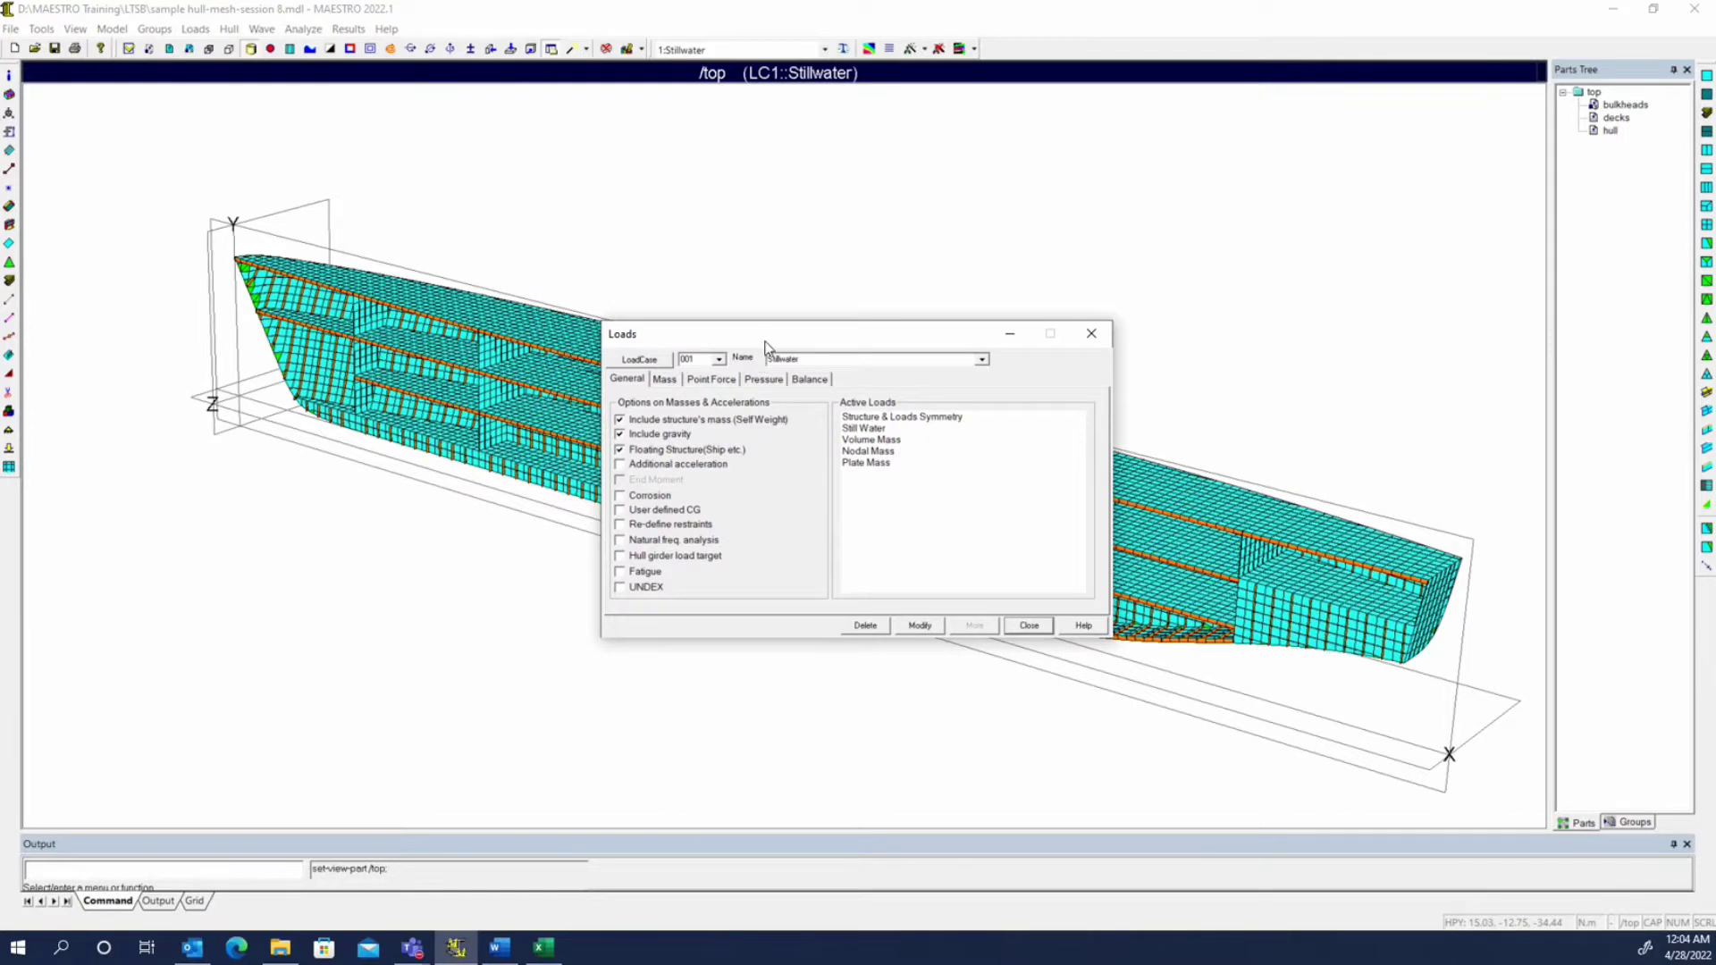
- Open the mass distribution settings of the Stillwater load case, enlarging the Loads dialog and placing it clear of the hull model
drag(765, 347, 1012, 117)
click(910, 152)
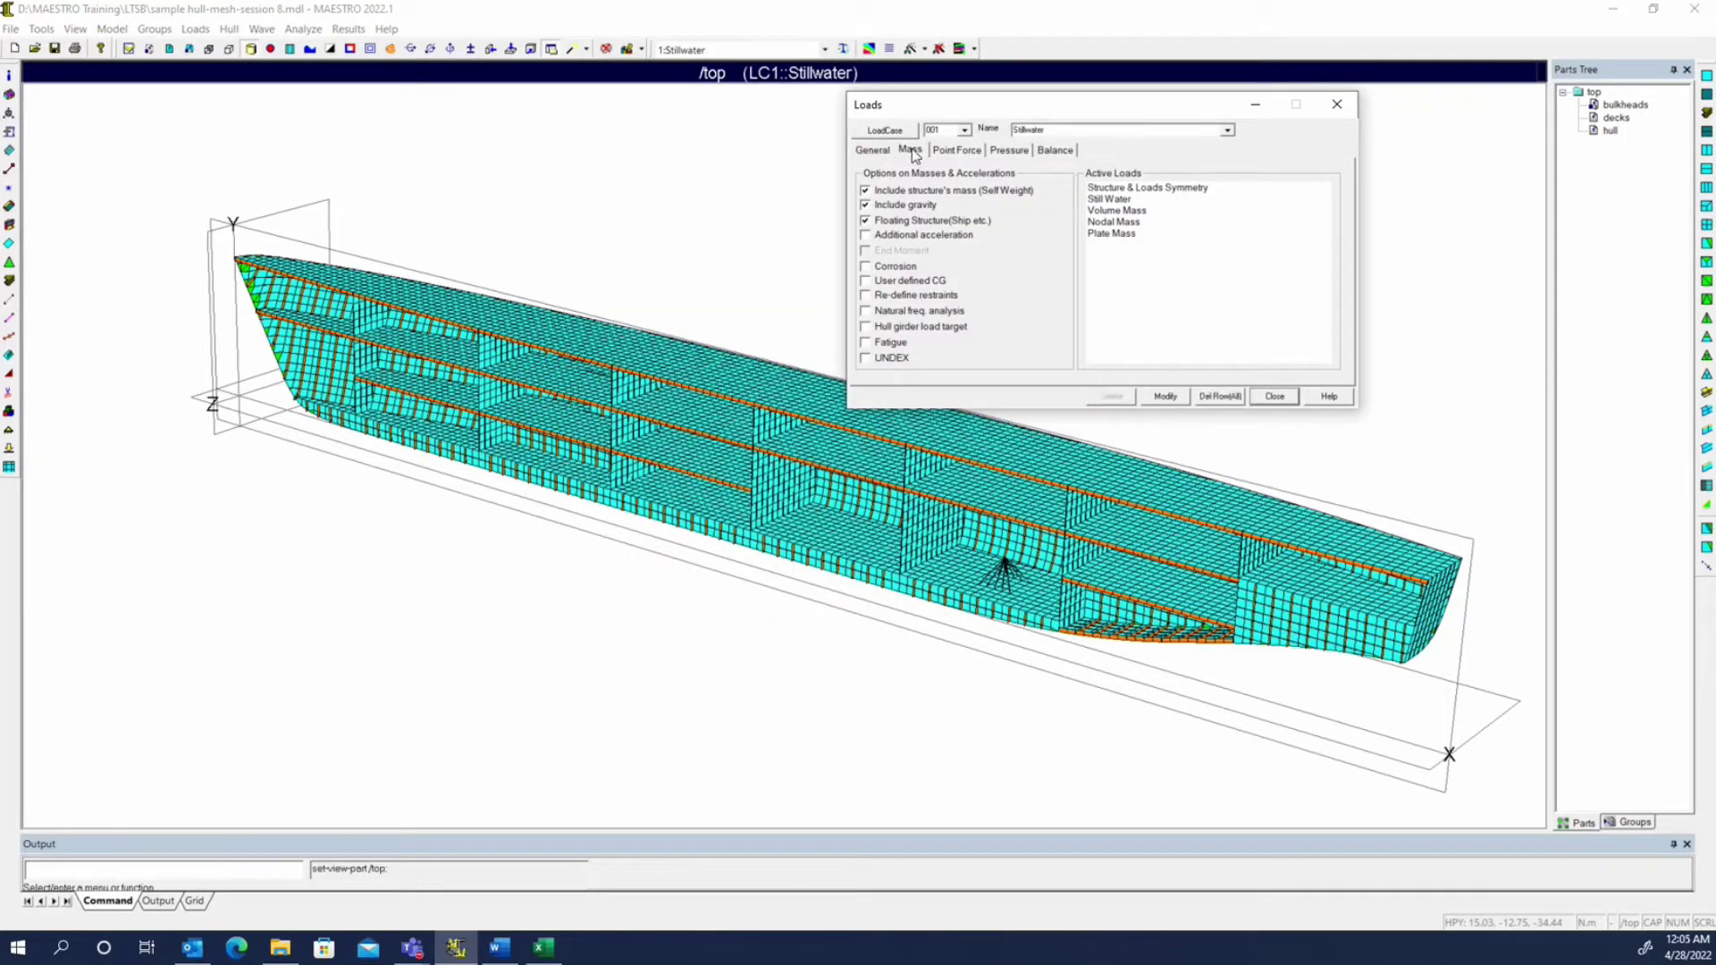
click(1099, 169)
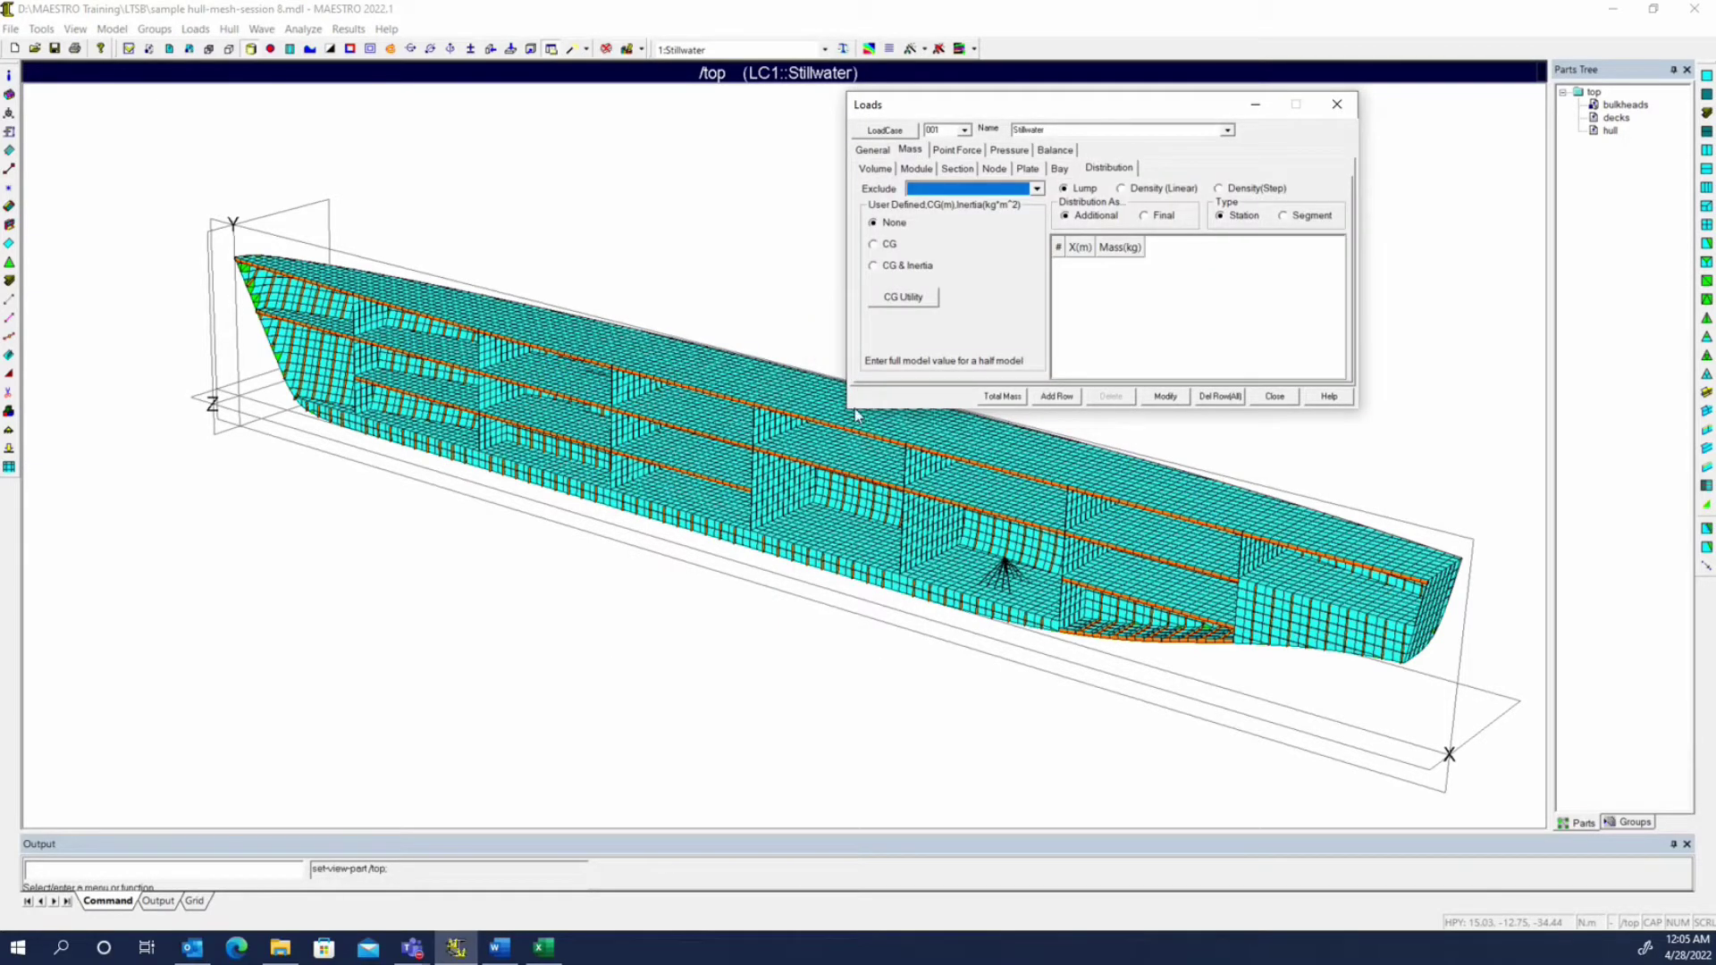
drag(848, 408, 563, 604)
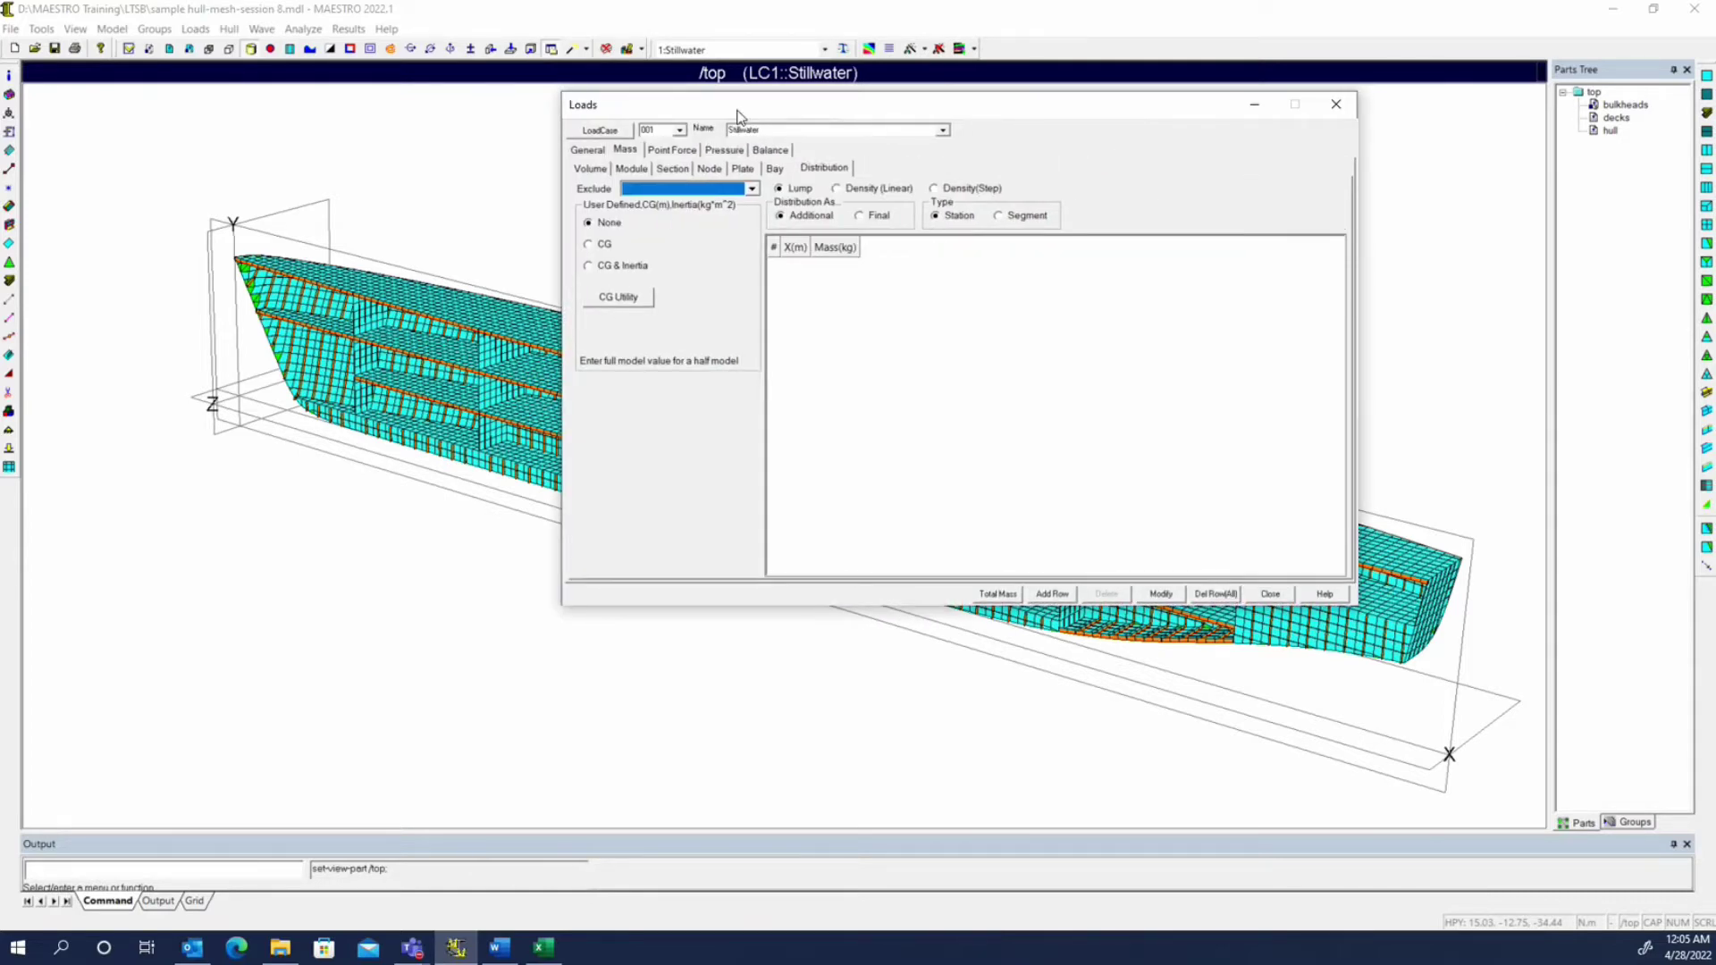
drag(737, 107, 954, 44)
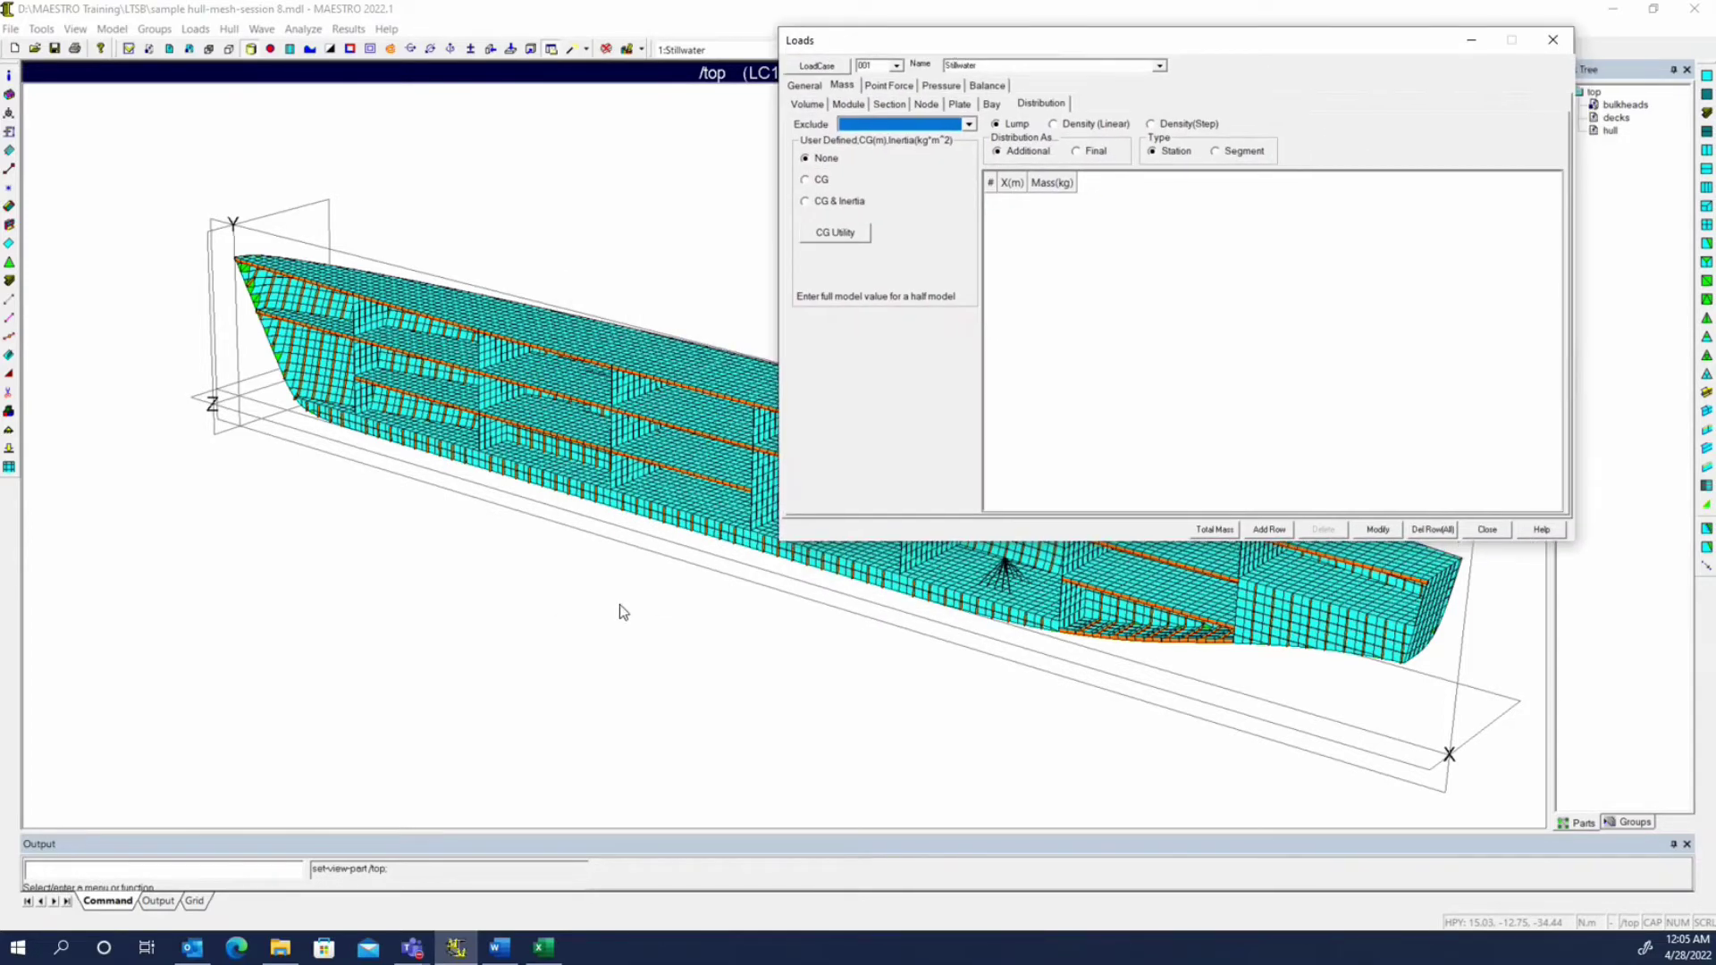
middle_drag(619, 604, 451, 686)
drag(857, 630, 879, 607)
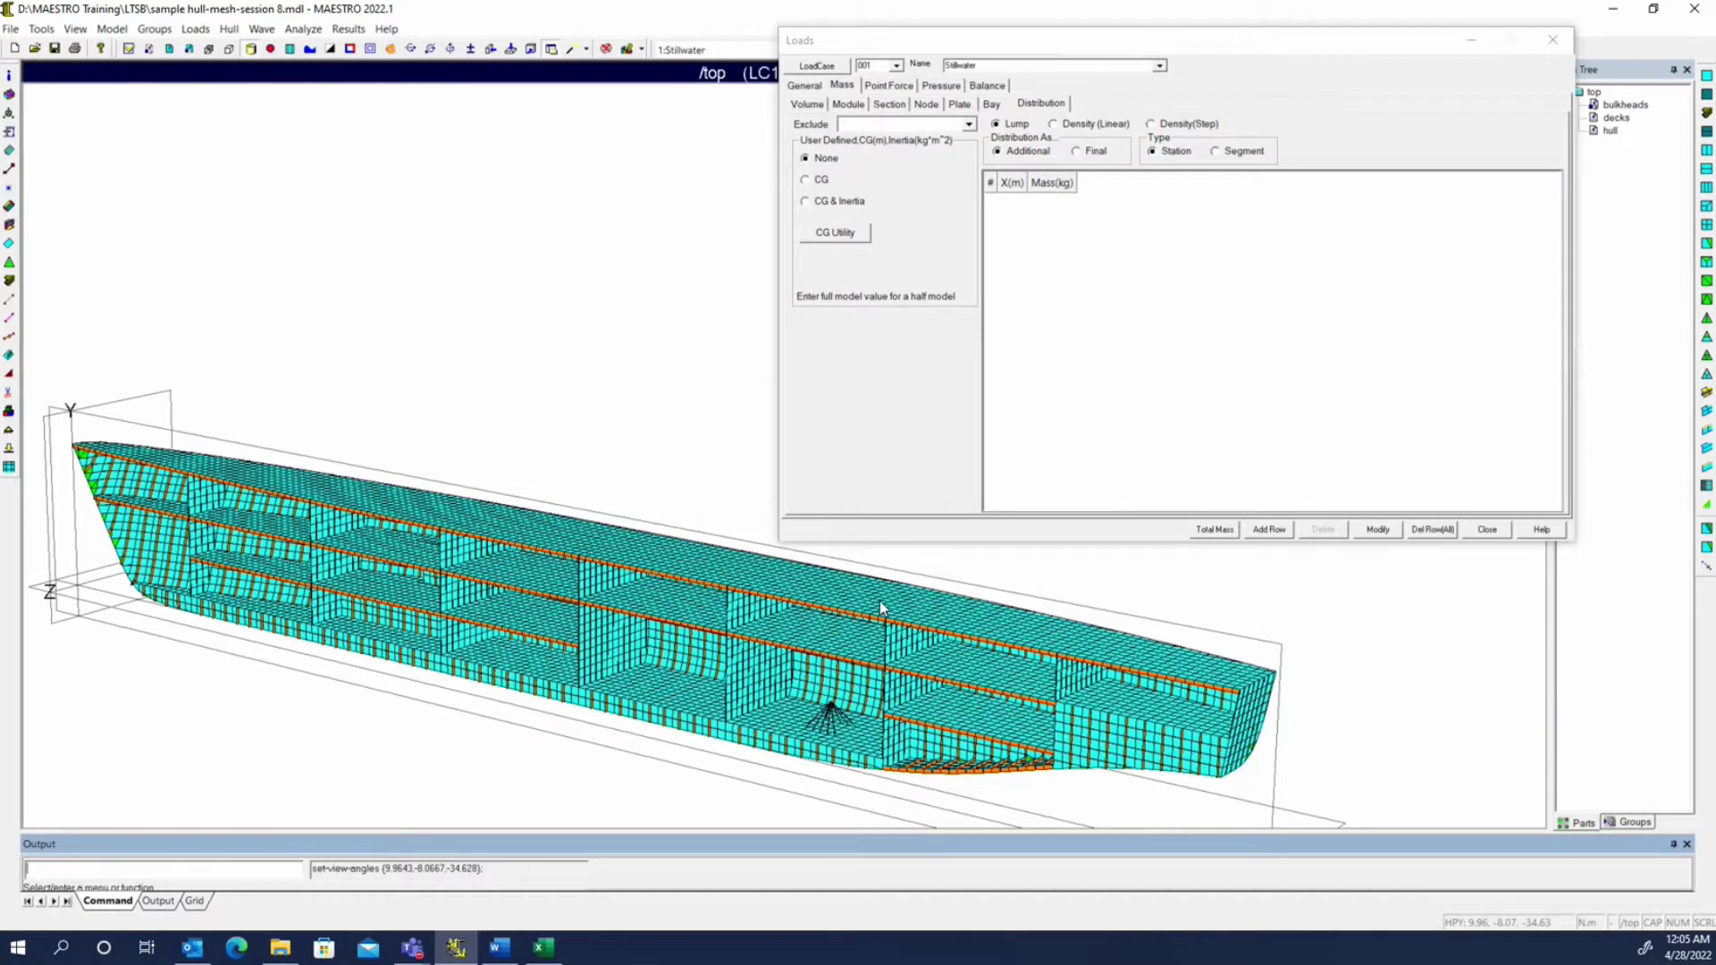
click(1062, 483)
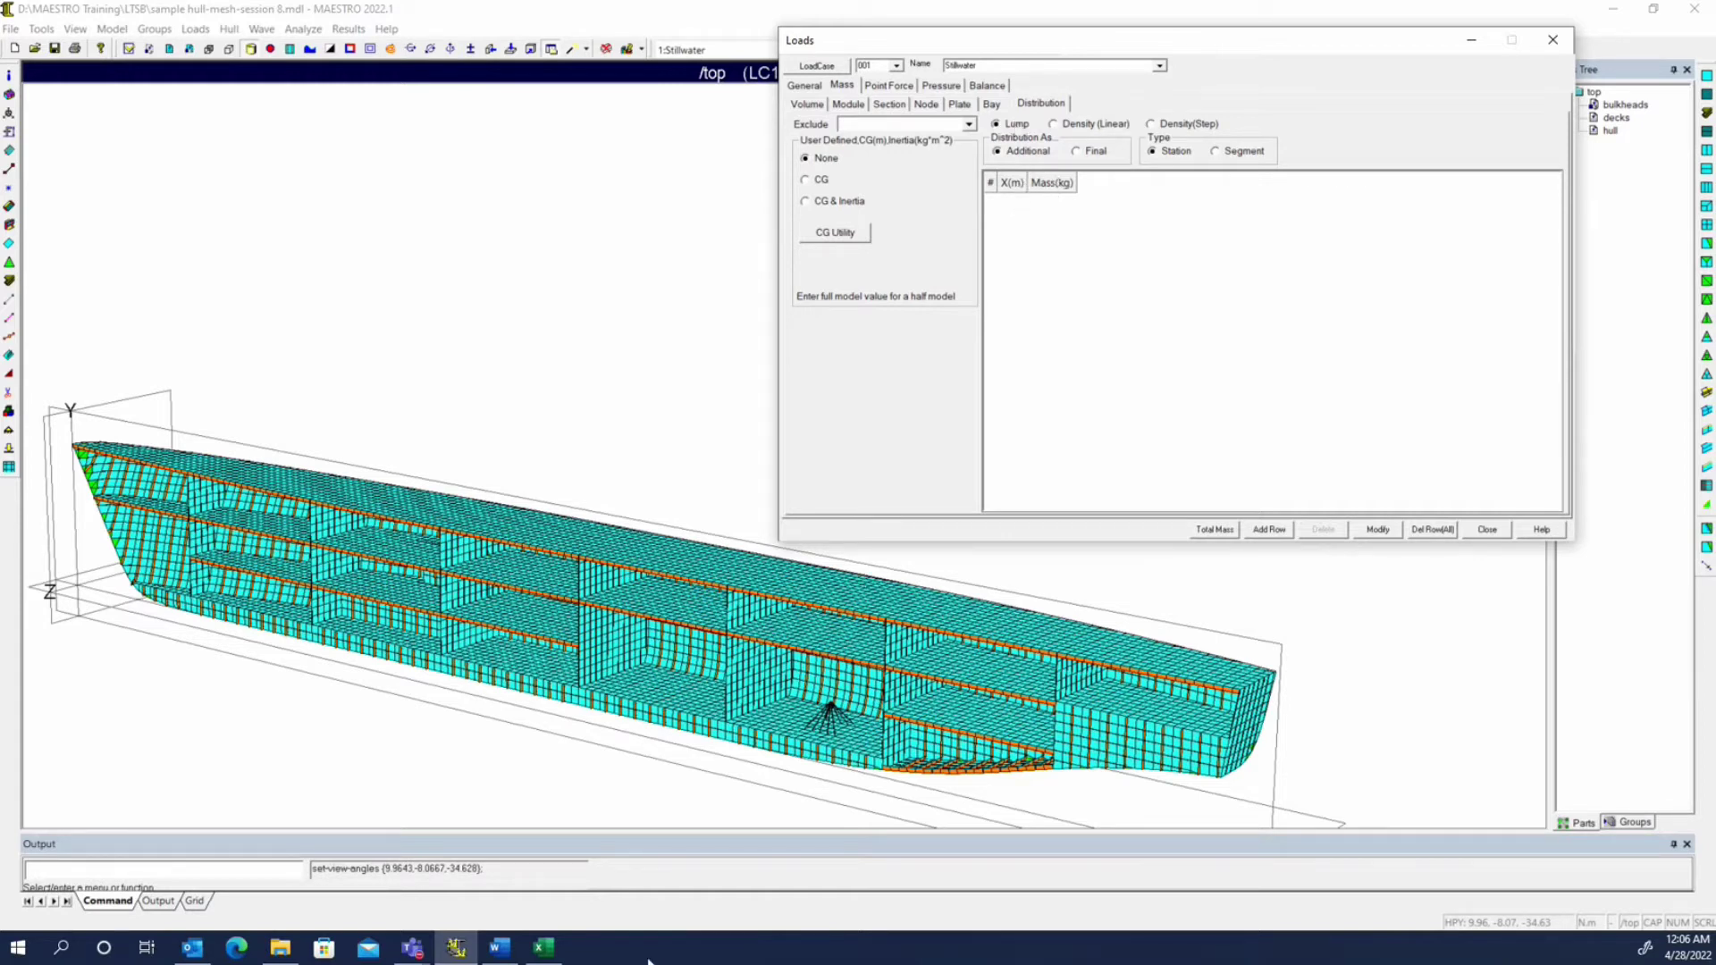
- Switch to the Loading Data-v2 Word document and review the target lightship and full load mass distribution tables, then return to the Loads dialog
click(499, 947)
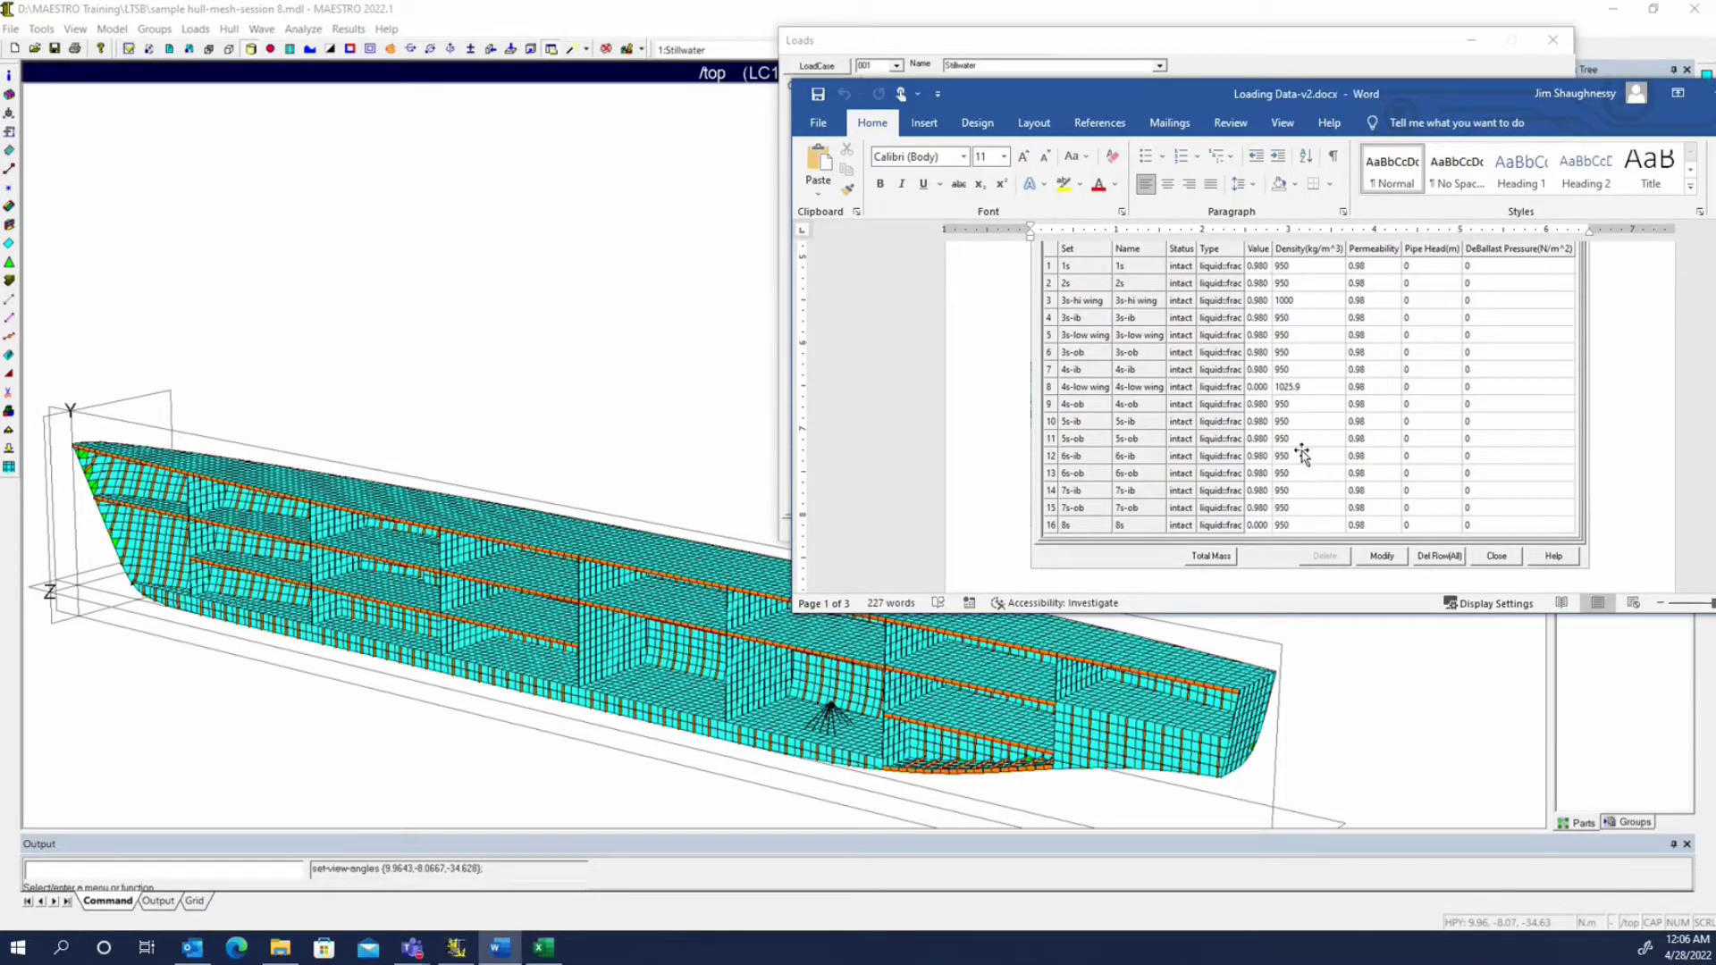
scroll(1303, 451, down, 3)
scroll(1303, 450, down, 10)
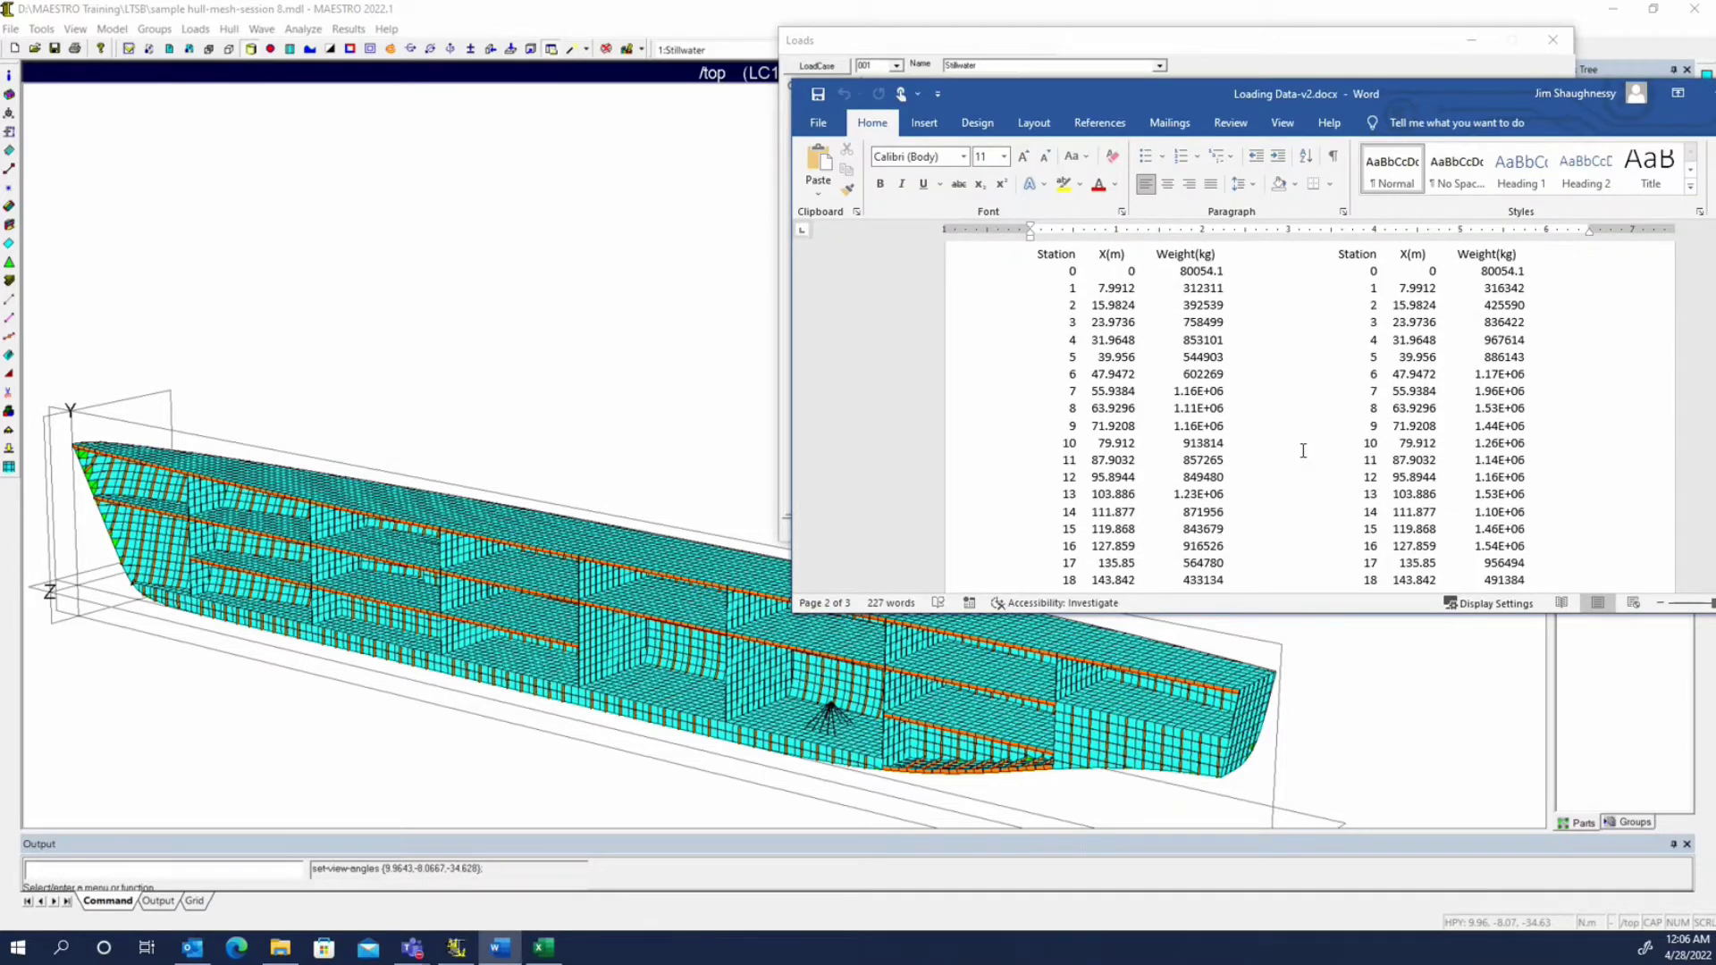
drag(1316, 613, 1316, 798)
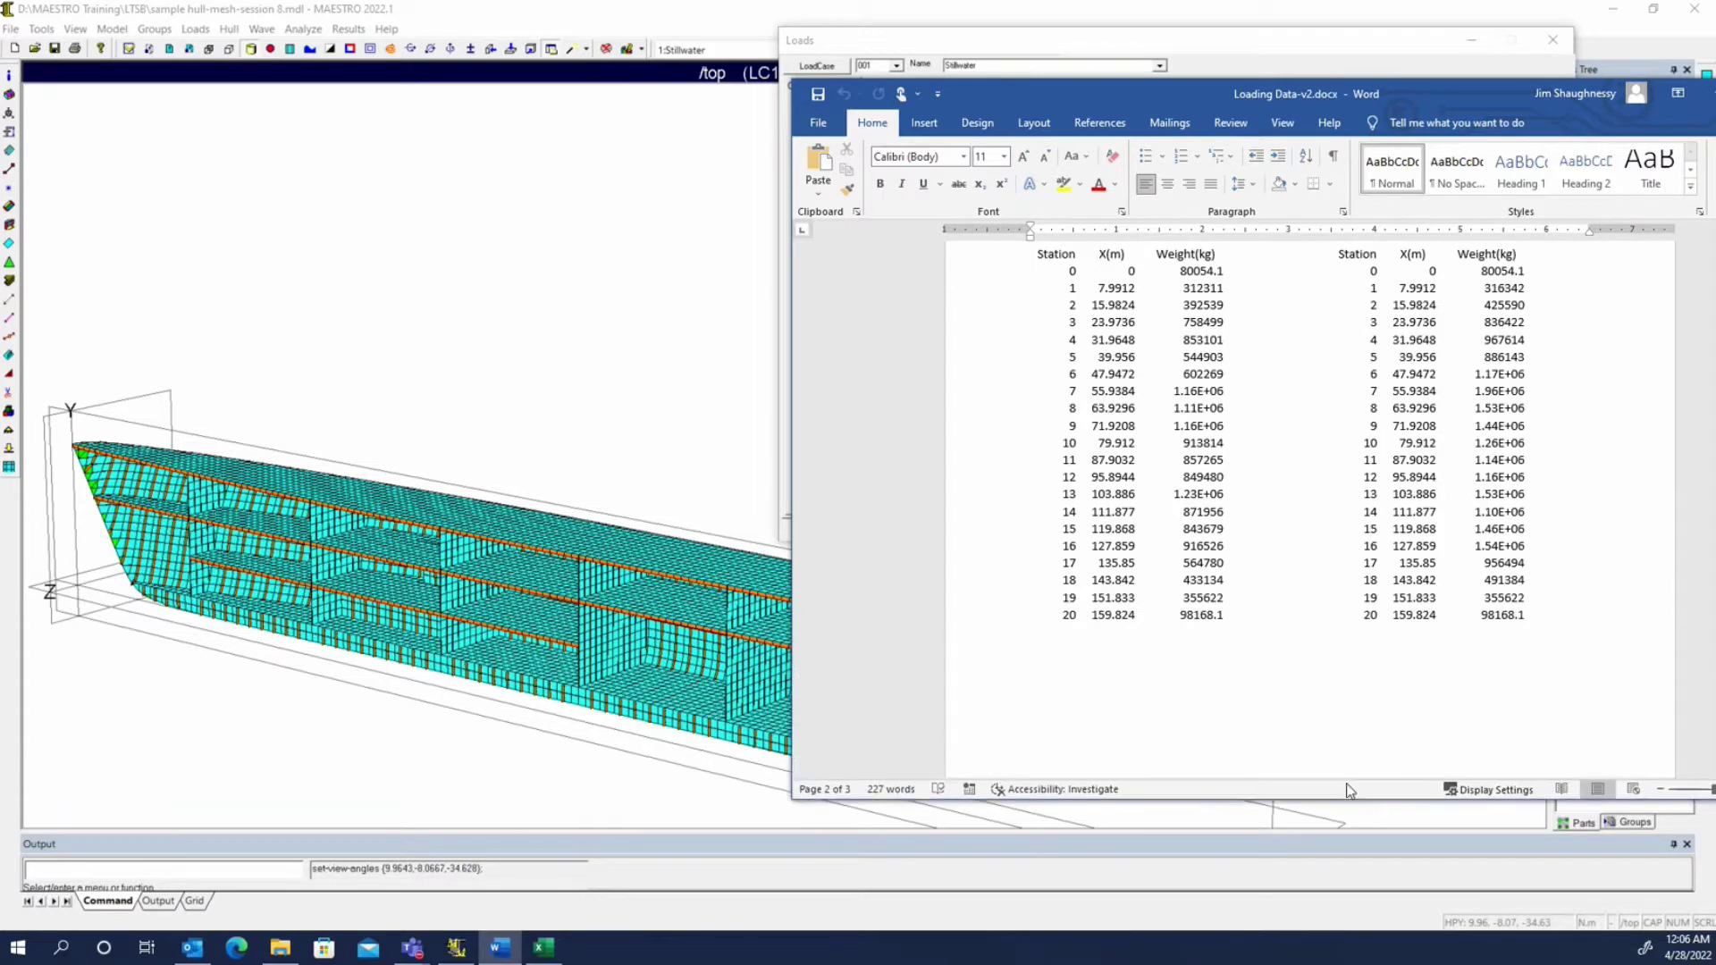
scroll(1233, 346, up, 2)
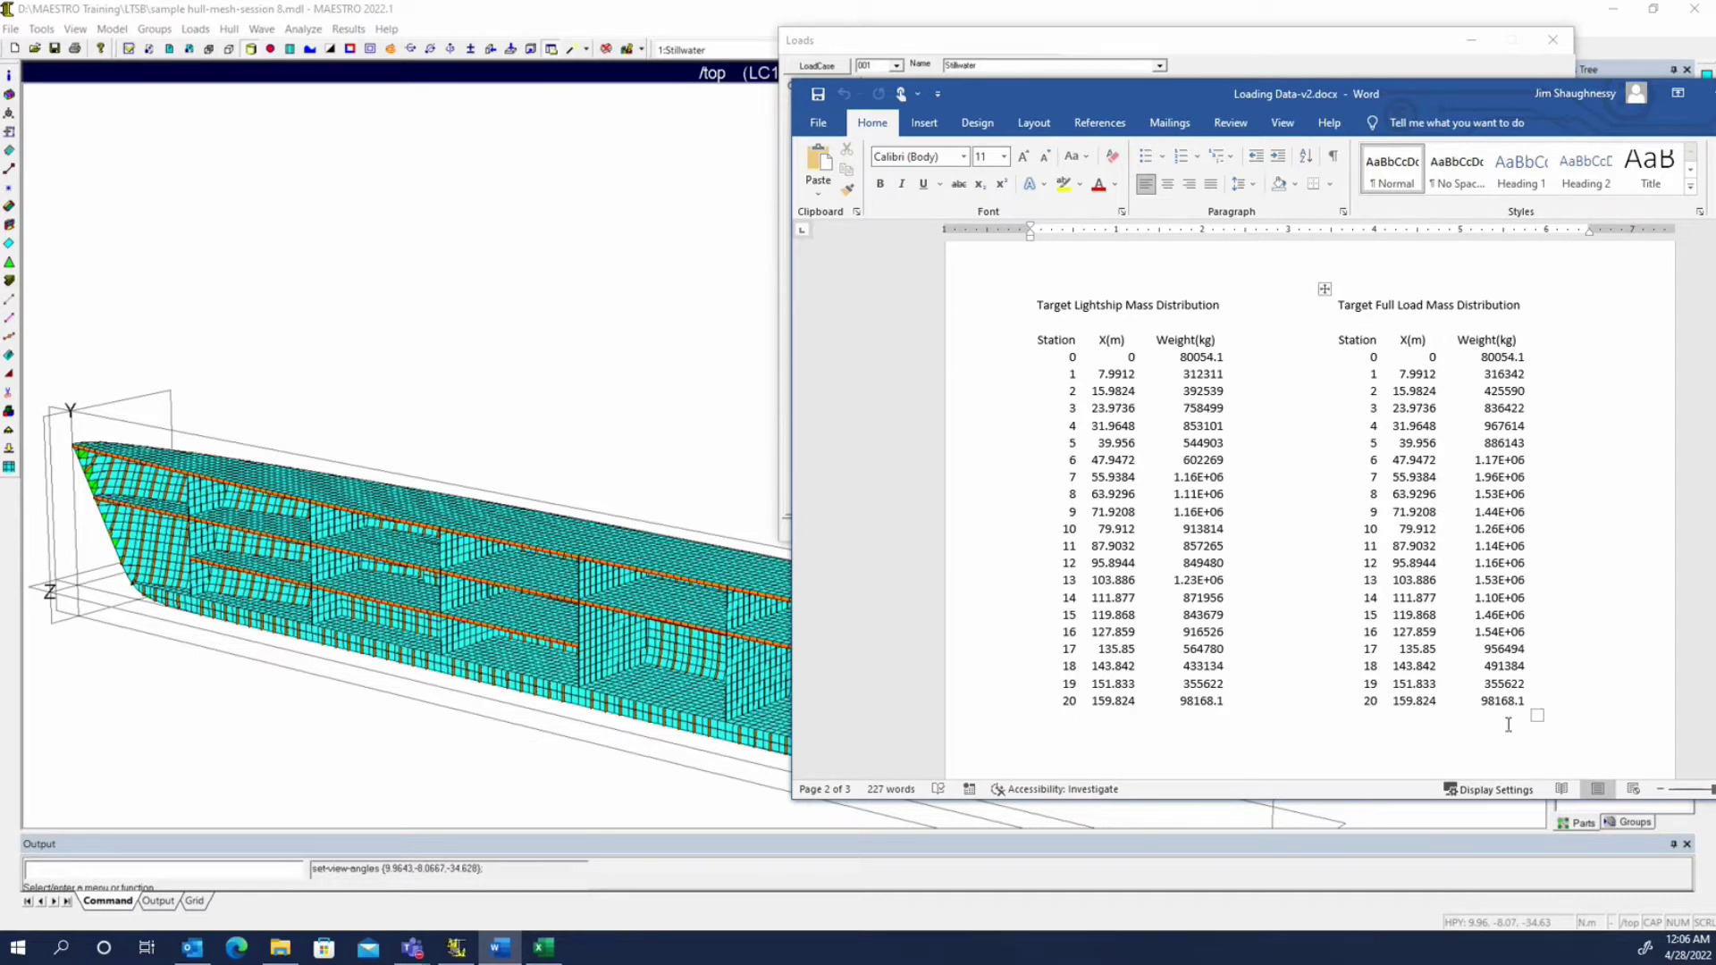
click(1165, 34)
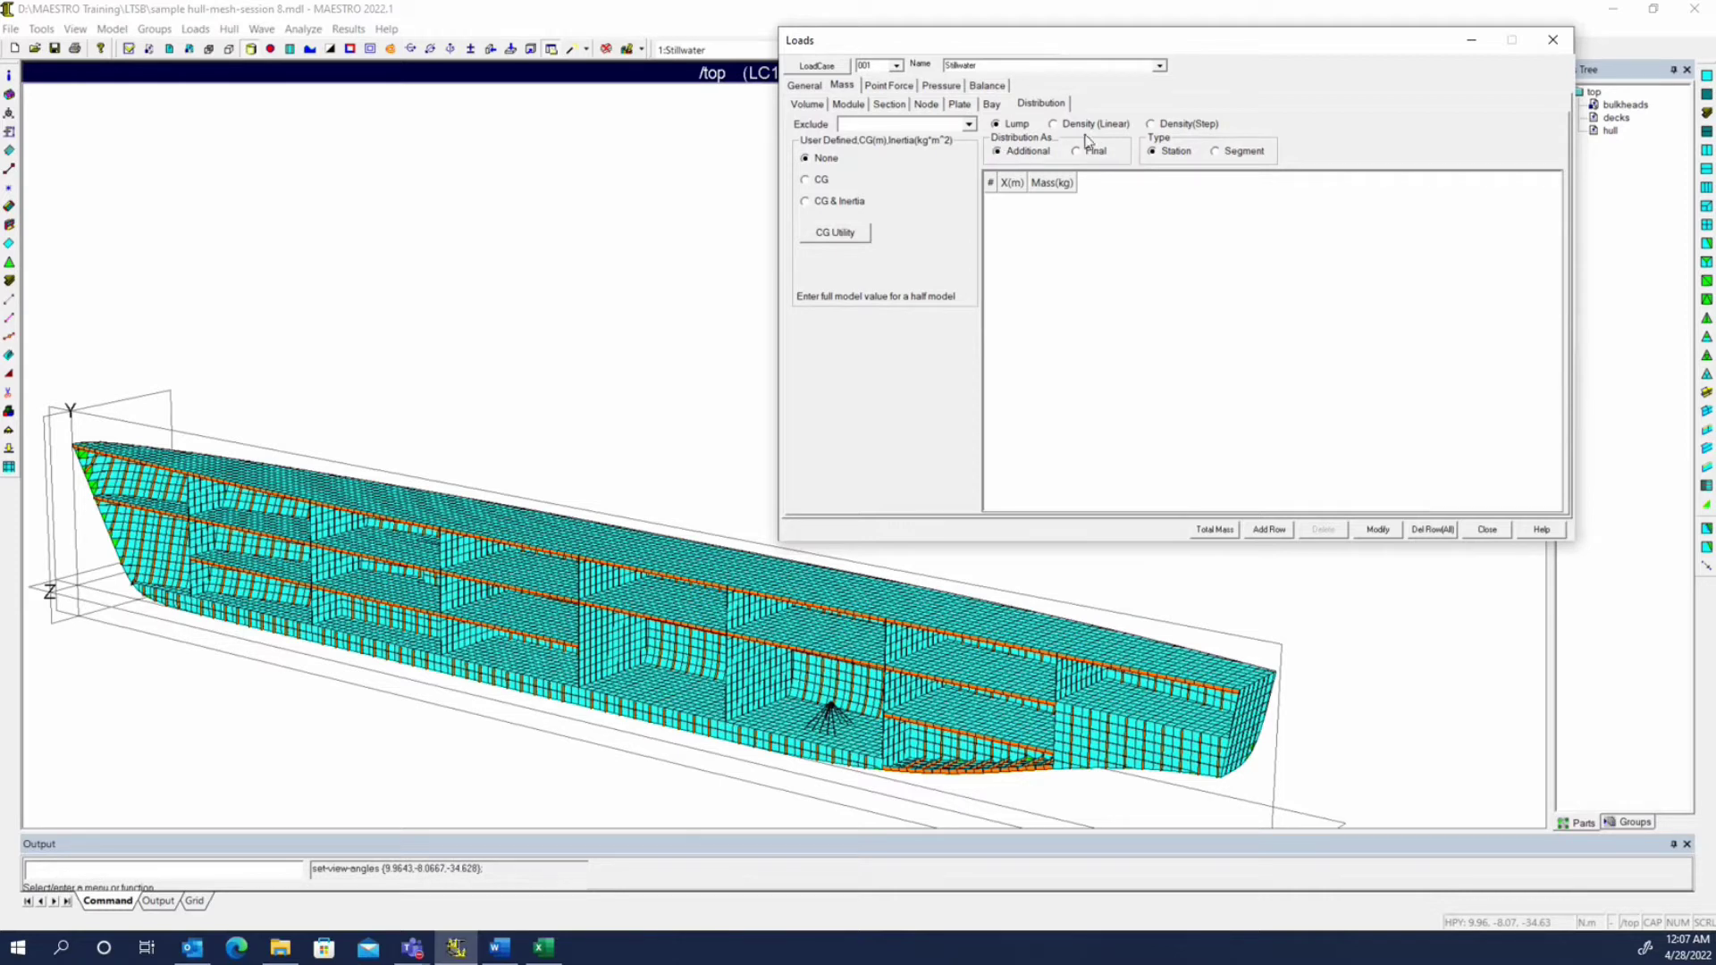
- Compare the Additional and Final distribution options, keeping Additional, and check the target lightship table in Word
click(997, 152)
click(1085, 152)
click(1011, 152)
click(1092, 154)
click(1024, 152)
key(alt+Tab)
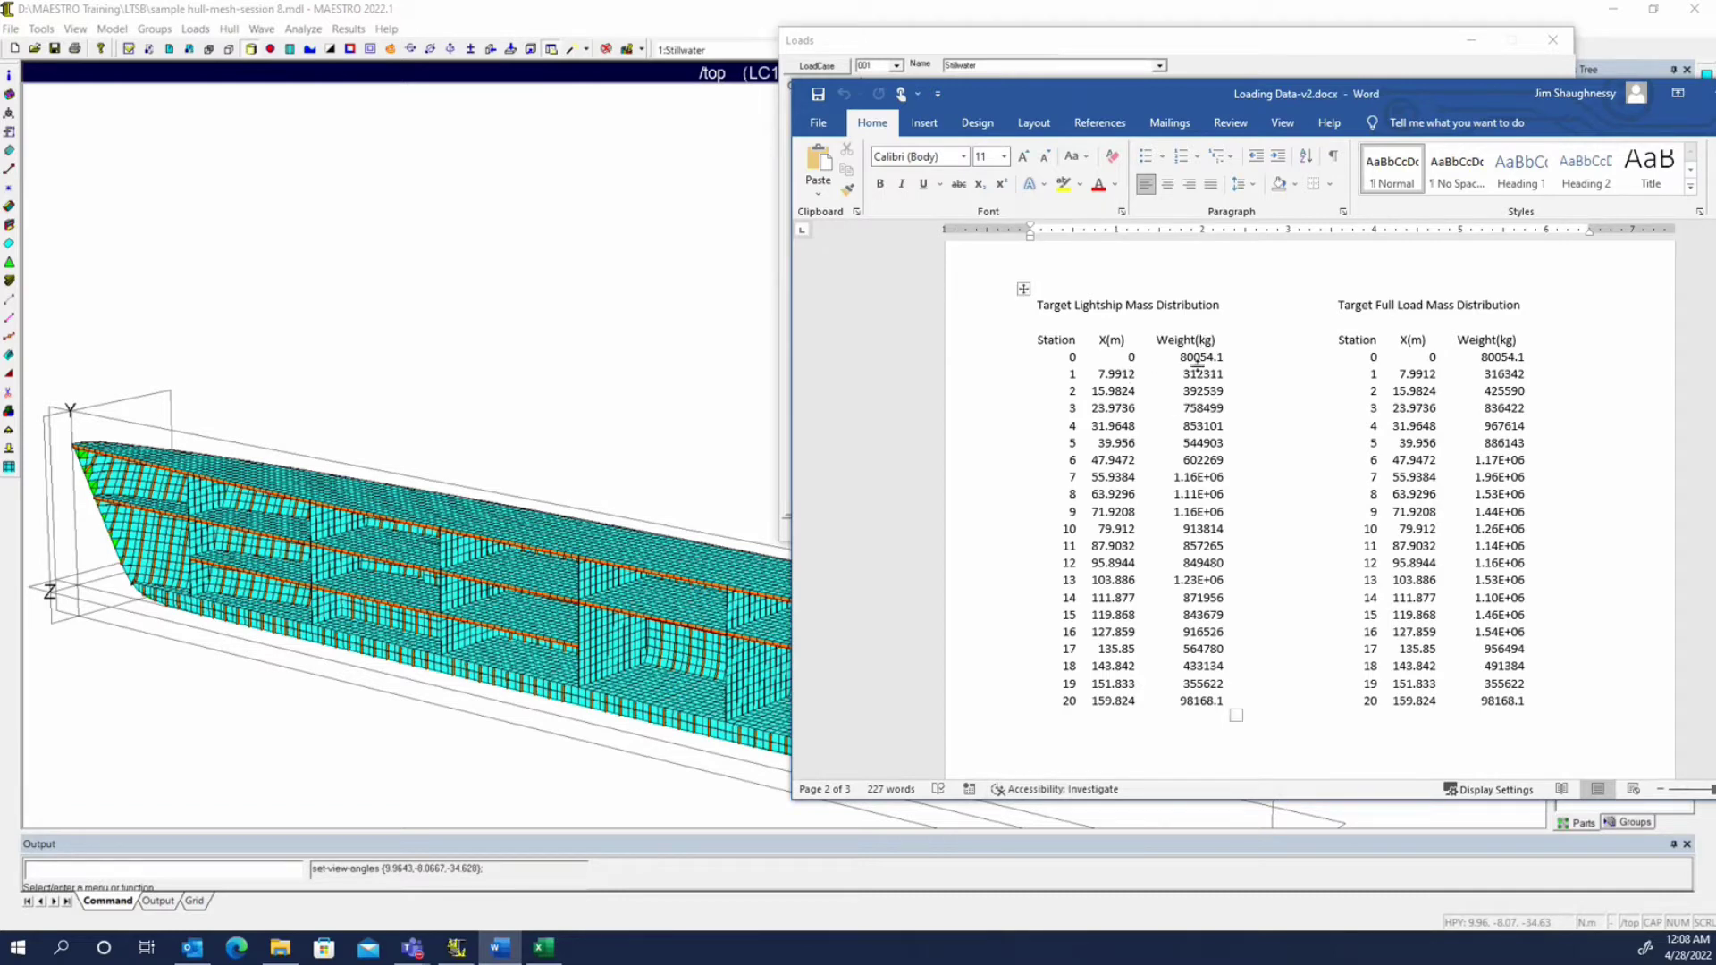
click(689, 7)
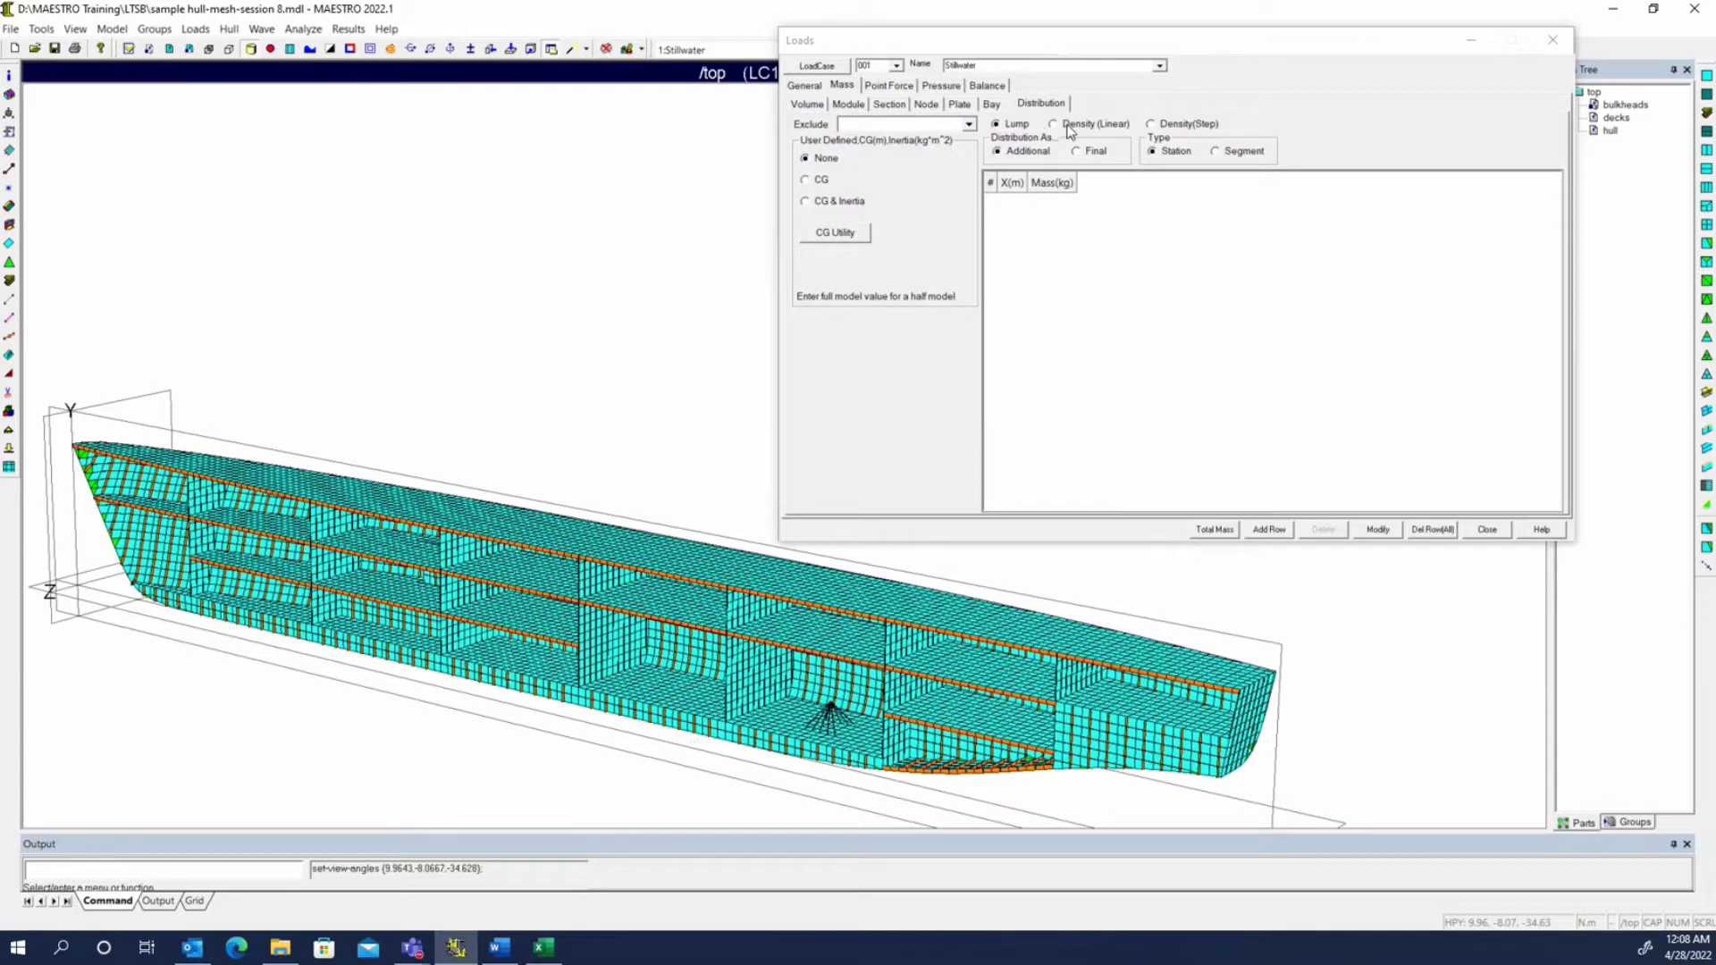
- Examine the linear and step density input formats, and return the distribution to Lump by Station
click(1066, 125)
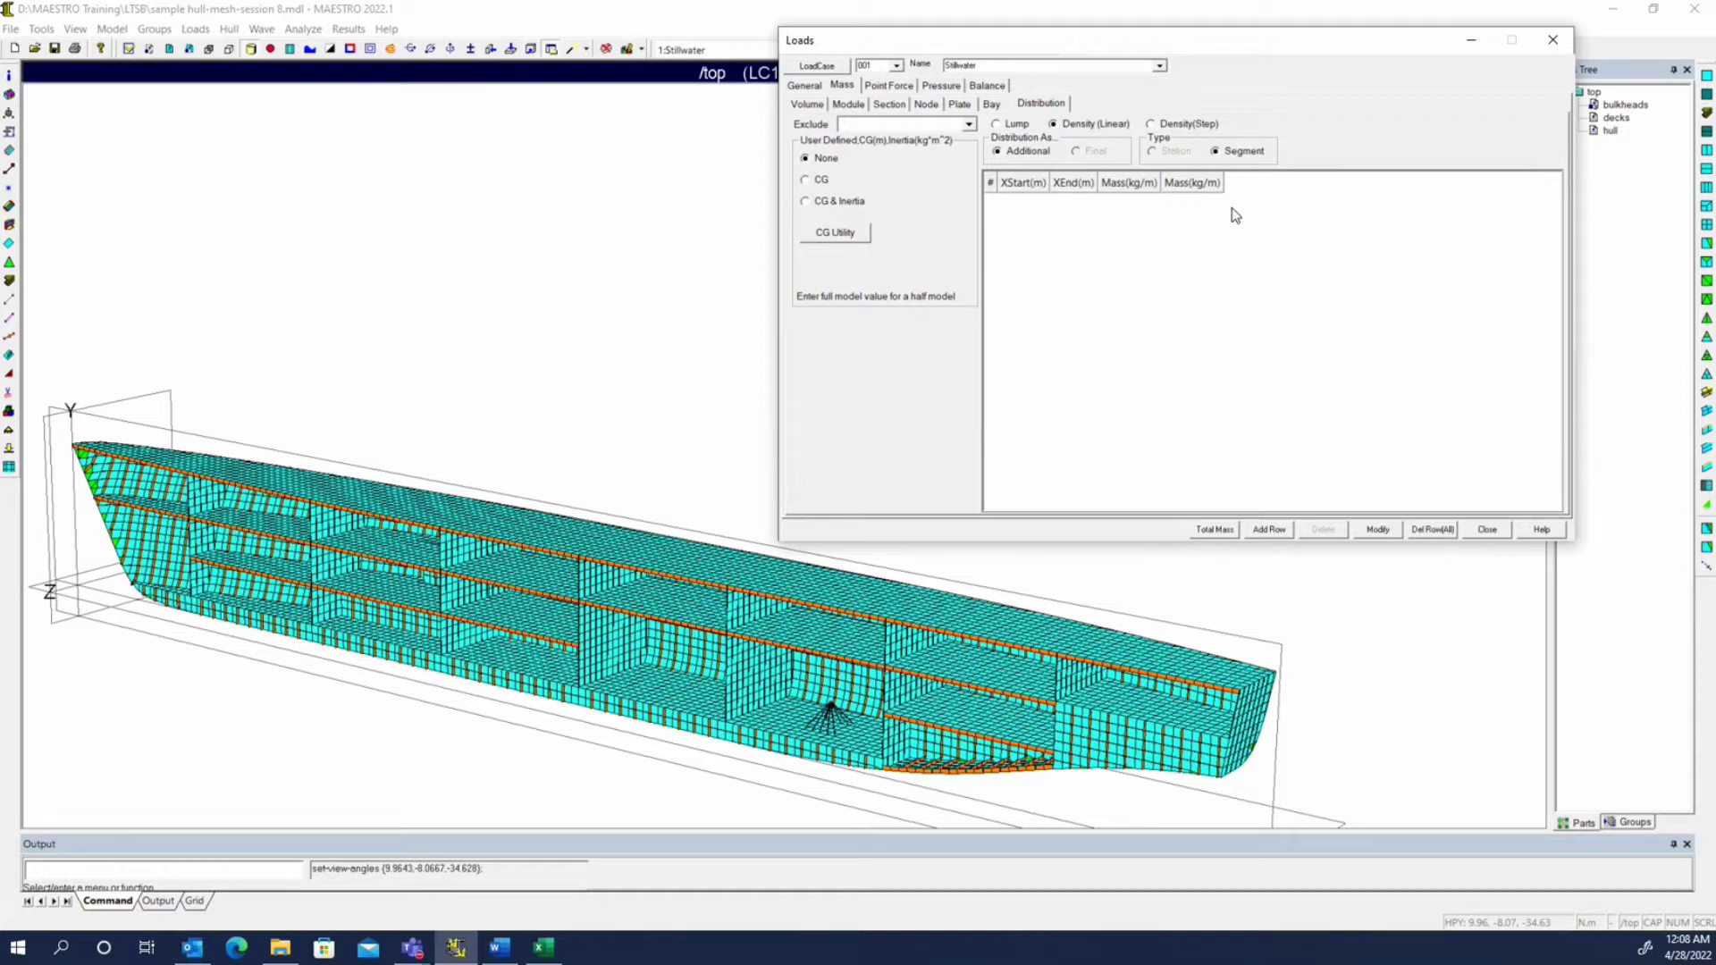
click(1151, 124)
click(997, 124)
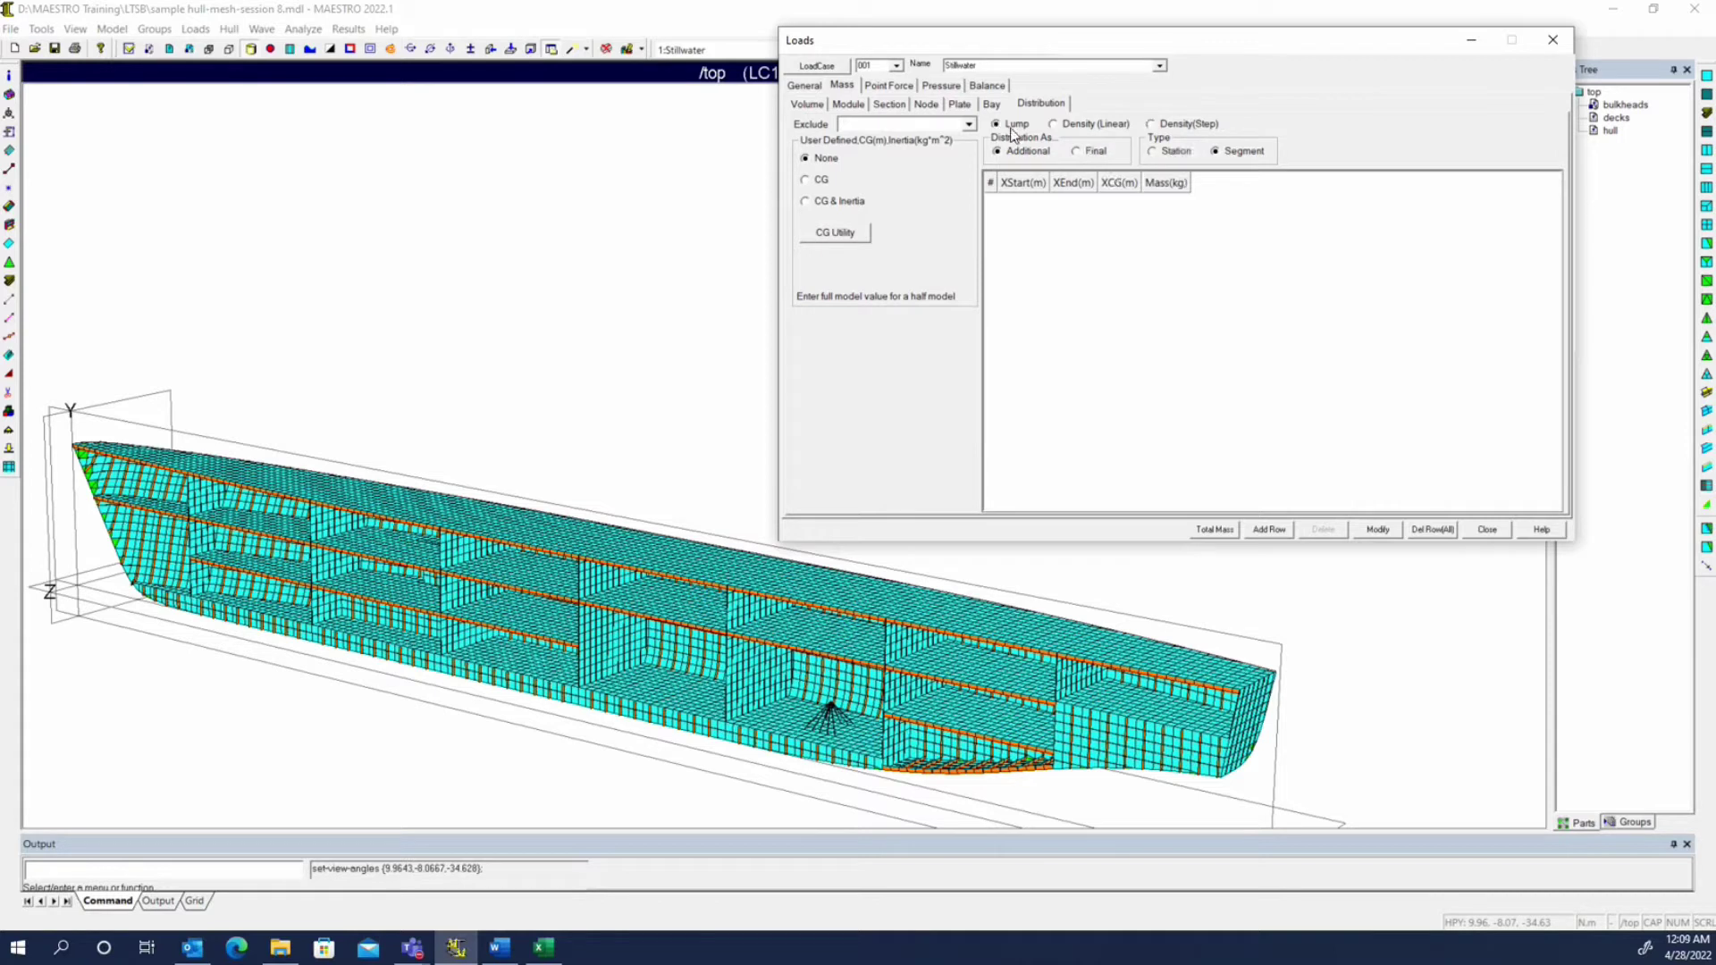
click(1177, 153)
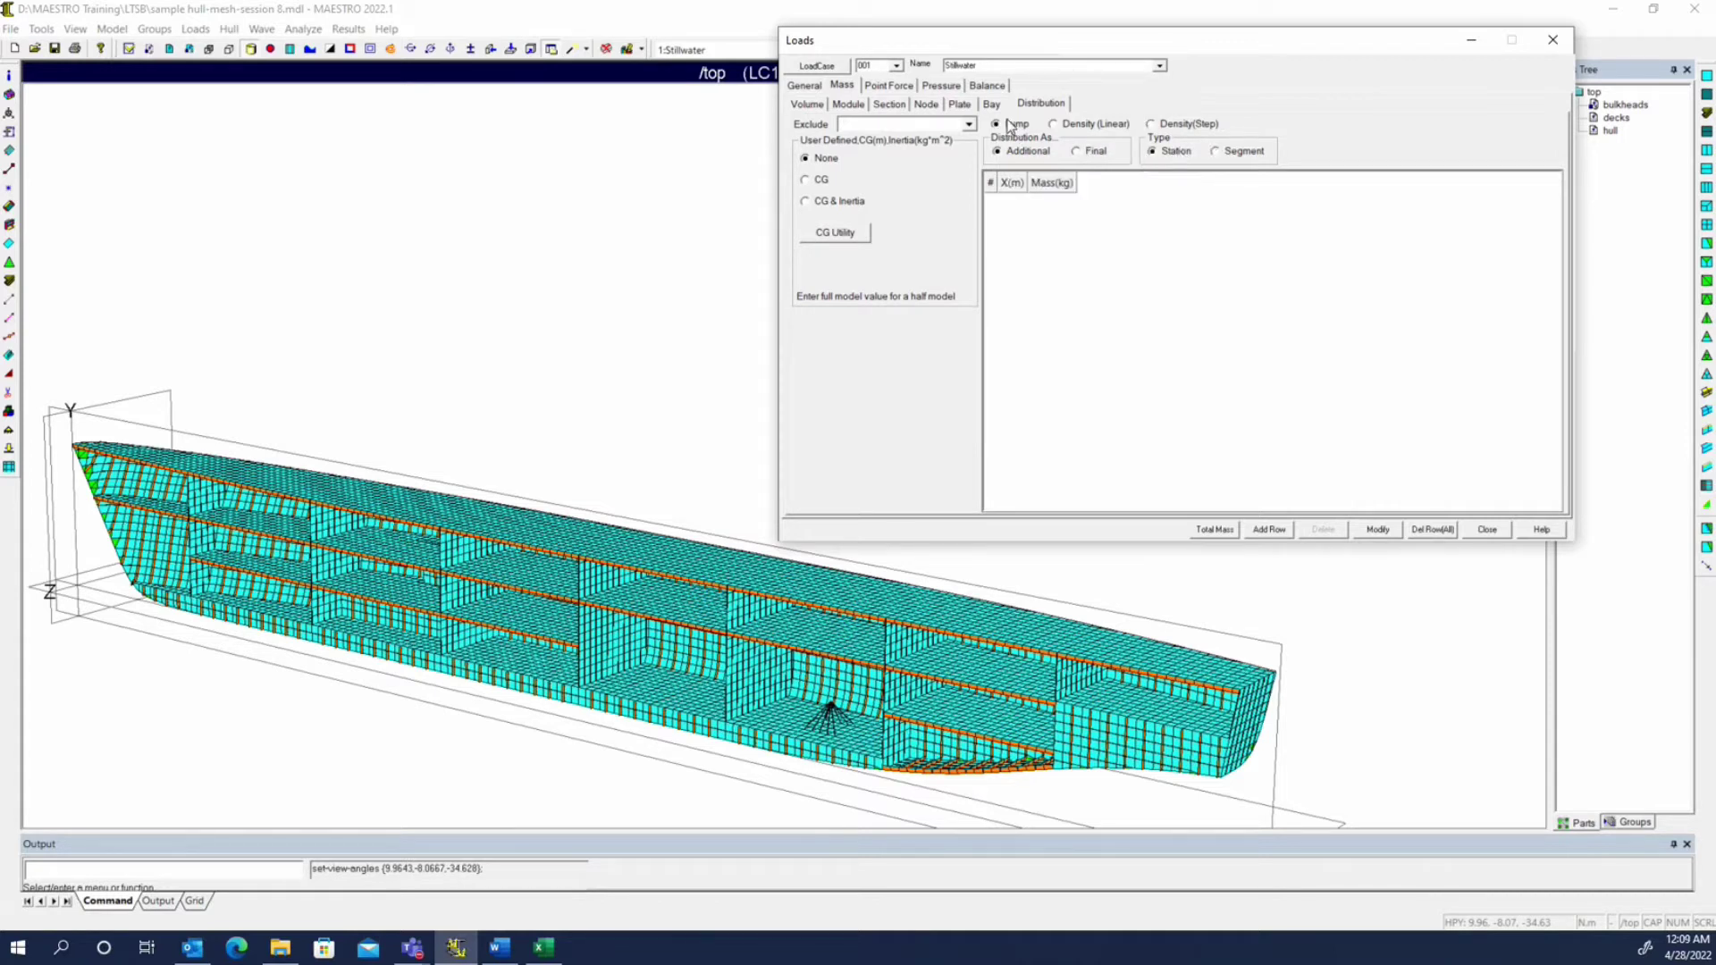
- Compare the Station and Segment input formats for the lump distribution with the linear density format, ending on Lump by Station
click(1054, 125)
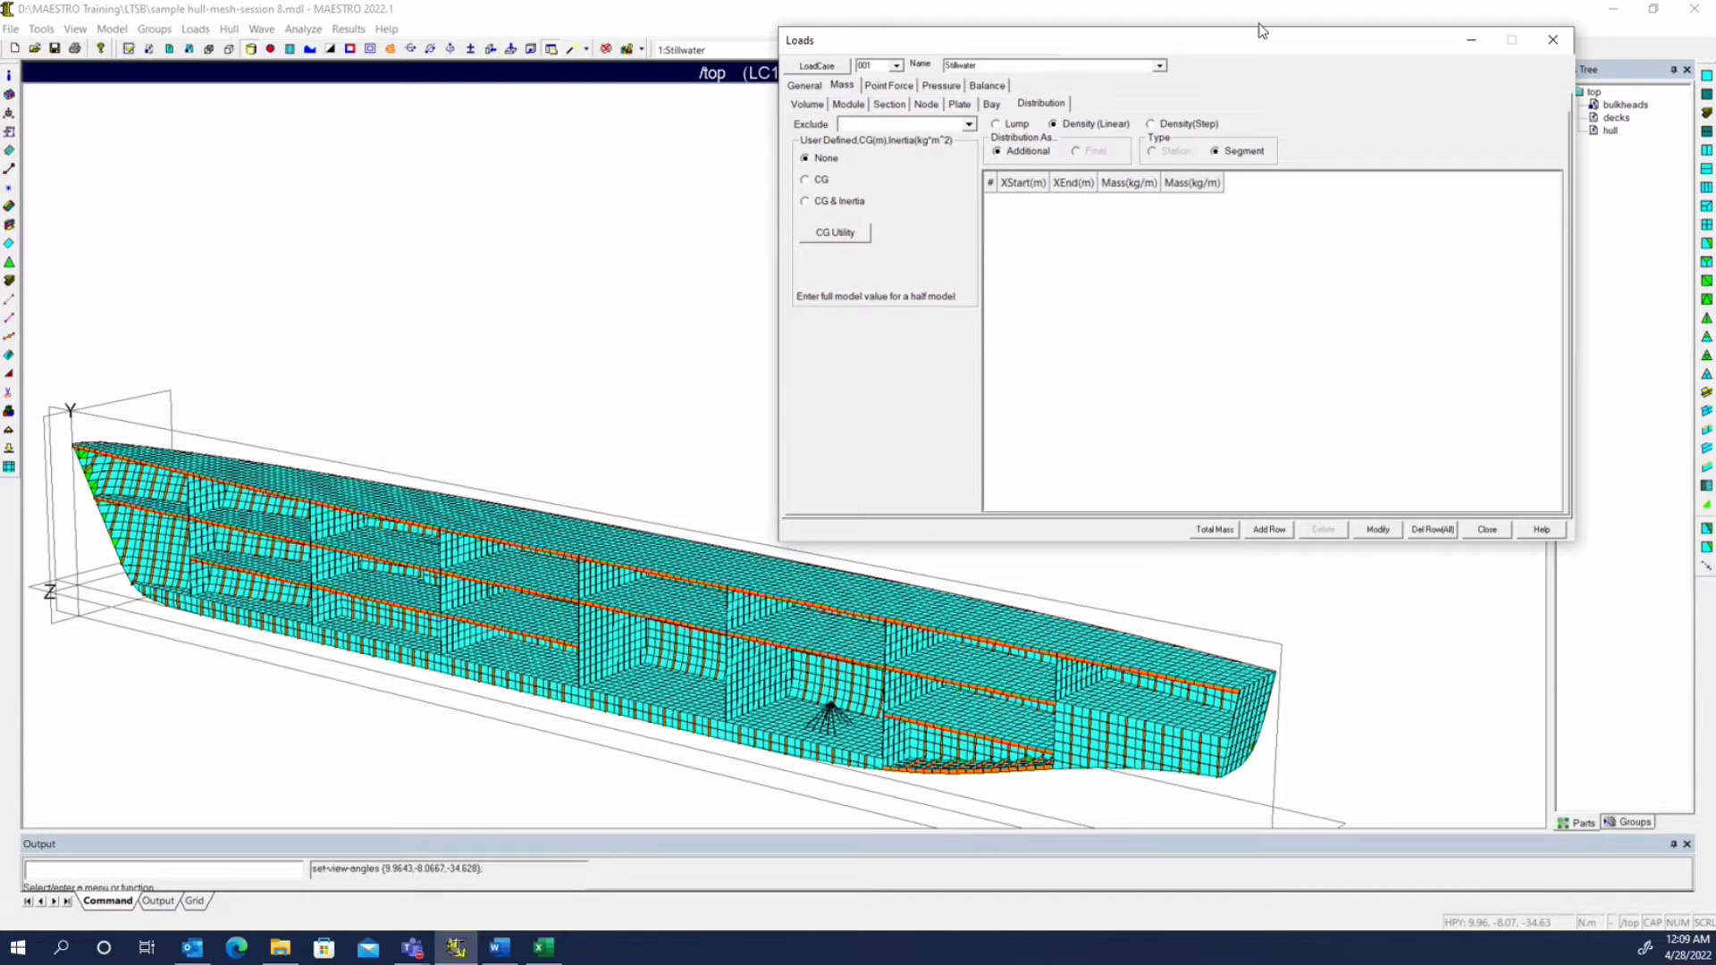
click(1021, 126)
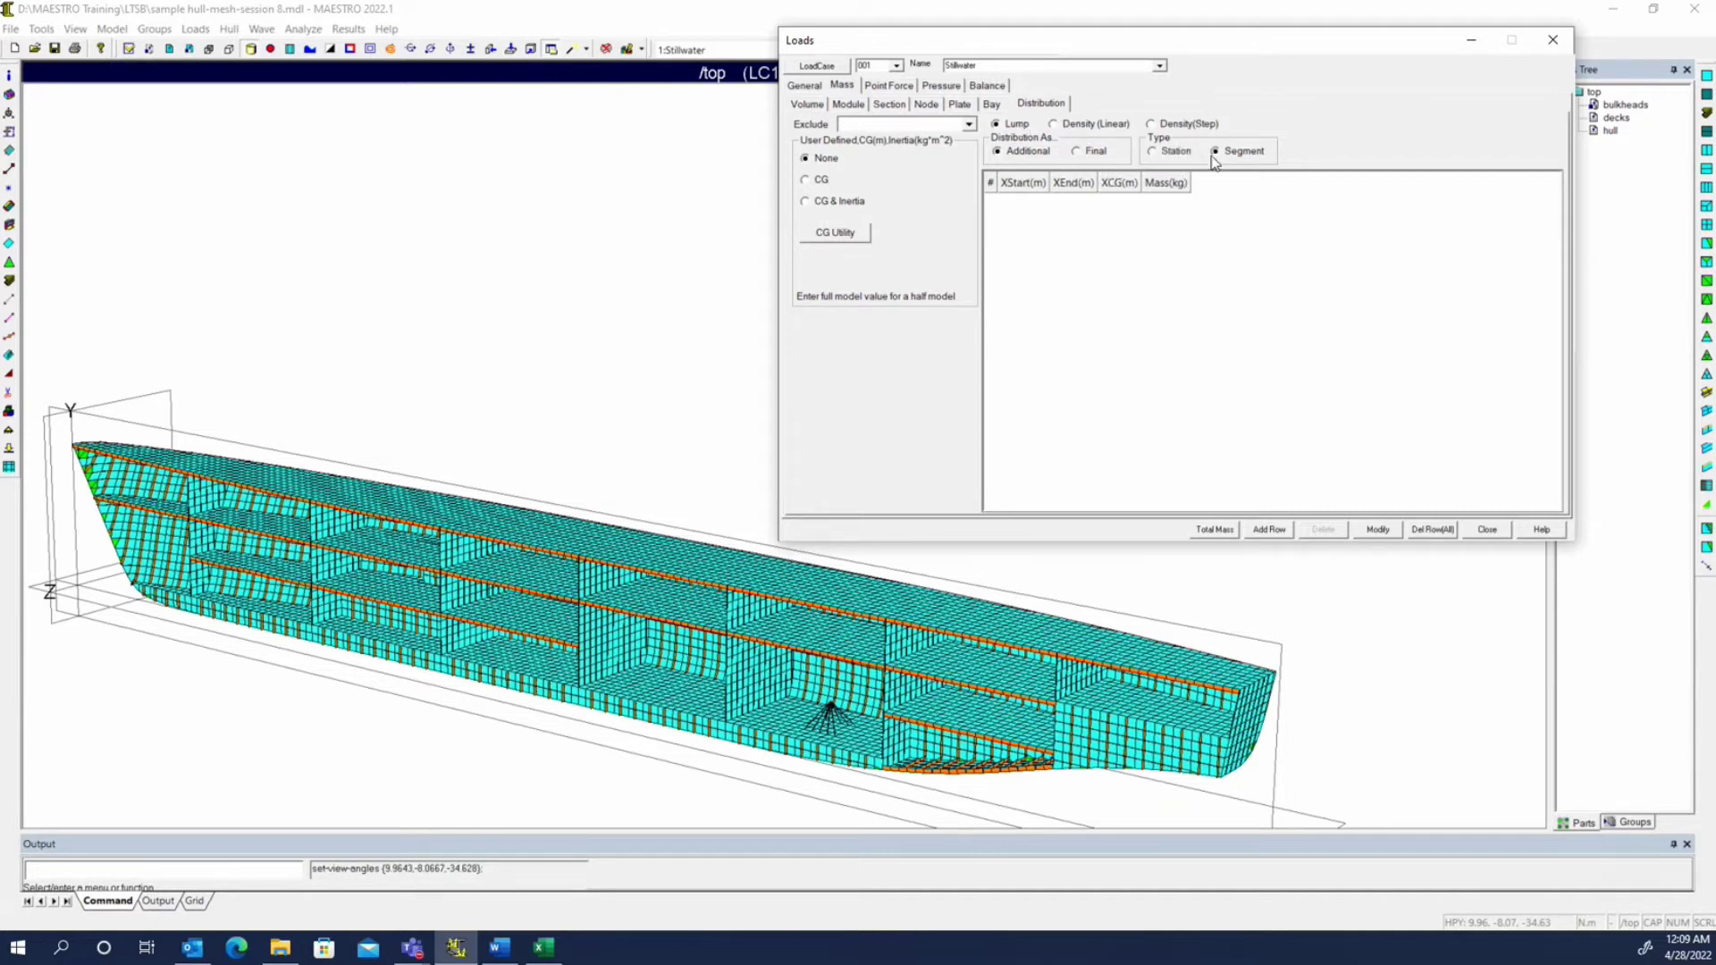
click(1074, 127)
click(1024, 127)
click(1181, 154)
click(1242, 154)
click(1184, 154)
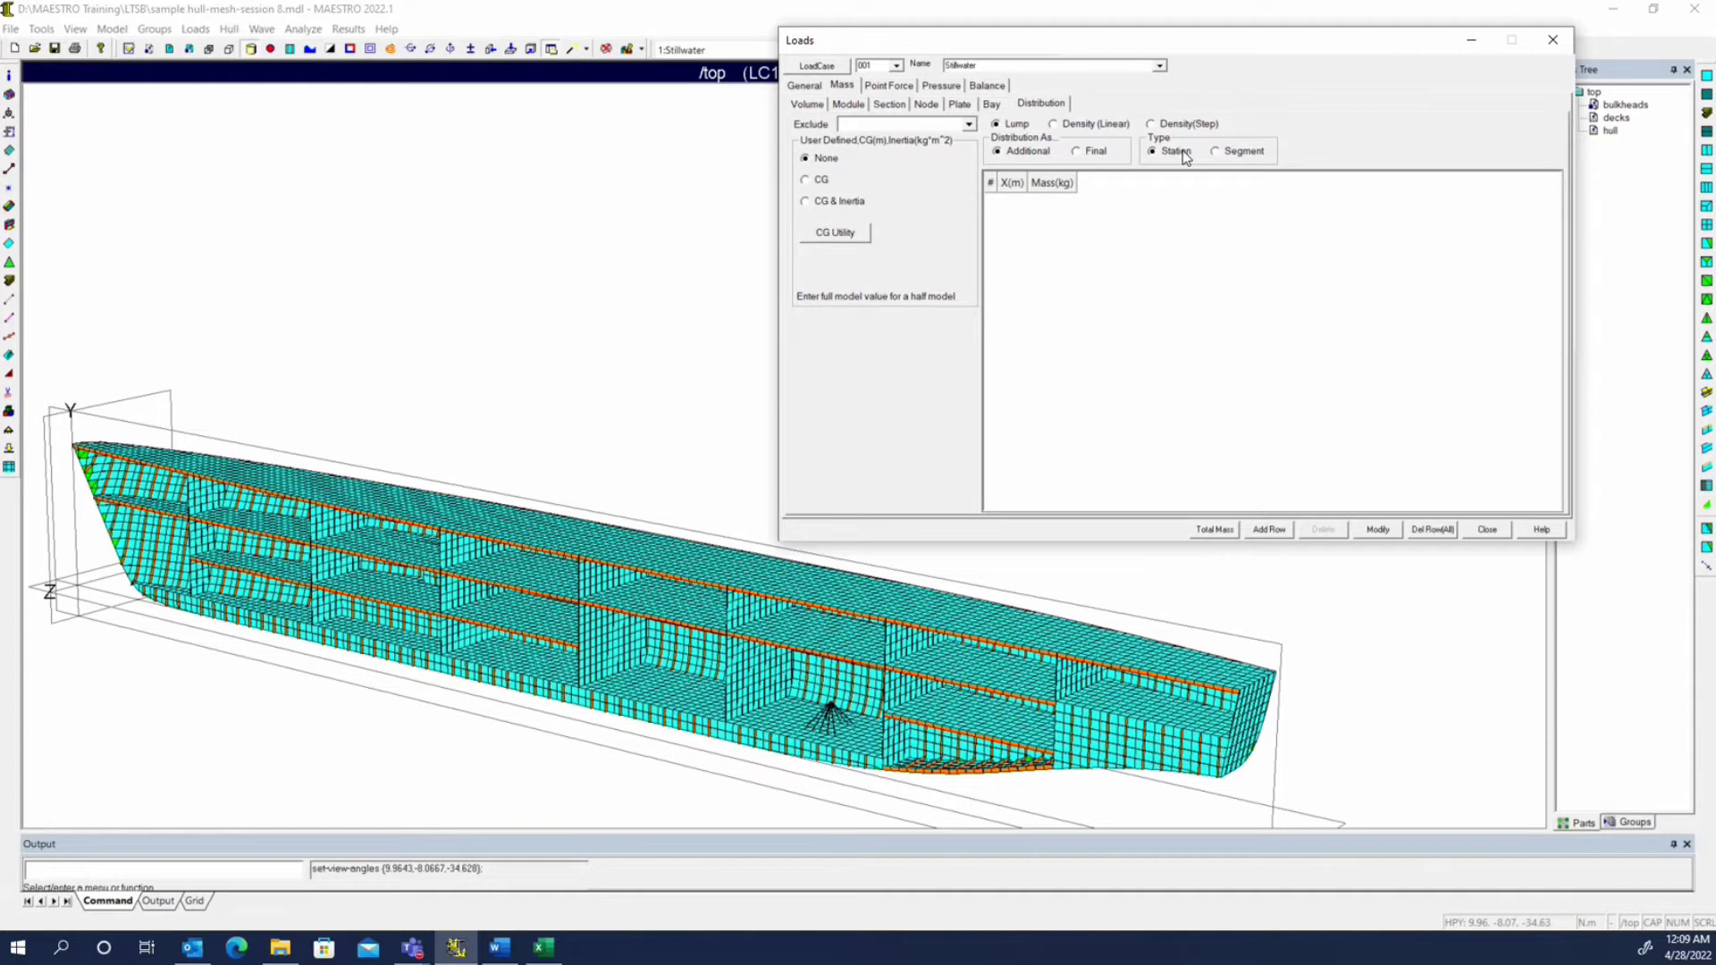
click(1248, 152)
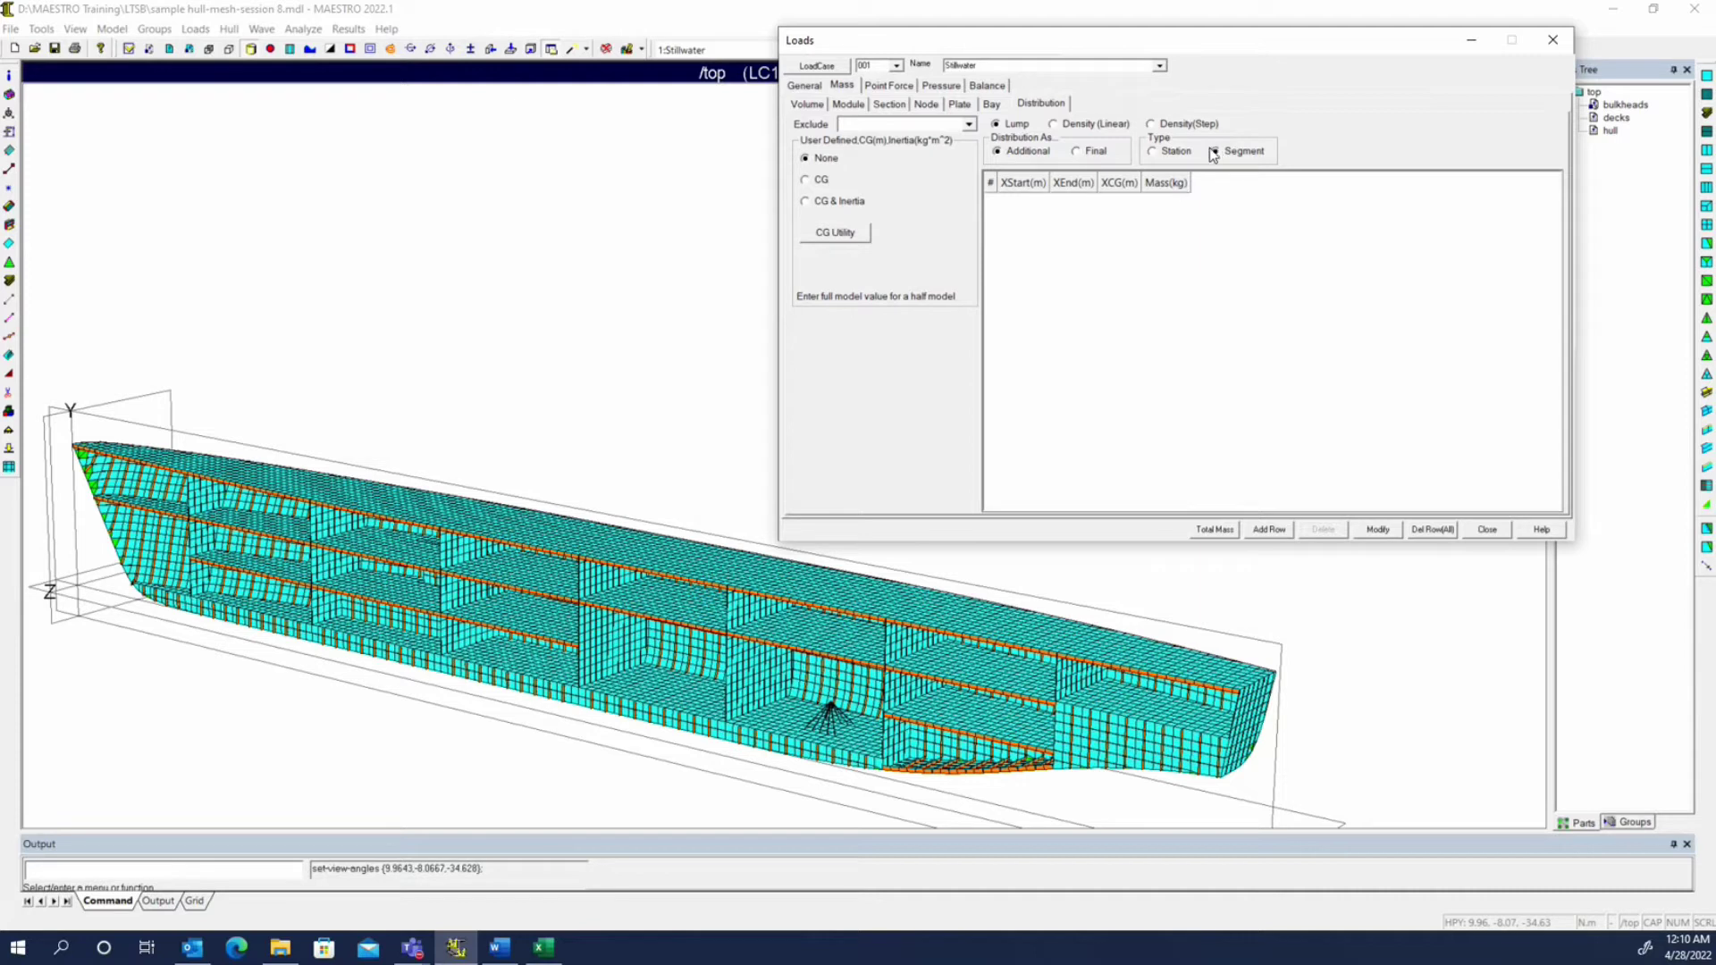
click(1183, 153)
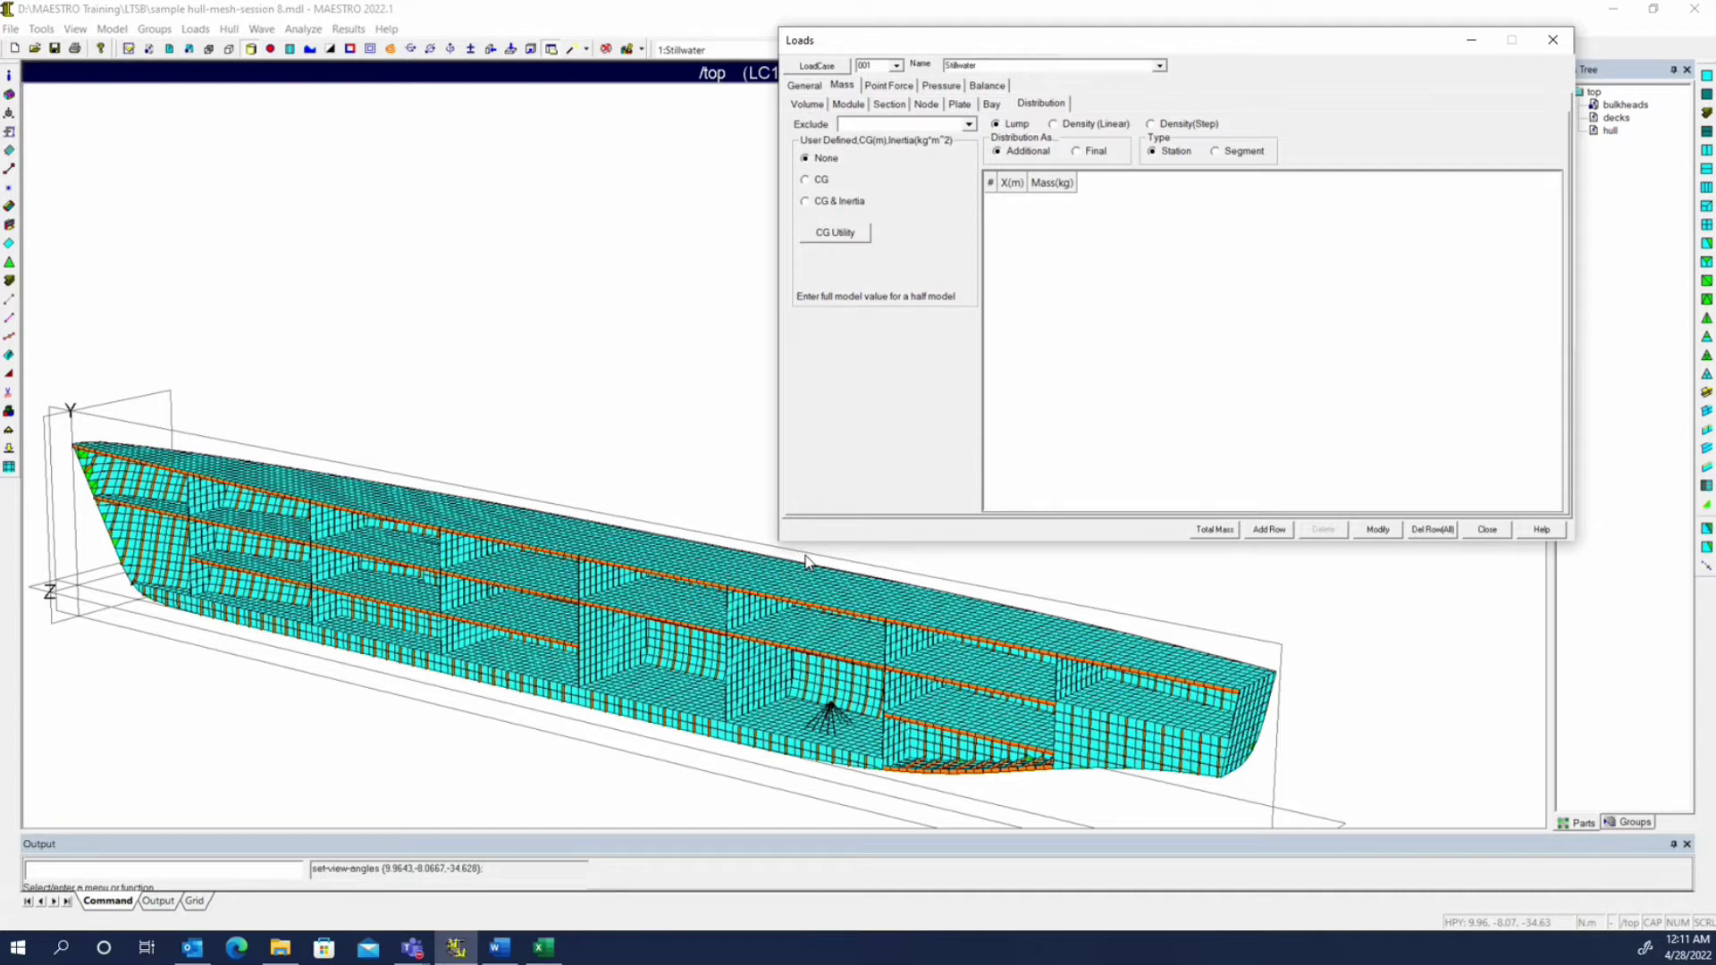
- Set the distribution's user-defined option to CG, and inspect the CG Utility without entering any values
click(817, 179)
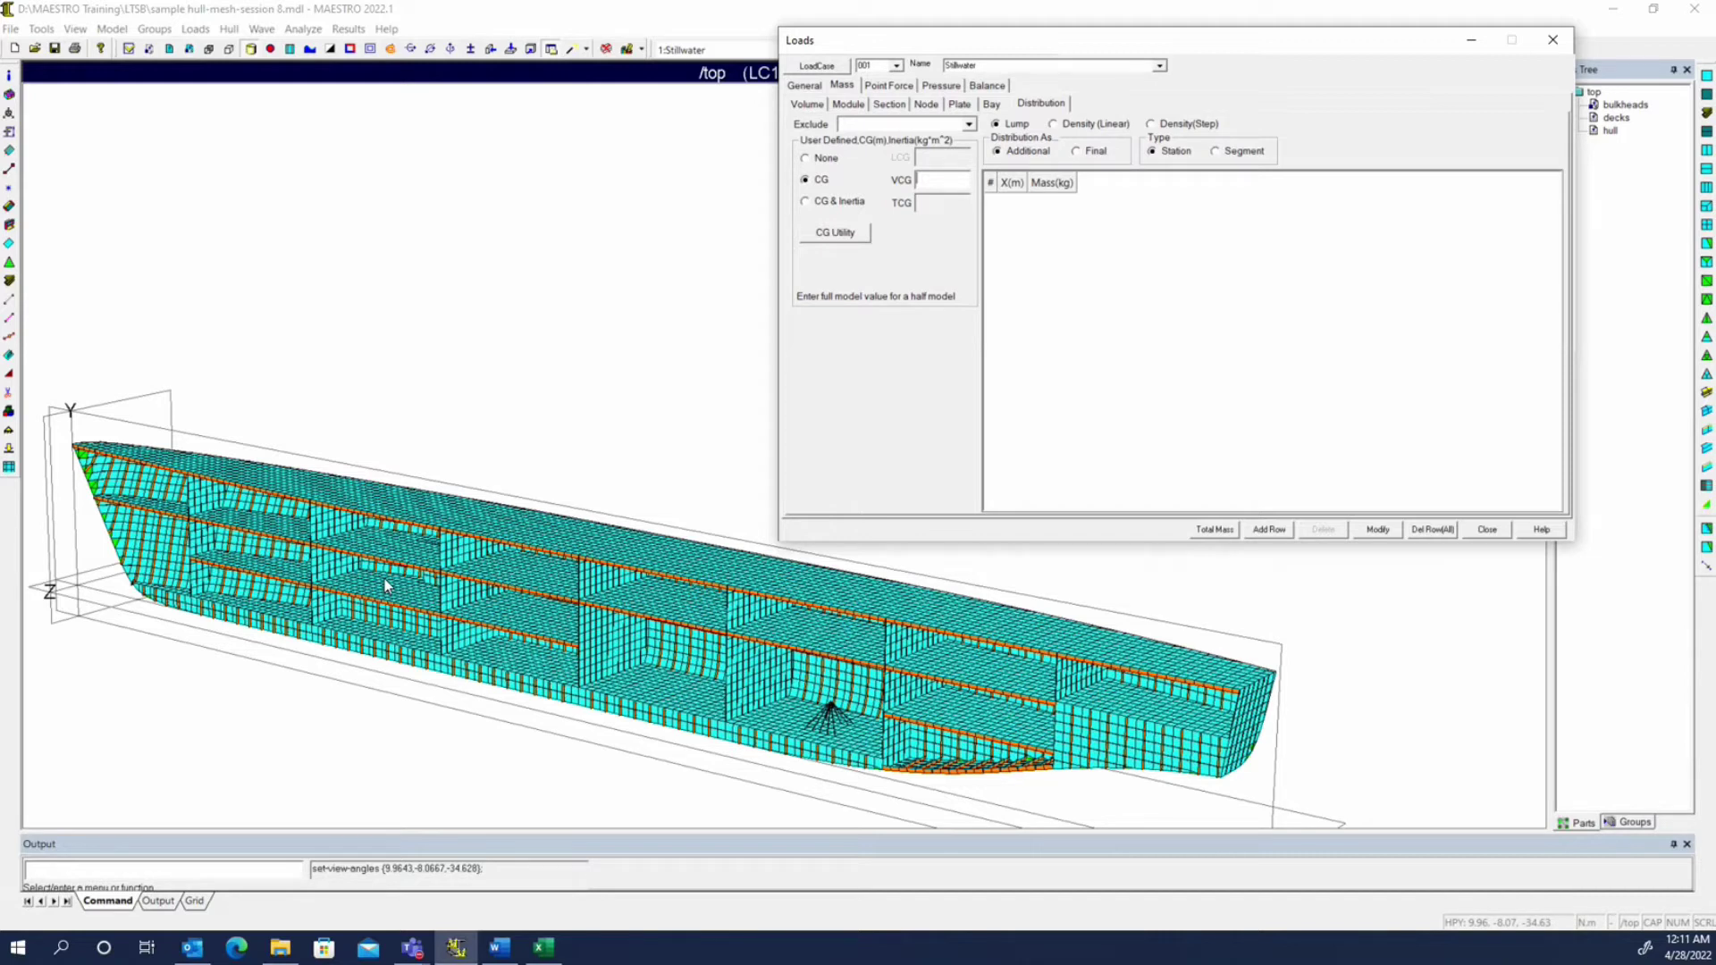
click(838, 201)
click(819, 183)
click(934, 182)
click(842, 233)
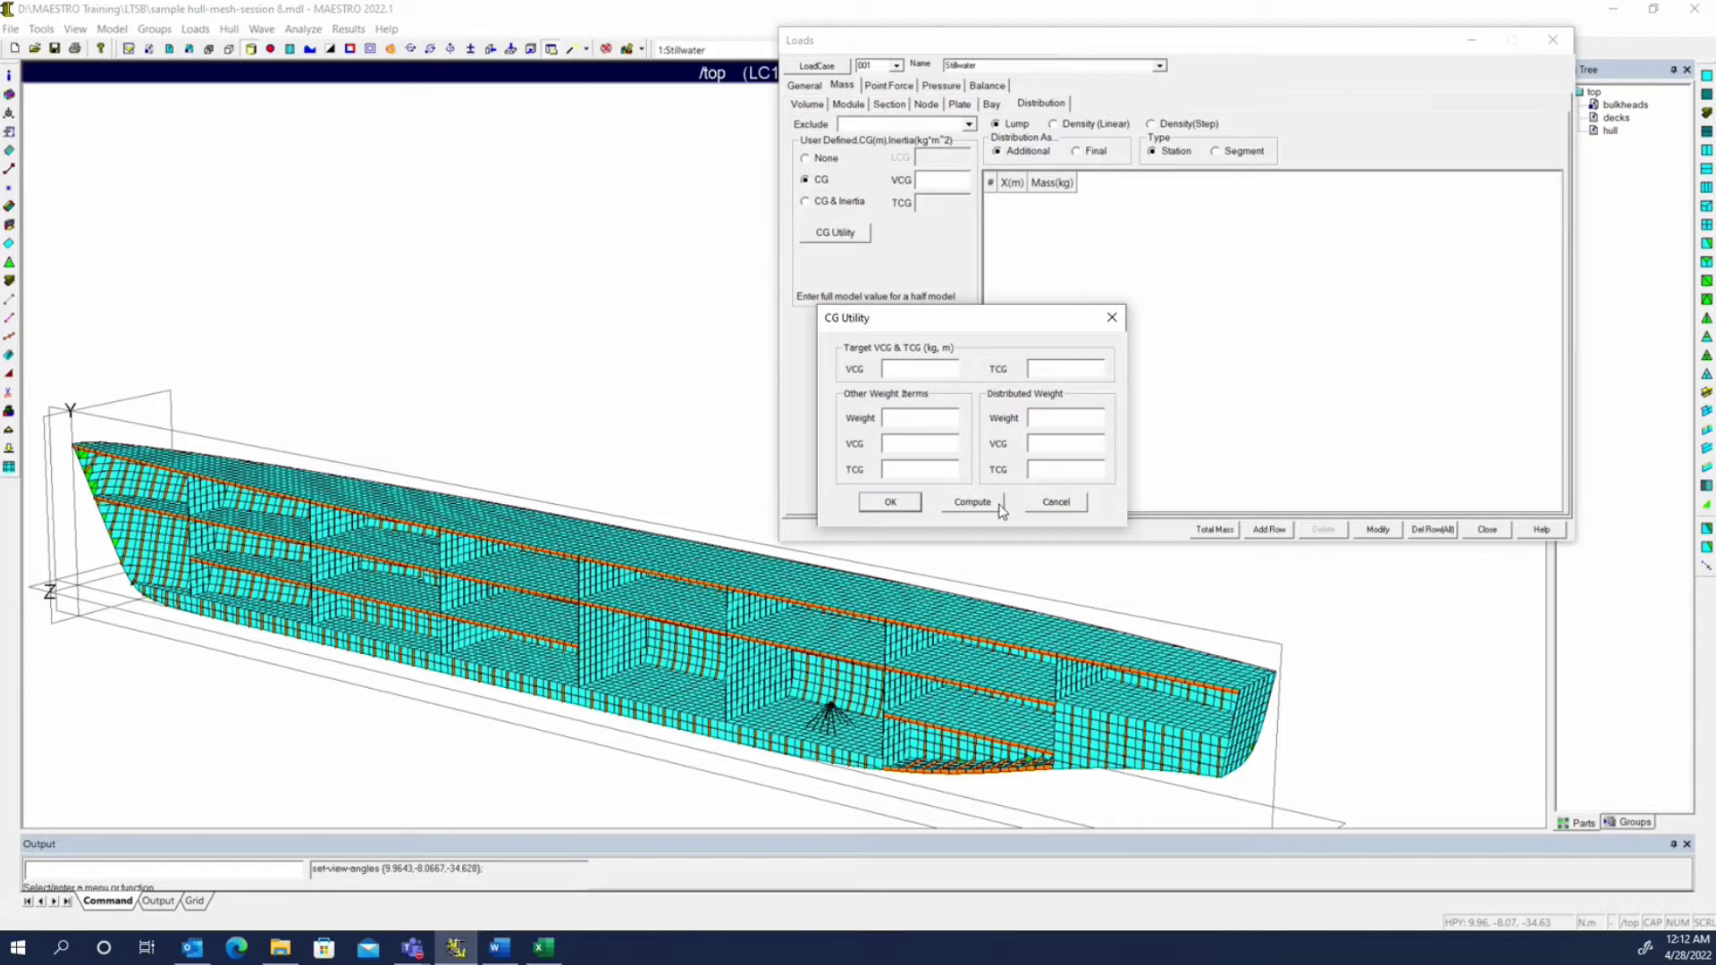
click(1062, 504)
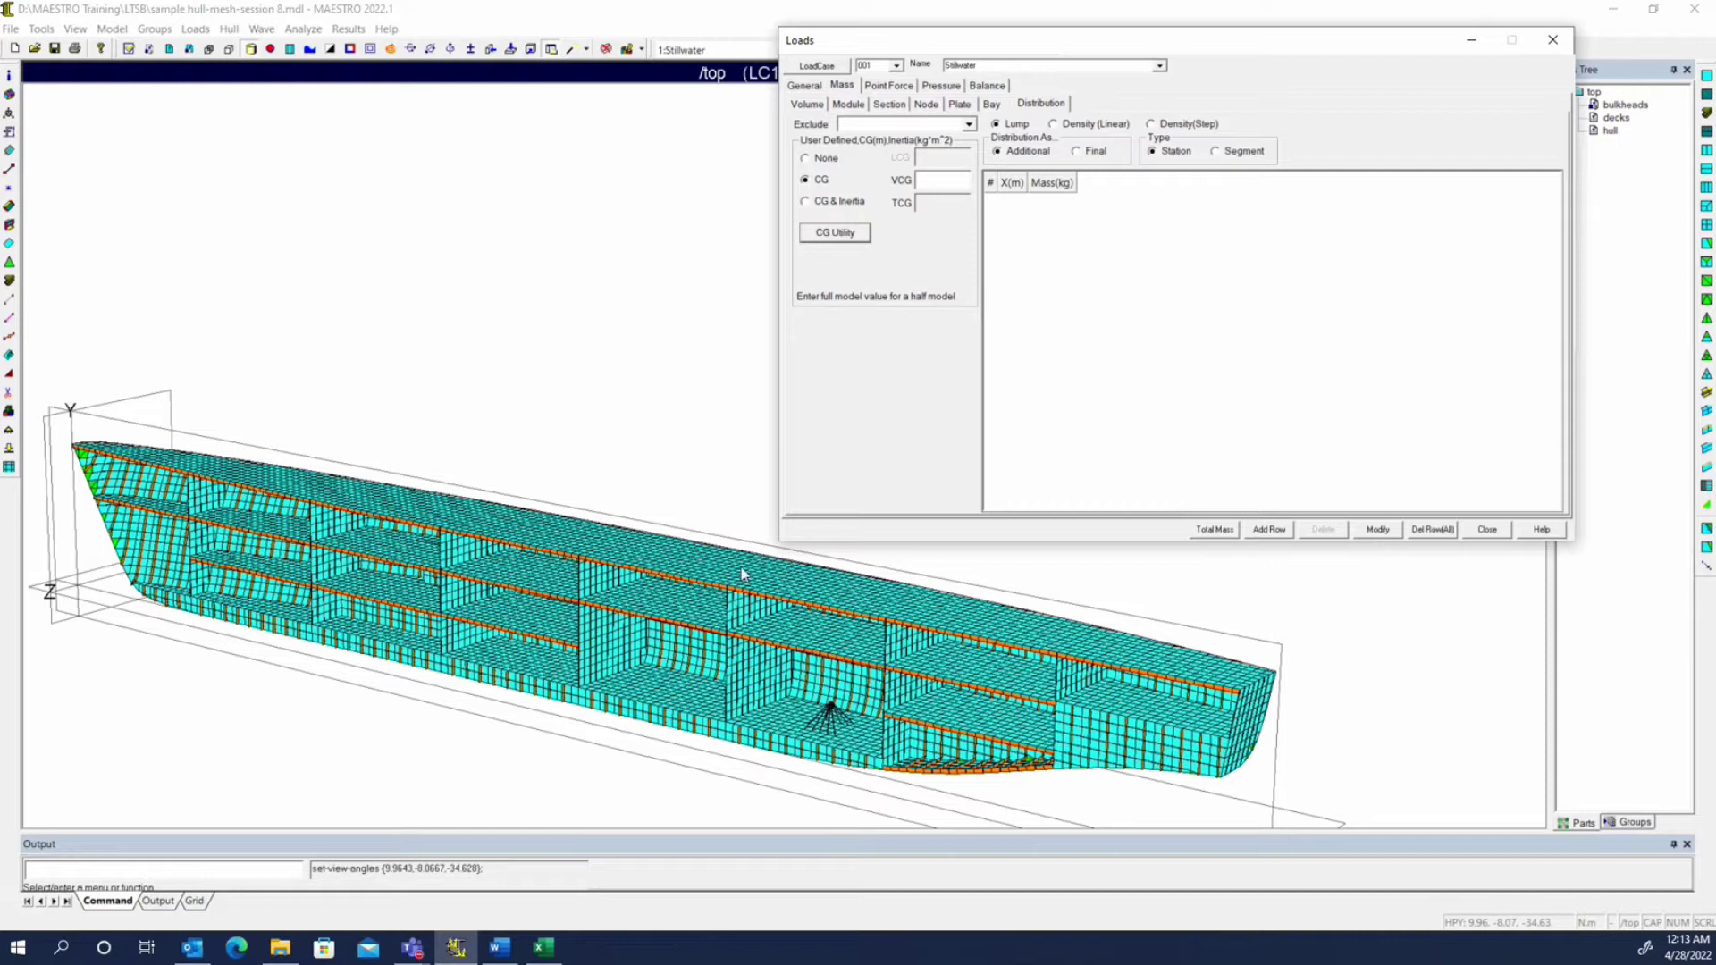
- Change all volume mass loads from 1s to 8s to the Mass type and apply the modification
click(10, 449)
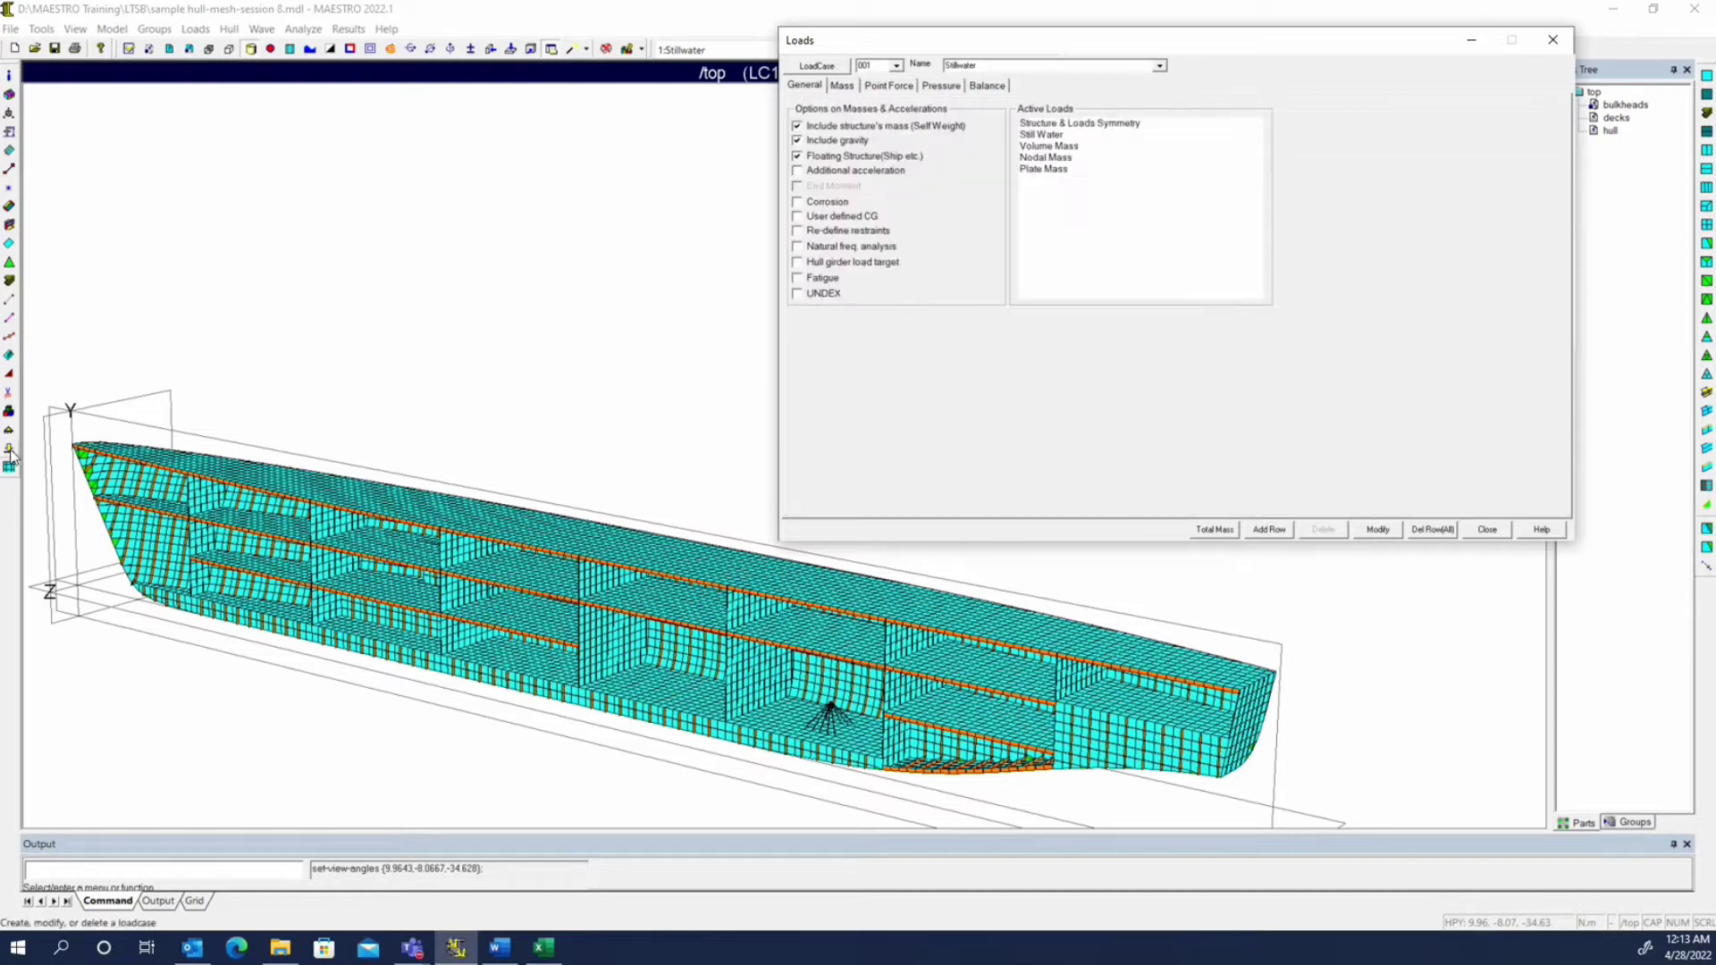
click(842, 85)
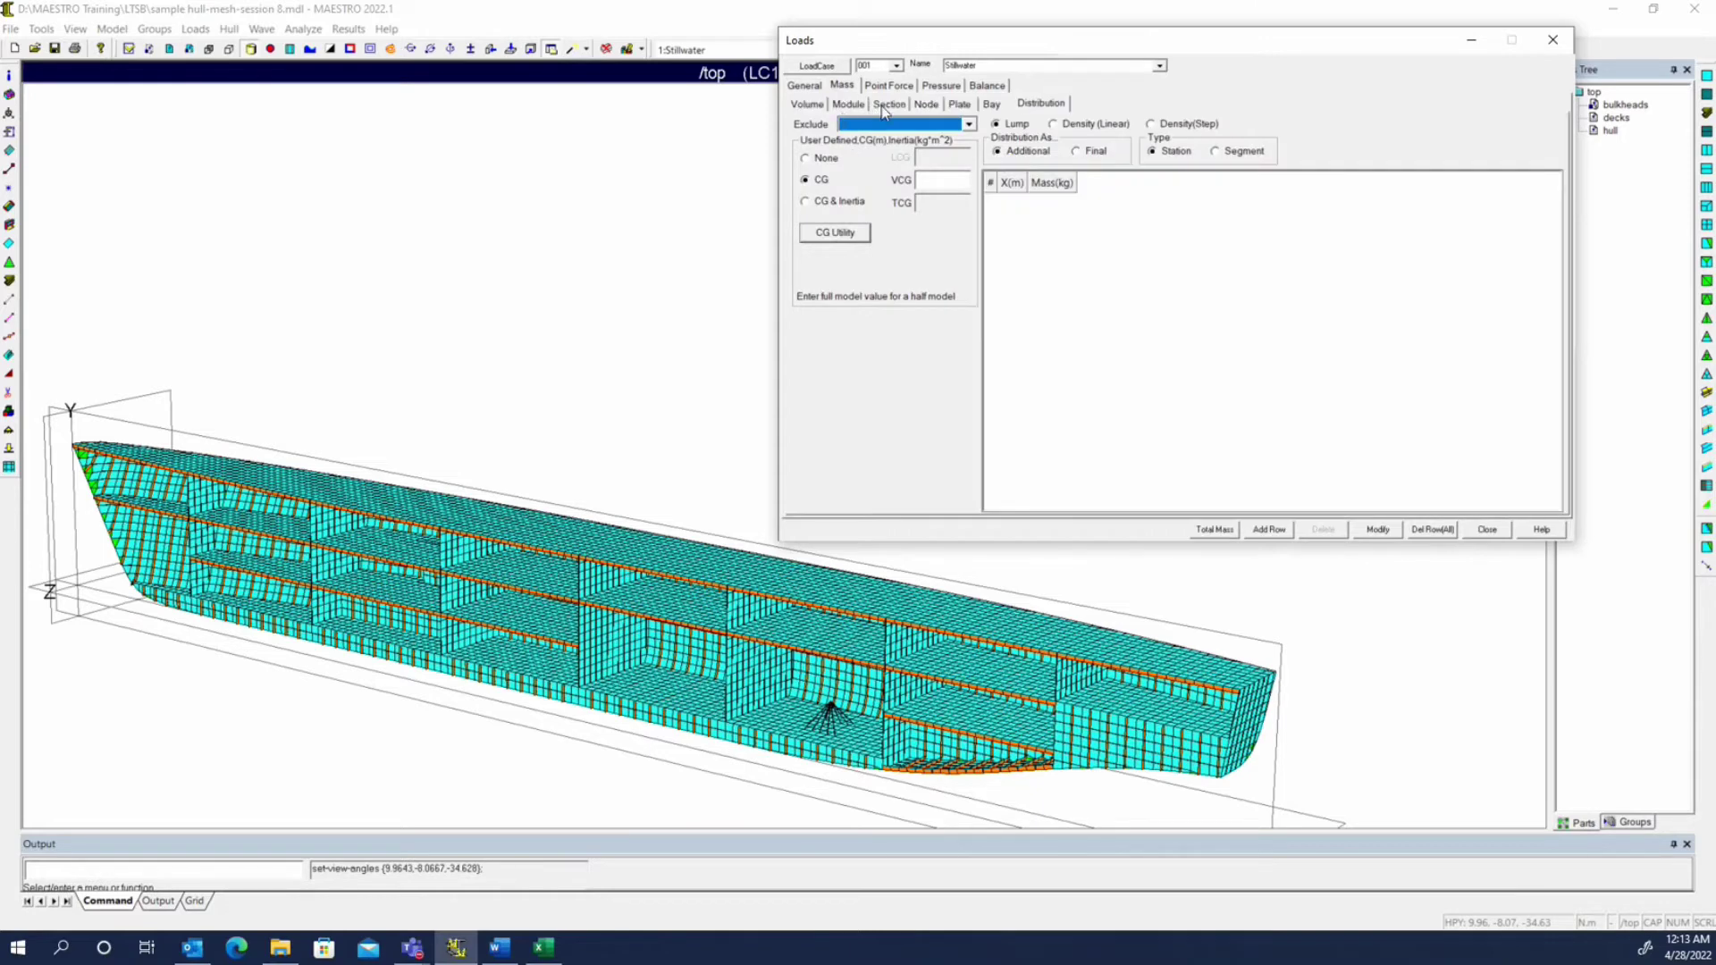
click(807, 104)
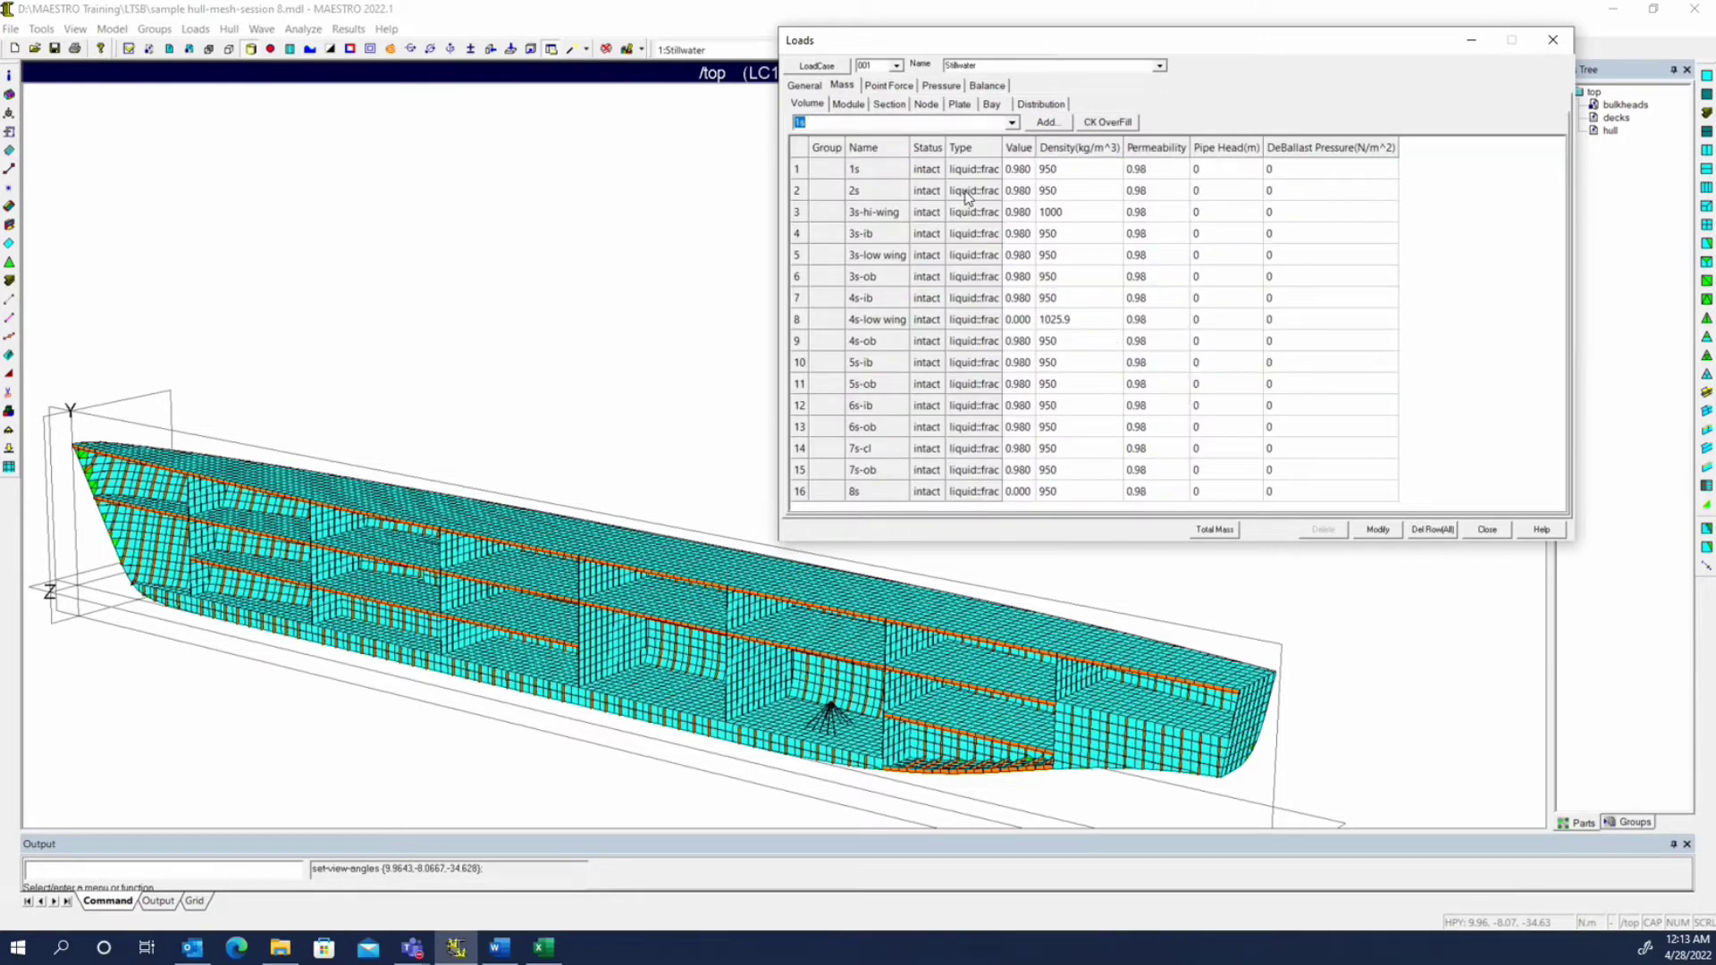
click(983, 169)
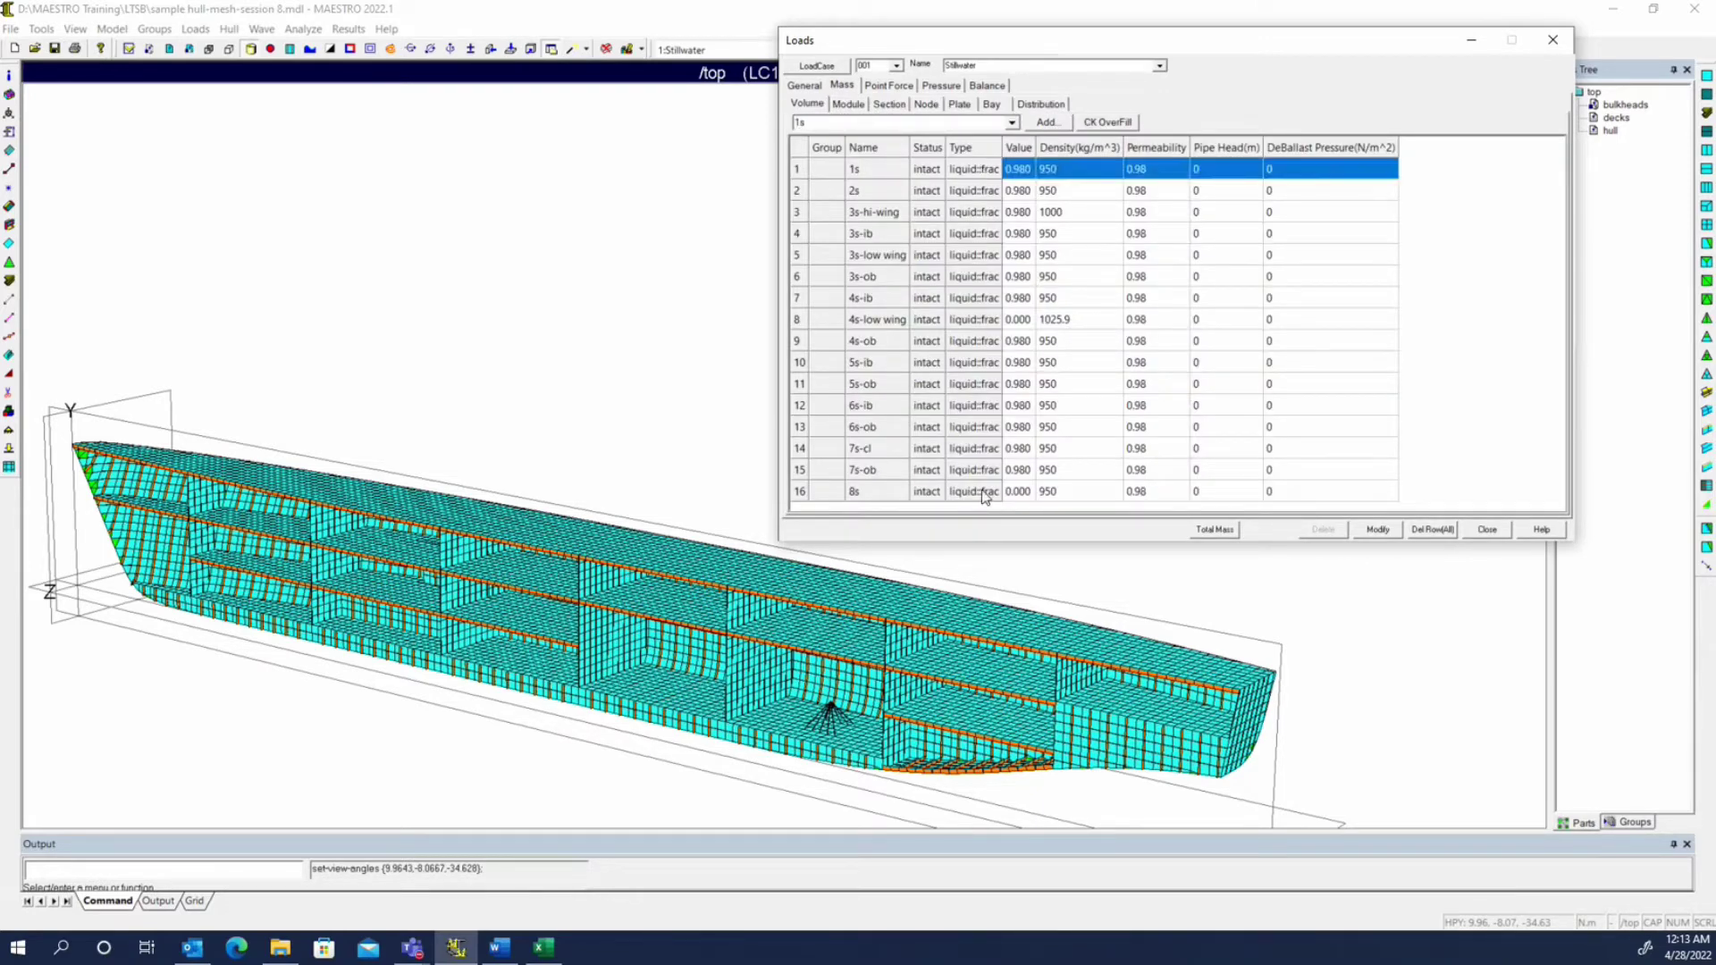
shift+click(985, 497)
right_click(1100, 465)
click(1180, 554)
click(1172, 572)
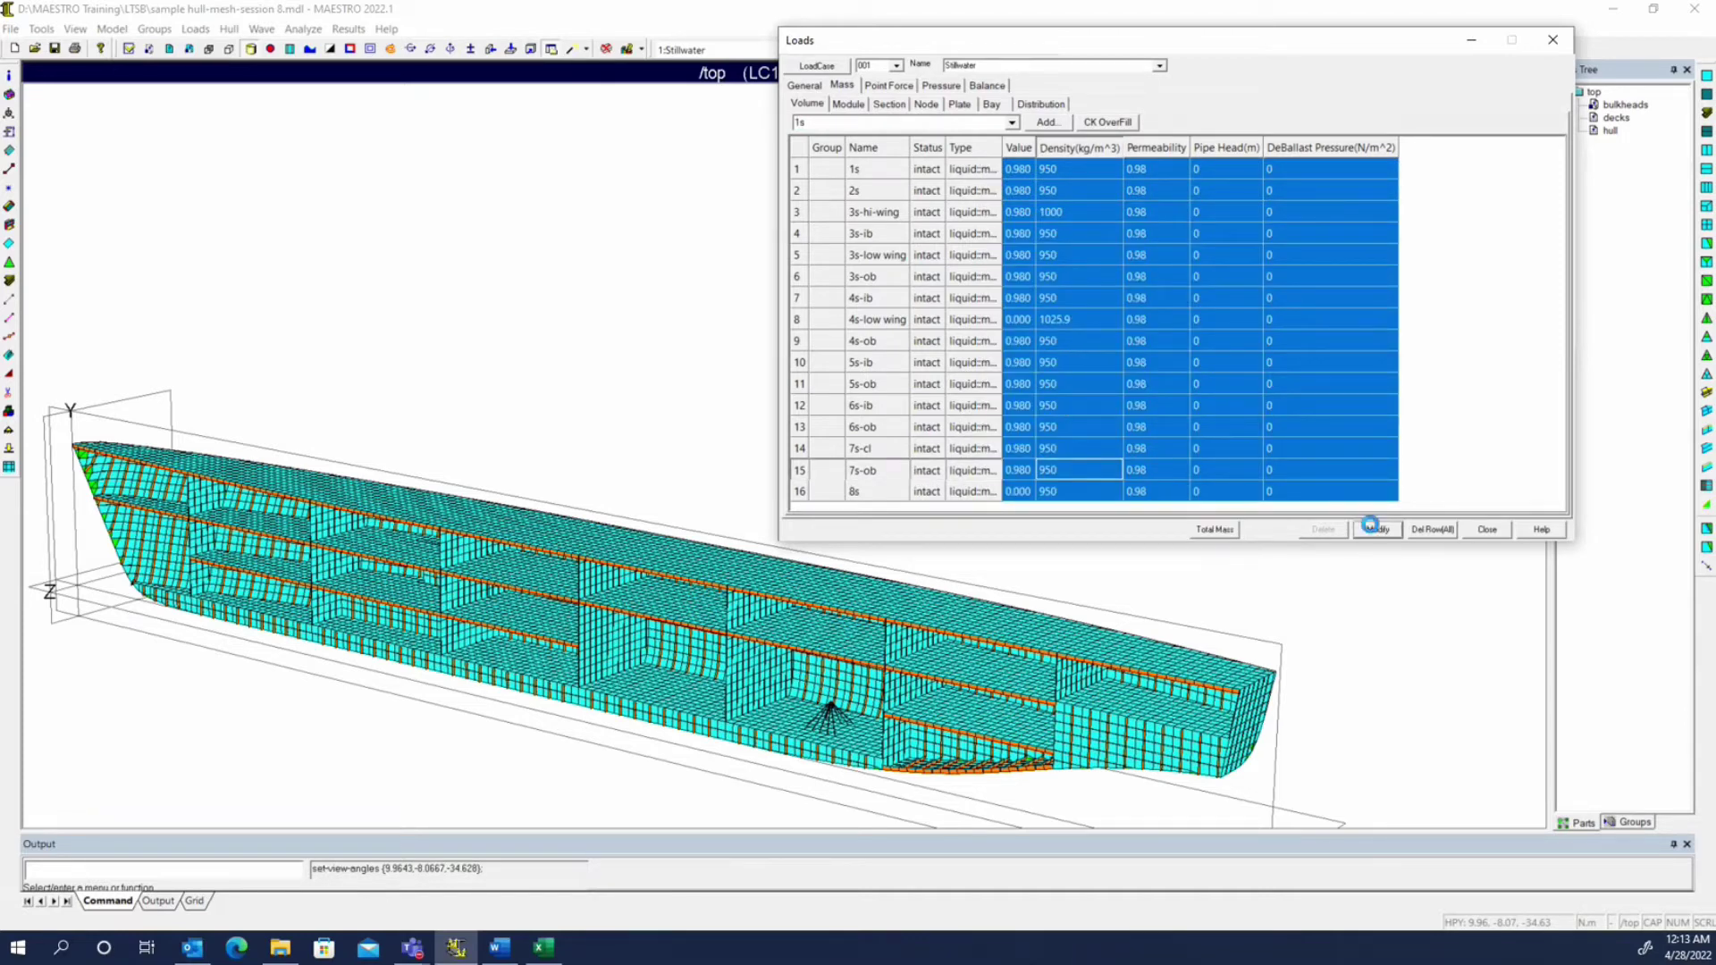
click(1377, 529)
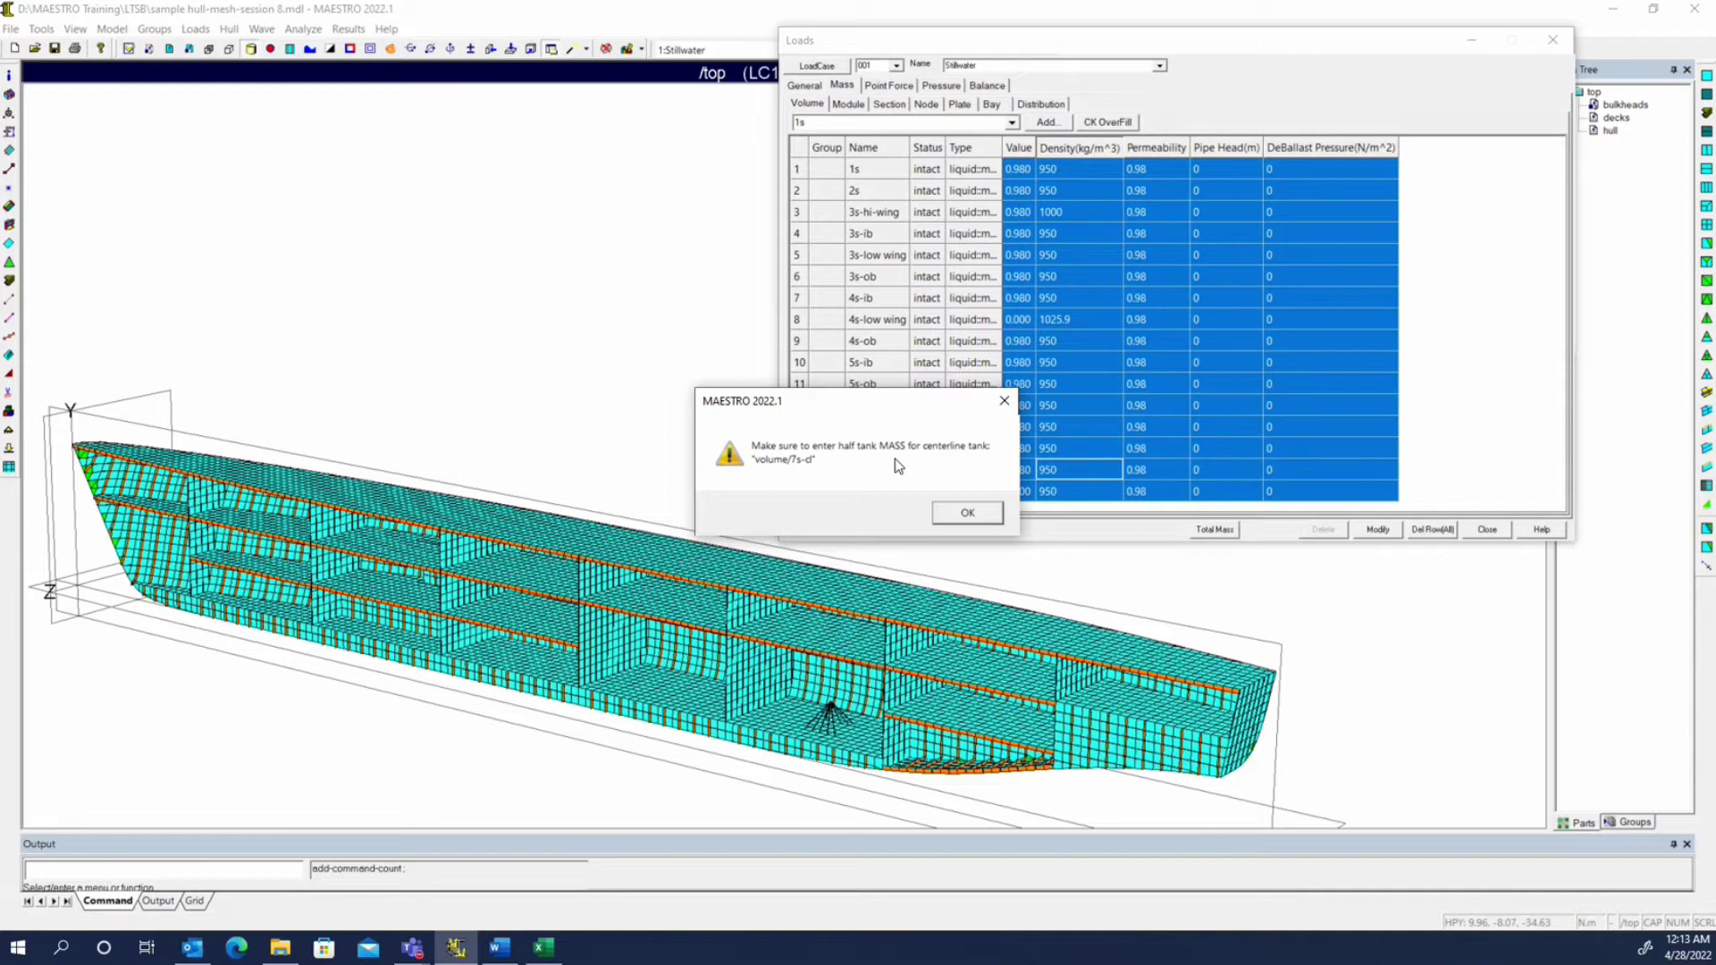
click(968, 514)
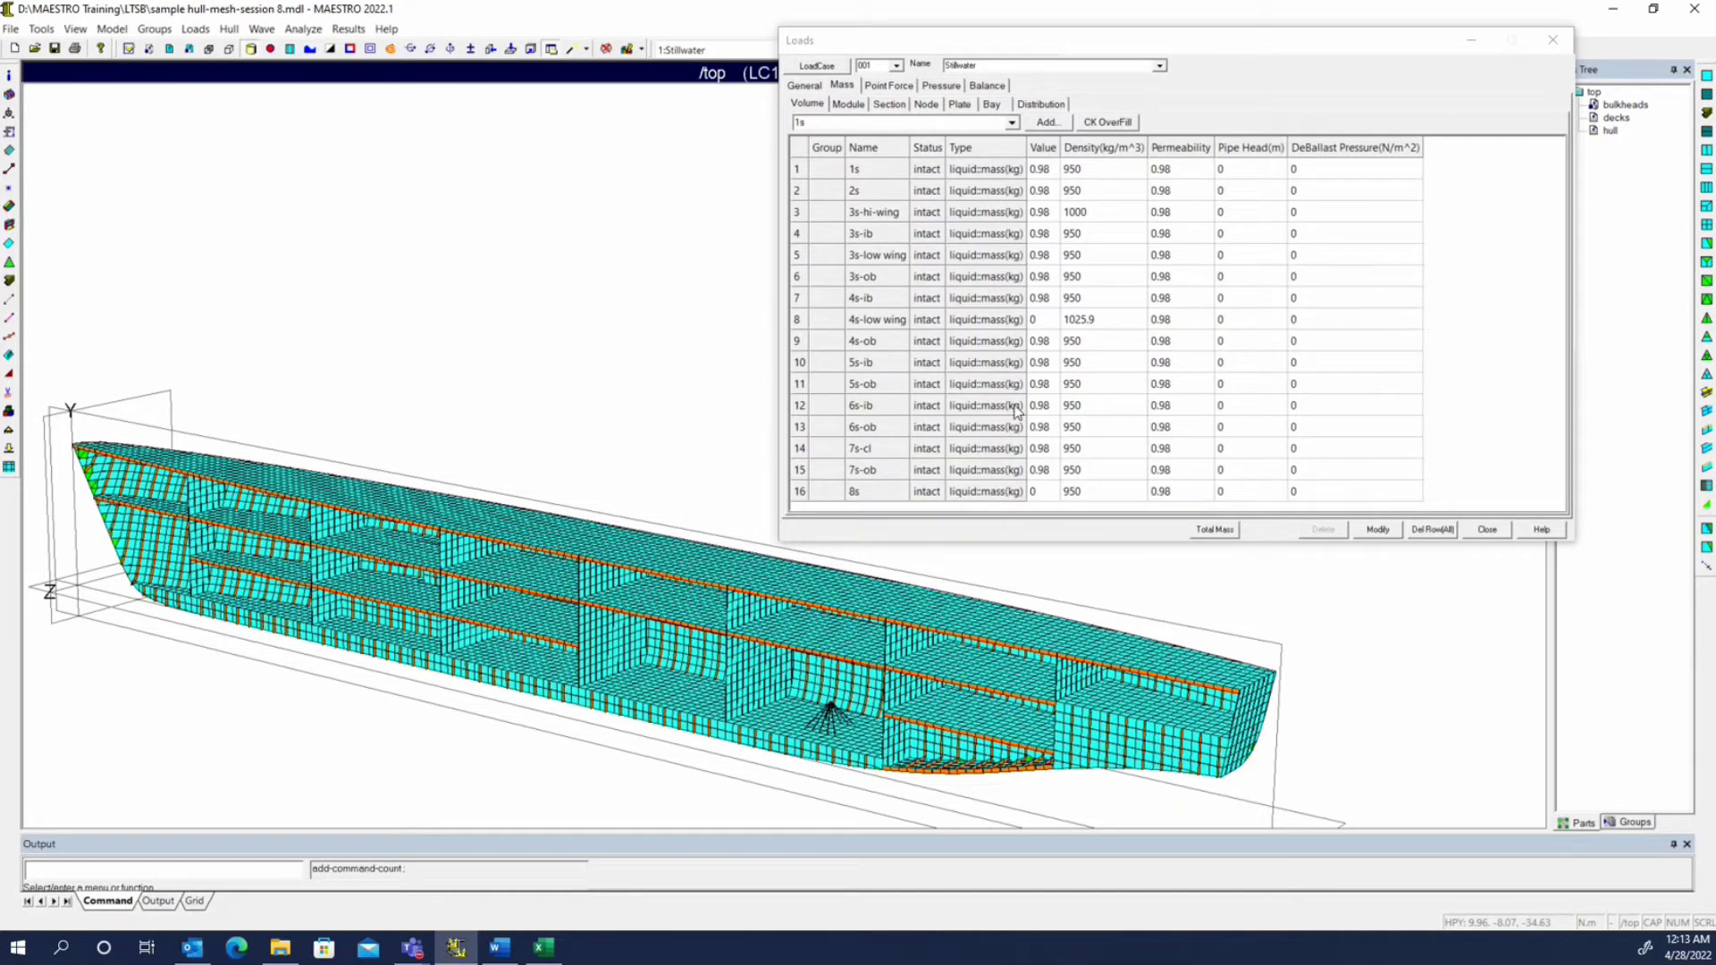
- Change all volume mass loads from 1s to 8s back to the Frac type
click(988, 168)
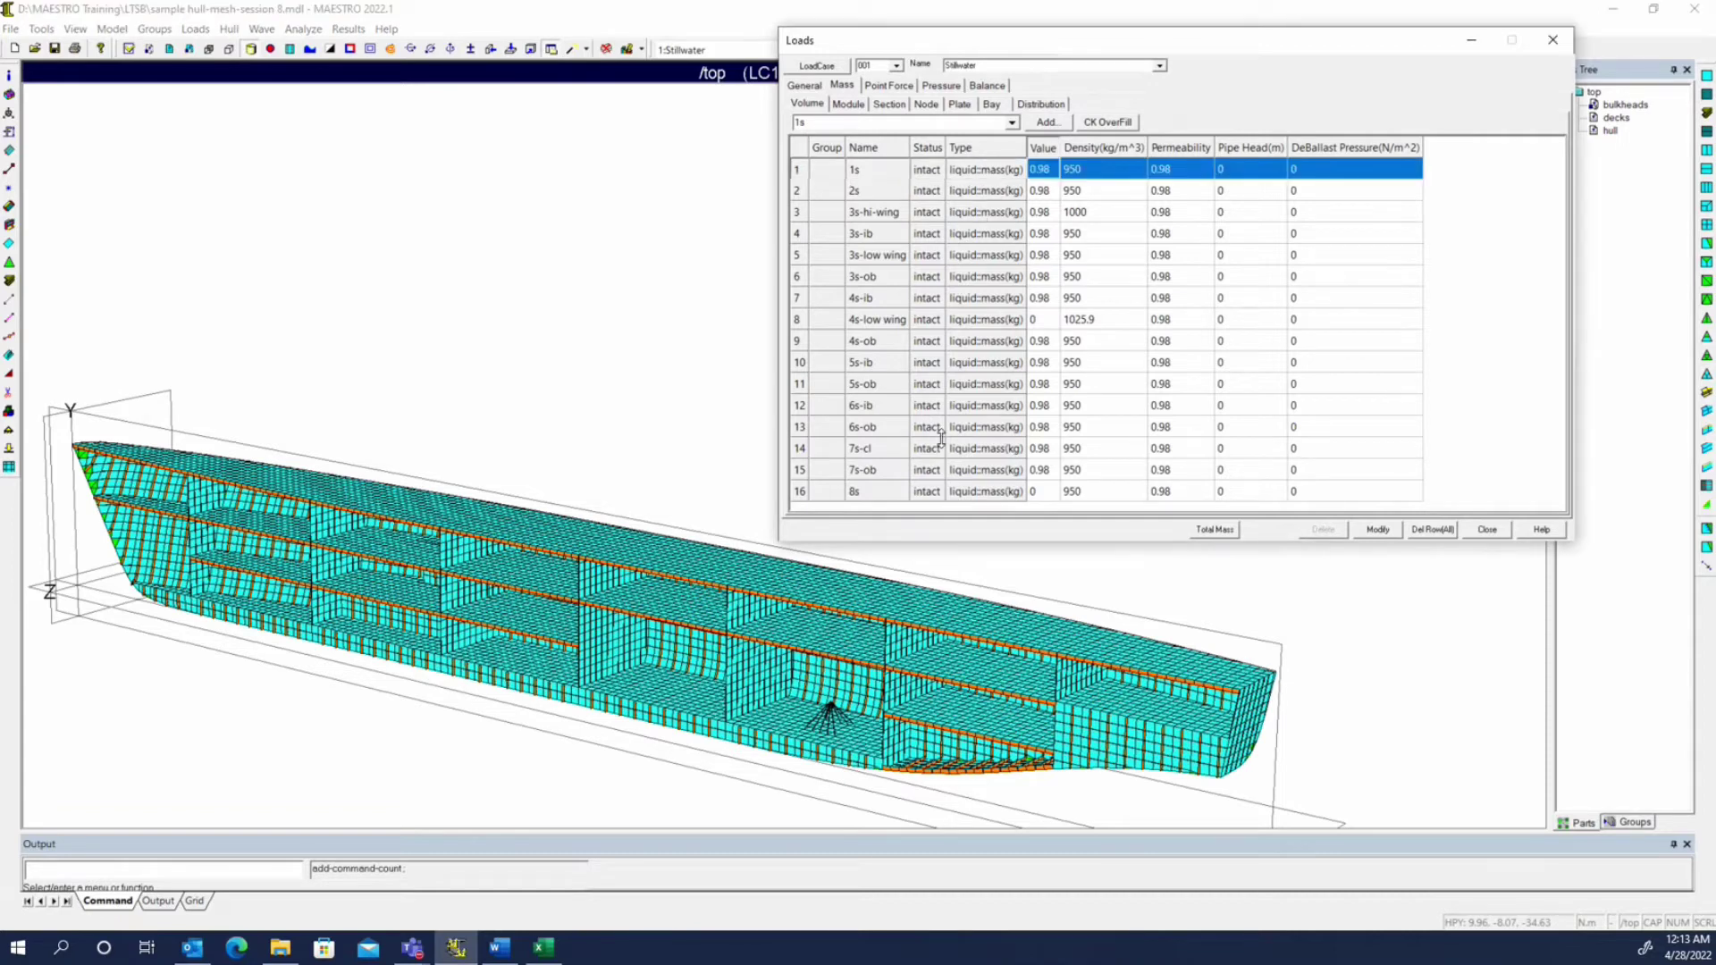
shift+click(966, 492)
right_click(1194, 417)
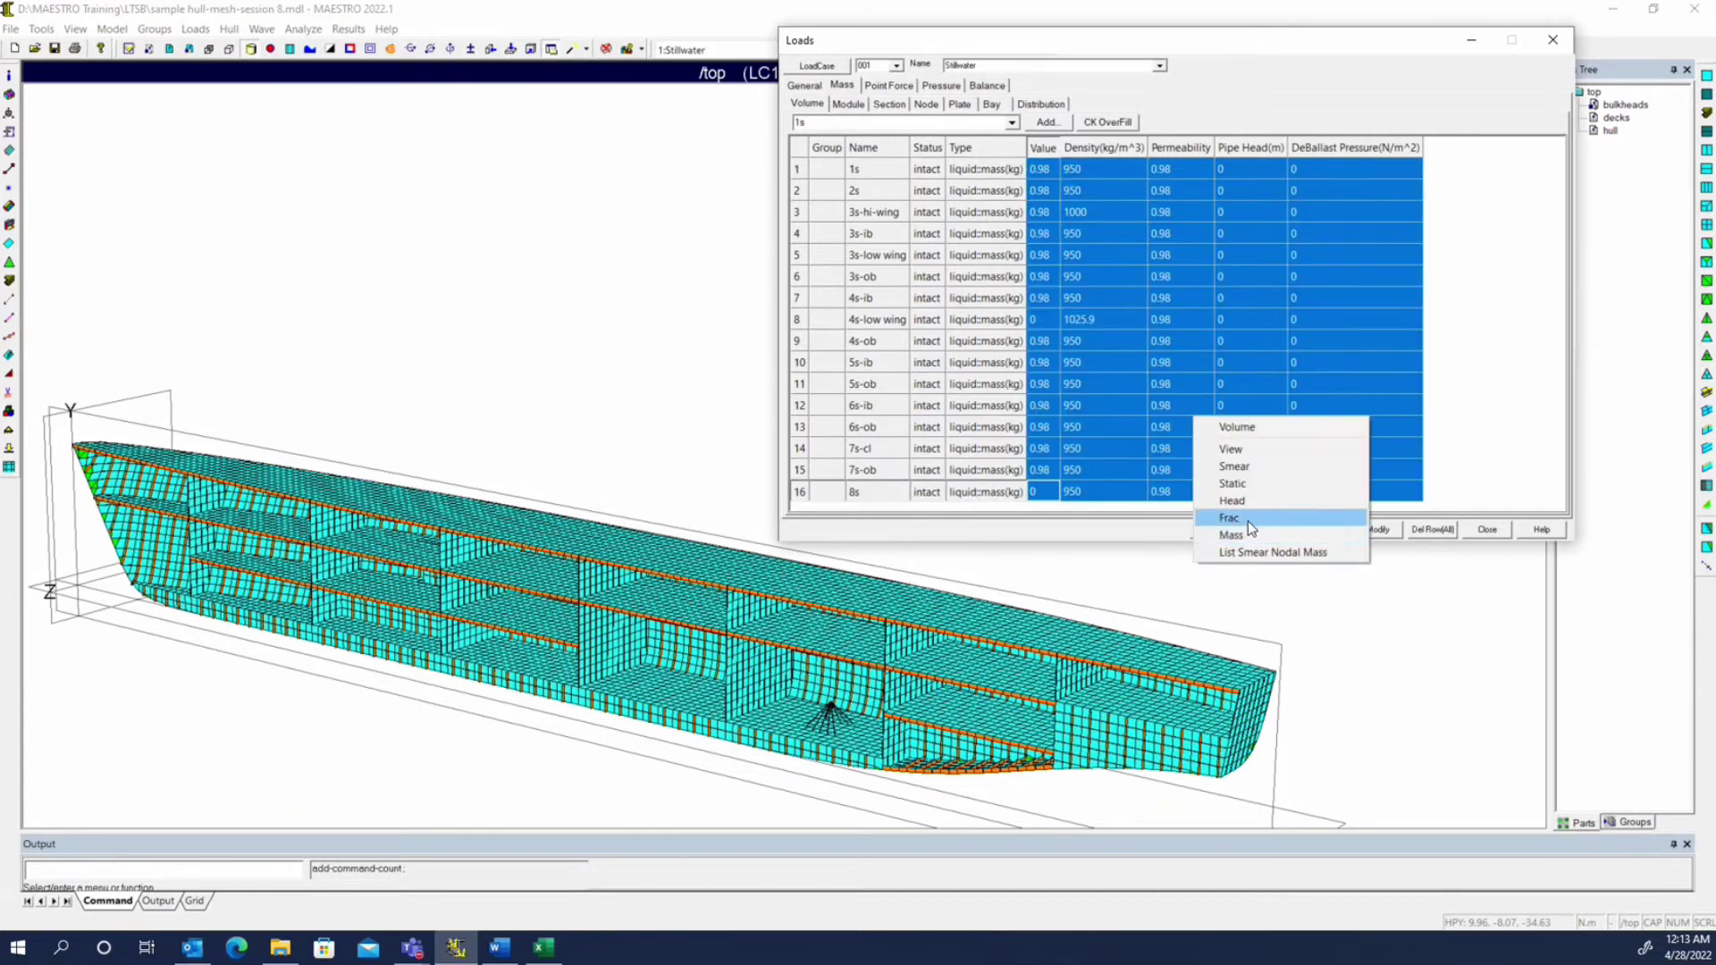
click(1248, 522)
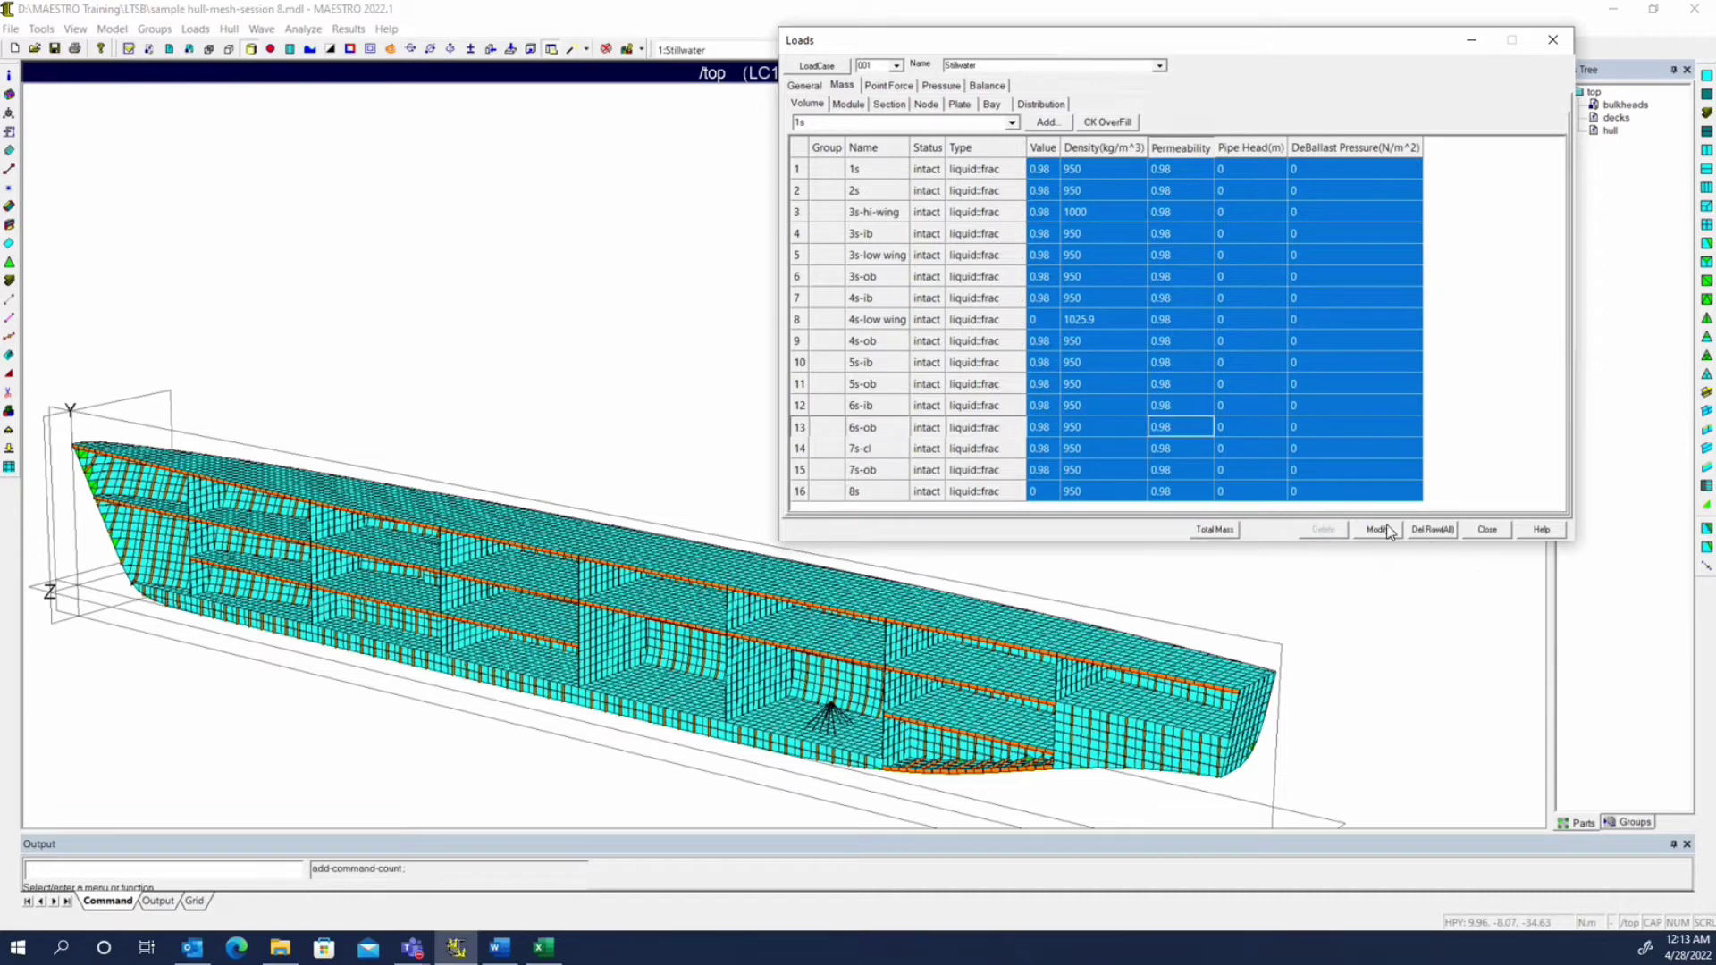
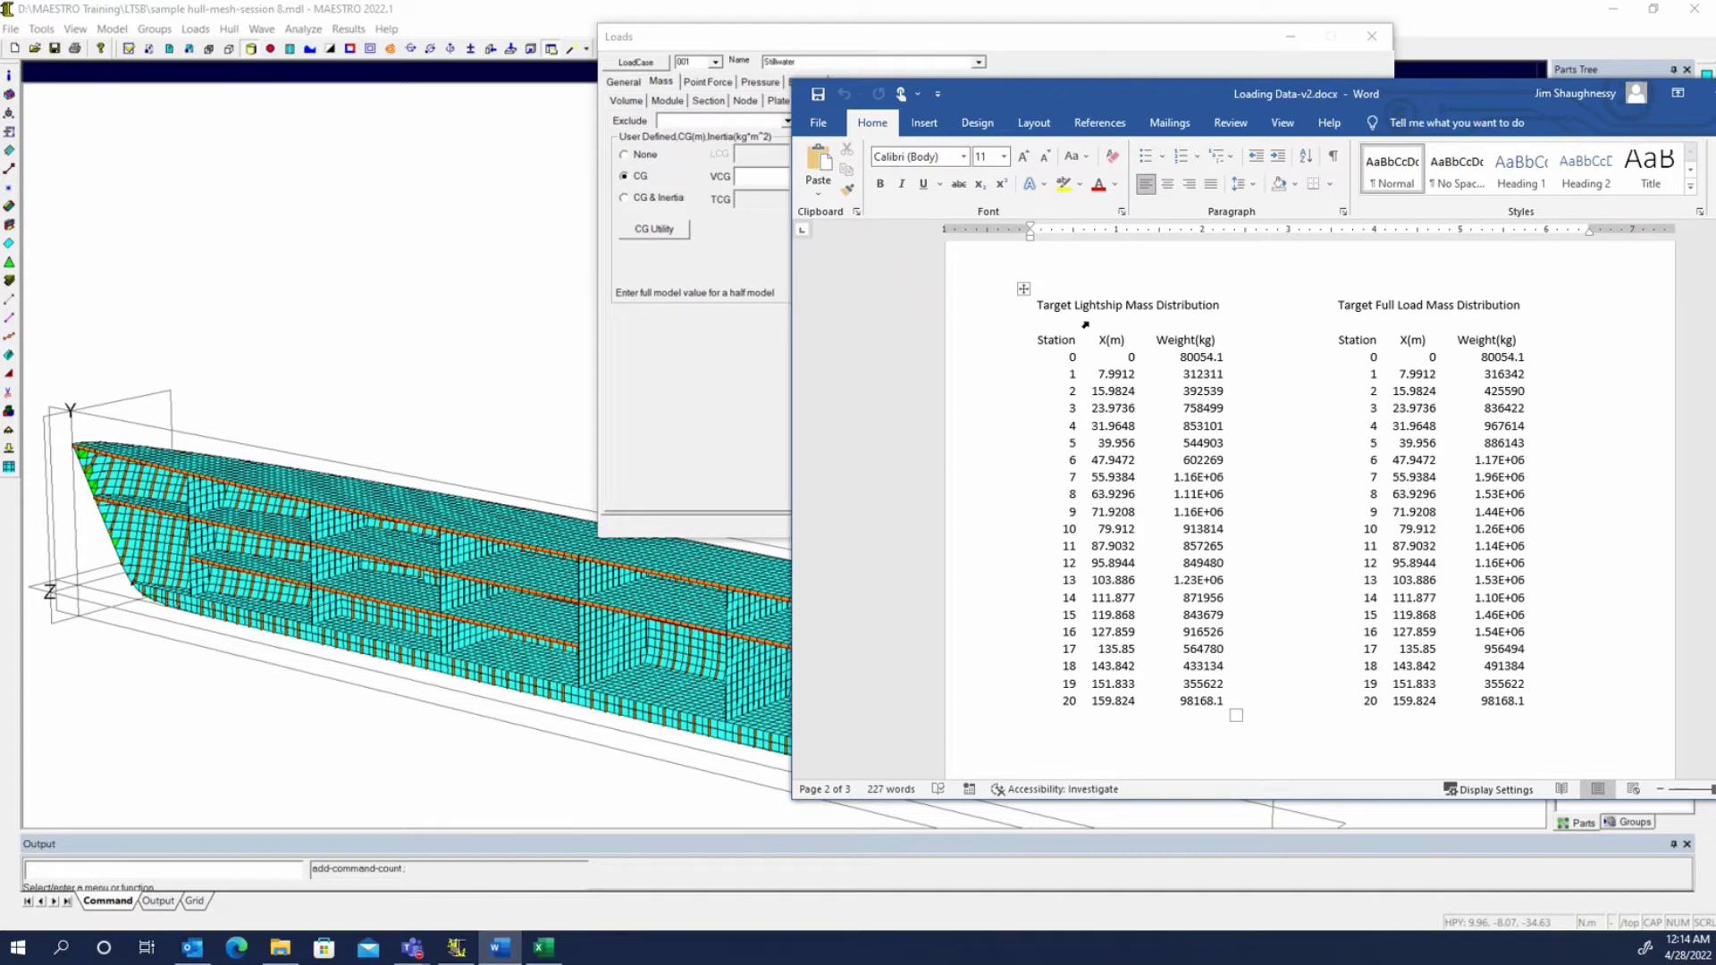
- Check the target lightship X and weight values in the Word document against the Stillwater load case's plate masses and distribution table
drag(1097, 359, 1202, 700)
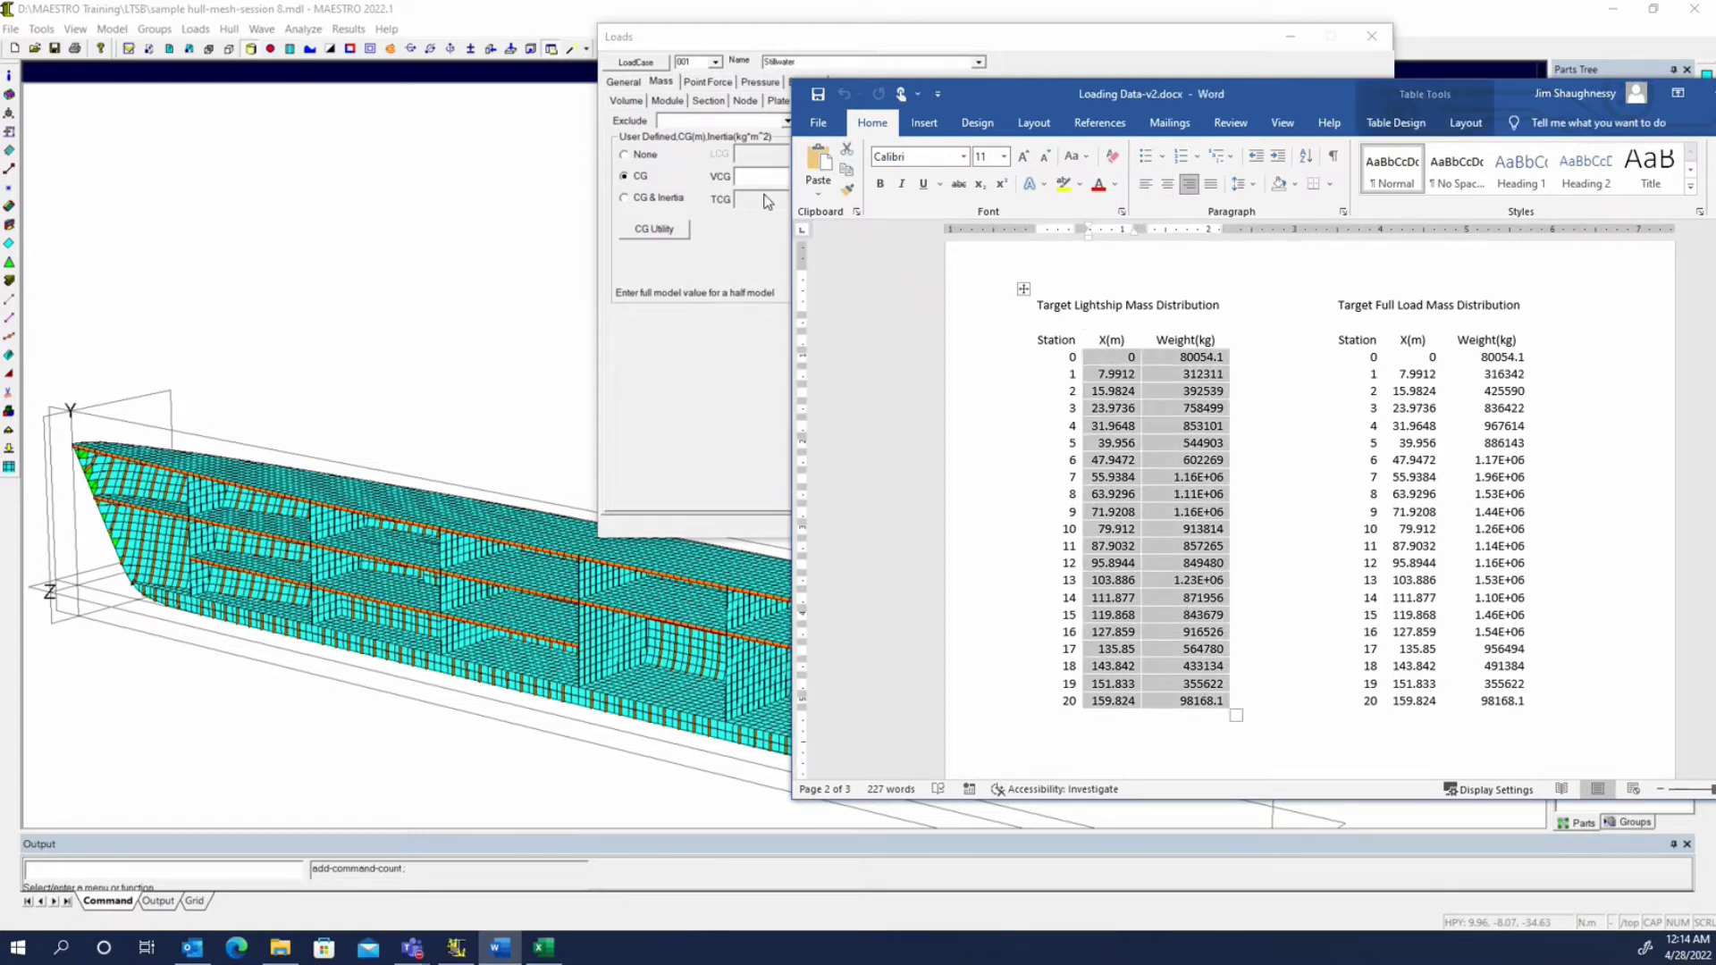
drag(766, 41, 636, 38)
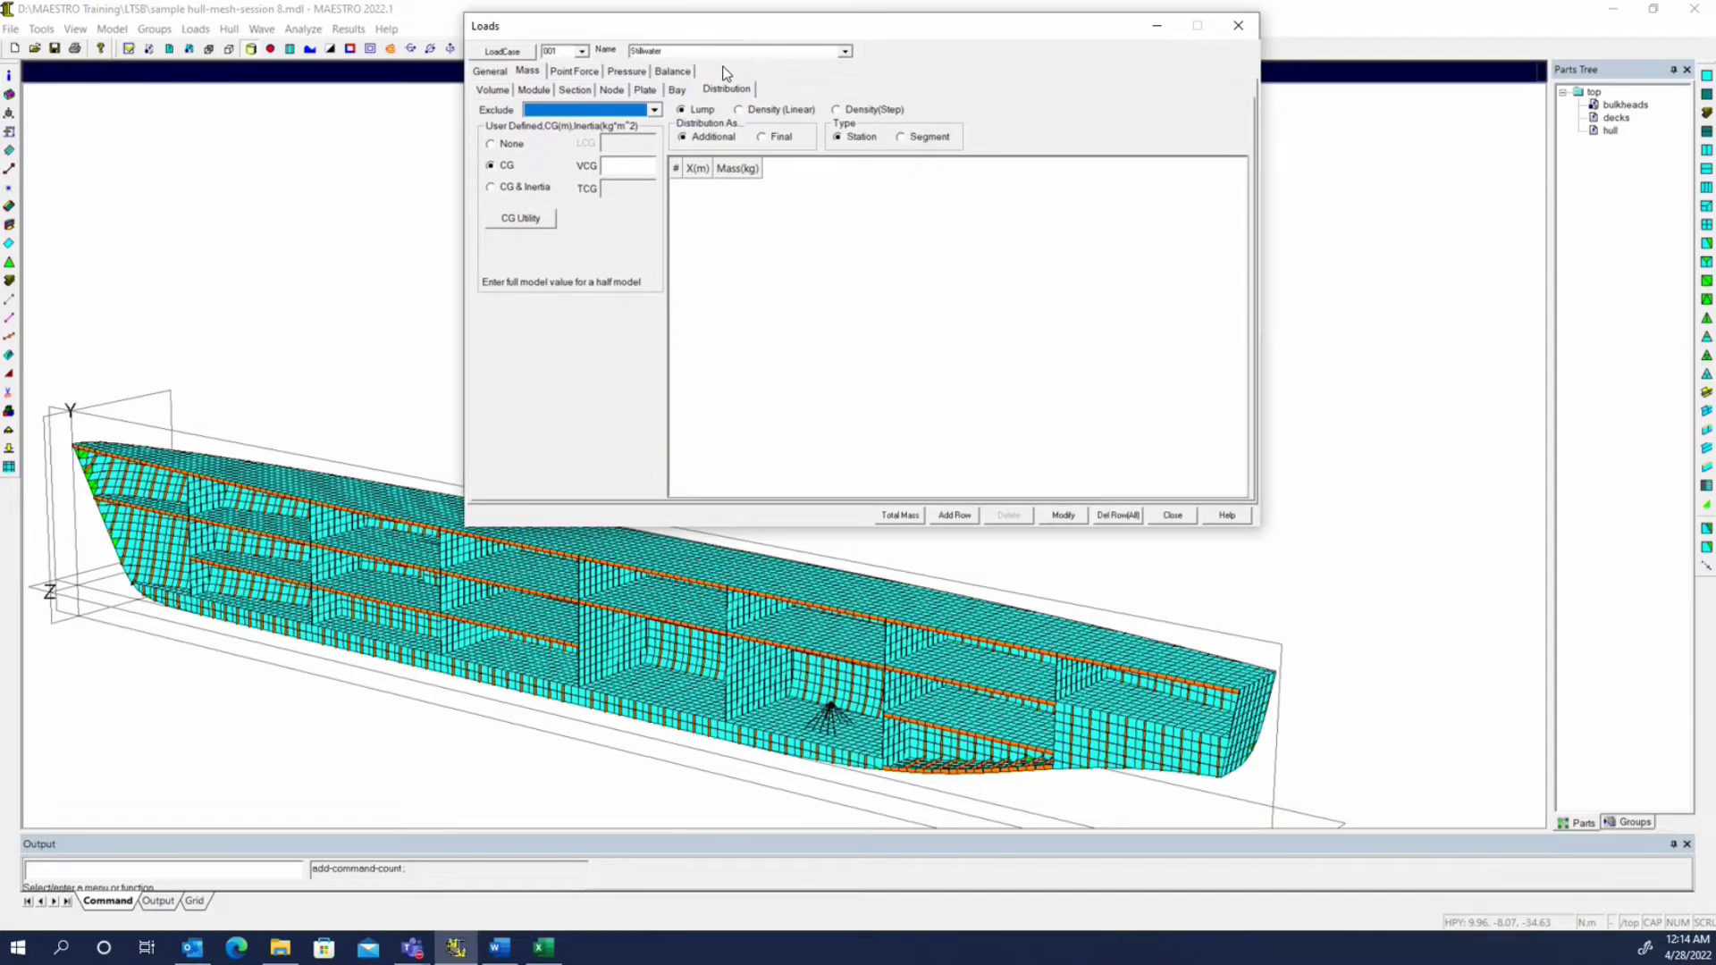
click(644, 90)
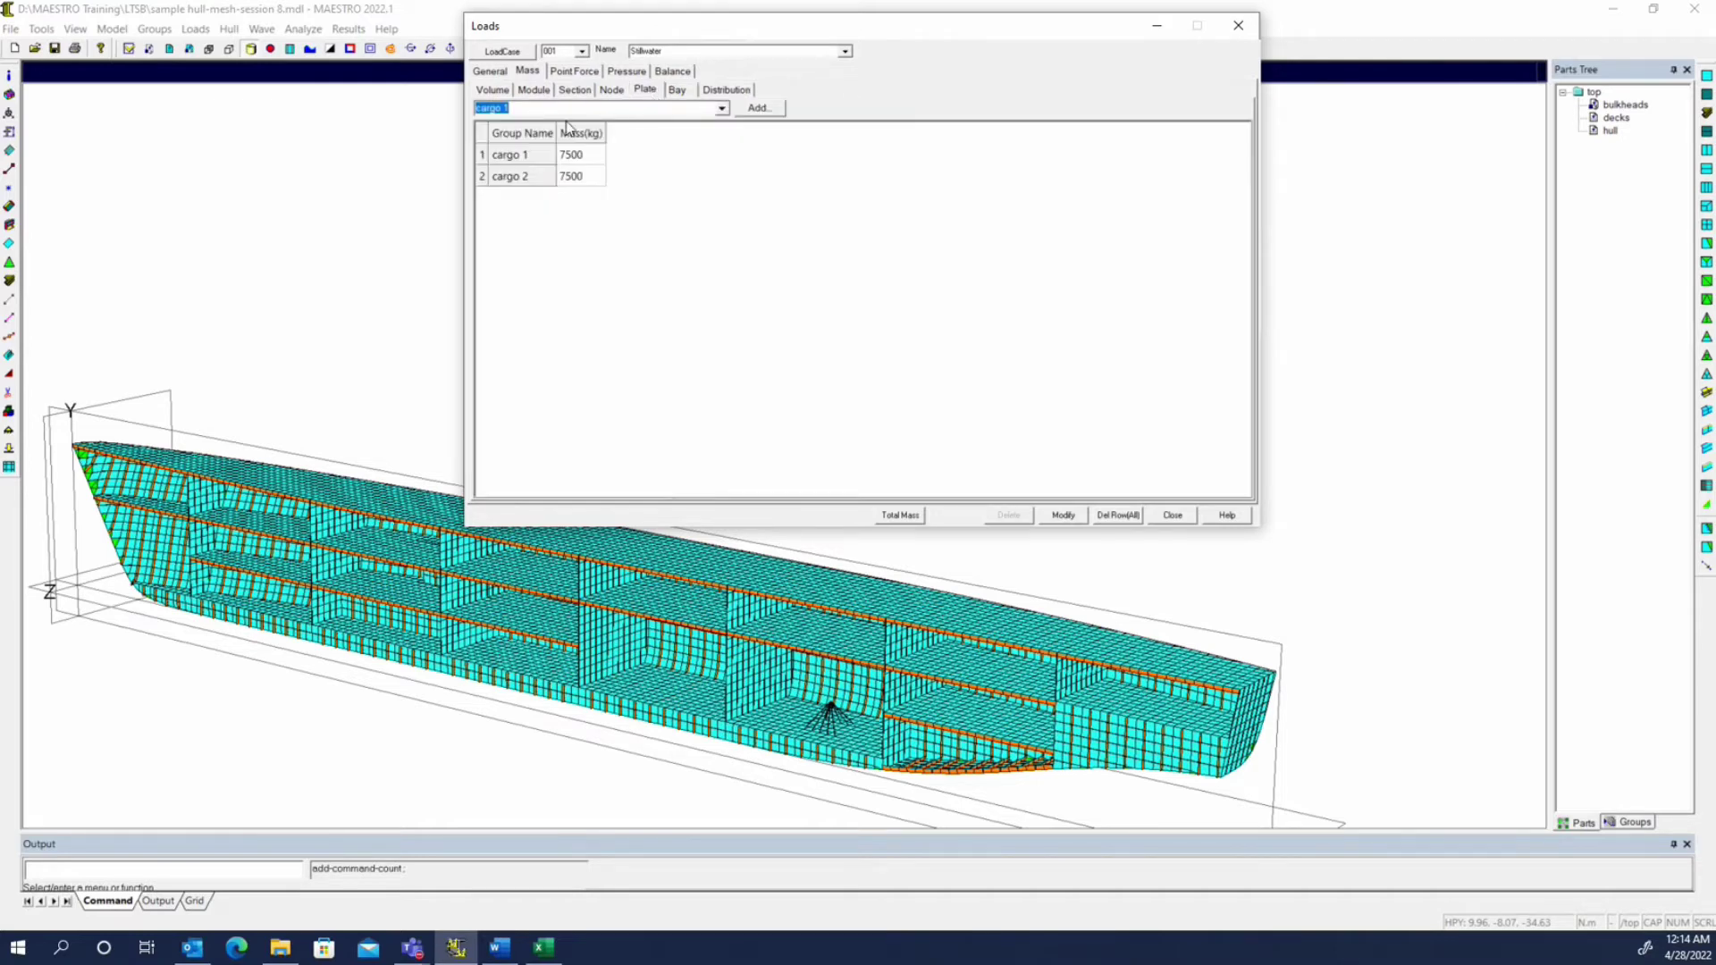
click(726, 89)
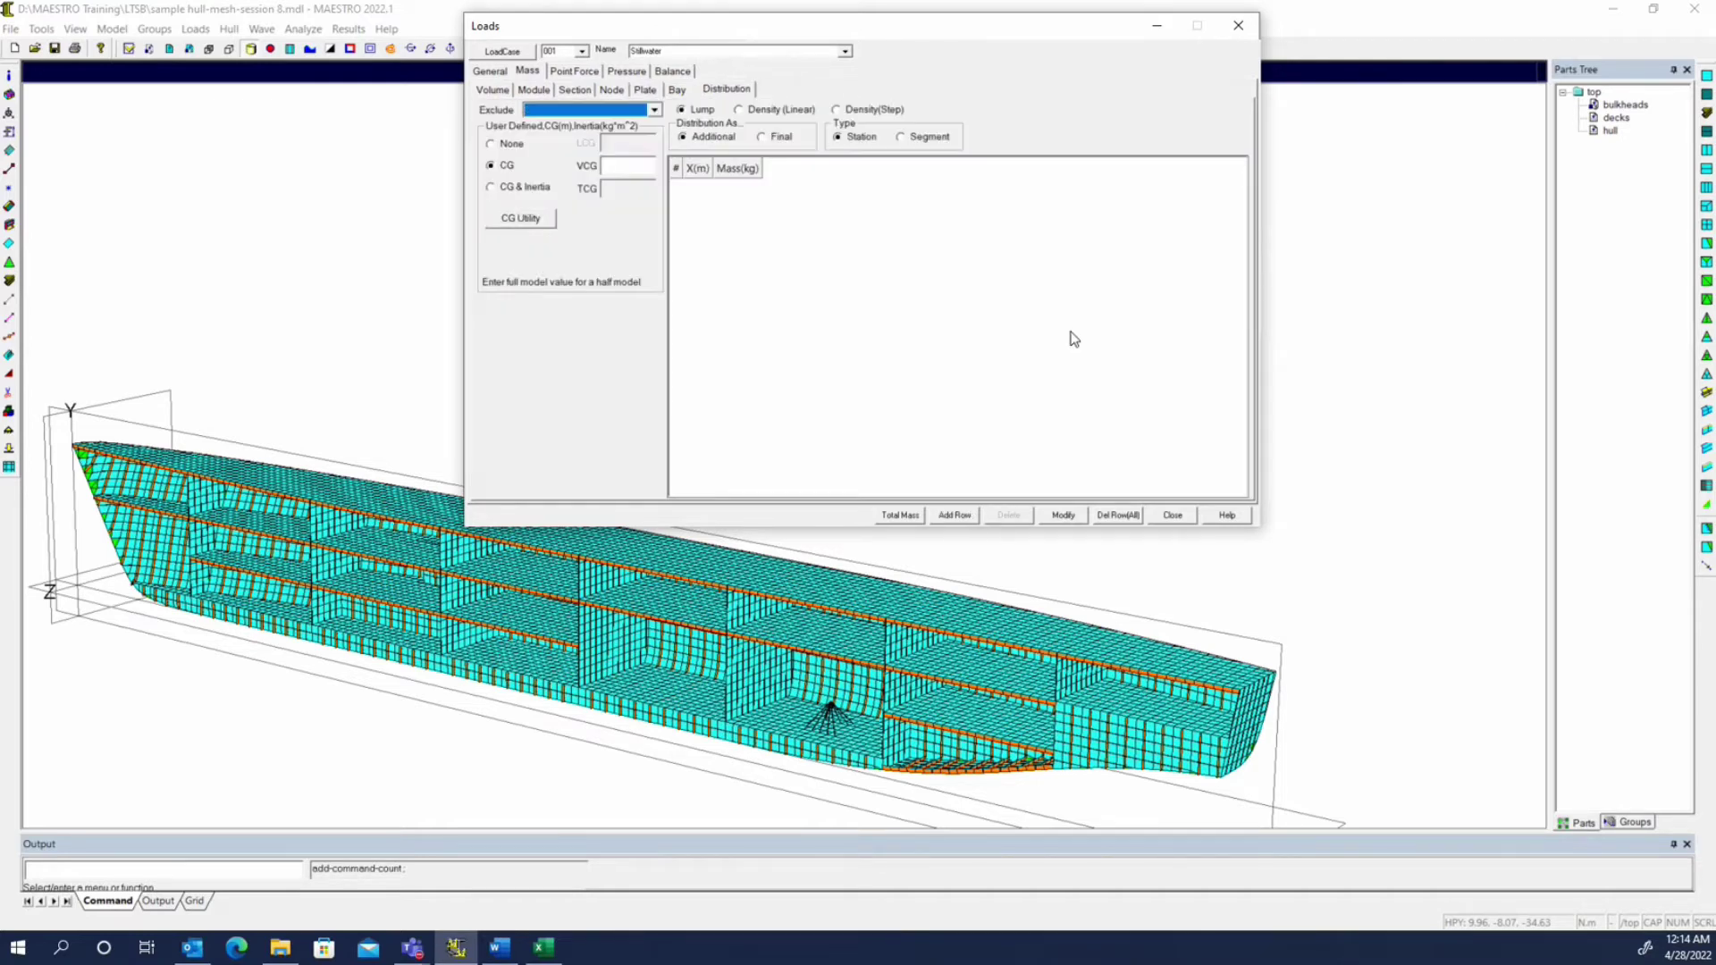
click(499, 947)
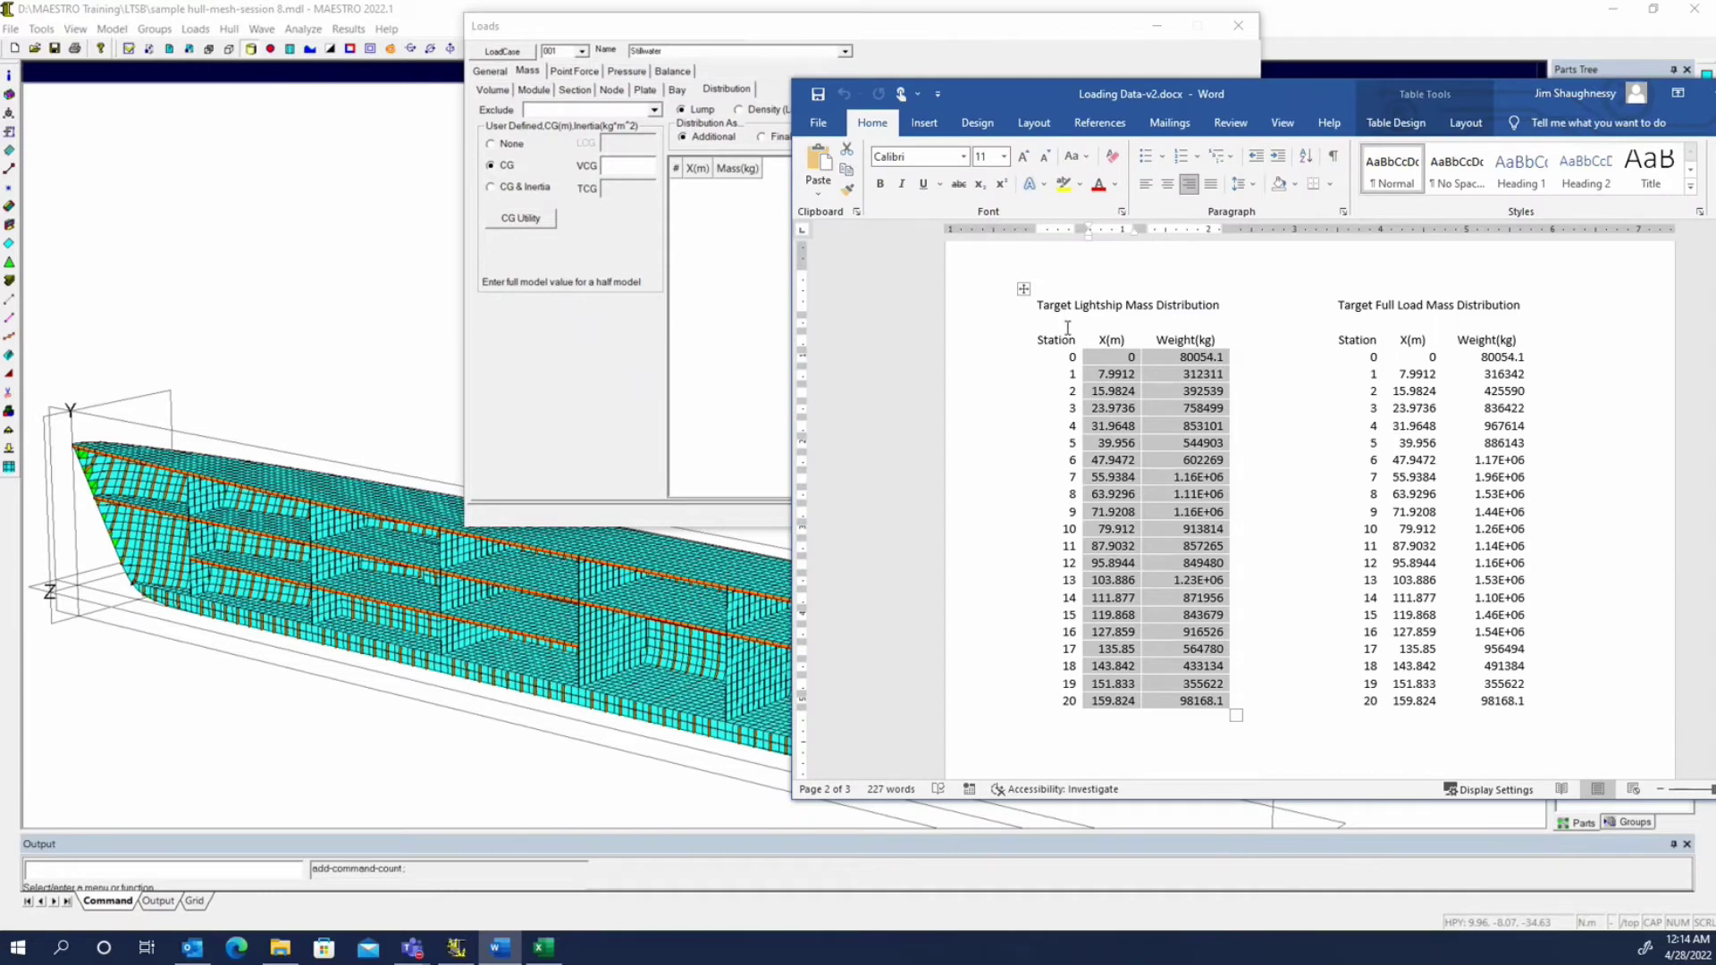
- Compare the Final and Additional distribution options against the target lightship table, leaving Additional selected
click(774, 137)
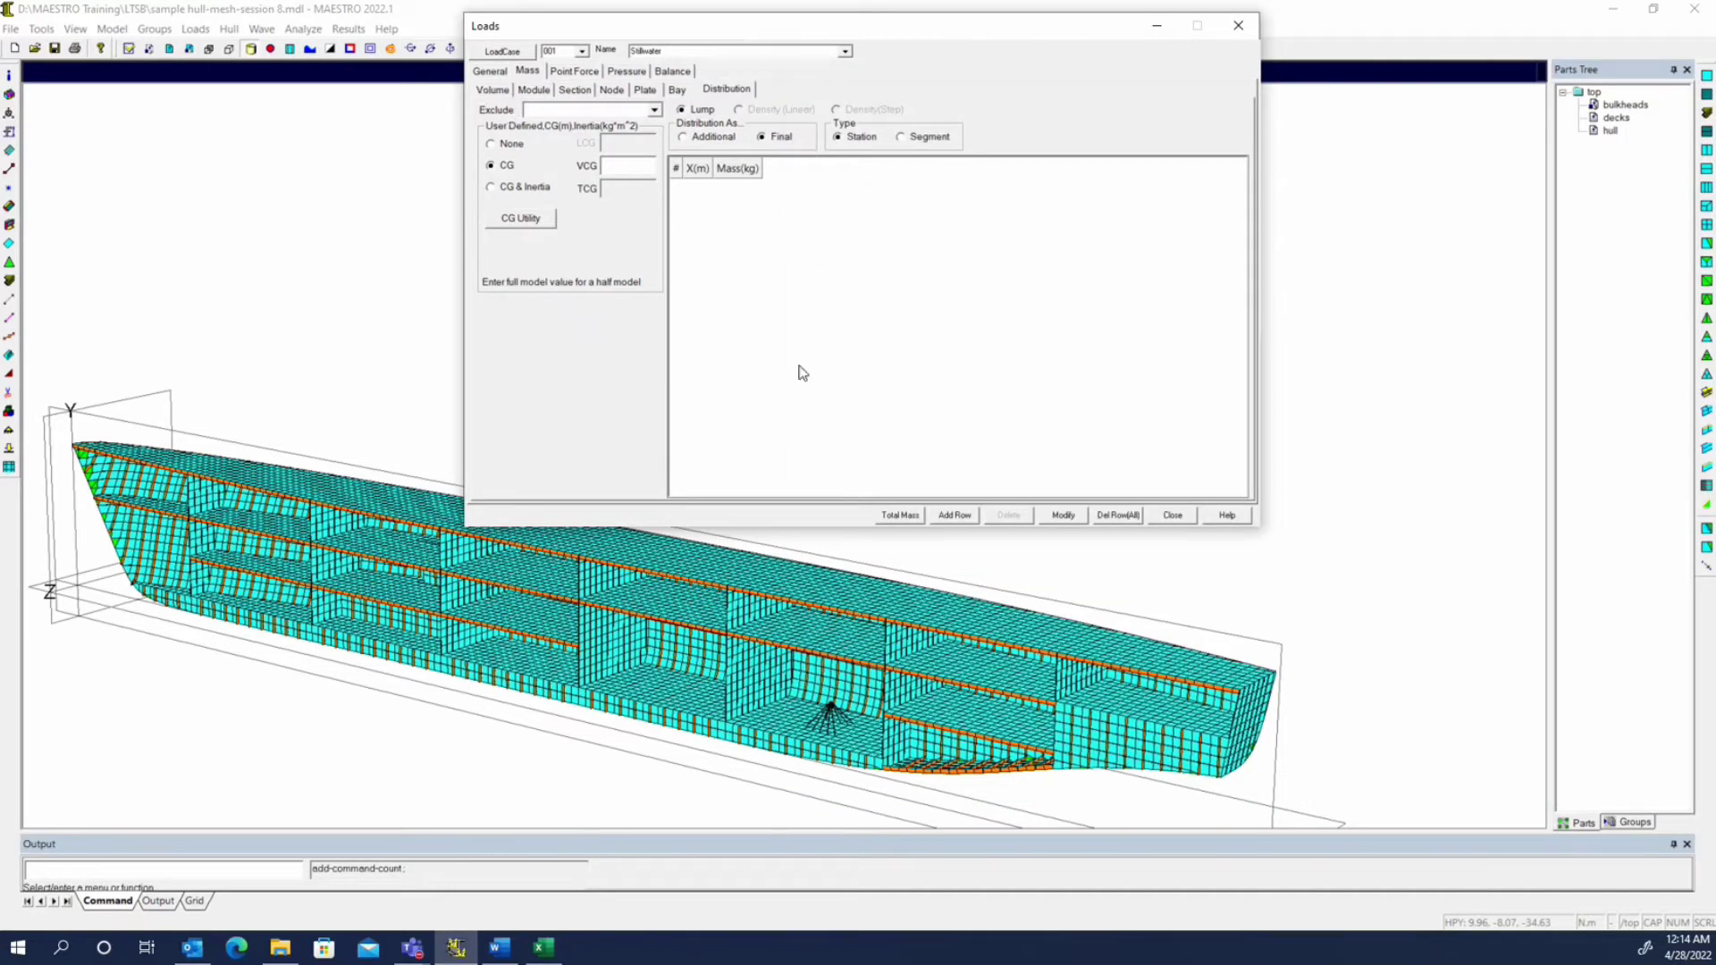
click(706, 138)
click(497, 949)
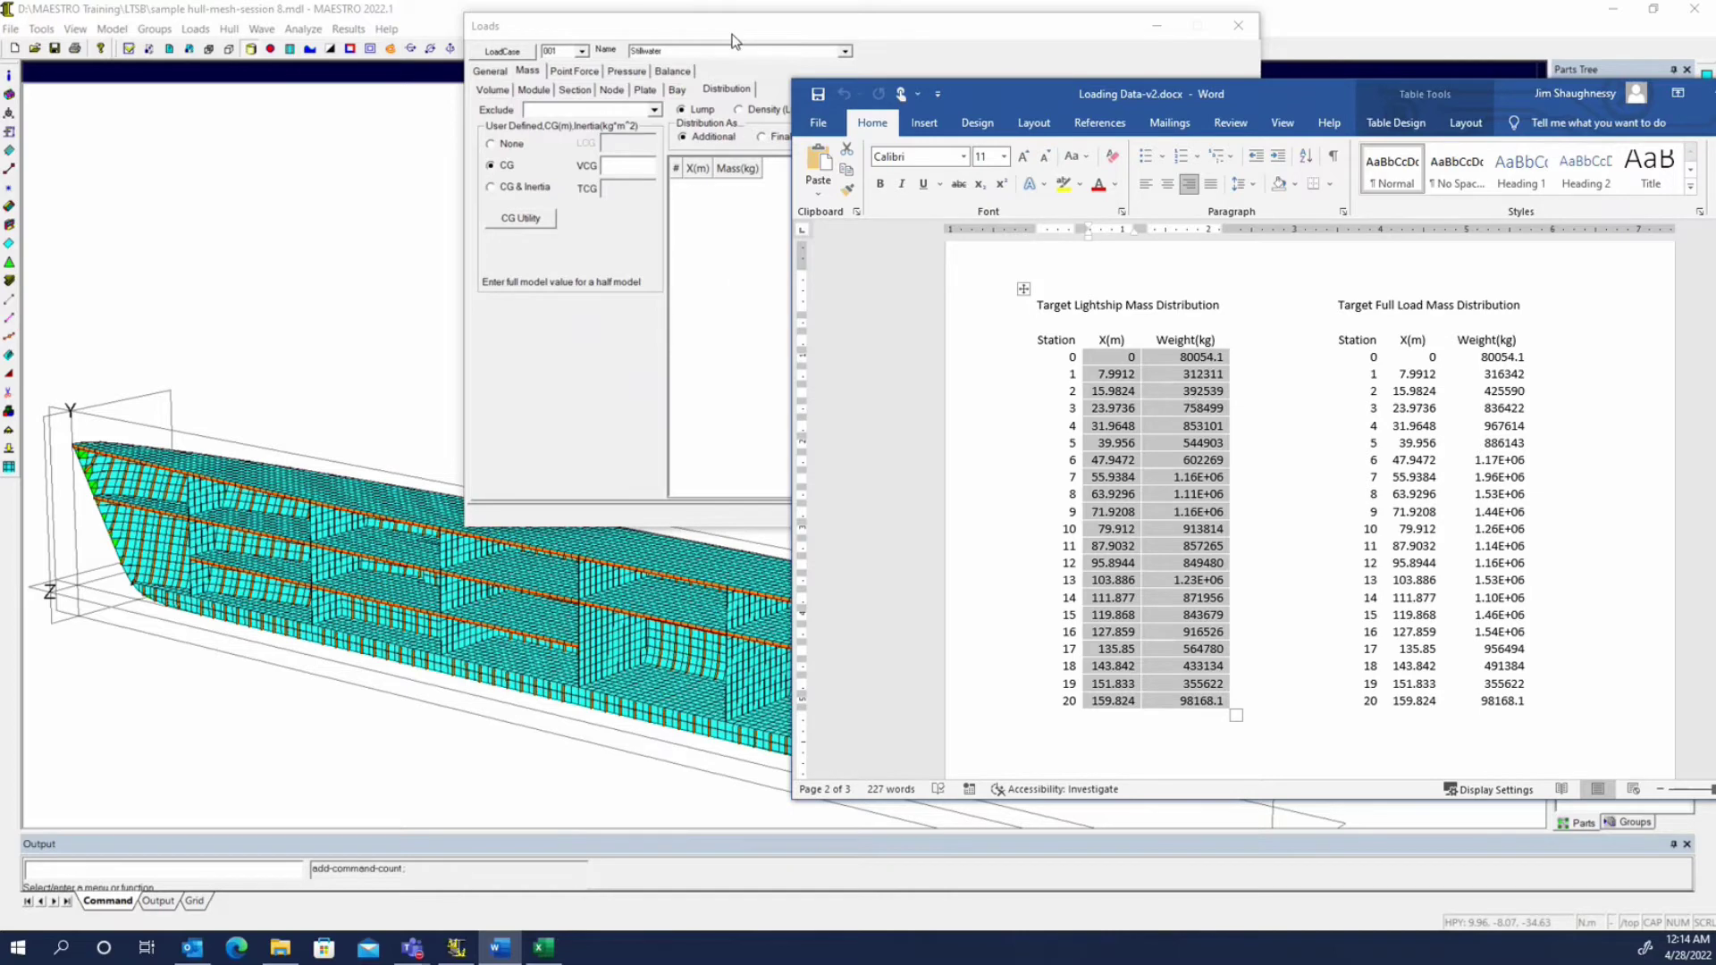
click(613, 35)
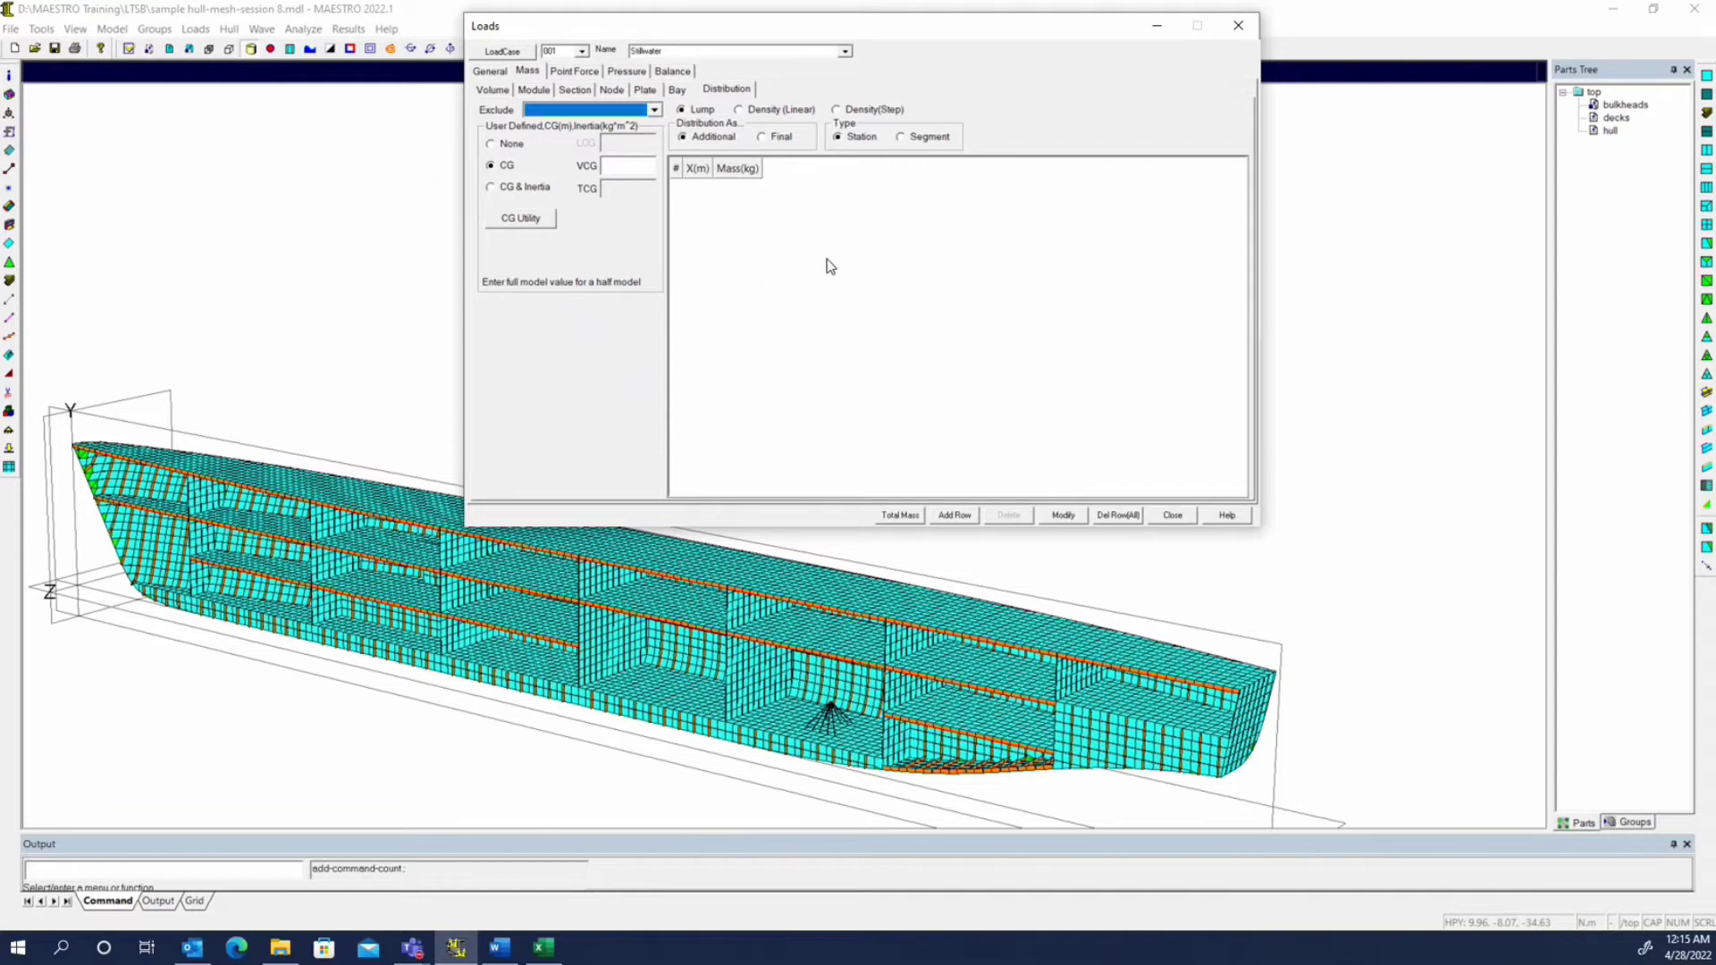
- Create a new load case named lightship as a copy of the existing Stillwater load case
click(511, 53)
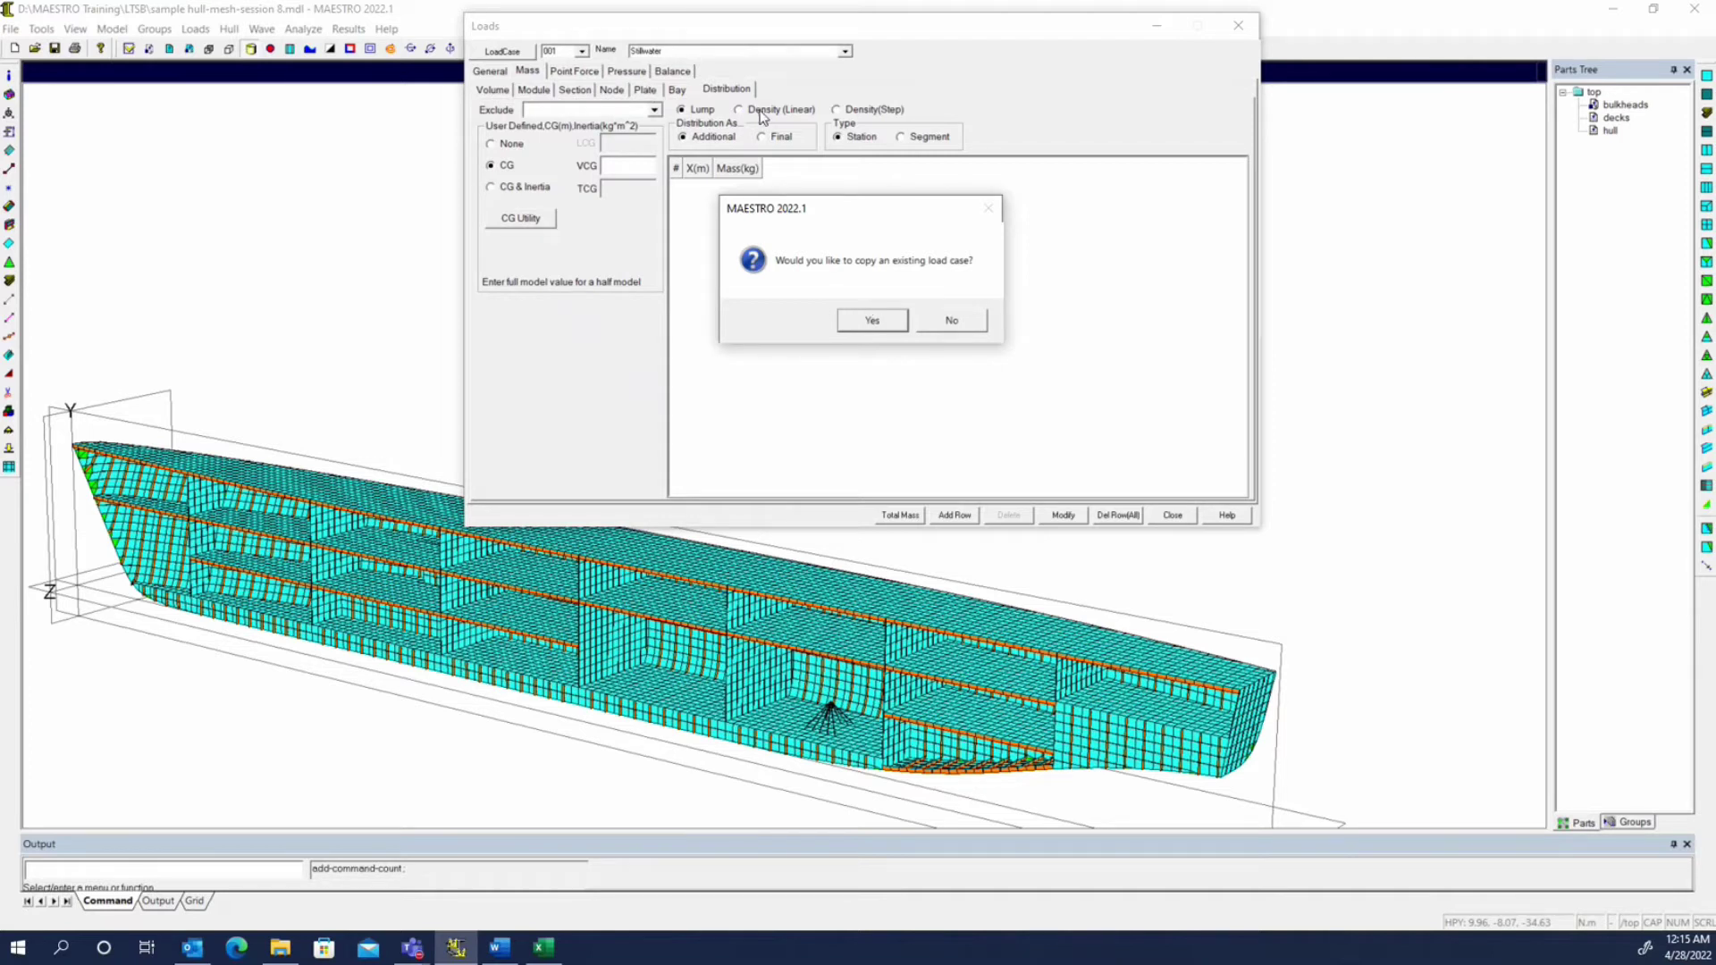
click(867, 324)
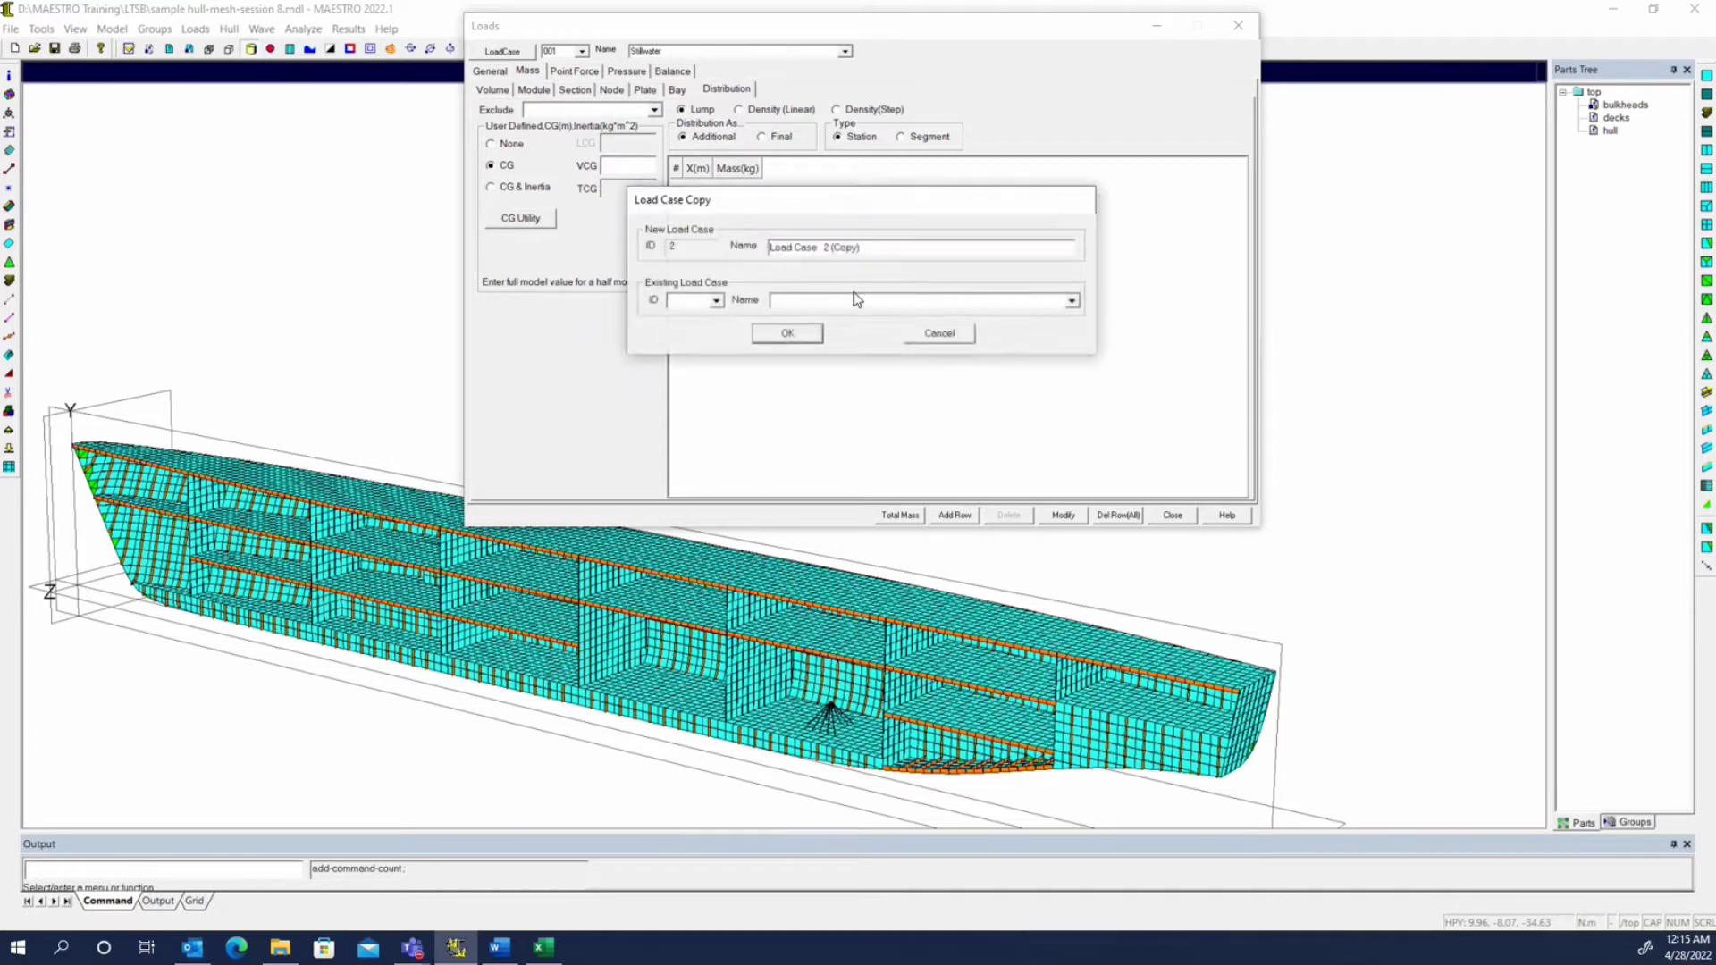
click(847, 302)
click(850, 315)
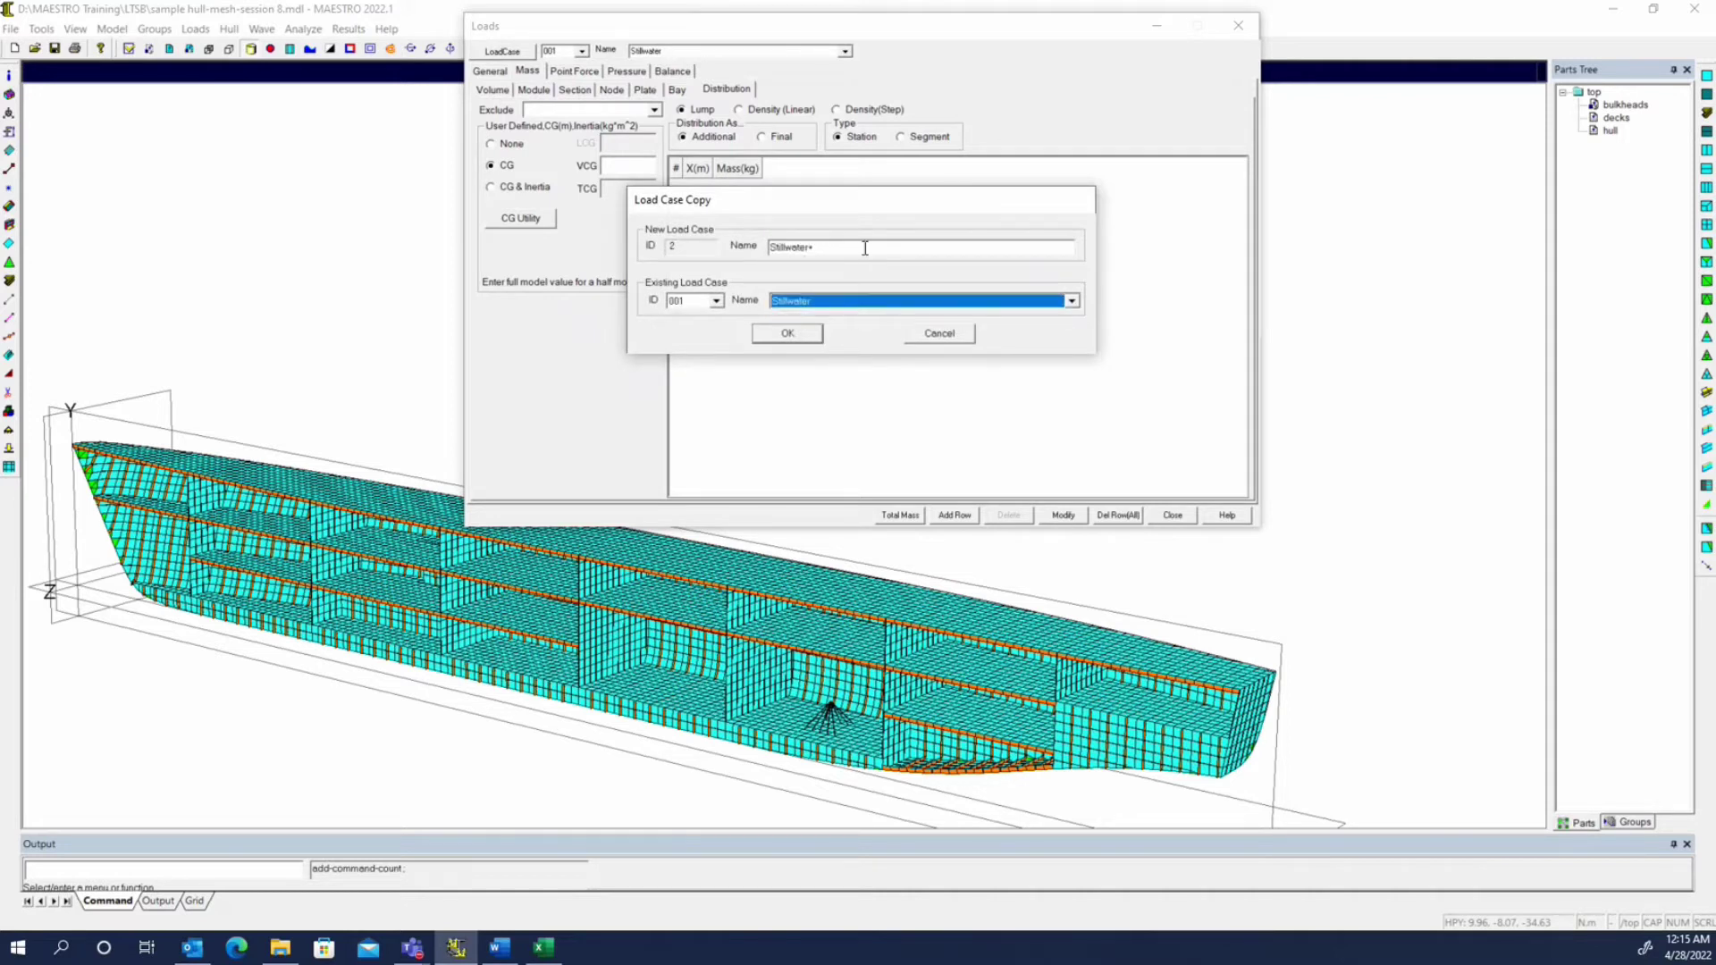
drag(865, 248, 775, 255)
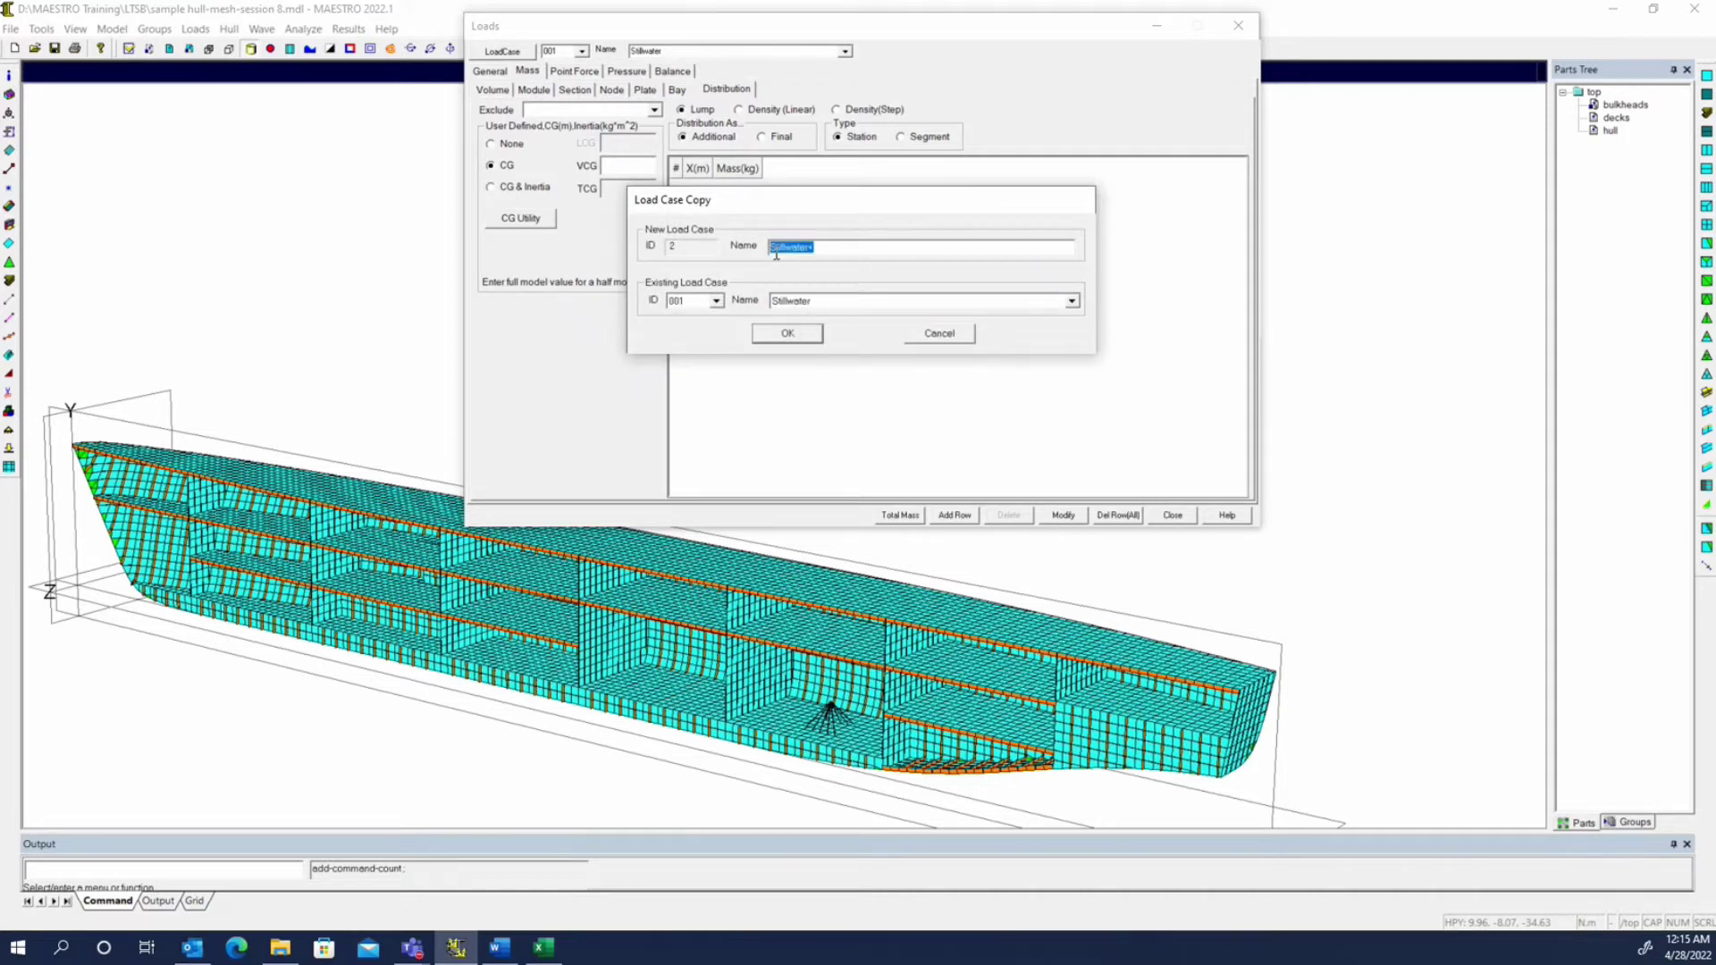
text(lightship)
click(810, 335)
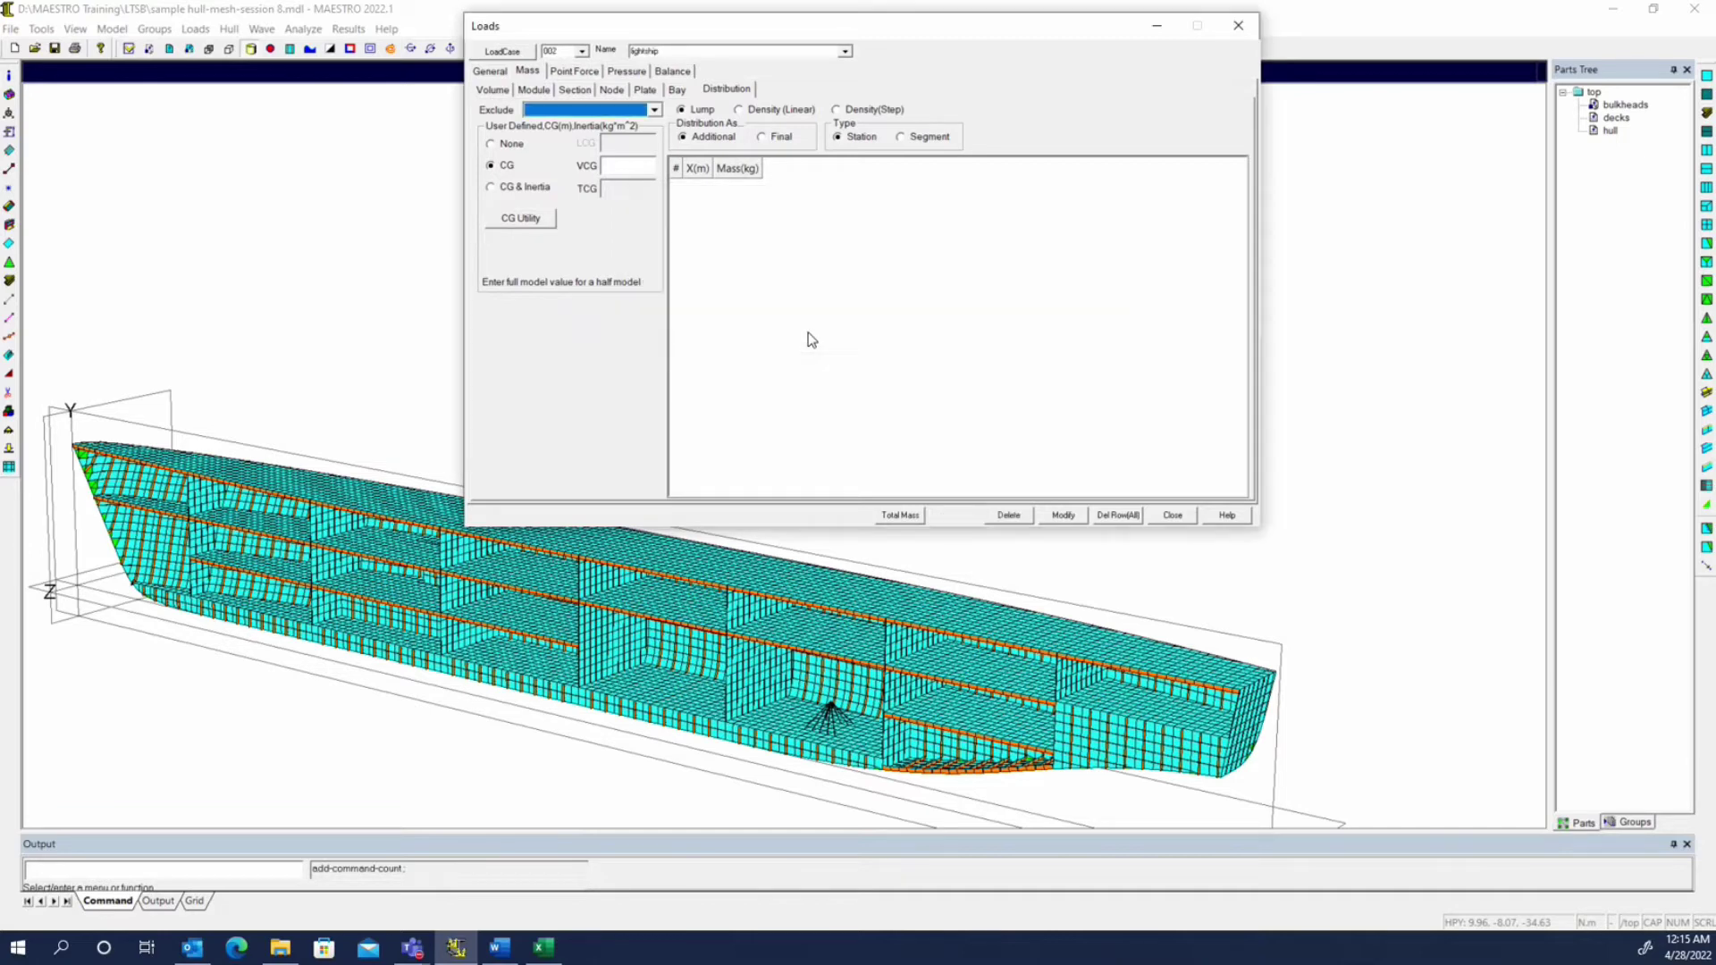
click(492, 89)
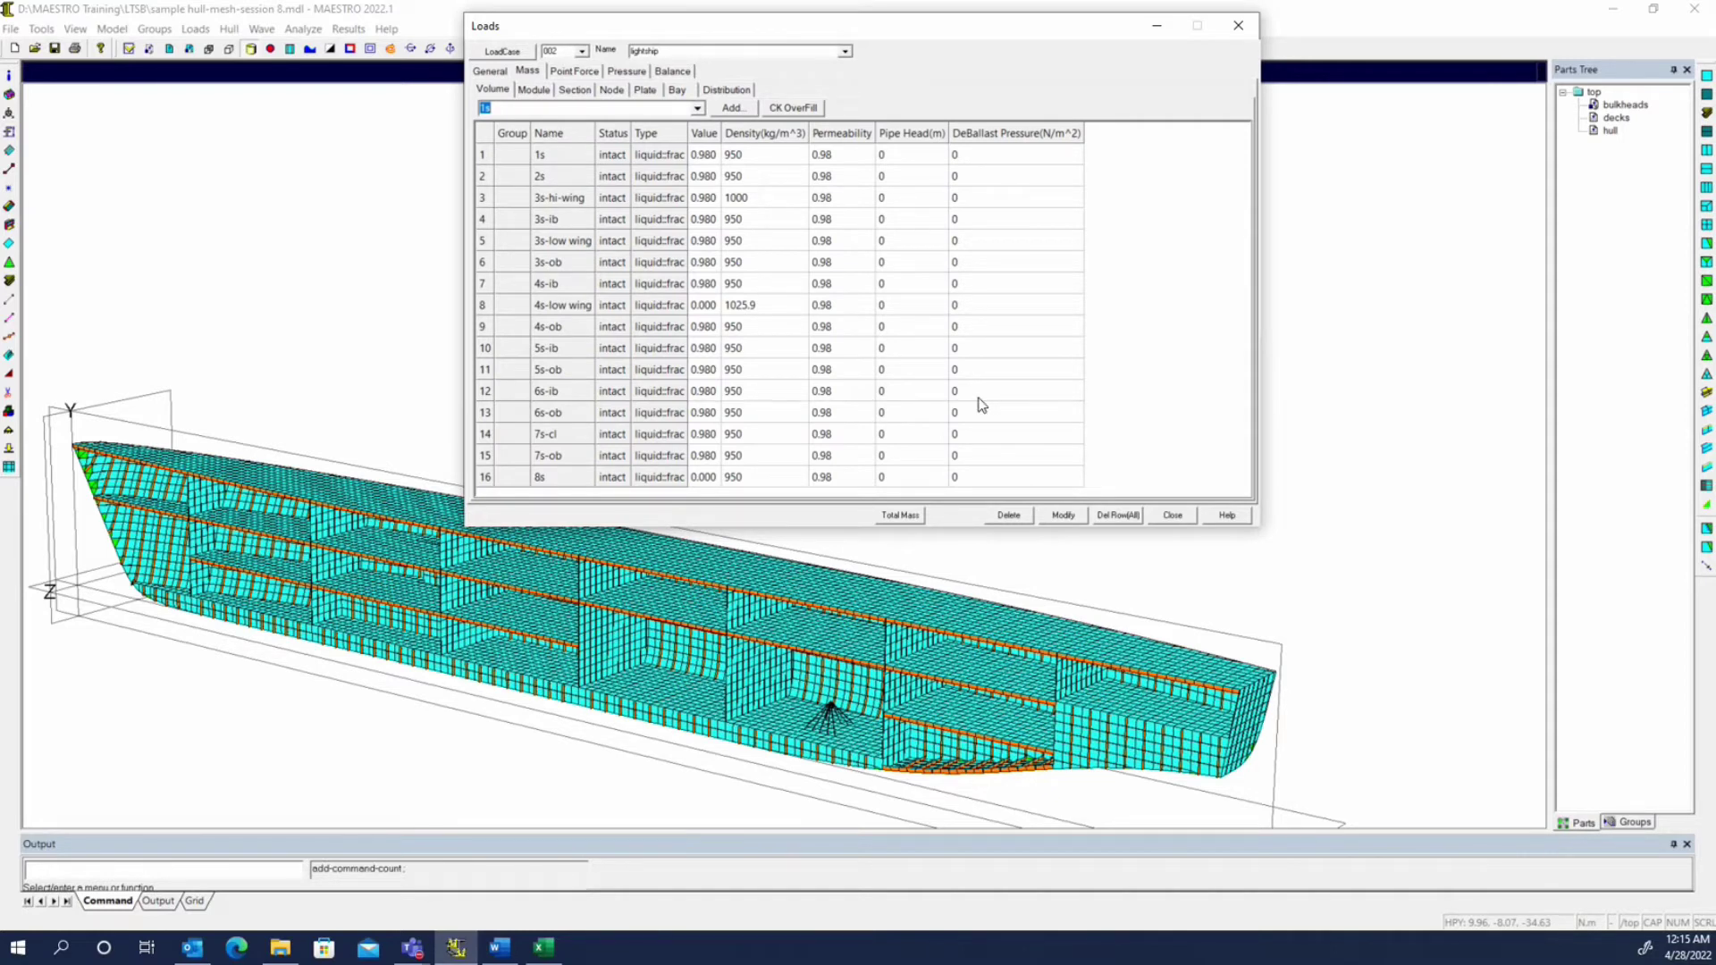
click(711, 157)
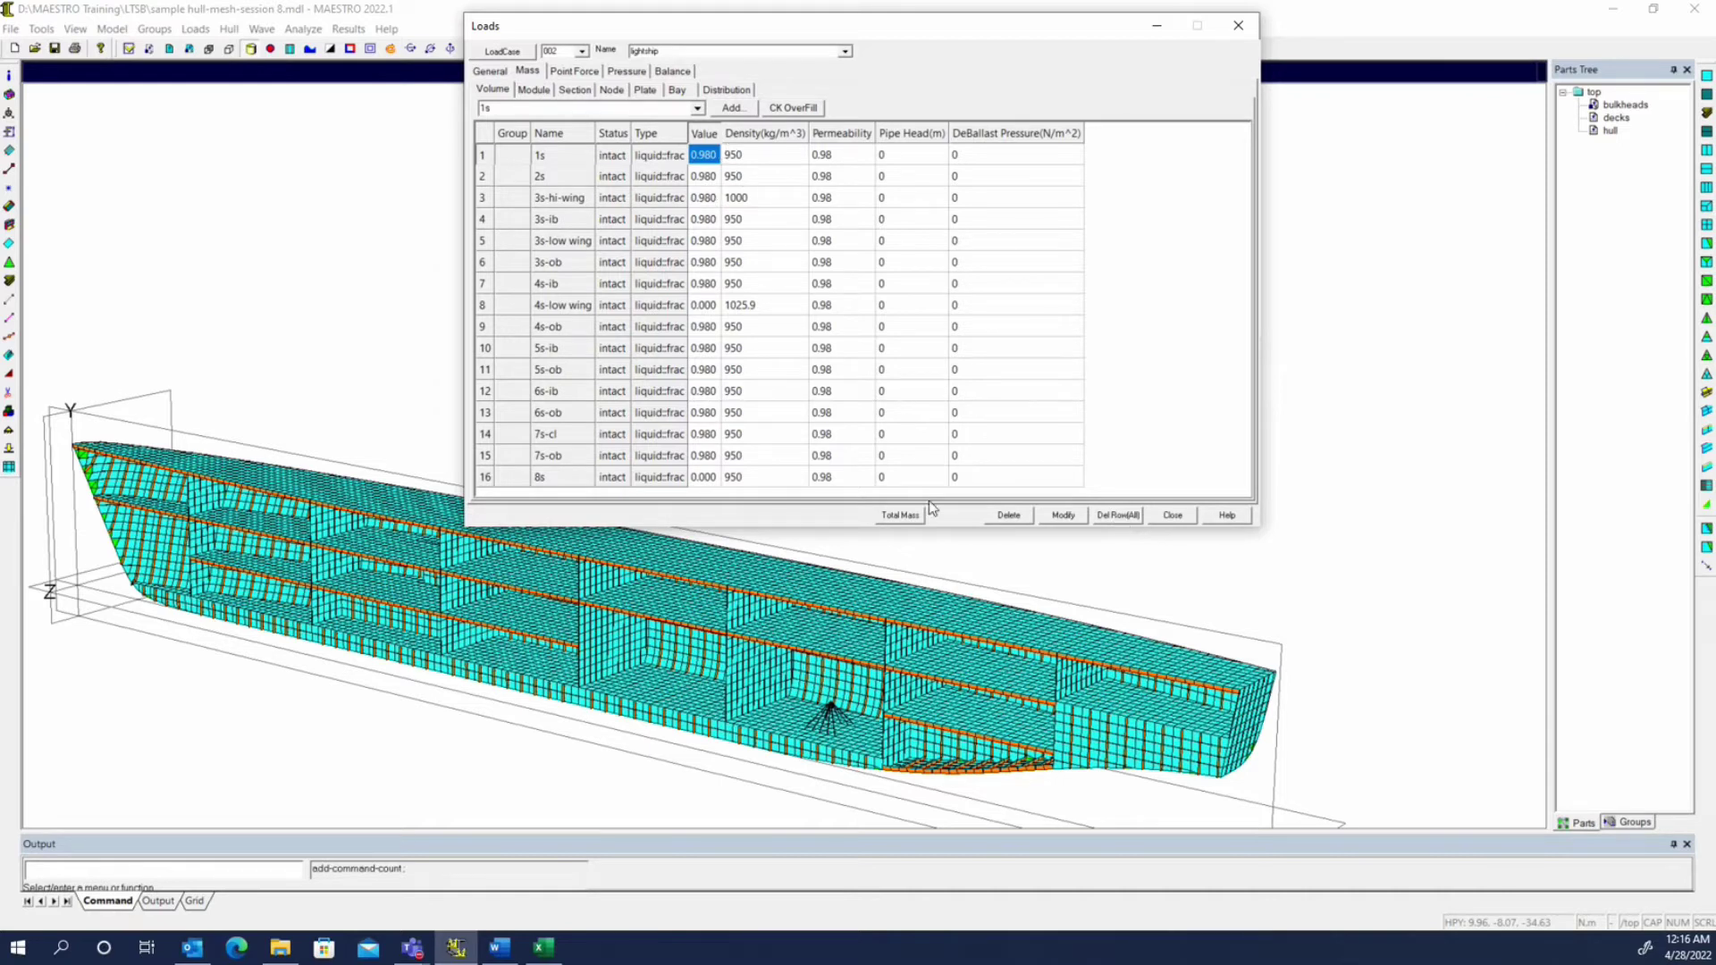
click(1009, 516)
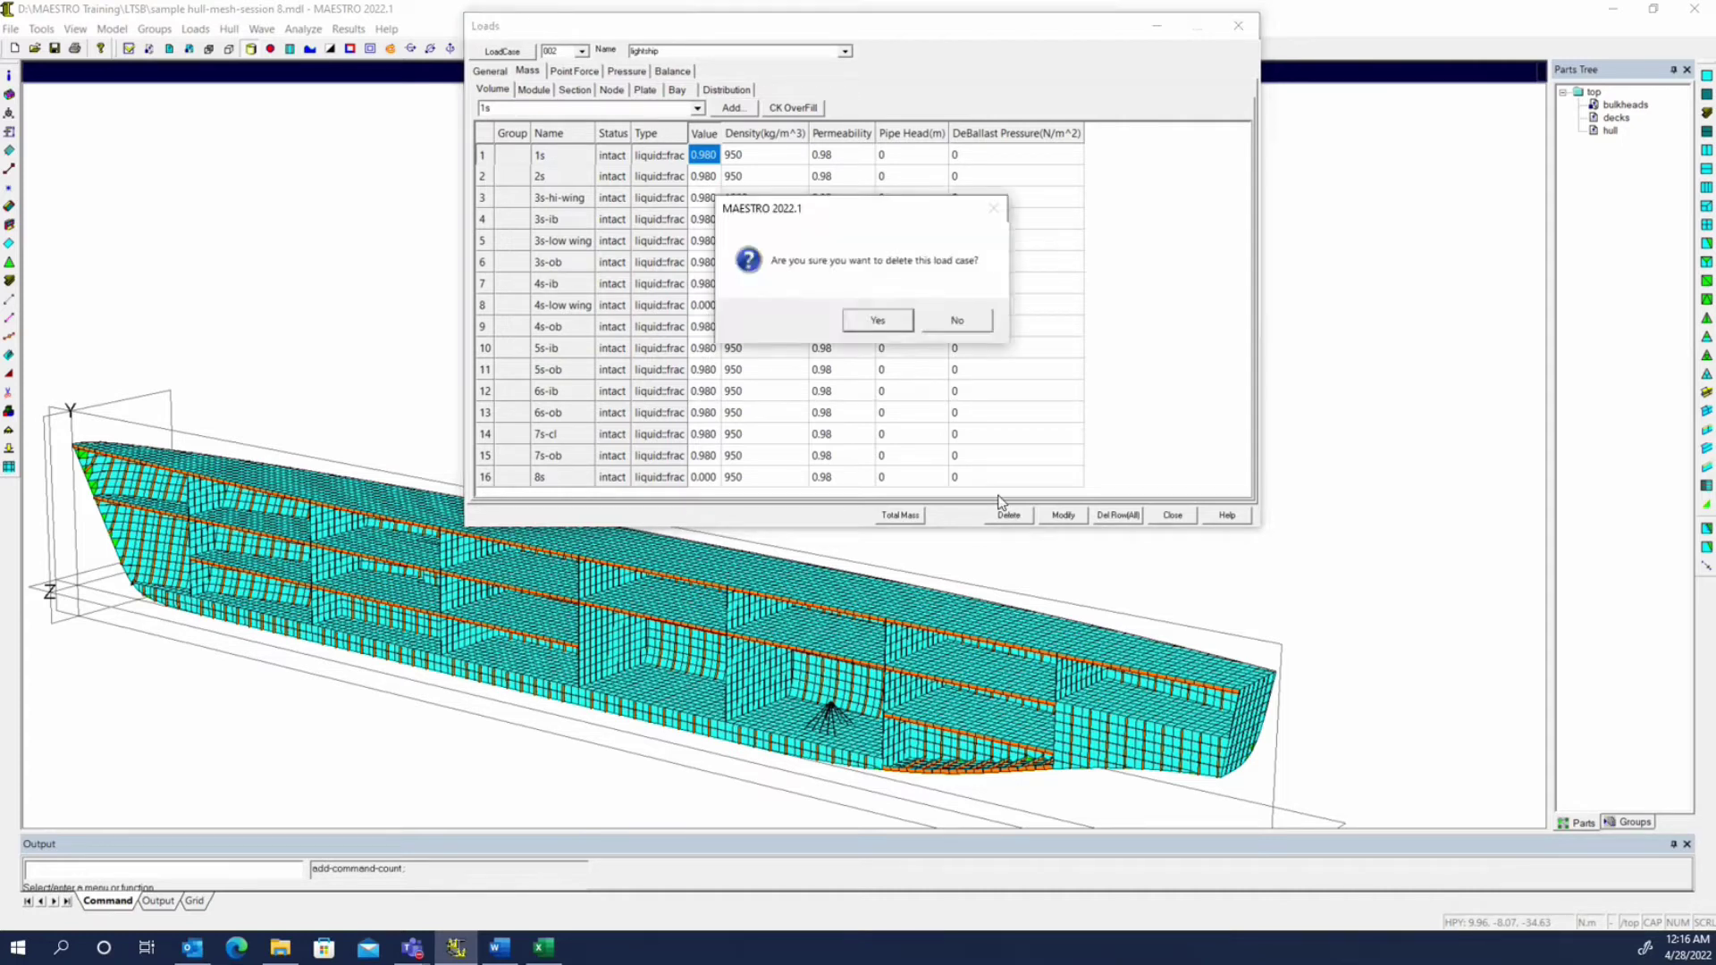
click(965, 324)
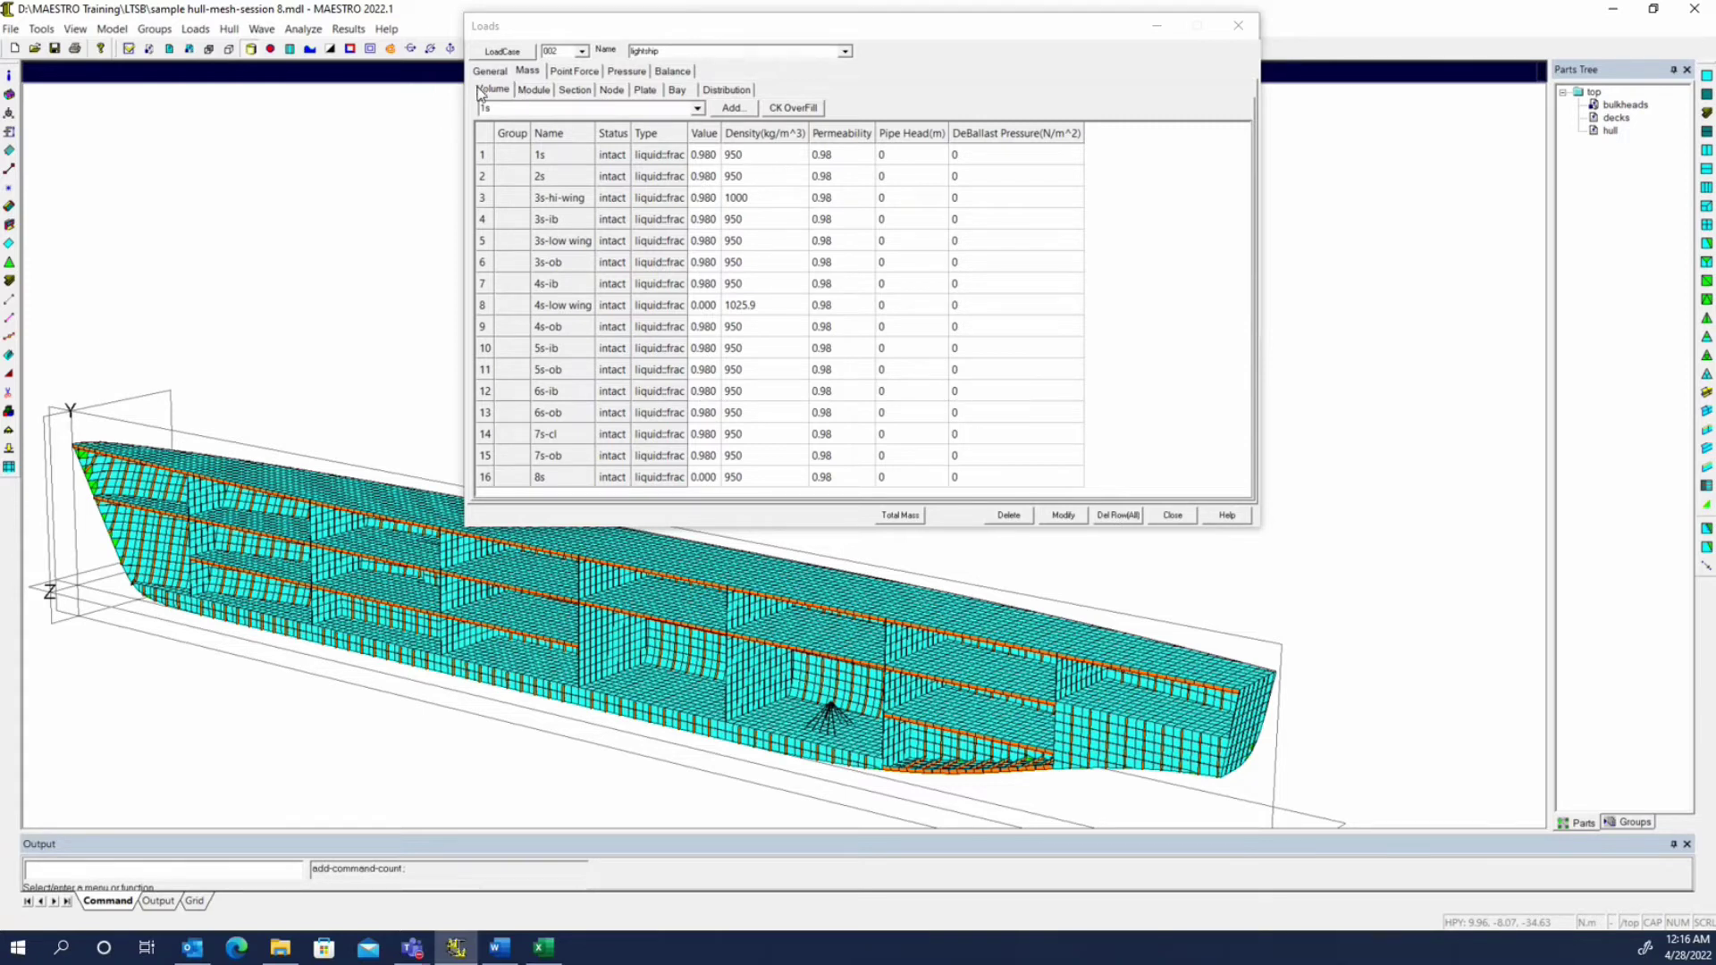
- Delete the 3s-hi-wing row and all remaining volume mass loads from the lightship load case
click(765, 198)
click(901, 198)
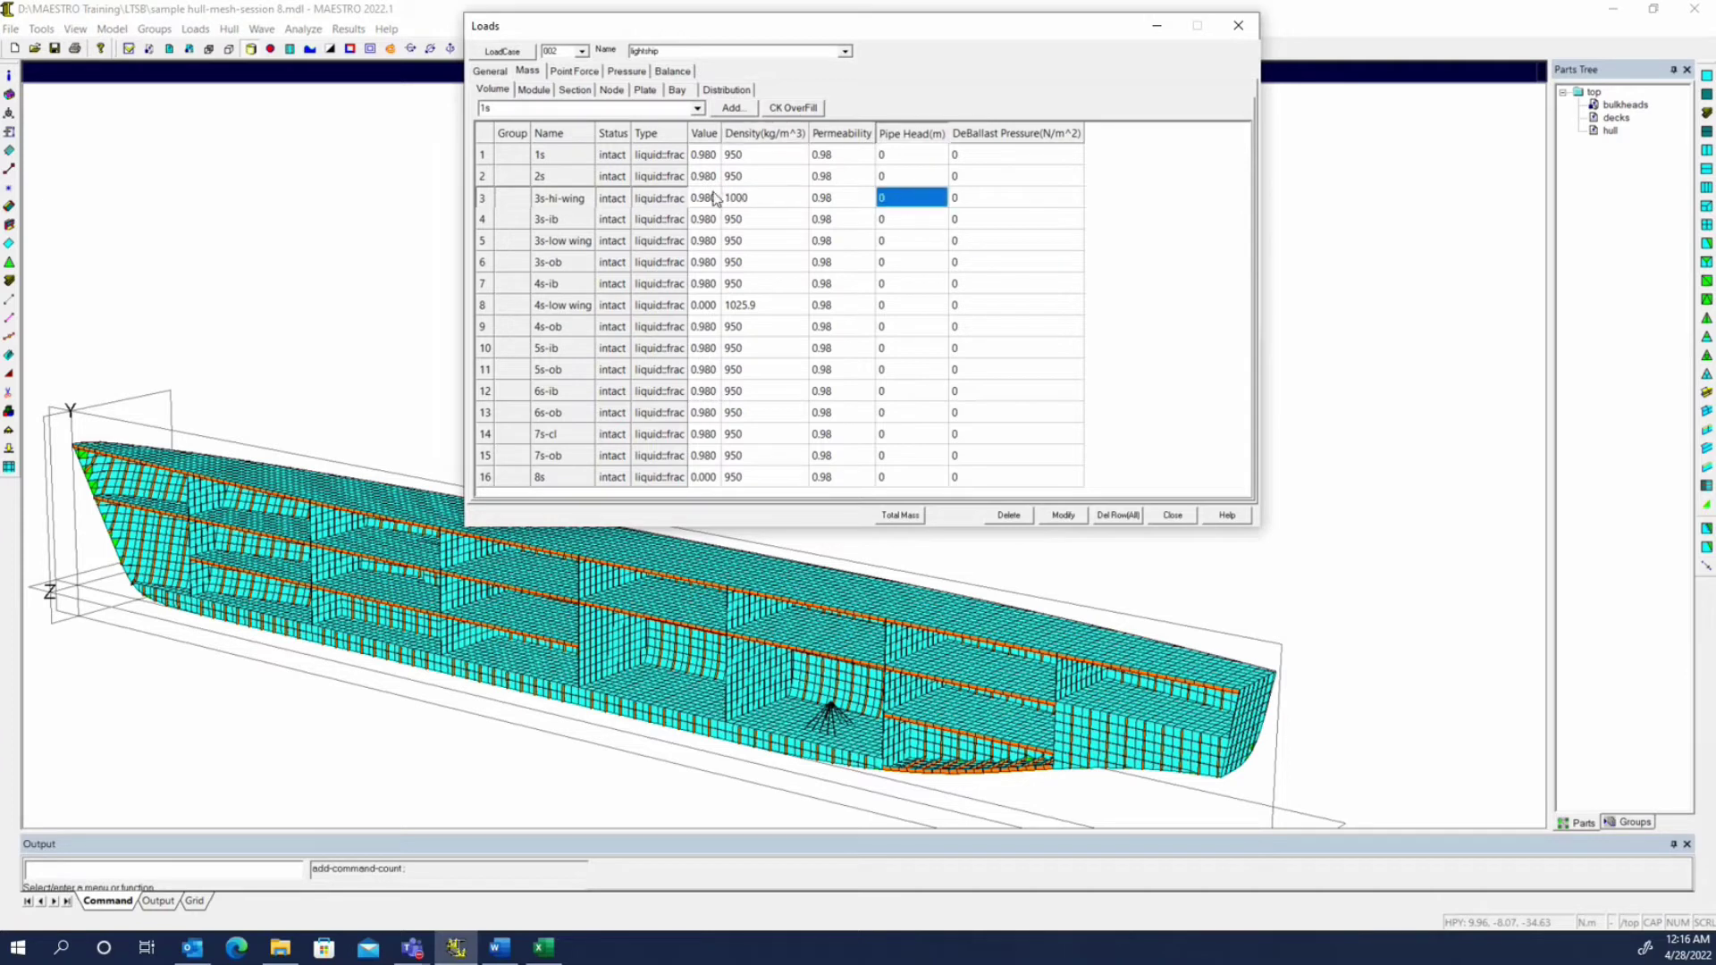
click(1117, 516)
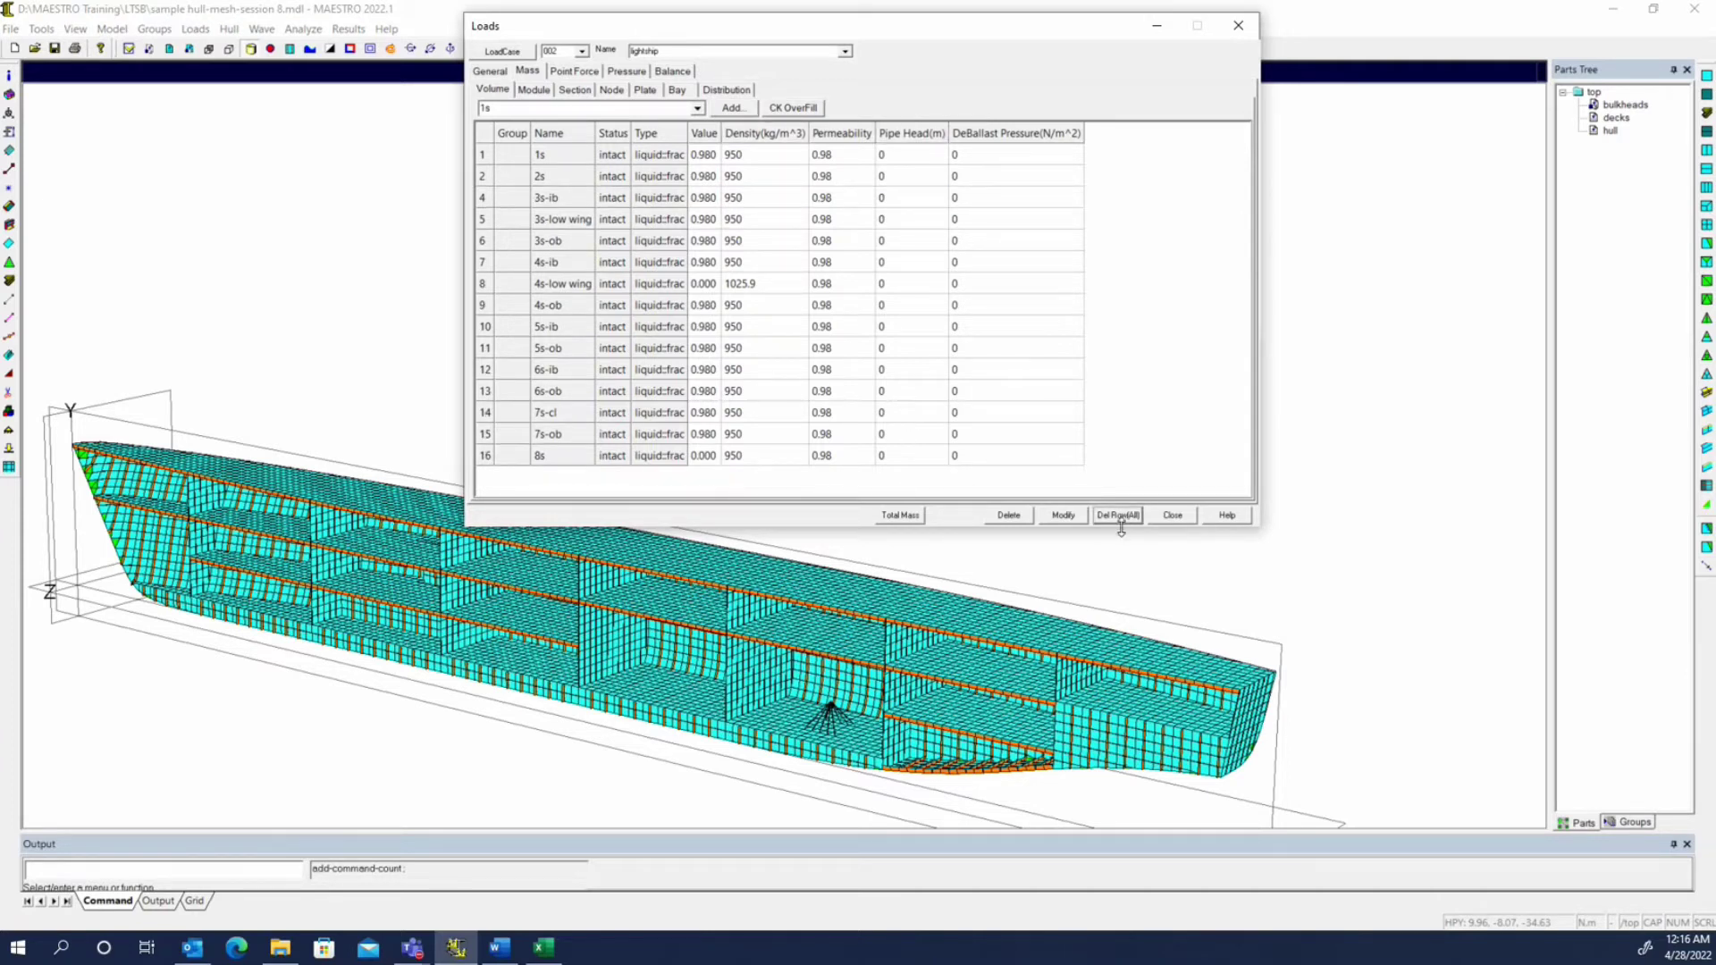
click(1124, 517)
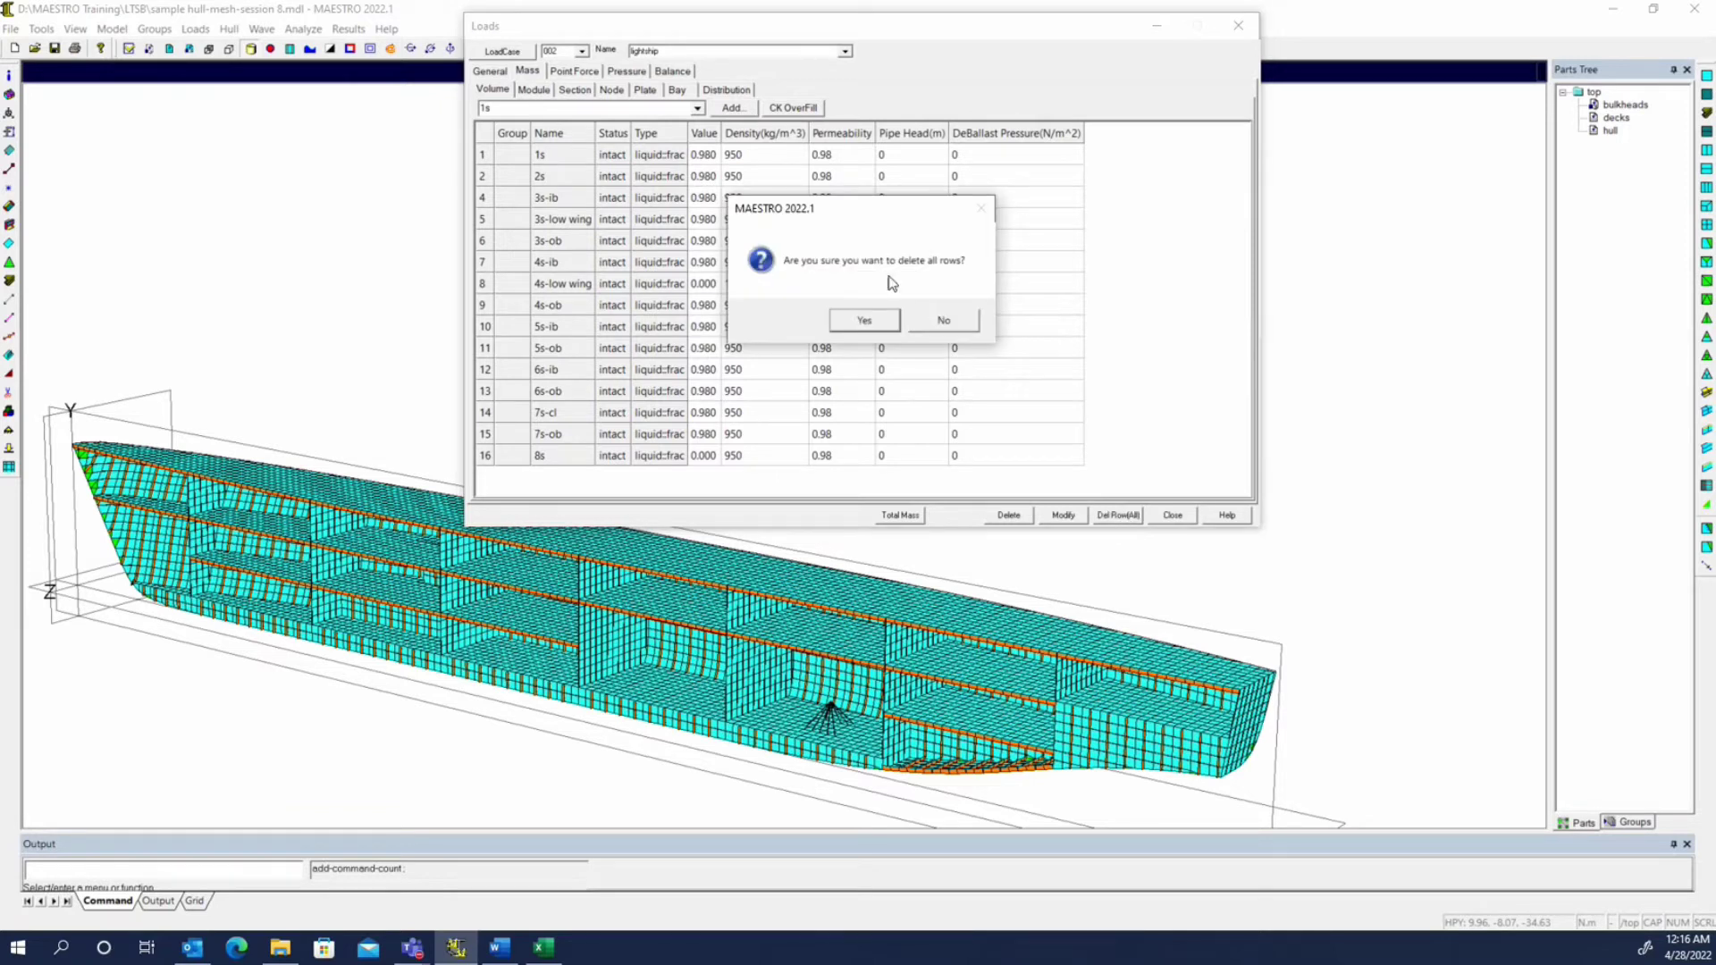
click(867, 321)
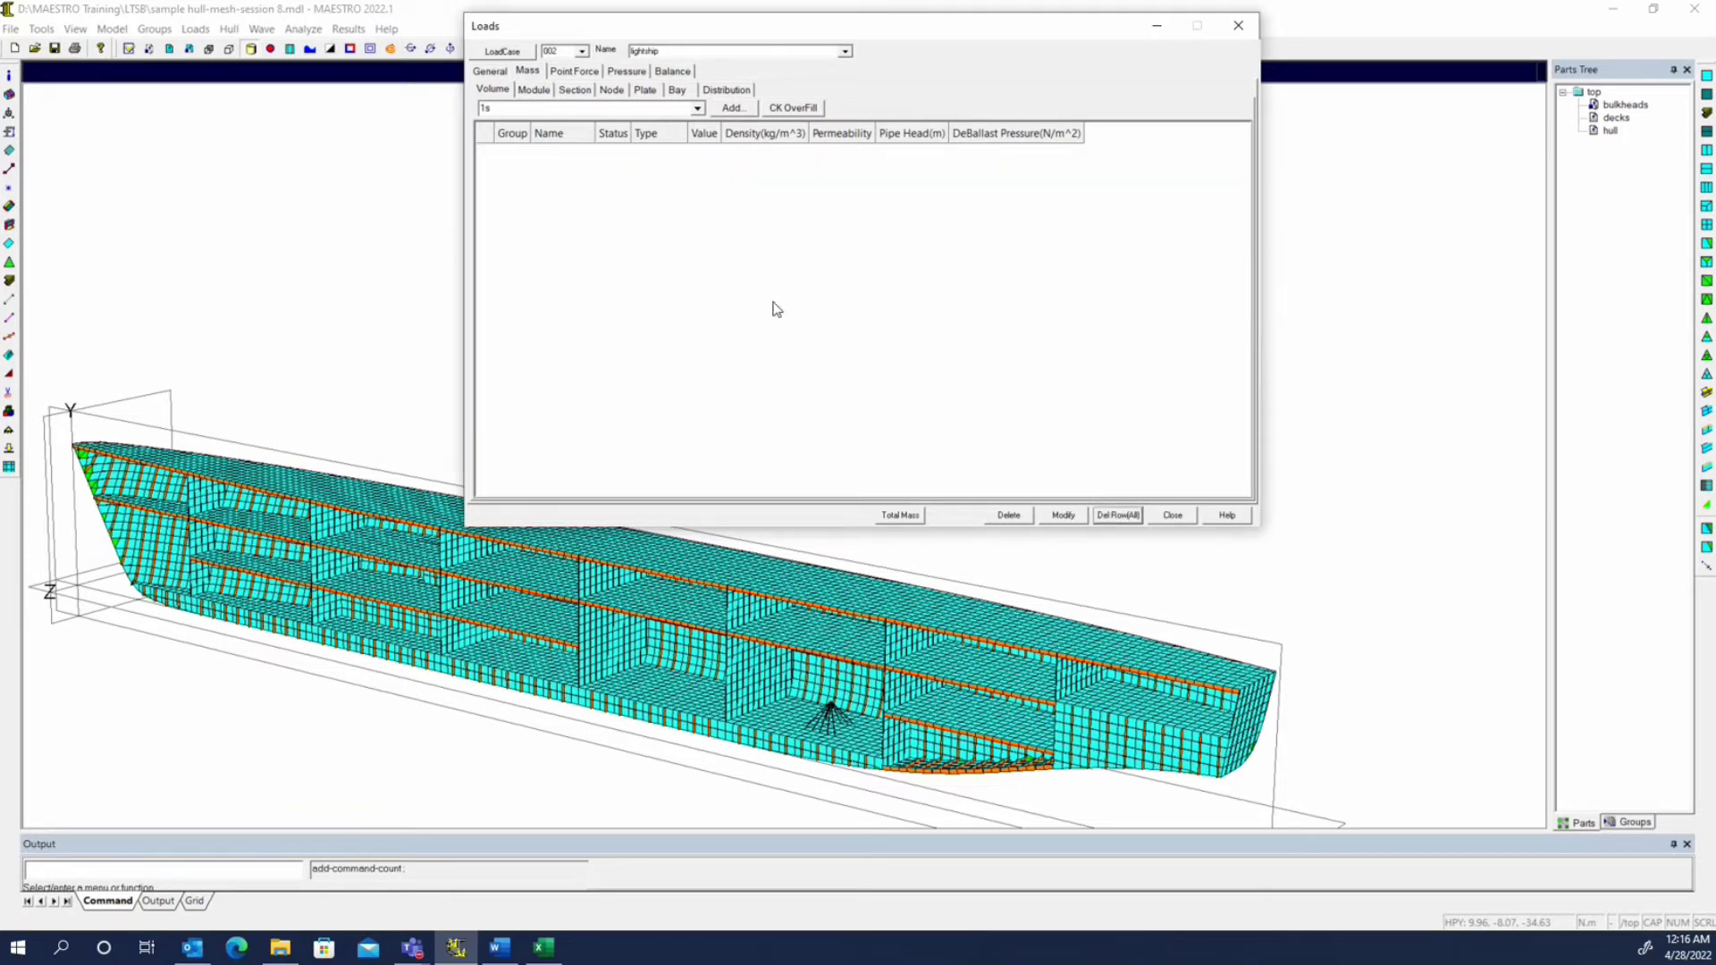
- Check the lightship load case's section and node masses, and delete the cargo 1 and cargo 2 plate masses
click(522, 93)
click(570, 92)
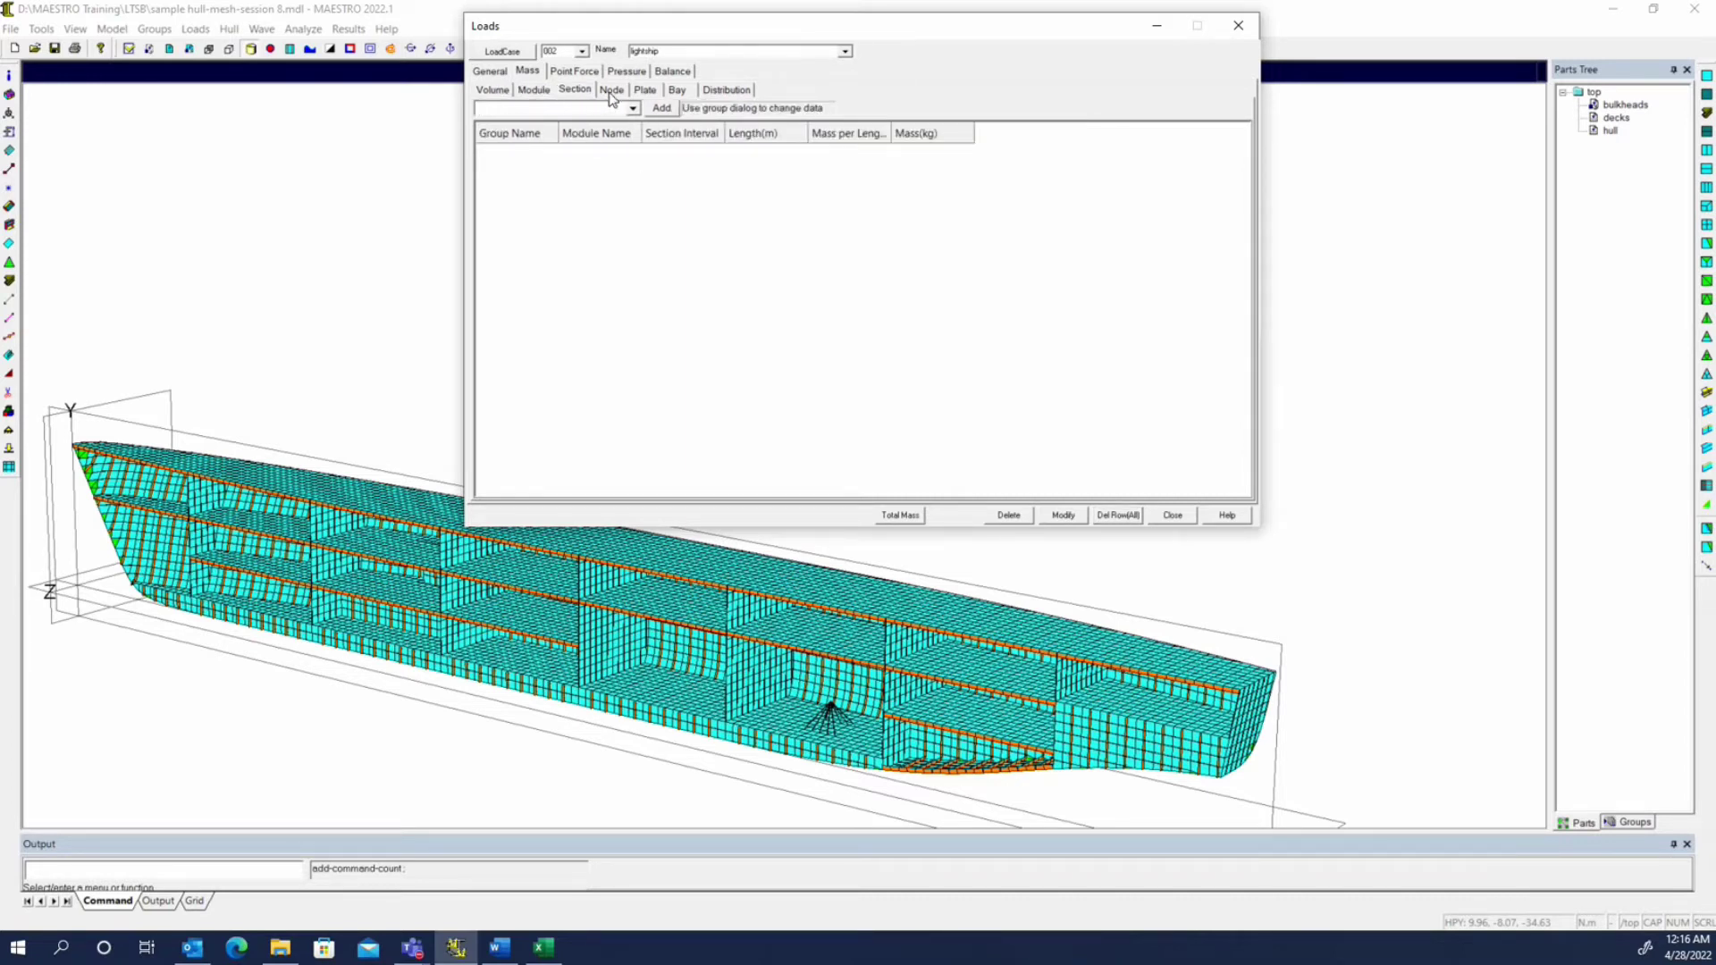
click(612, 92)
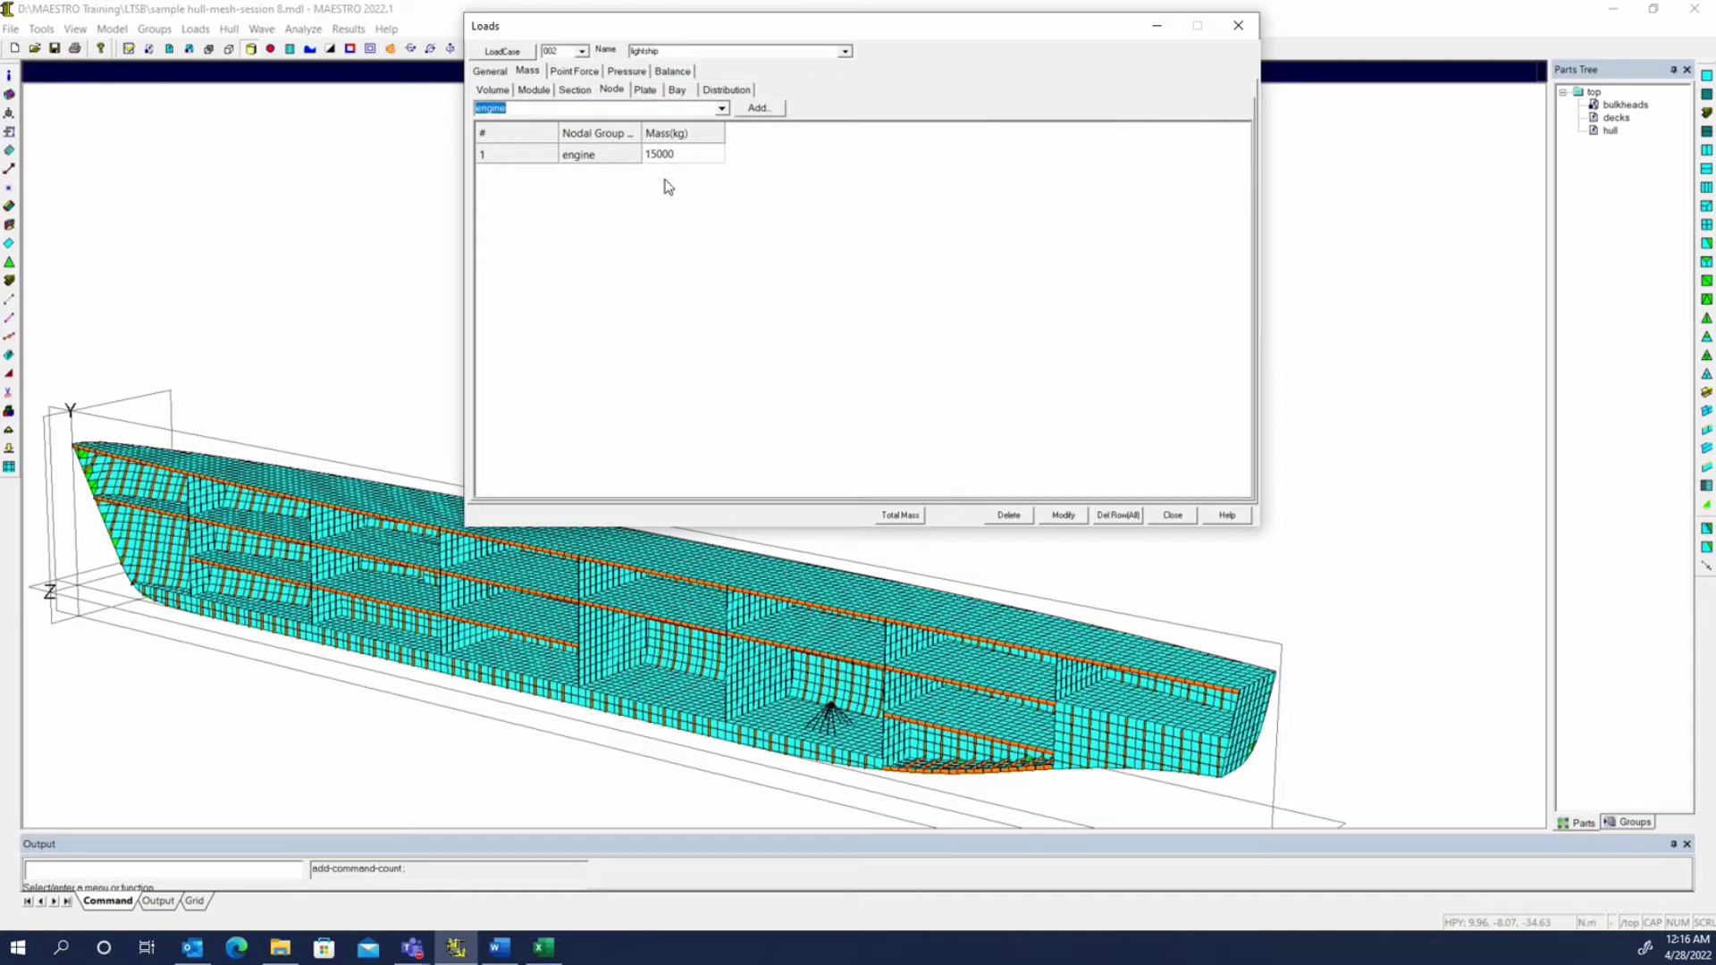
click(644, 91)
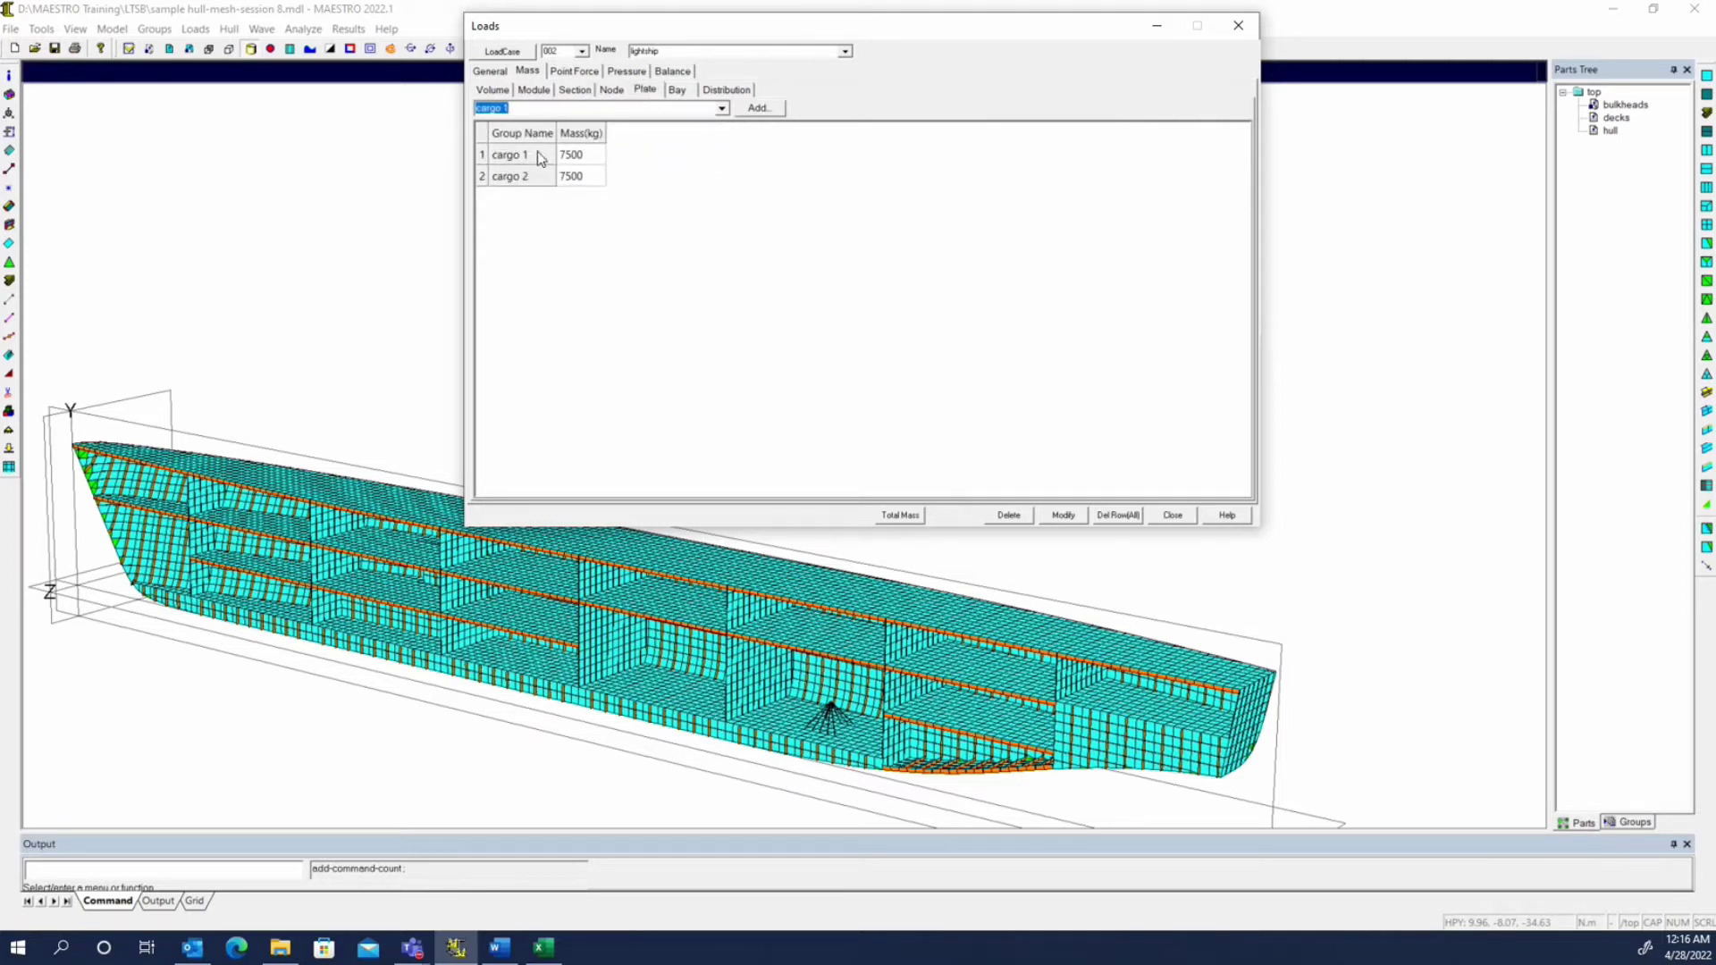
click(1117, 516)
click(871, 327)
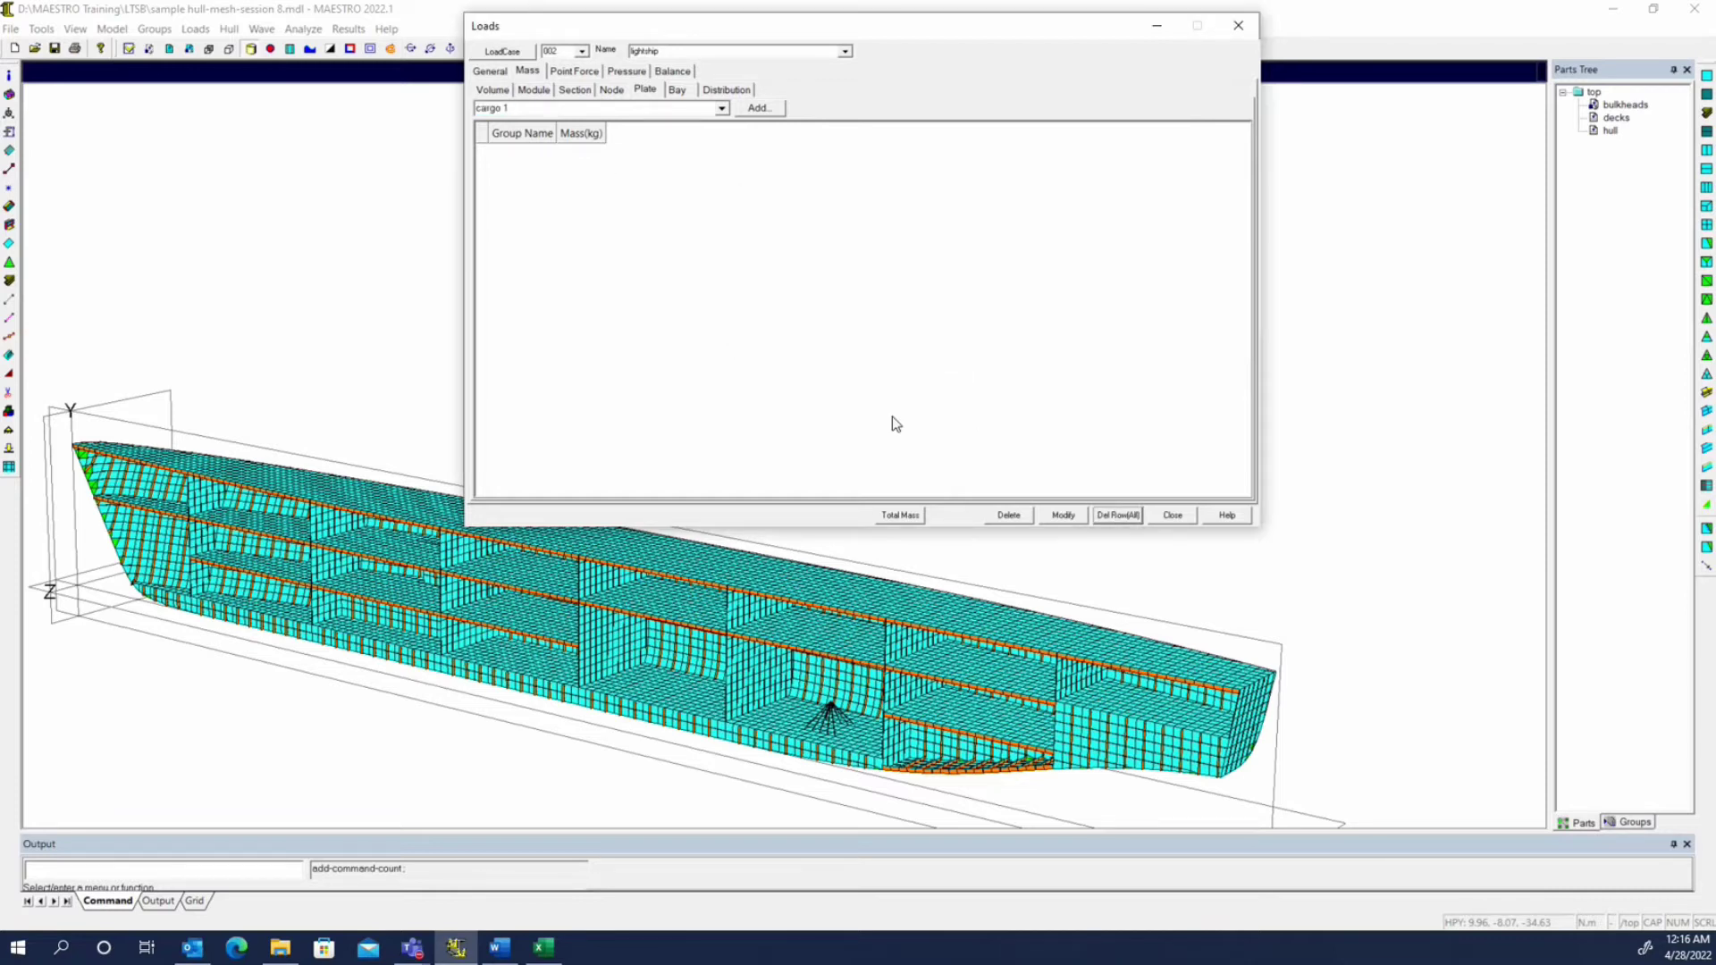
- Review the lightship load case's bay, distribution, plate and volume masses, and close the Loads dialog without applying the modifications
click(677, 92)
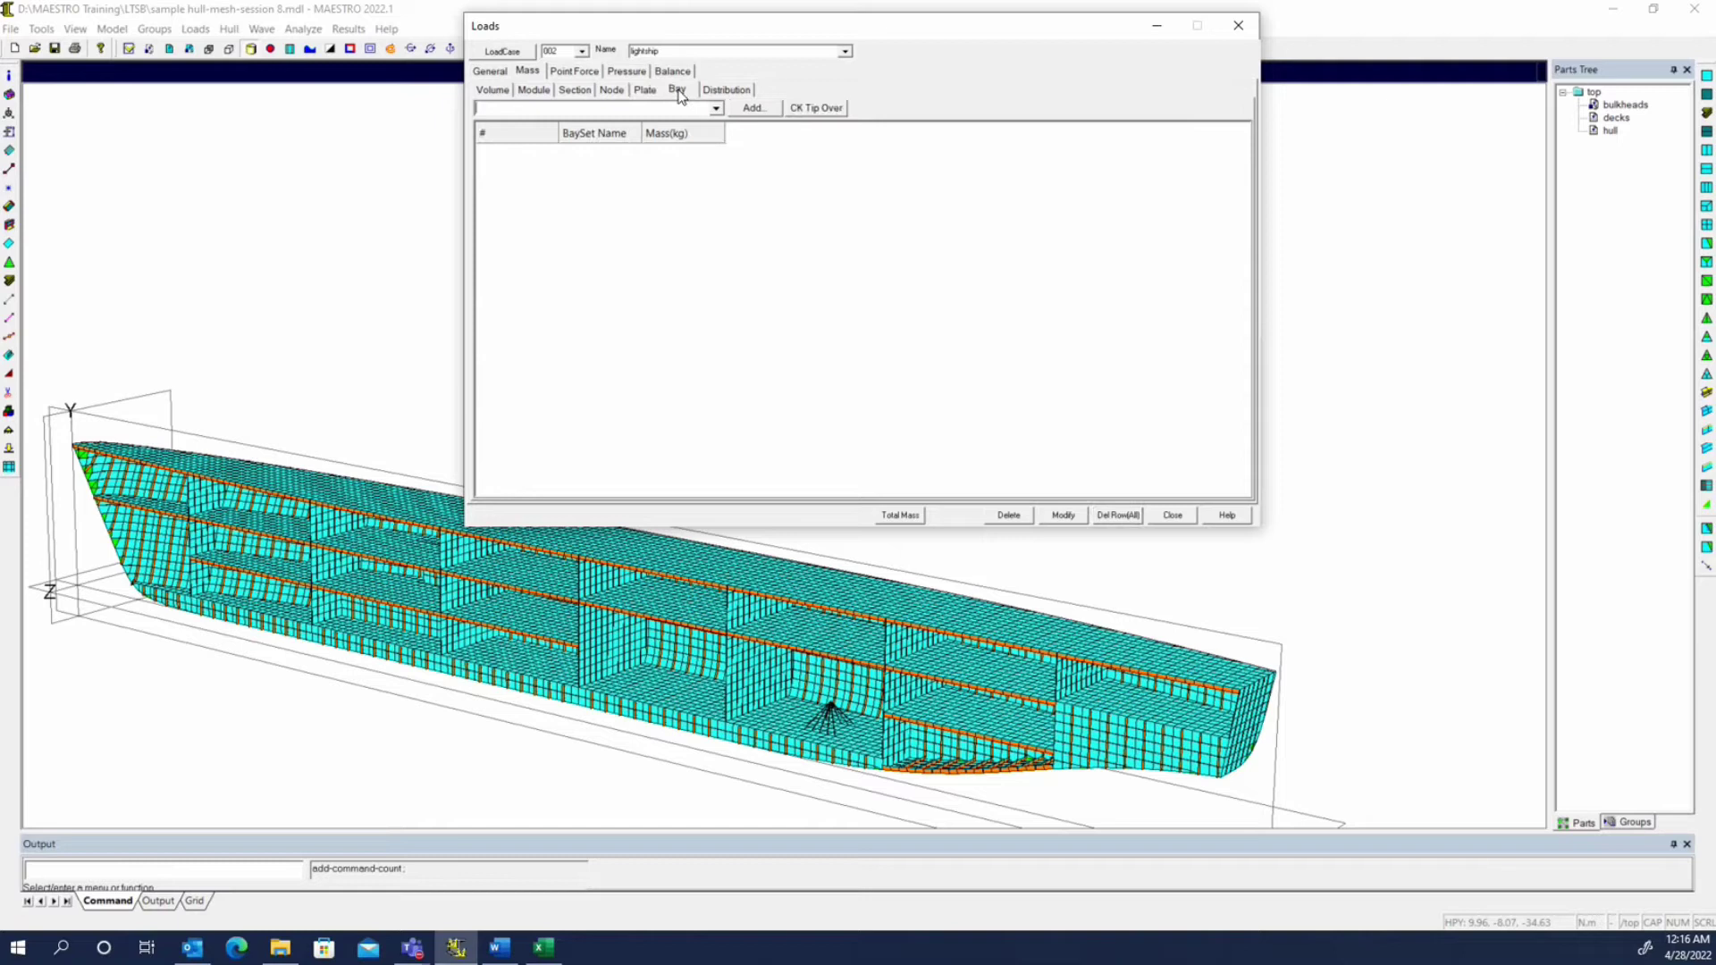
click(734, 92)
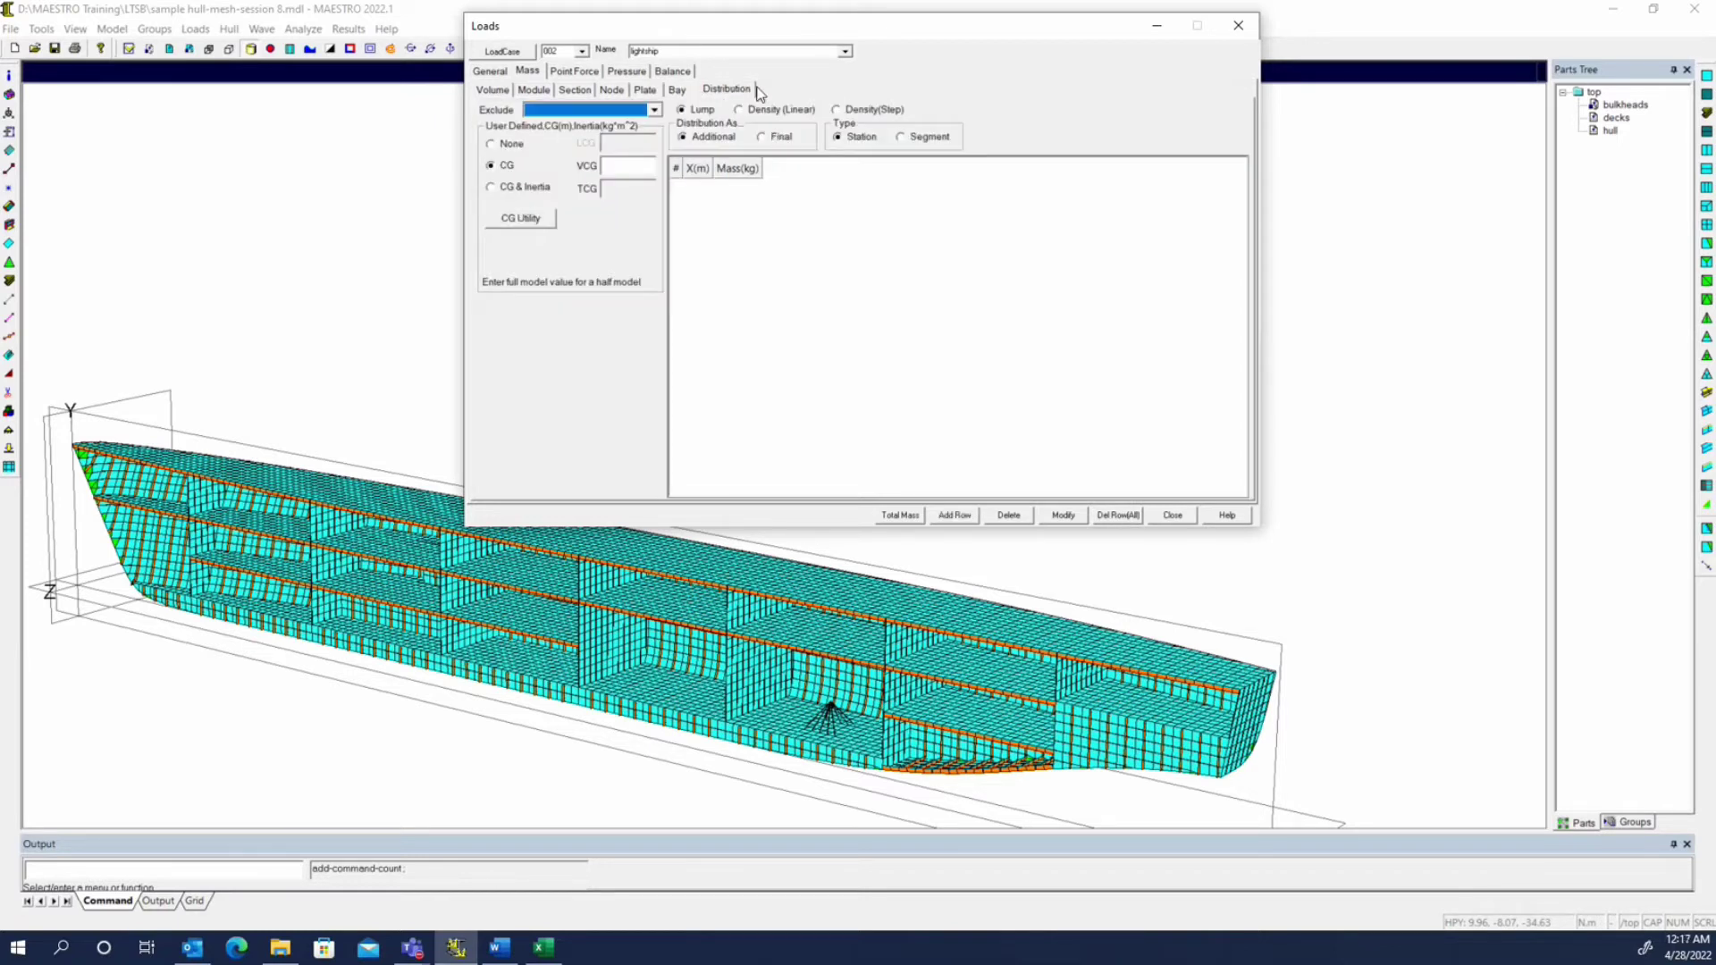
click(644, 90)
click(503, 91)
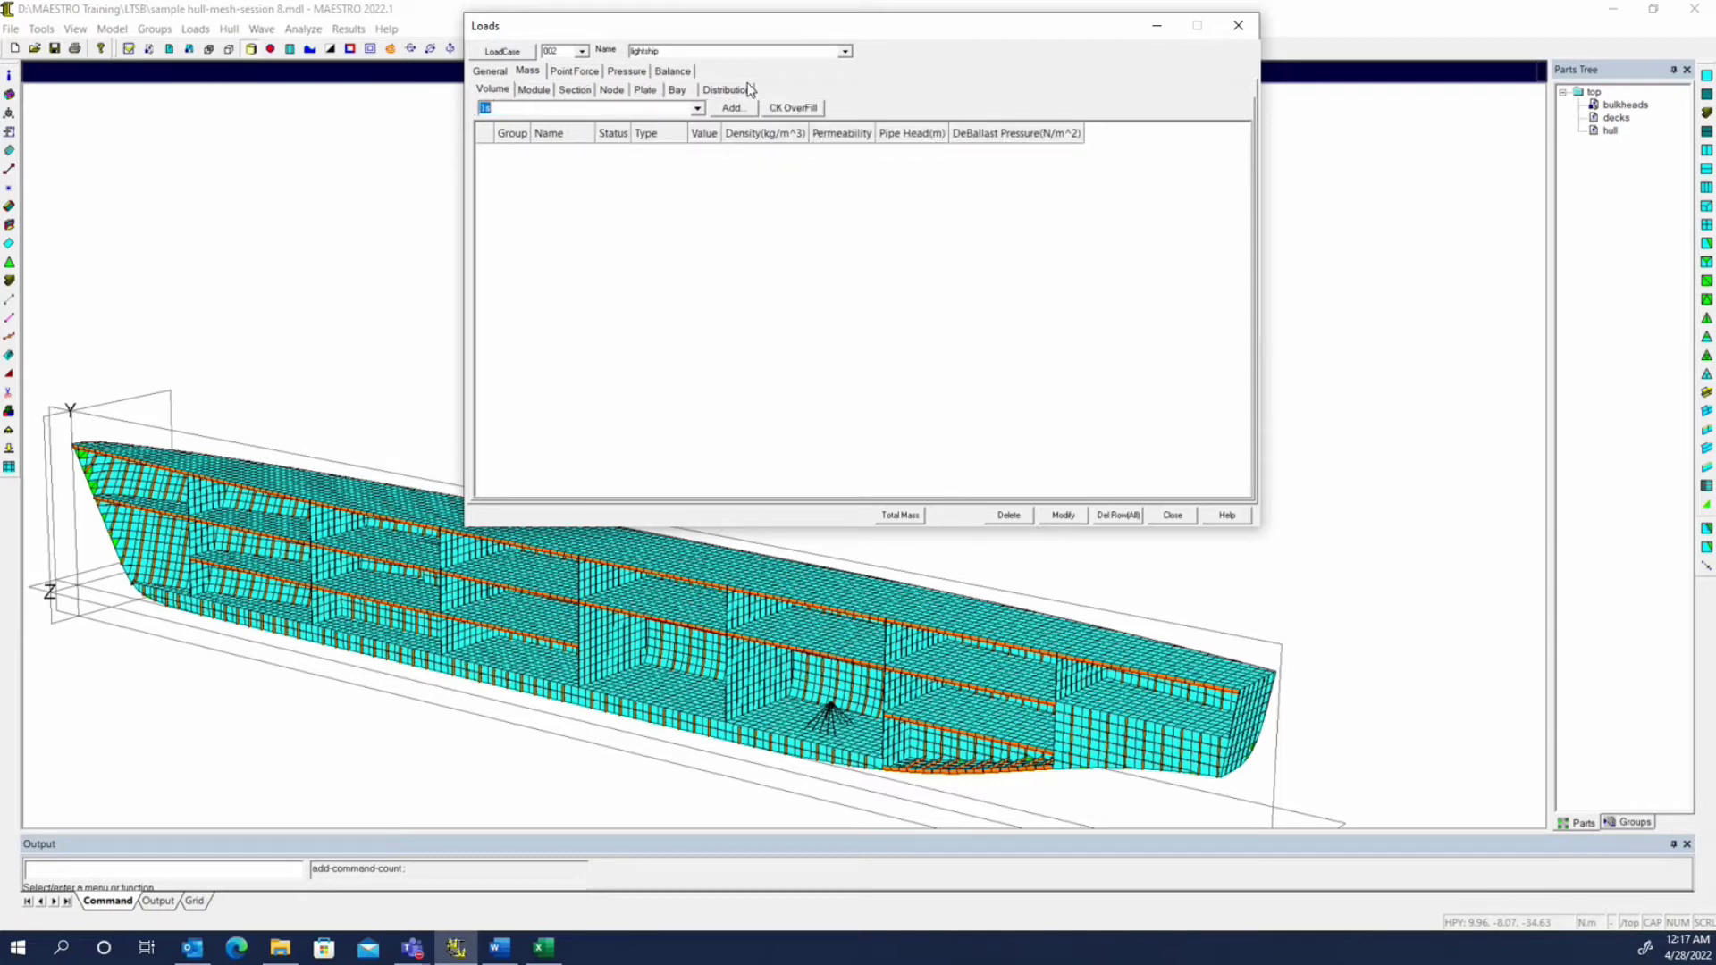
click(1171, 515)
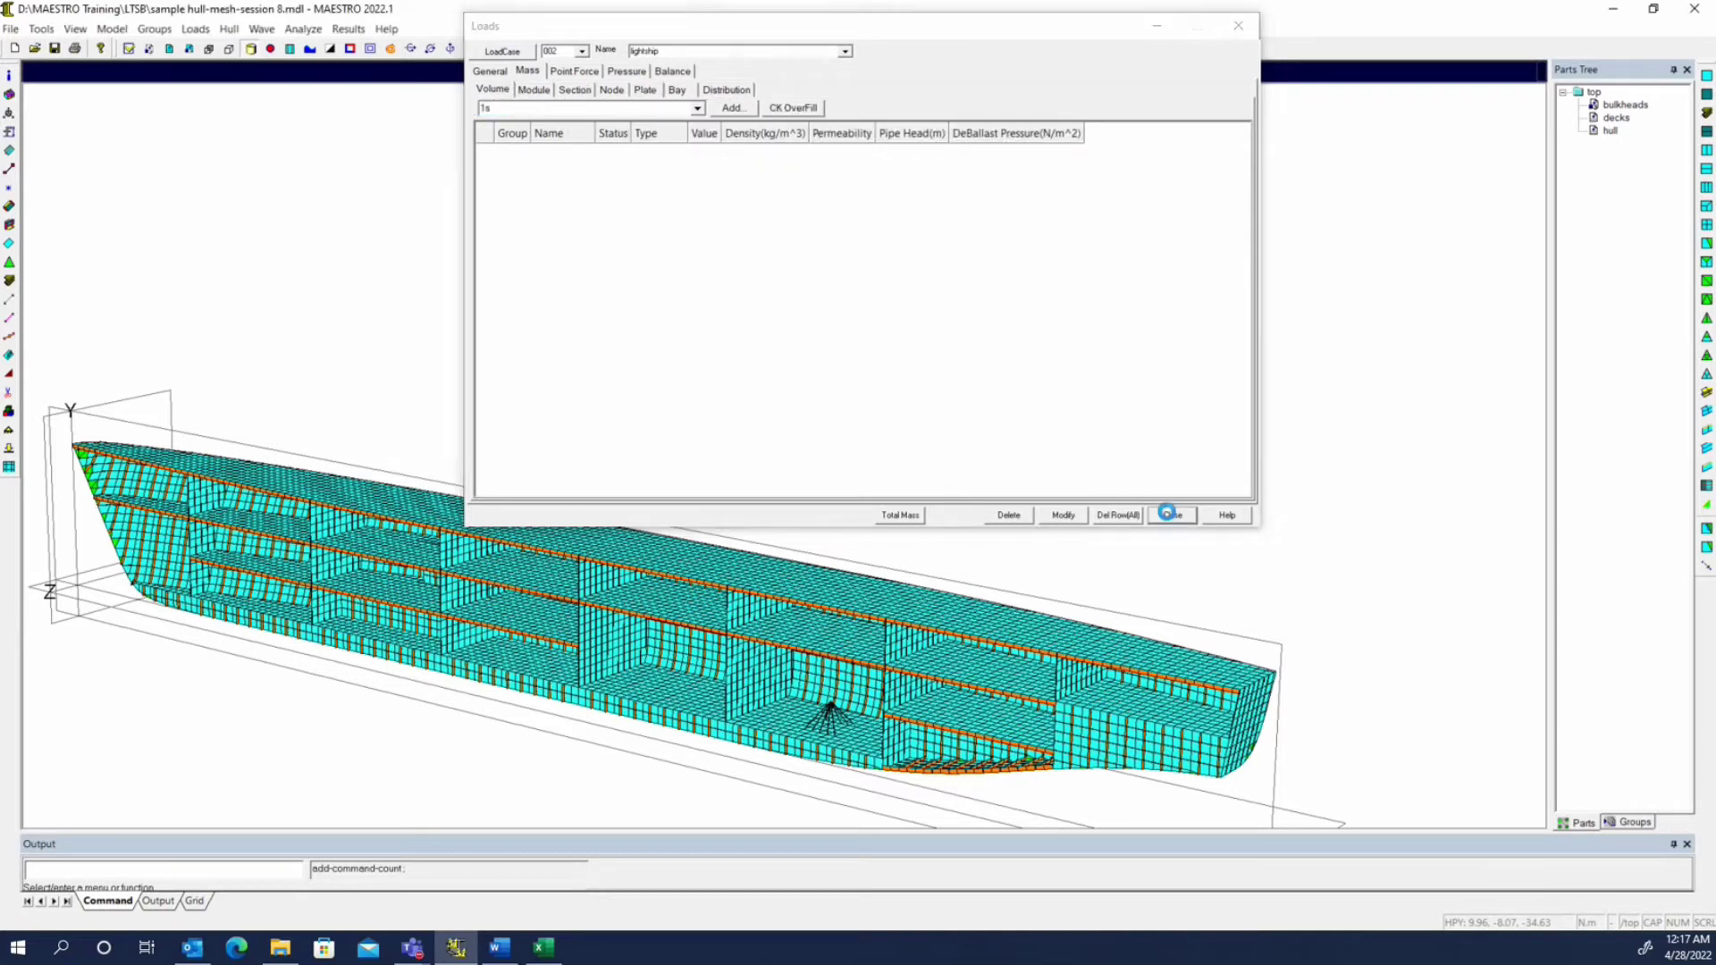
- Reopen the Loads dialog for the lightship load case, enlarge it, and delete all volume mass loads
click(9, 447)
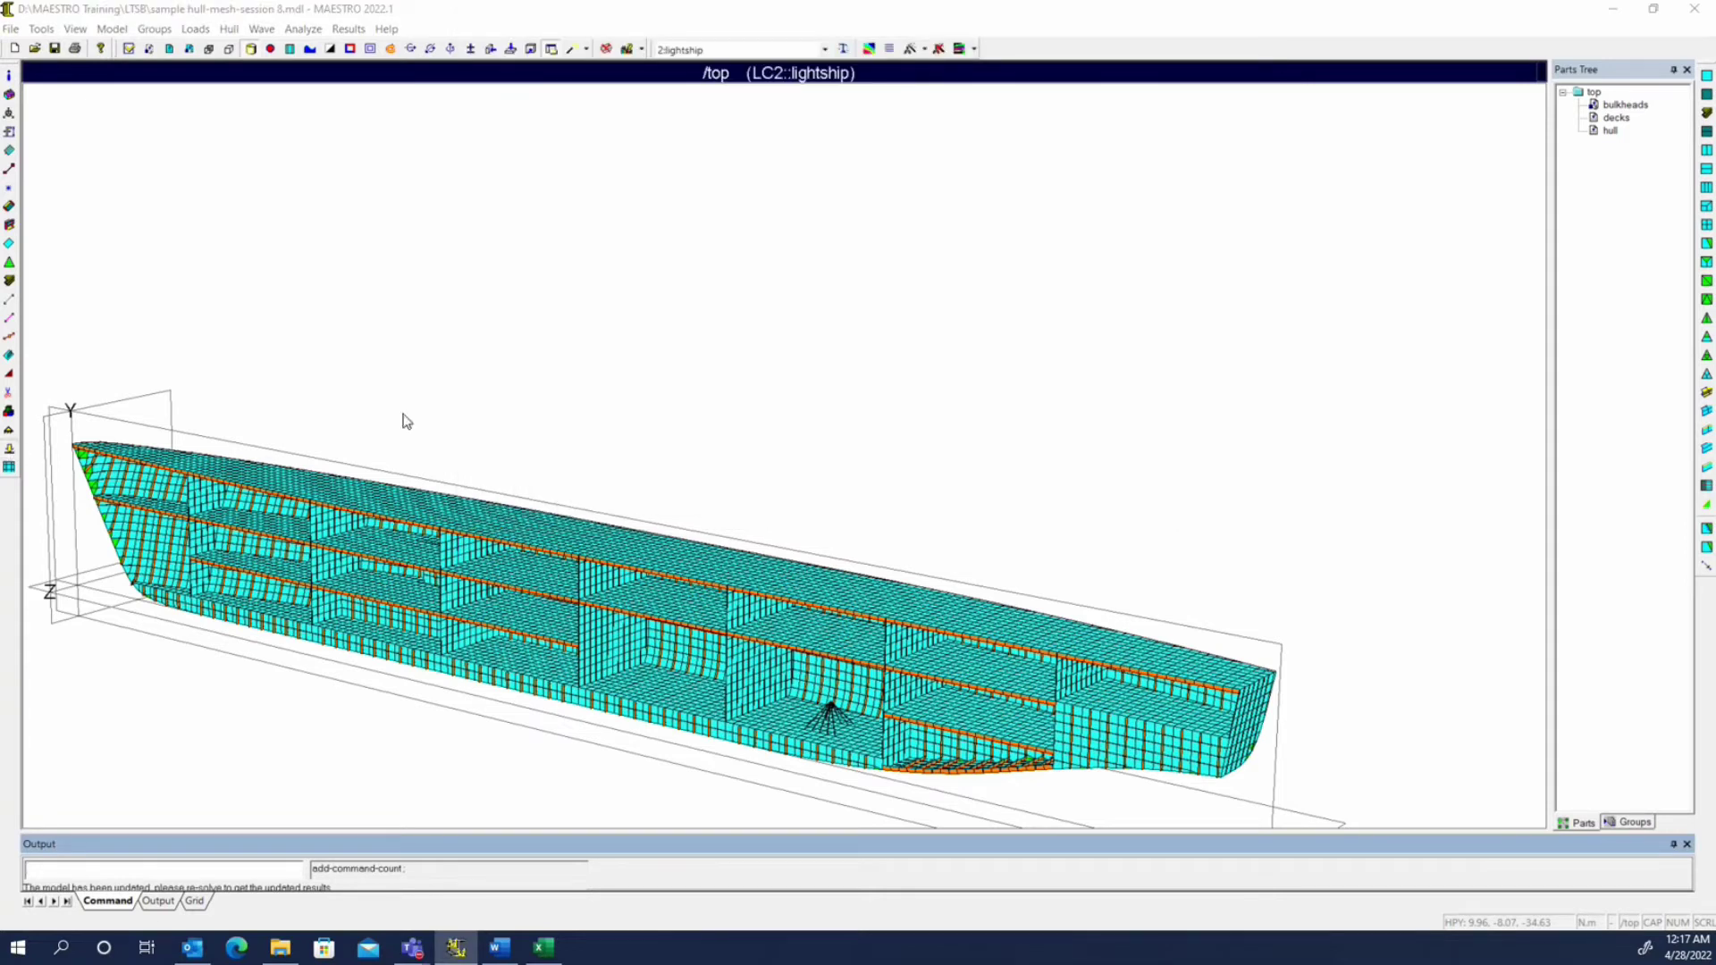
double_click(807, 359)
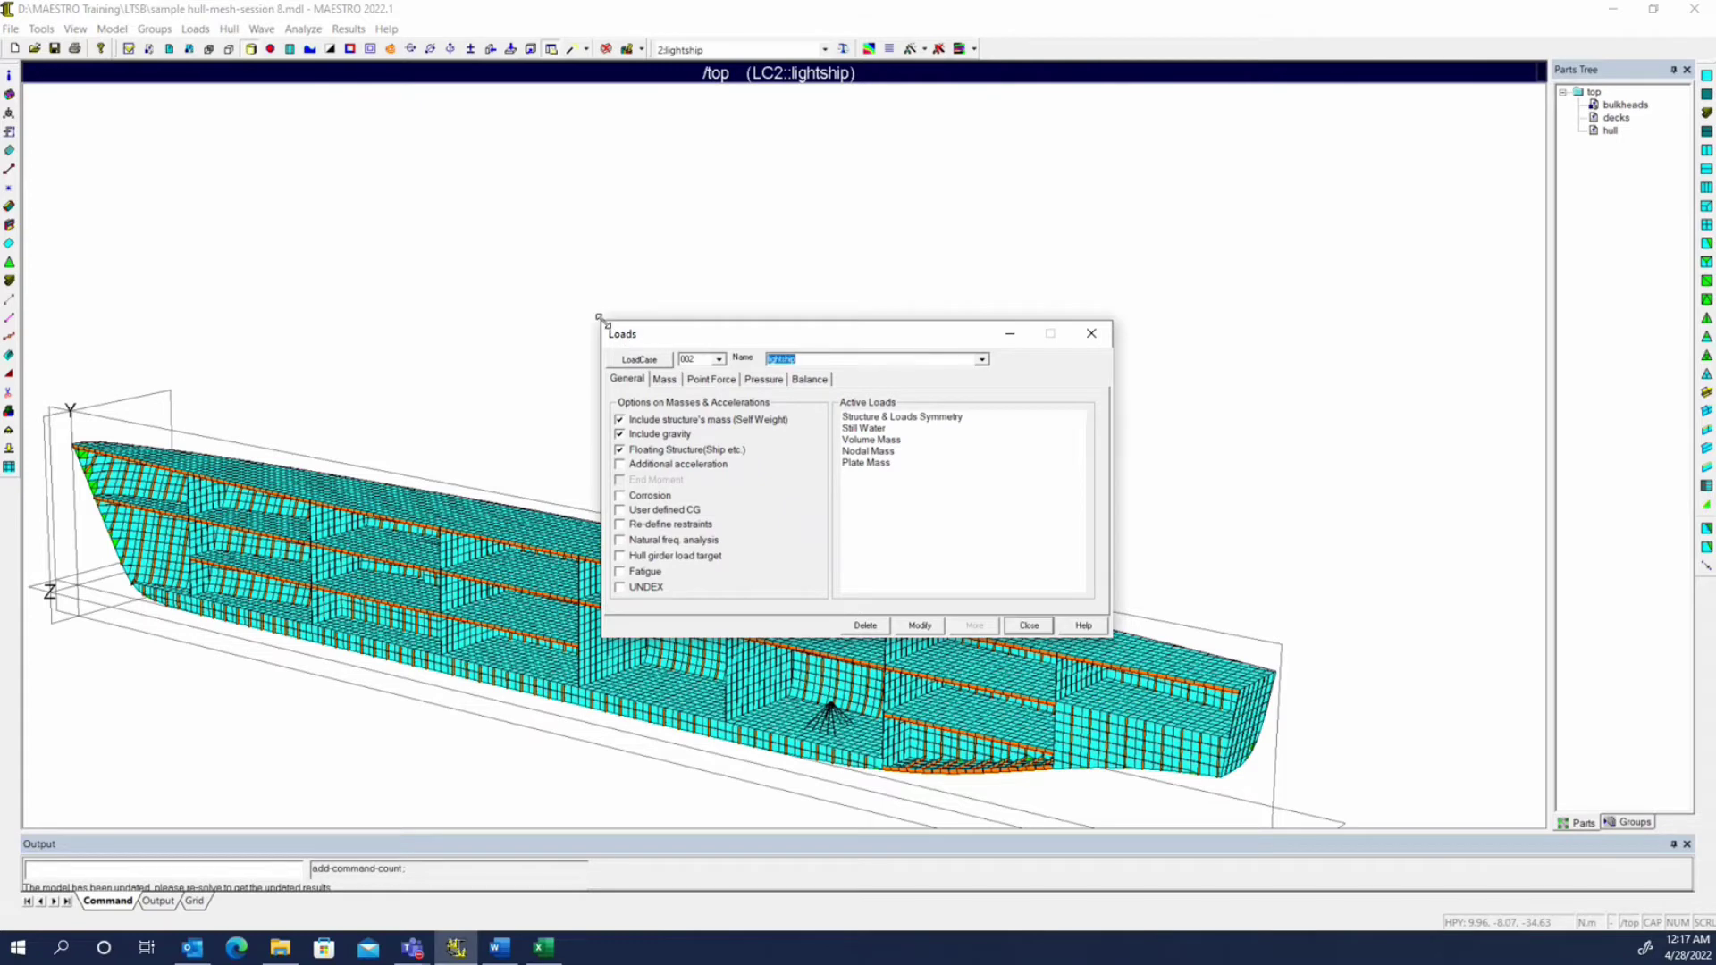
drag(601, 322, 410, 164)
click(471, 221)
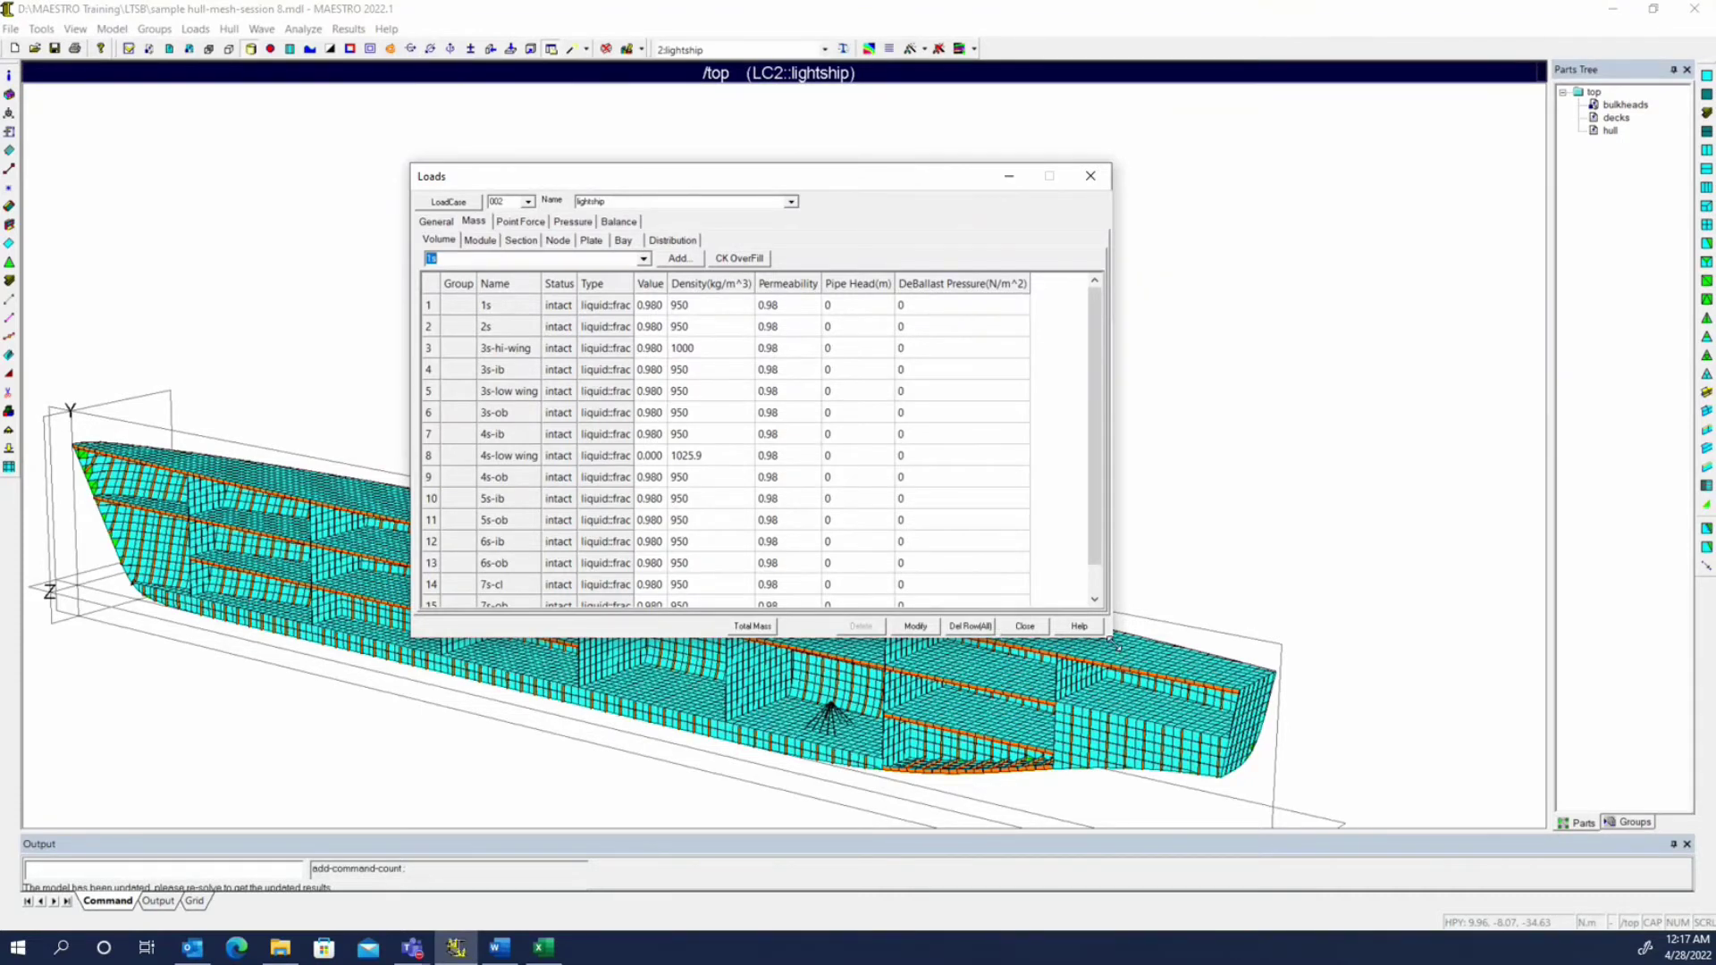
drag(1110, 637, 1337, 755)
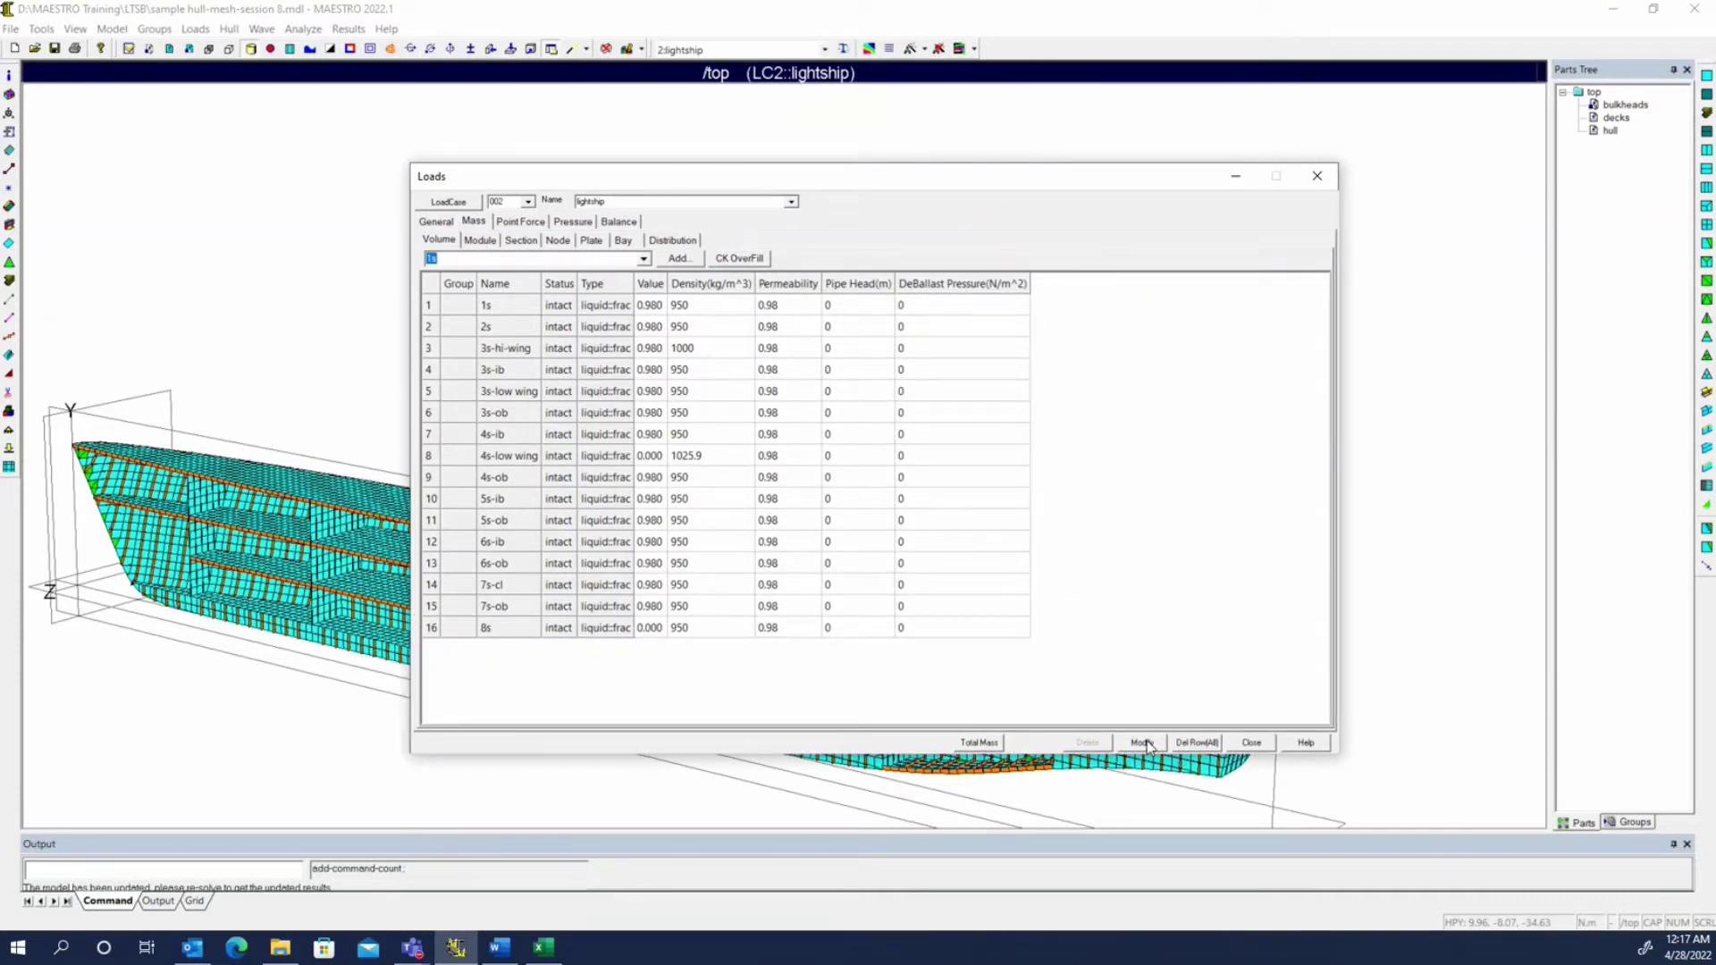
click(1130, 421)
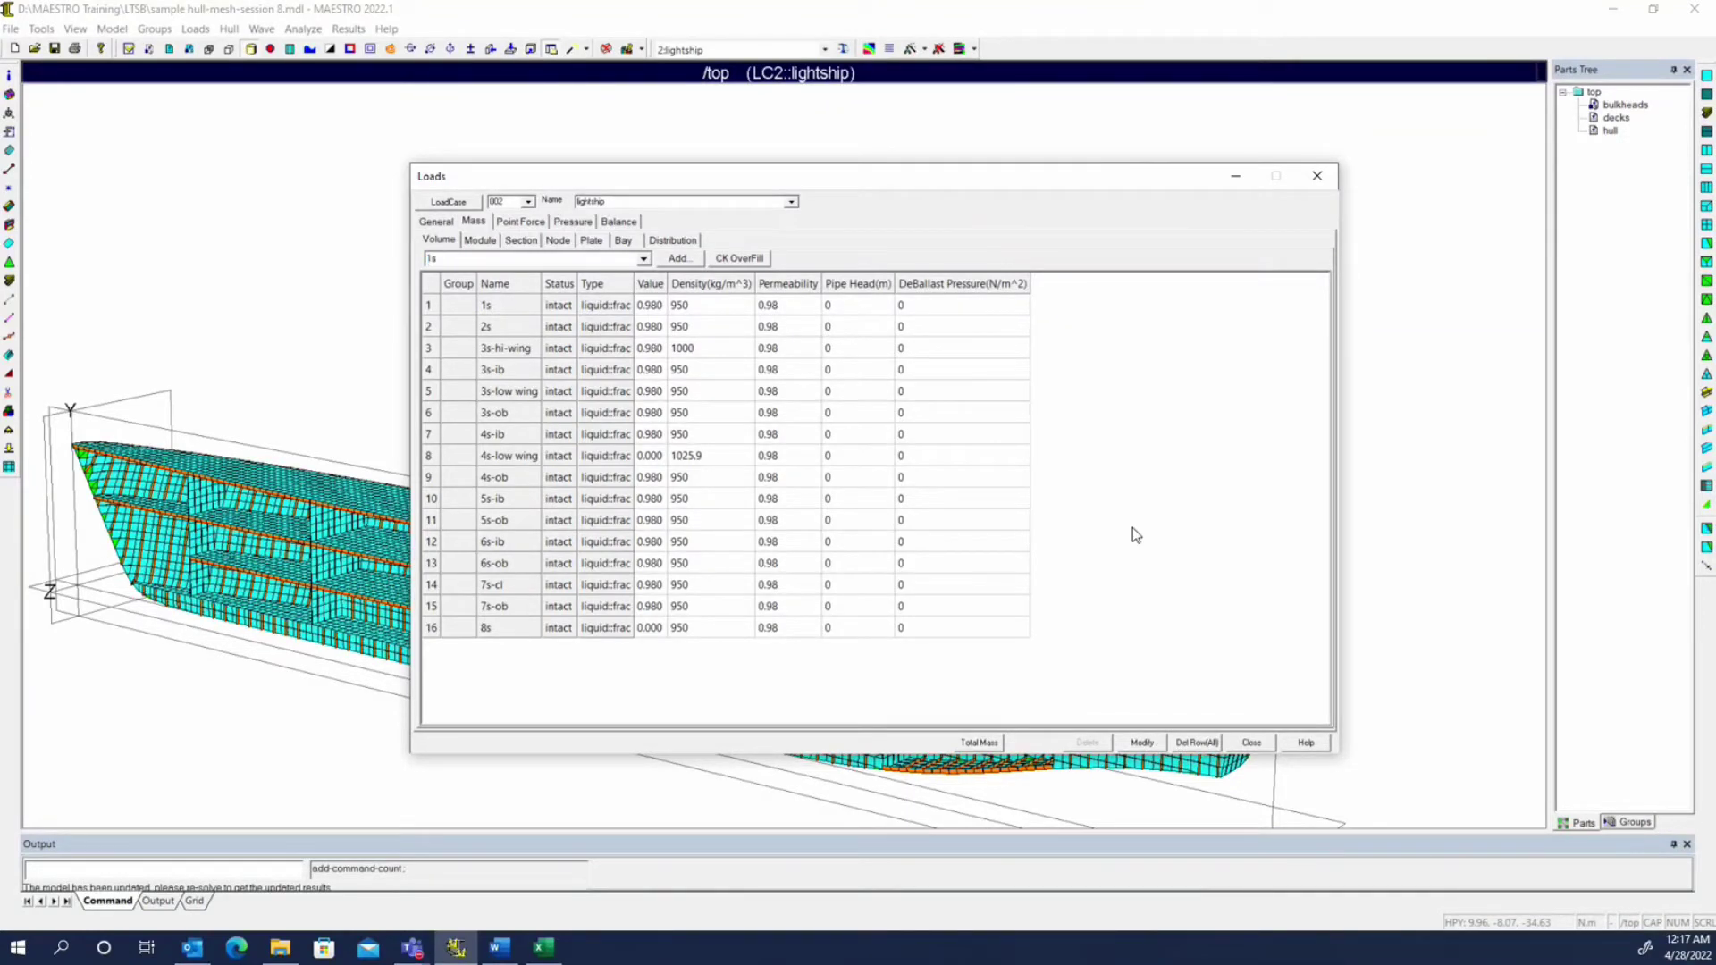
click(1195, 742)
click(907, 510)
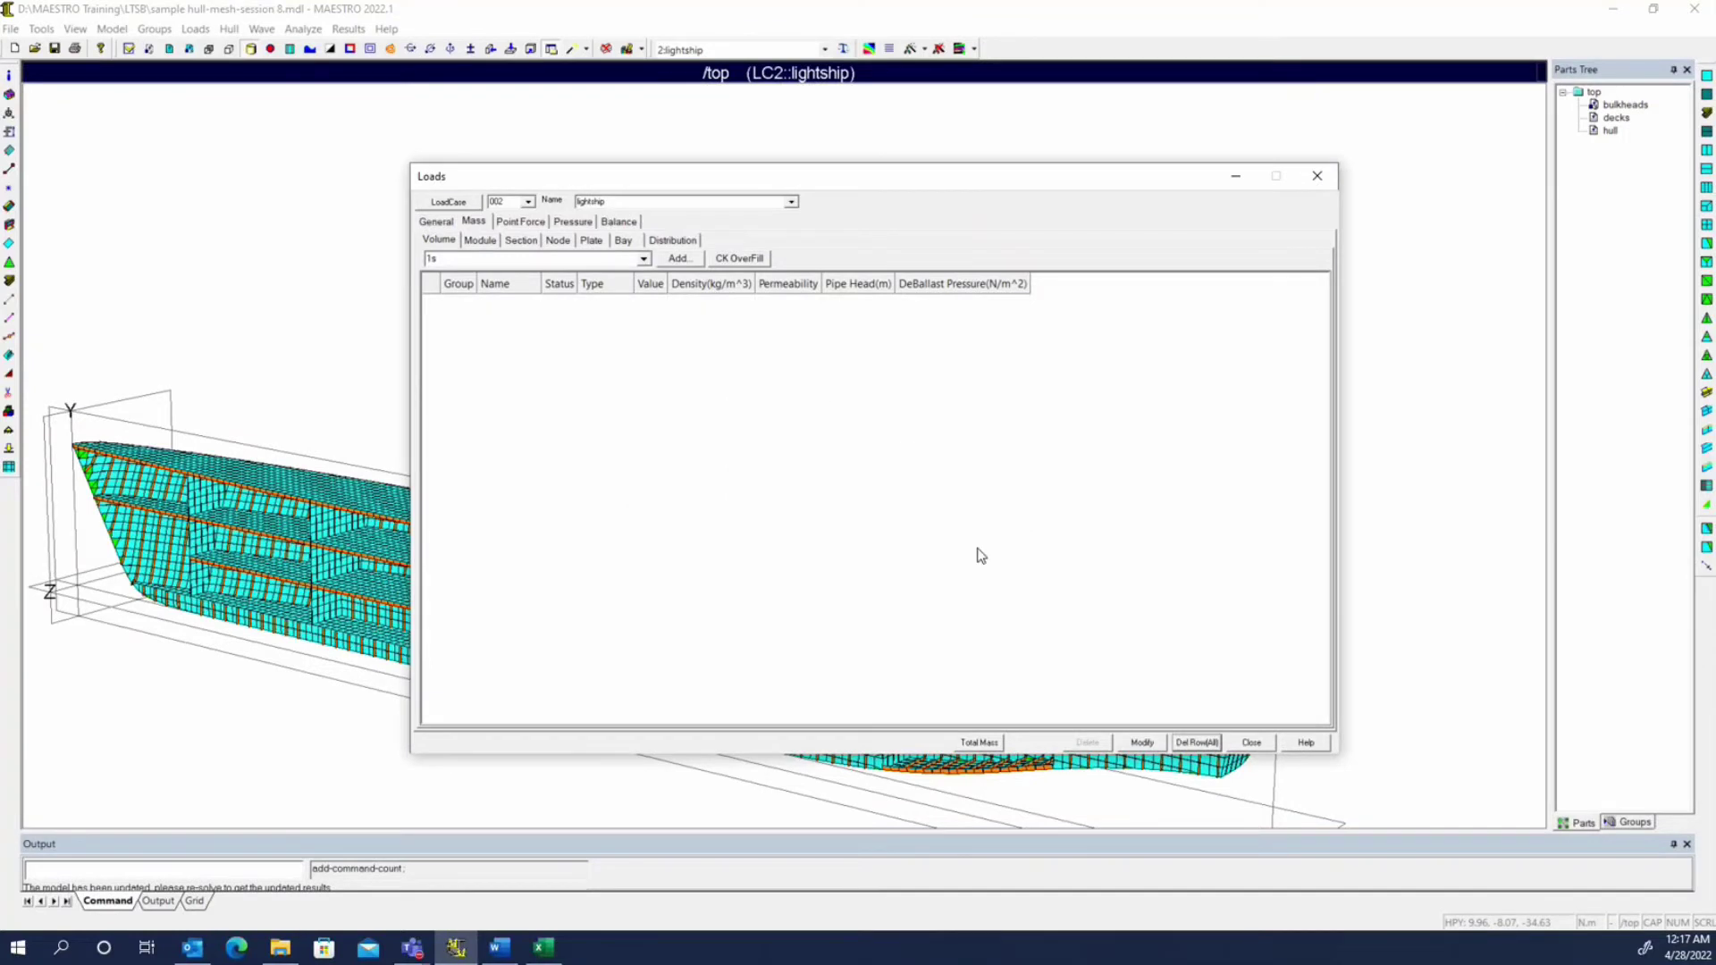
- Delete all plate masses from the lightship load case, apply the modification, and close the Loads dialog
click(593, 240)
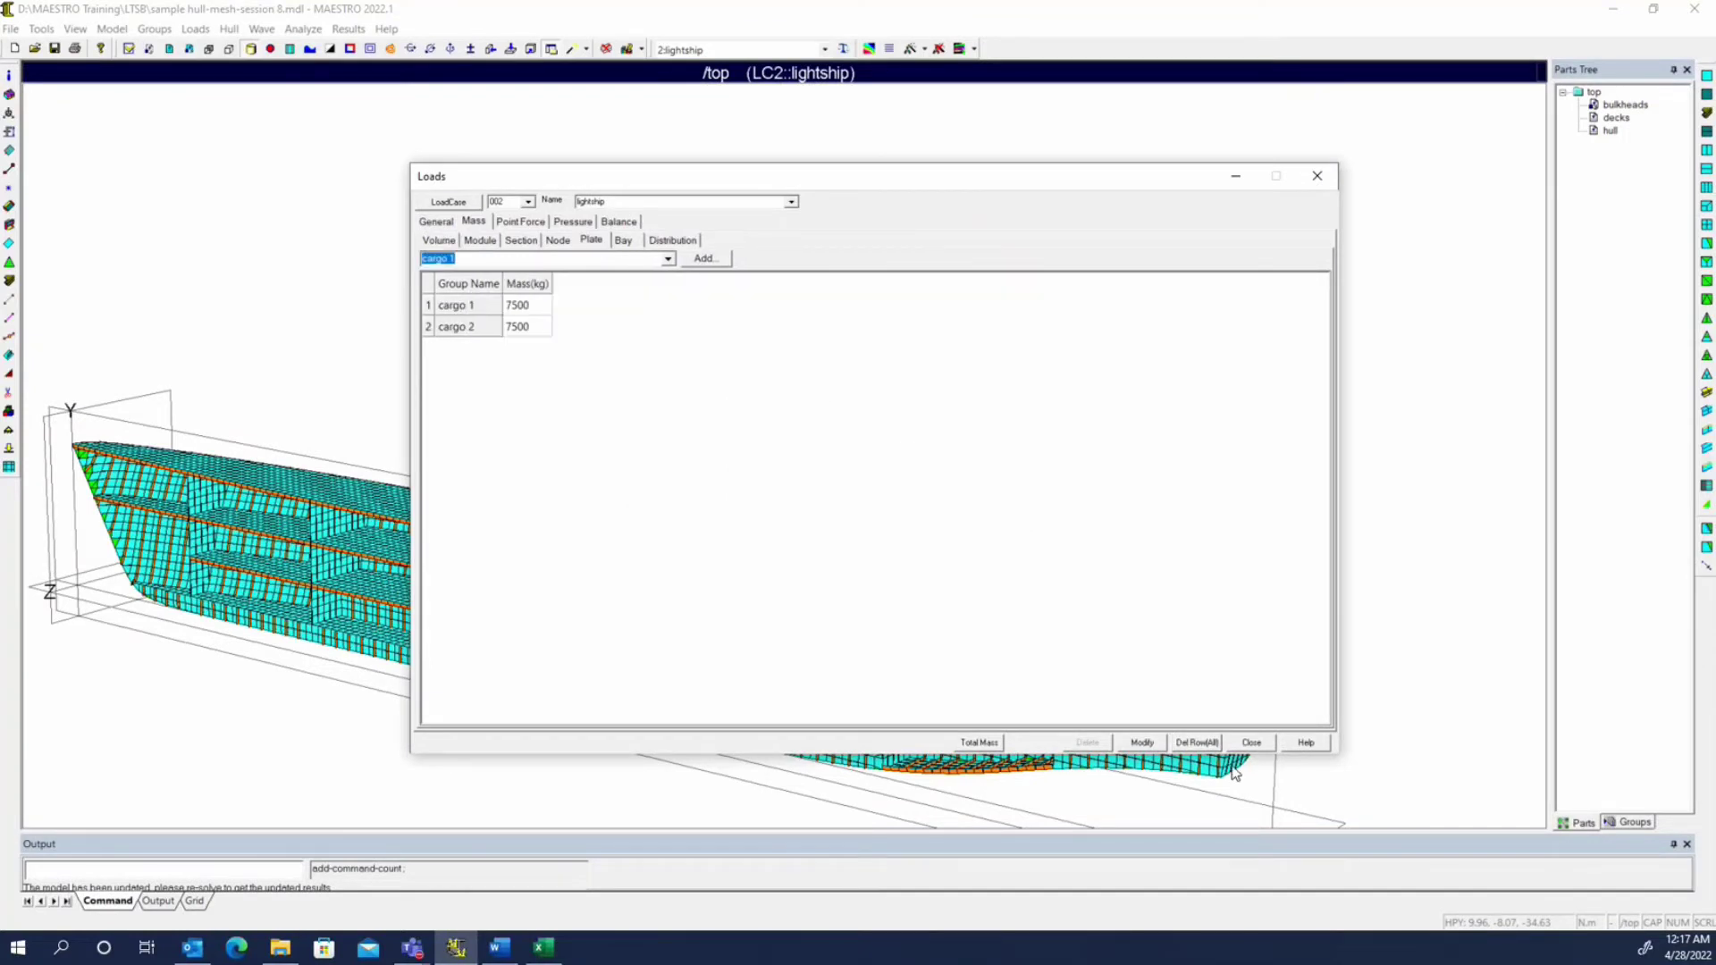
click(1198, 743)
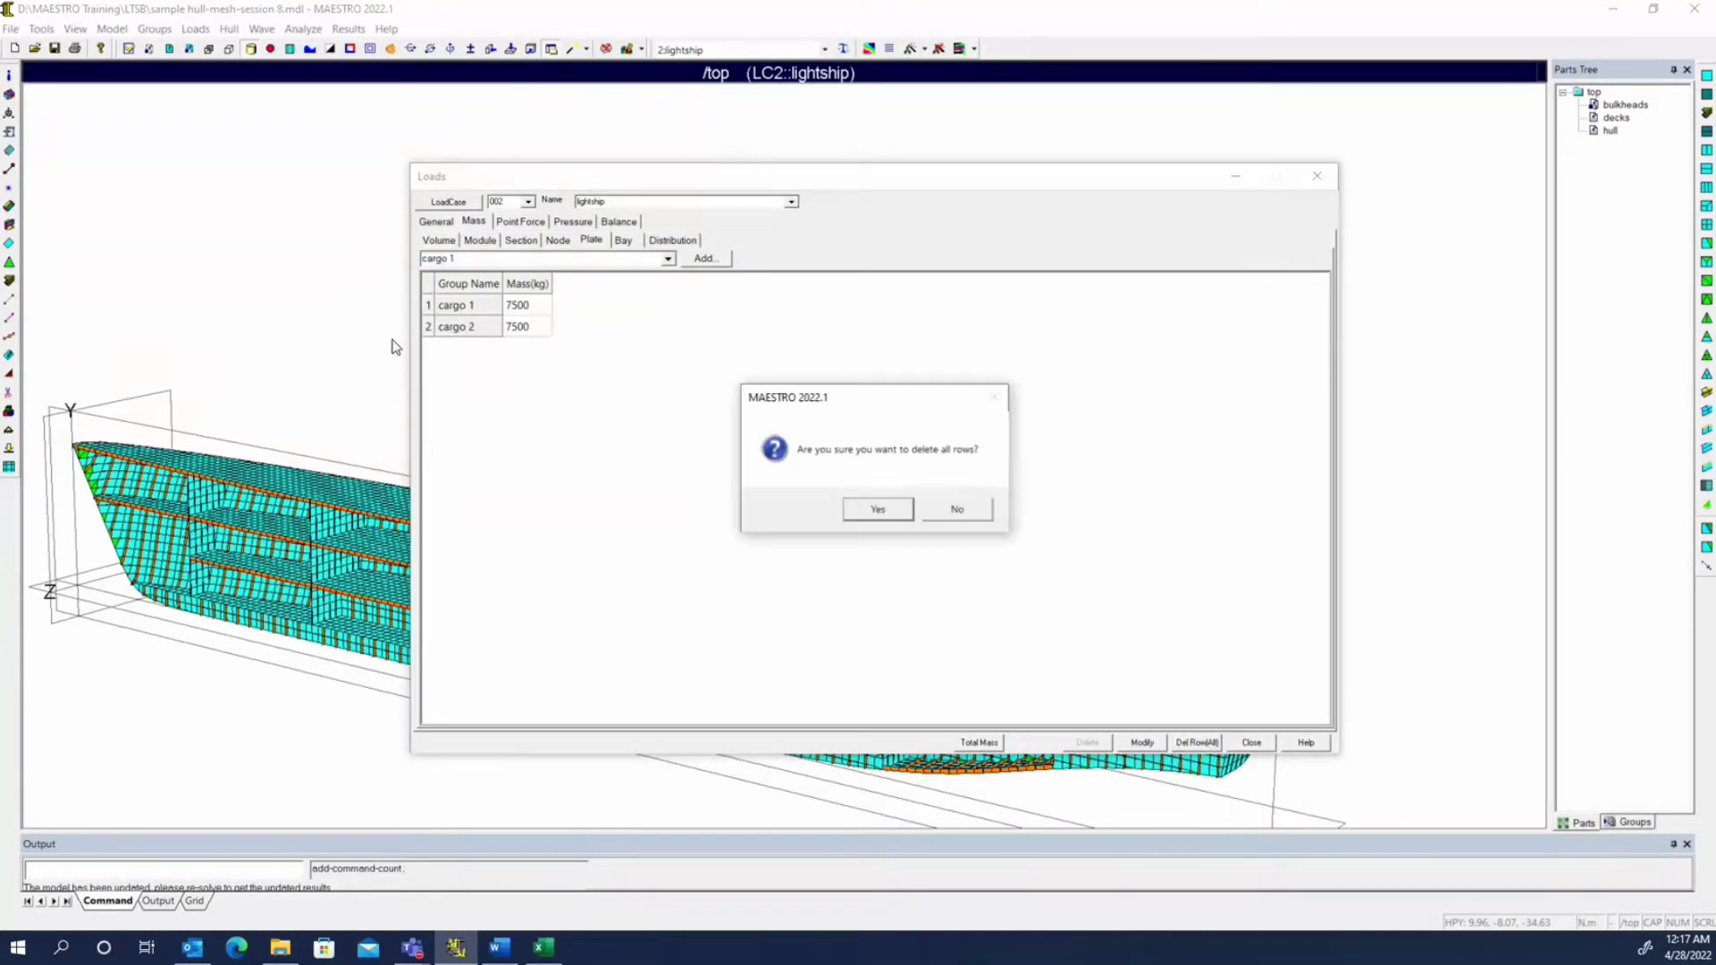
click(878, 508)
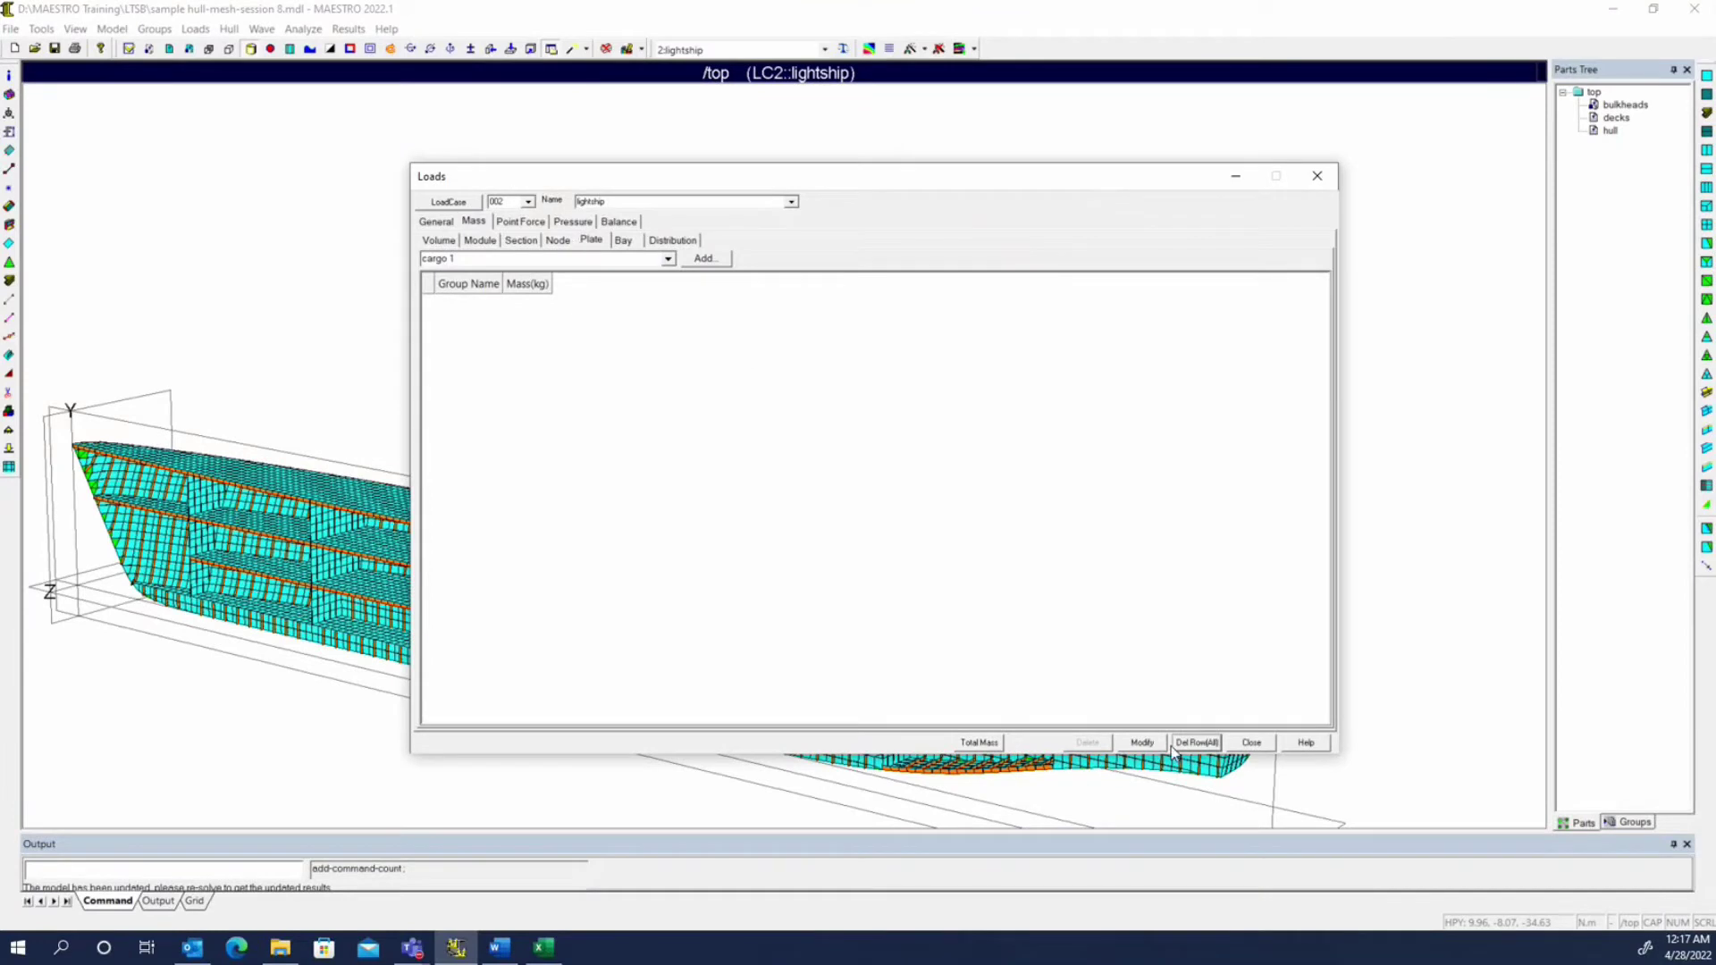
click(1141, 742)
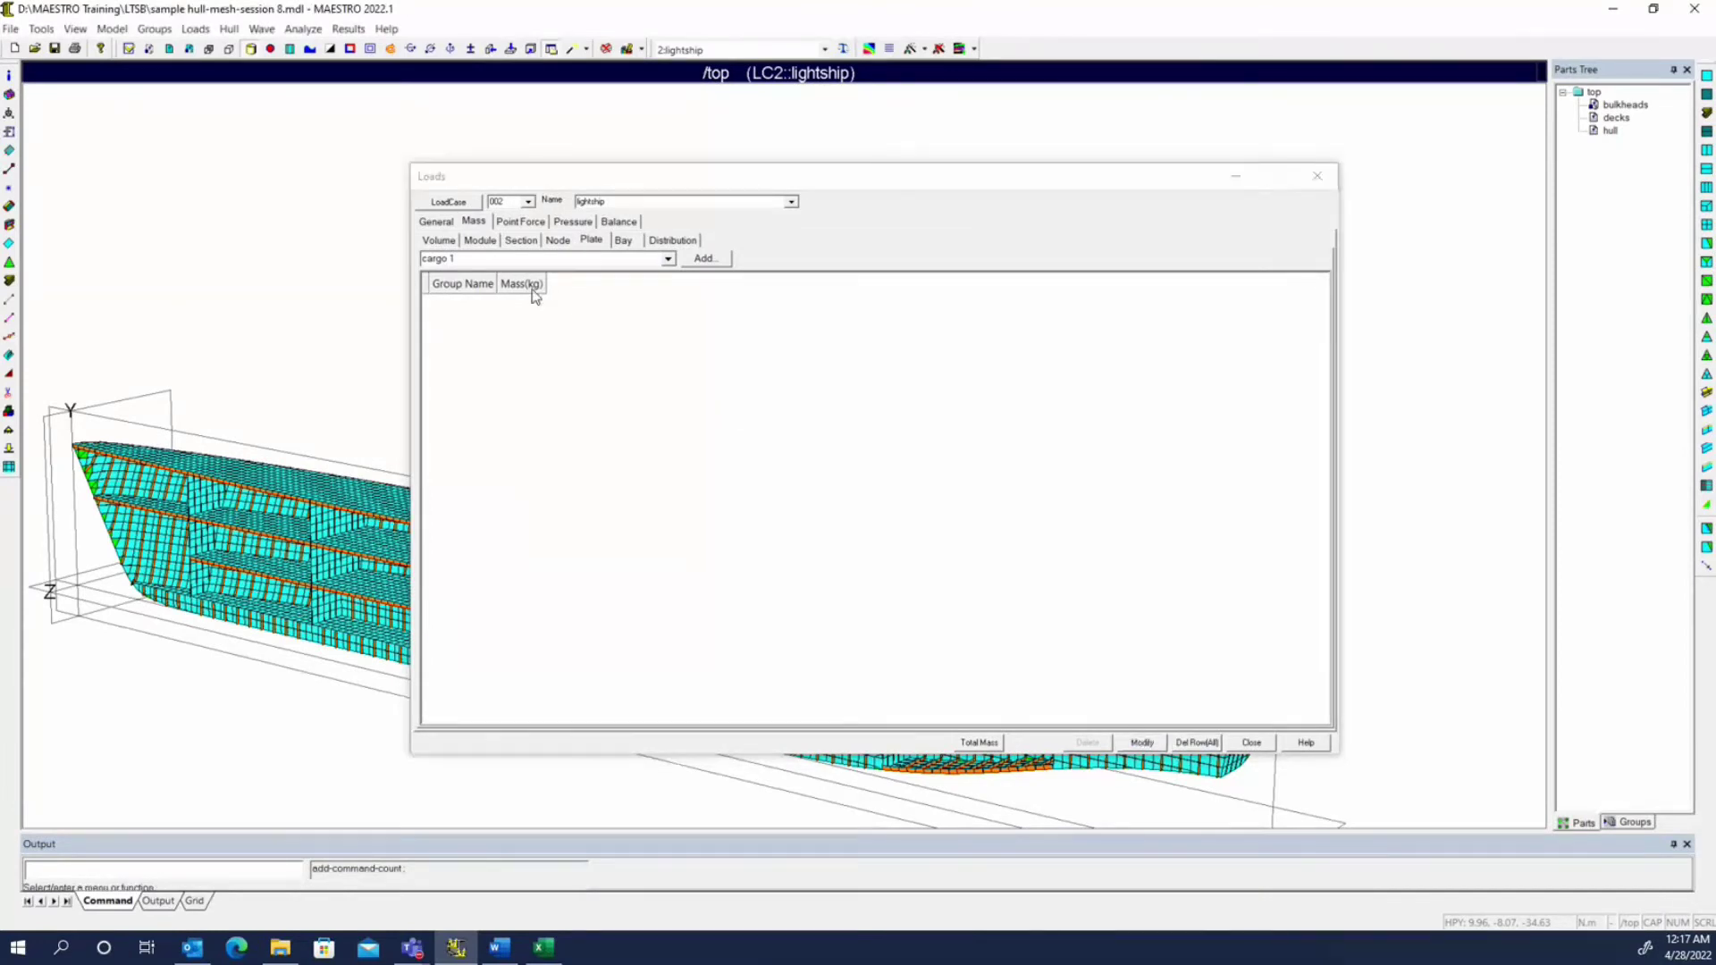
click(1253, 743)
- Reopen the Loads dialog for the lightship load case, enlarge it, delete all volume masses, and apply the modification
click(9, 449)
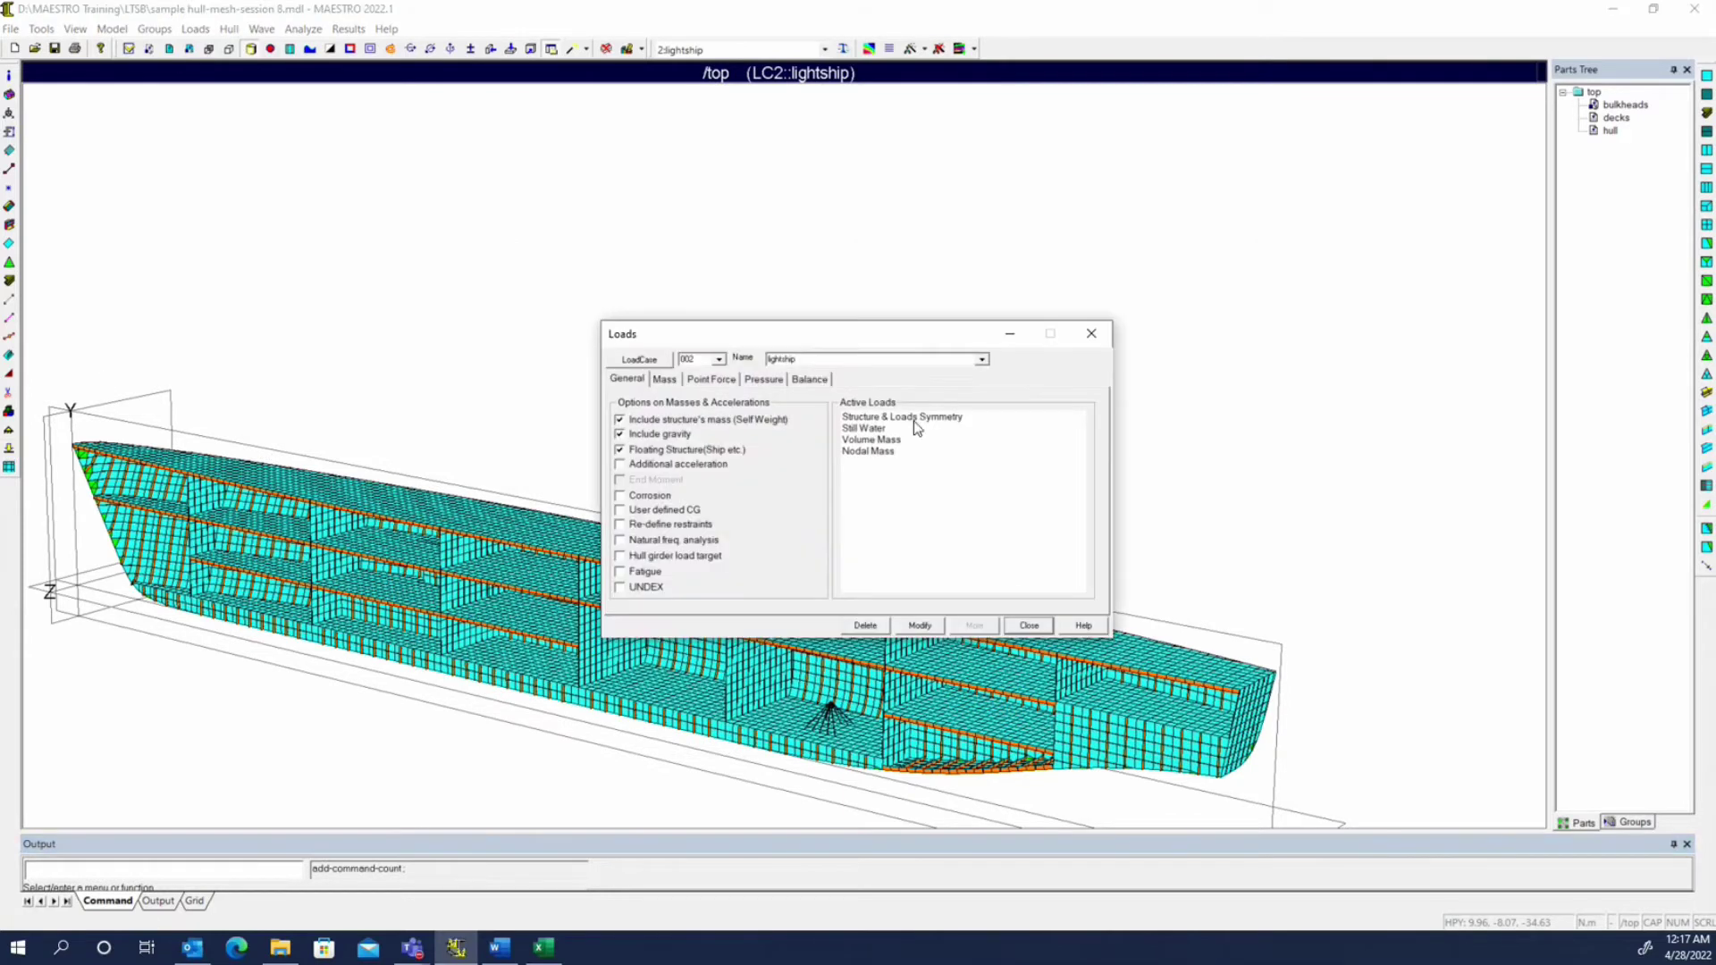
click(664, 379)
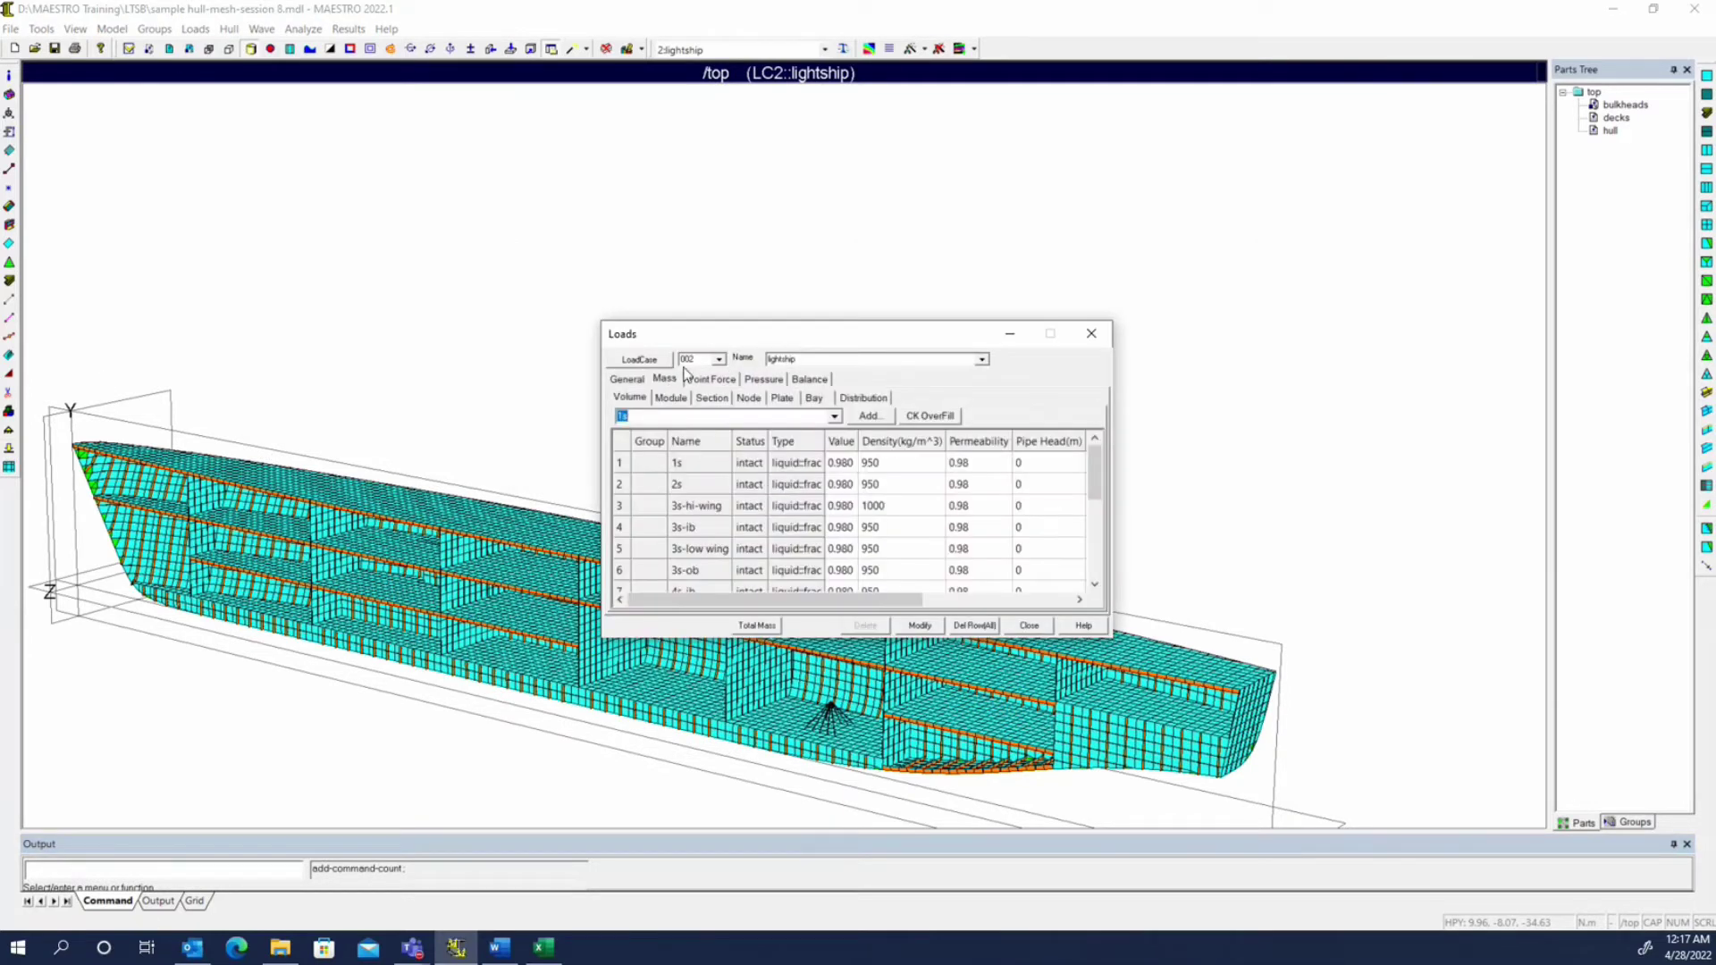
drag(598, 320, 330, 113)
click(506, 189)
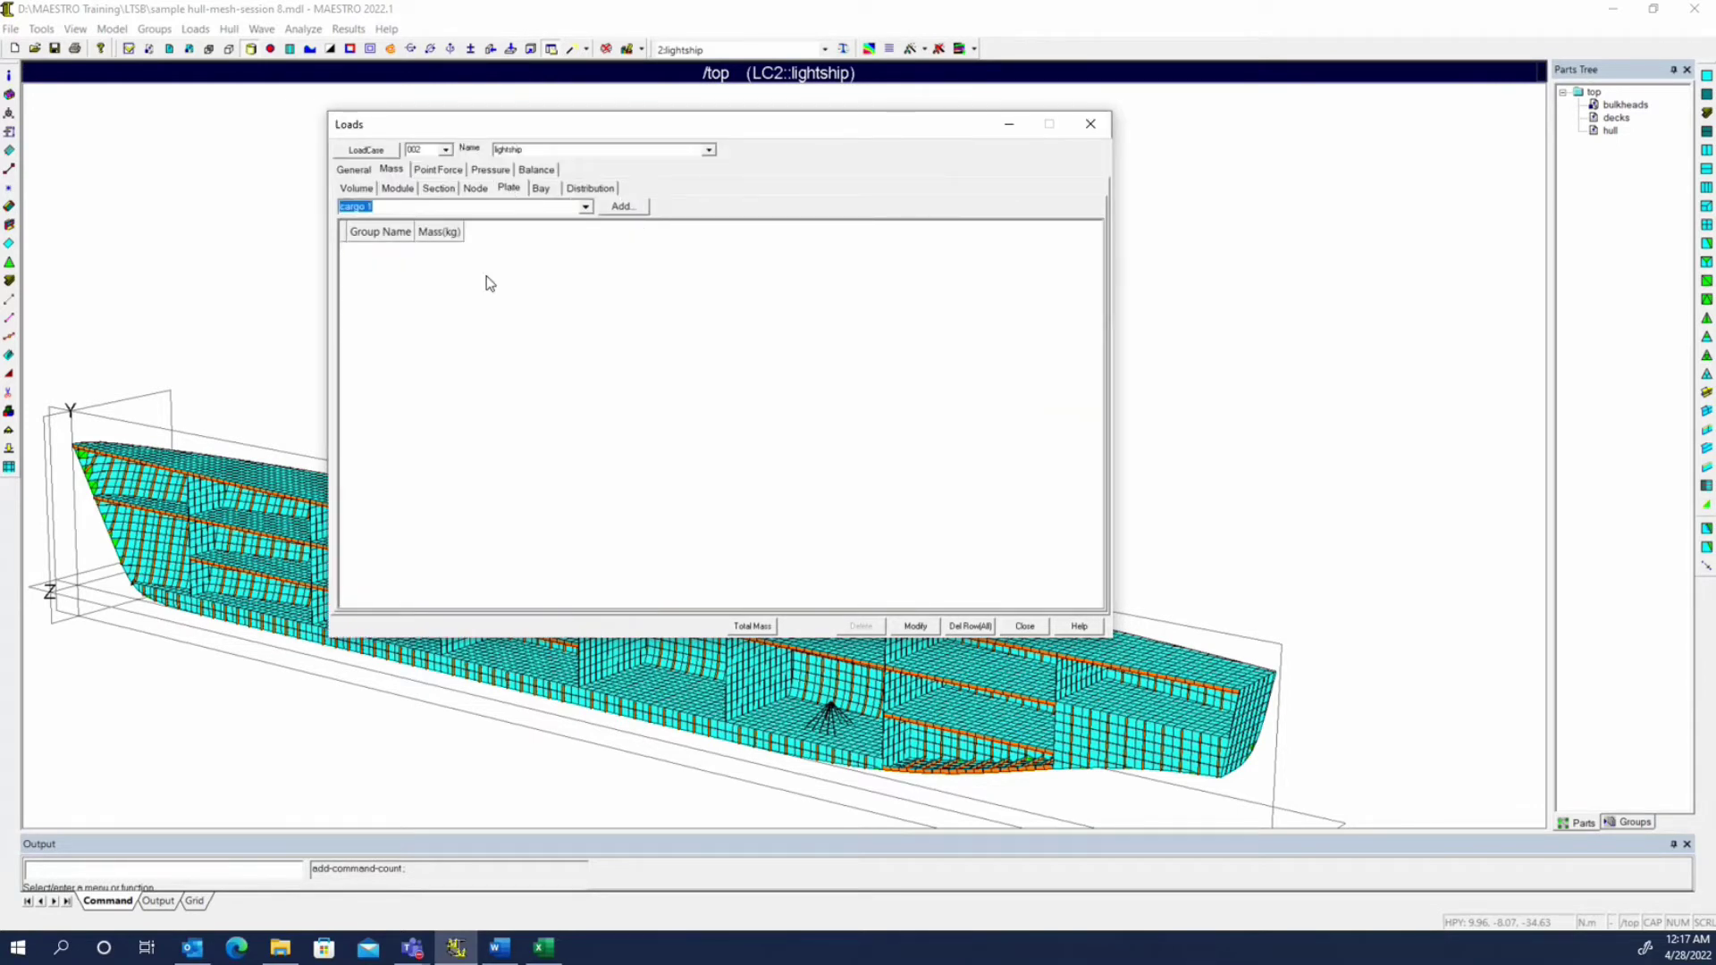
click(356, 188)
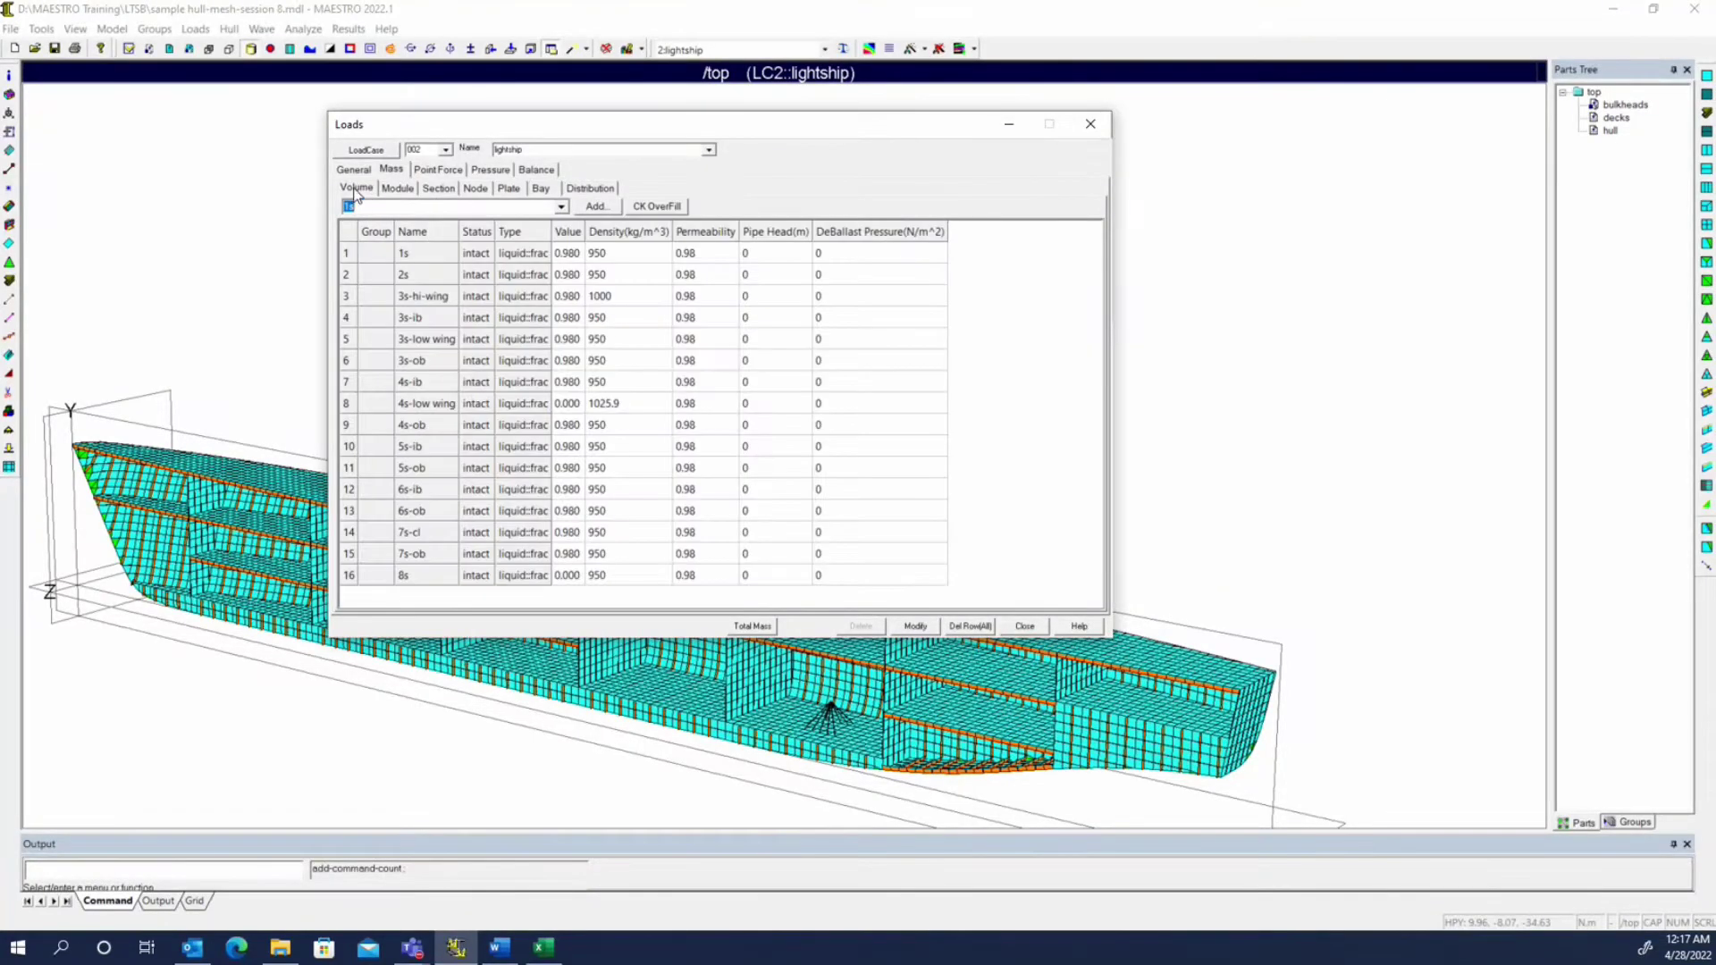
click(970, 626)
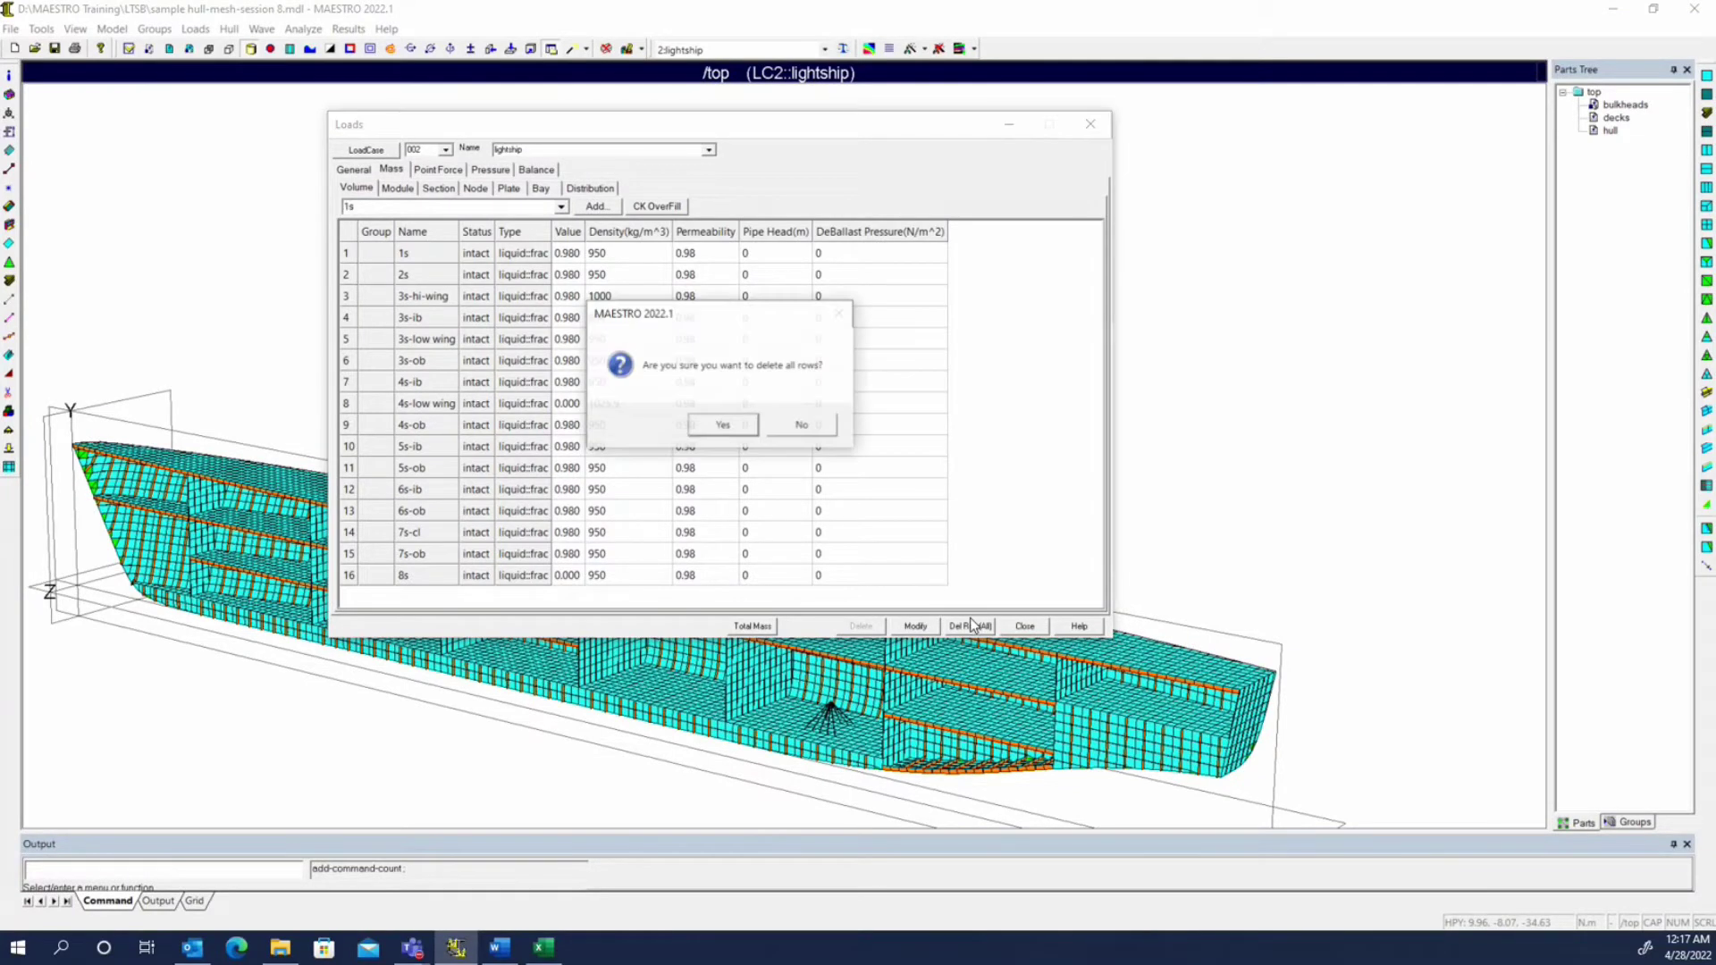
click(915, 626)
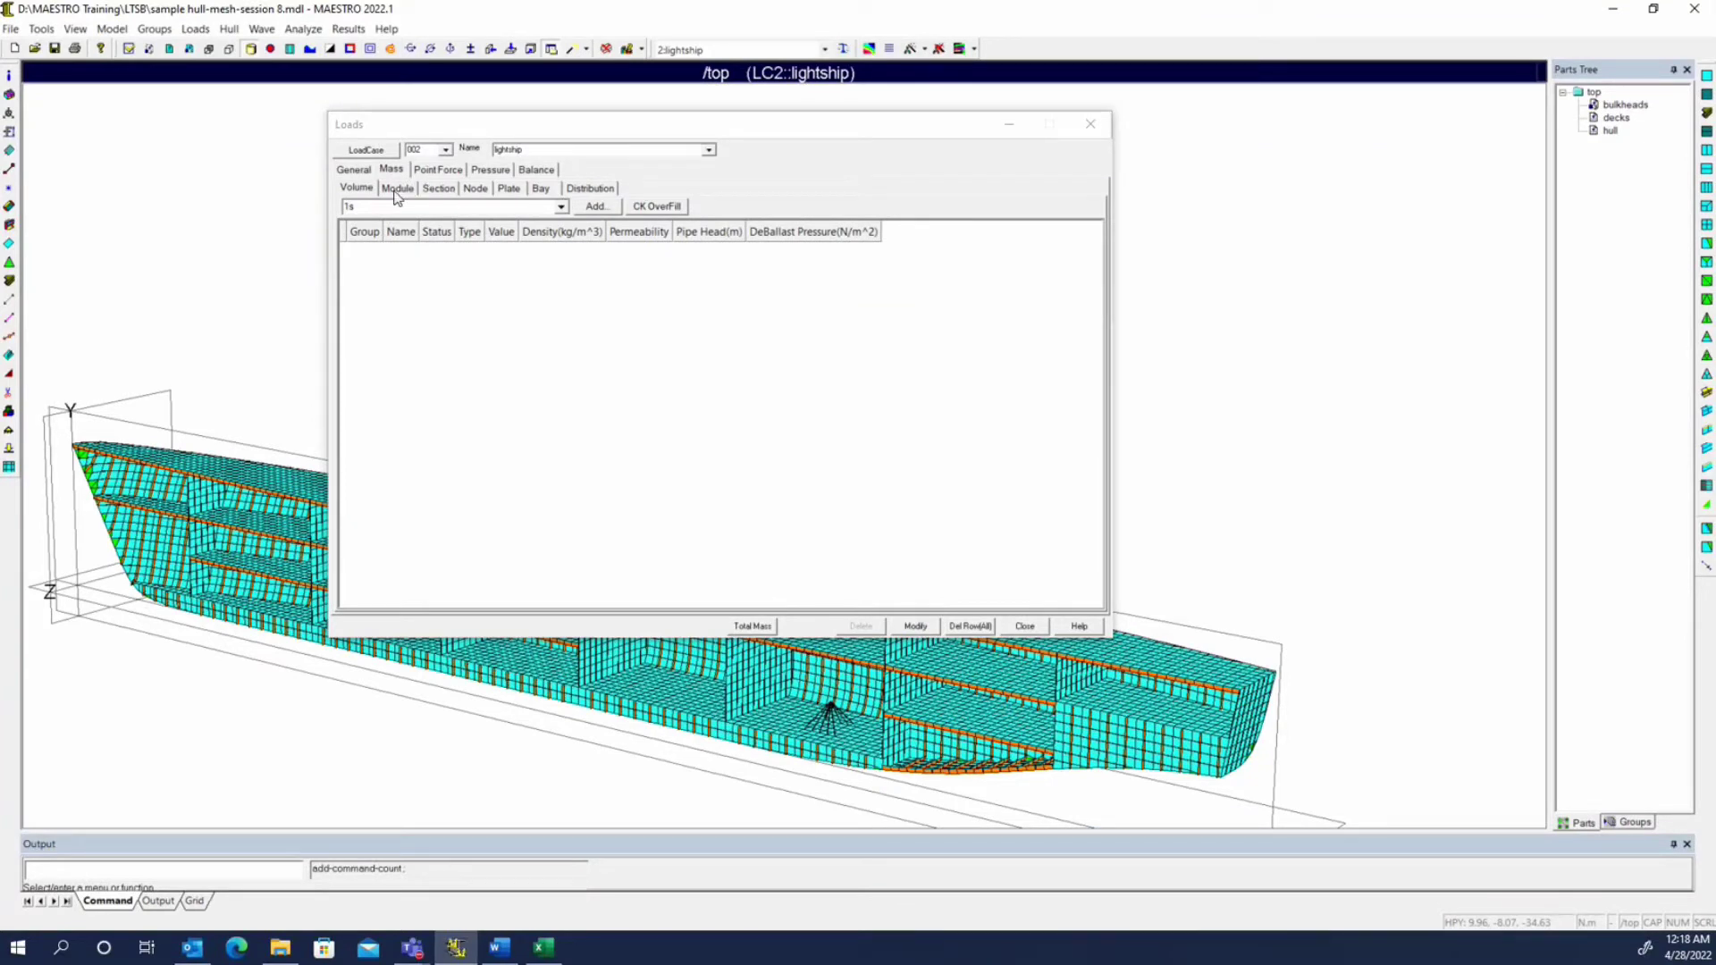
- Check the lightship load case's bay, distribution, plate and volume mass entries, and close the Loads dialog
click(541, 188)
click(590, 190)
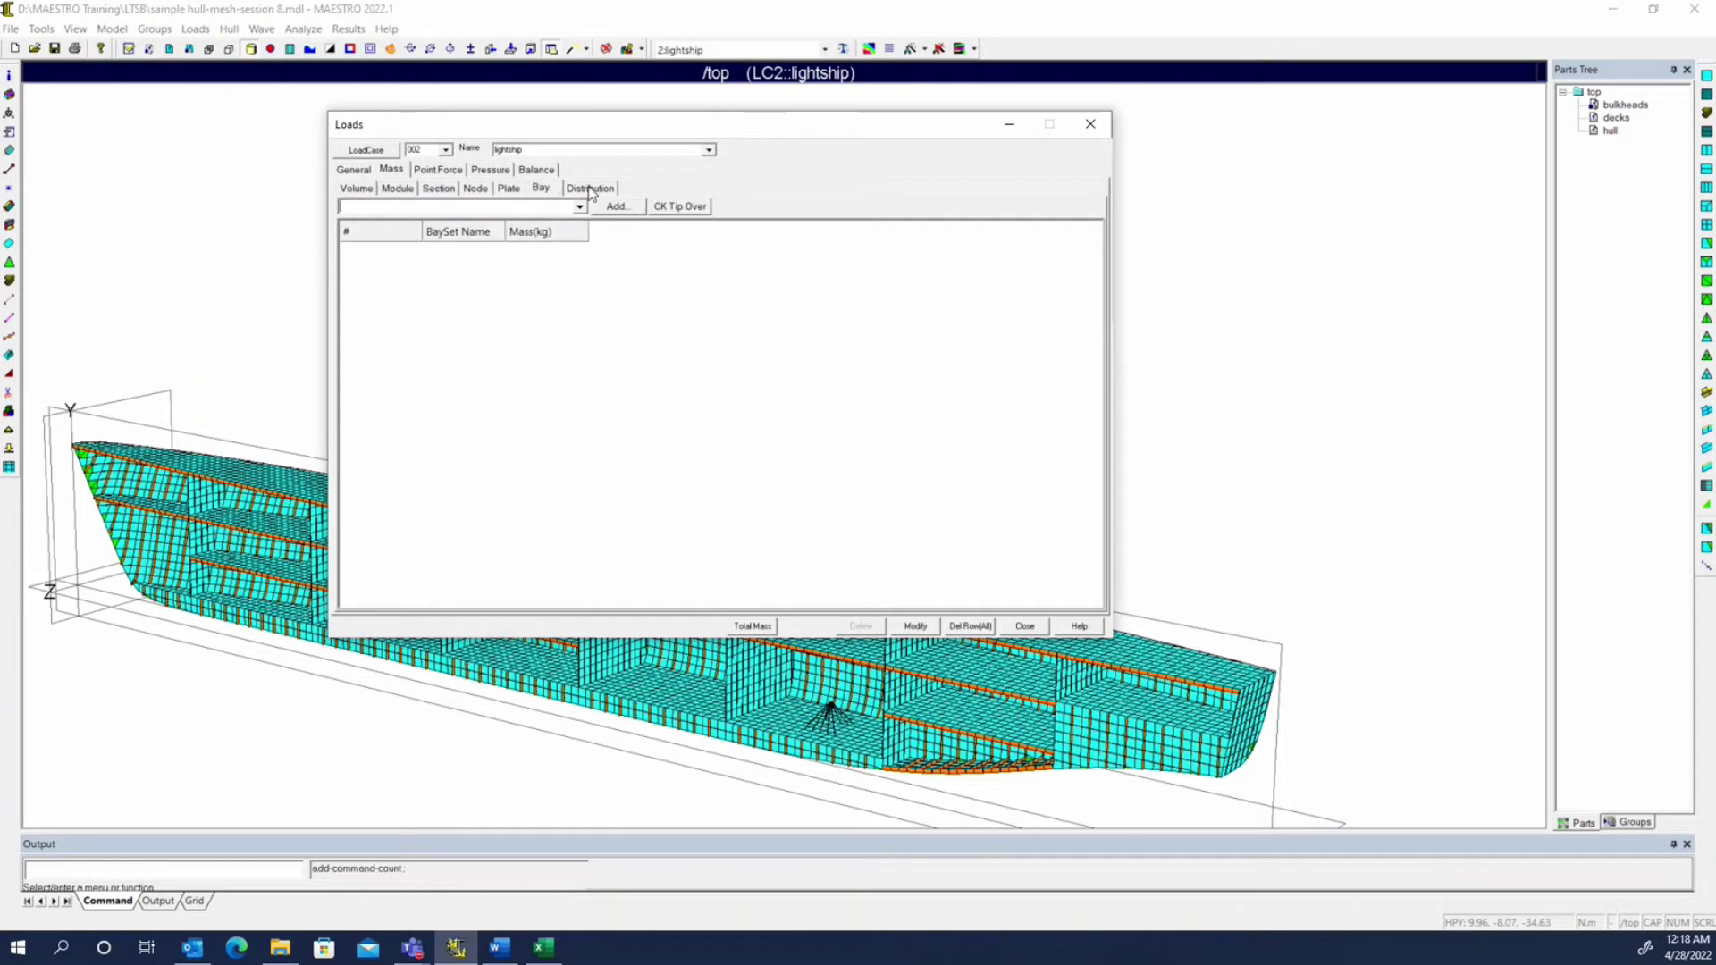
click(513, 190)
click(366, 188)
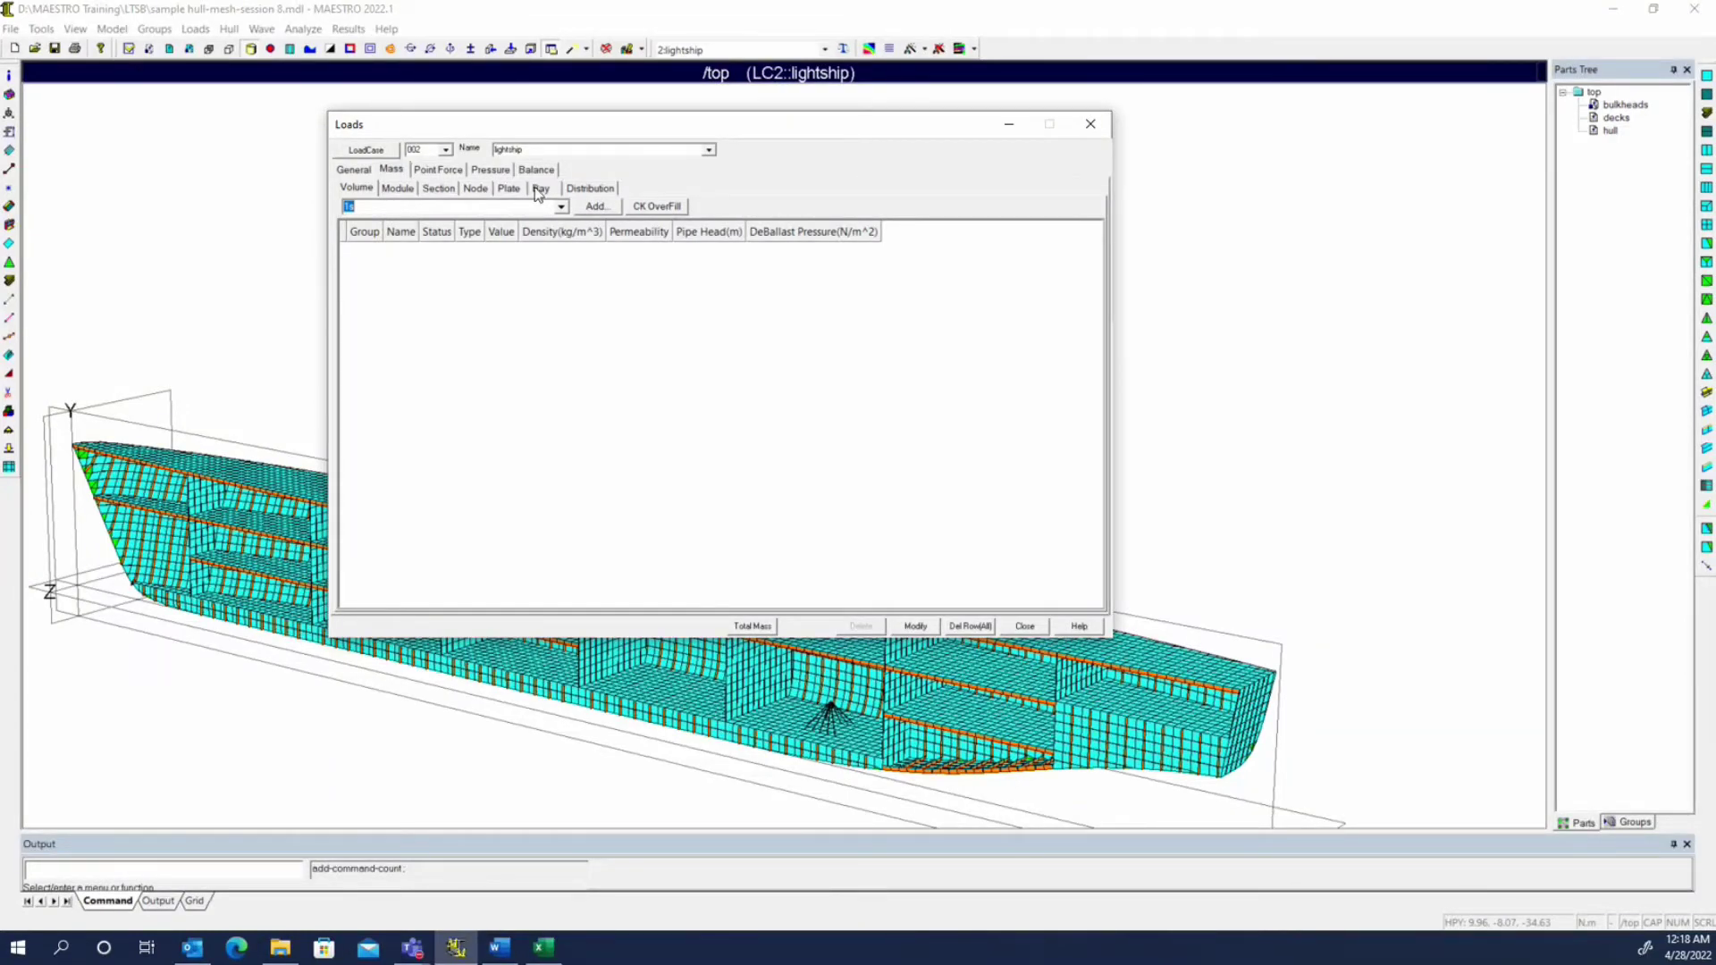
click(589, 188)
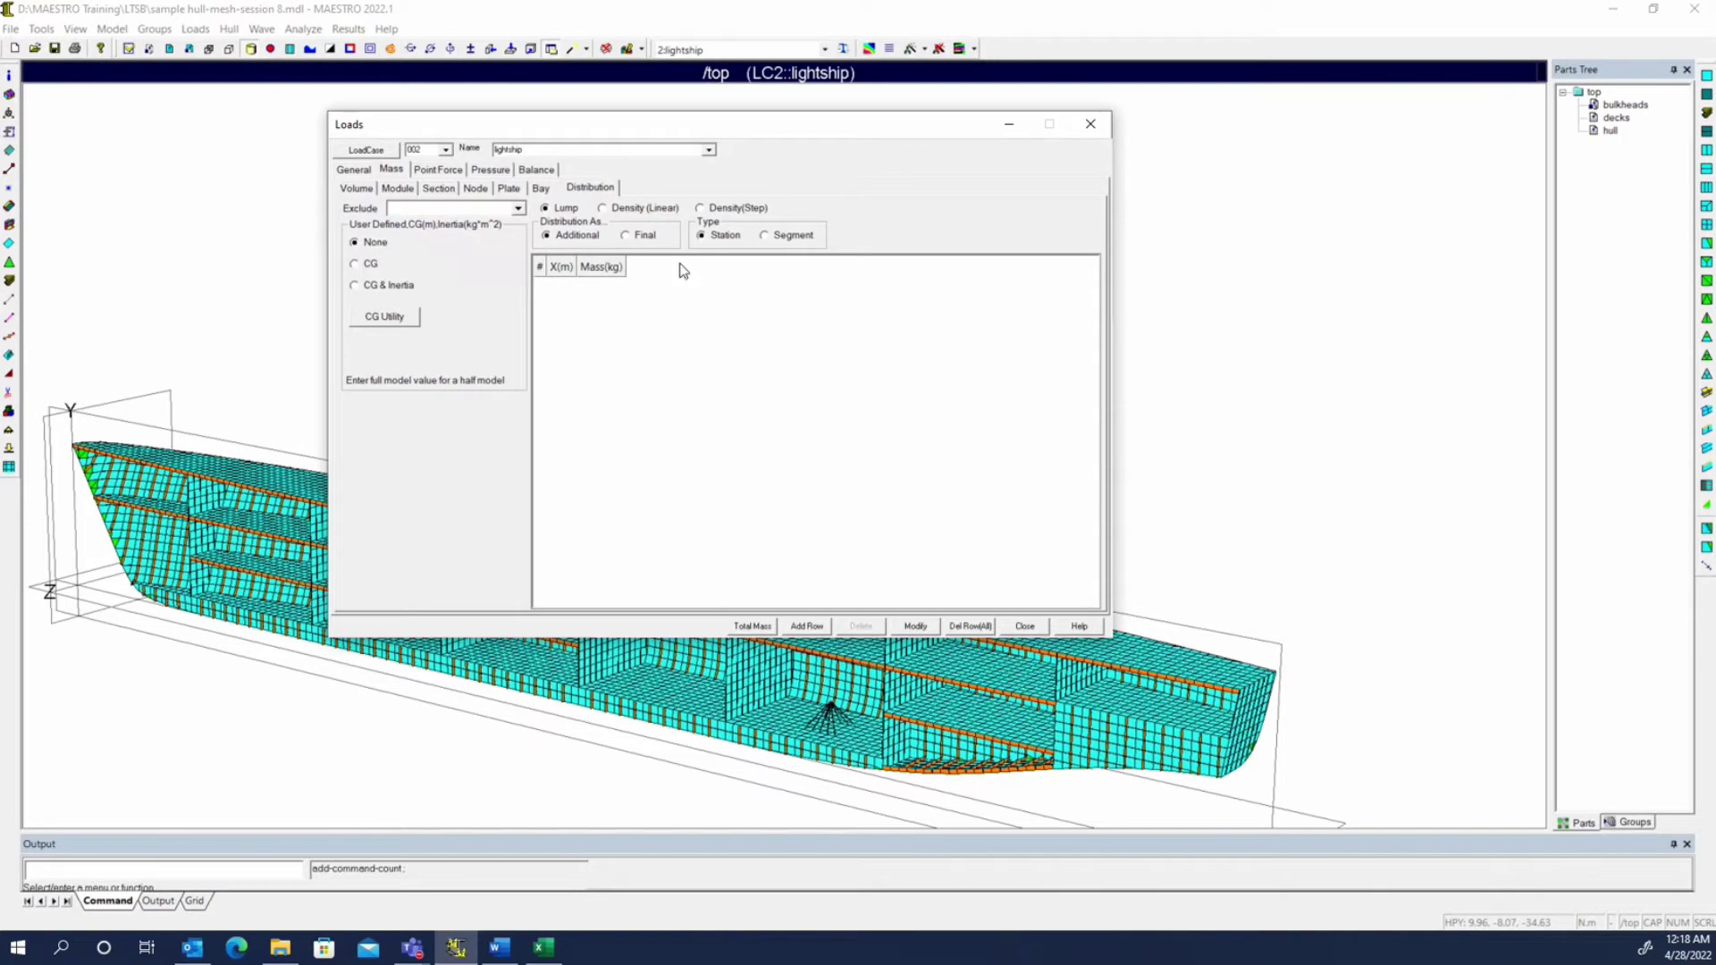
drag(630, 134, 966, 56)
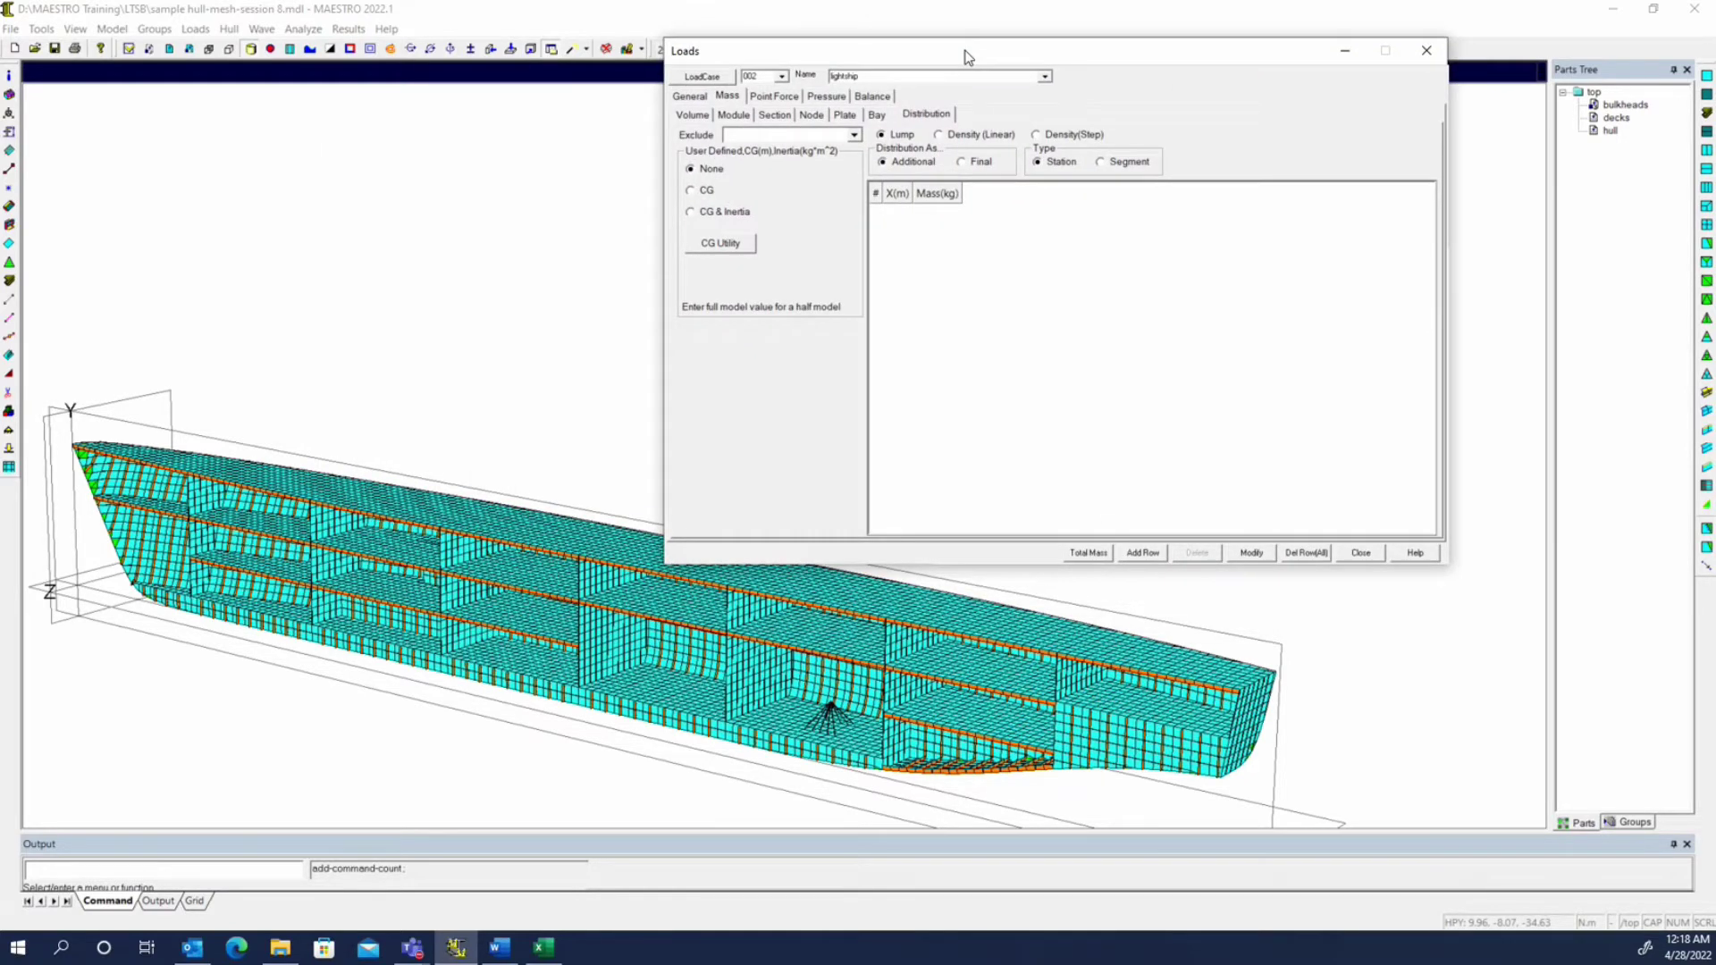
click(692, 115)
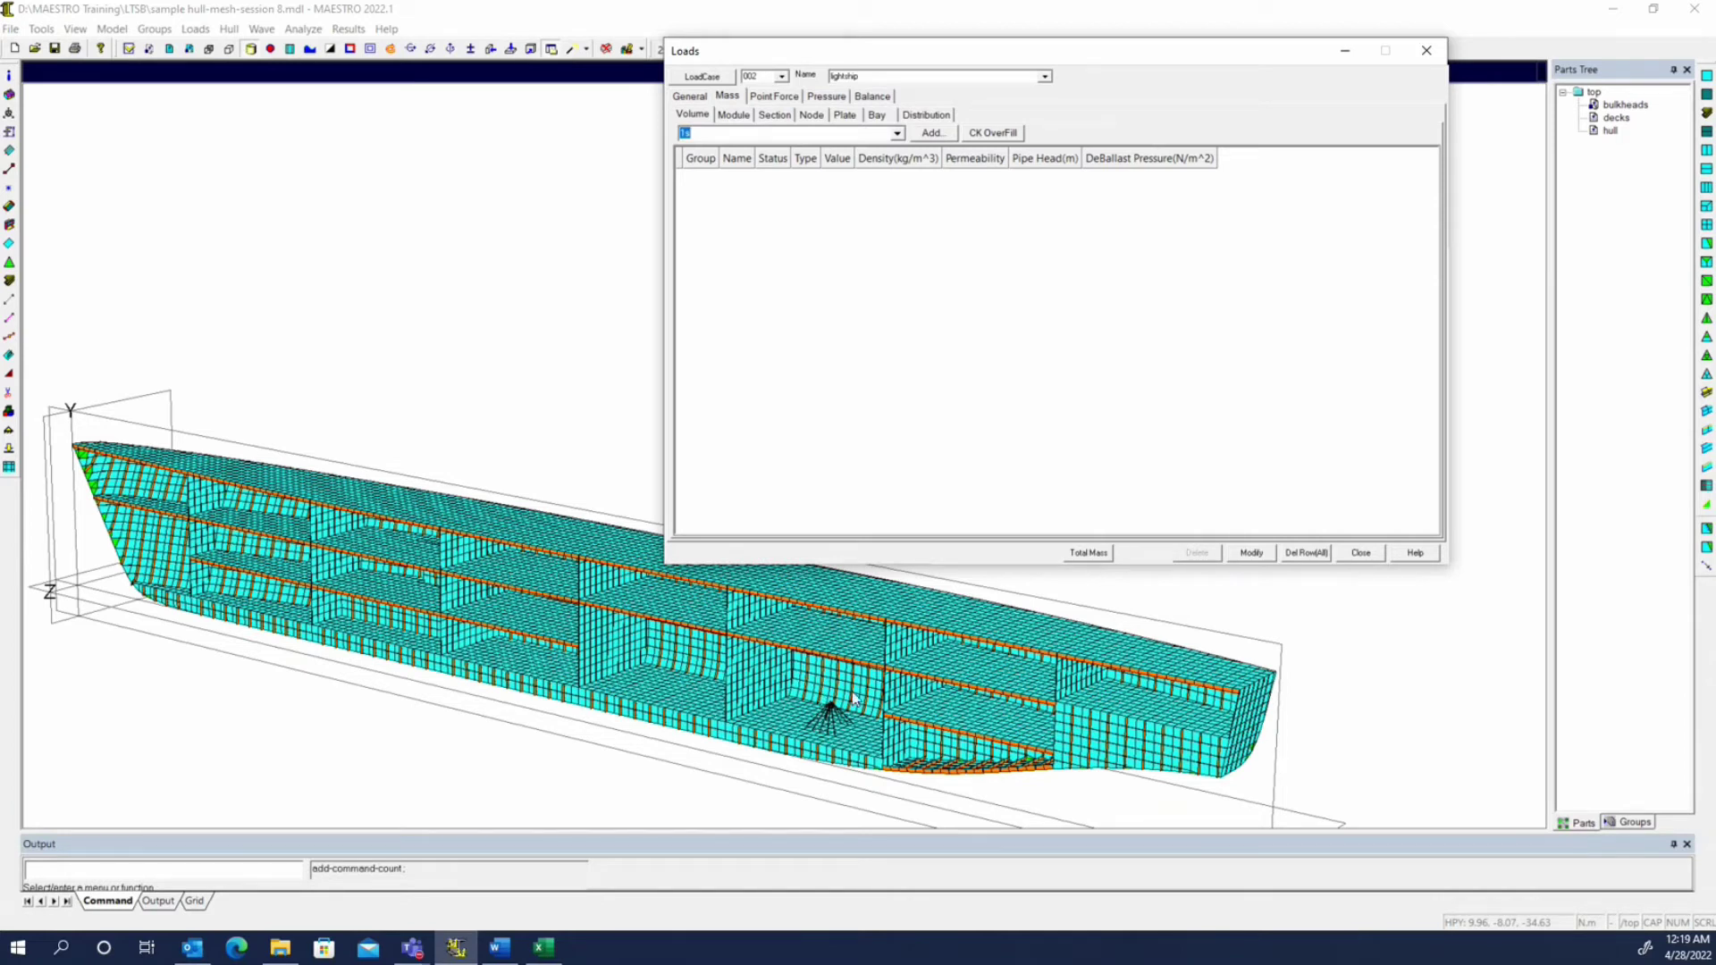
click(845, 116)
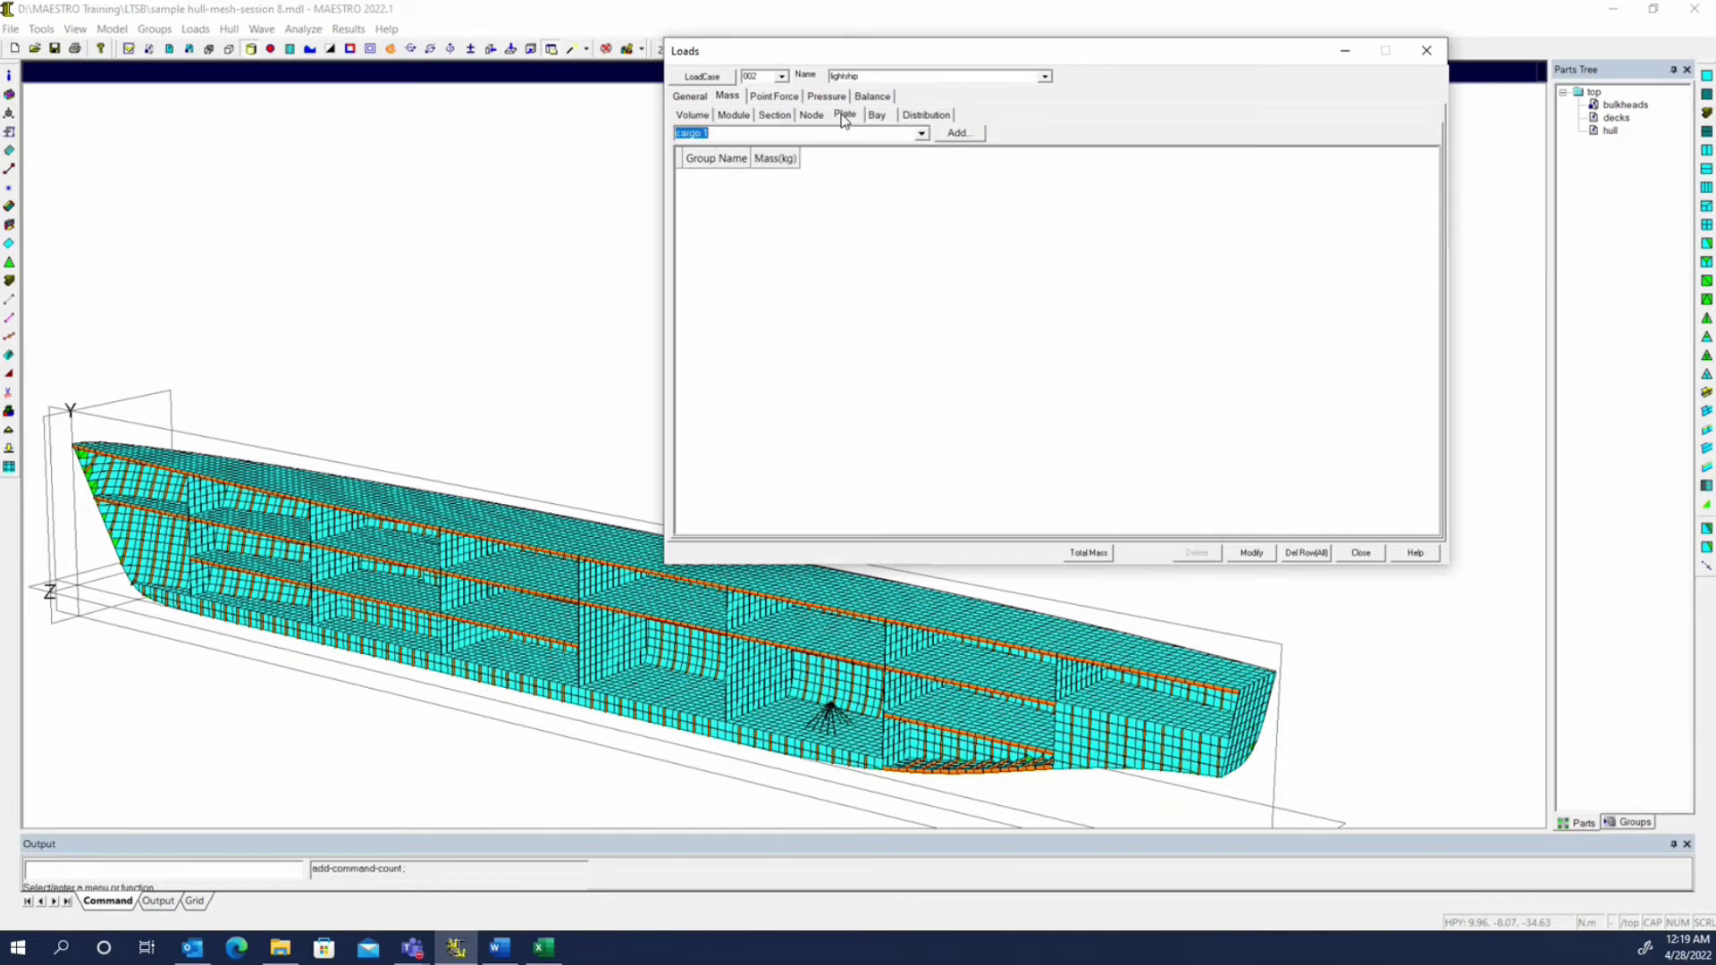
click(926, 114)
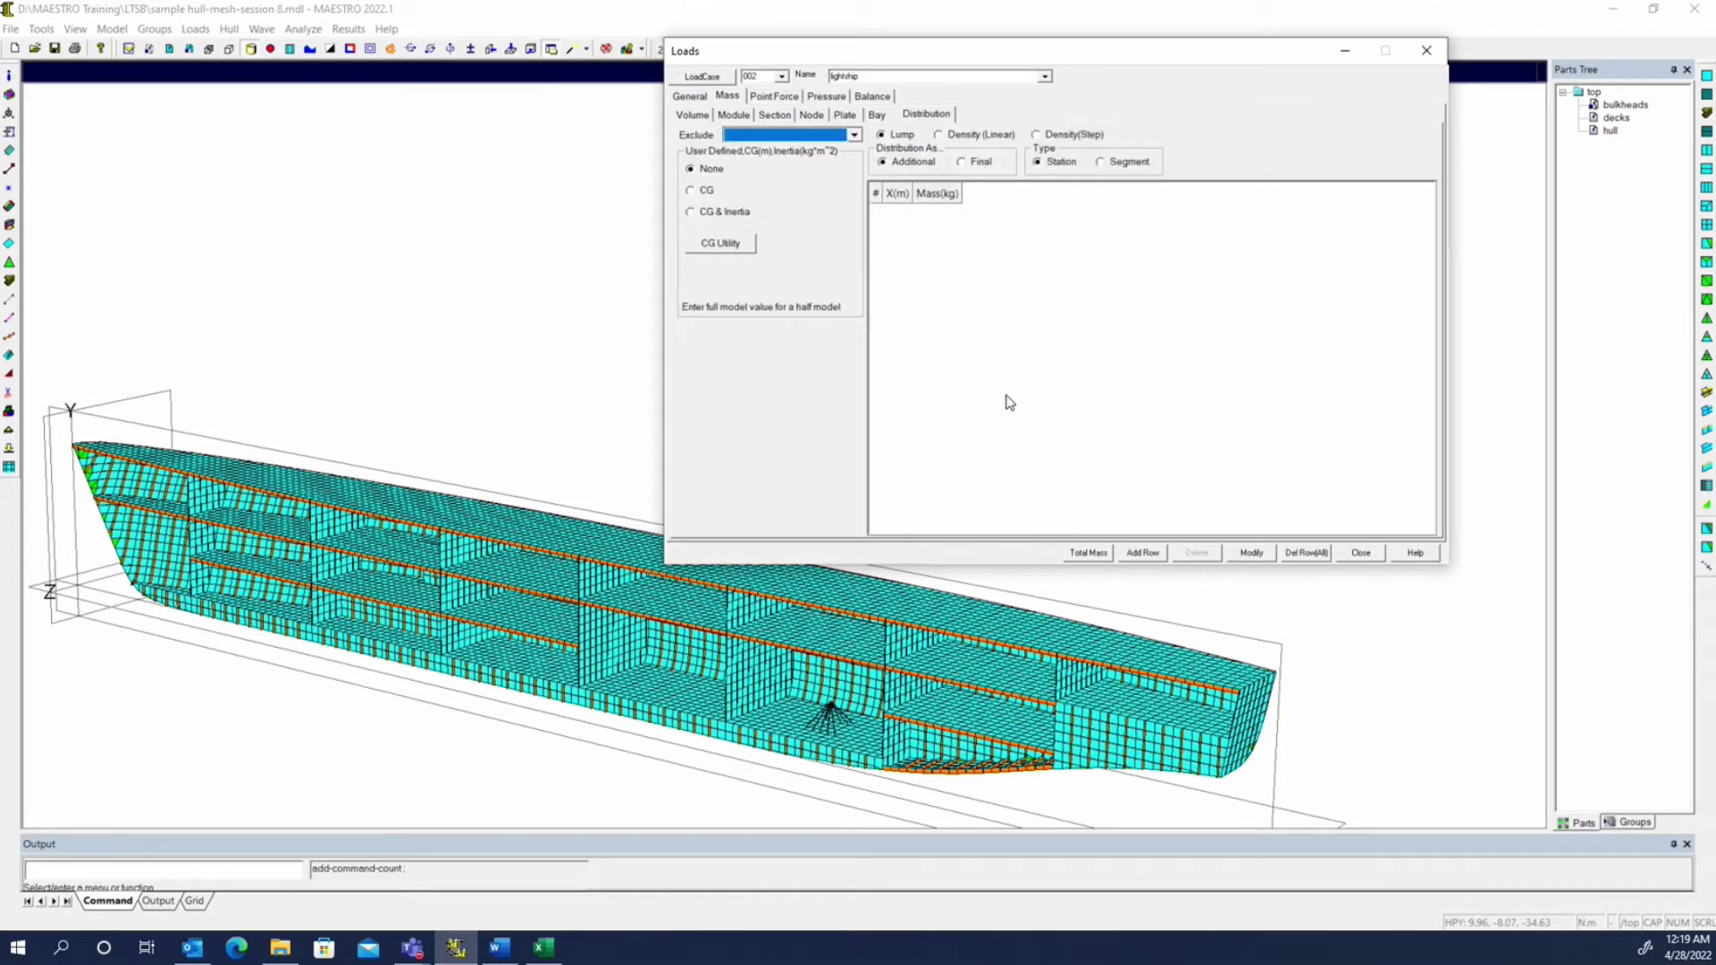
click(1360, 553)
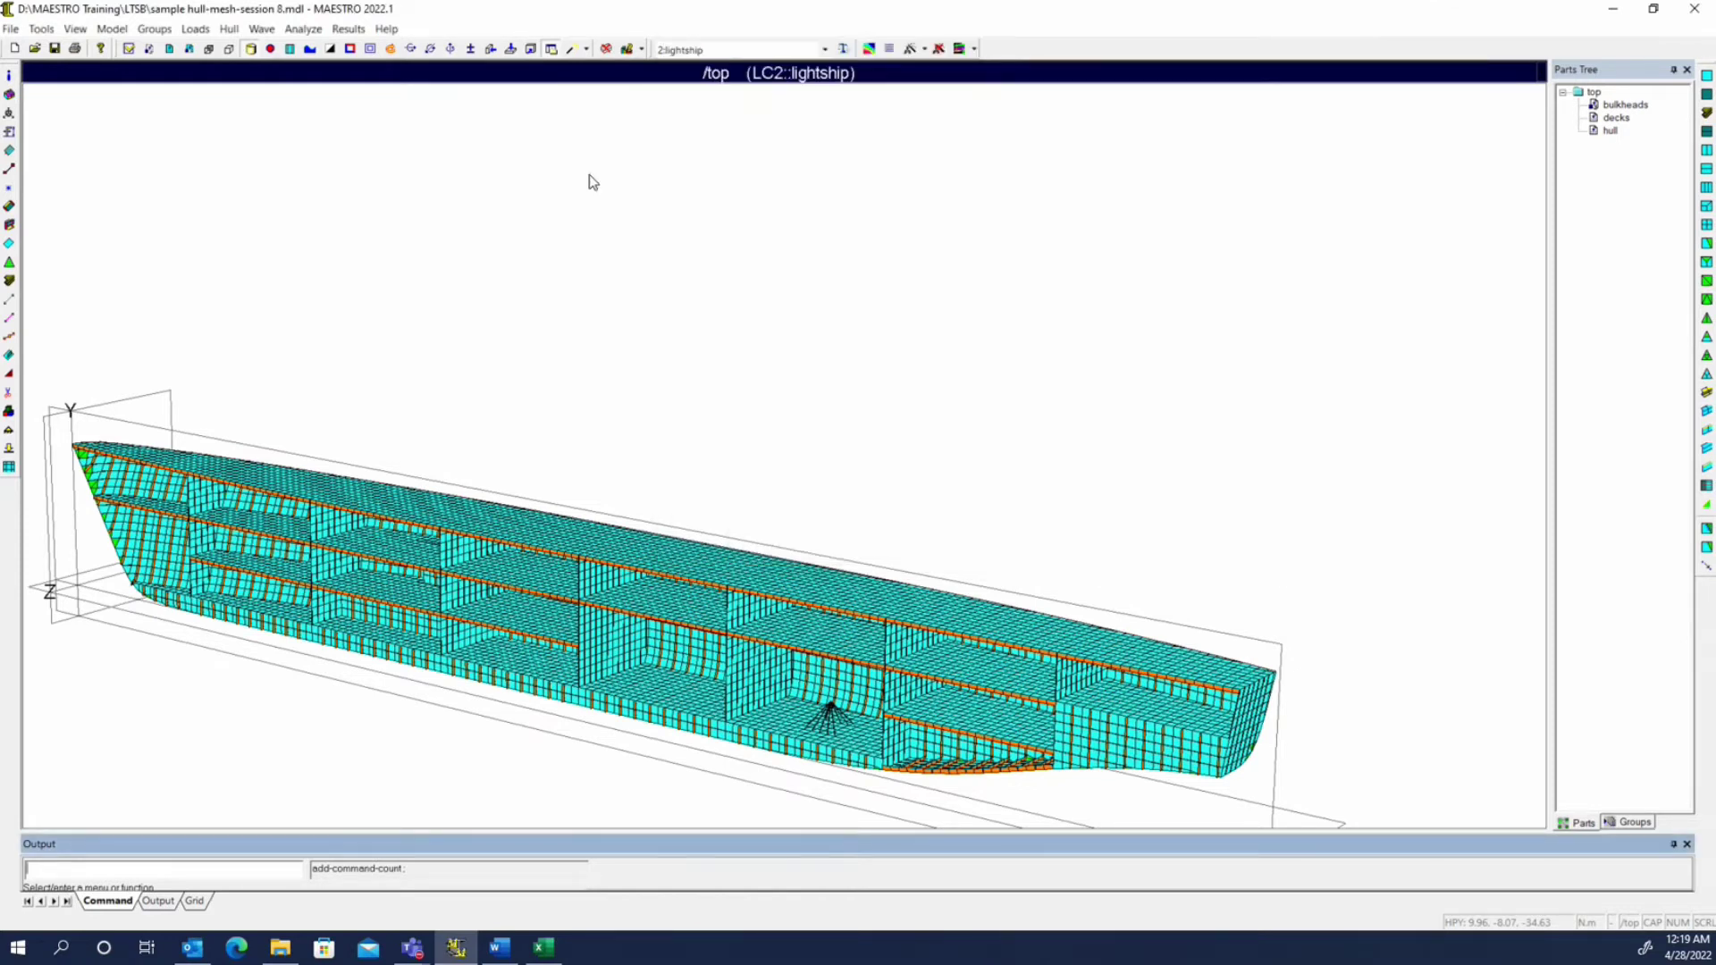
- Show the text output and display the gross weight distribution of the lightship load case
click(162, 902)
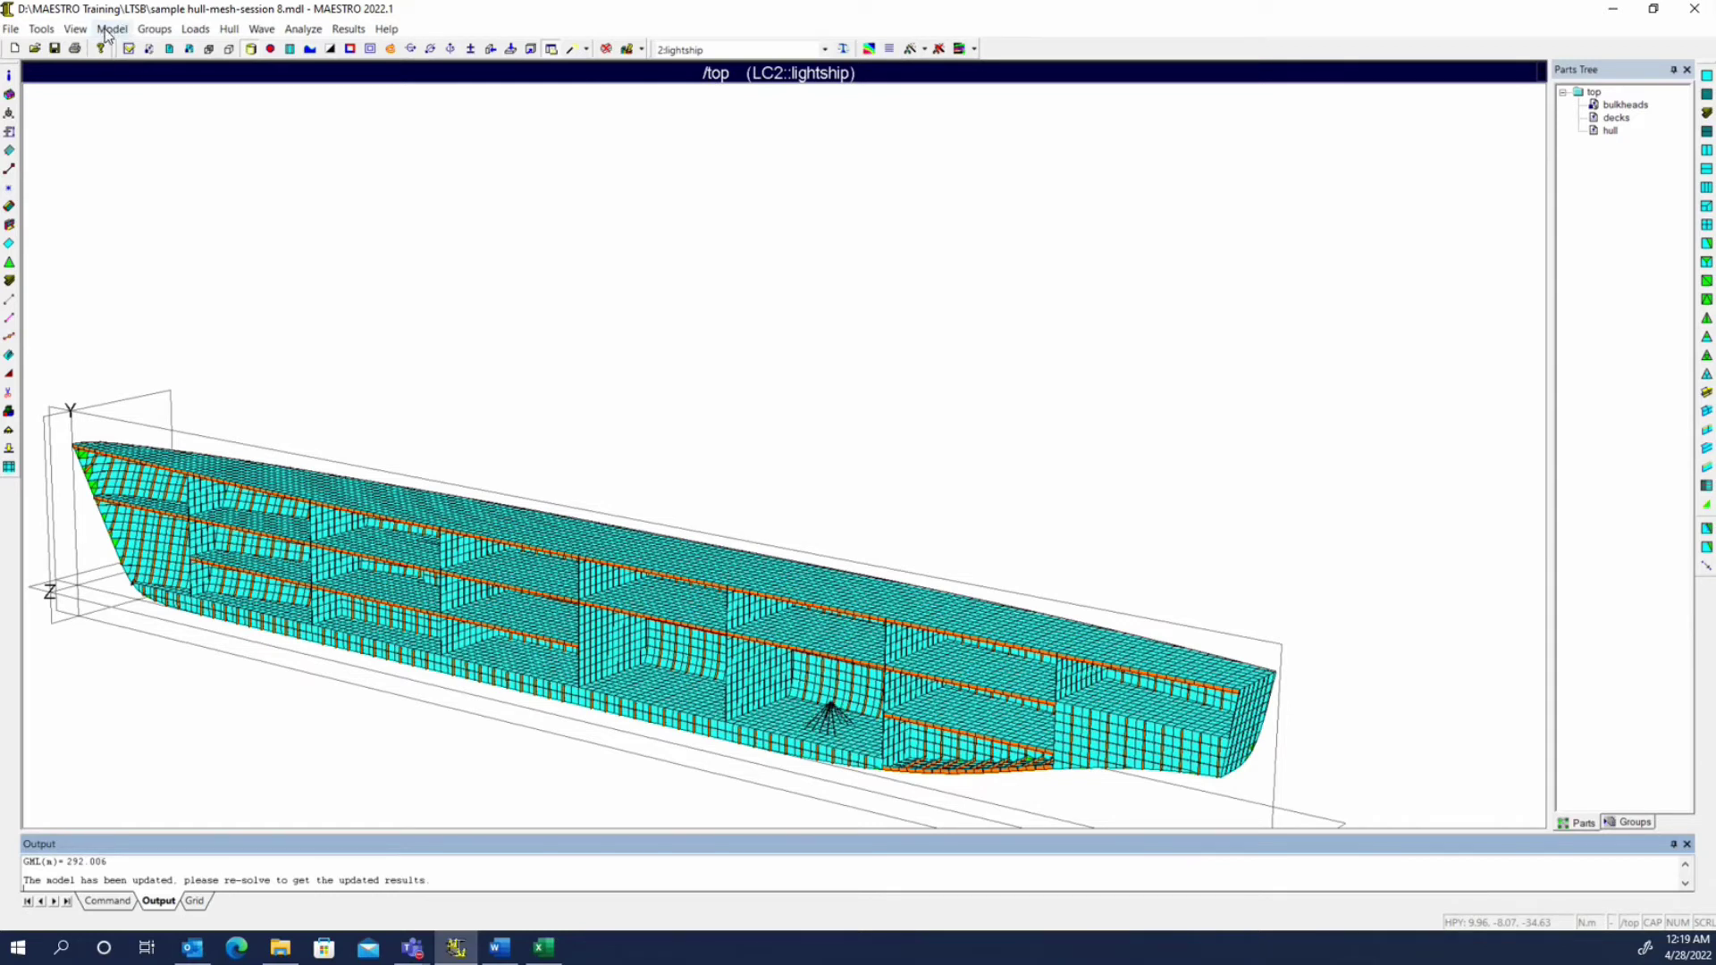
click(154, 29)
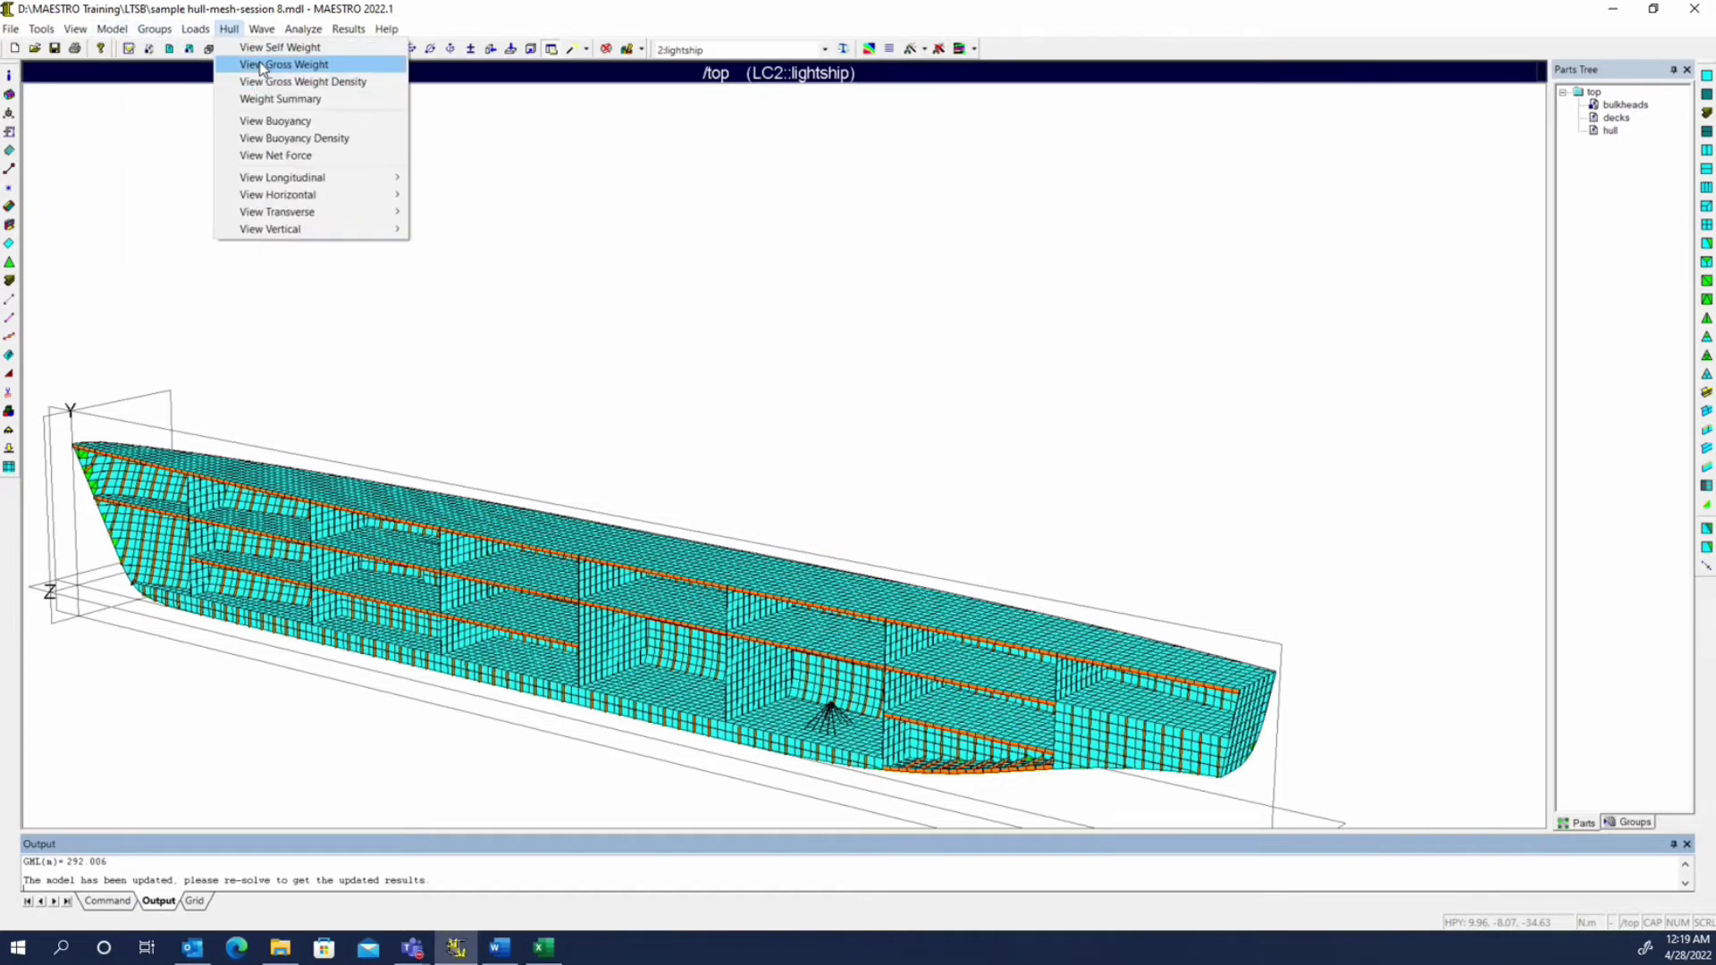
click(259, 62)
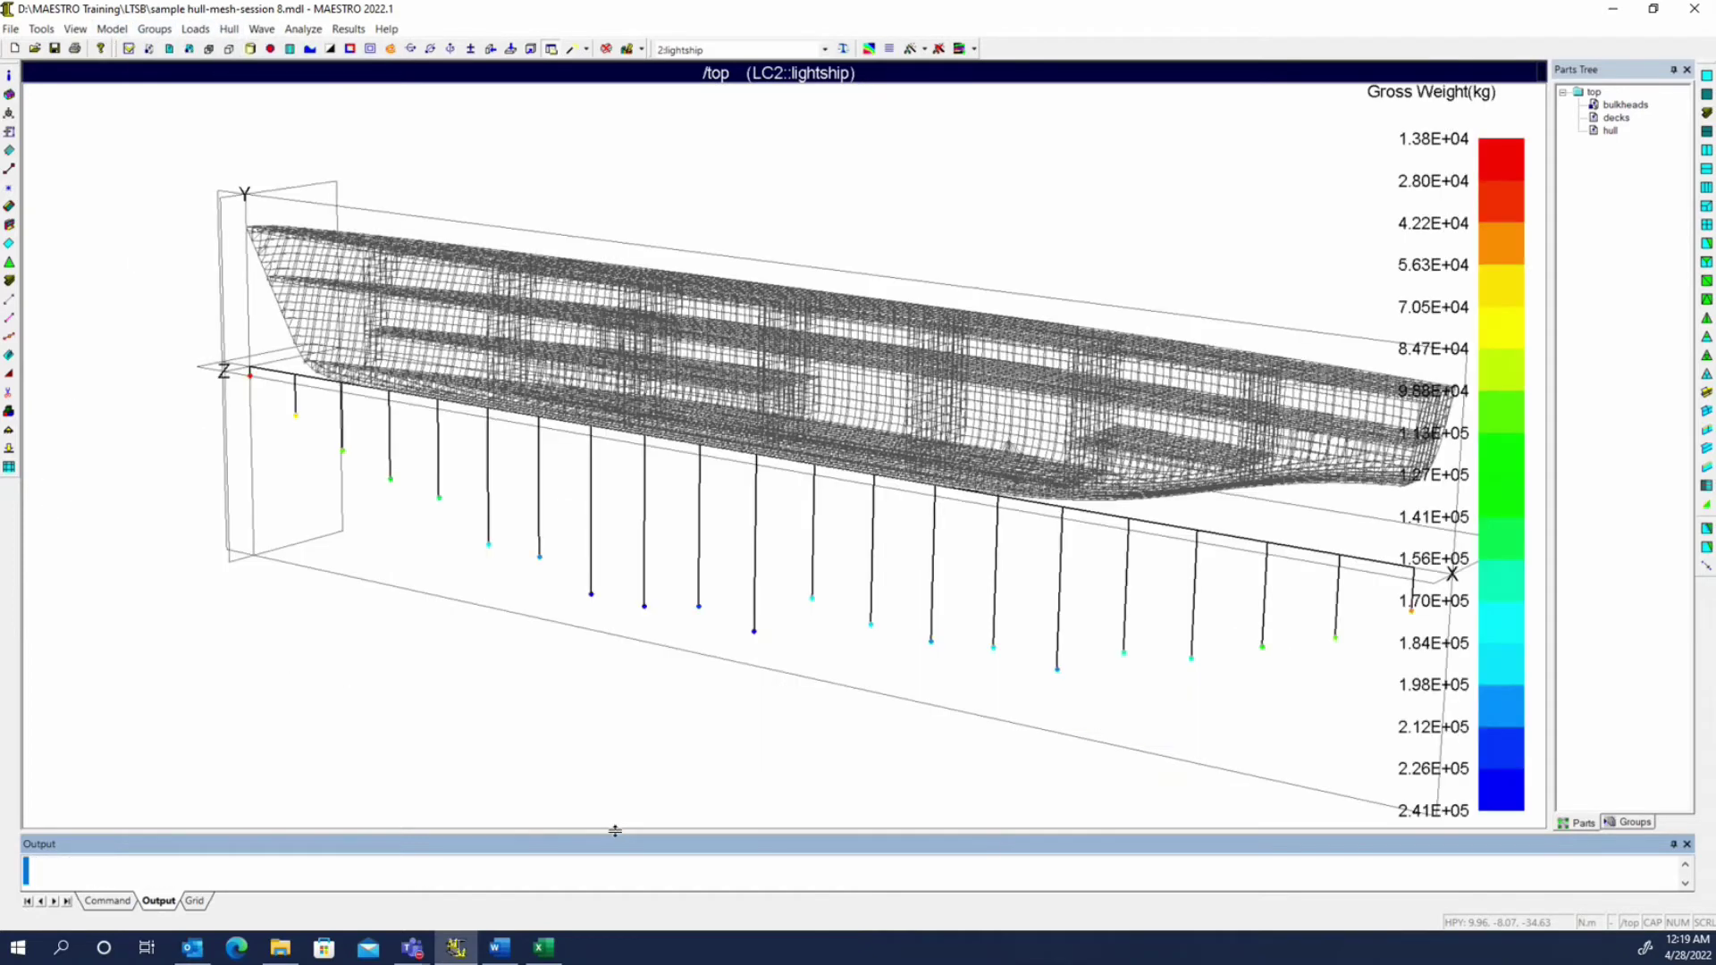
- Enlarge the Output pane and copy the lightship gross weight table with its Station, X(m) and Weight(kg) columns for stations 0 to 20
drag(608, 832, 601, 539)
drag(67, 716, 259, 885)
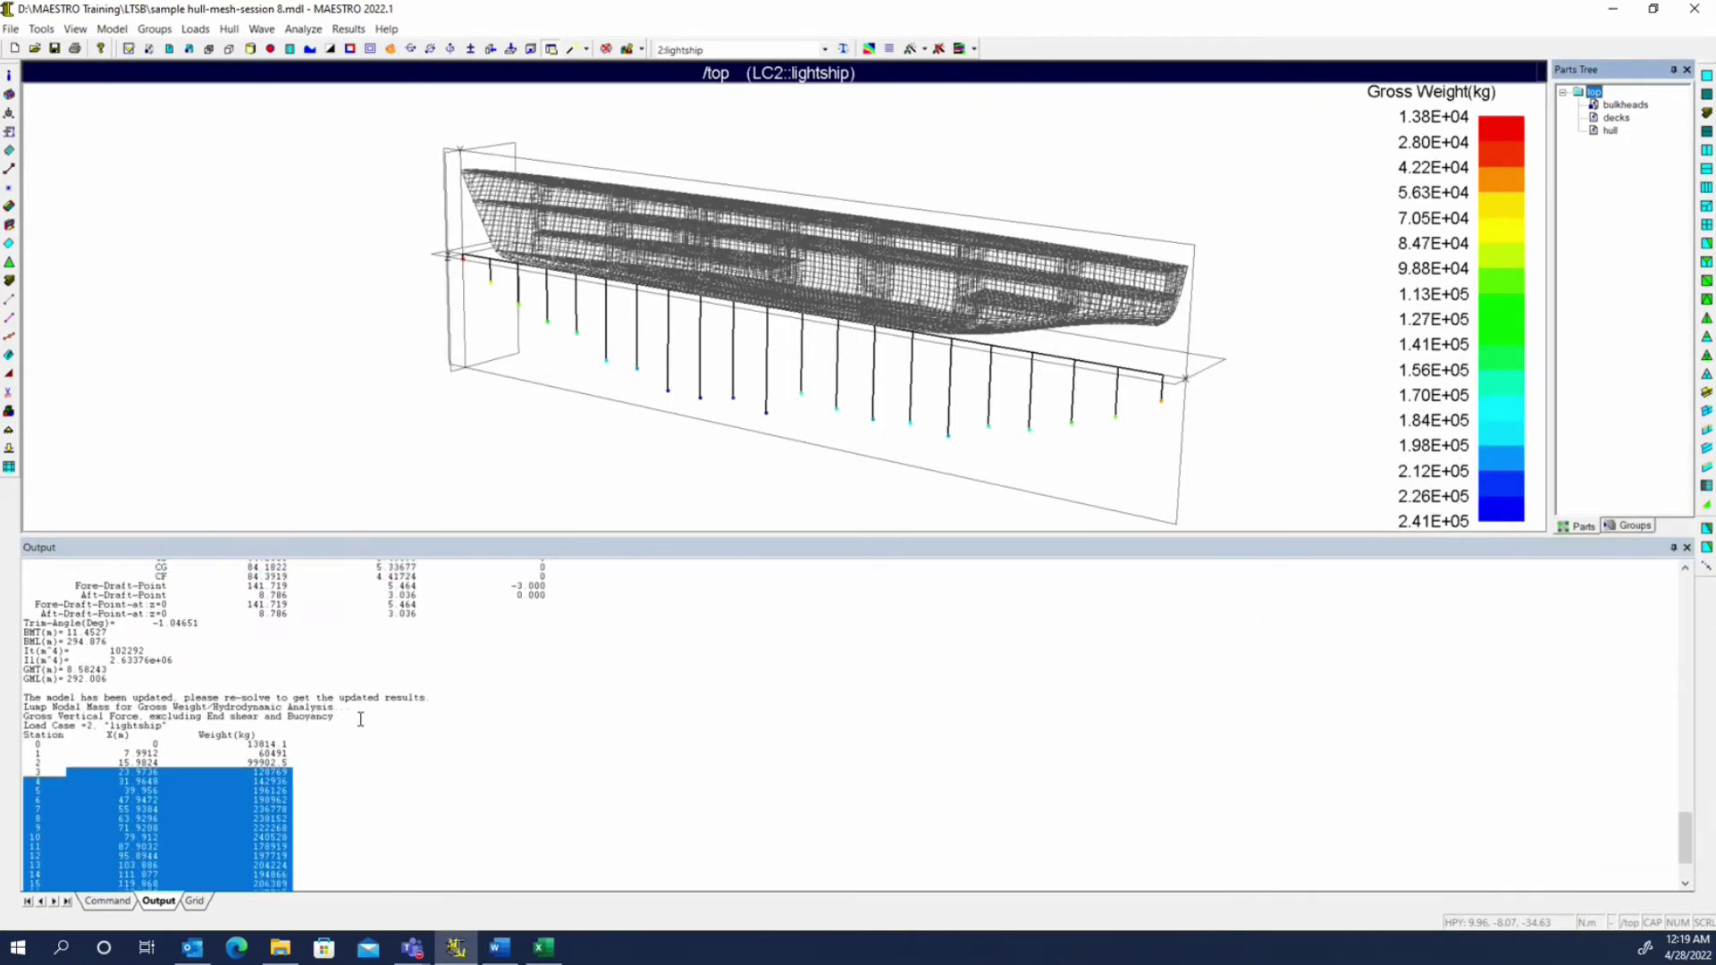
scroll(282, 819, down, 1)
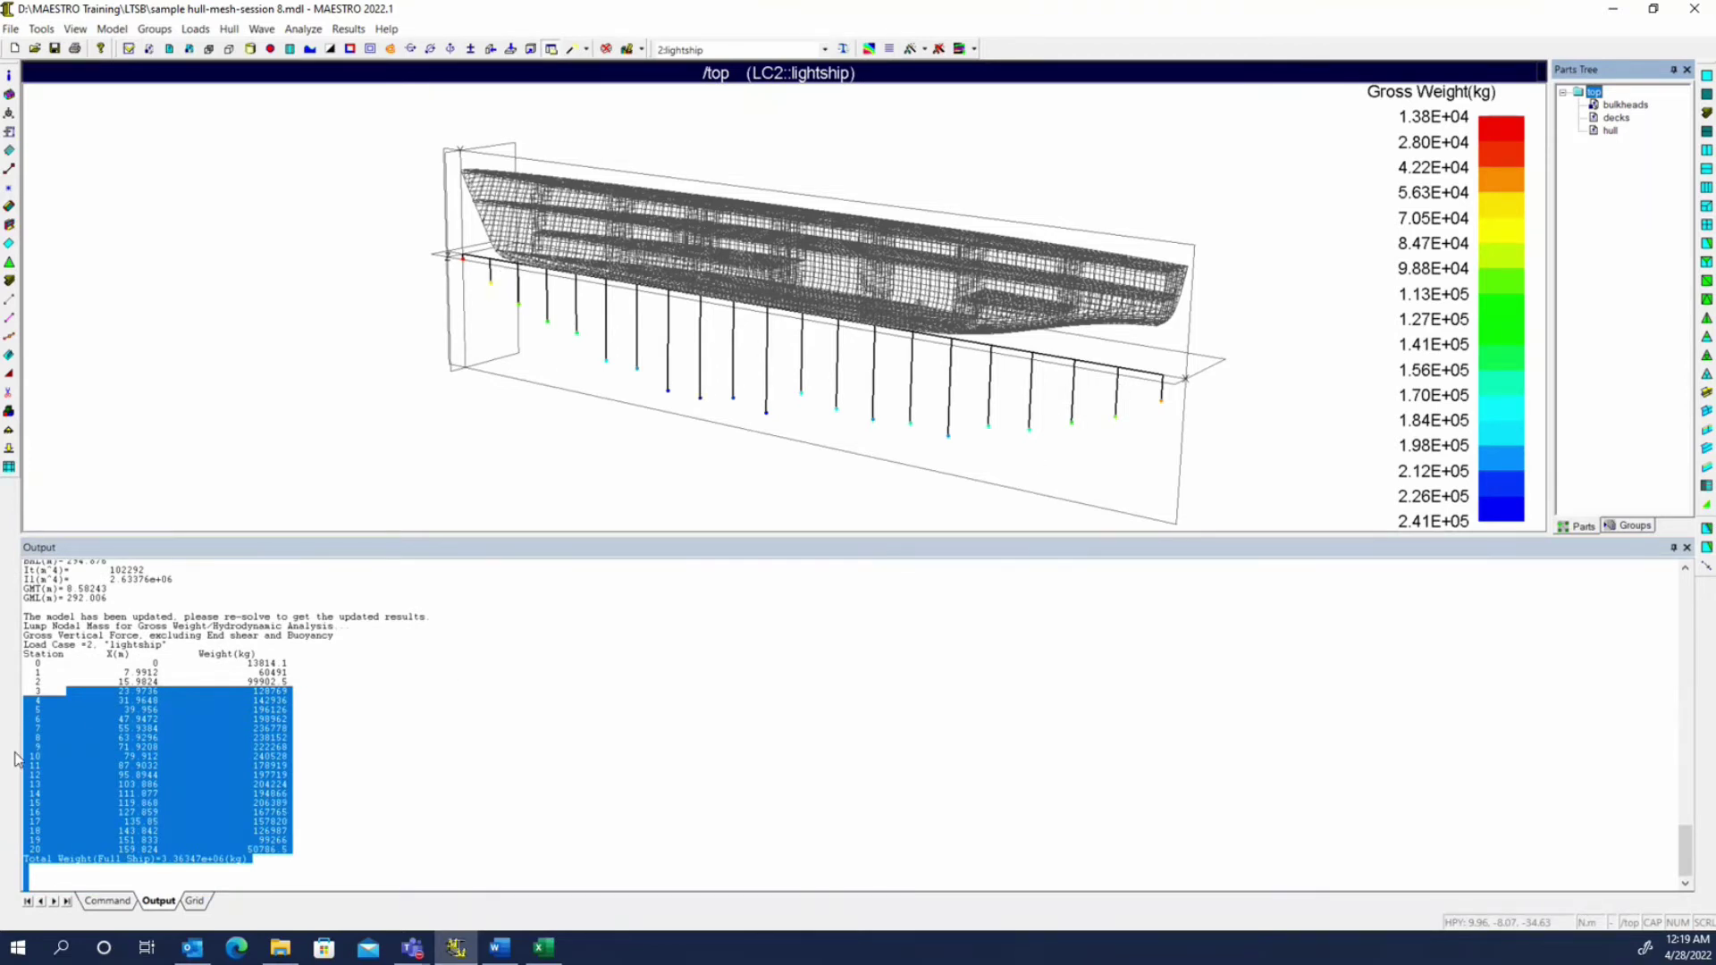
click(95, 708)
drag(25, 654, 327, 850)
right_click(154, 715)
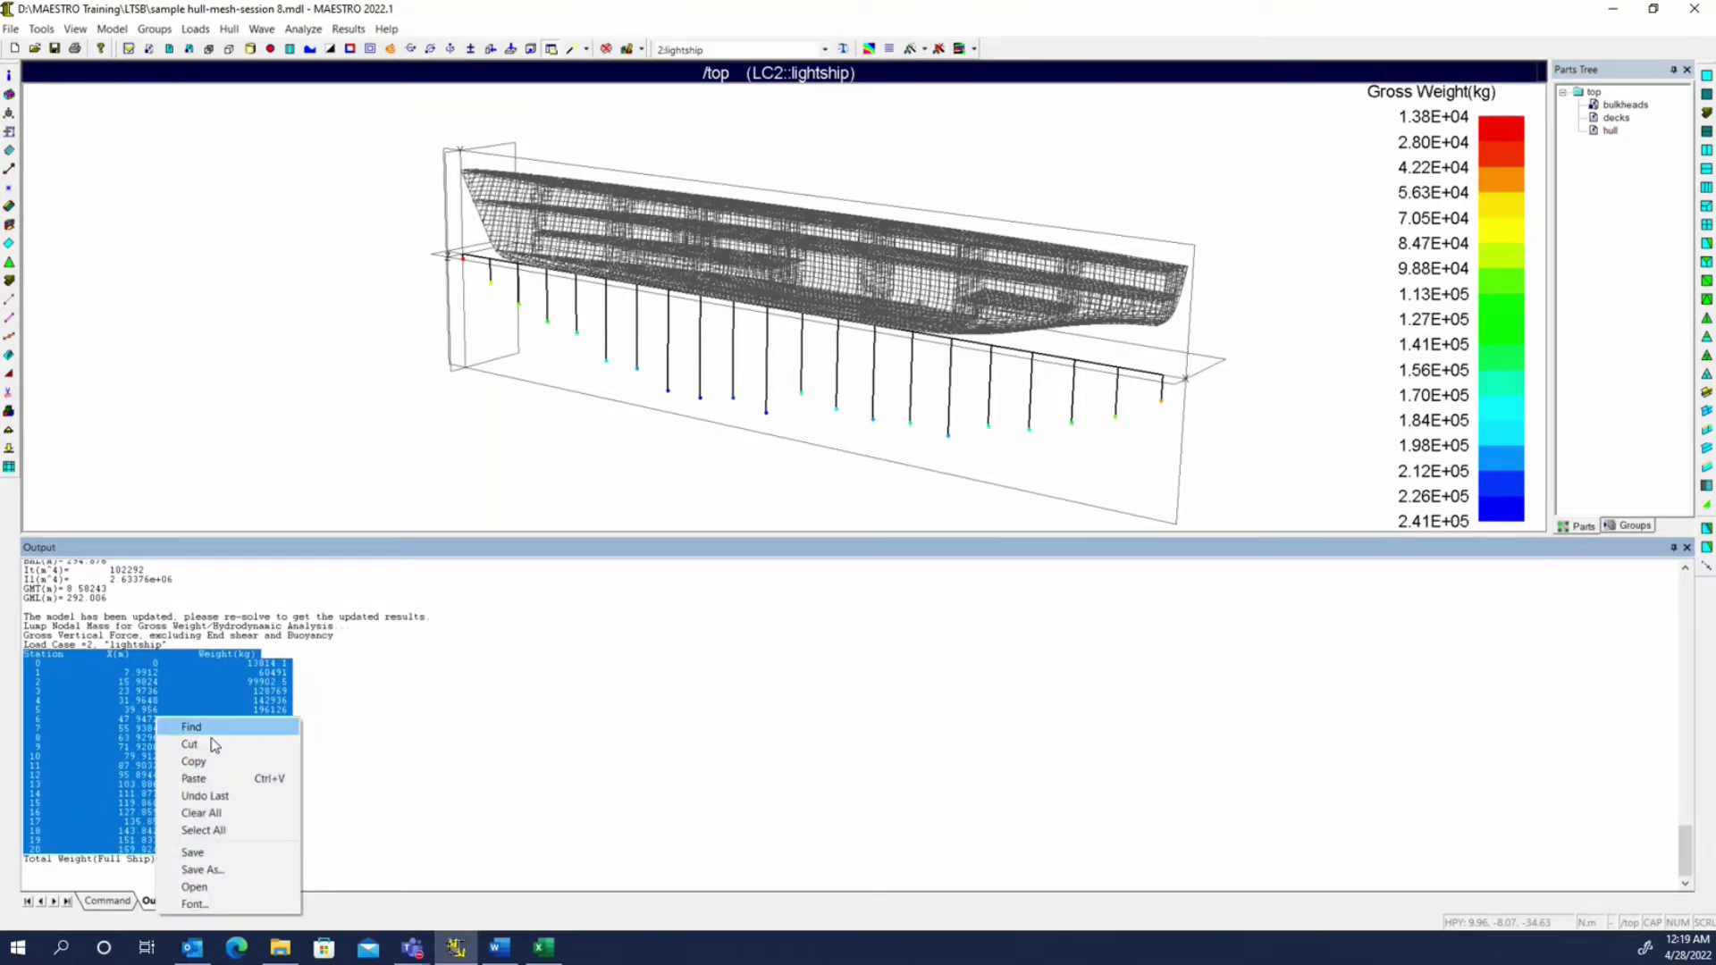
click(222, 765)
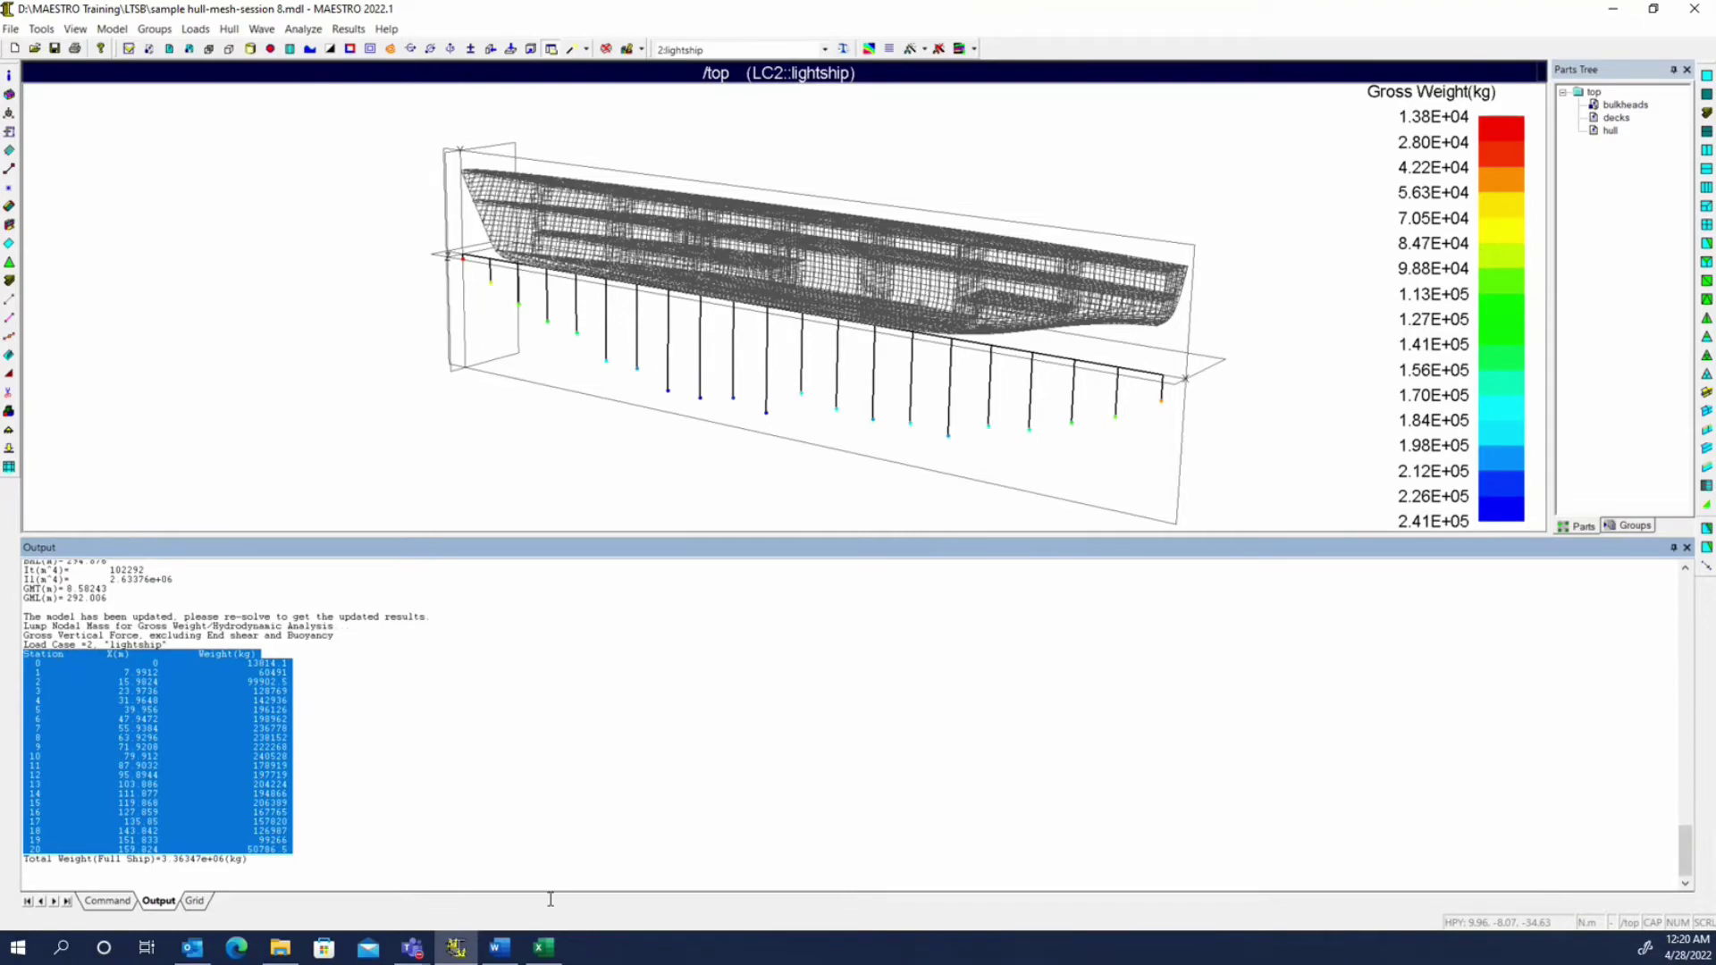
- Switch to Excel, add a new worksheet to Book1, try pasting the copied data at cell A2, and undo the paste
click(552, 955)
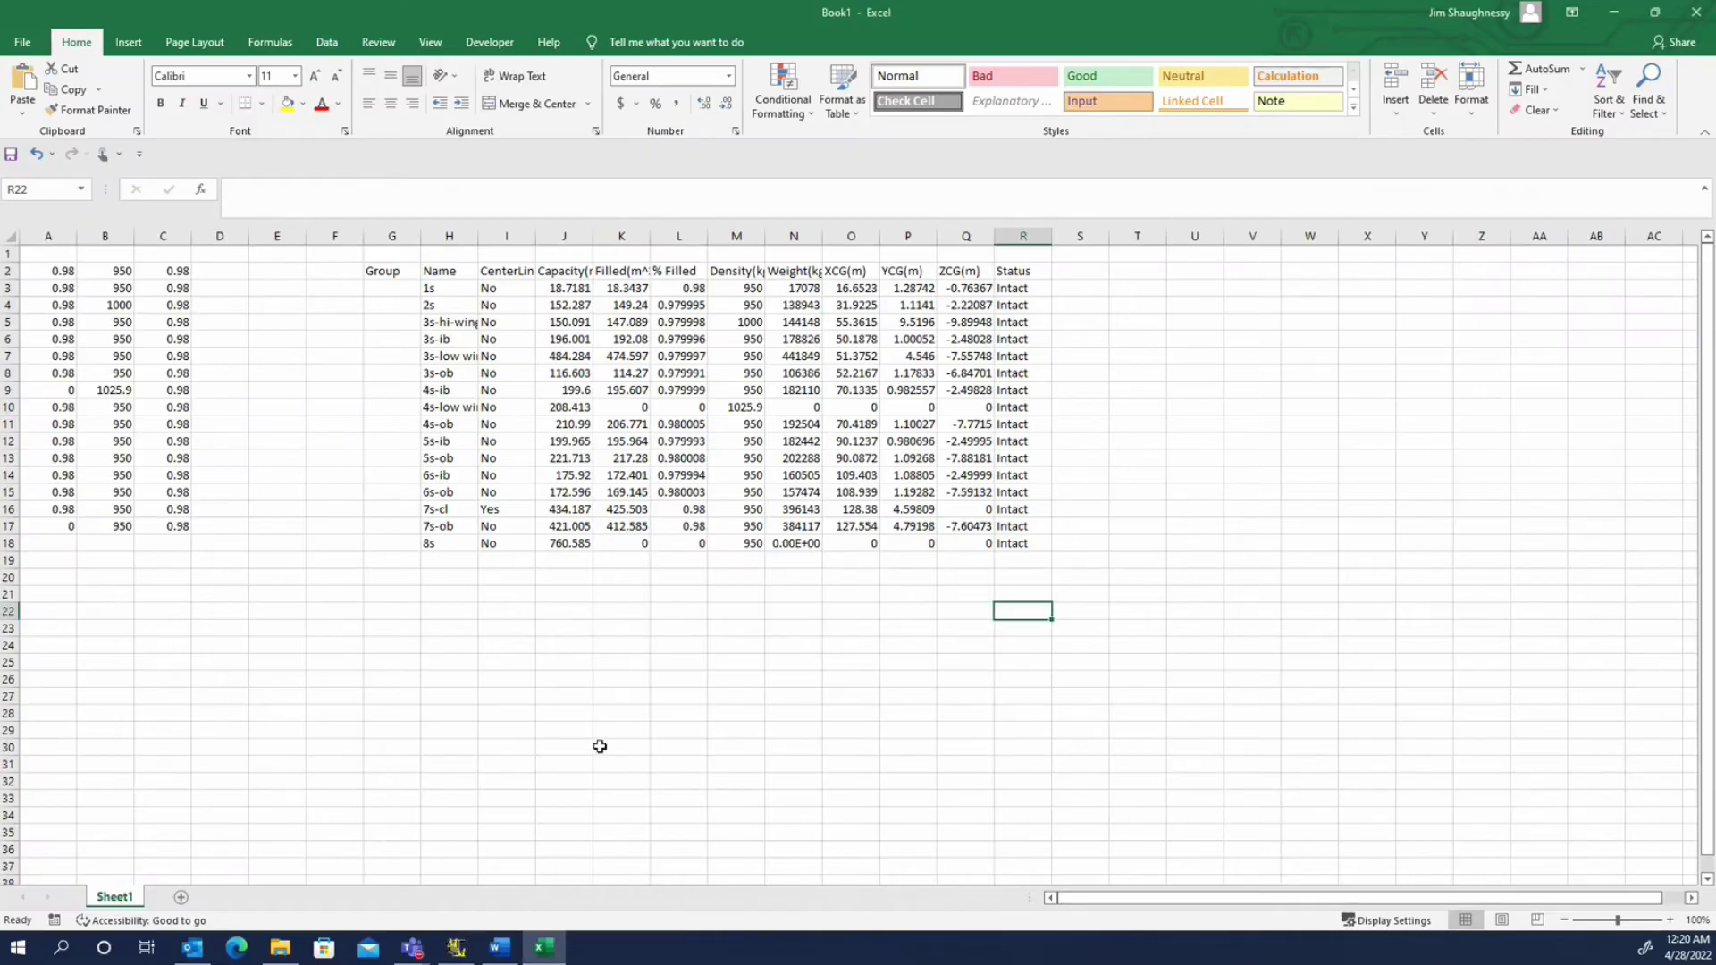
click(185, 897)
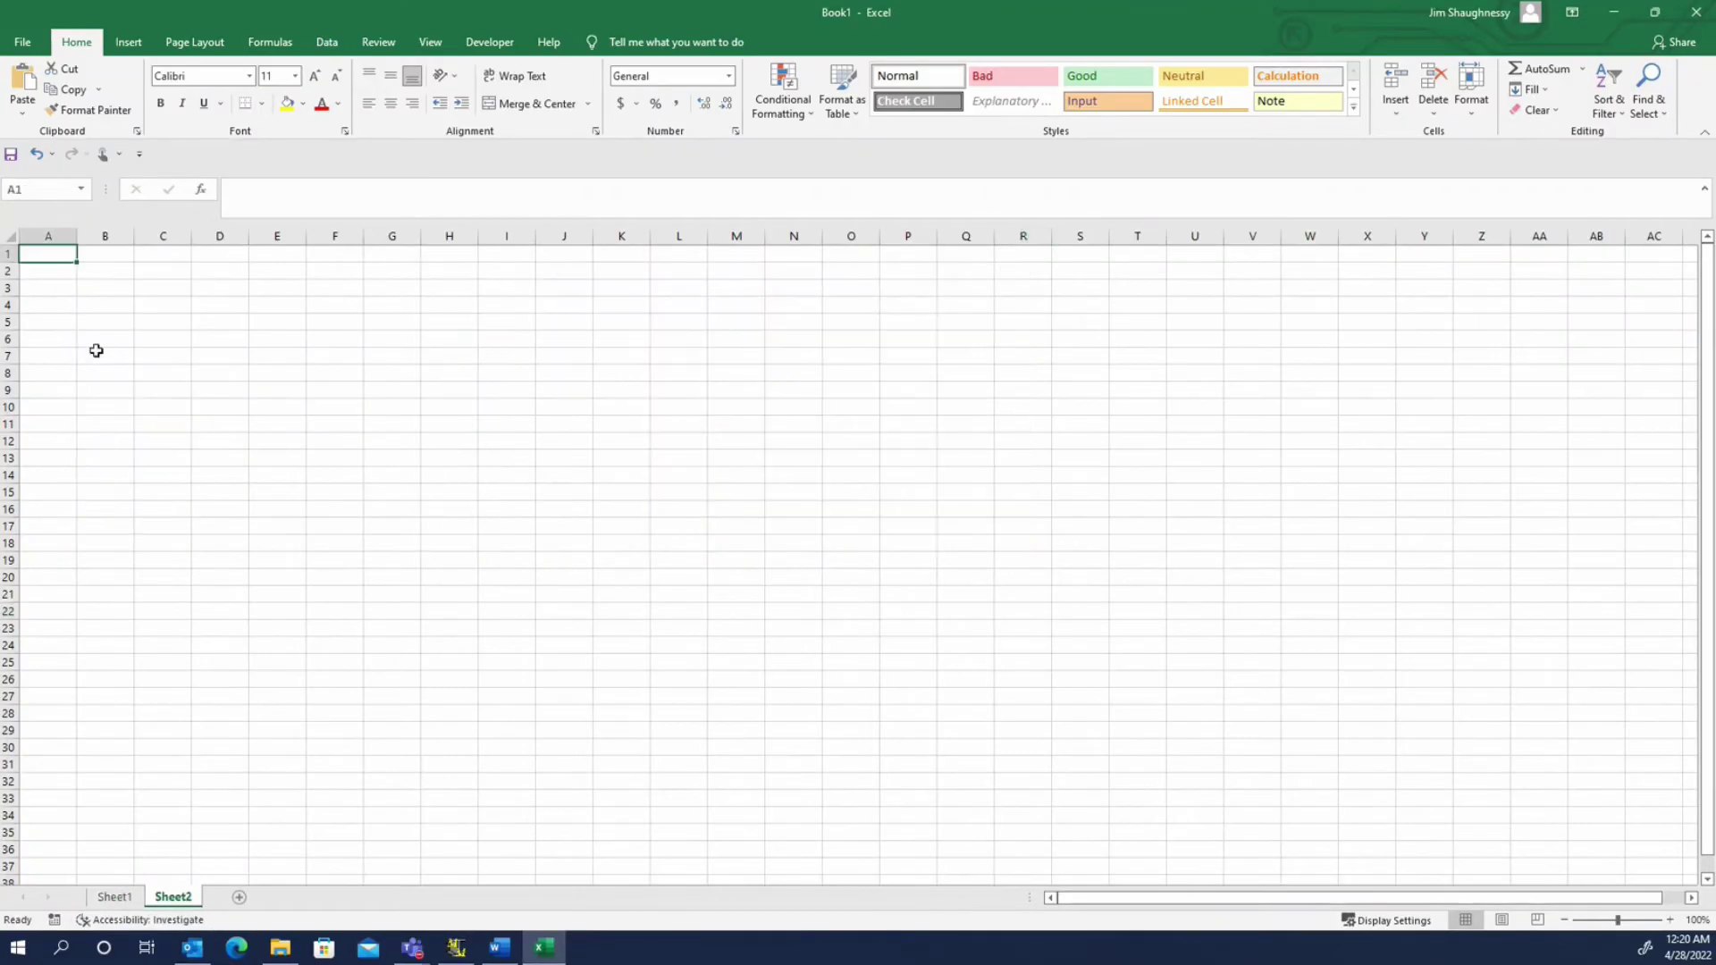
click(54, 274)
key(ctrl+v)
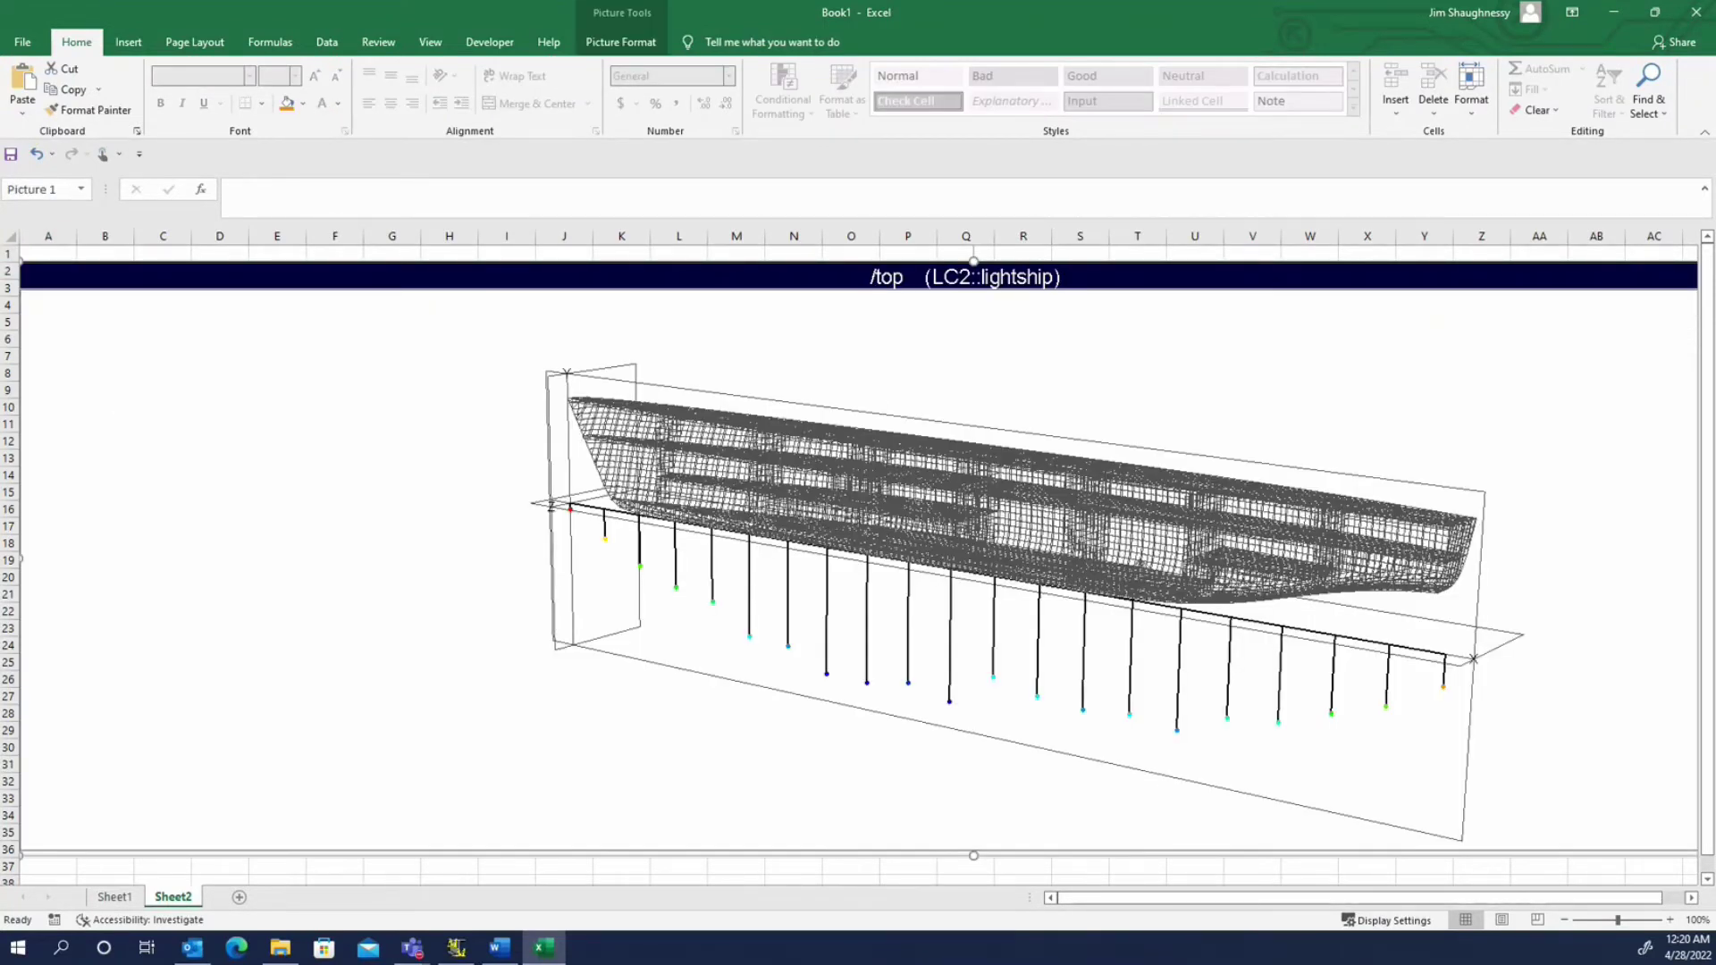
key(ctrl+z)
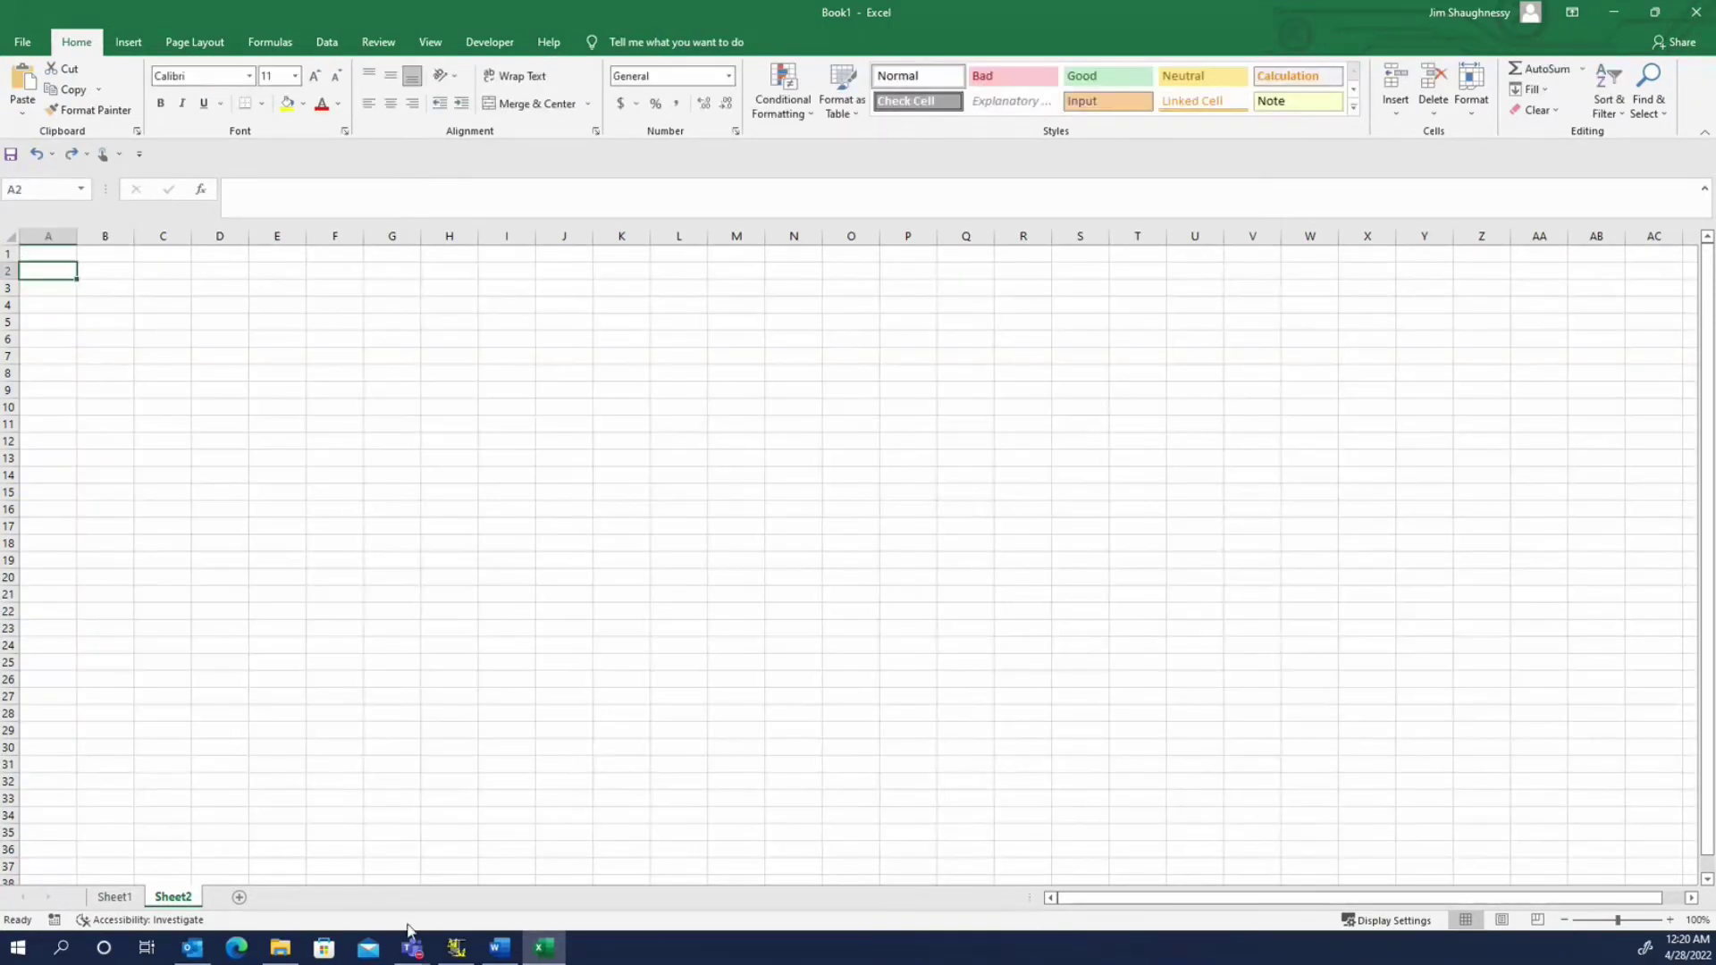
- Switch back to MAESTRO, copy the selected station weight table again, and paste it into Excel's Sheet2 at cell A2
click(456, 947)
right_click(193, 716)
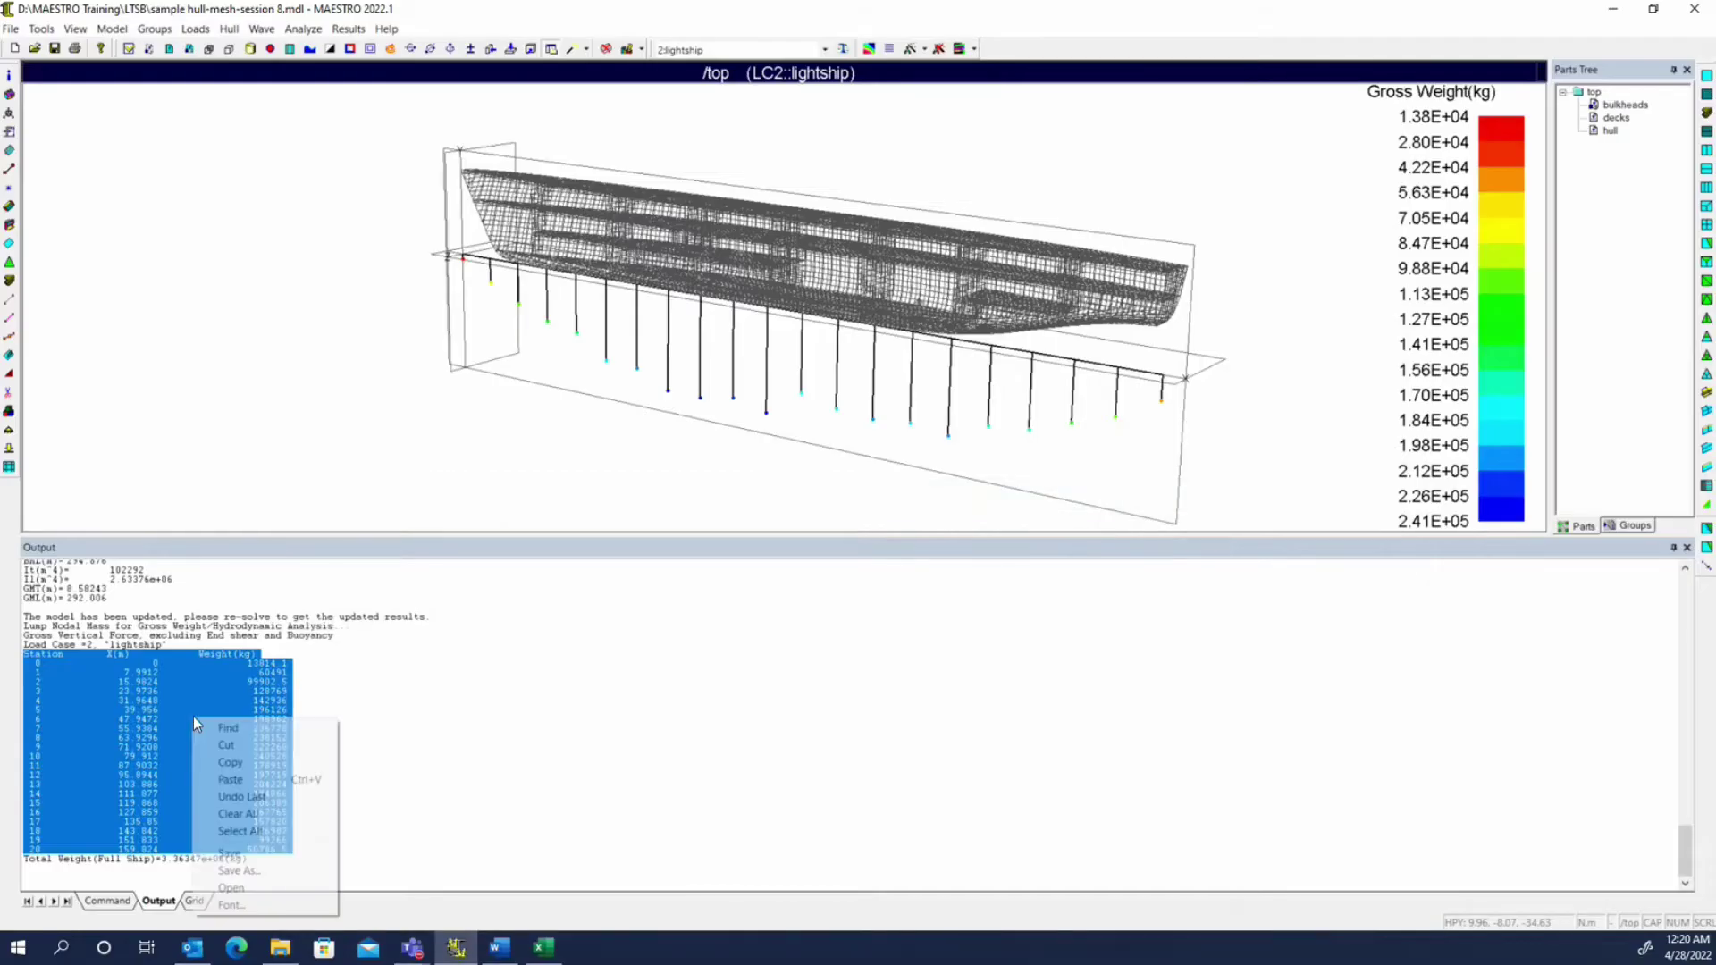
click(250, 763)
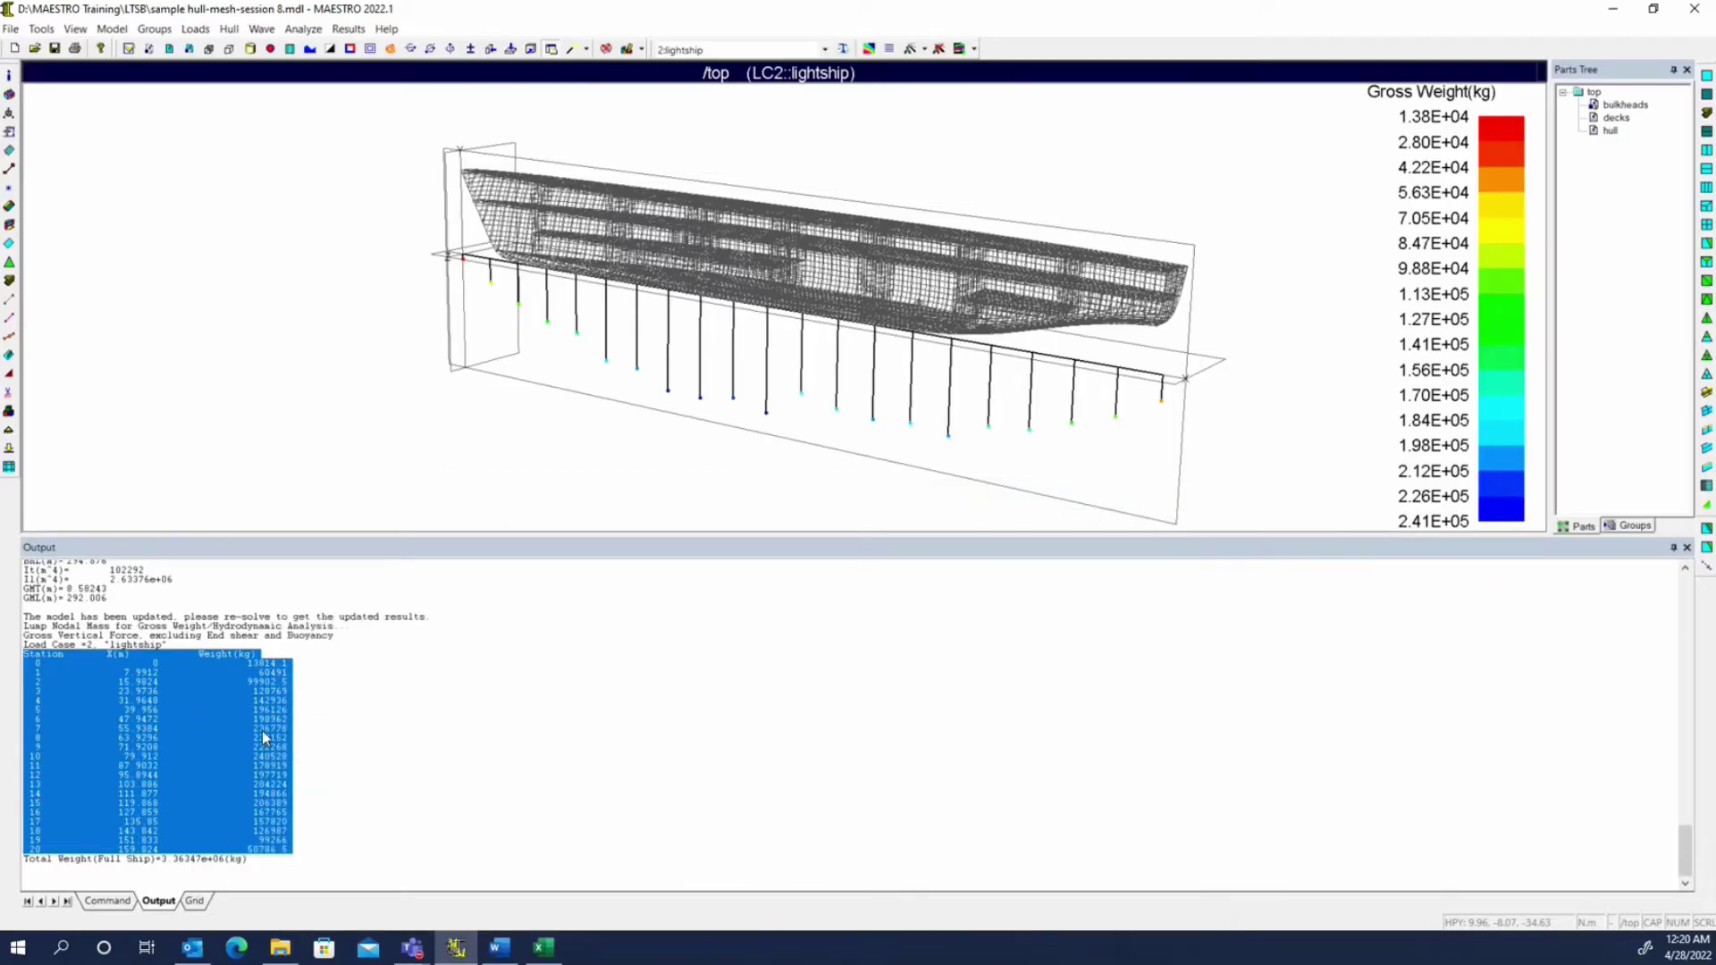
click(543, 948)
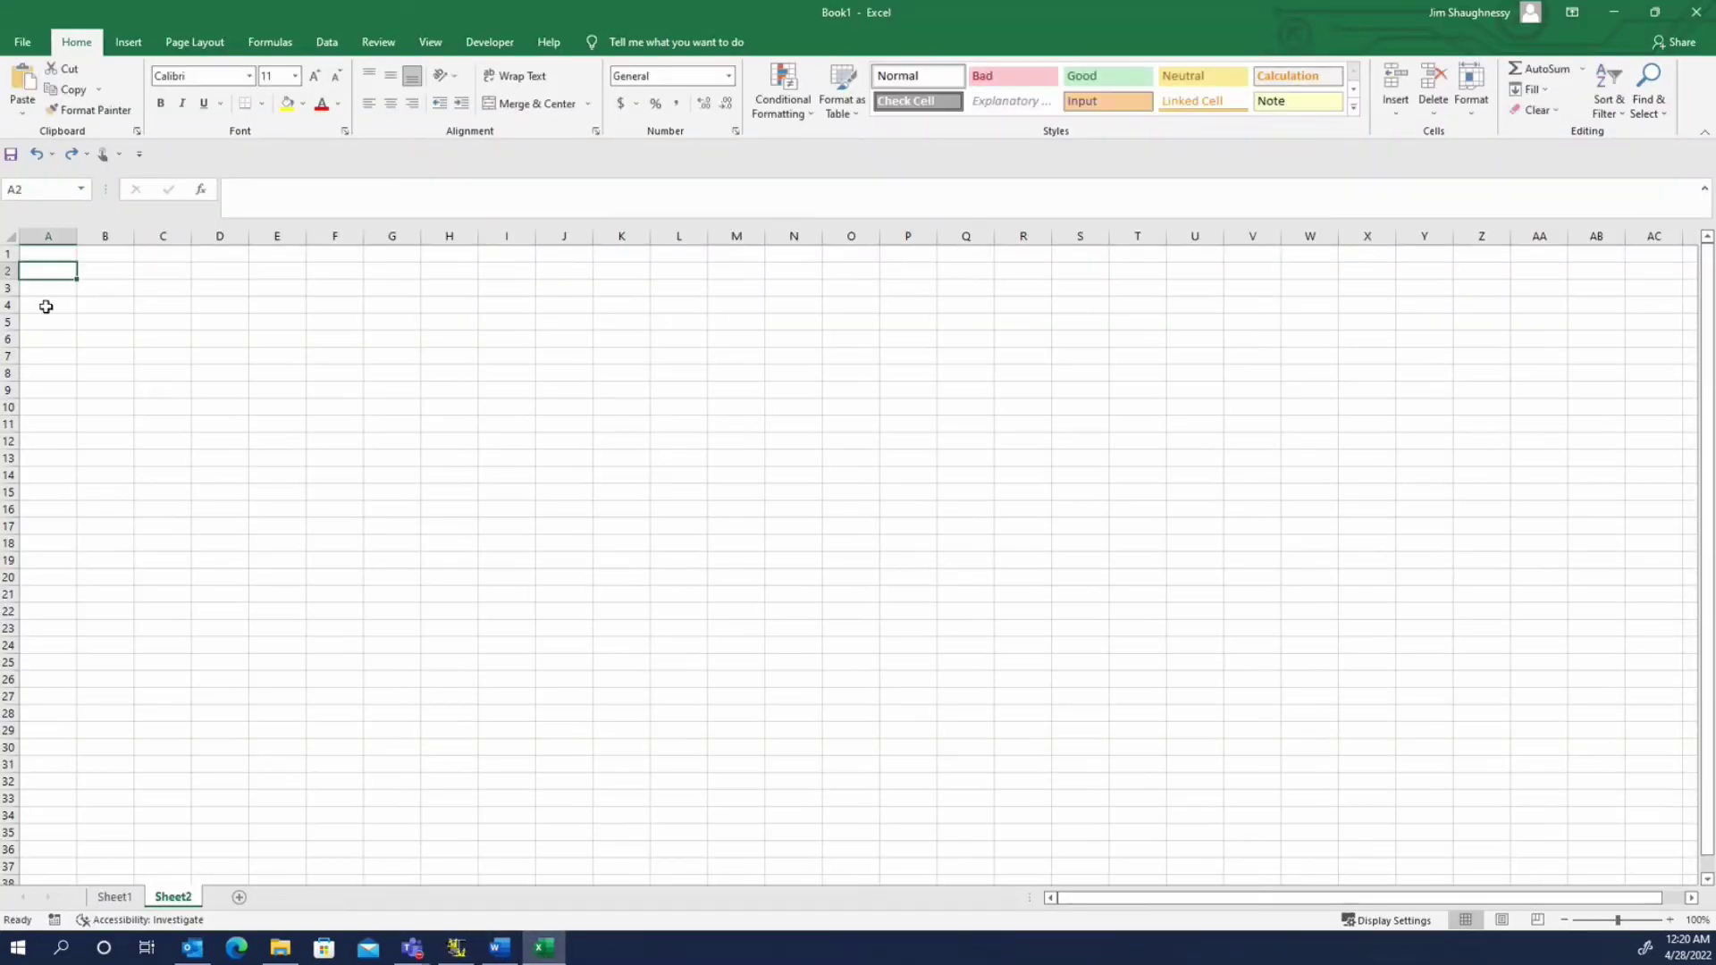
key(ctrl+v)
- Title the pasted table "modeled mass distribution" in cell A1
click(50, 255)
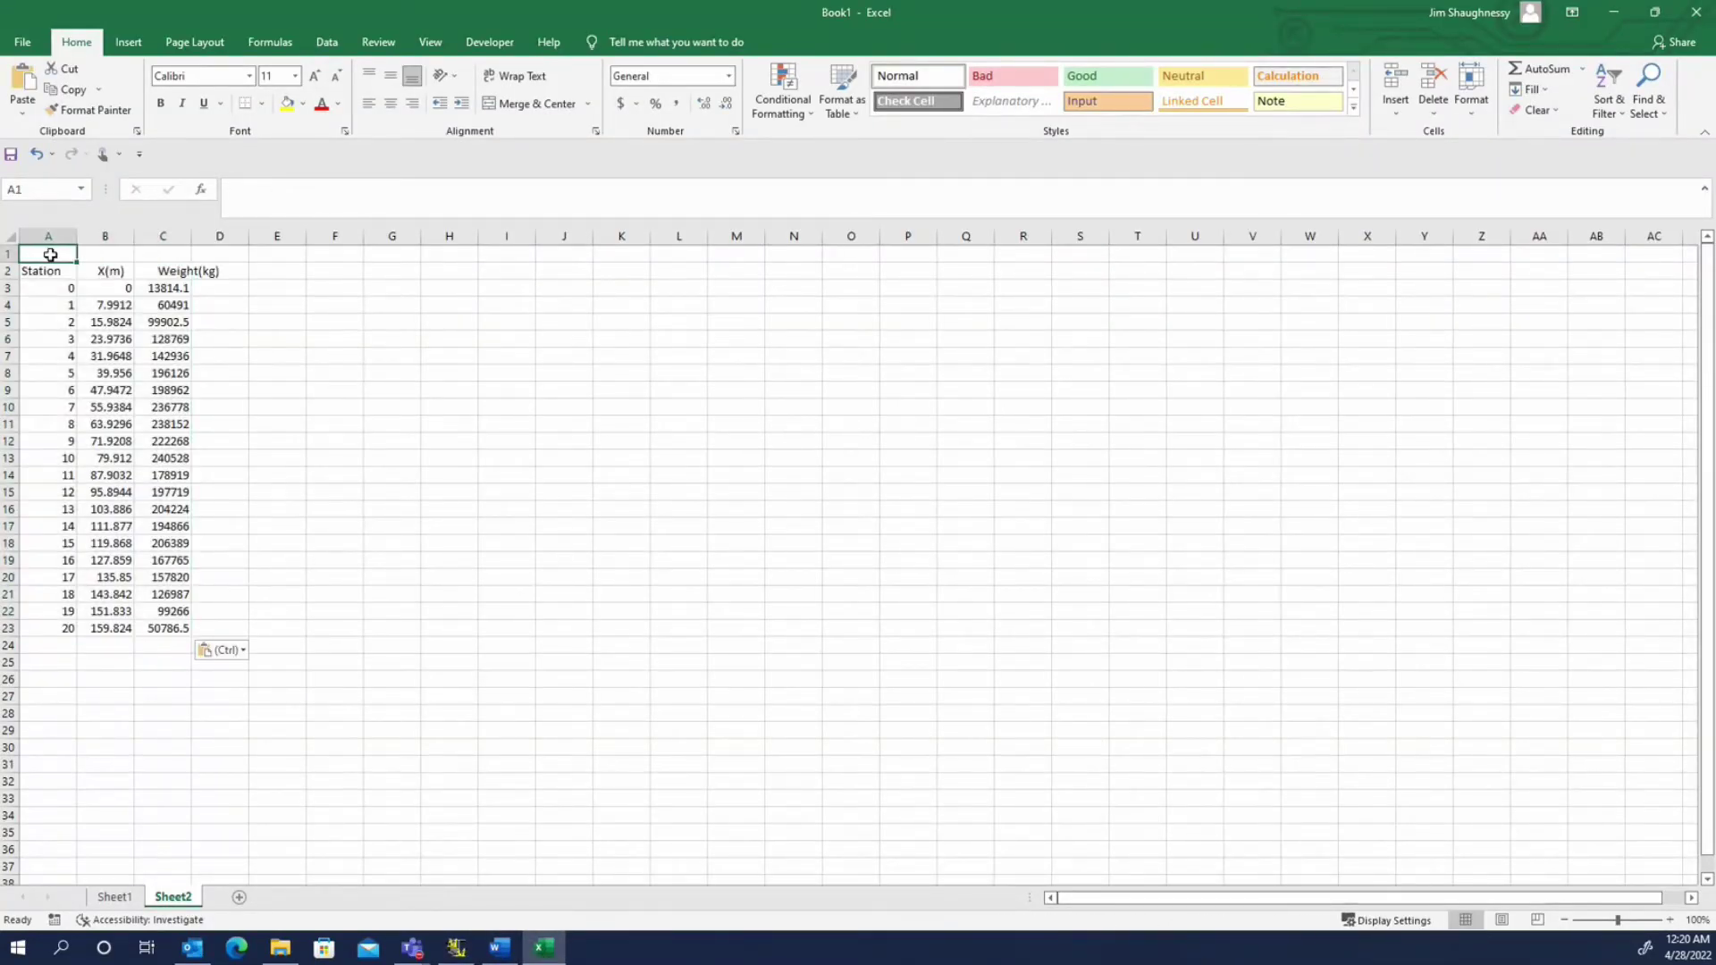
text(mode)
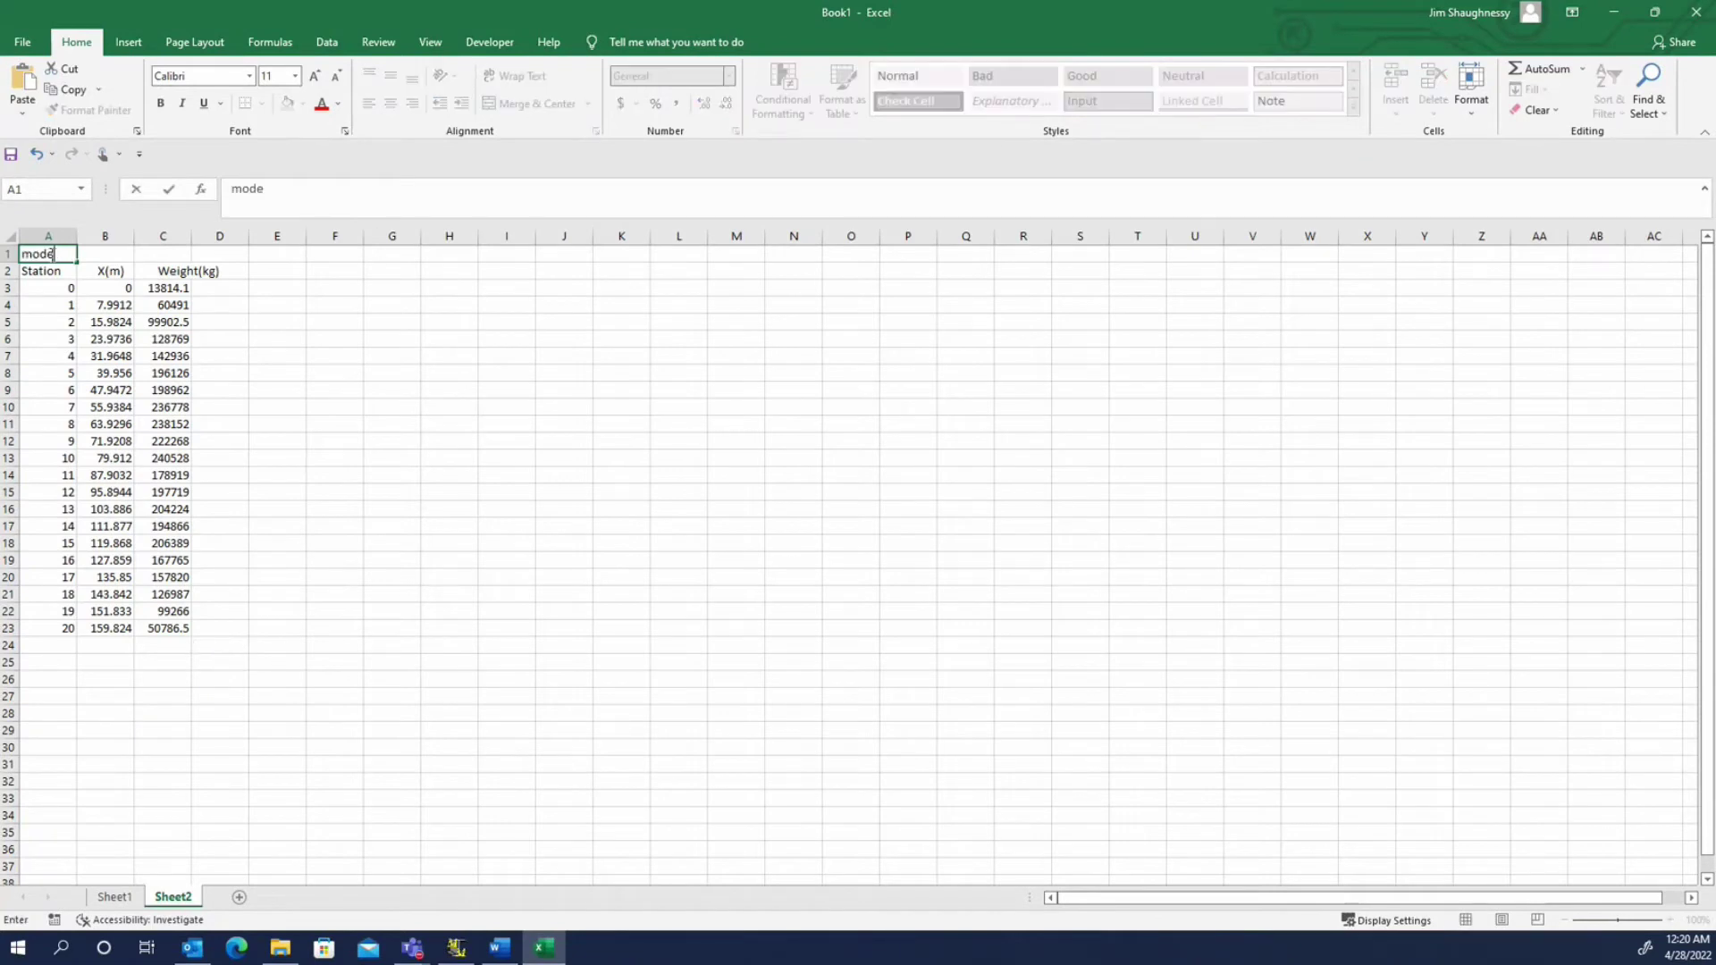
text(led mass distribution)
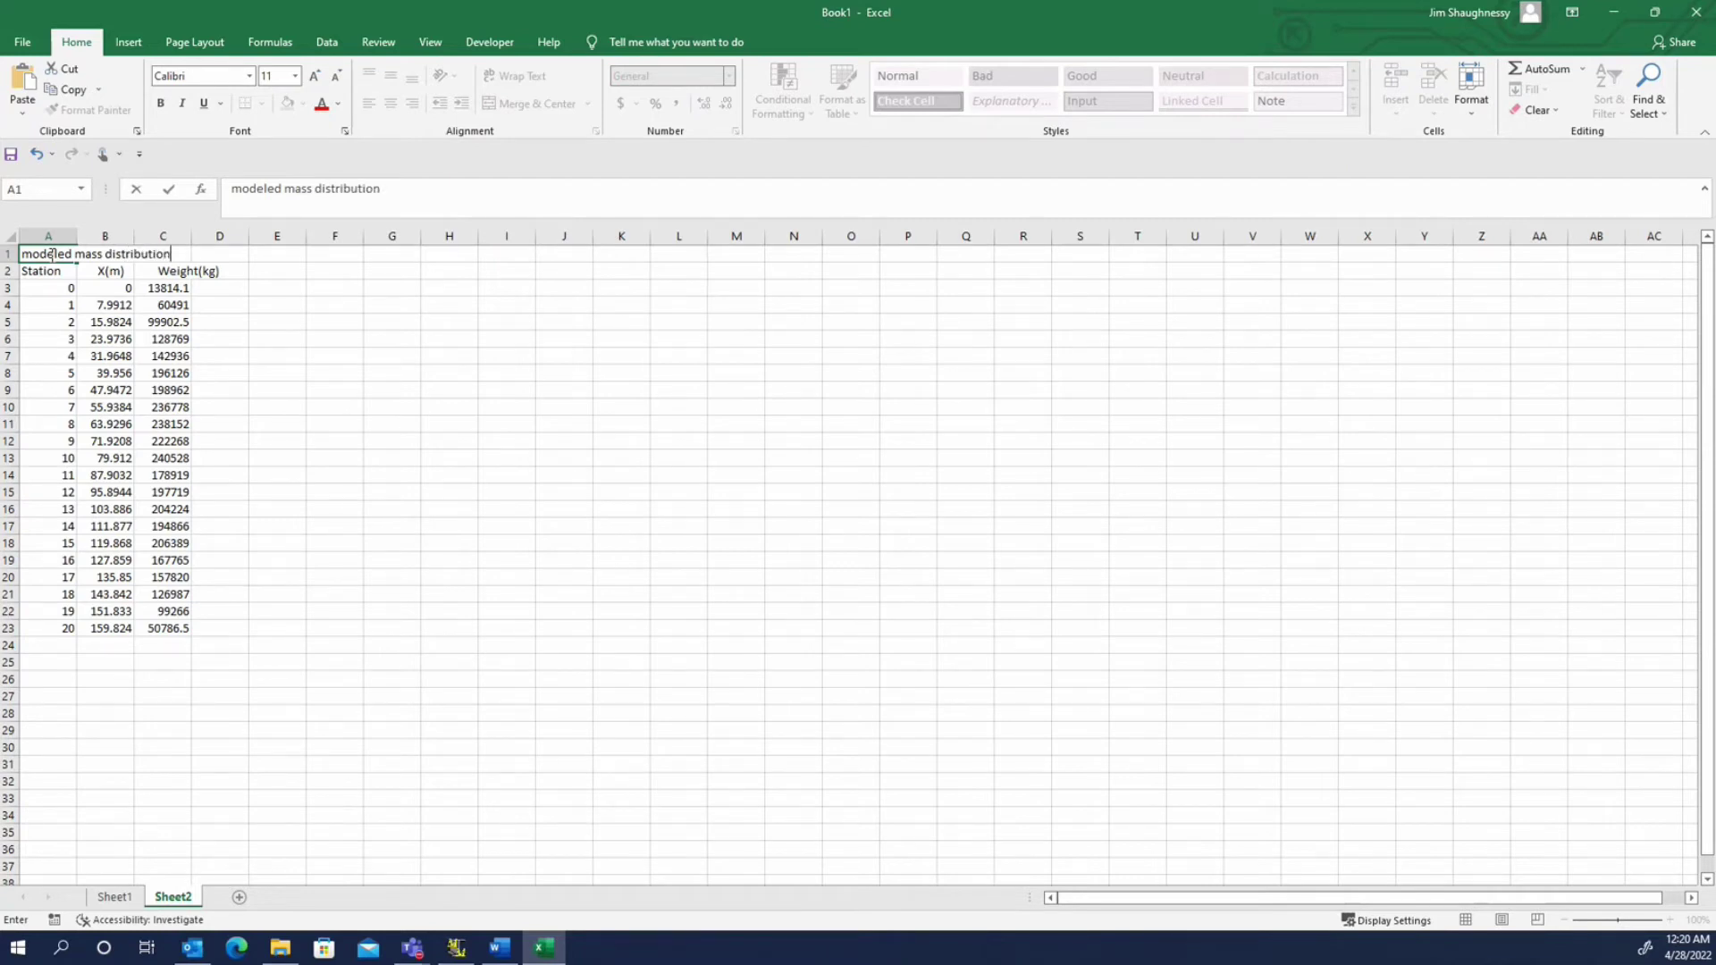
- Copy the Target Lightship Mass Distribution table from Word's Loading Data-v2.docx into Excel's Sheet2, placing its header row at cell F2
key(Return)
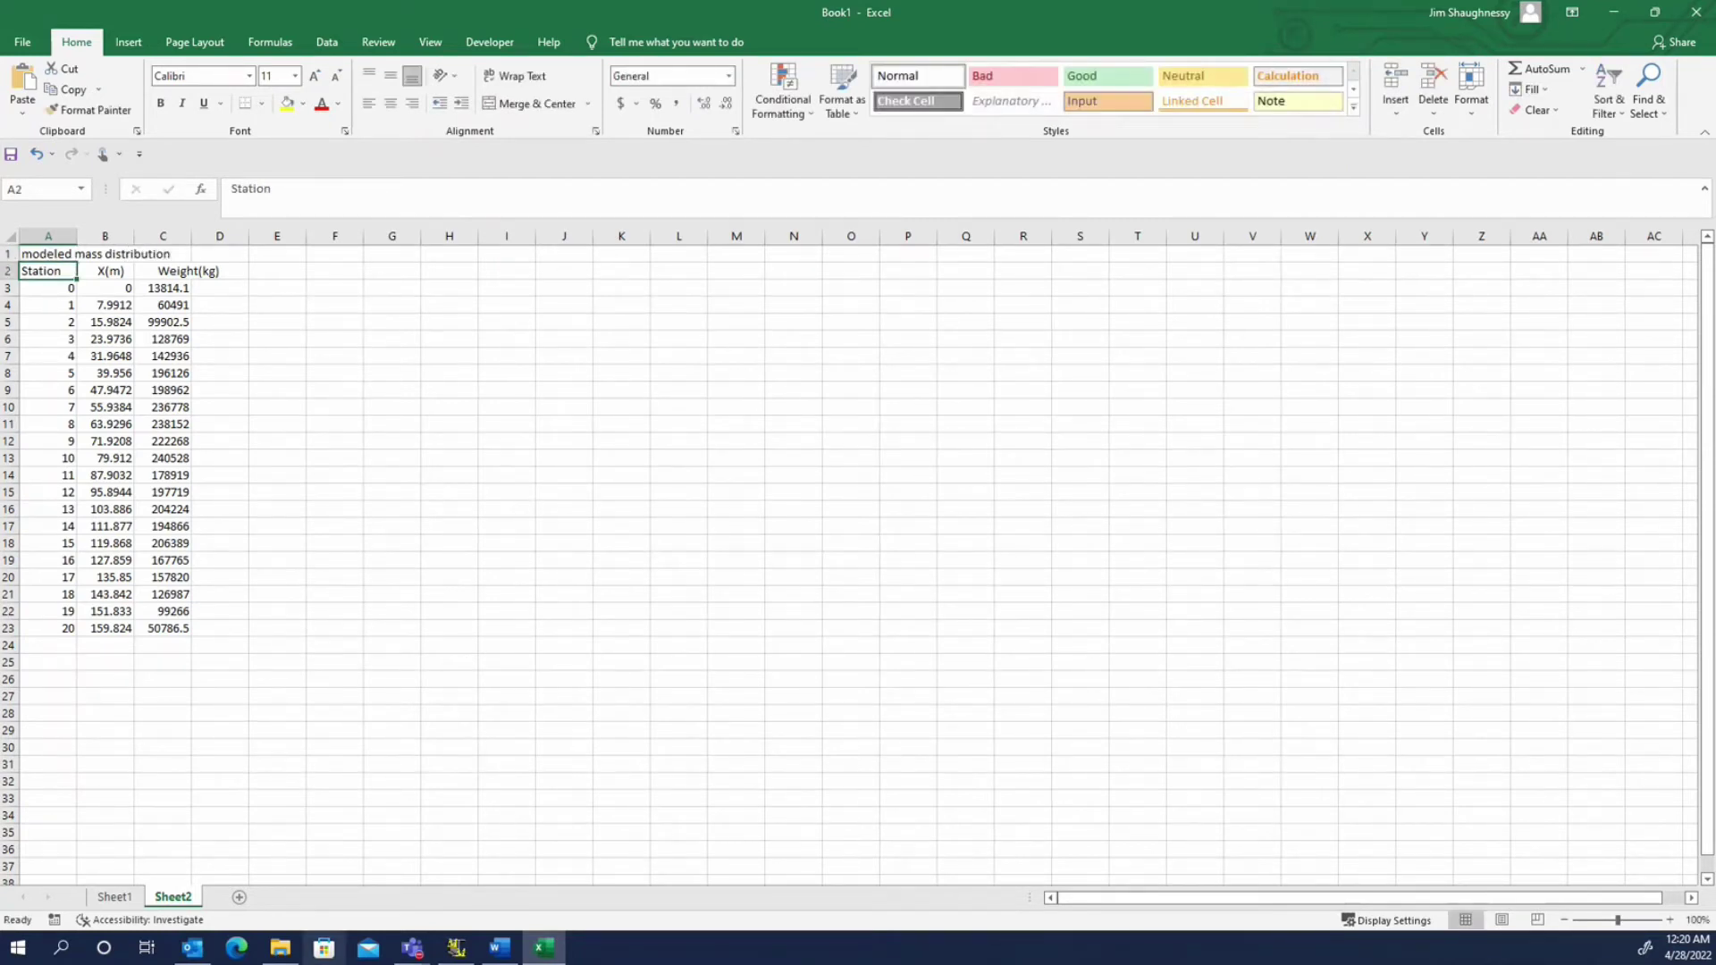
click(494, 949)
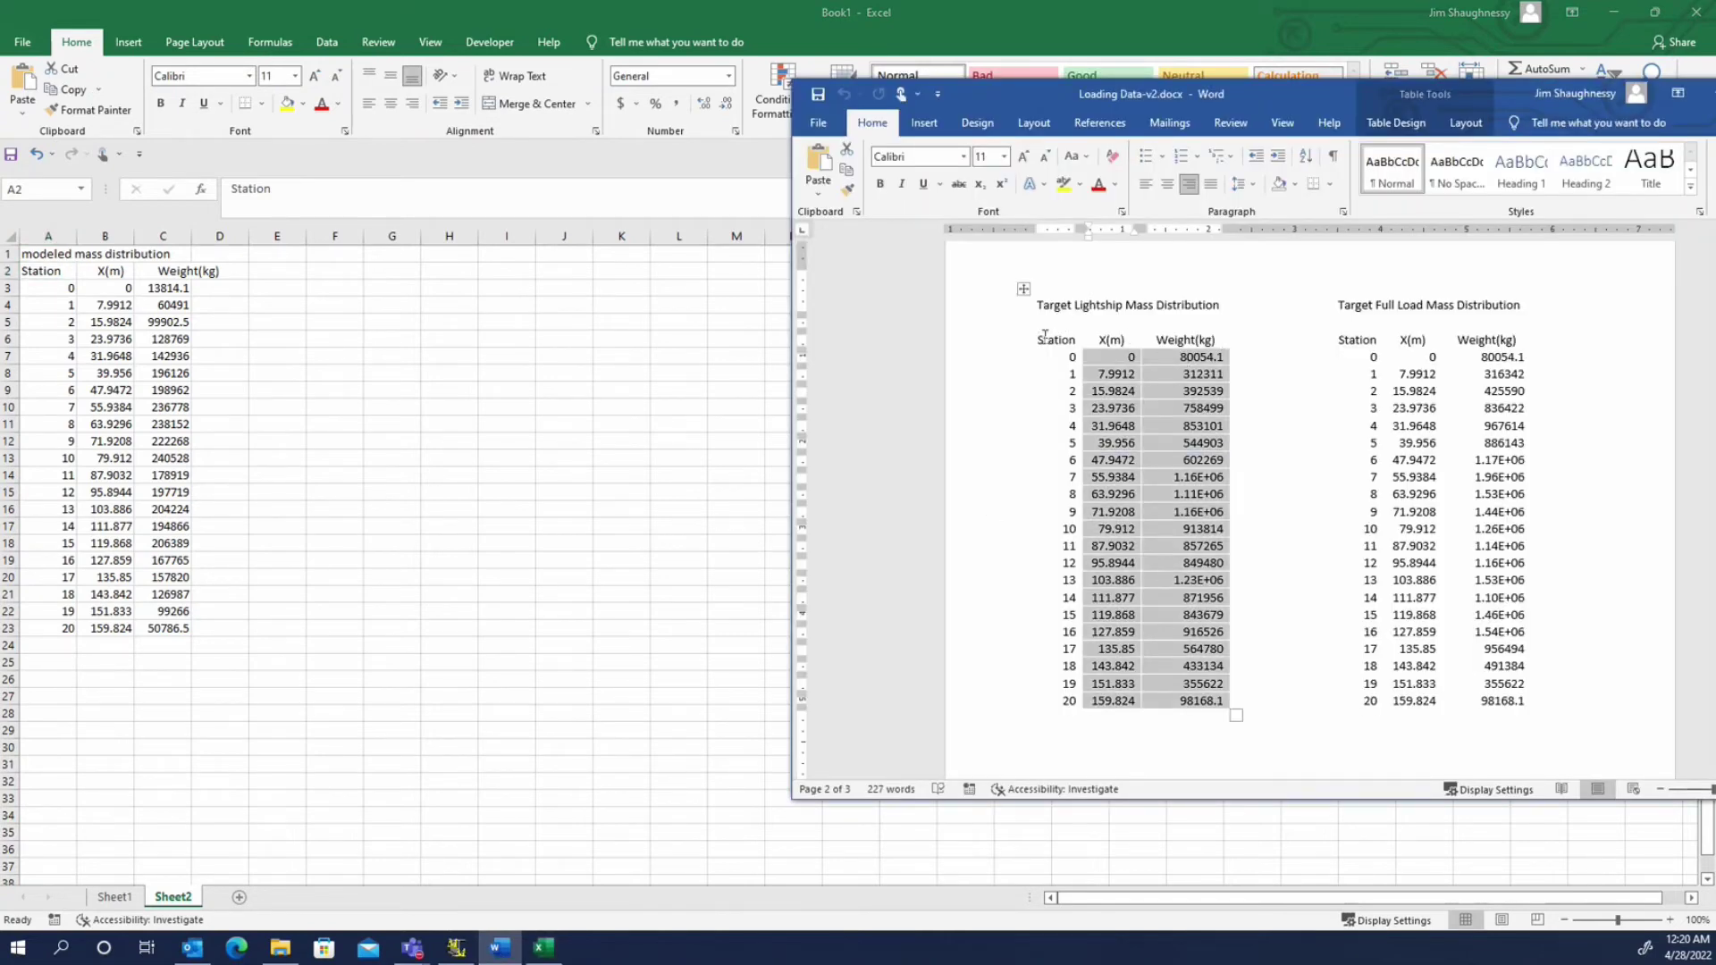
drag(1044, 340, 1193, 703)
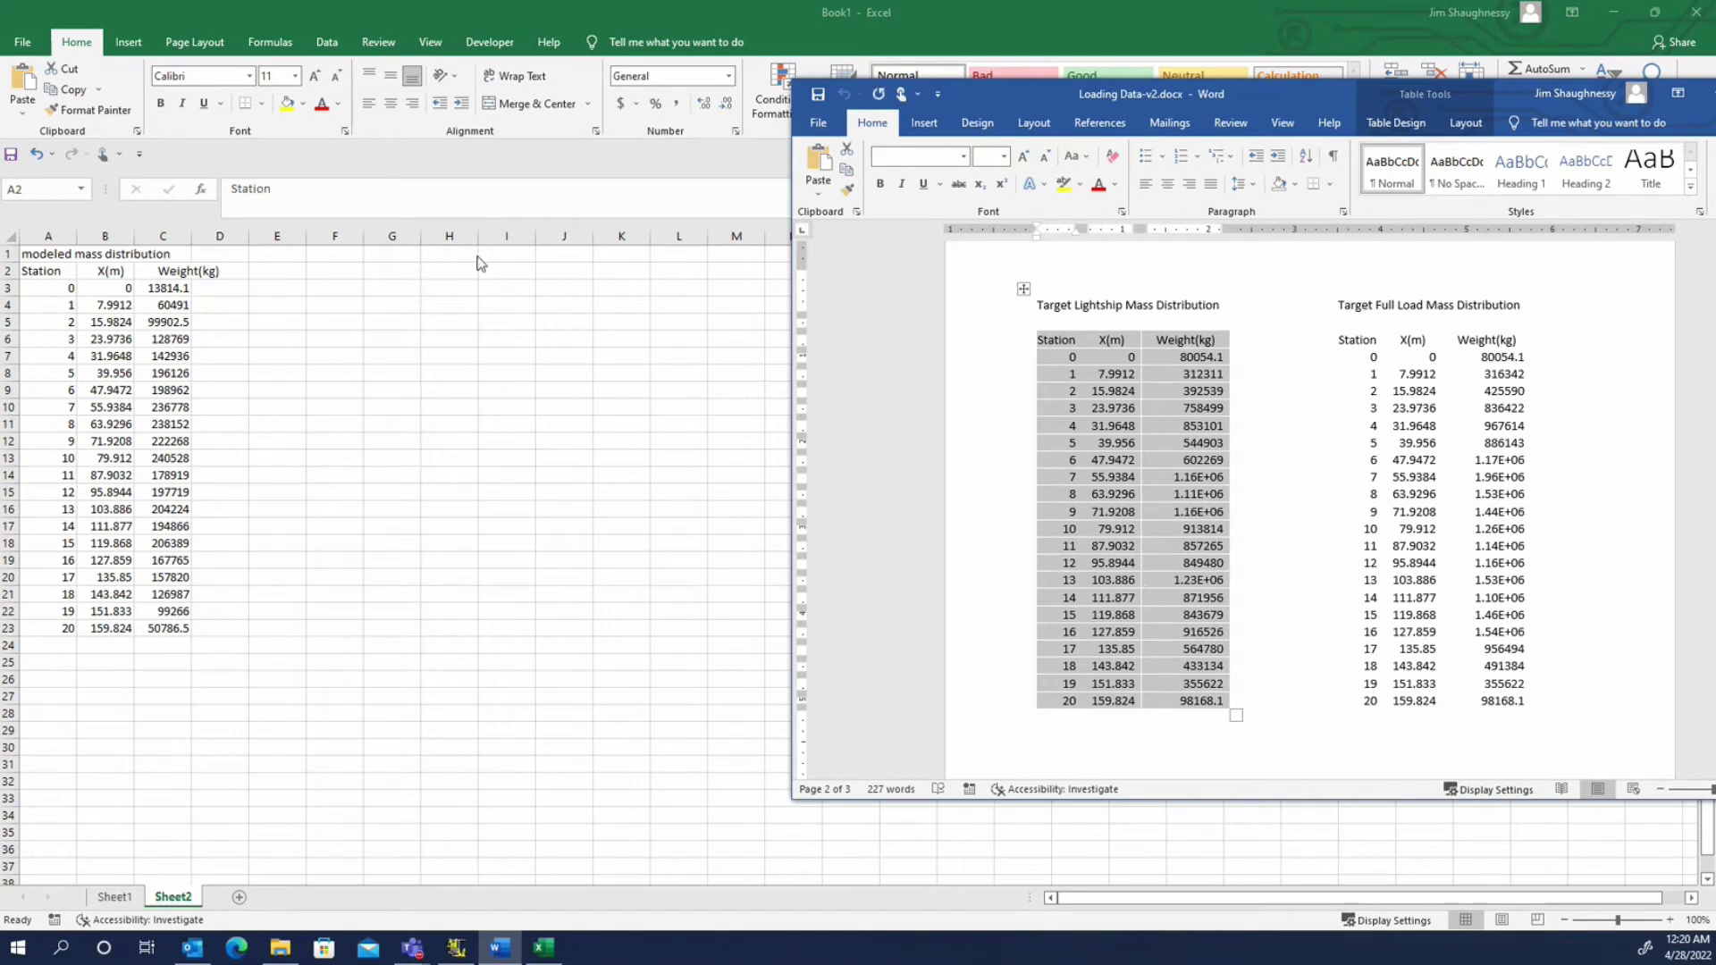
key(alt+Tab)
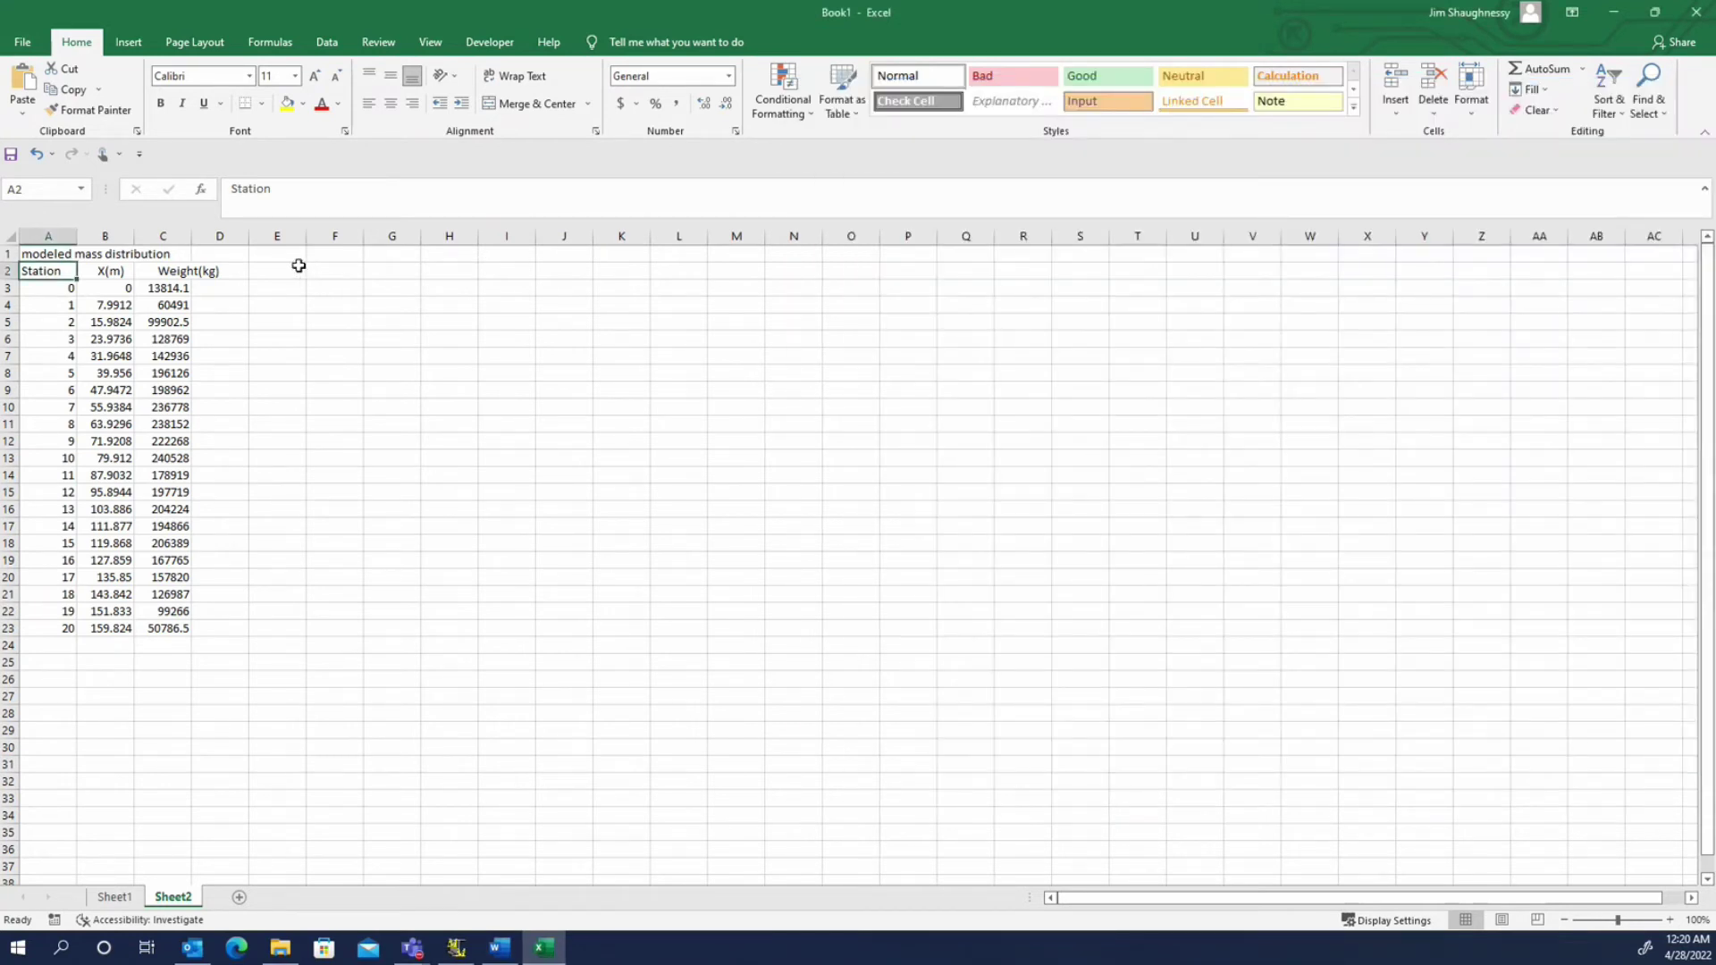
click(312, 256)
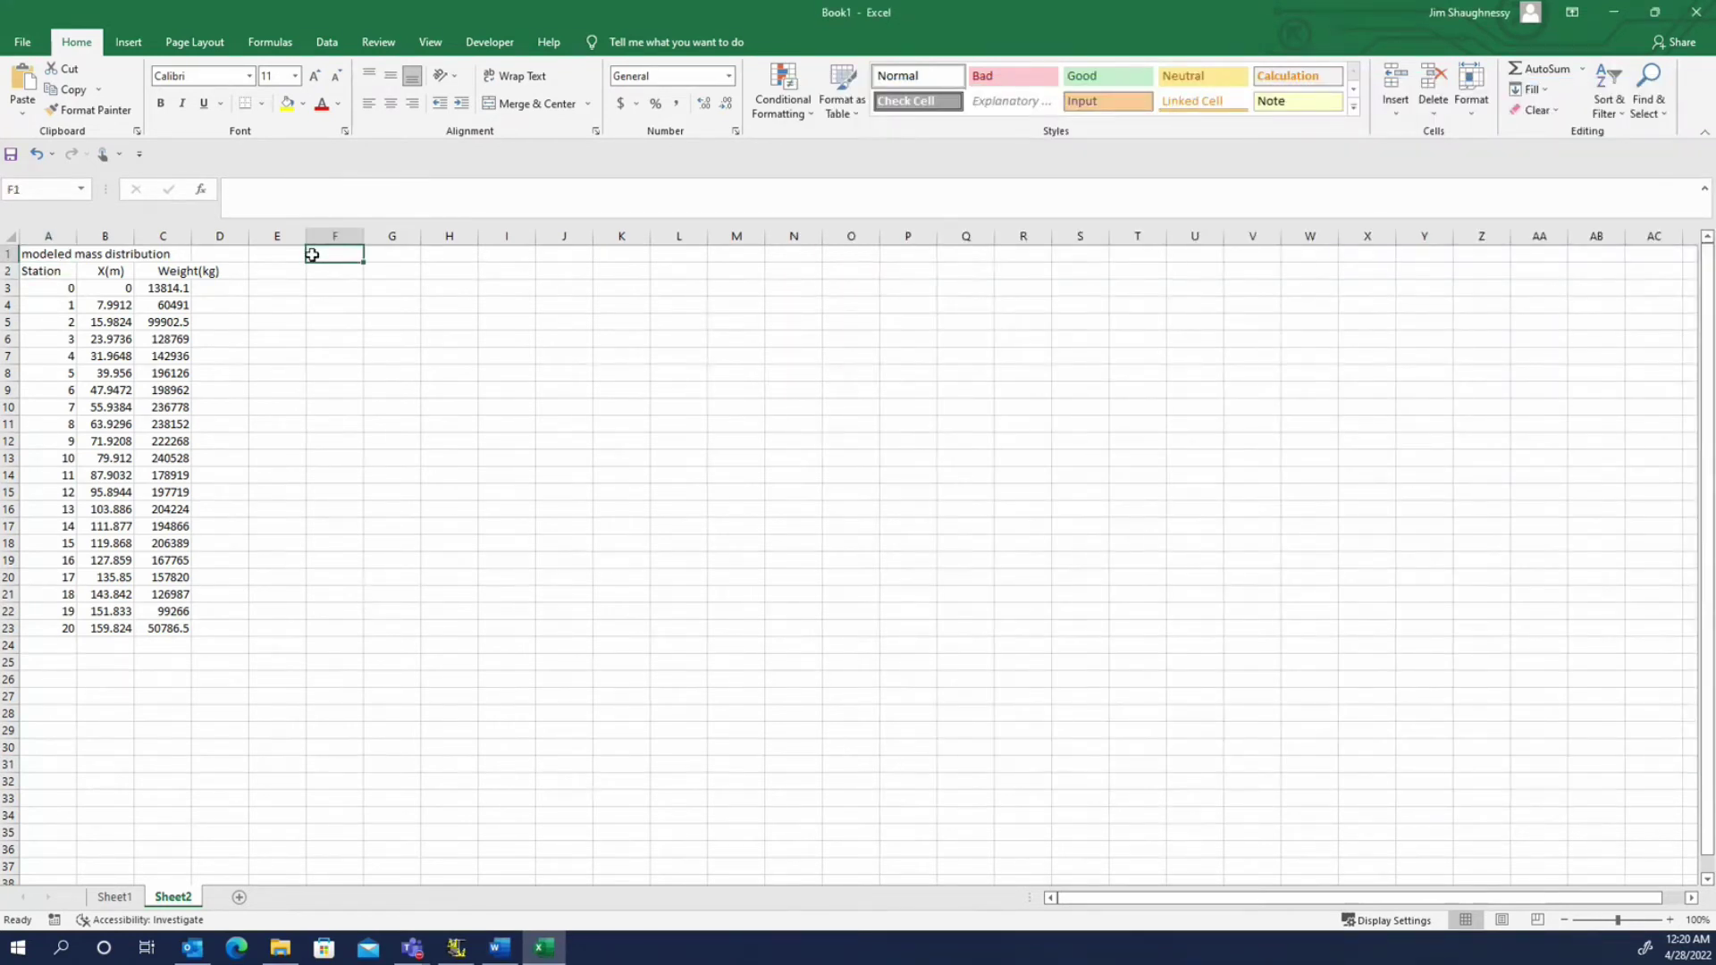
key(ctrl+v)
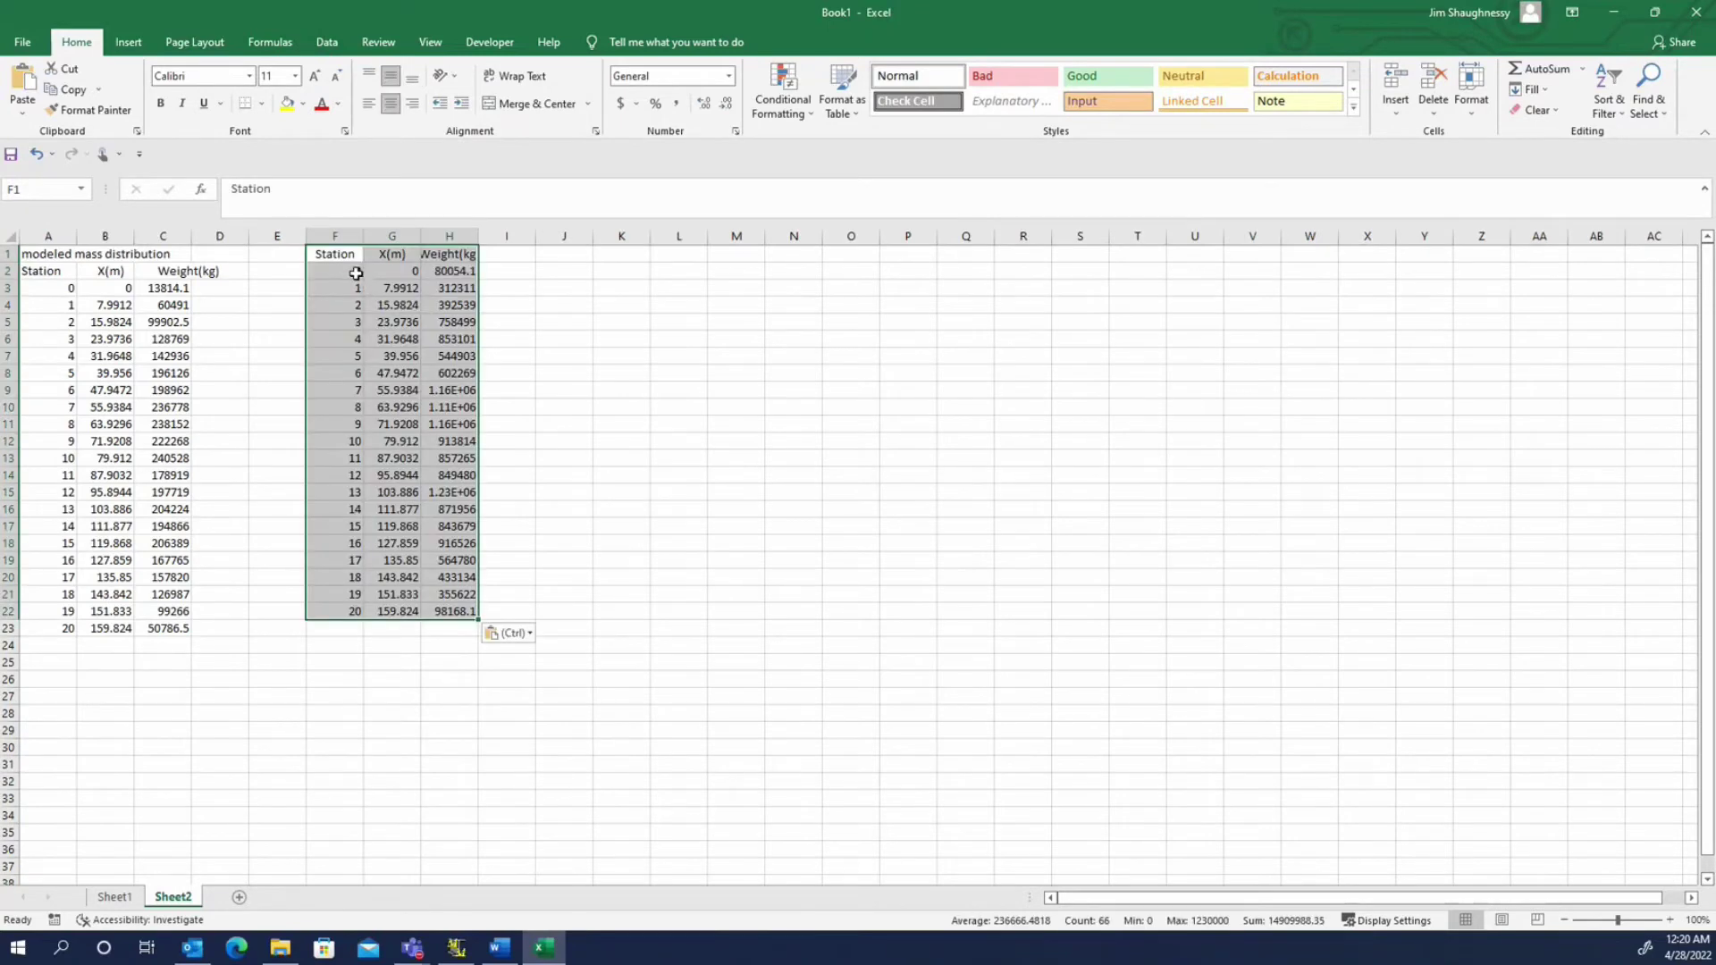
drag(307, 259, 310, 286)
click(523, 291)
key(Right)
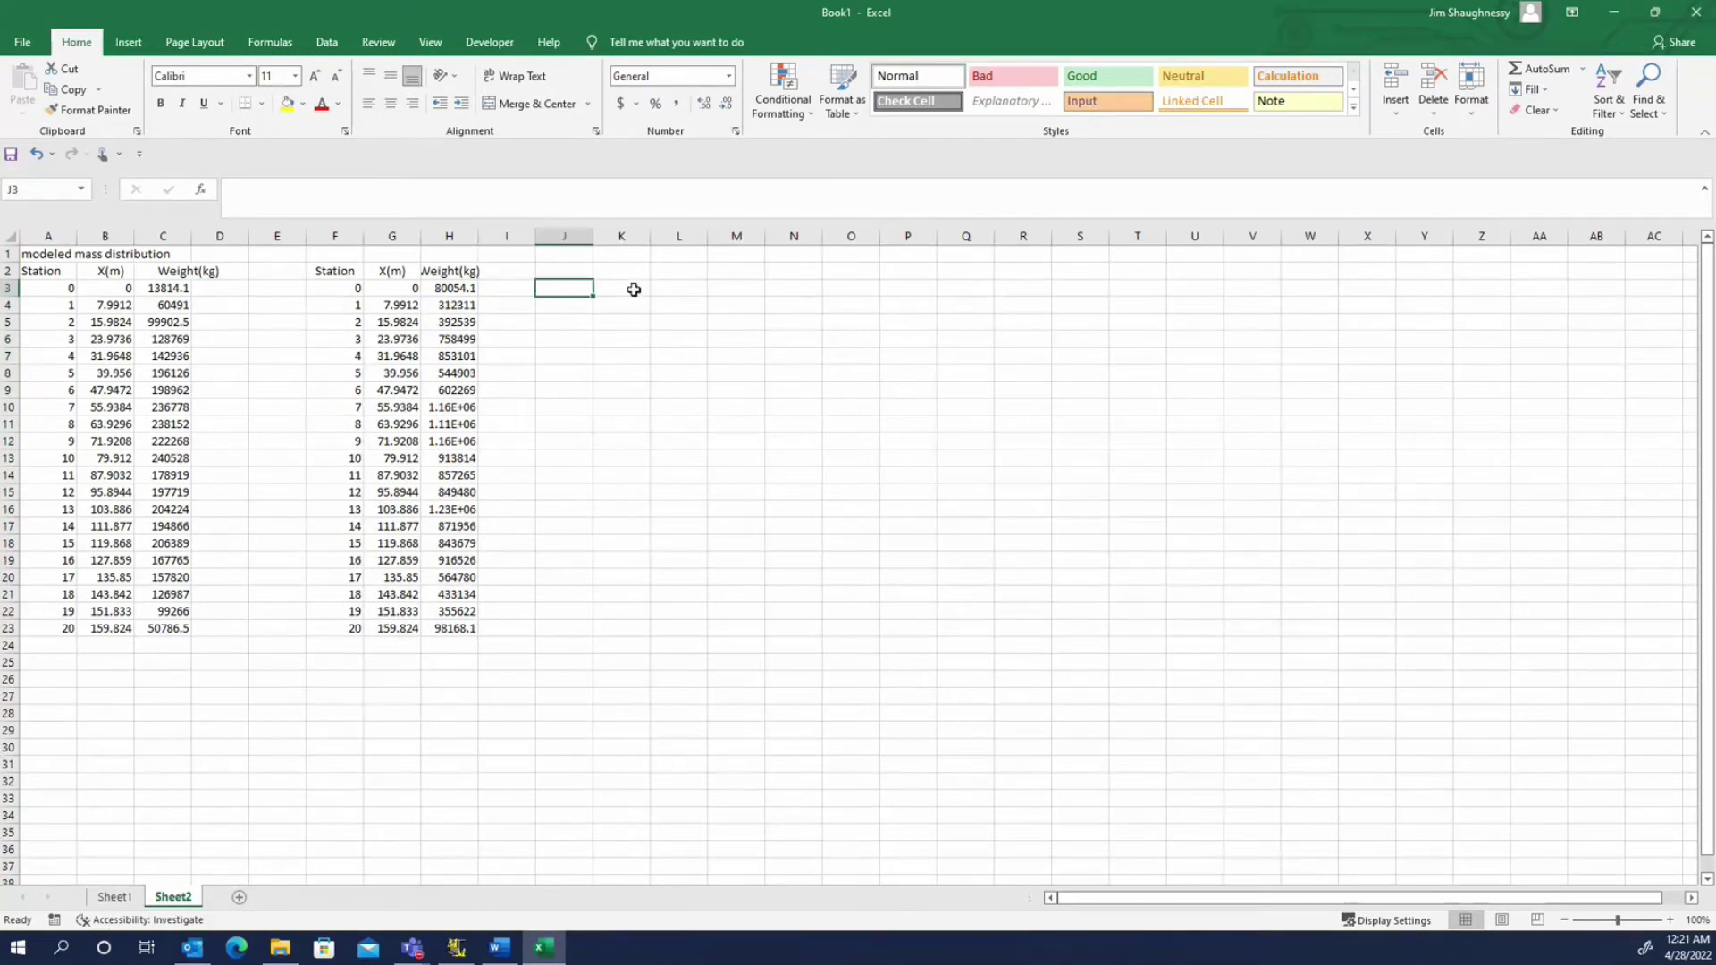
- Copy the target table's X(m) column, including its header, from G2:G23 to cell J2
drag(407, 271, 411, 636)
key(ctrl+c)
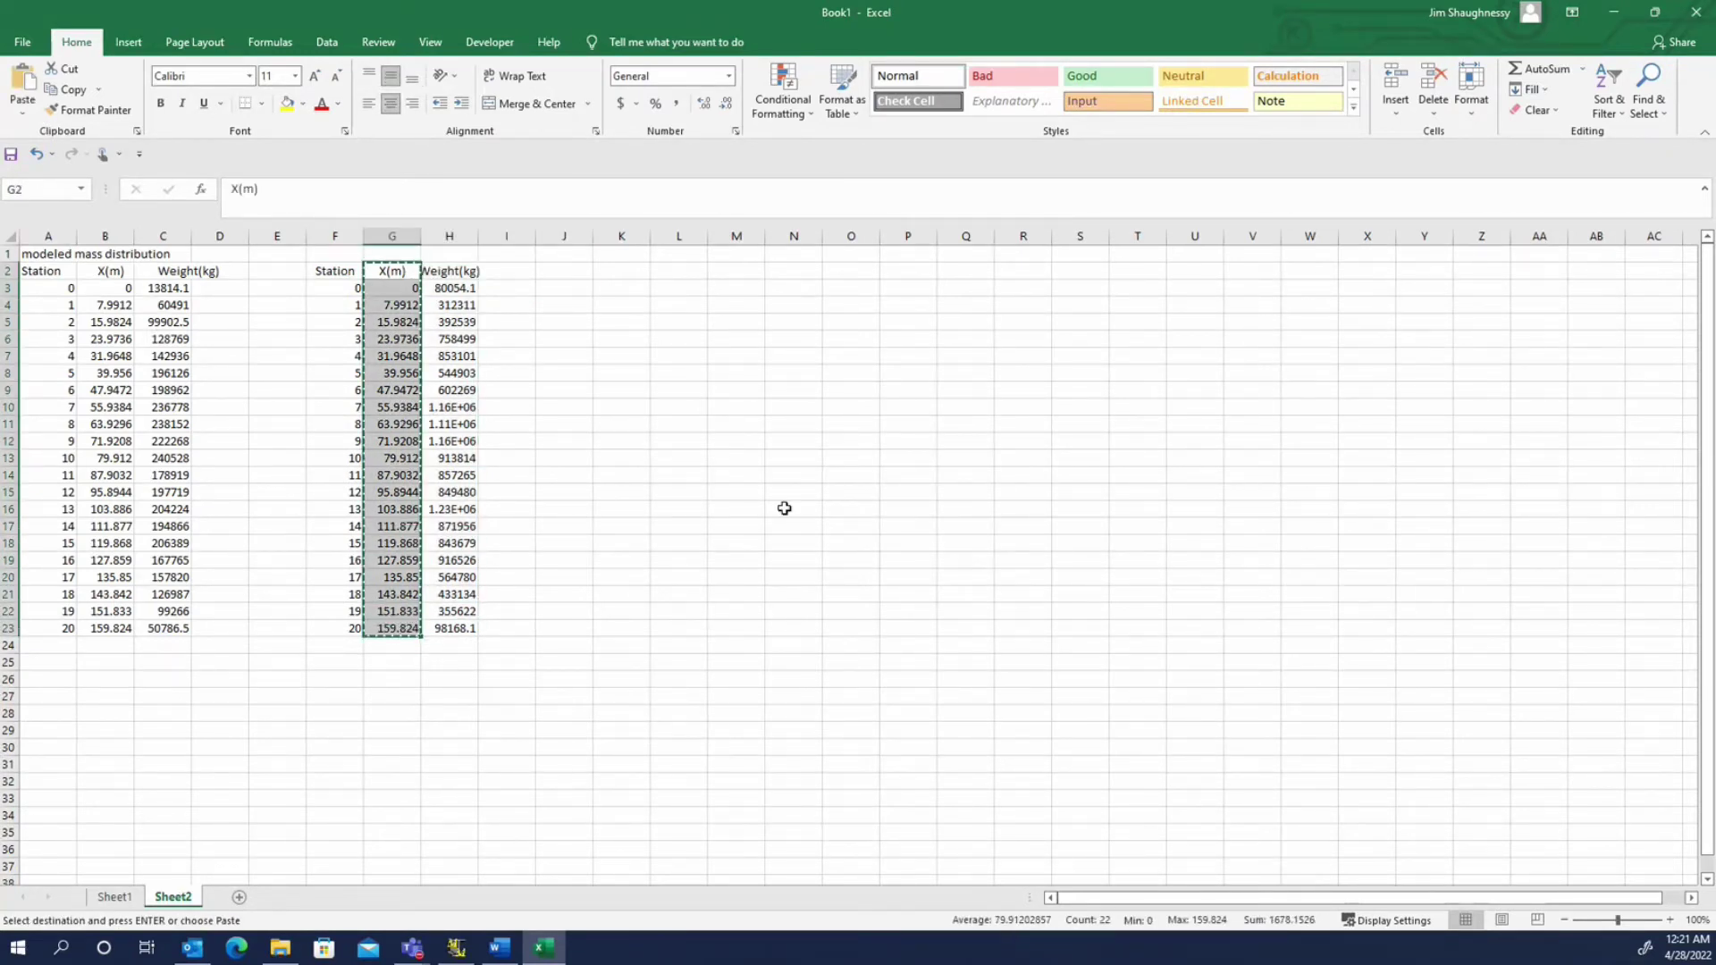
click(560, 271)
key(ctrl+v)
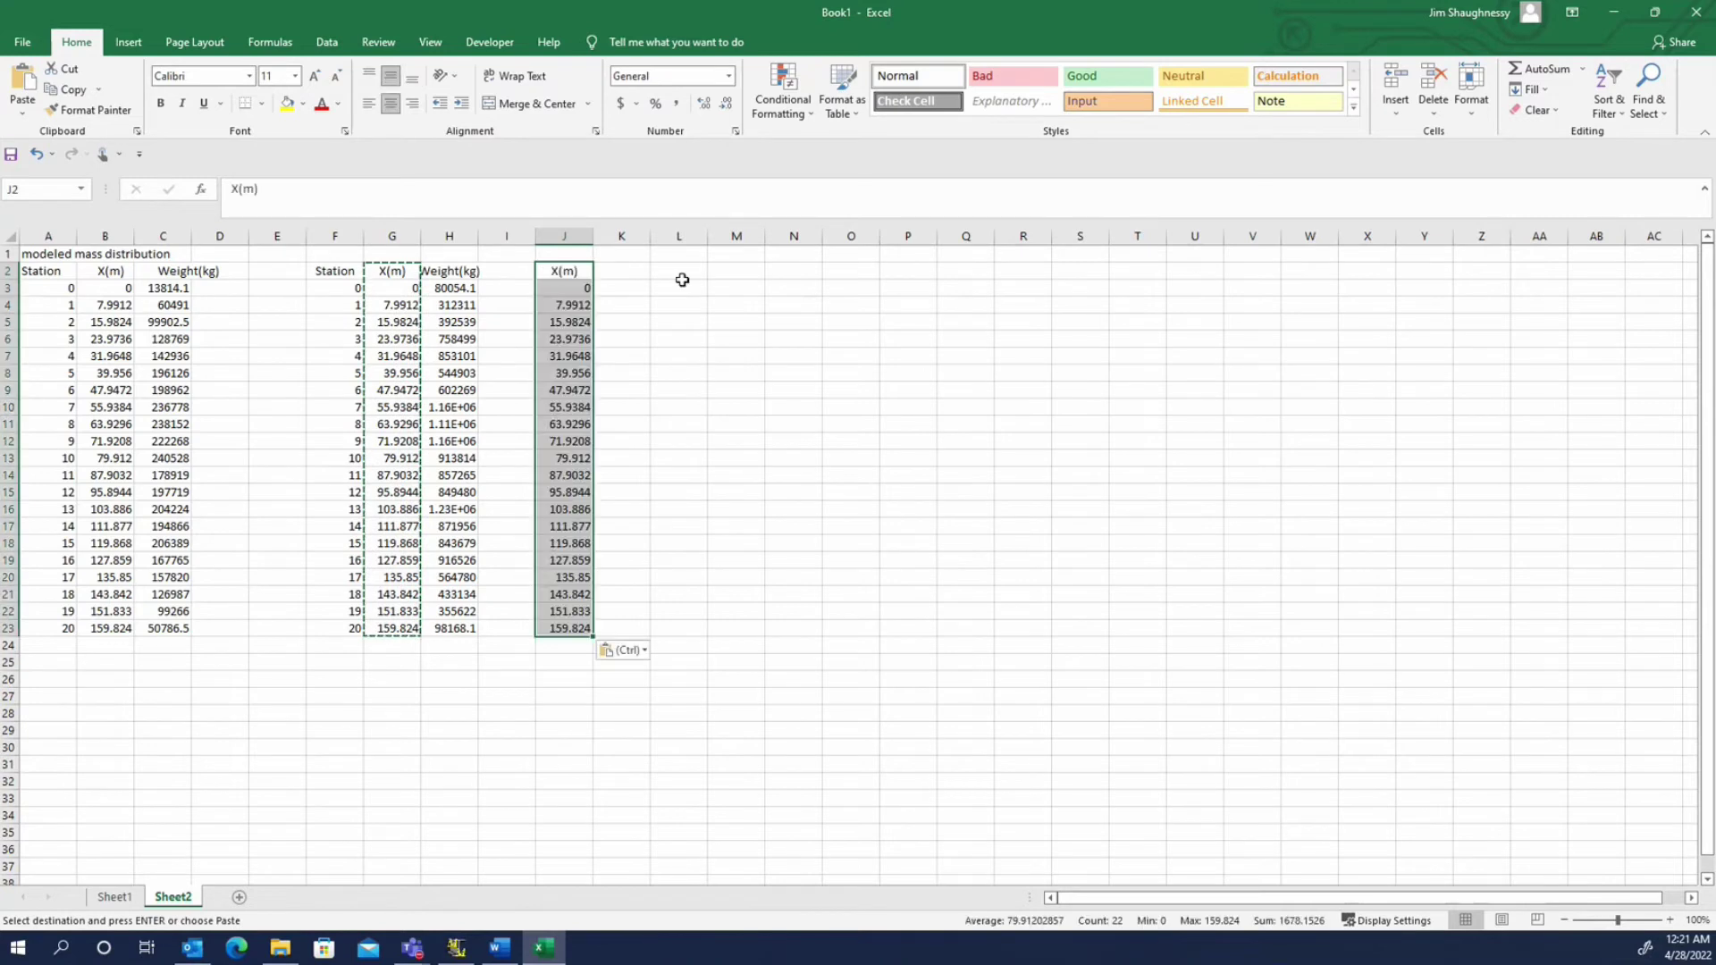
- Calculate target minus modeled weight in K3 with =H3-C3 and fill the formula down to K23
click(621, 286)
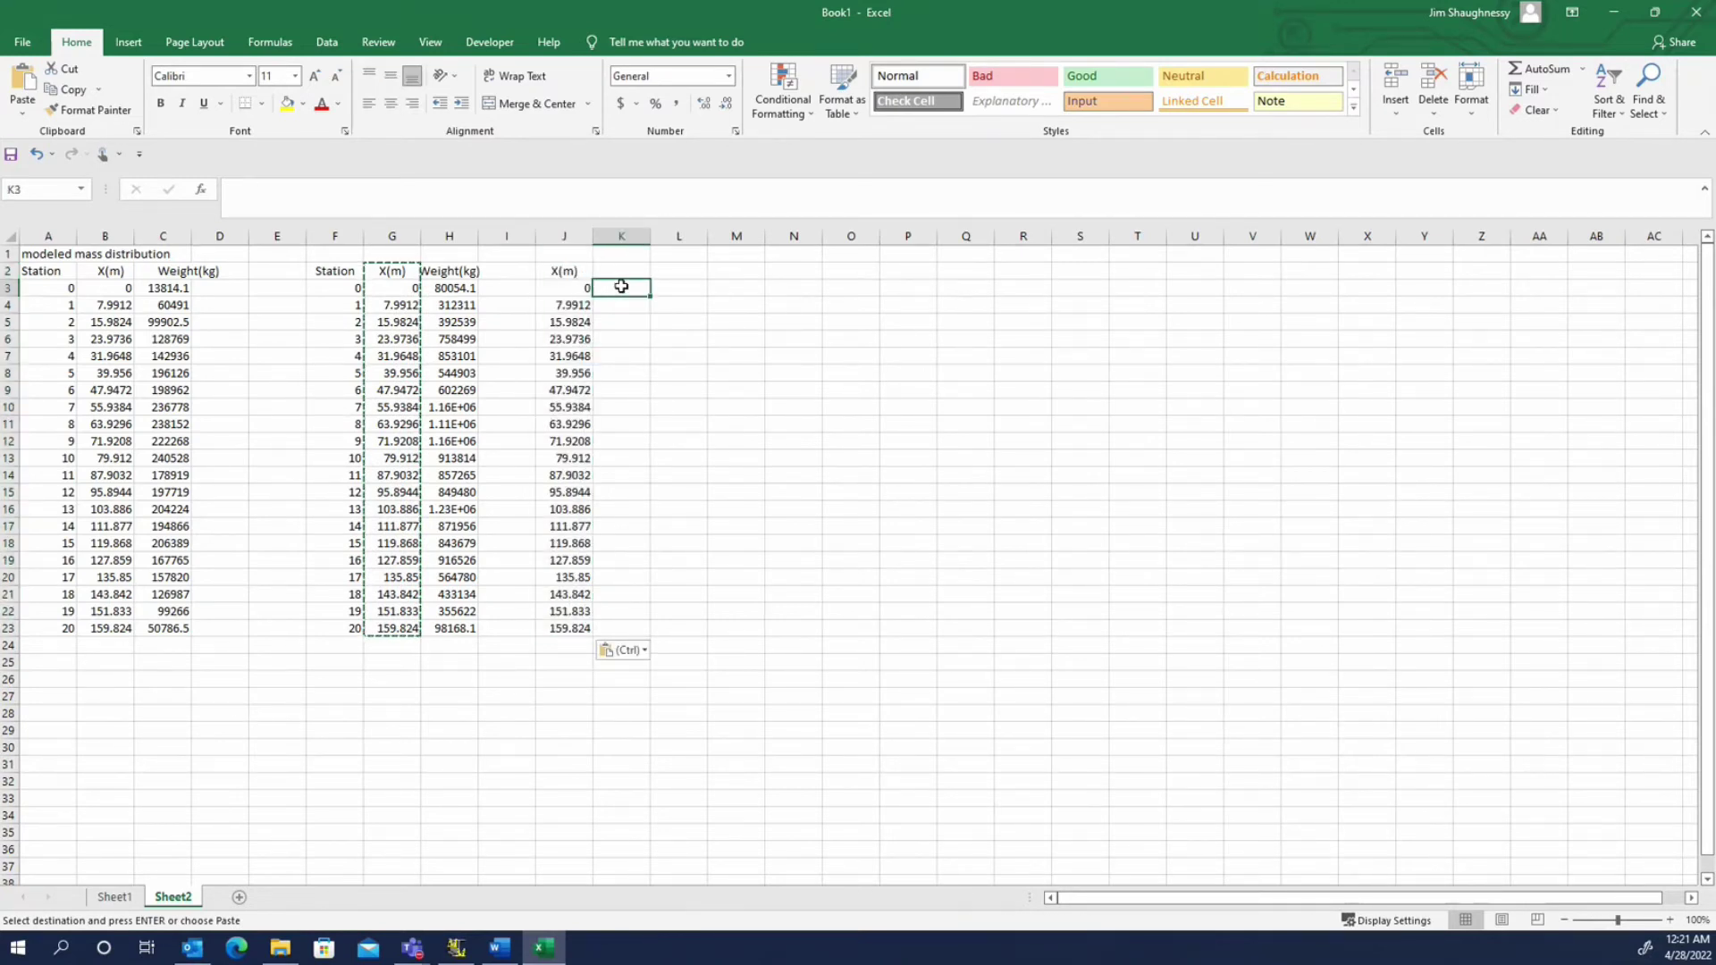
text(=)
key(Left)
key(Left)
key(Left)
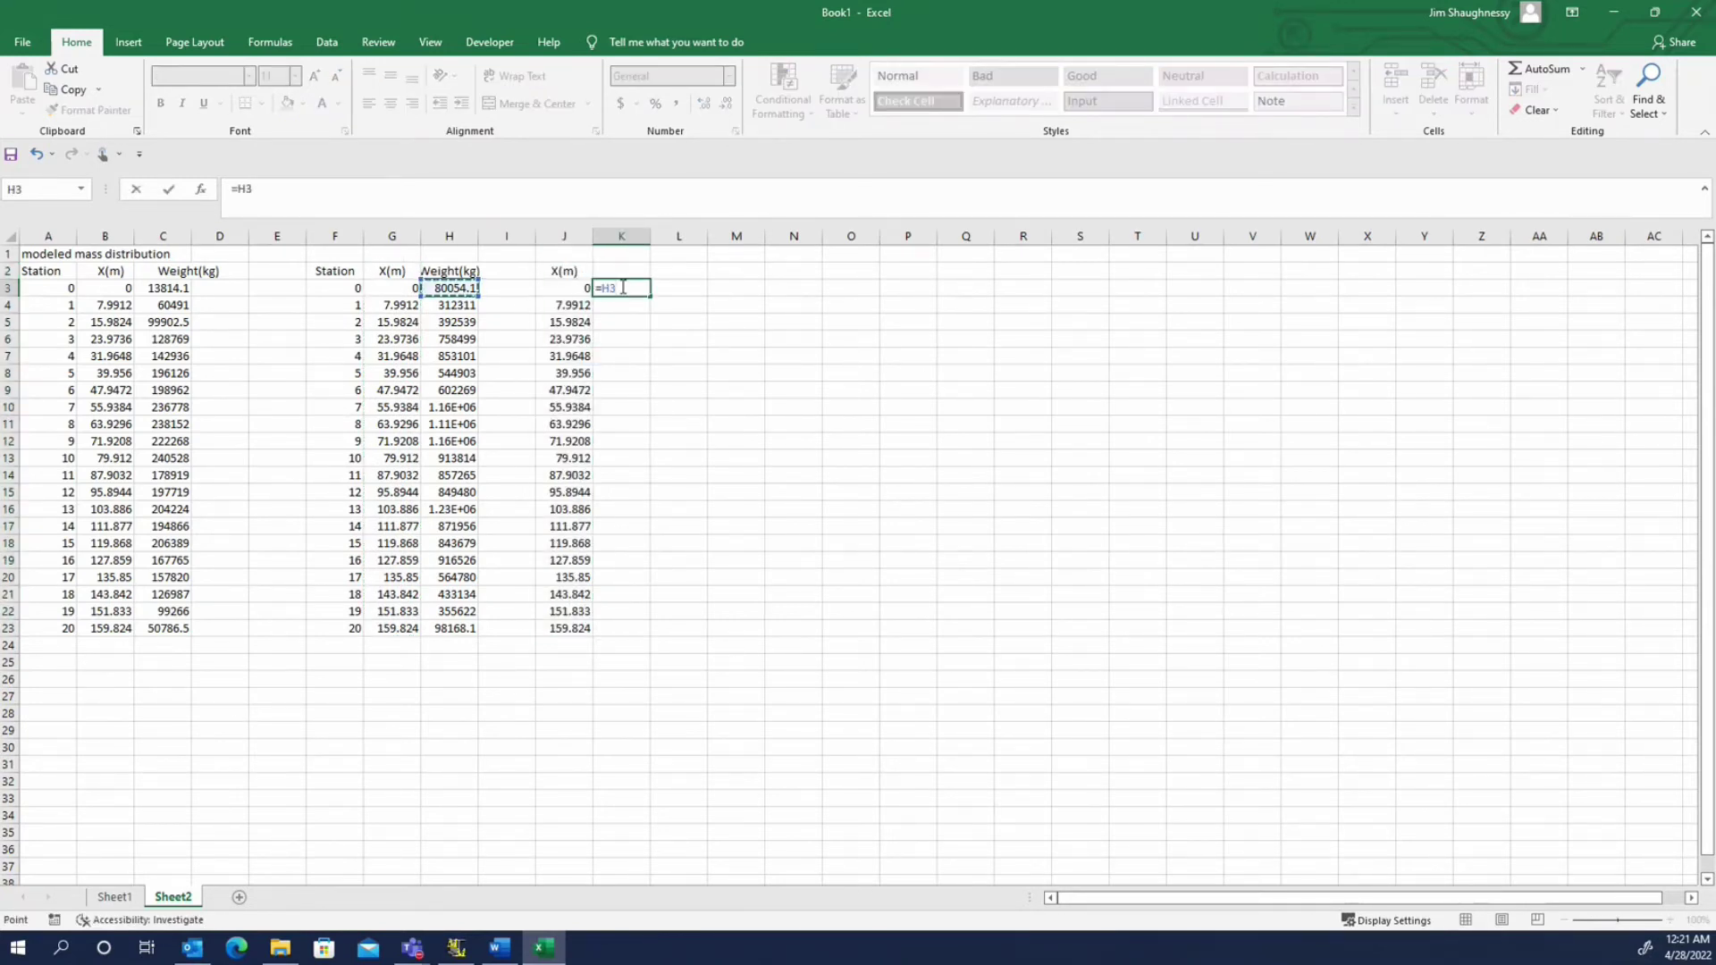
text(-)
key(Left)
key(Left)
key(Left)
key(Left)
key(Left)
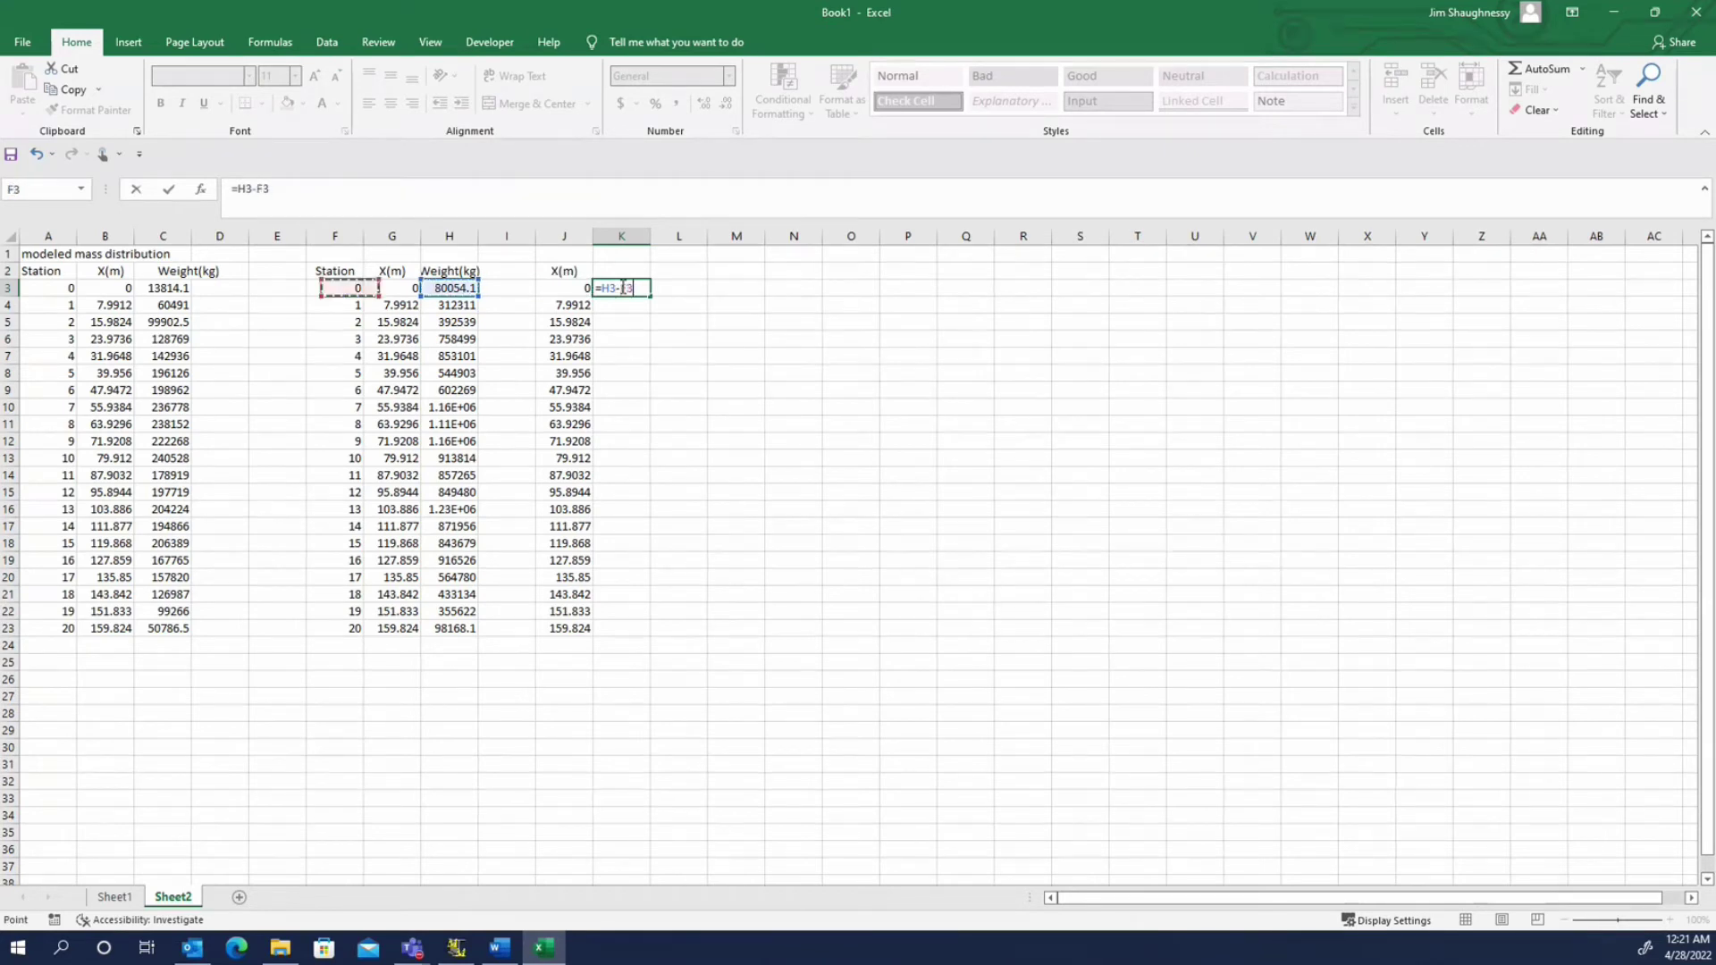
key(Return)
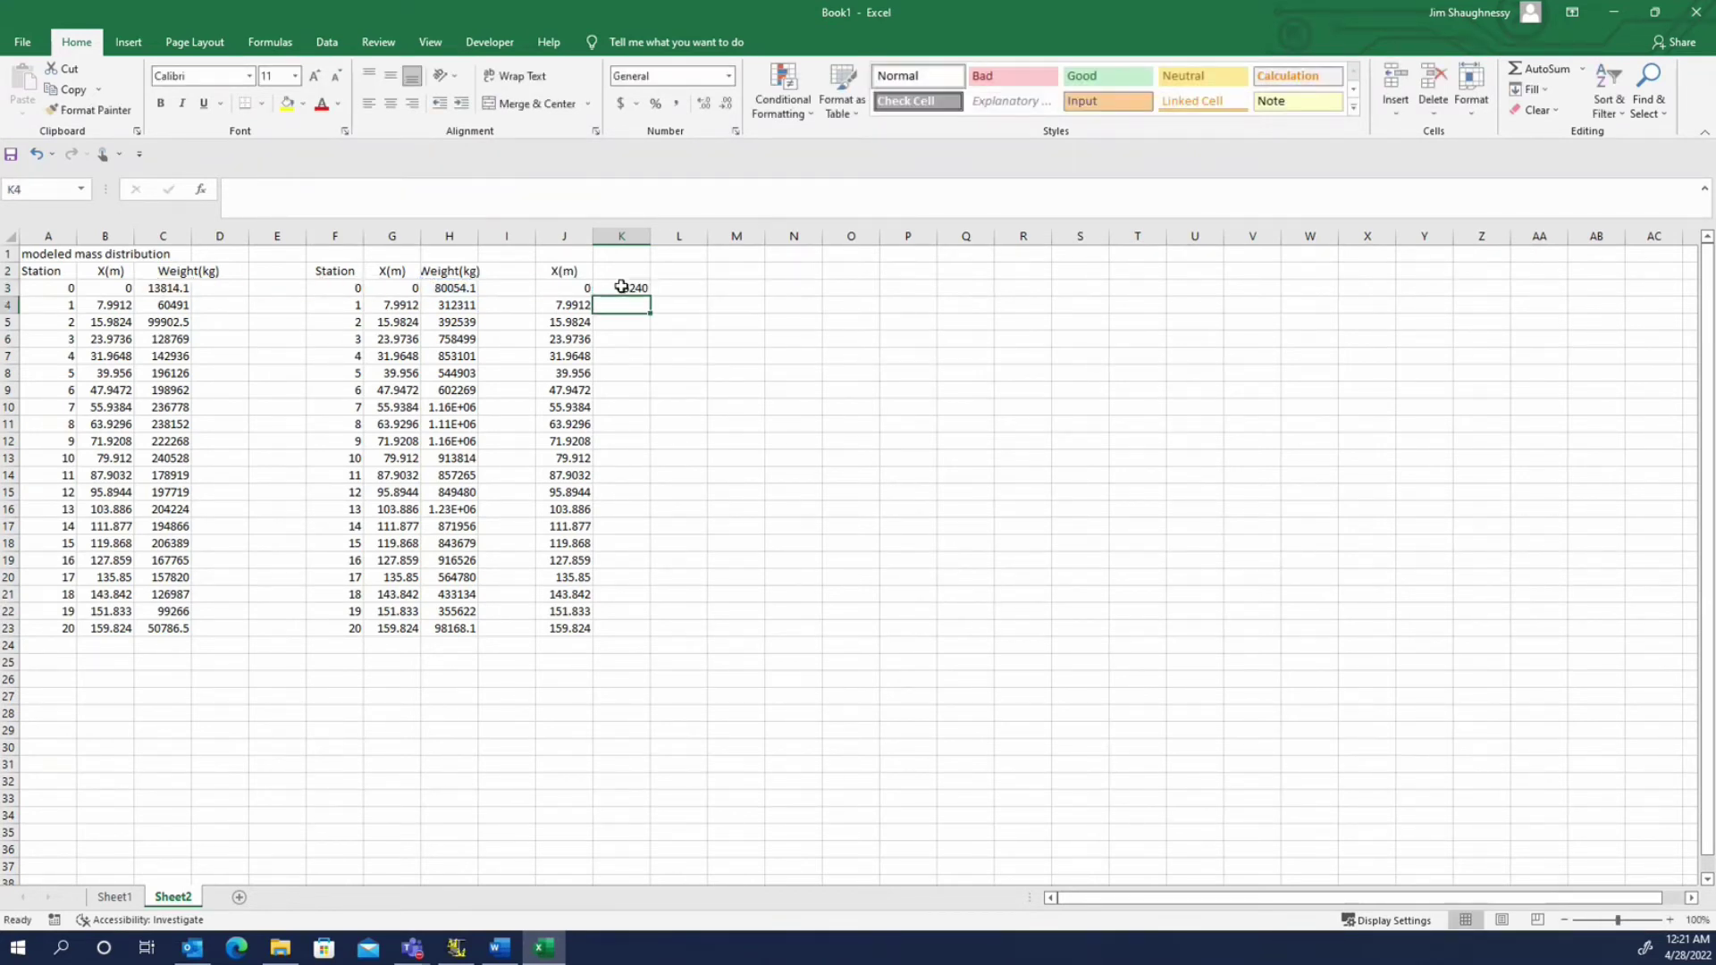
click(621, 287)
drag(651, 296, 659, 640)
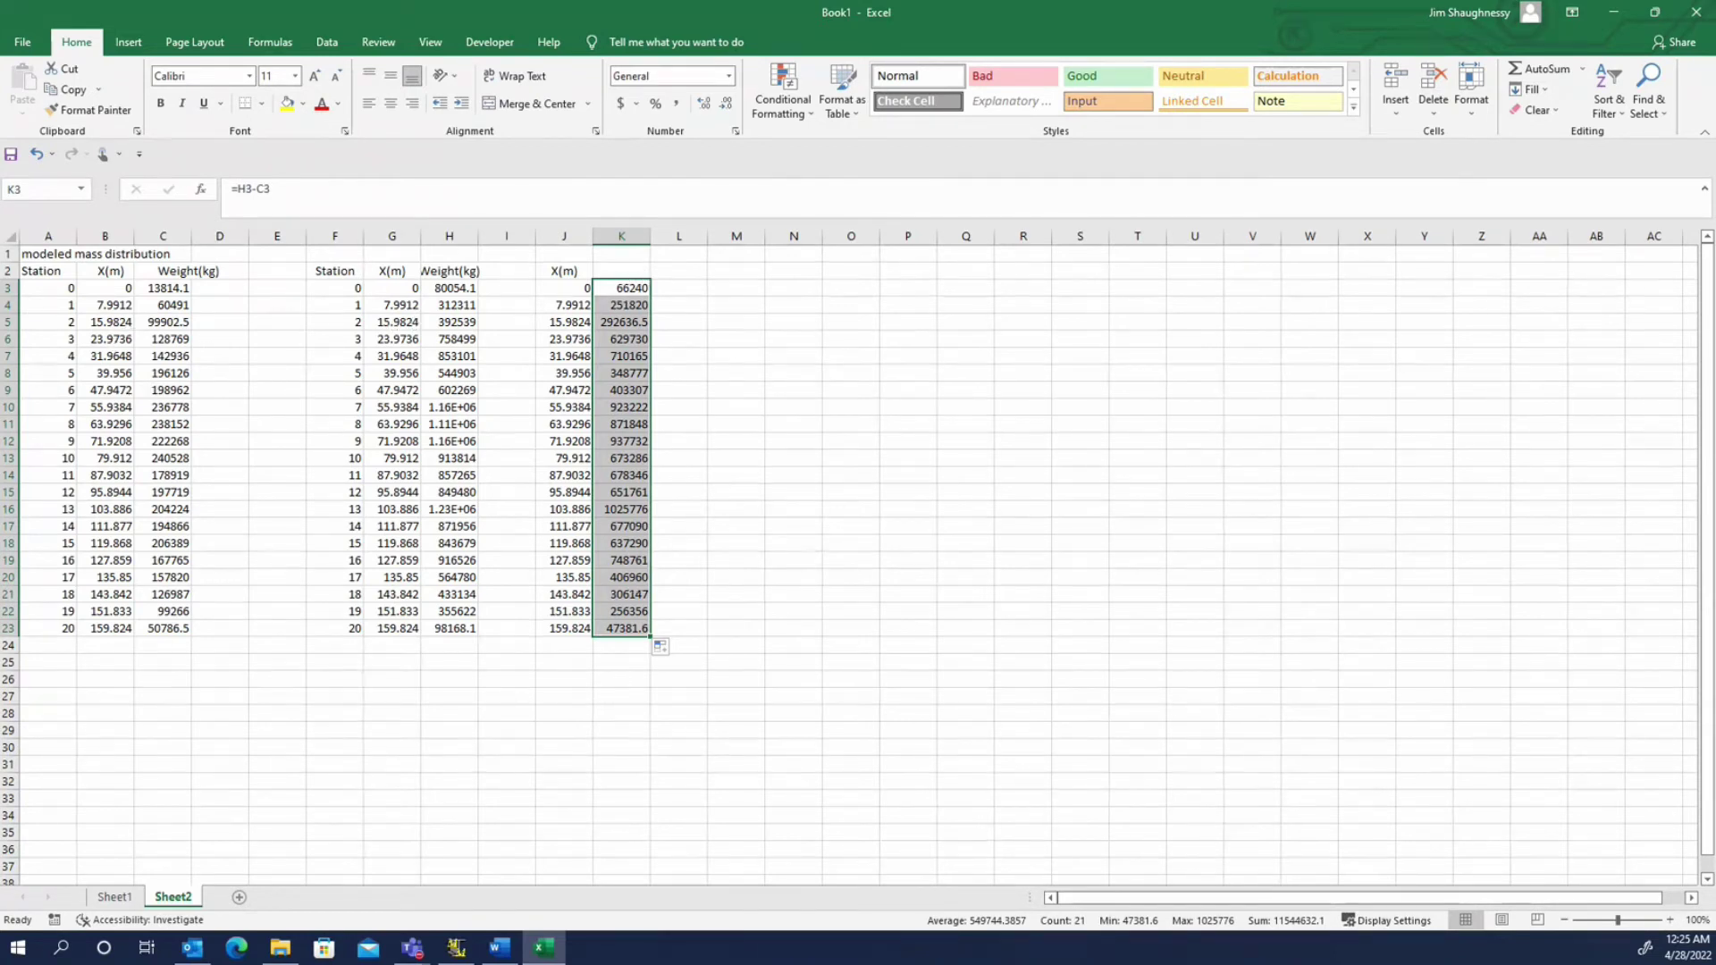
- Switch to Word, examine the Additional Mass Distribution table beside the calculated Excel values, and close the document
click(499, 947)
scroll(1268, 421, down, 15)
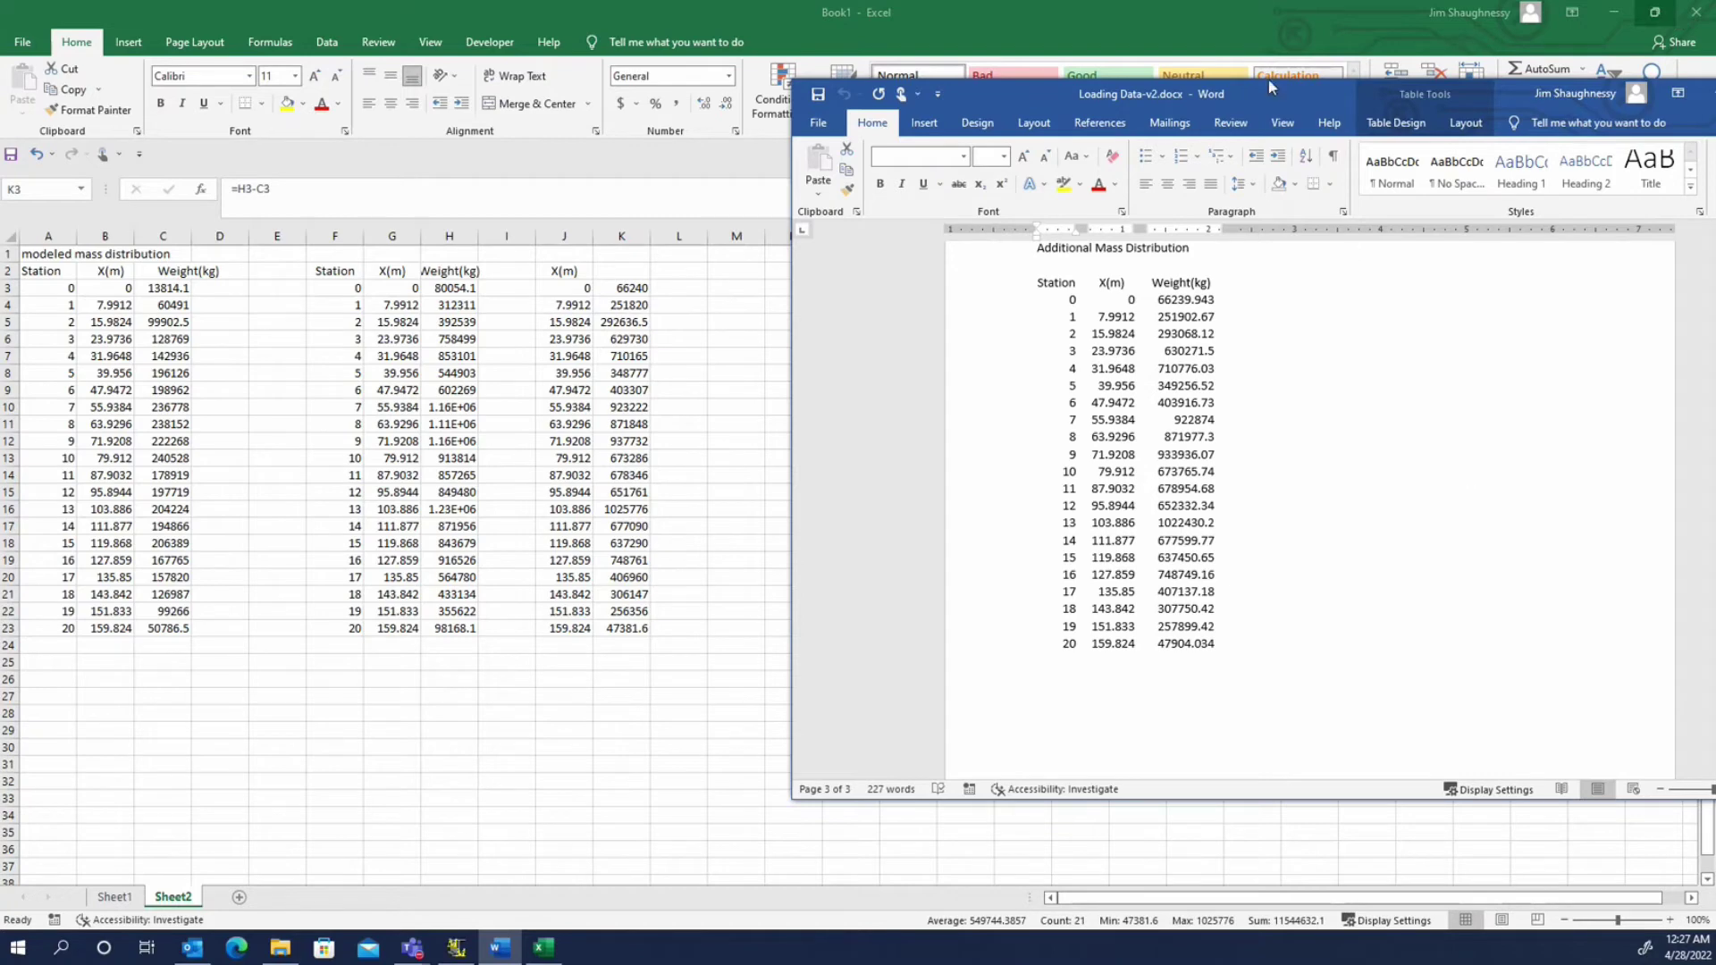
drag(1292, 95, 1180, 109)
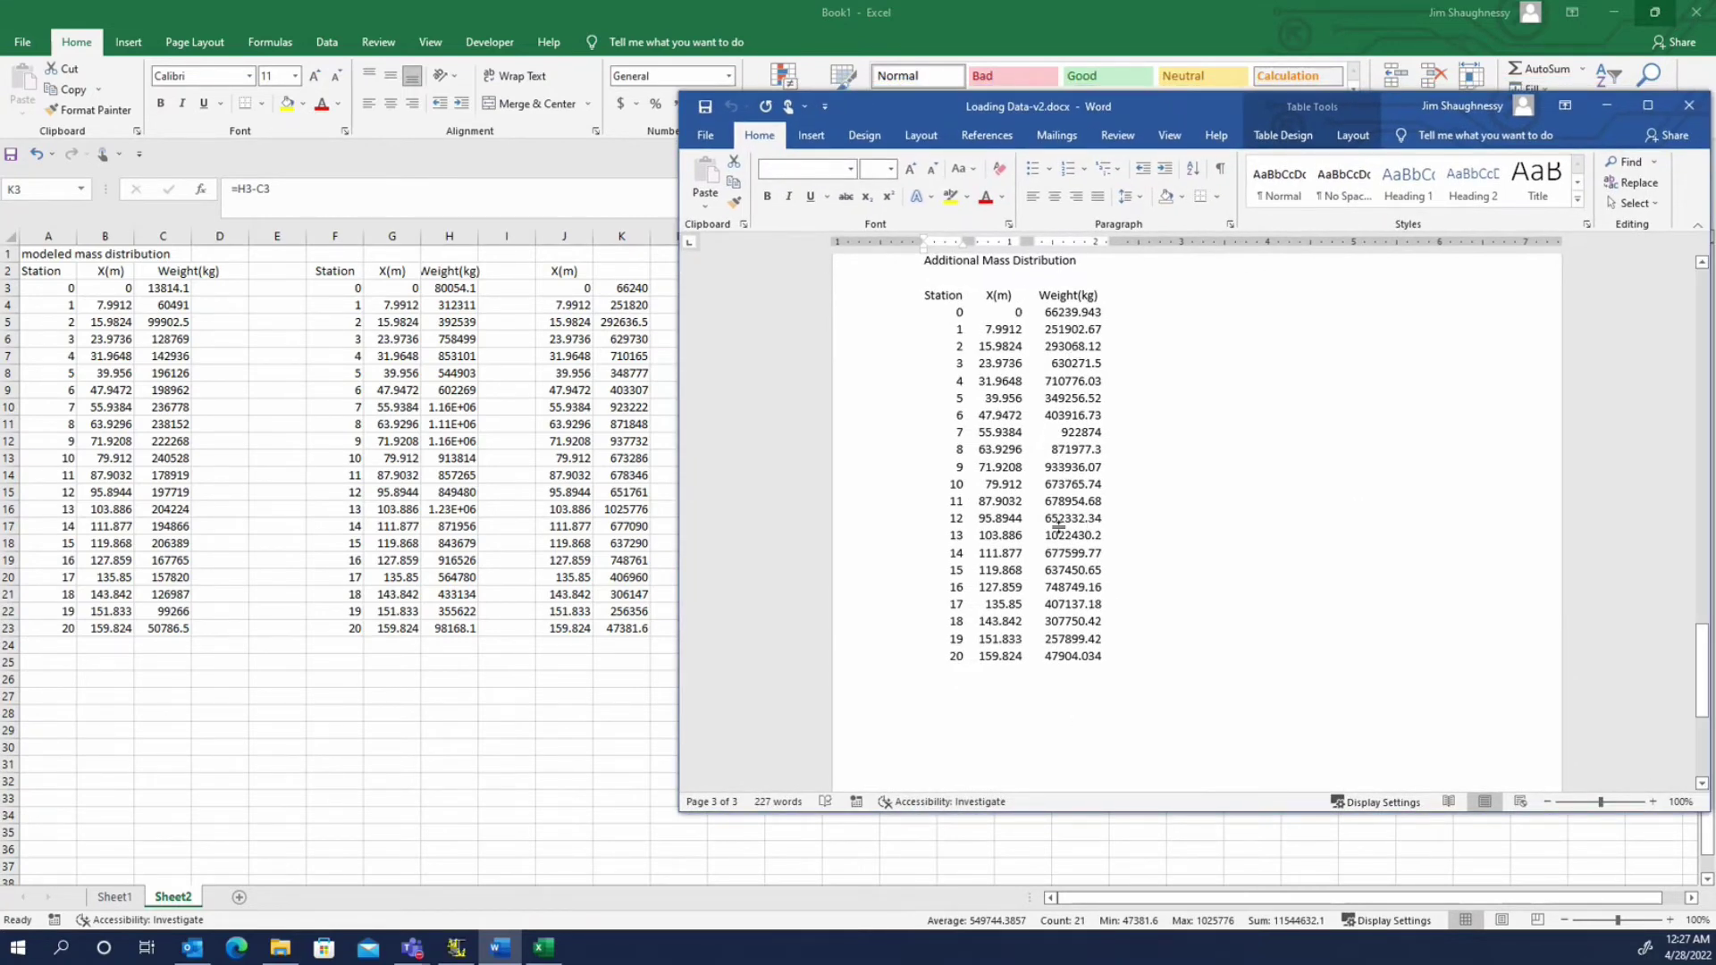
click(1688, 105)
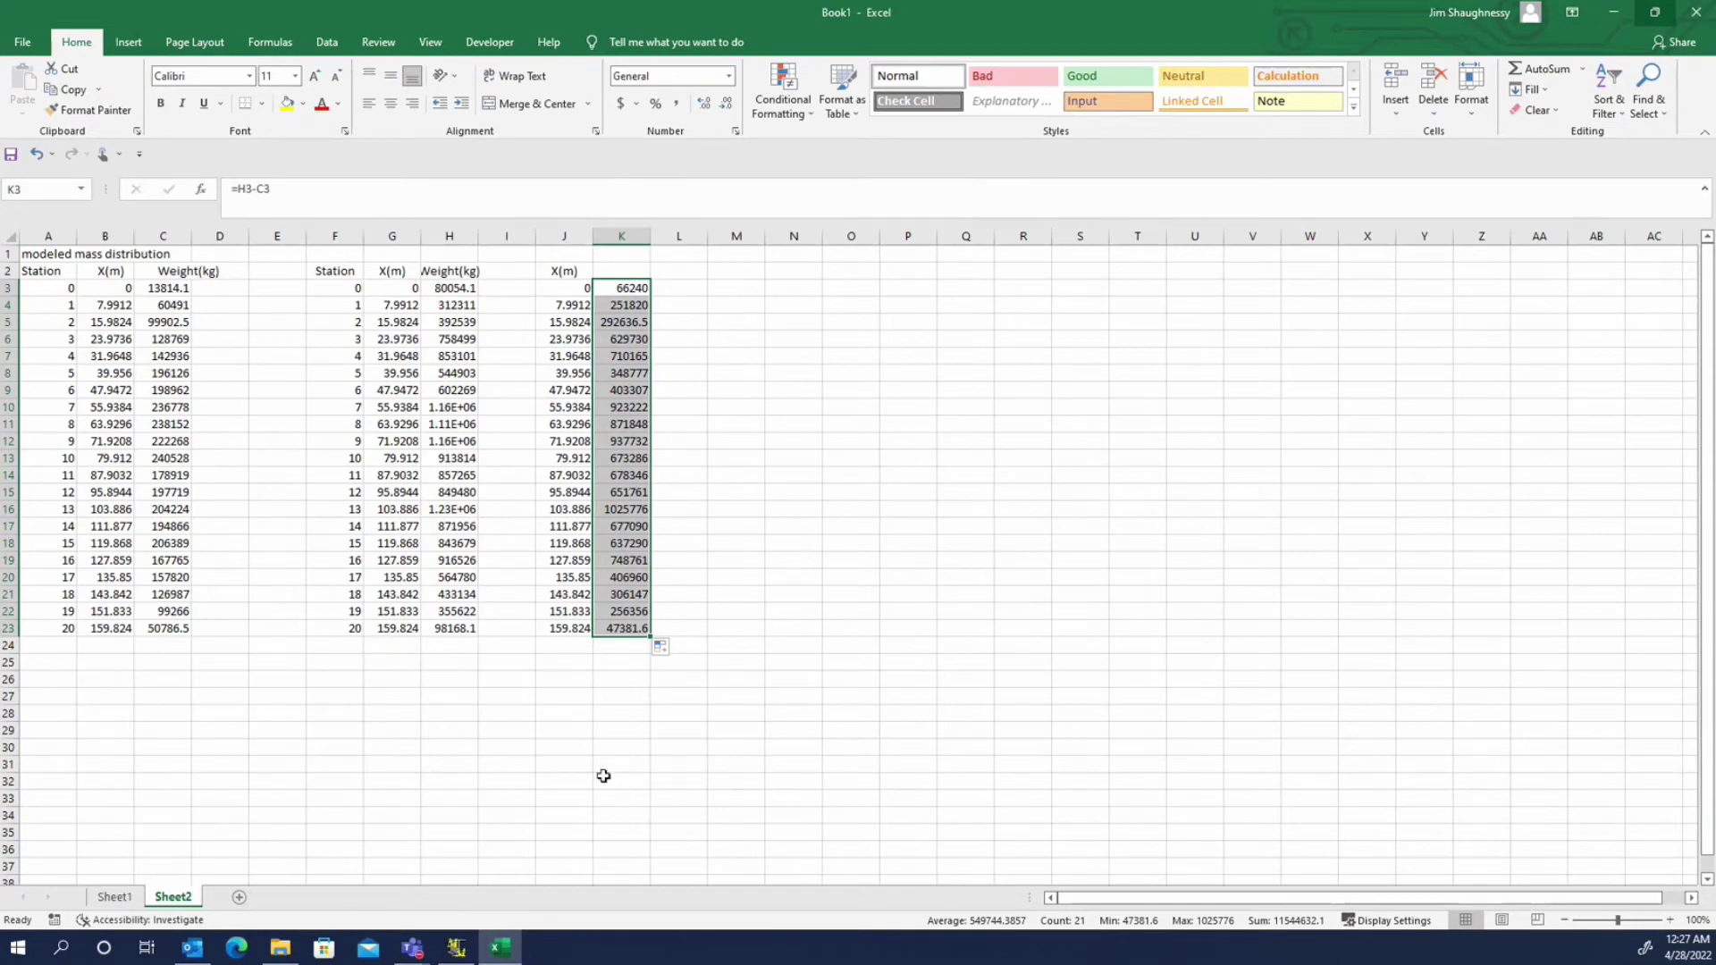
- Switch to MAESTRO, open the lightship load case's mass distribution table in an enlarged Loads dialog, and add 100 rows
click(455, 947)
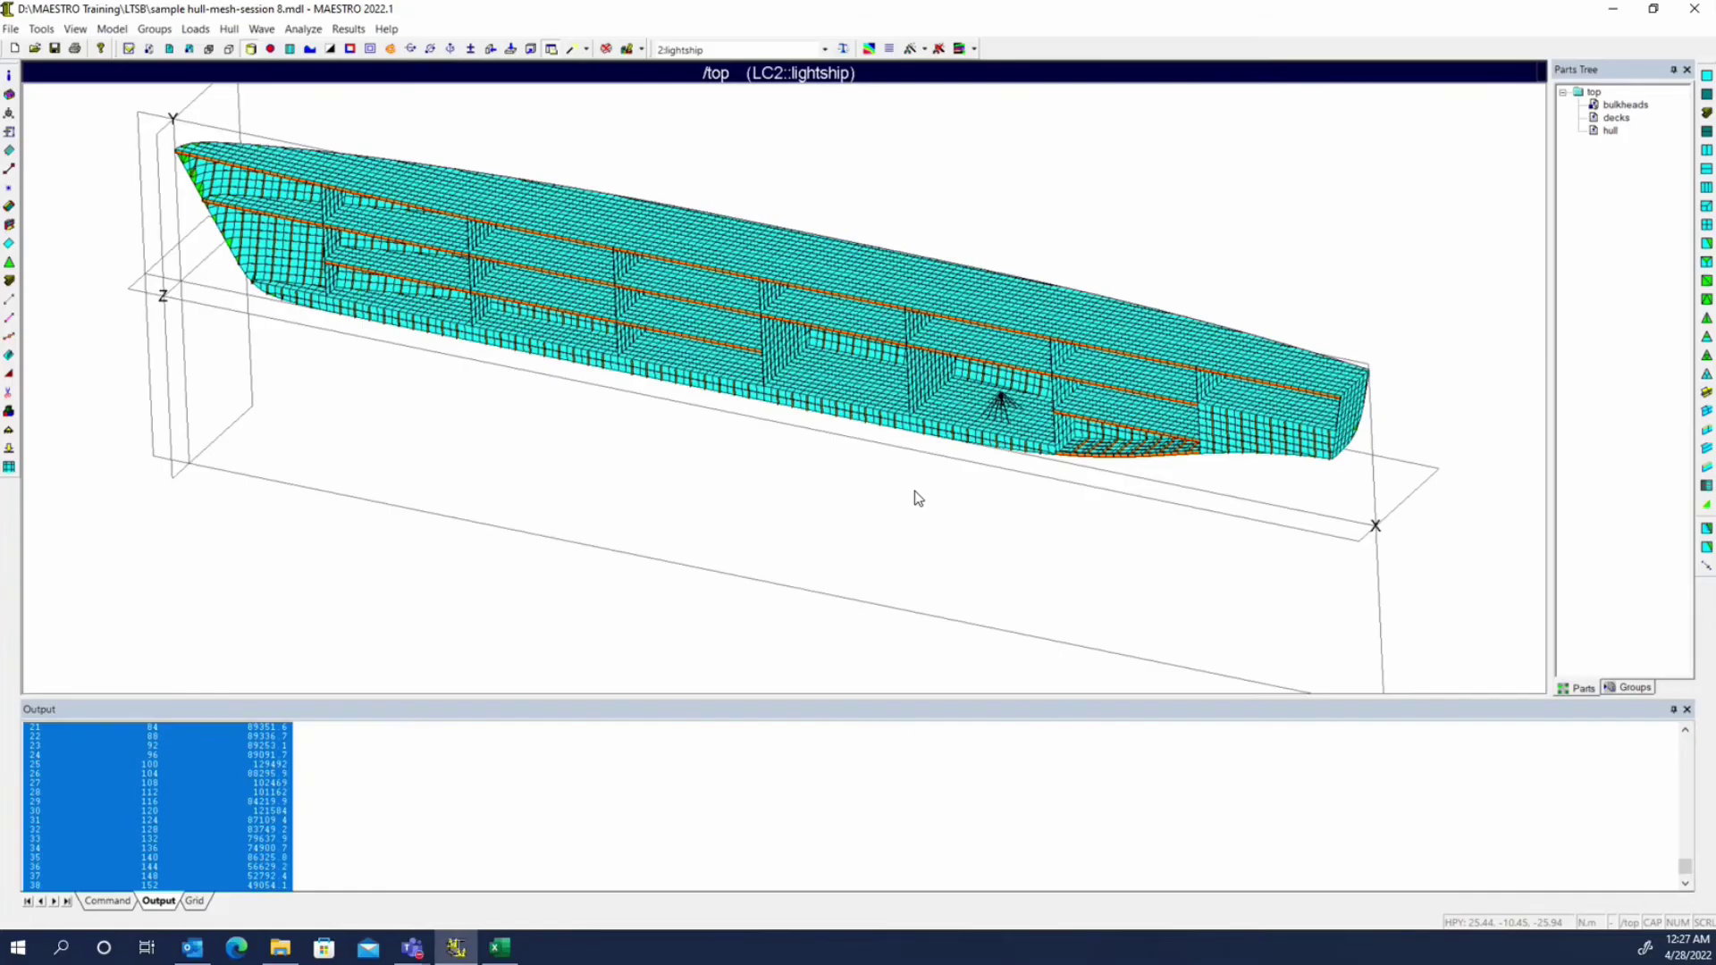
drag(706, 697, 722, 747)
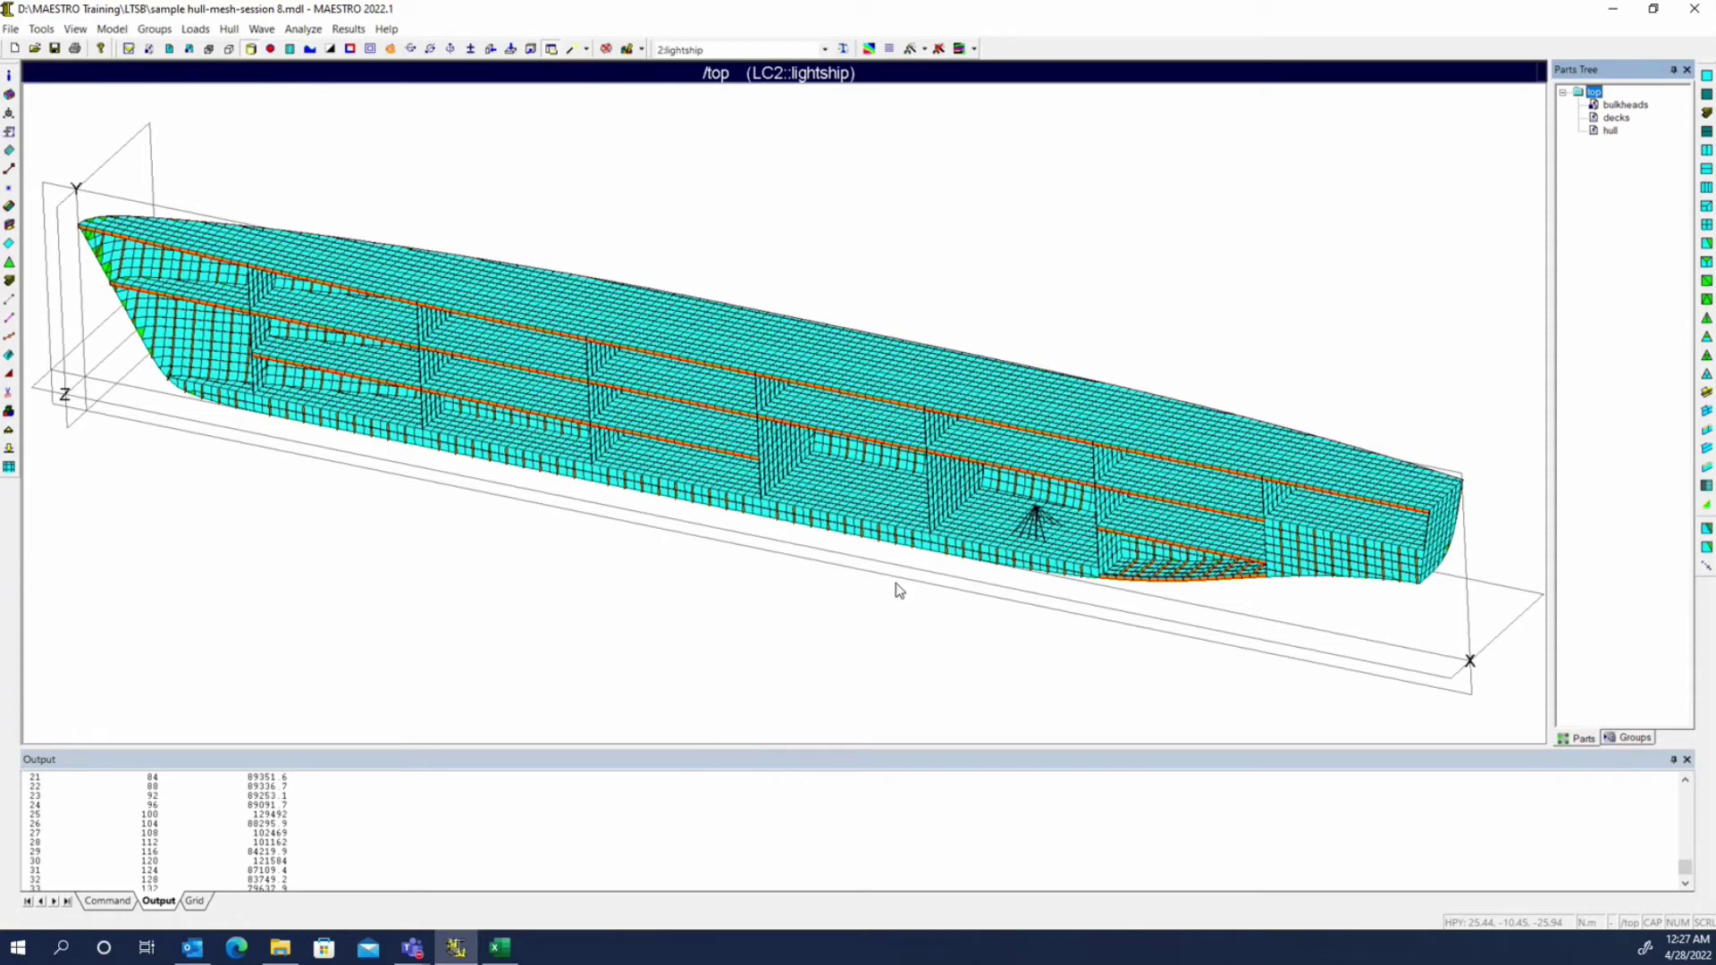
click(9, 450)
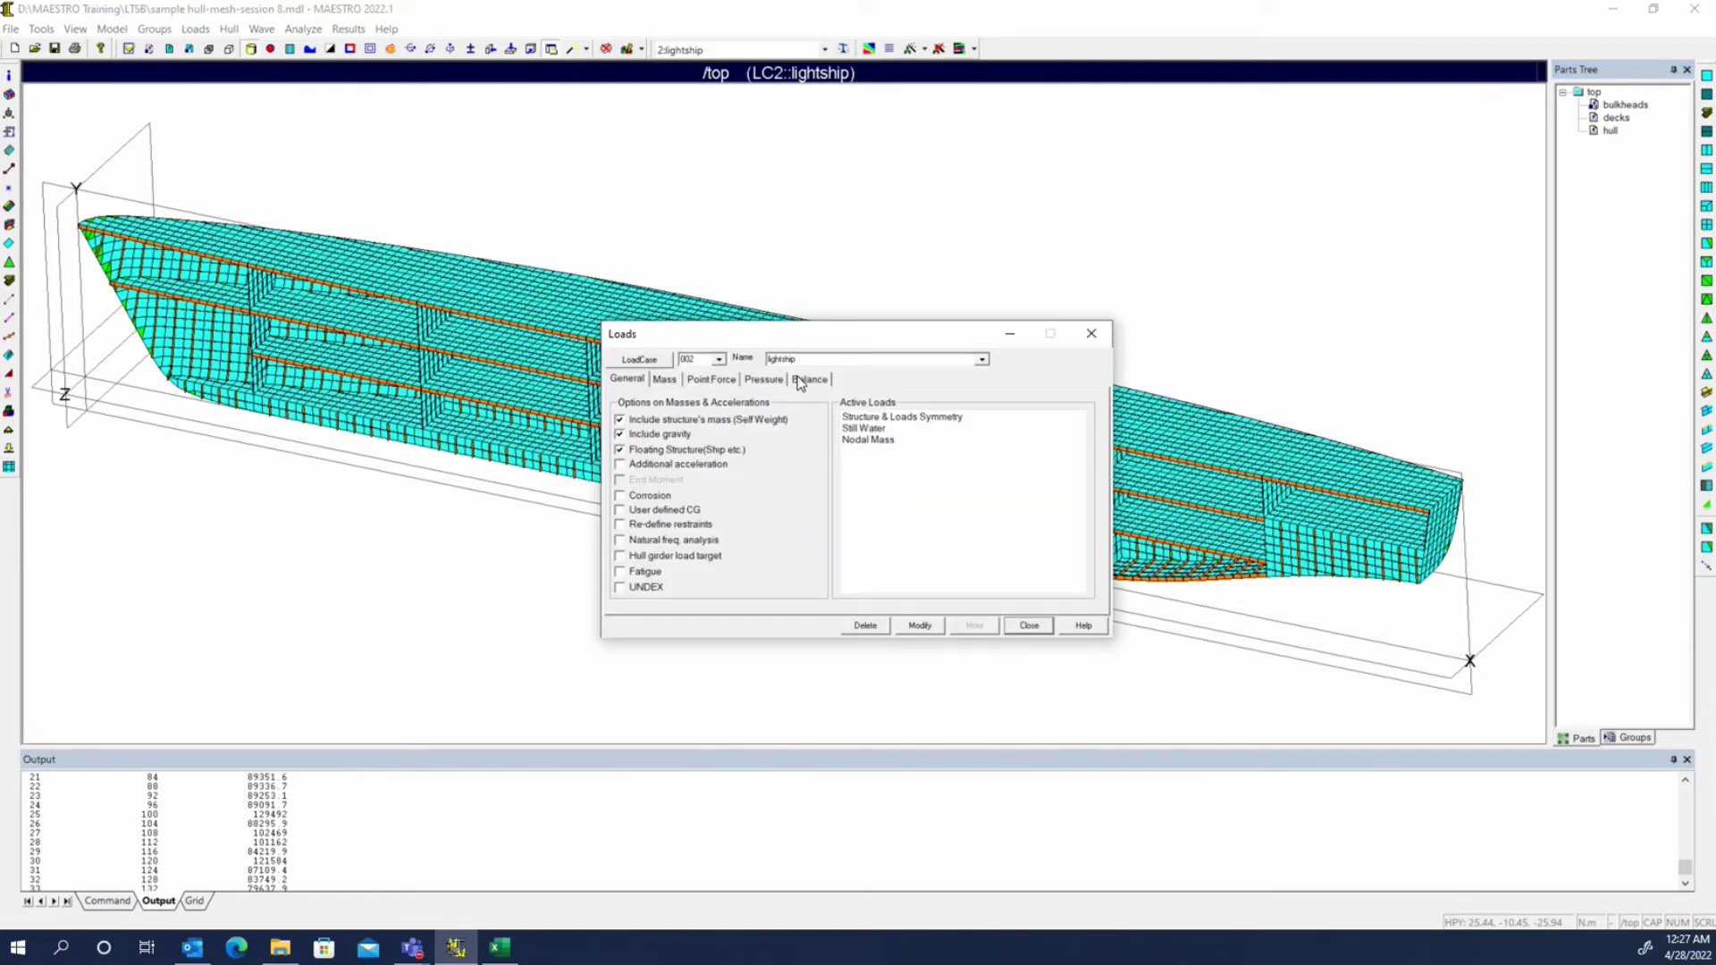
click(665, 379)
click(862, 396)
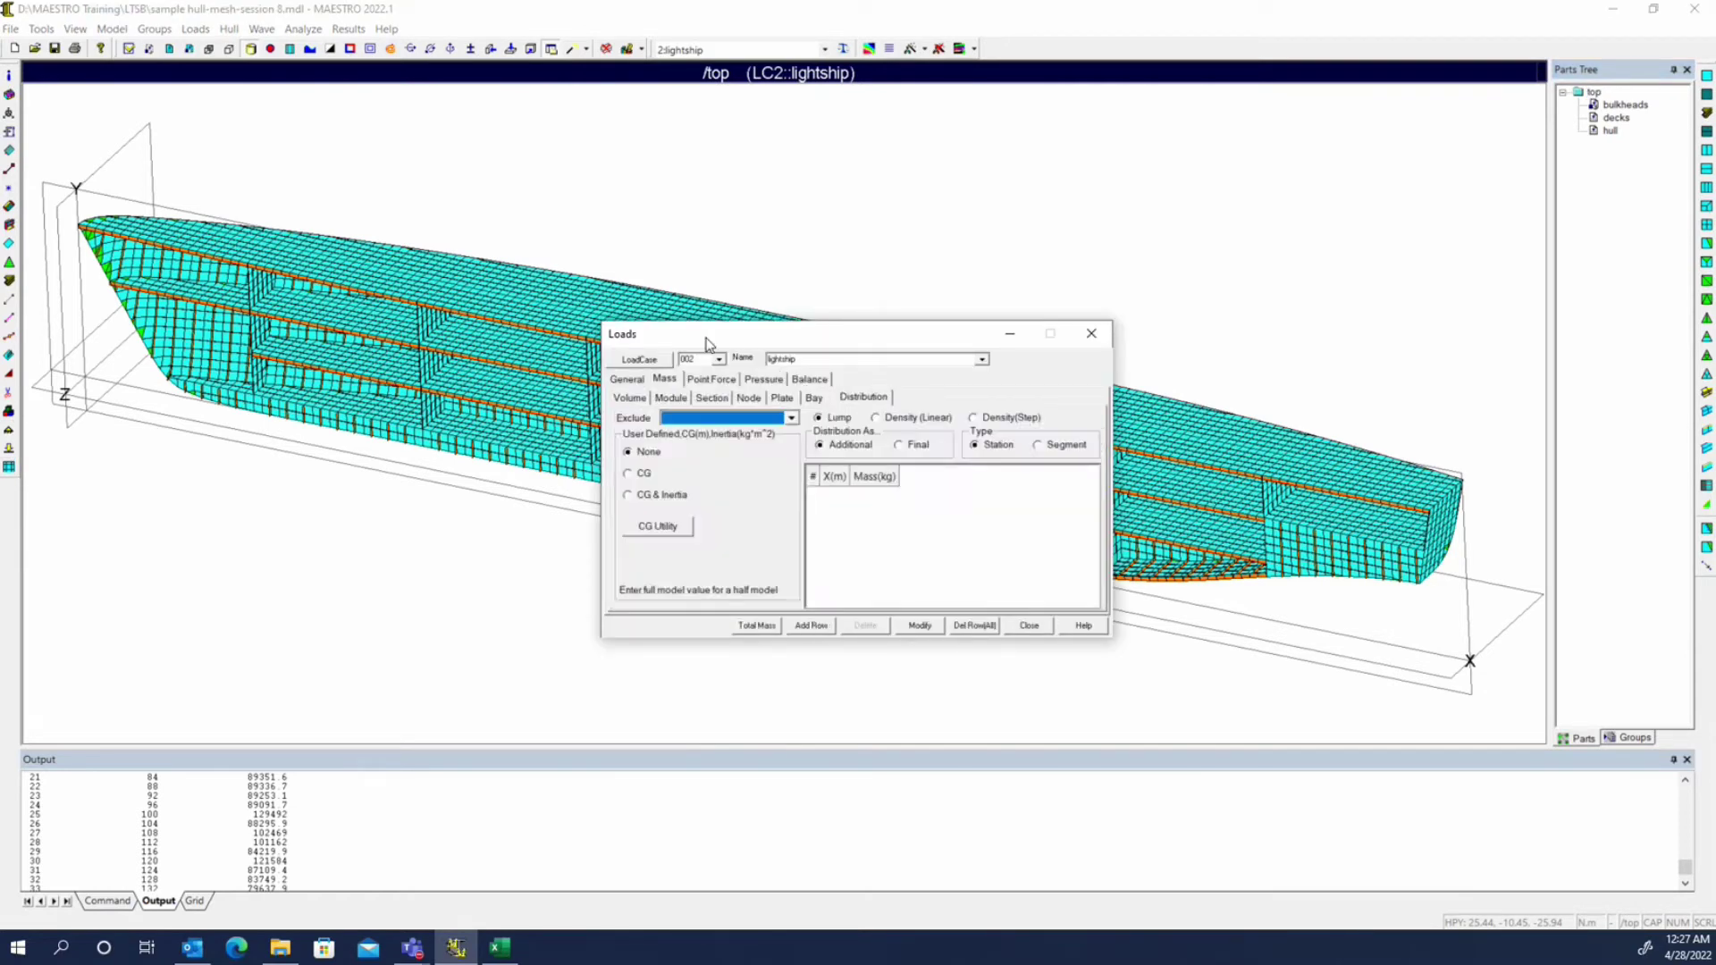
drag(706, 343, 426, 123)
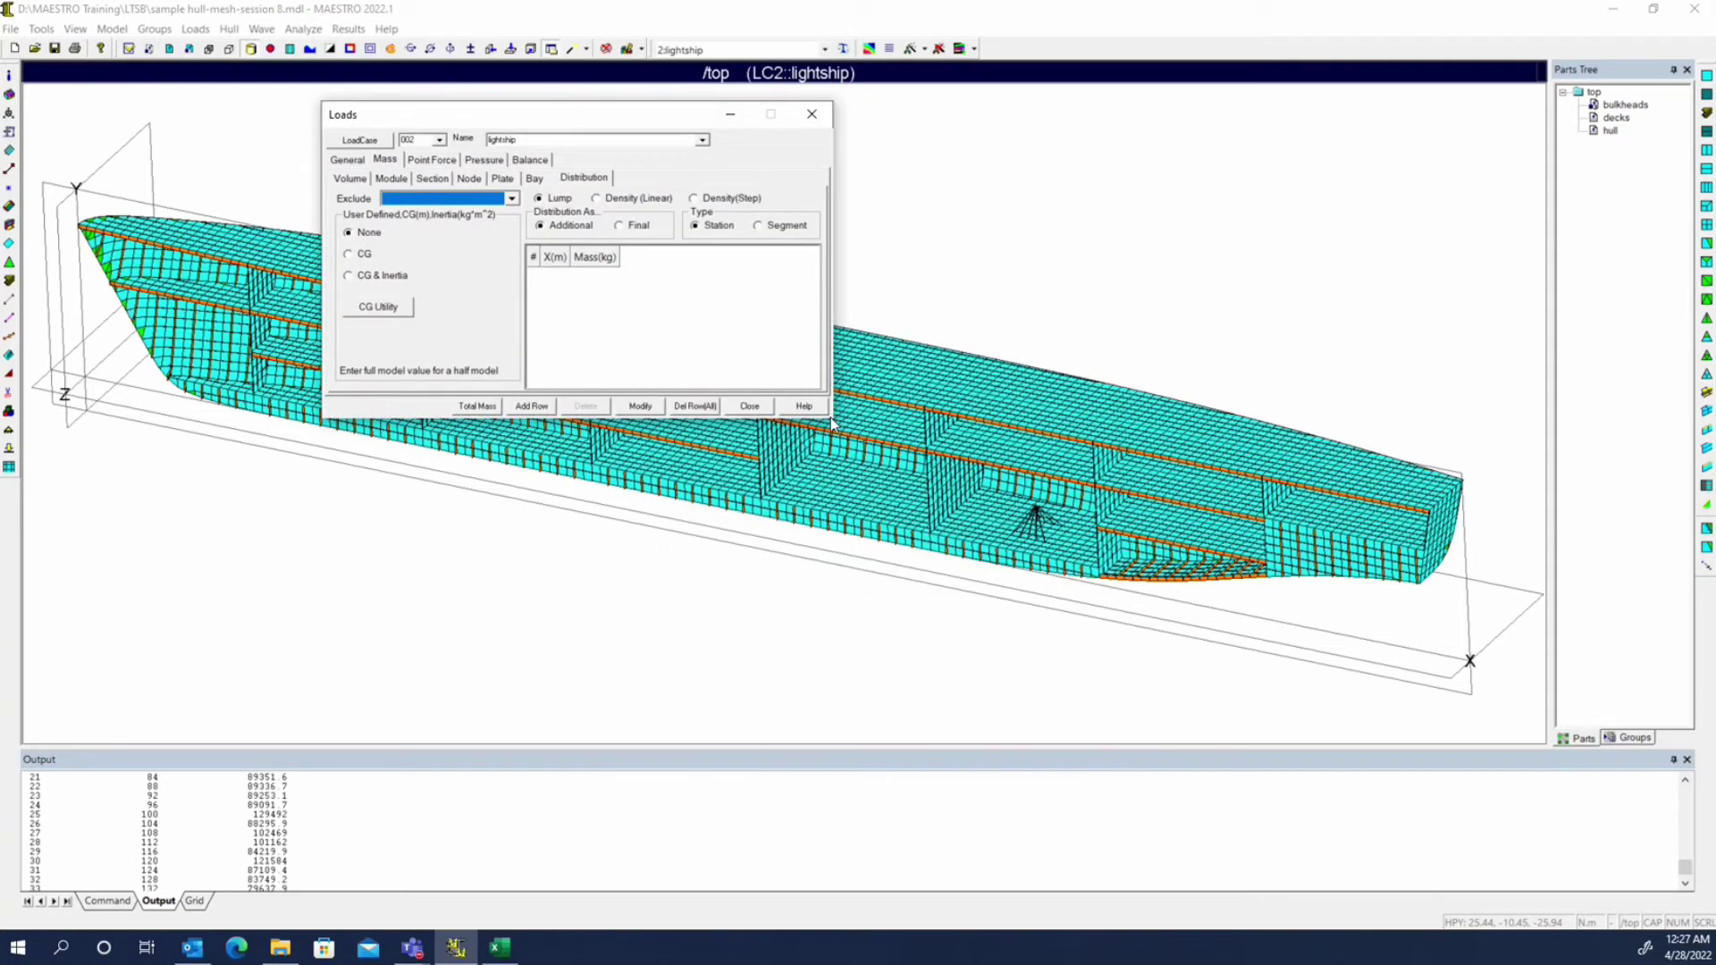
drag(831, 425, 1433, 732)
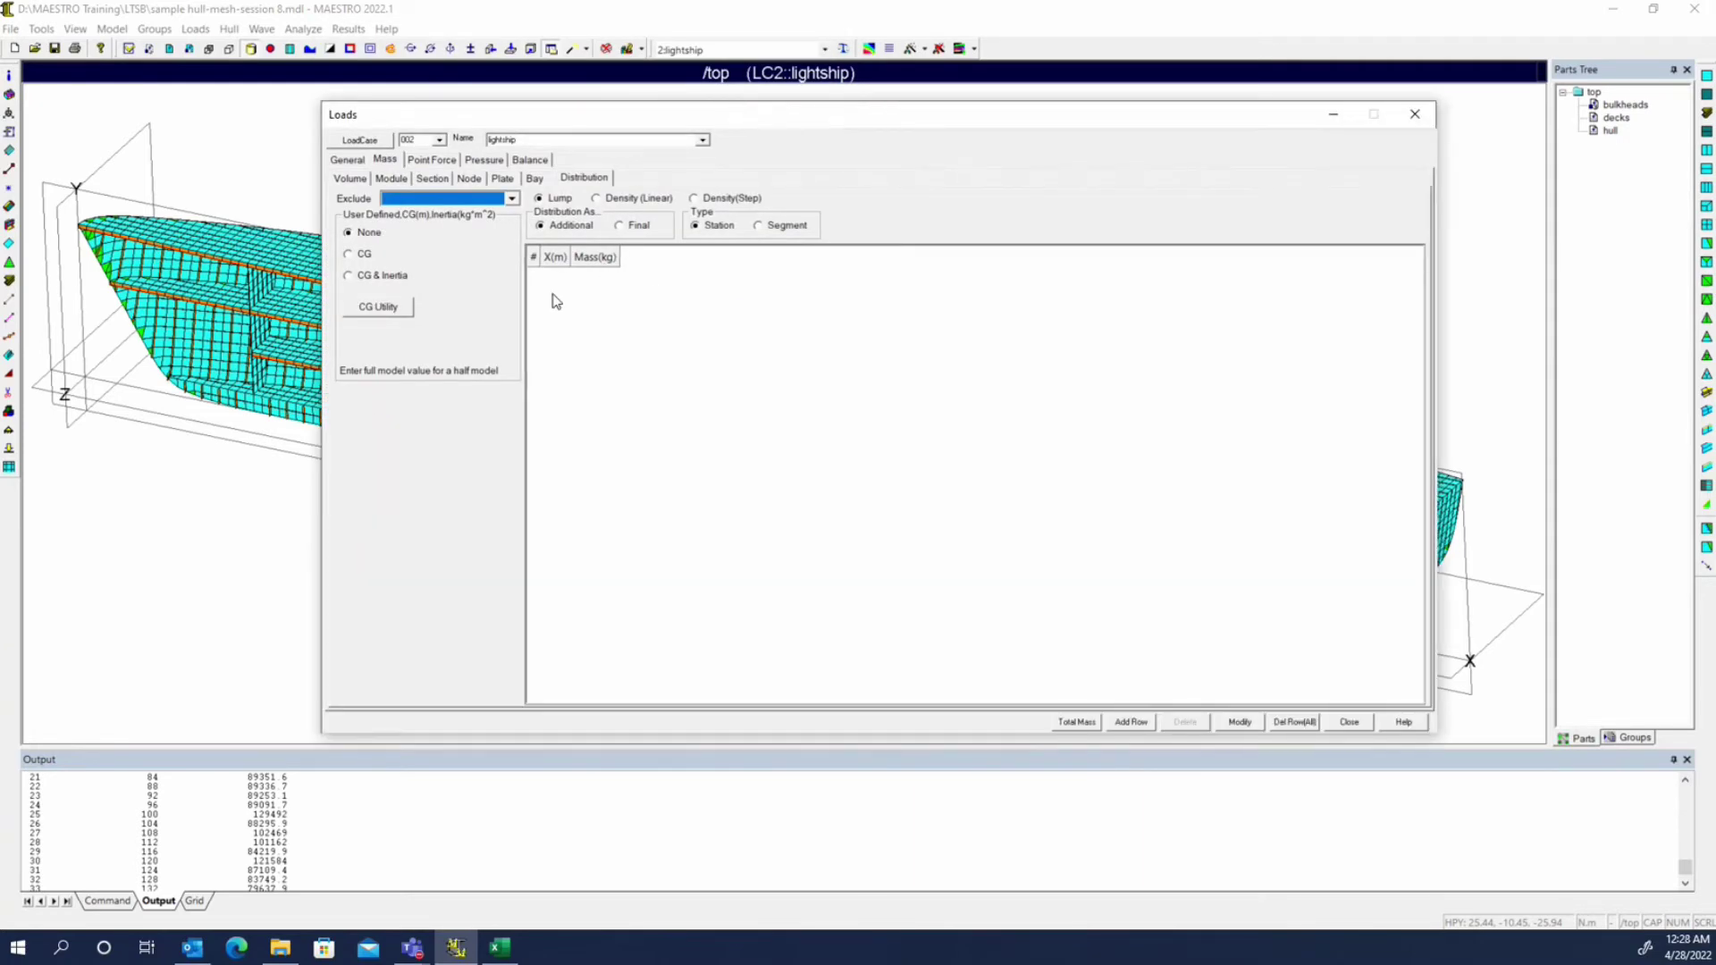
right_click(646, 336)
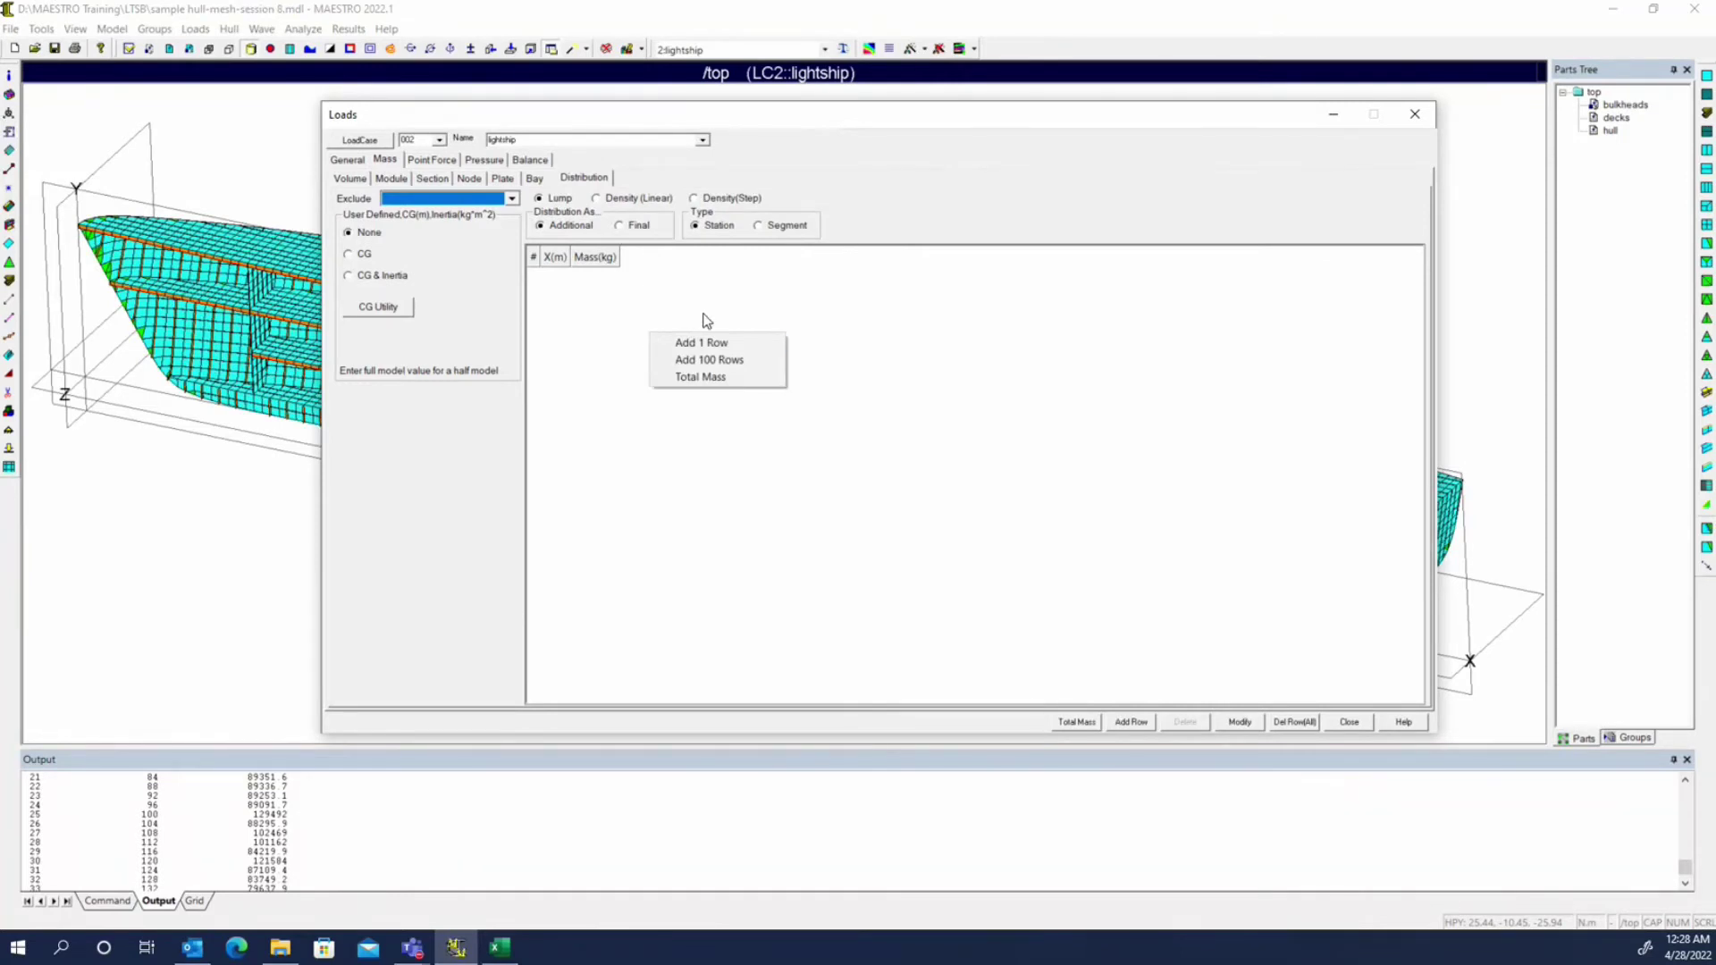
click(742, 361)
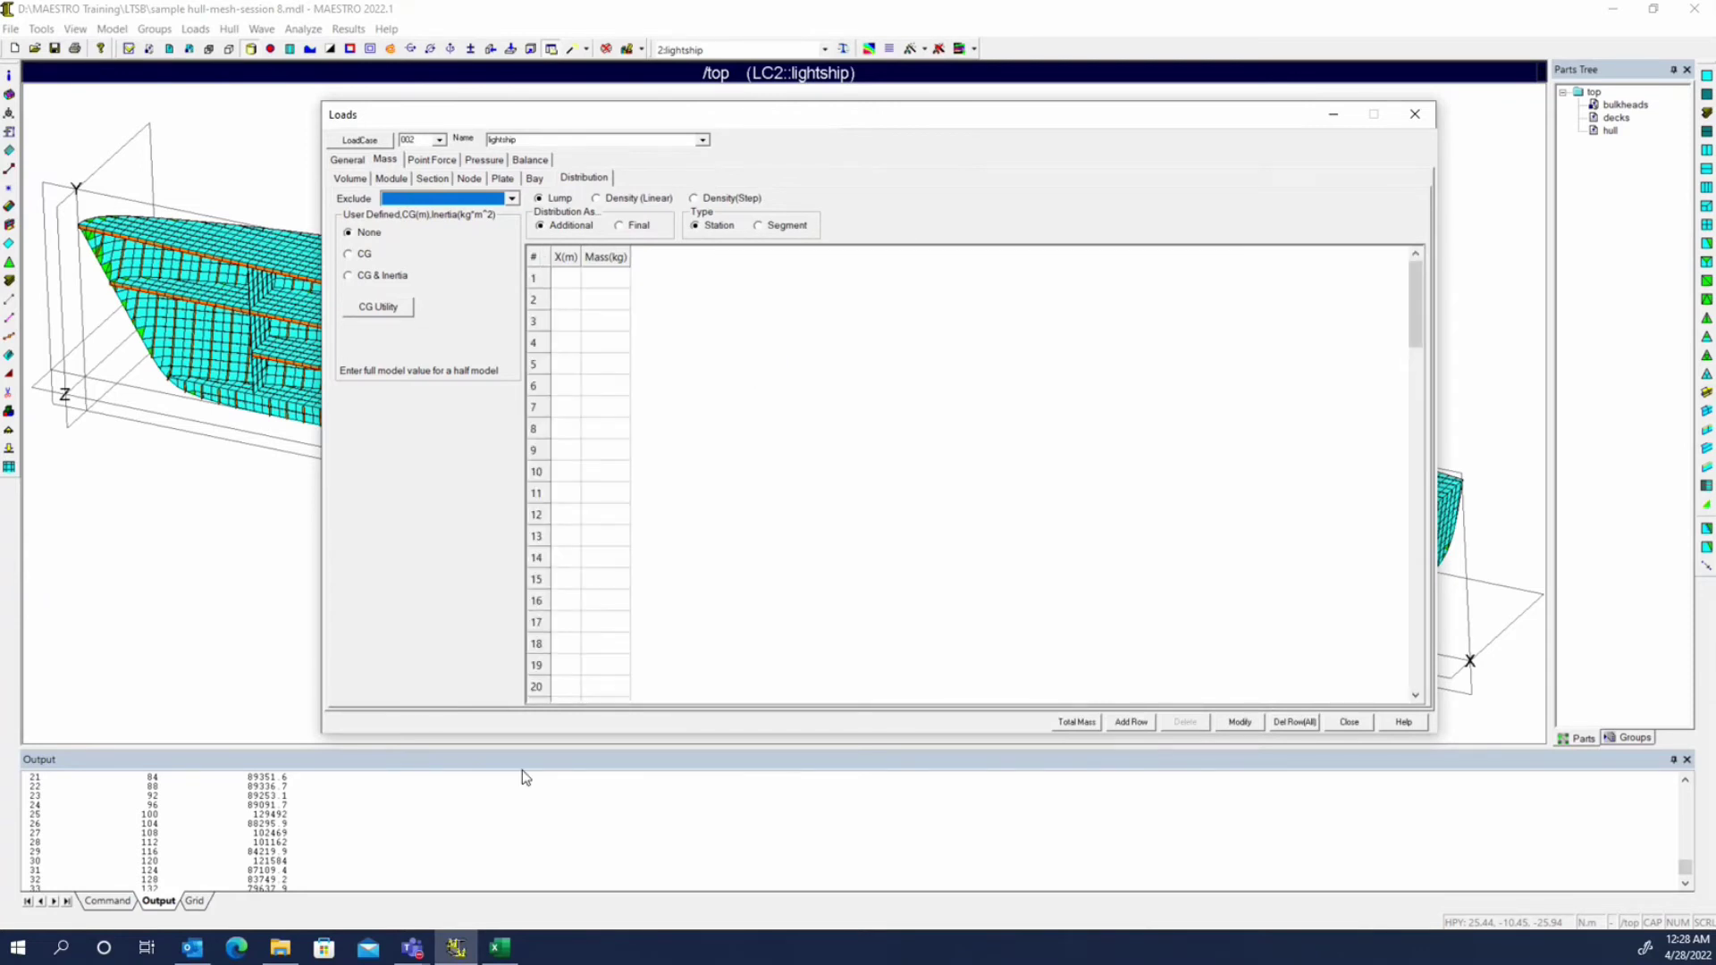
key(alt+Tab)
click(562, 287)
drag(562, 287, 647, 631)
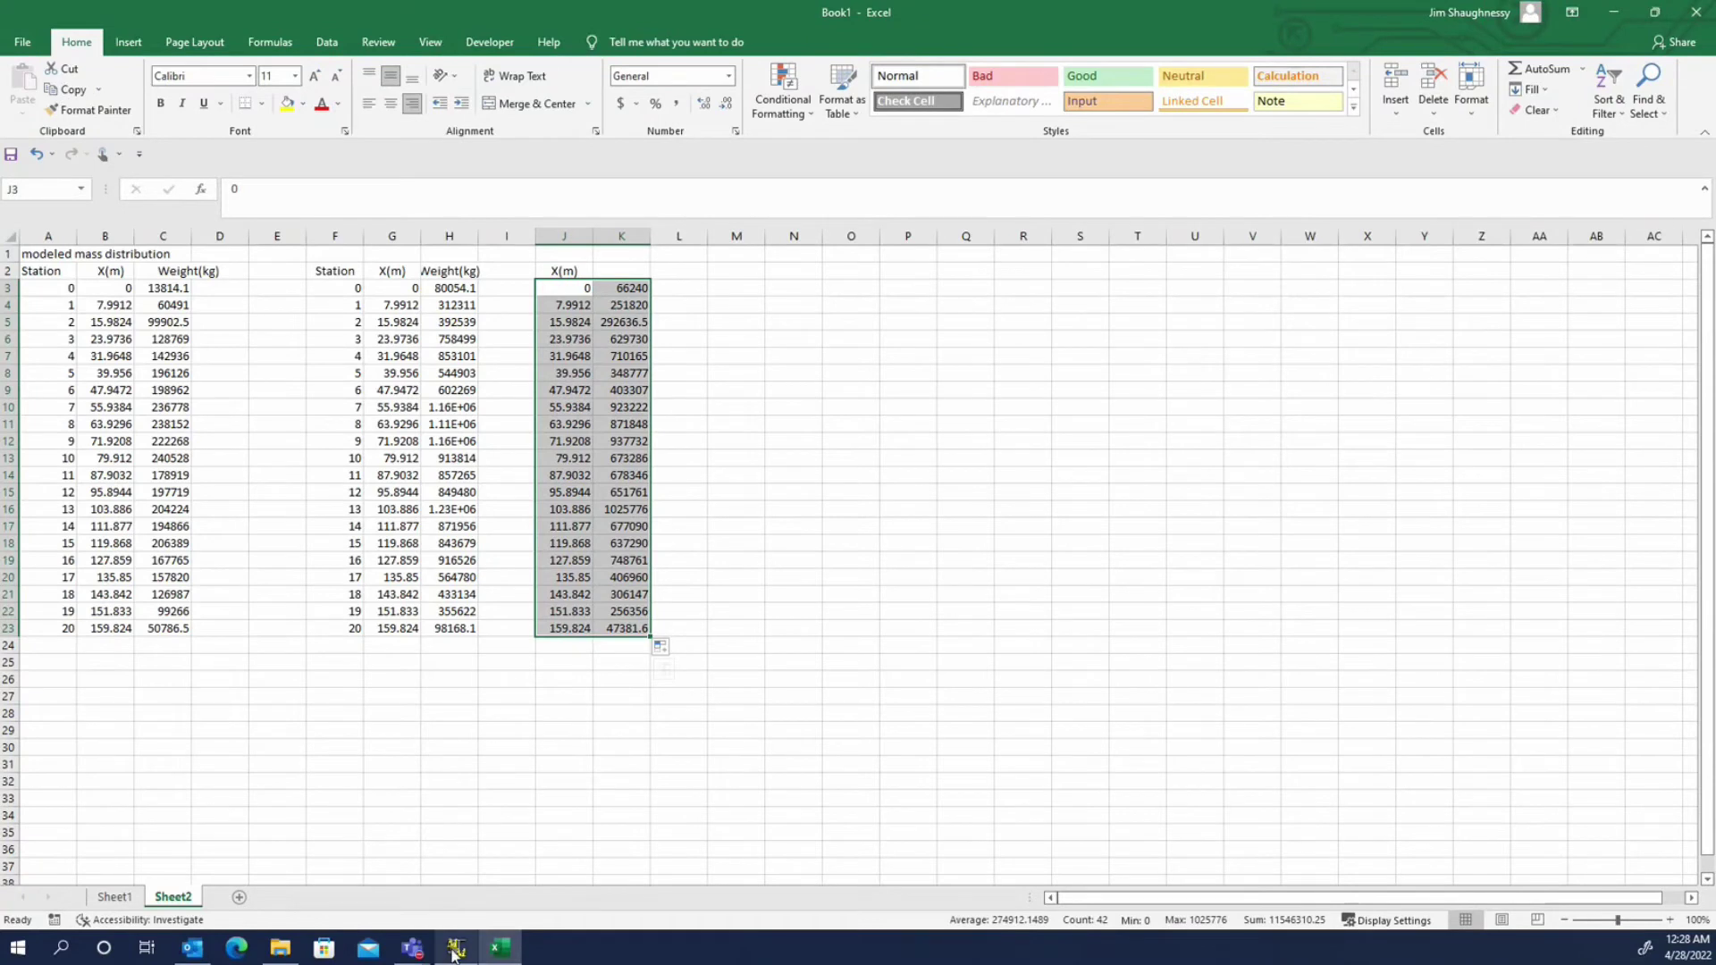
- Reopen Loading Data-v2.docx in Word and copy the Additional Mass Distribution table's X(m) and Weight(kg) values for stations 0 to 20
click(192, 947)
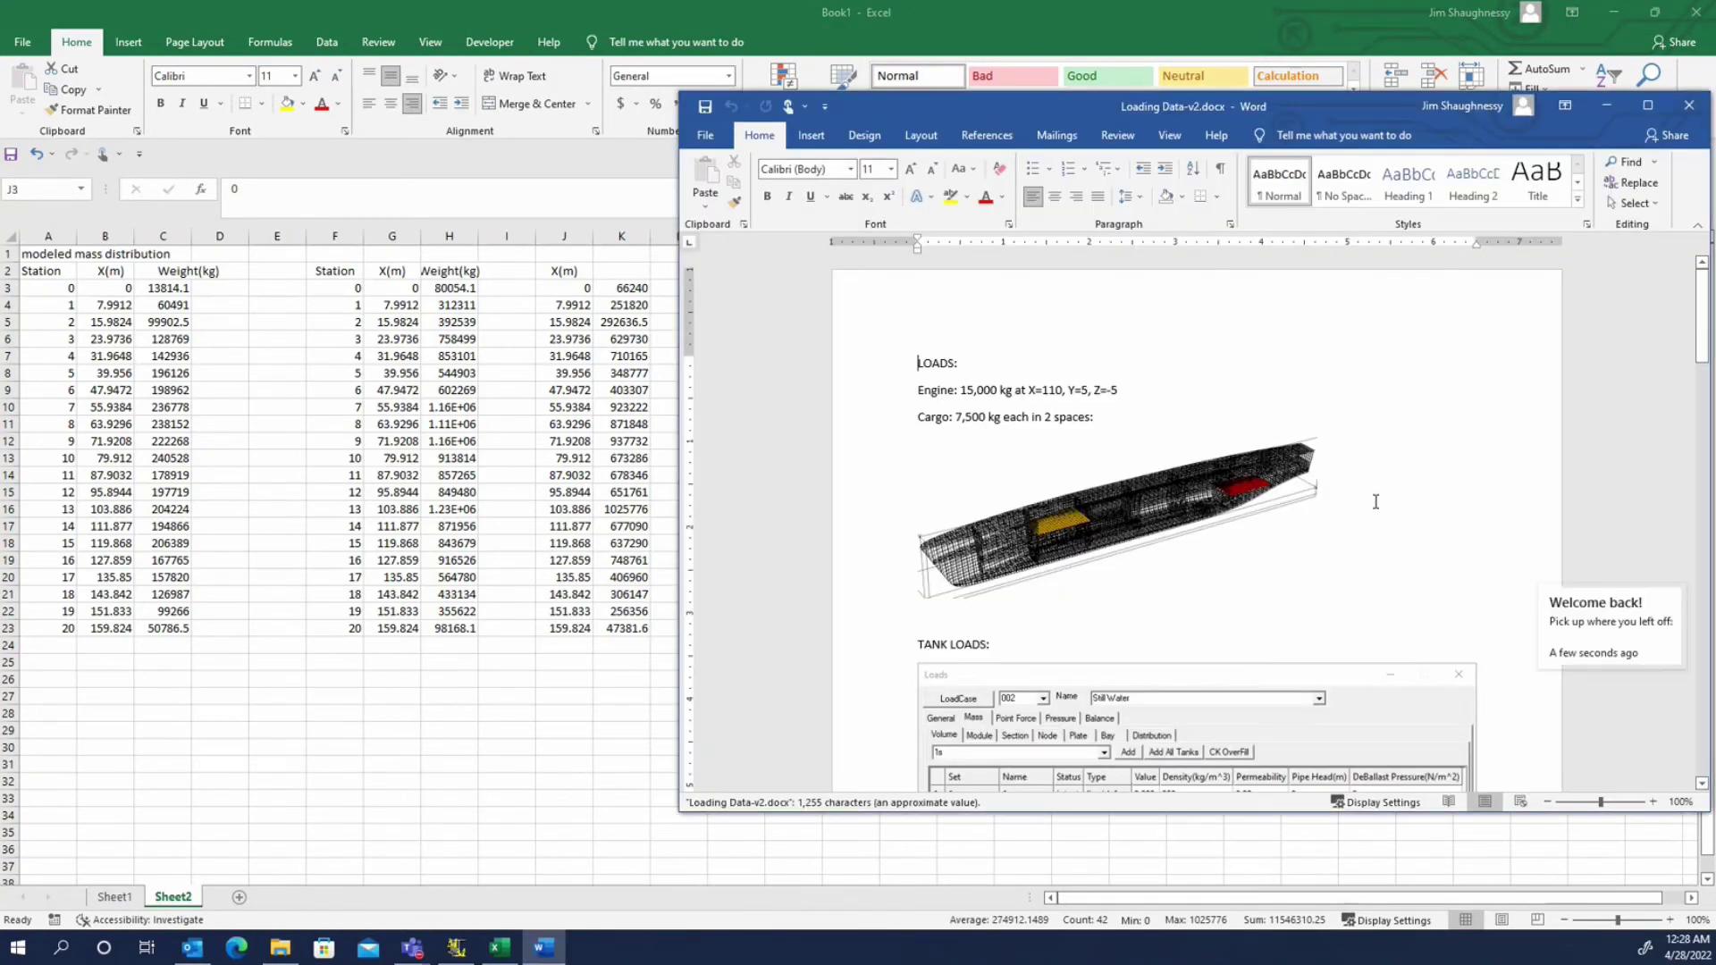
scroll(1371, 498, down, 15)
scroll(1392, 510, down, 10)
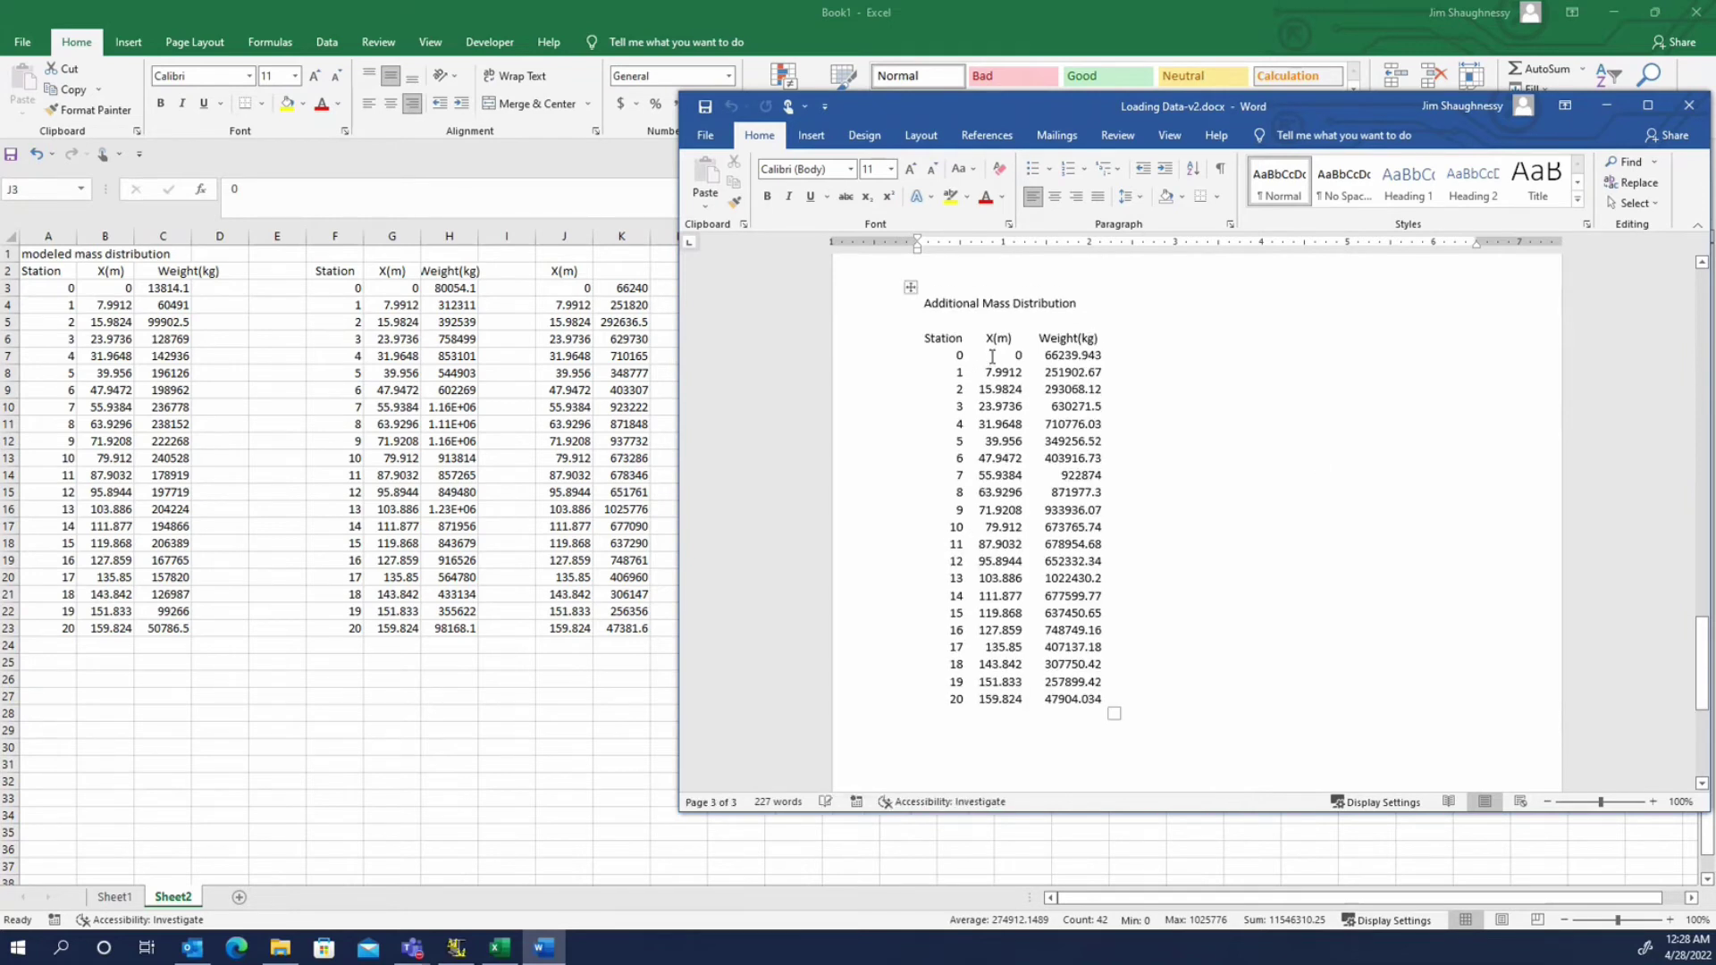
drag(992, 359, 1092, 702)
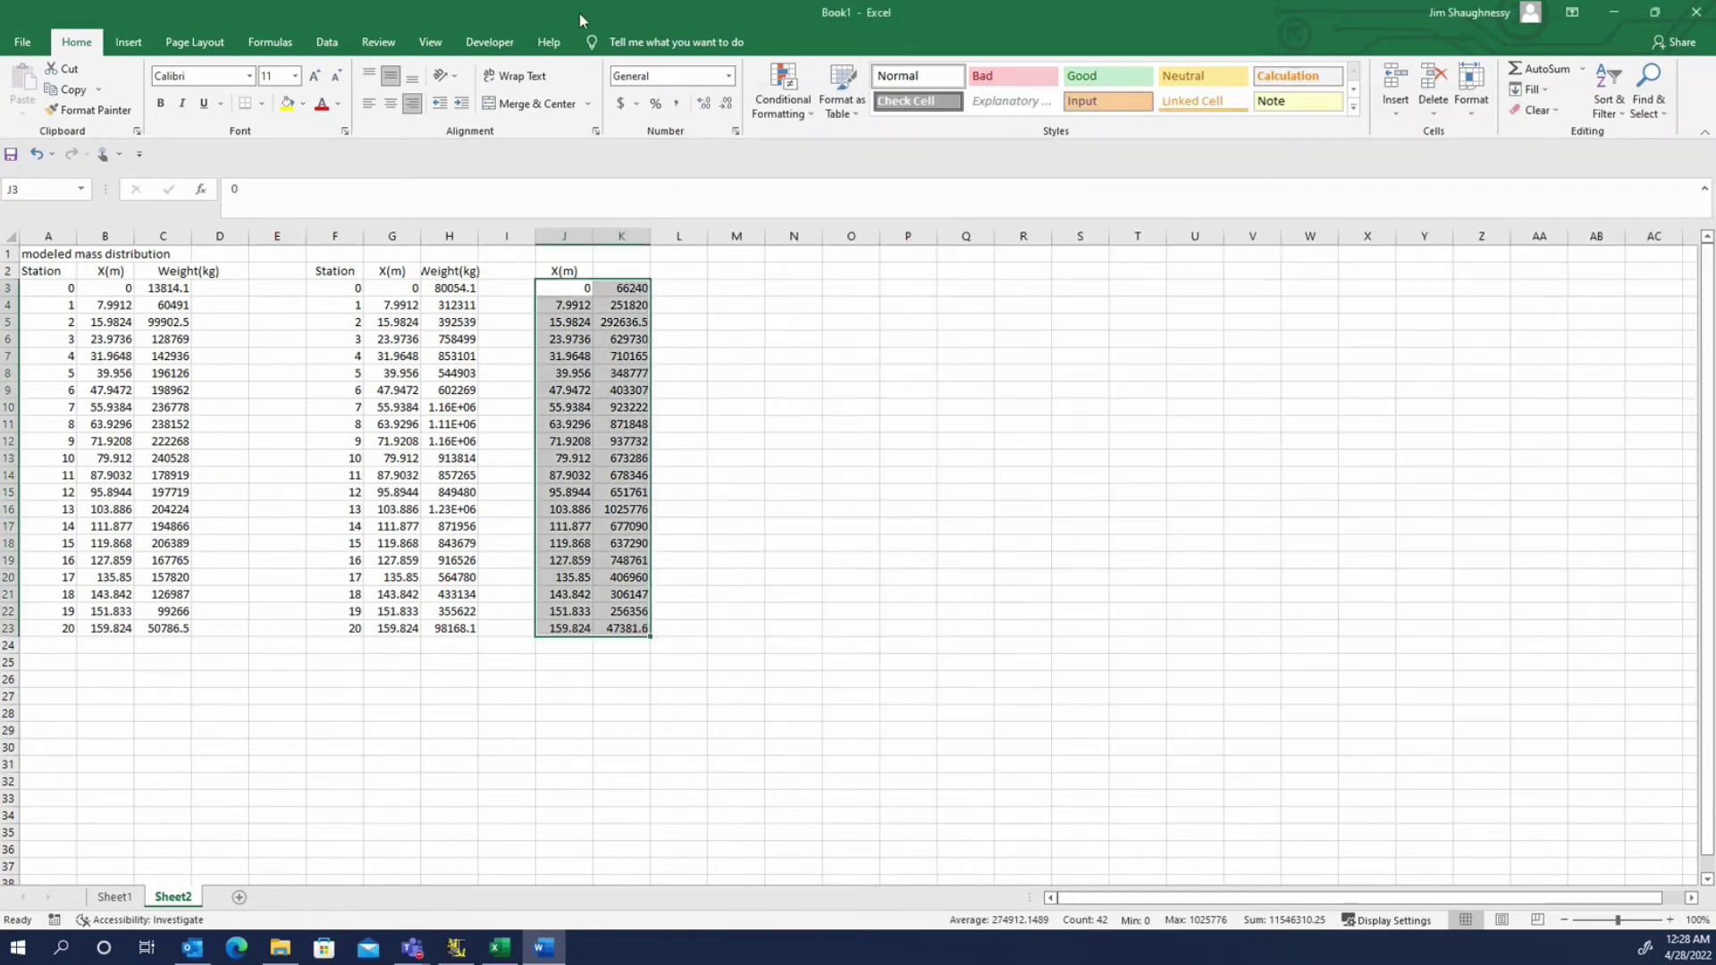
click(543, 949)
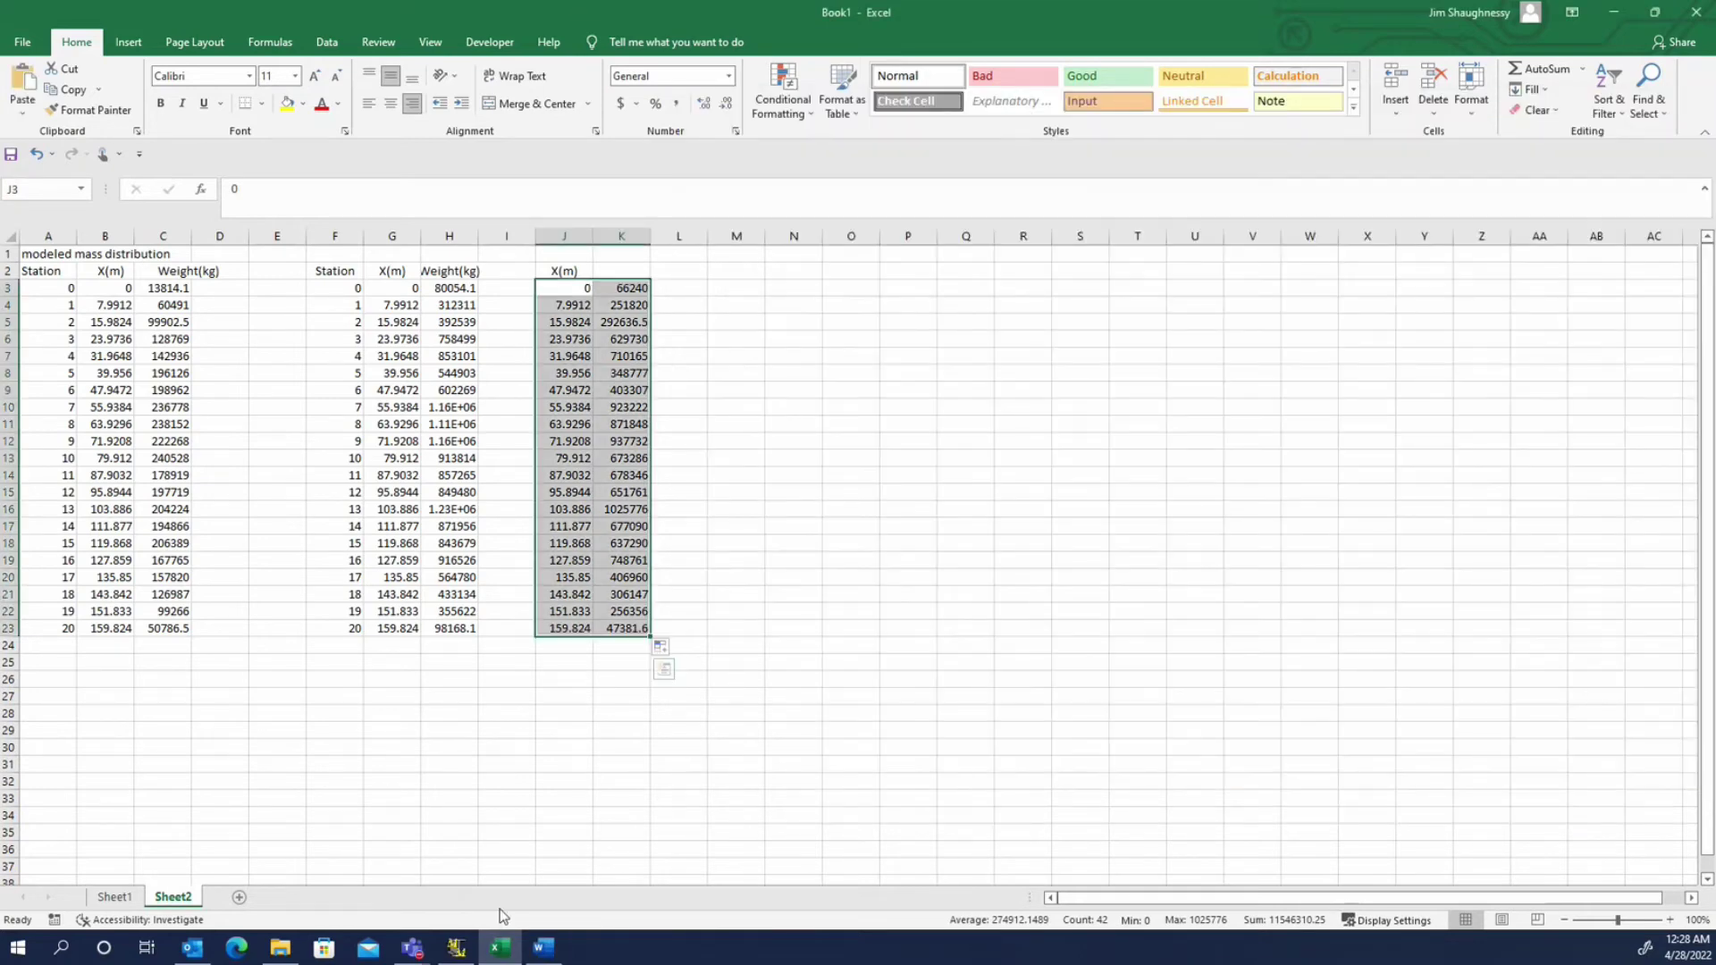
click(542, 949)
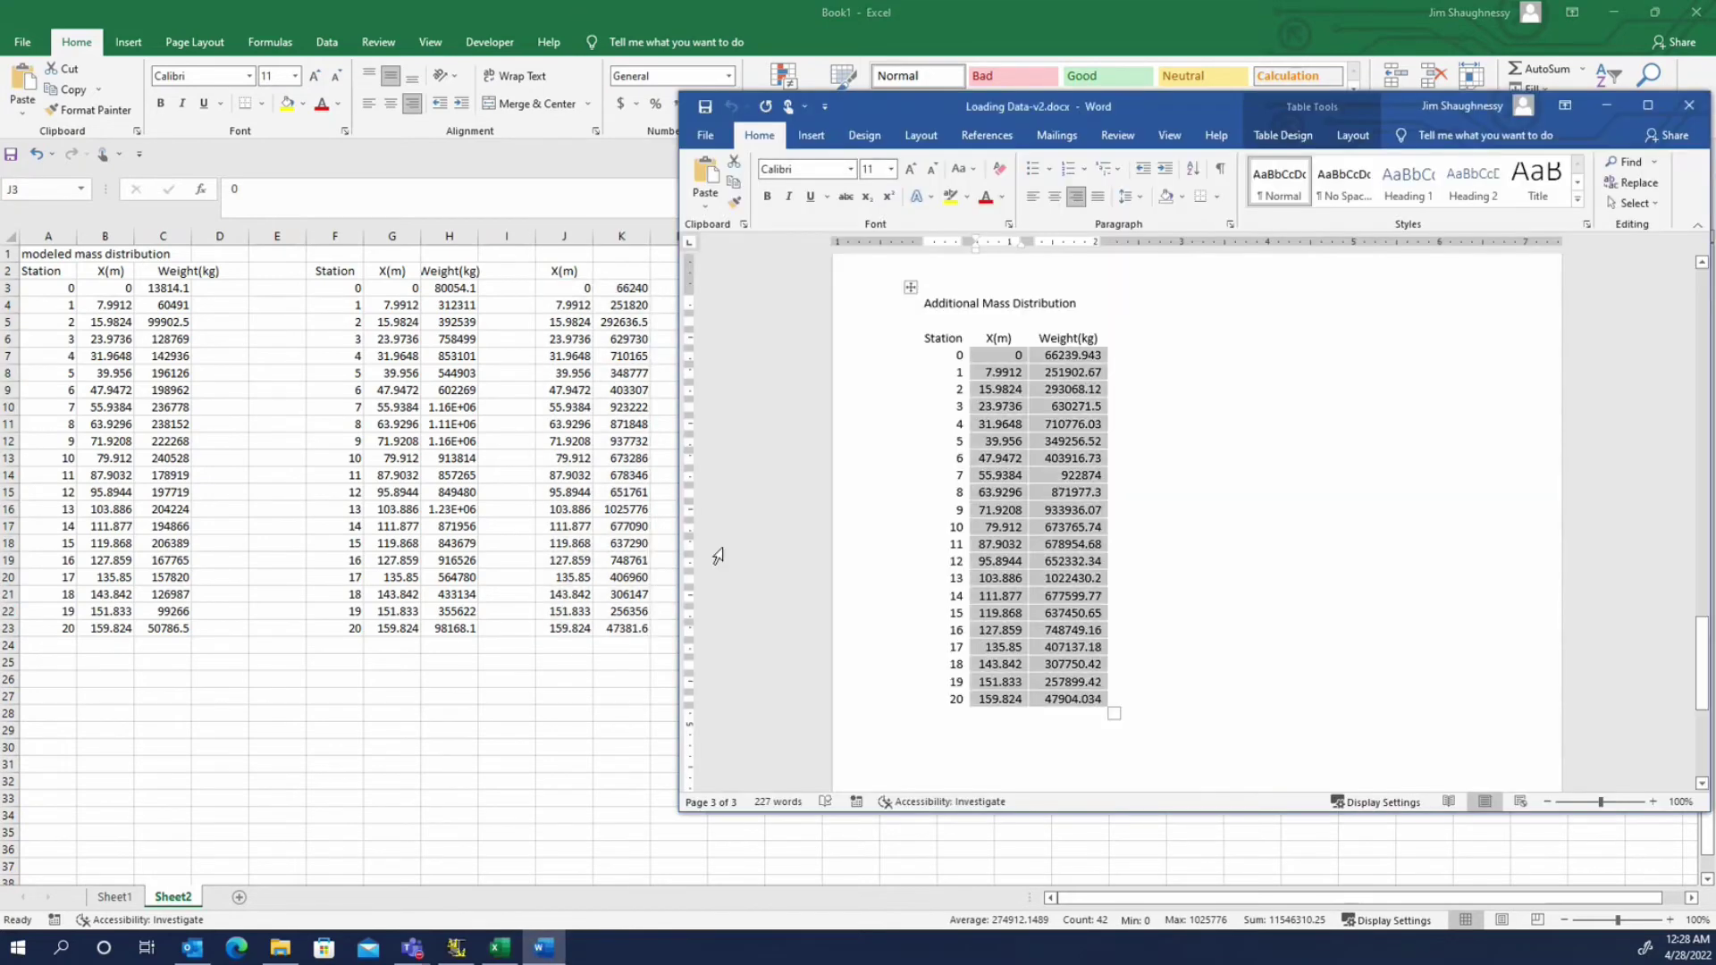
- Switch to MAESTRO, paste the copied values into the lightship distribution table from row 1, widen the X(m) column, and apply the modification
click(456, 947)
click(565, 278)
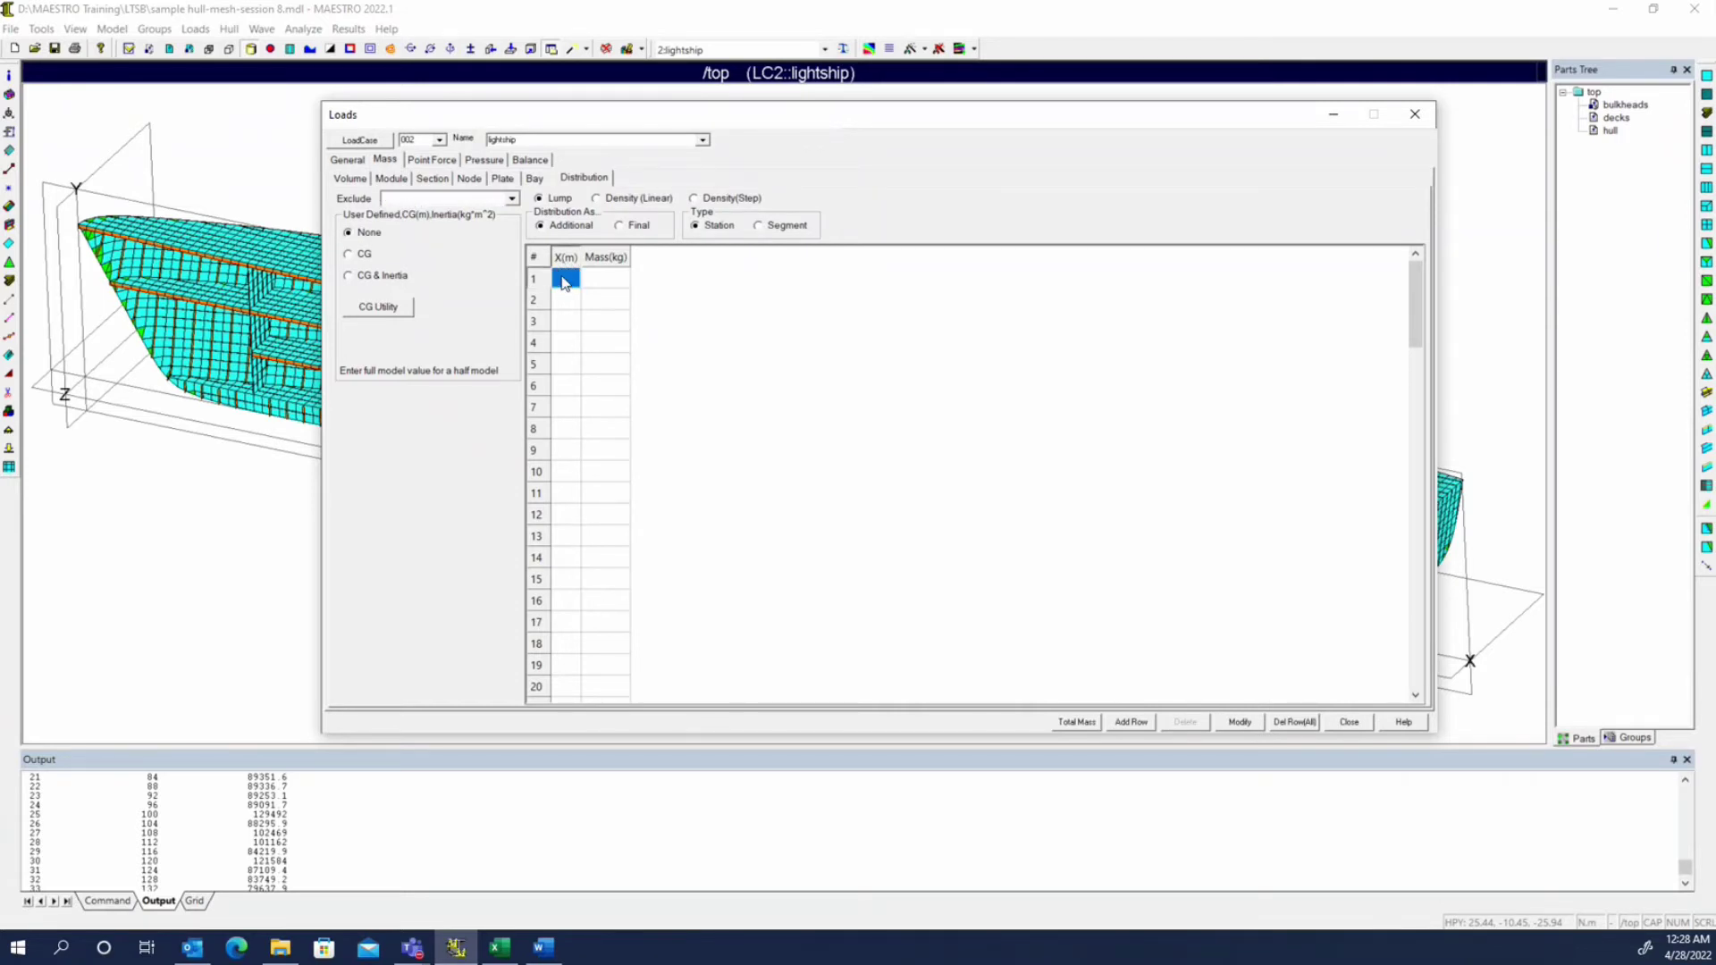
key(ctrl+v)
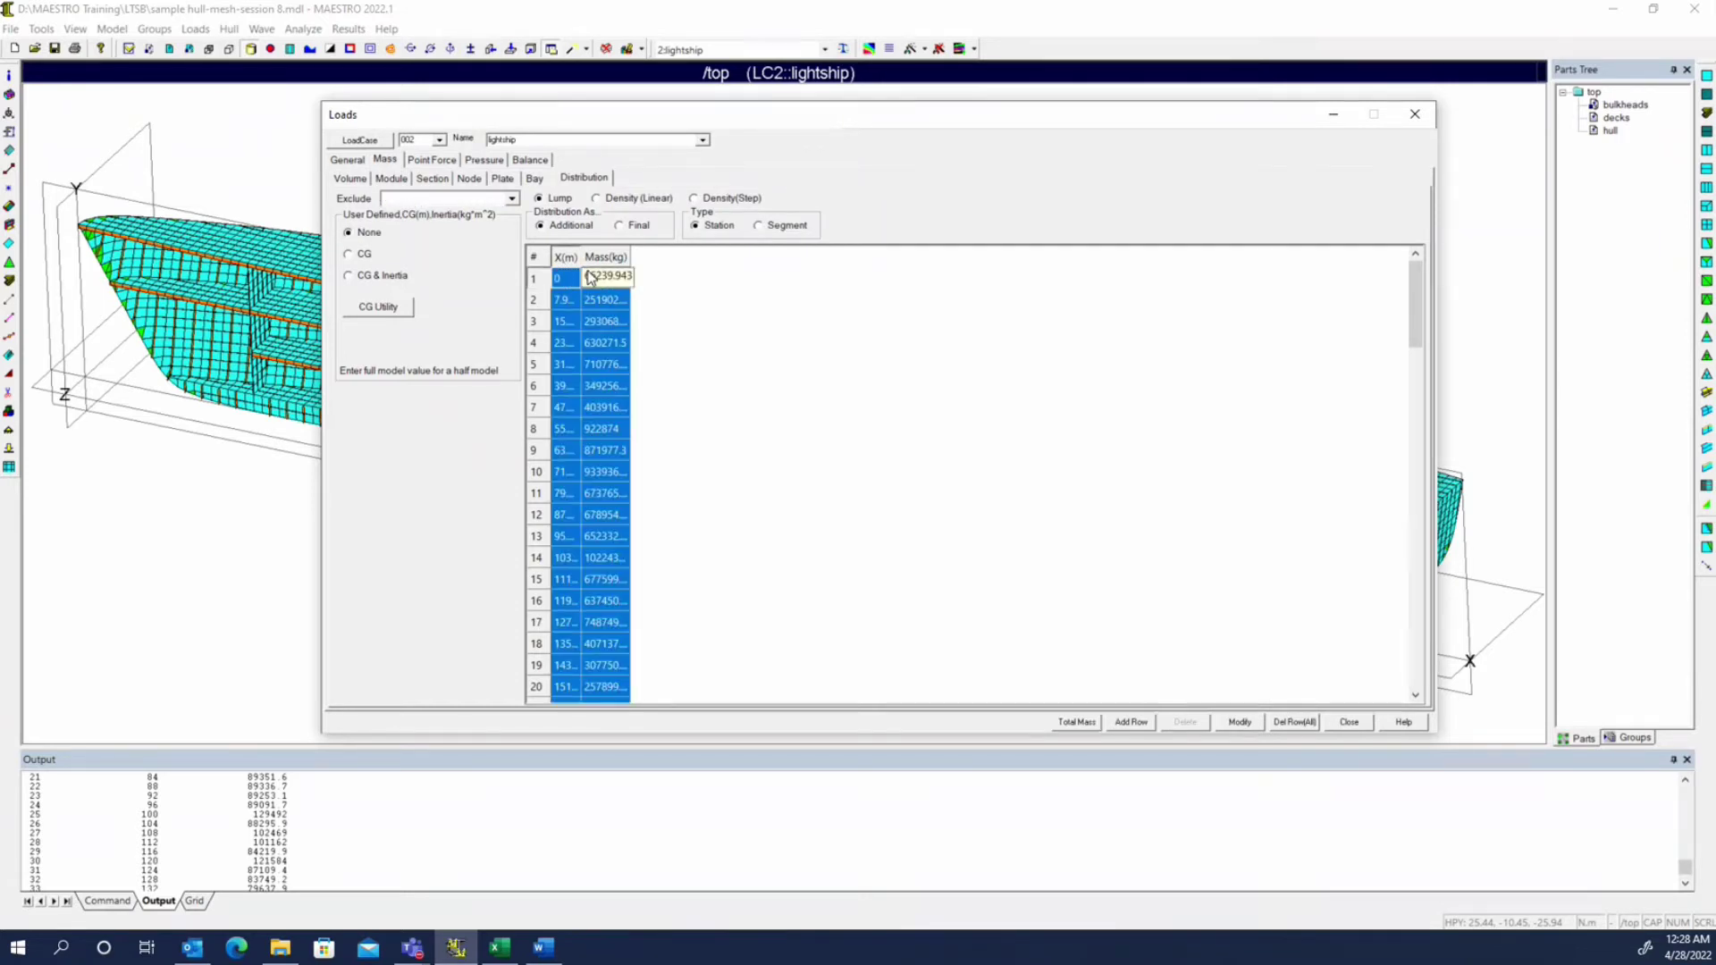
drag(581, 258, 633, 258)
scroll(849, 387, down, 5)
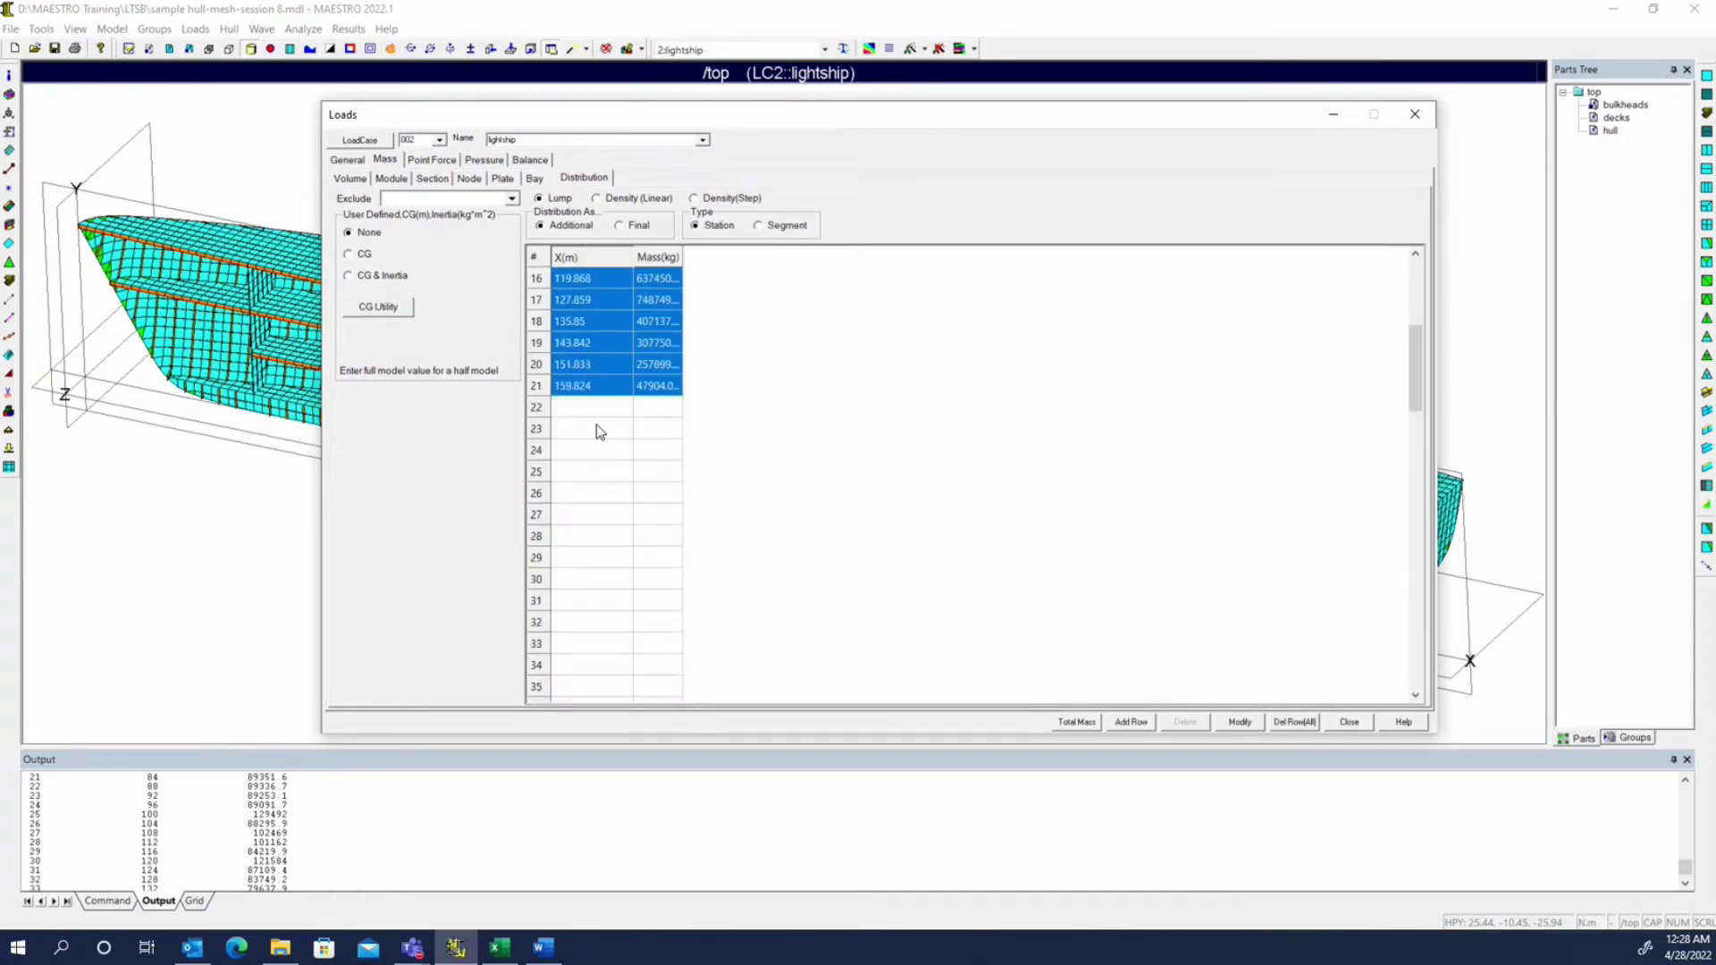
click(1240, 722)
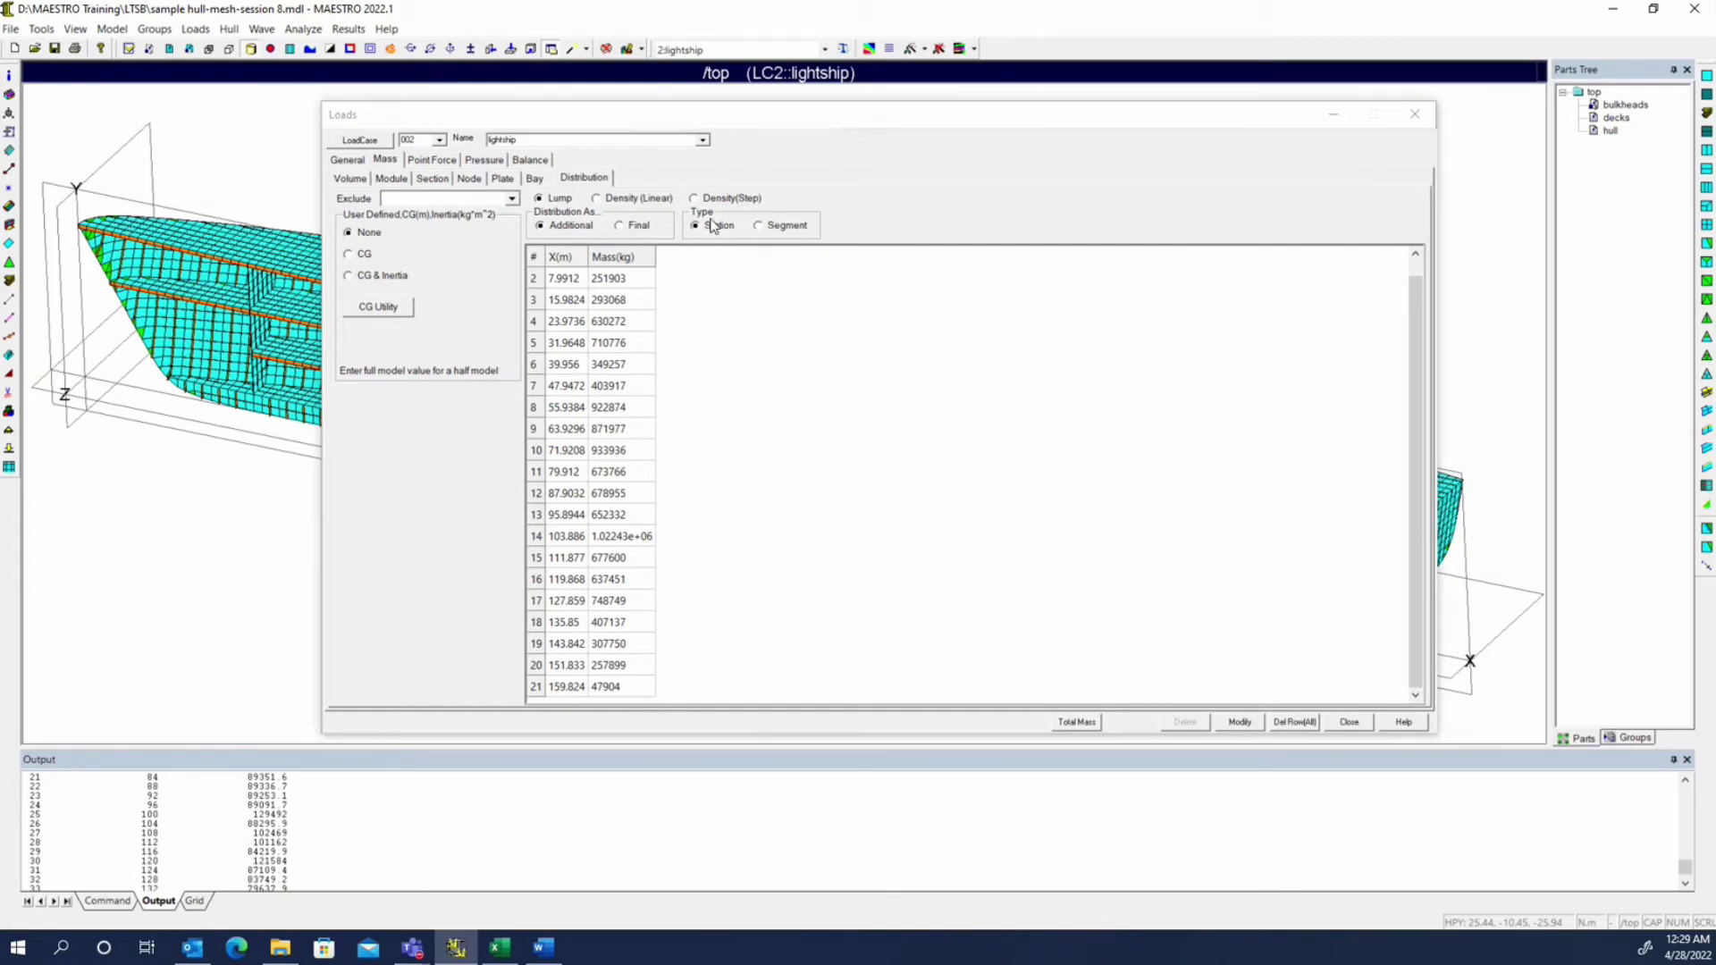
- Close the Loads dialog, balance the lightship load case with the Hydrostatics type and Auto selection, and turn the hull to inspect the waterplane
click(1349, 724)
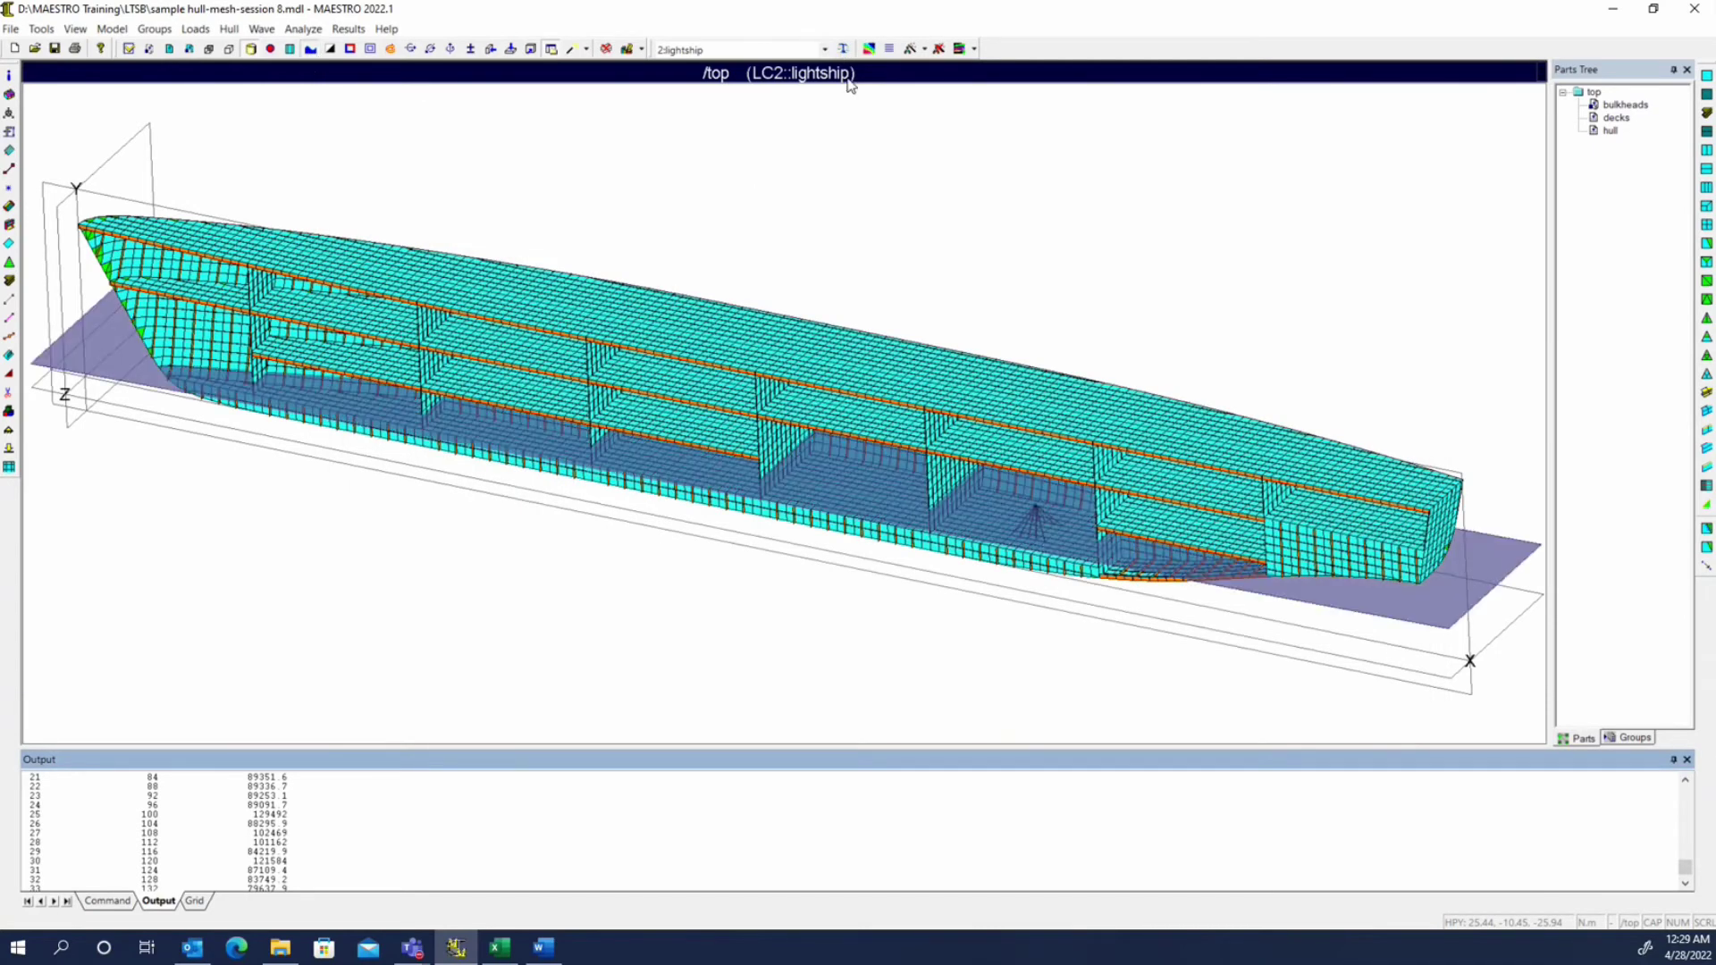
click(844, 49)
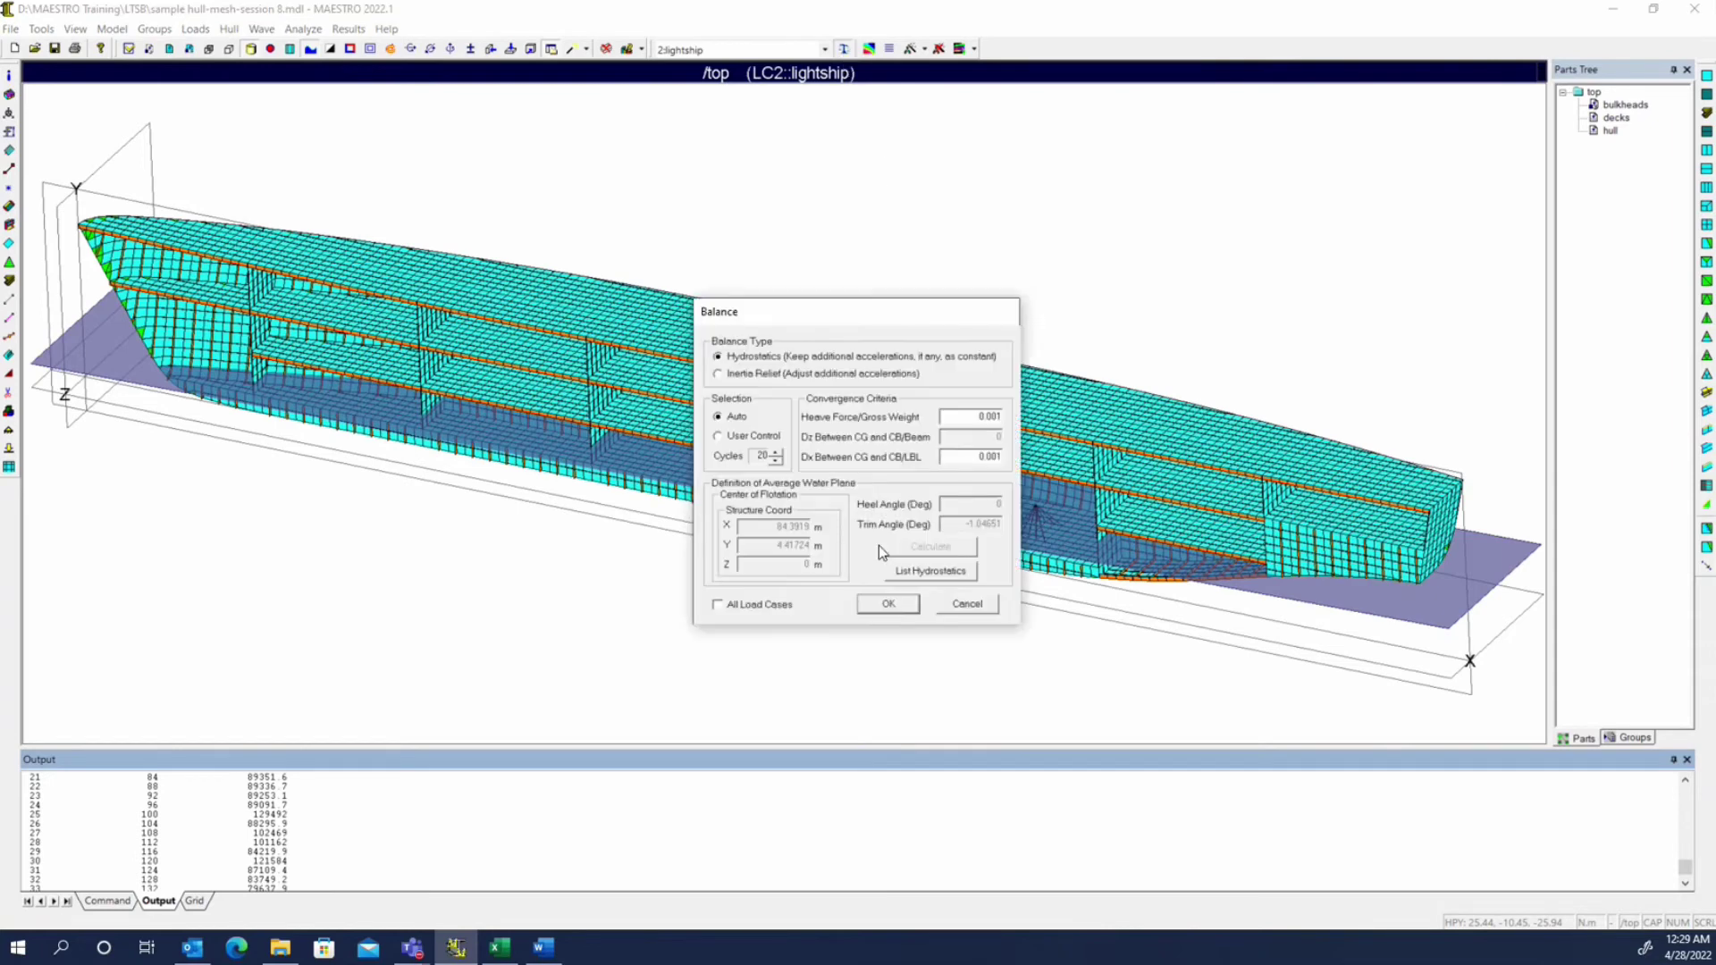
click(898, 603)
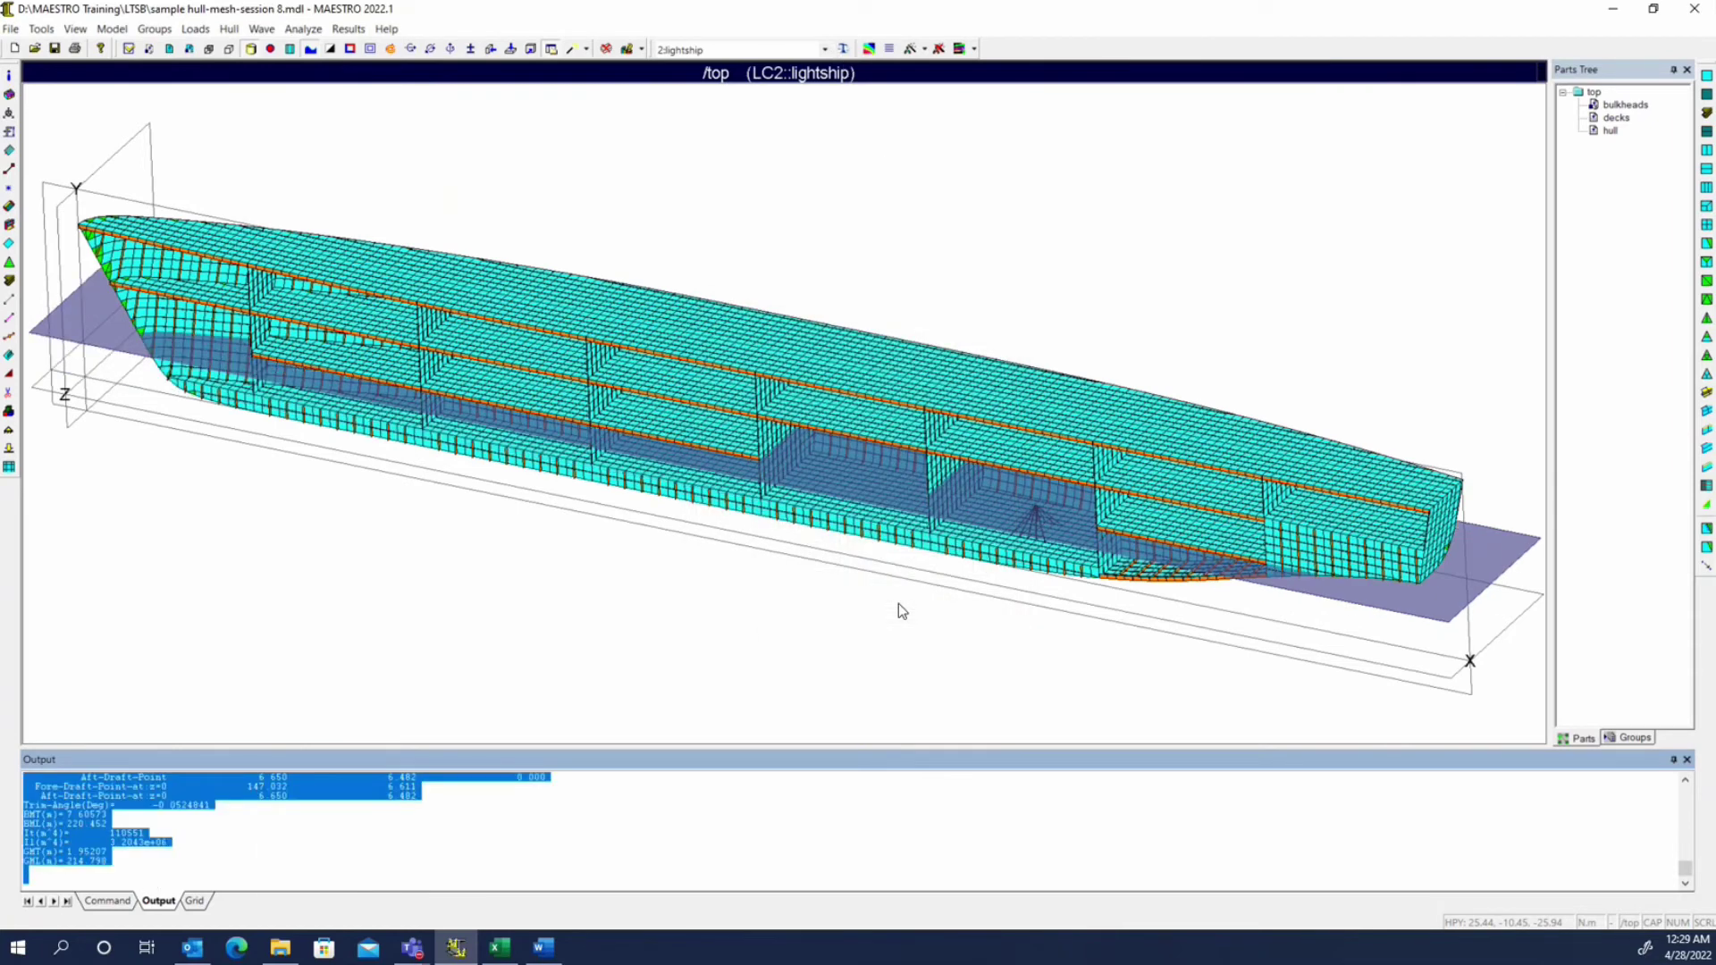
middle_drag(479, 320, 458, 521)
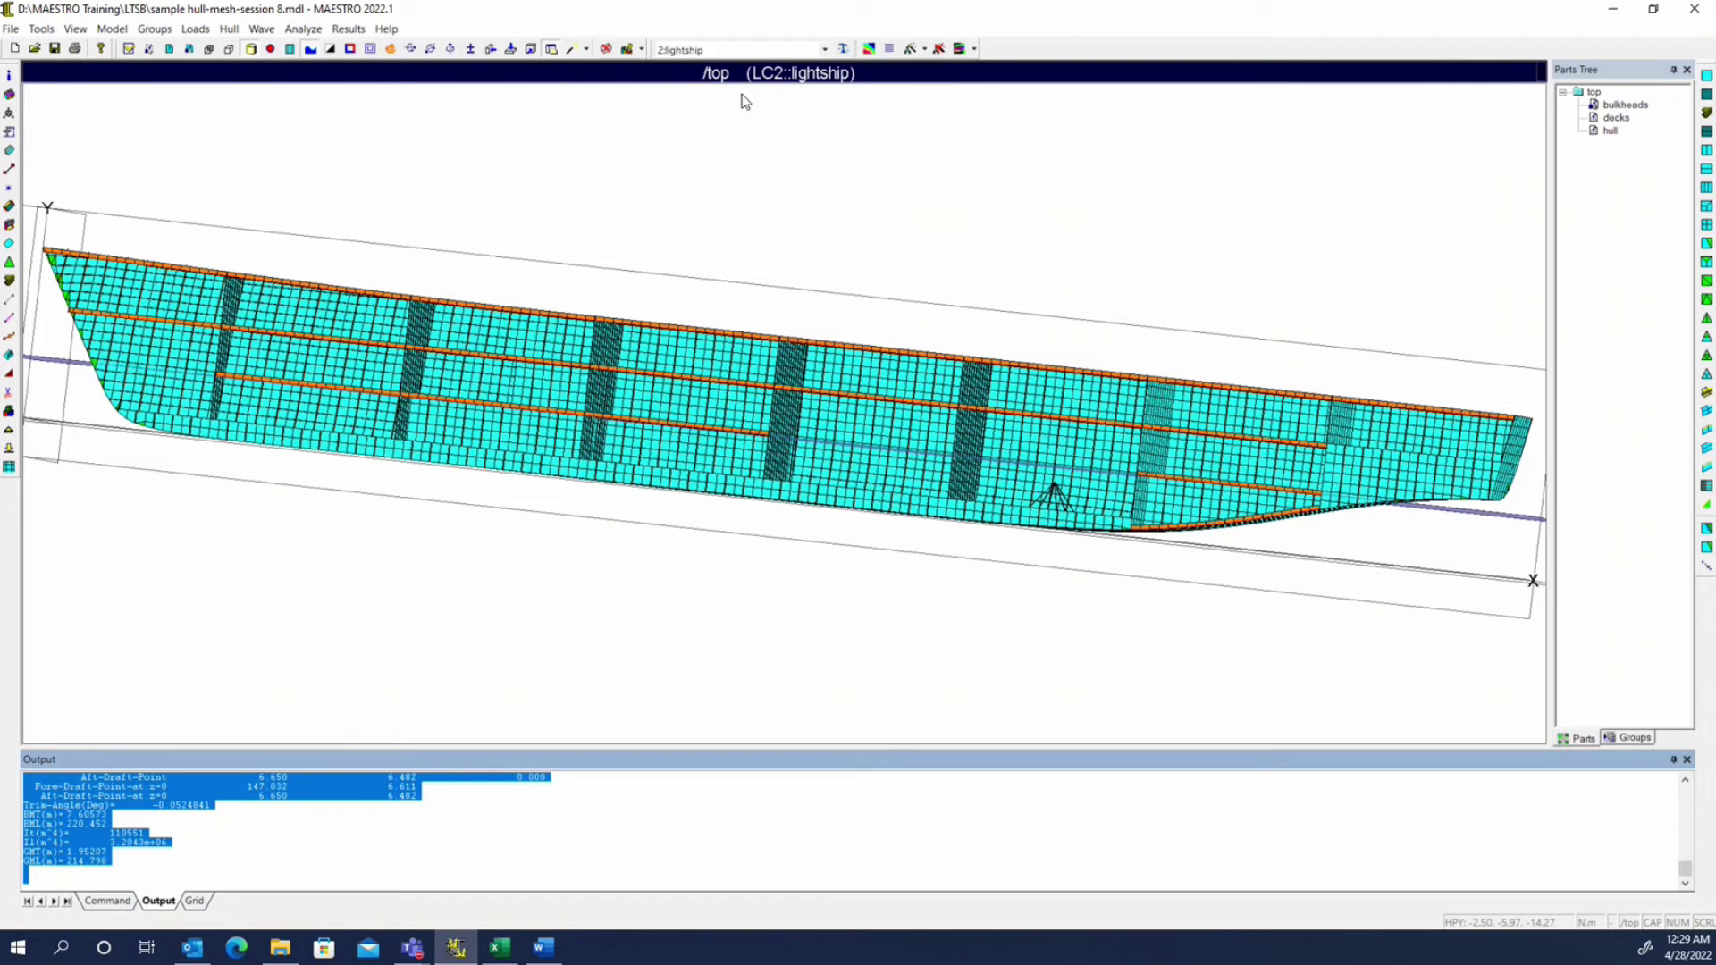
- Open the Stillwater load case's mass distribution table in the Loads dialog and add 100 rows
click(726, 51)
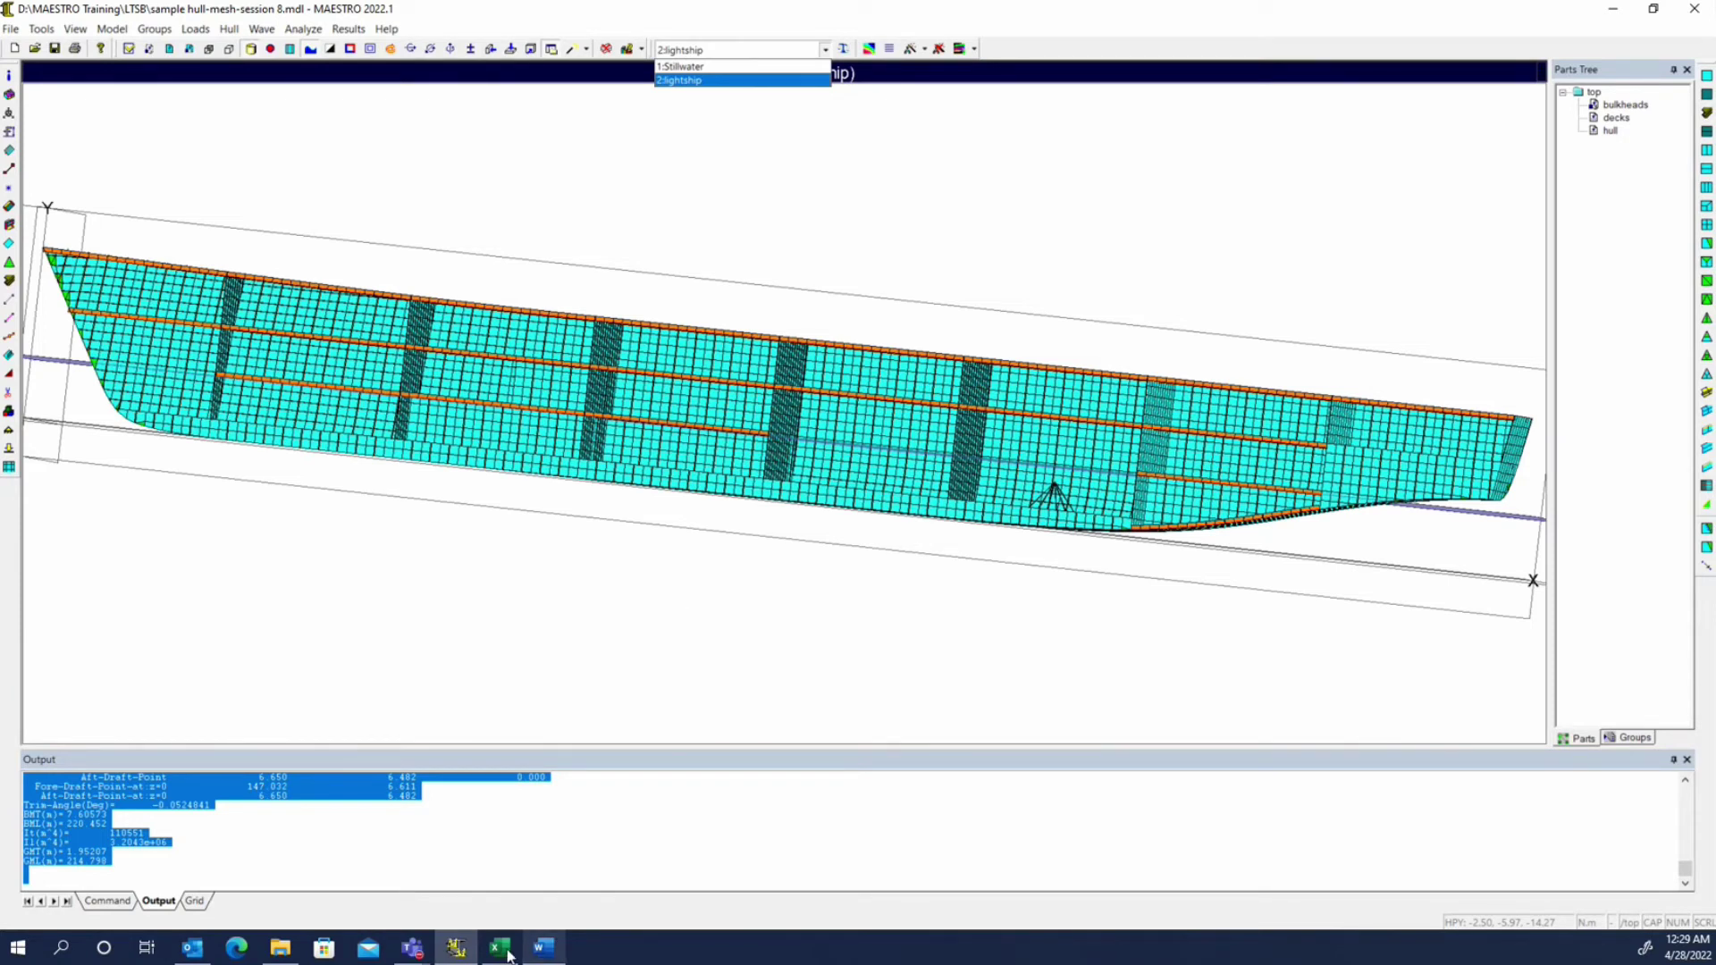
click(13, 446)
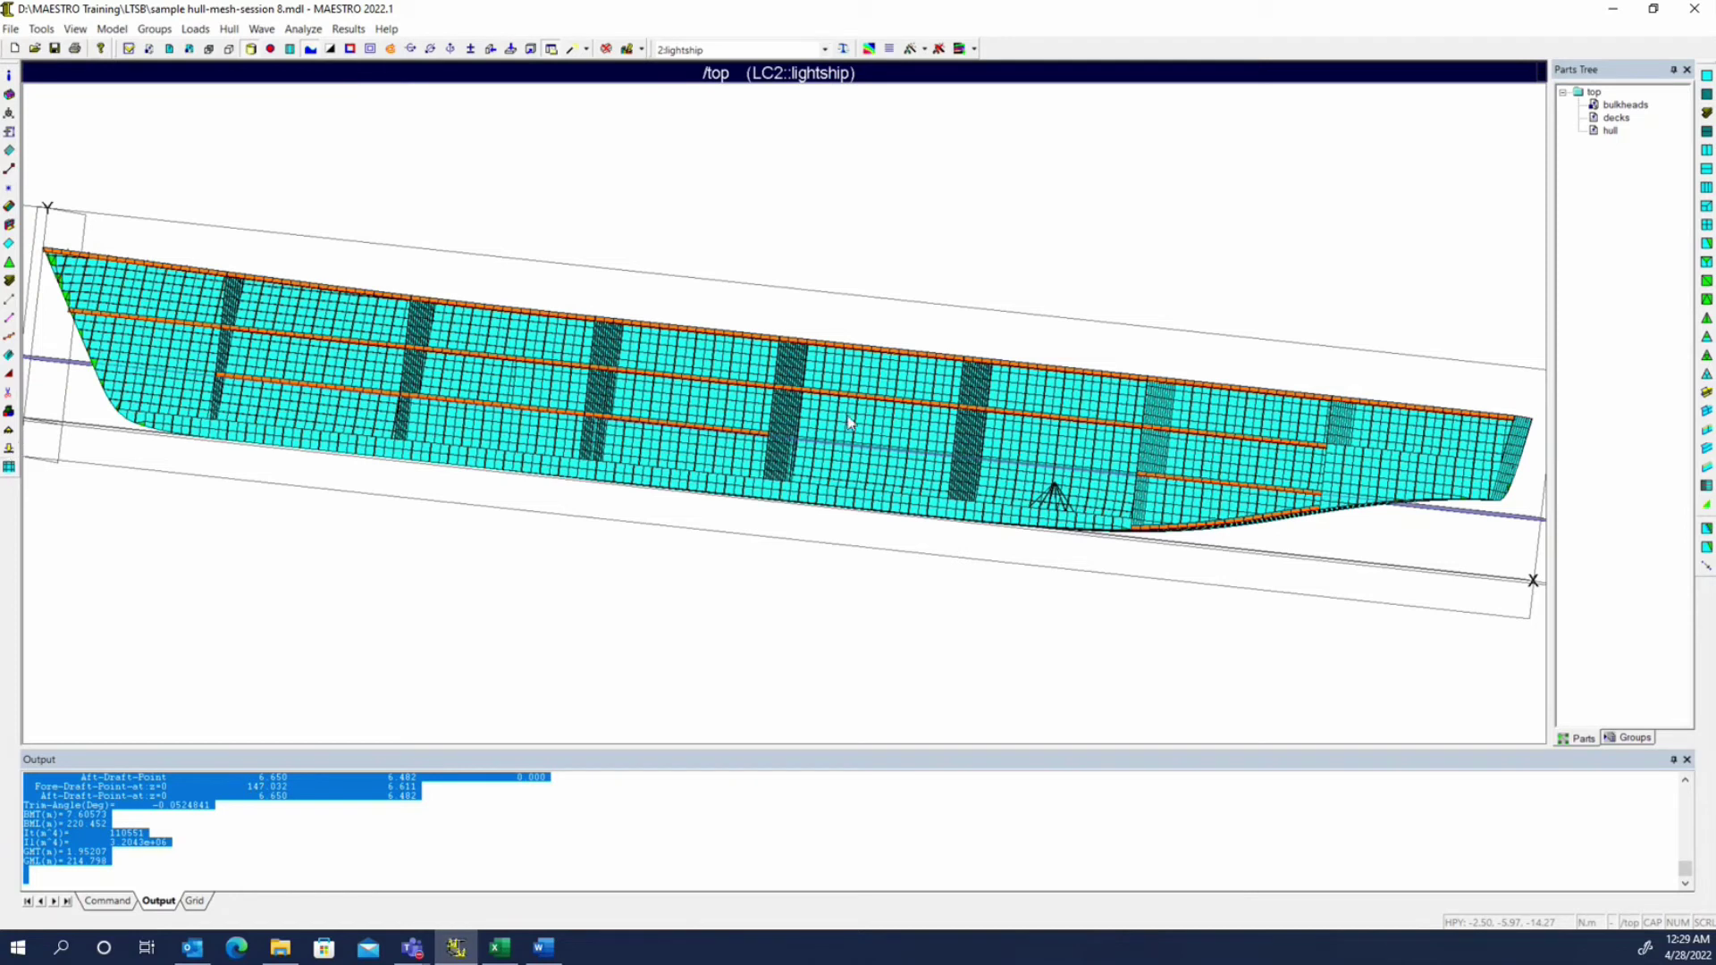
click(11, 449)
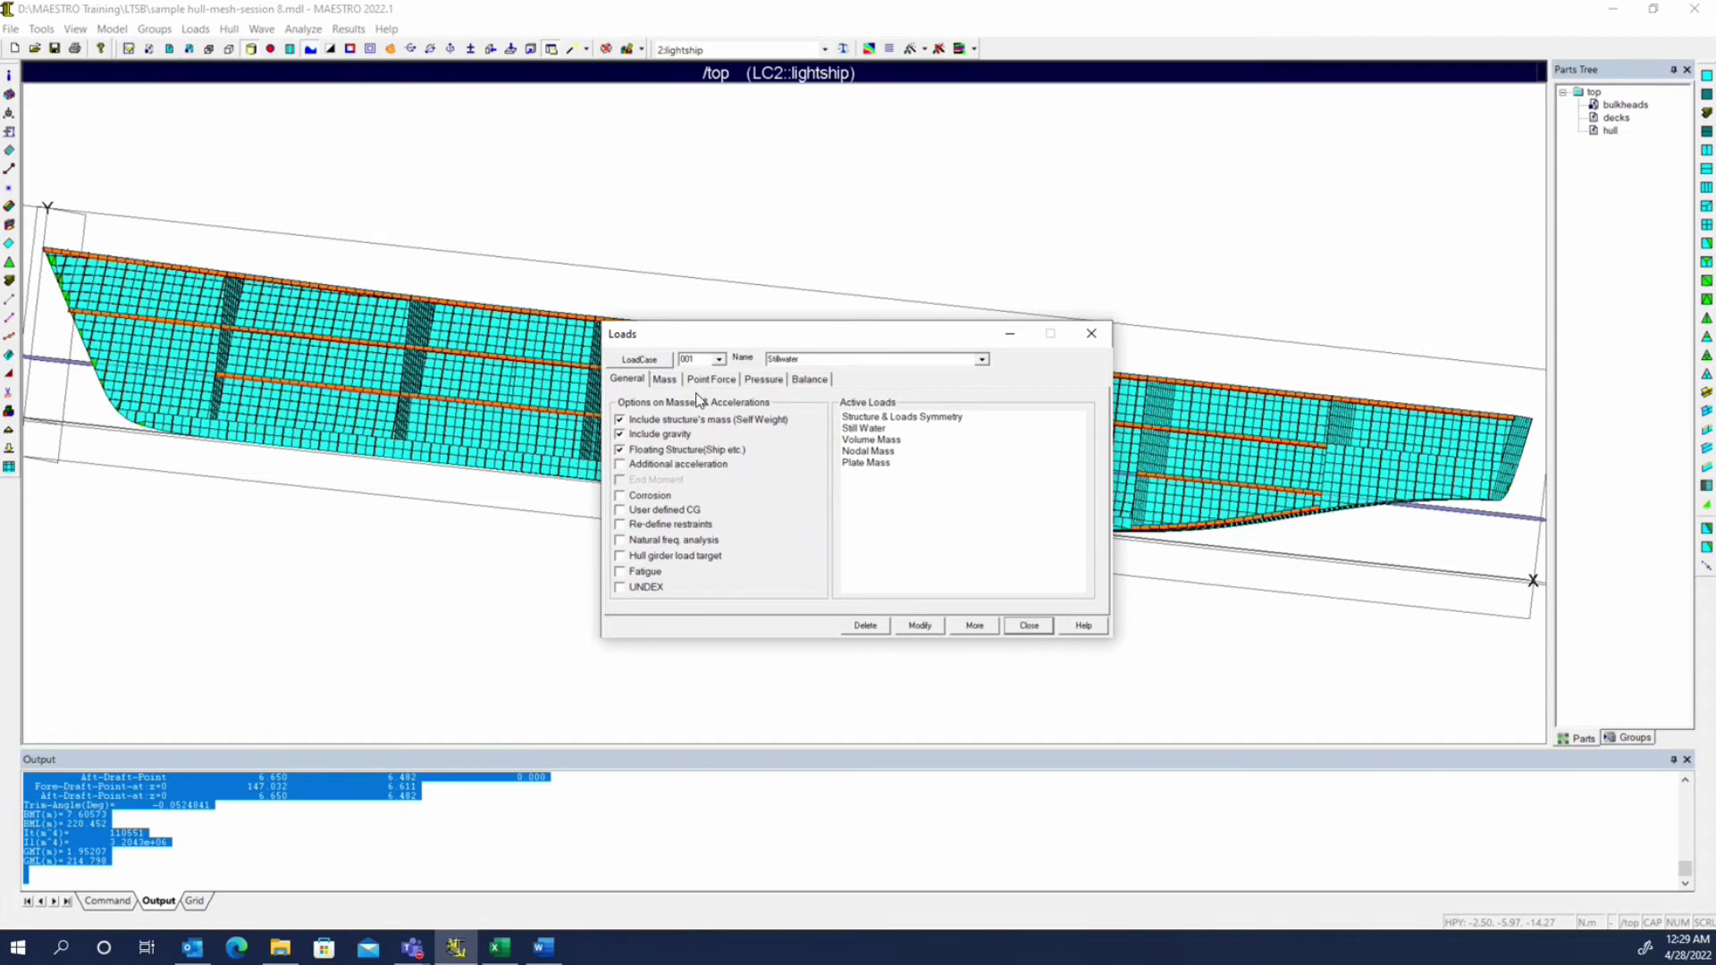
click(662, 380)
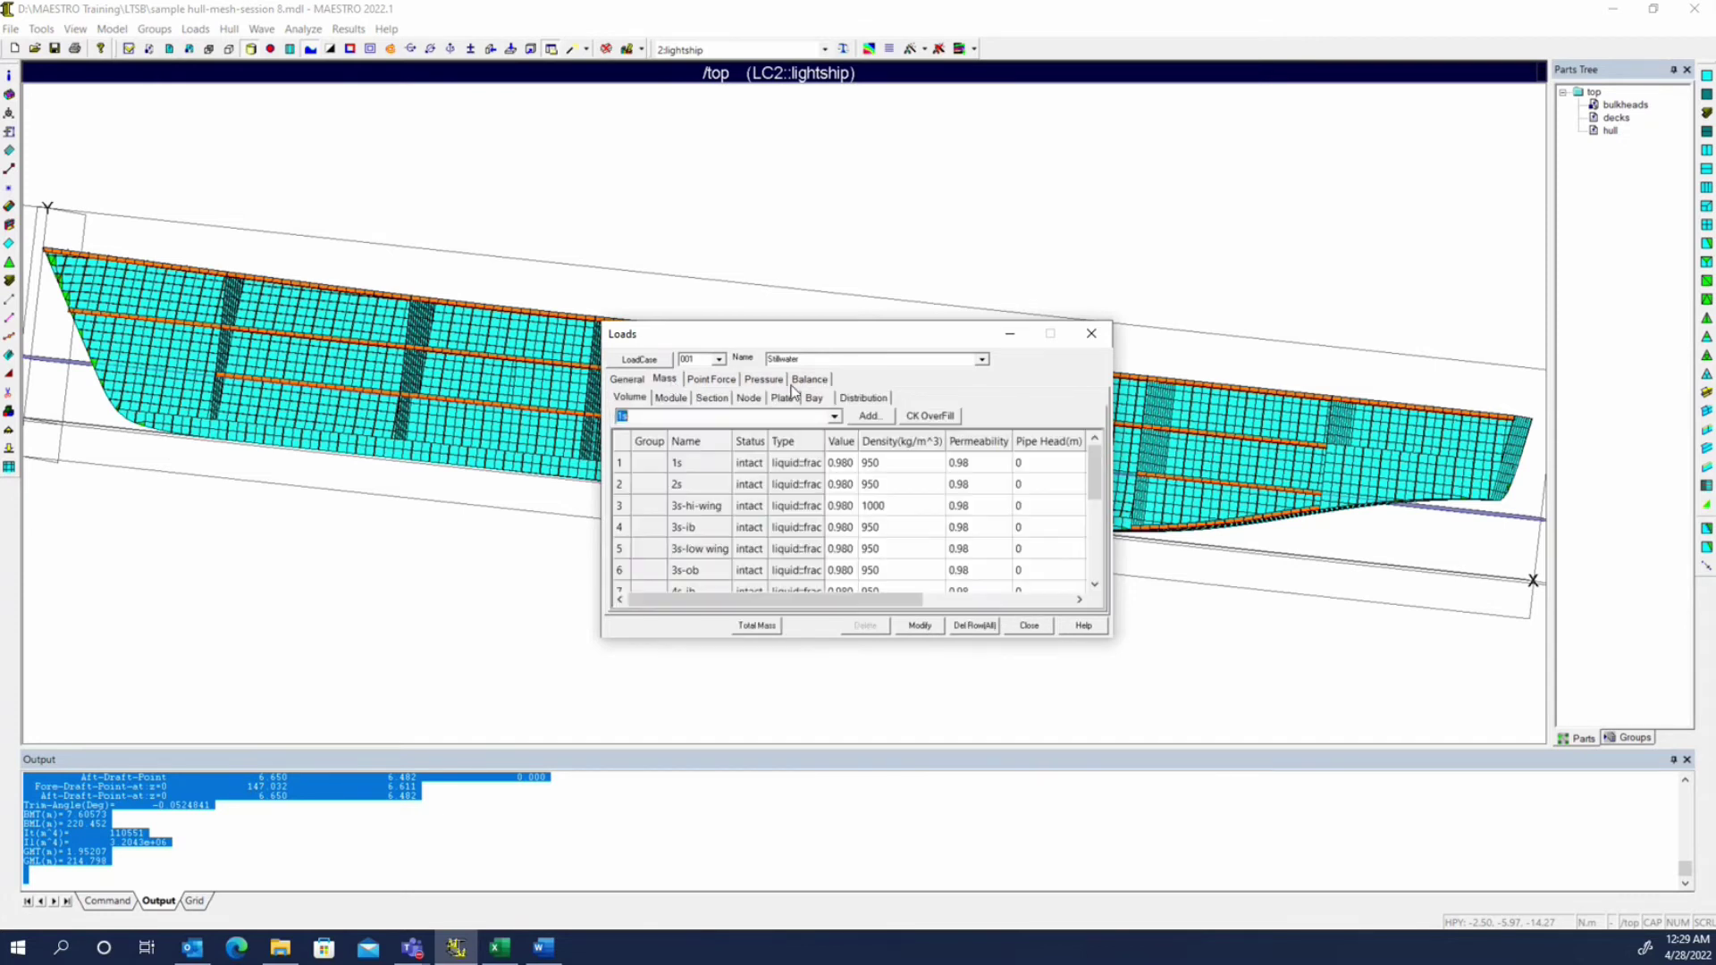
click(862, 397)
right_click(865, 547)
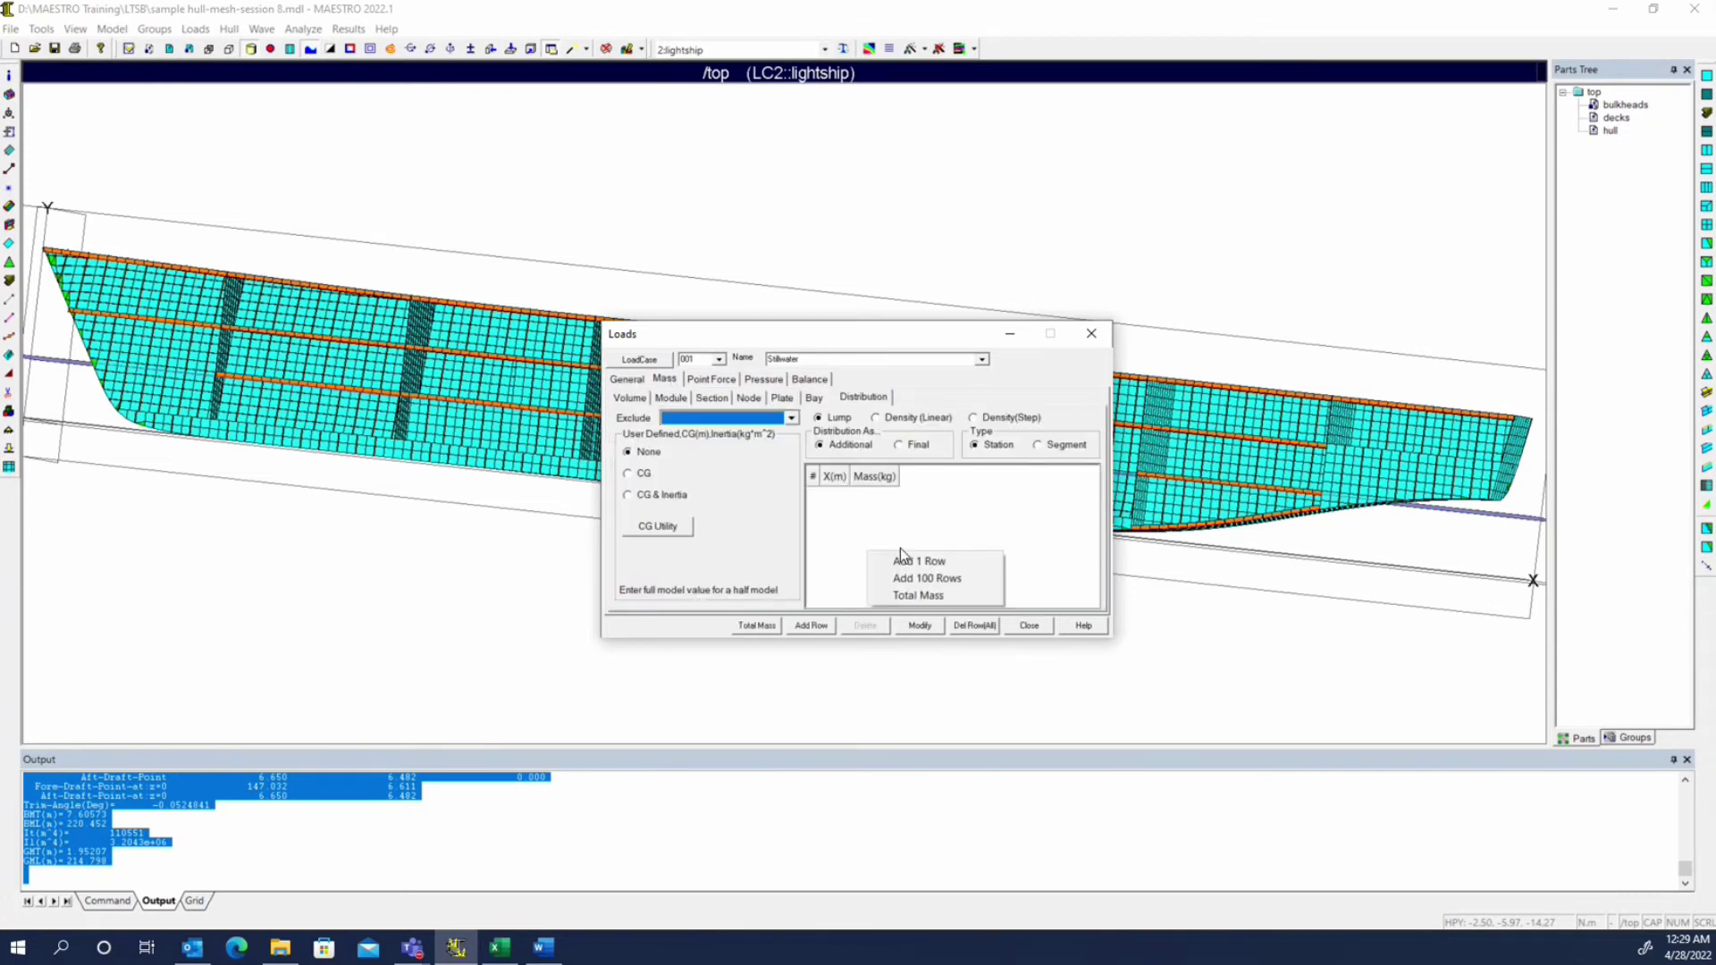
click(926, 579)
- Paste the copied station masses into the Stillwater distribution table from row 1, apply the modification, and close the dialog
click(844, 500)
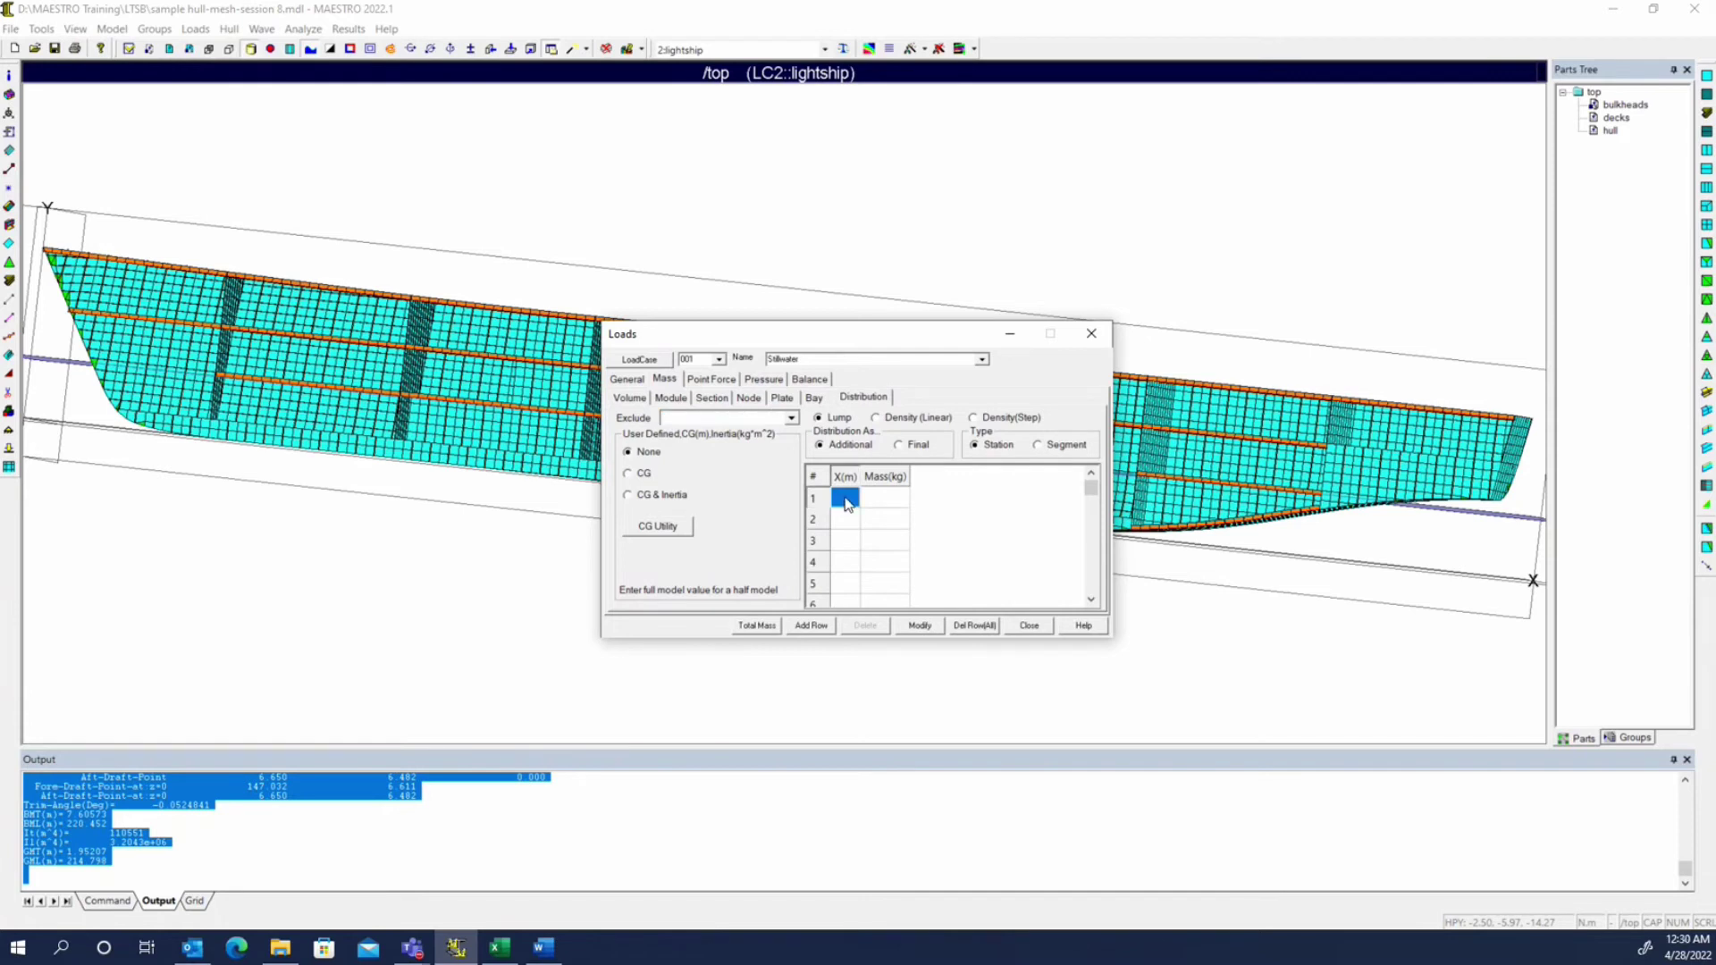
key(ctrl+v)
click(920, 624)
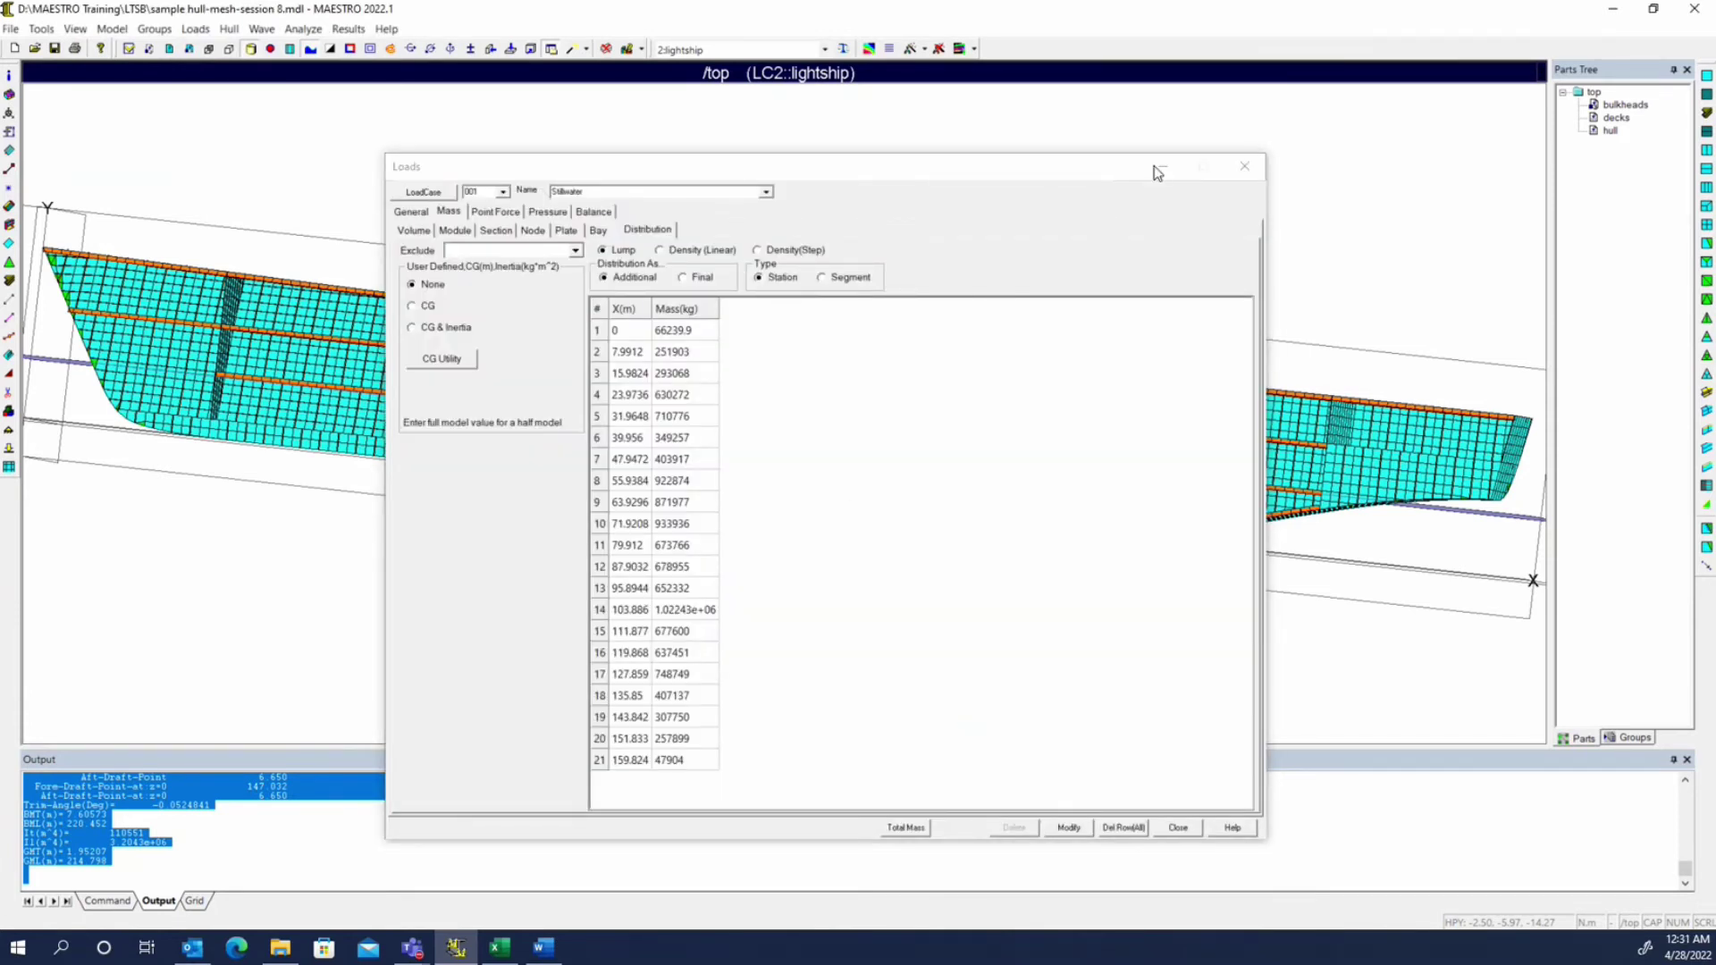
click(1245, 166)
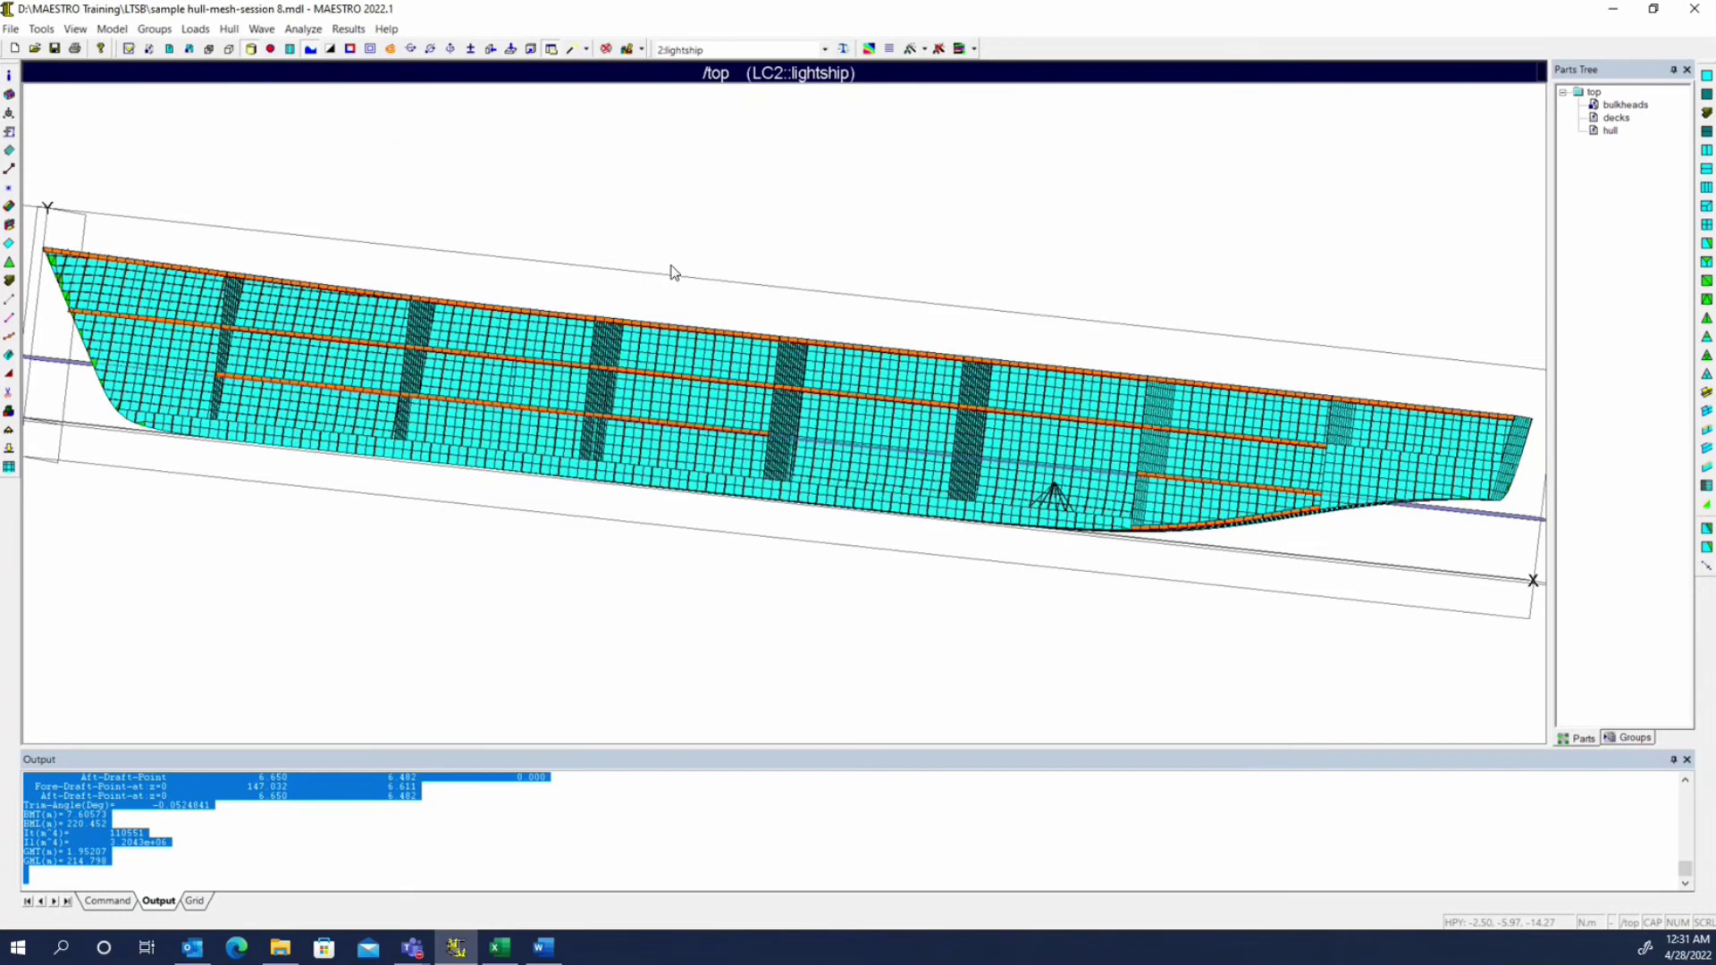
- Re-balance the lightship load case with the Hydrostatics type and view the hull from the side against the waterplane
click(845, 47)
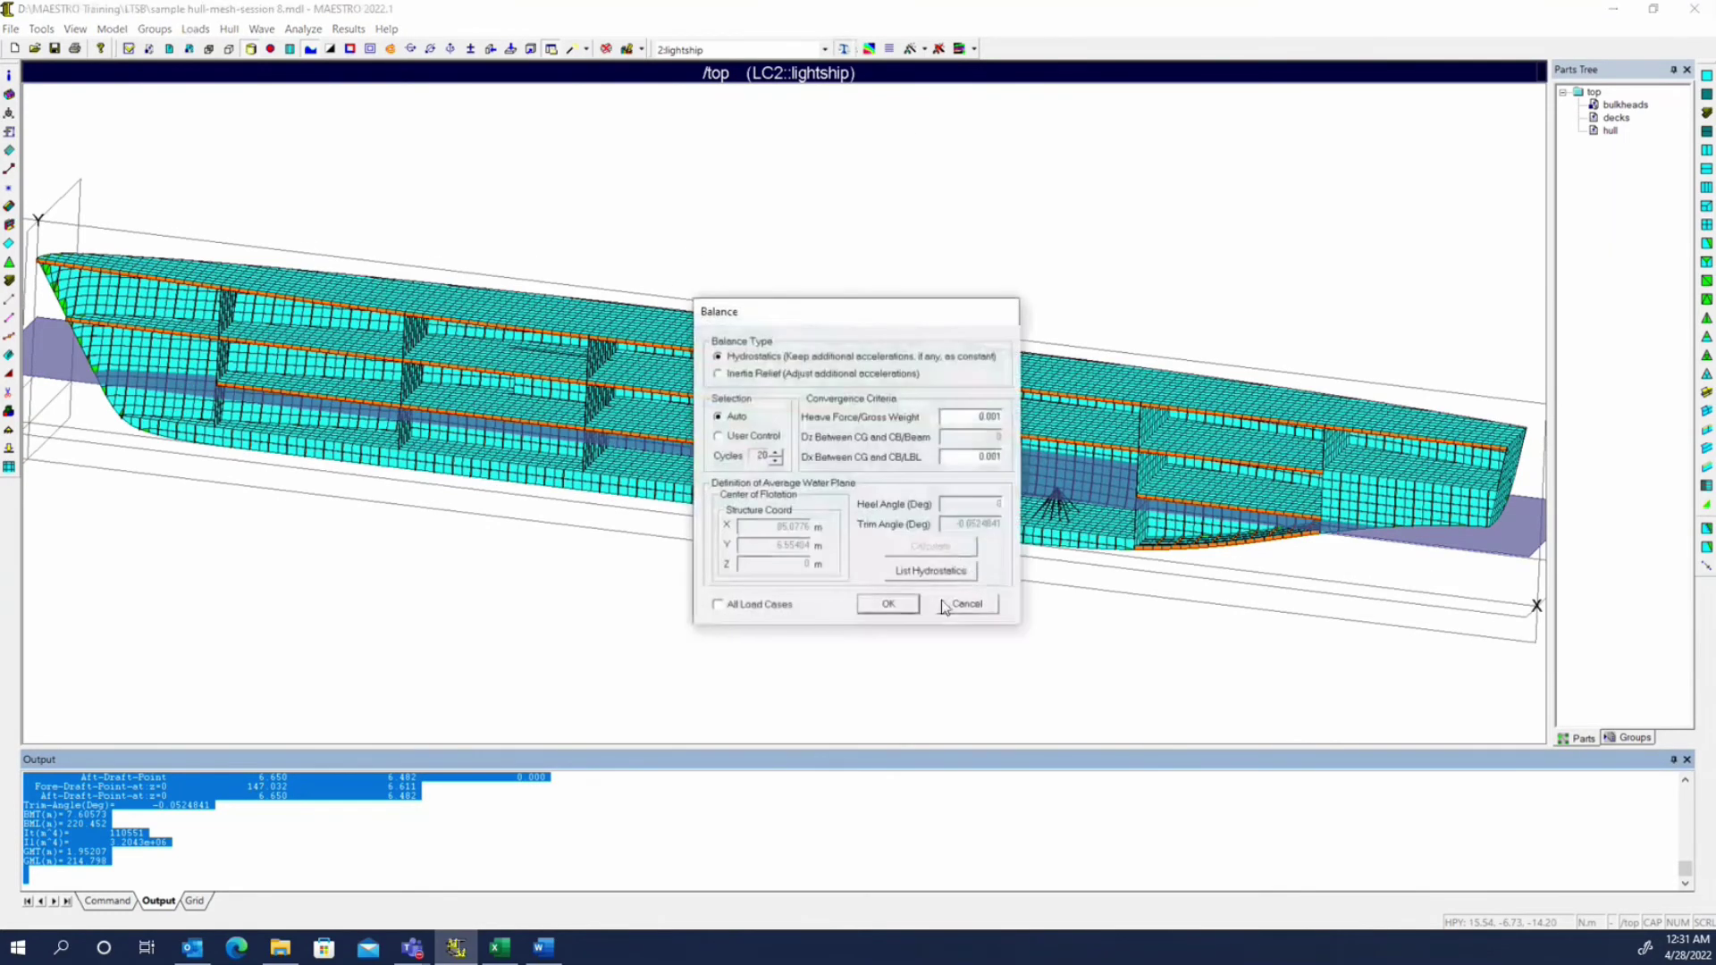
click(889, 604)
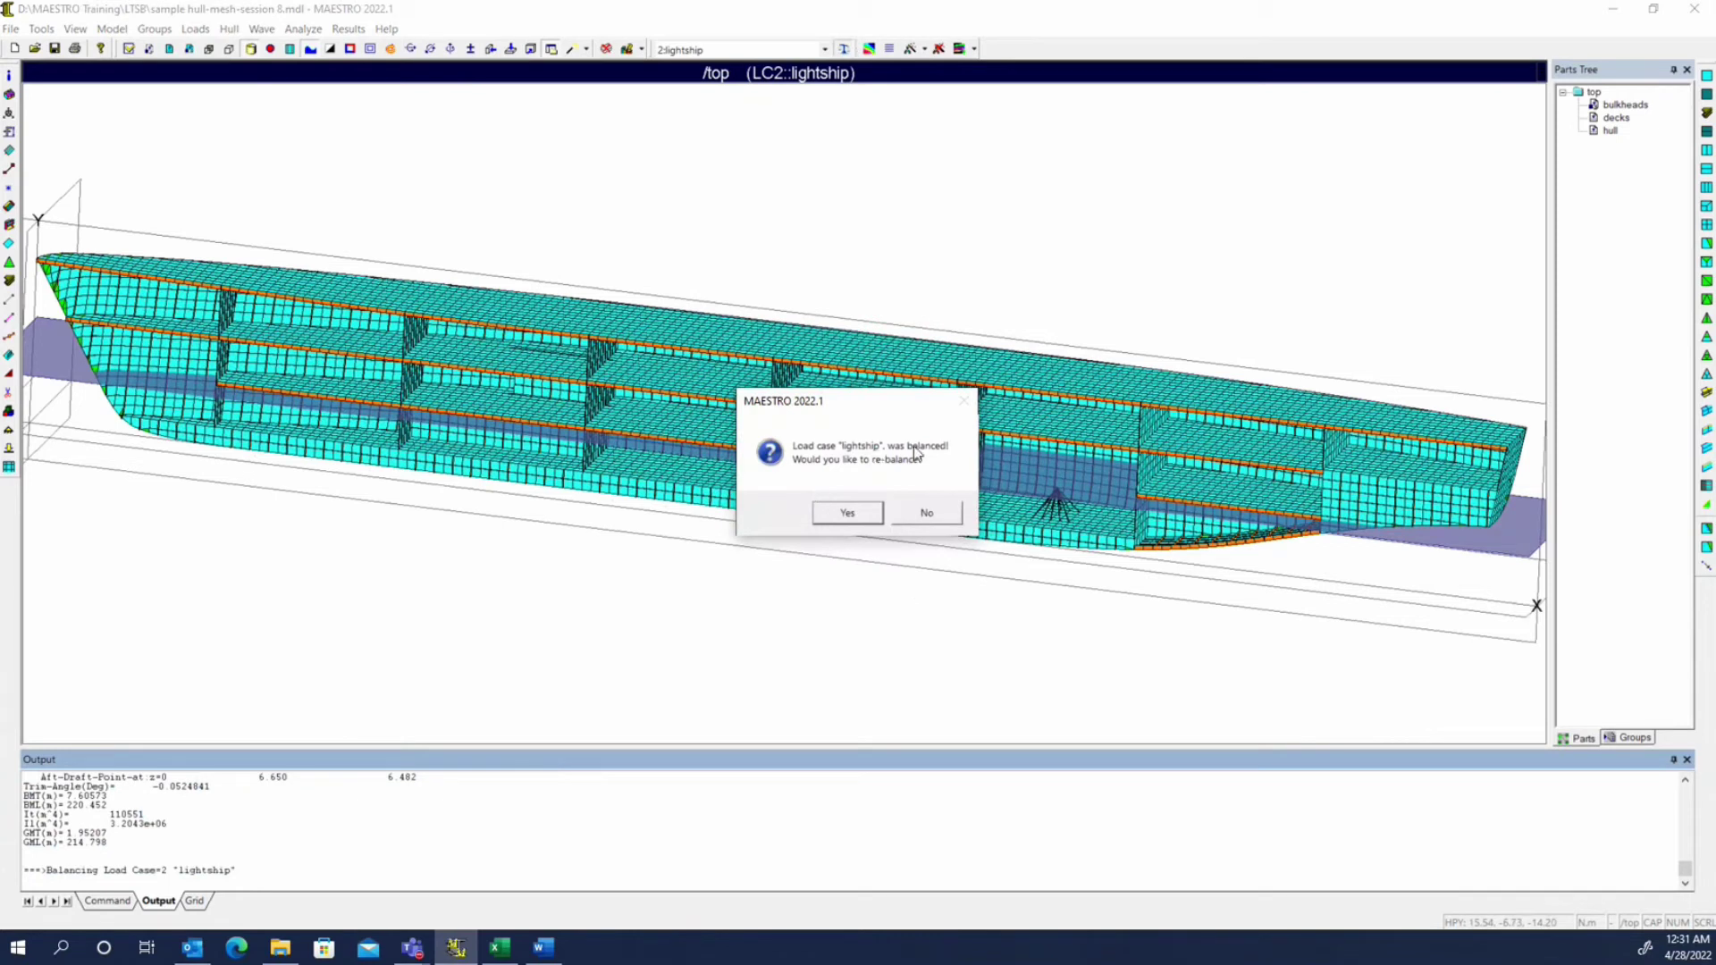
click(862, 520)
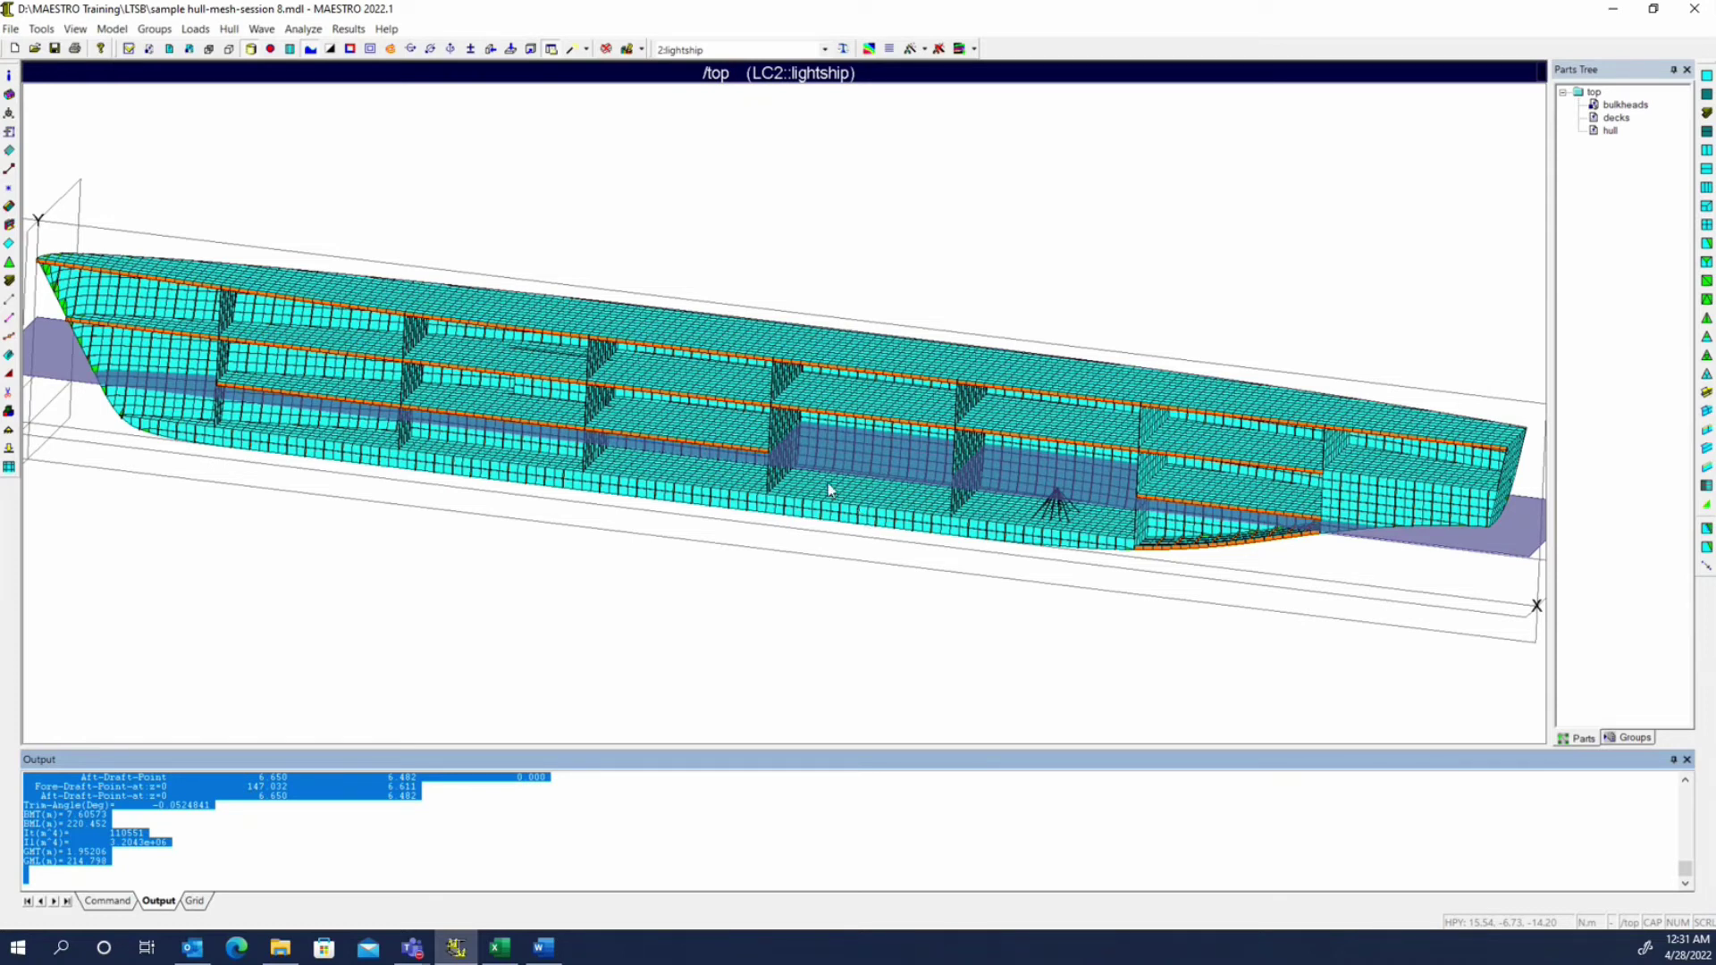
middle_drag(781, 532, 777, 498)
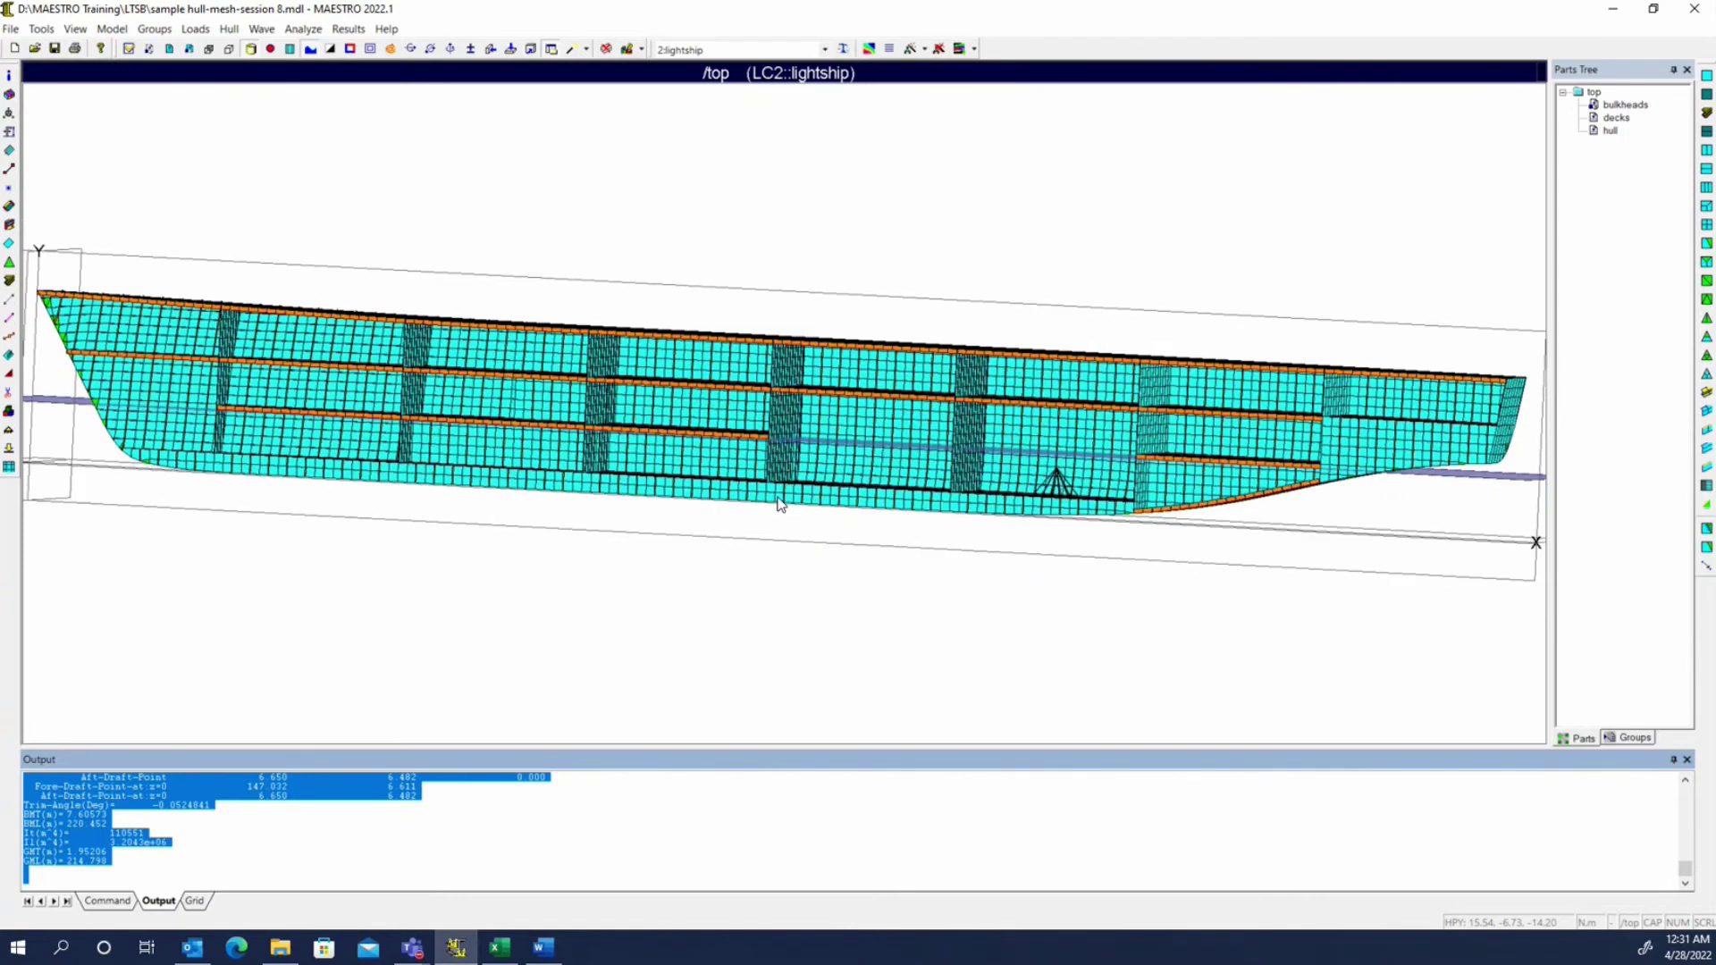
- Make Stillwater the active load case and balance it with the Hydrostatics type and Auto selection
click(753, 51)
click(748, 67)
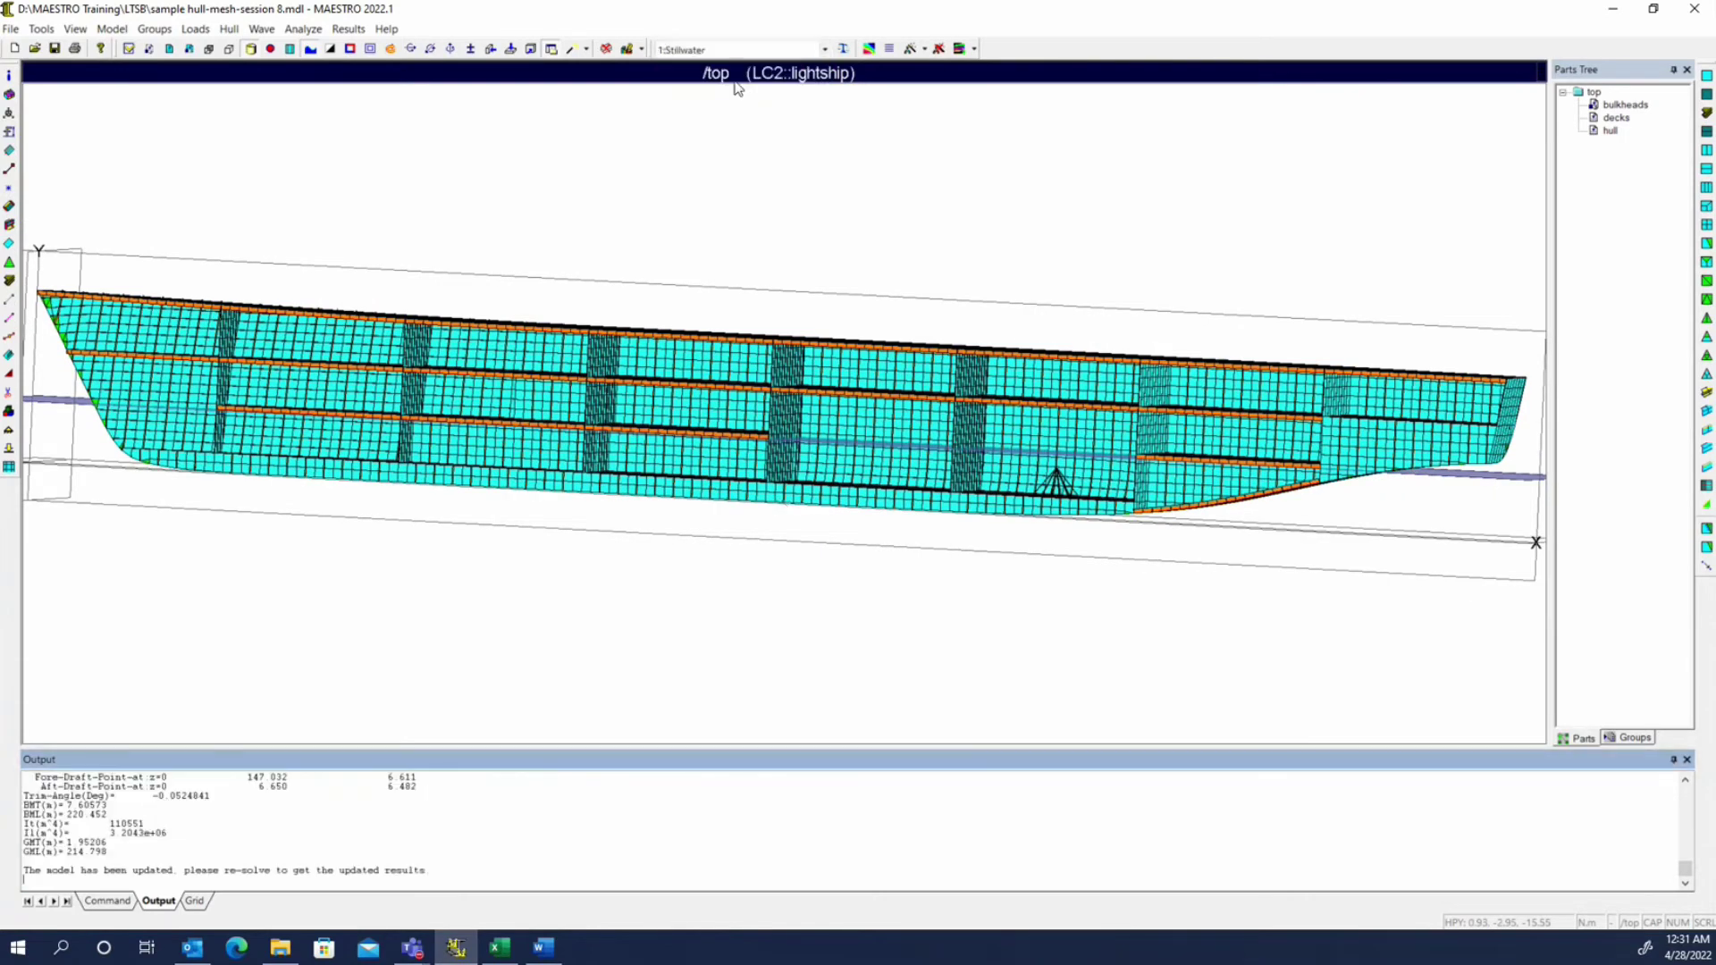
click(841, 50)
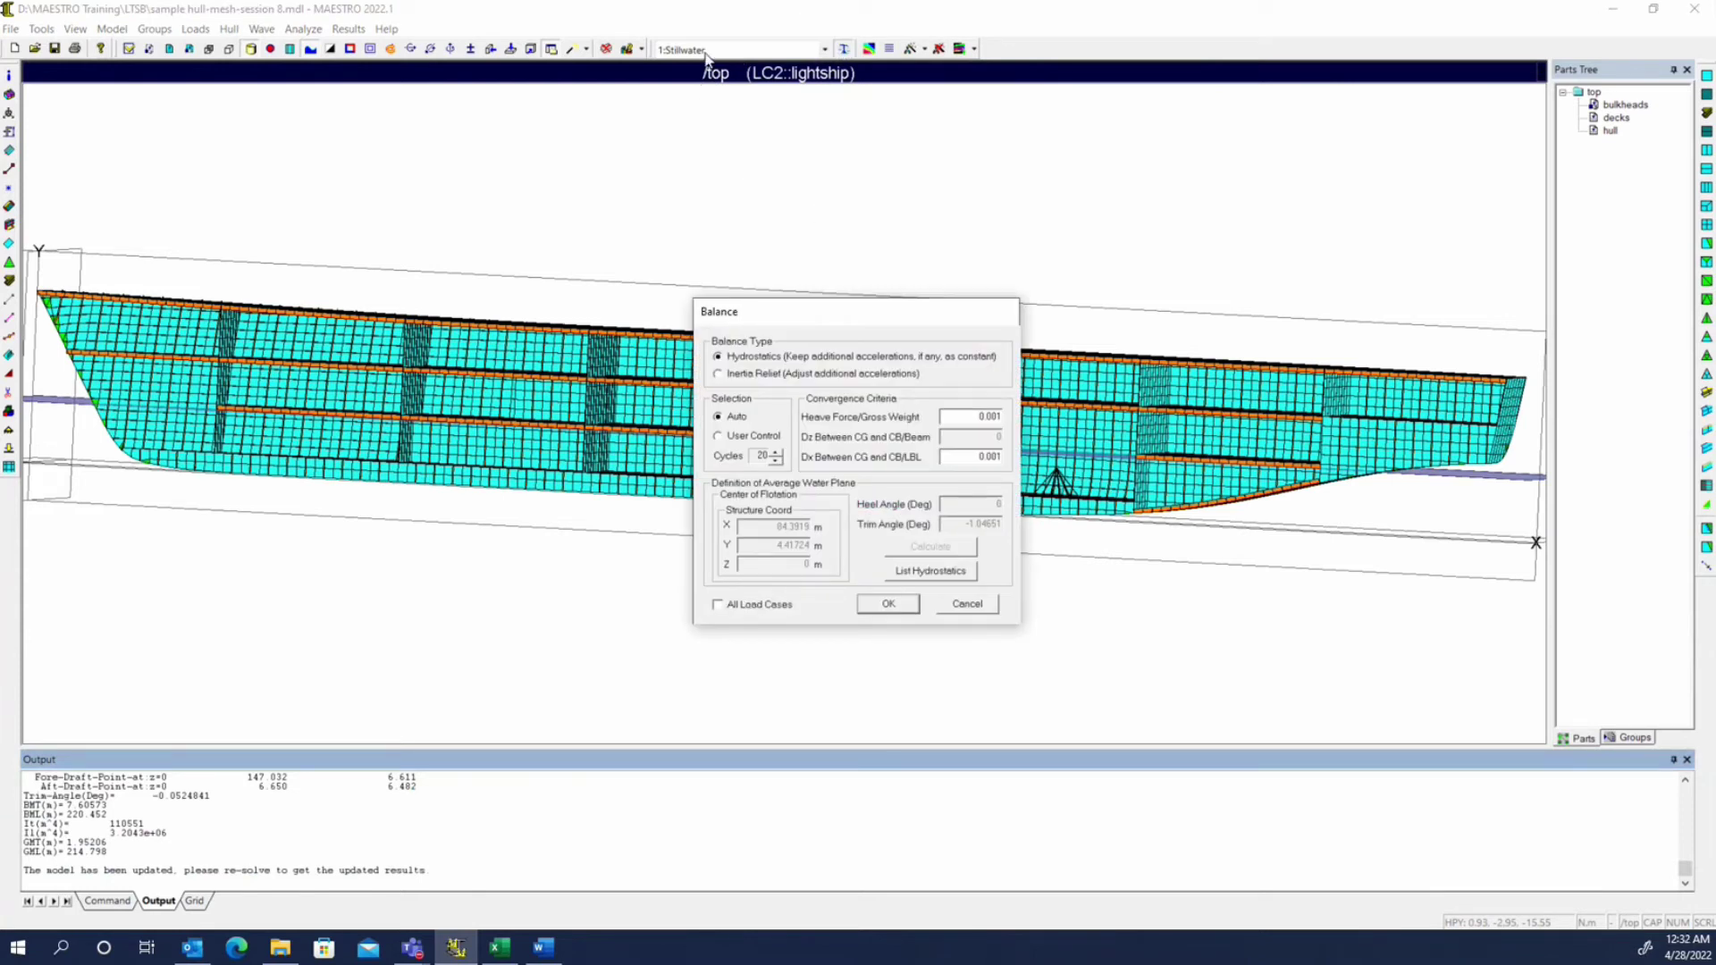
click(889, 605)
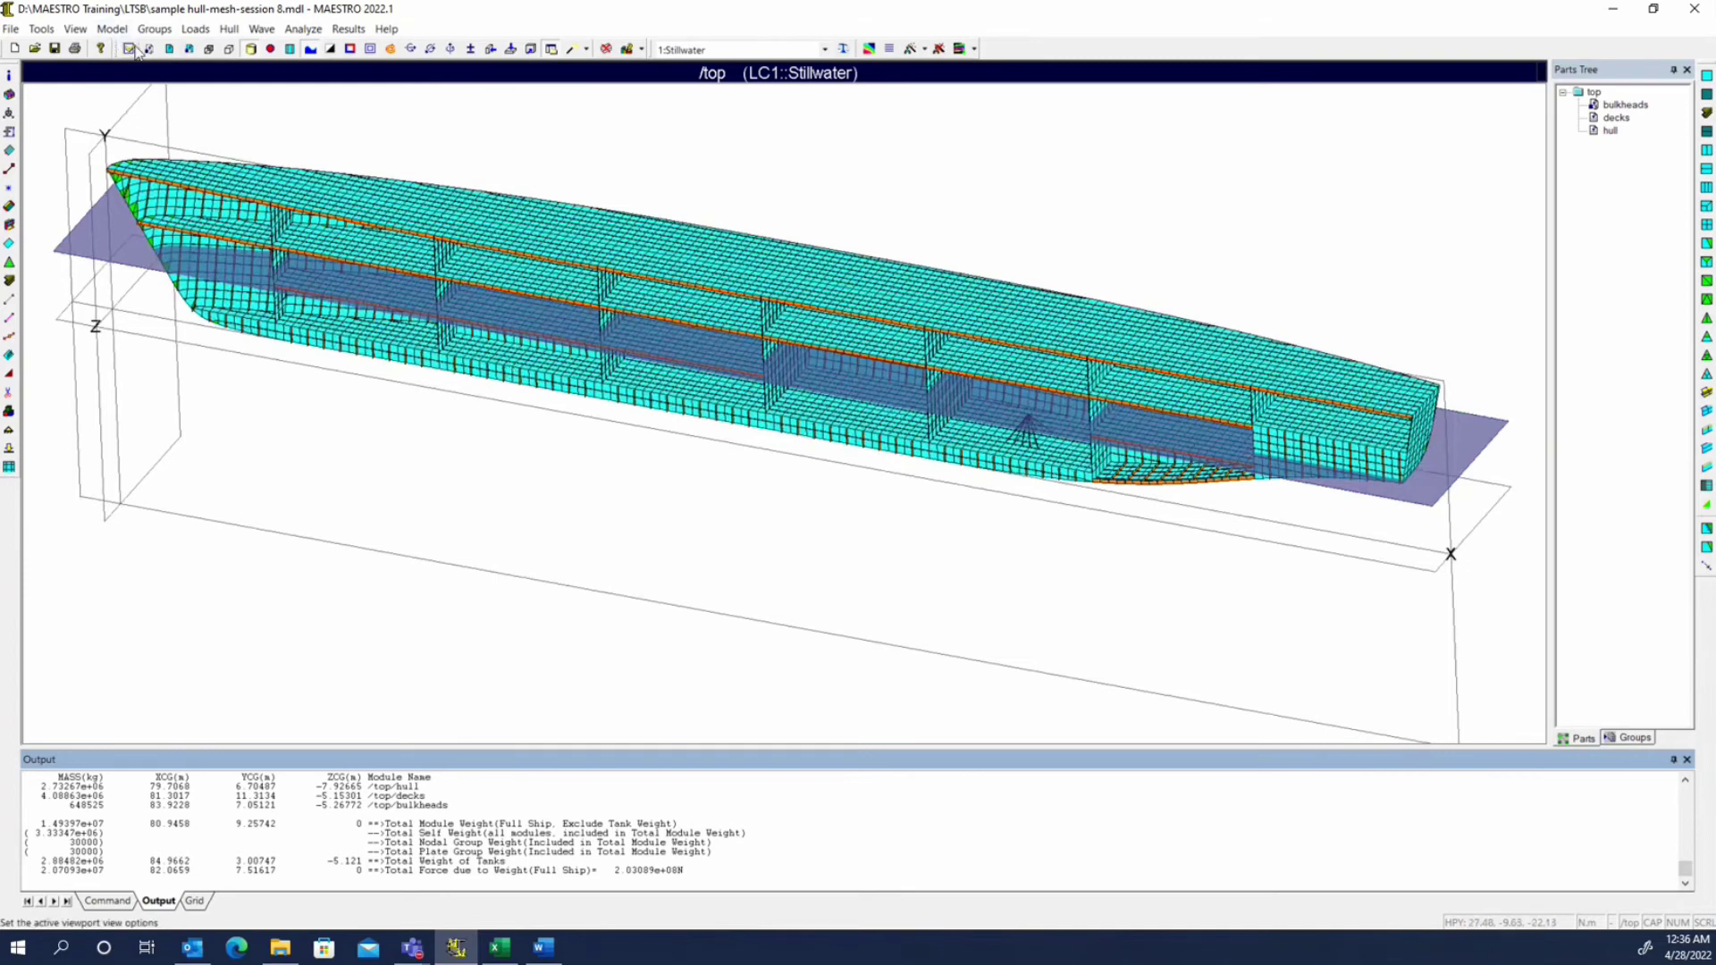
key(alt+Tab)
scroll(1433, 494, up, 15)
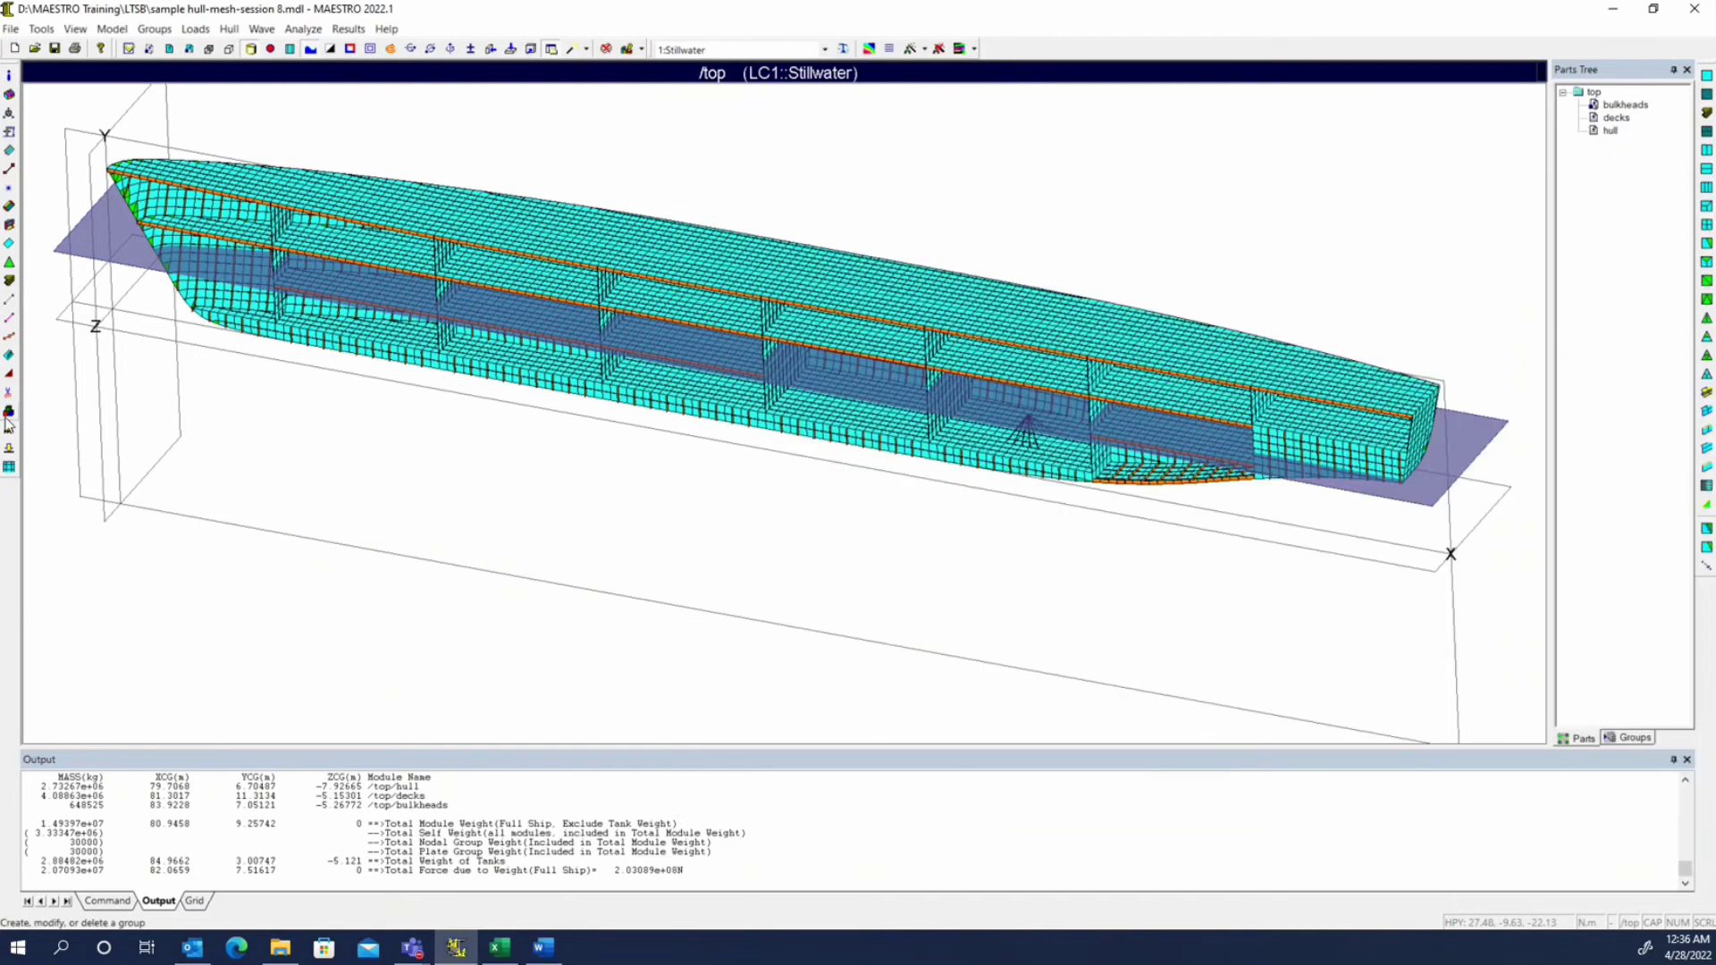
click(358, 375)
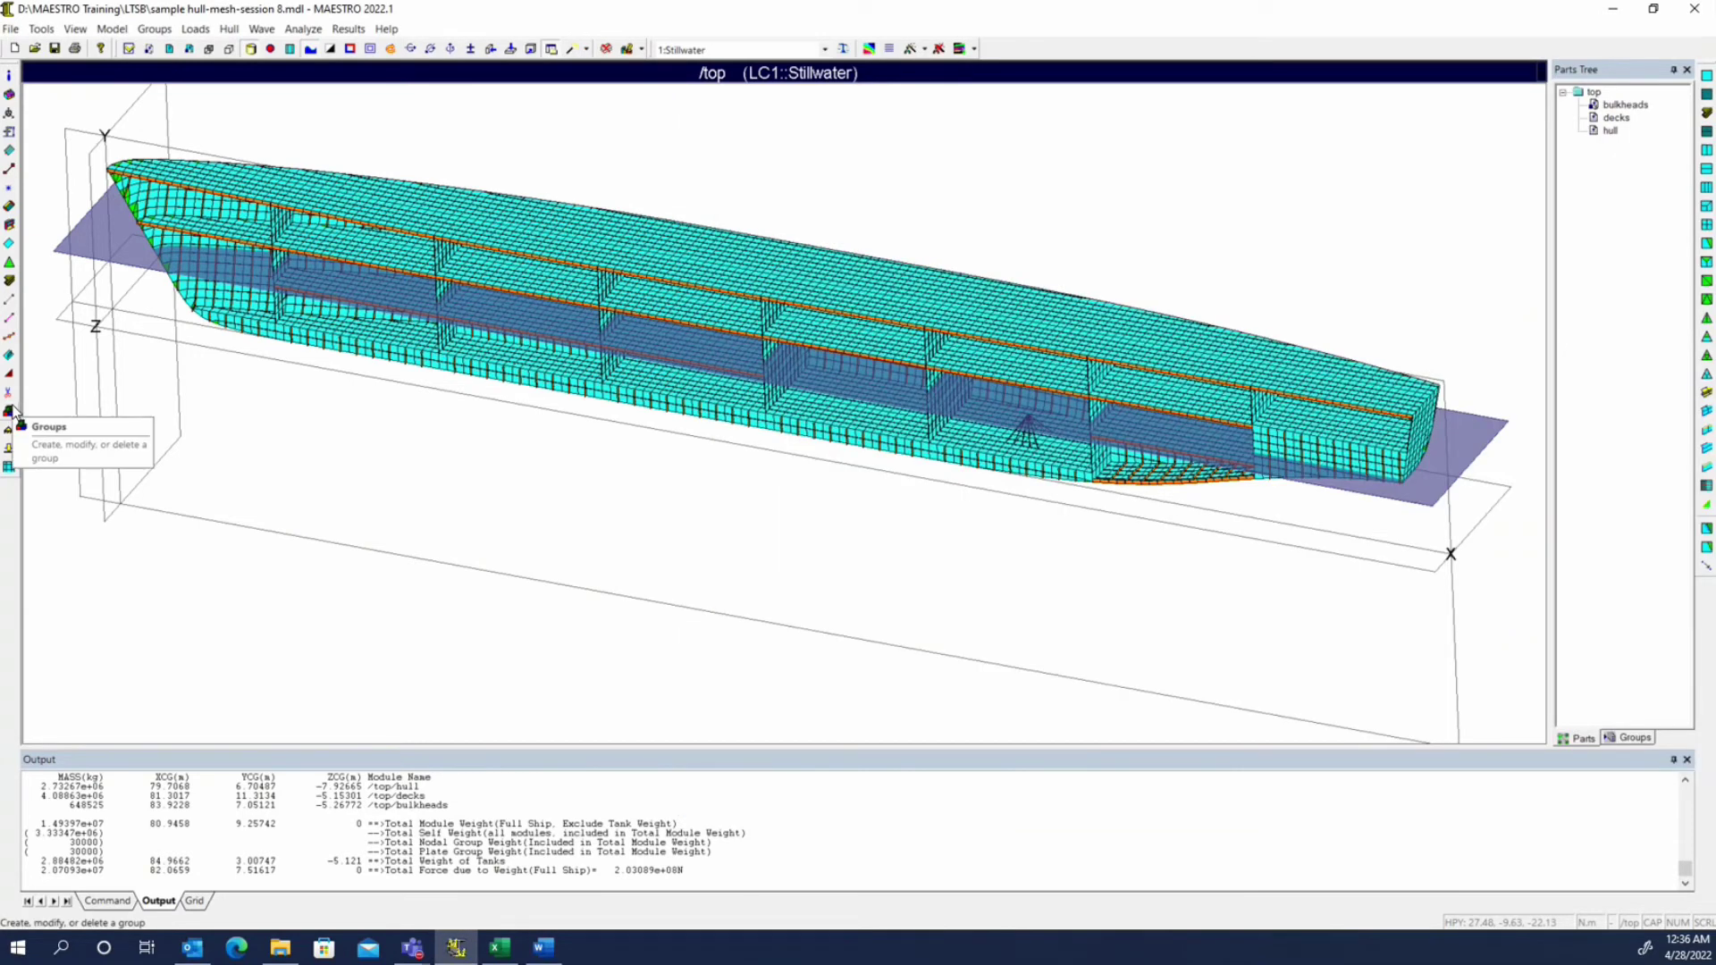
- Open the Stillwater mass distribution in an enlarged Loads dialog, setting the user-defined CG option to None and Distribution As to Final
click(10, 448)
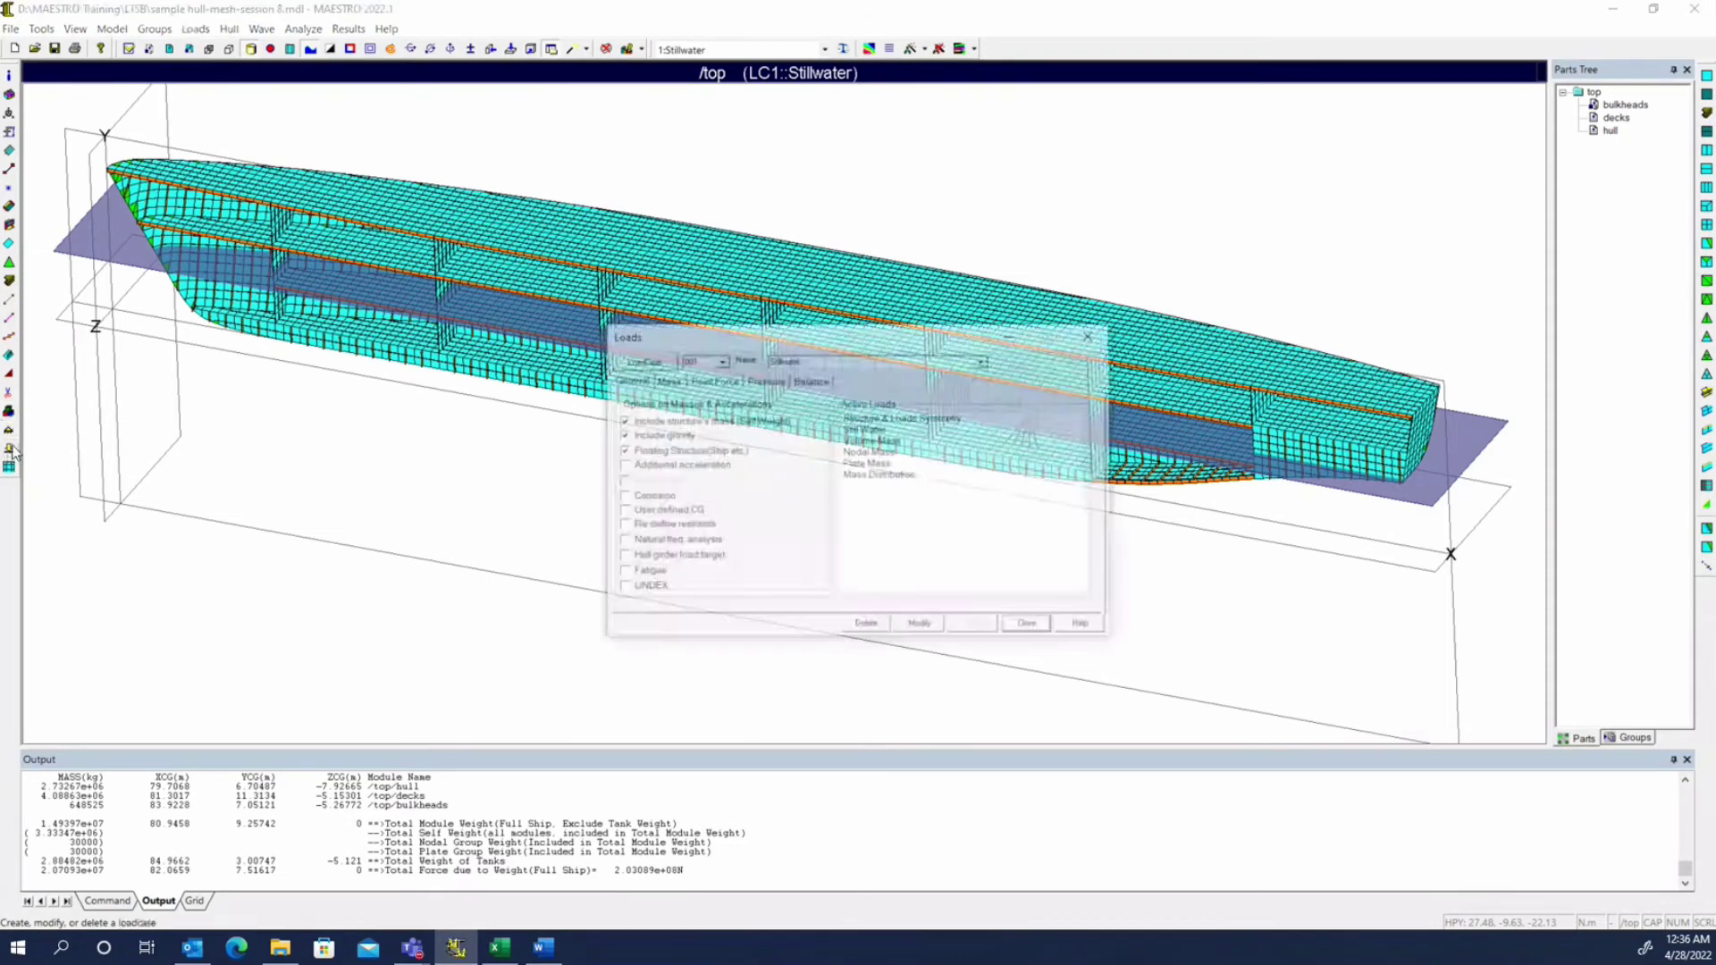
click(665, 379)
click(864, 397)
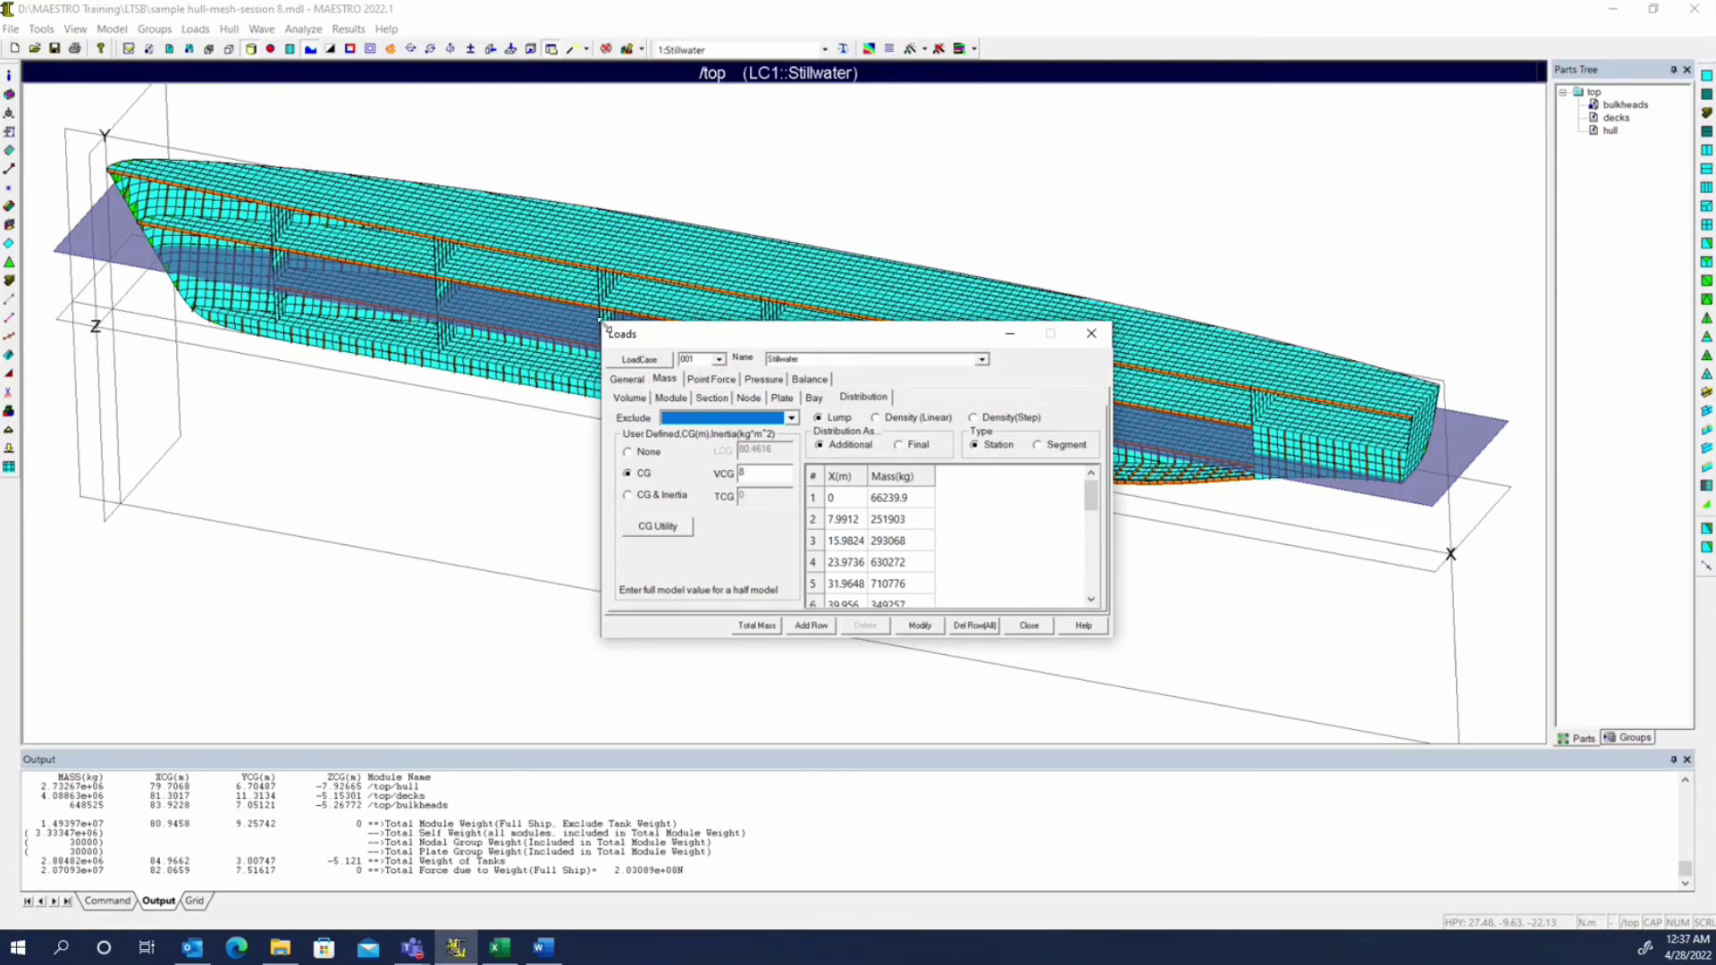
drag(601, 323, 347, 108)
click(391, 237)
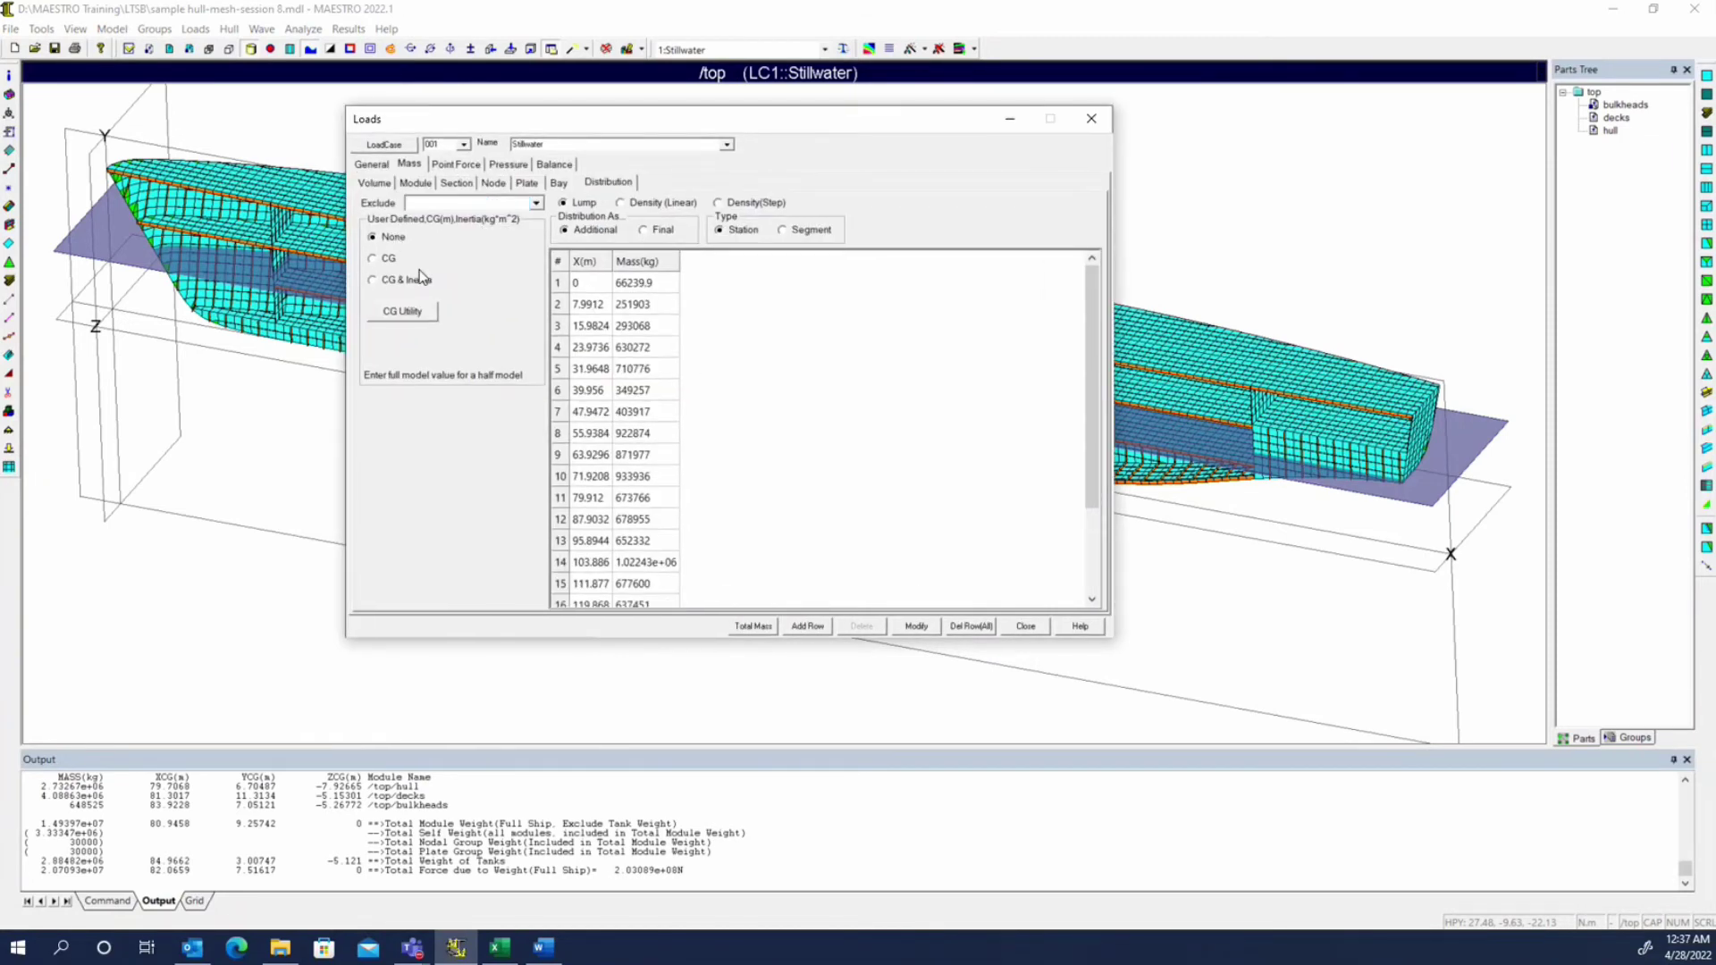
click(643, 229)
- Copy the Target Full Load Mass Distribution's X(m) and Weight(kg) values from Word into the Stillwater distribution table and apply the modification
click(543, 948)
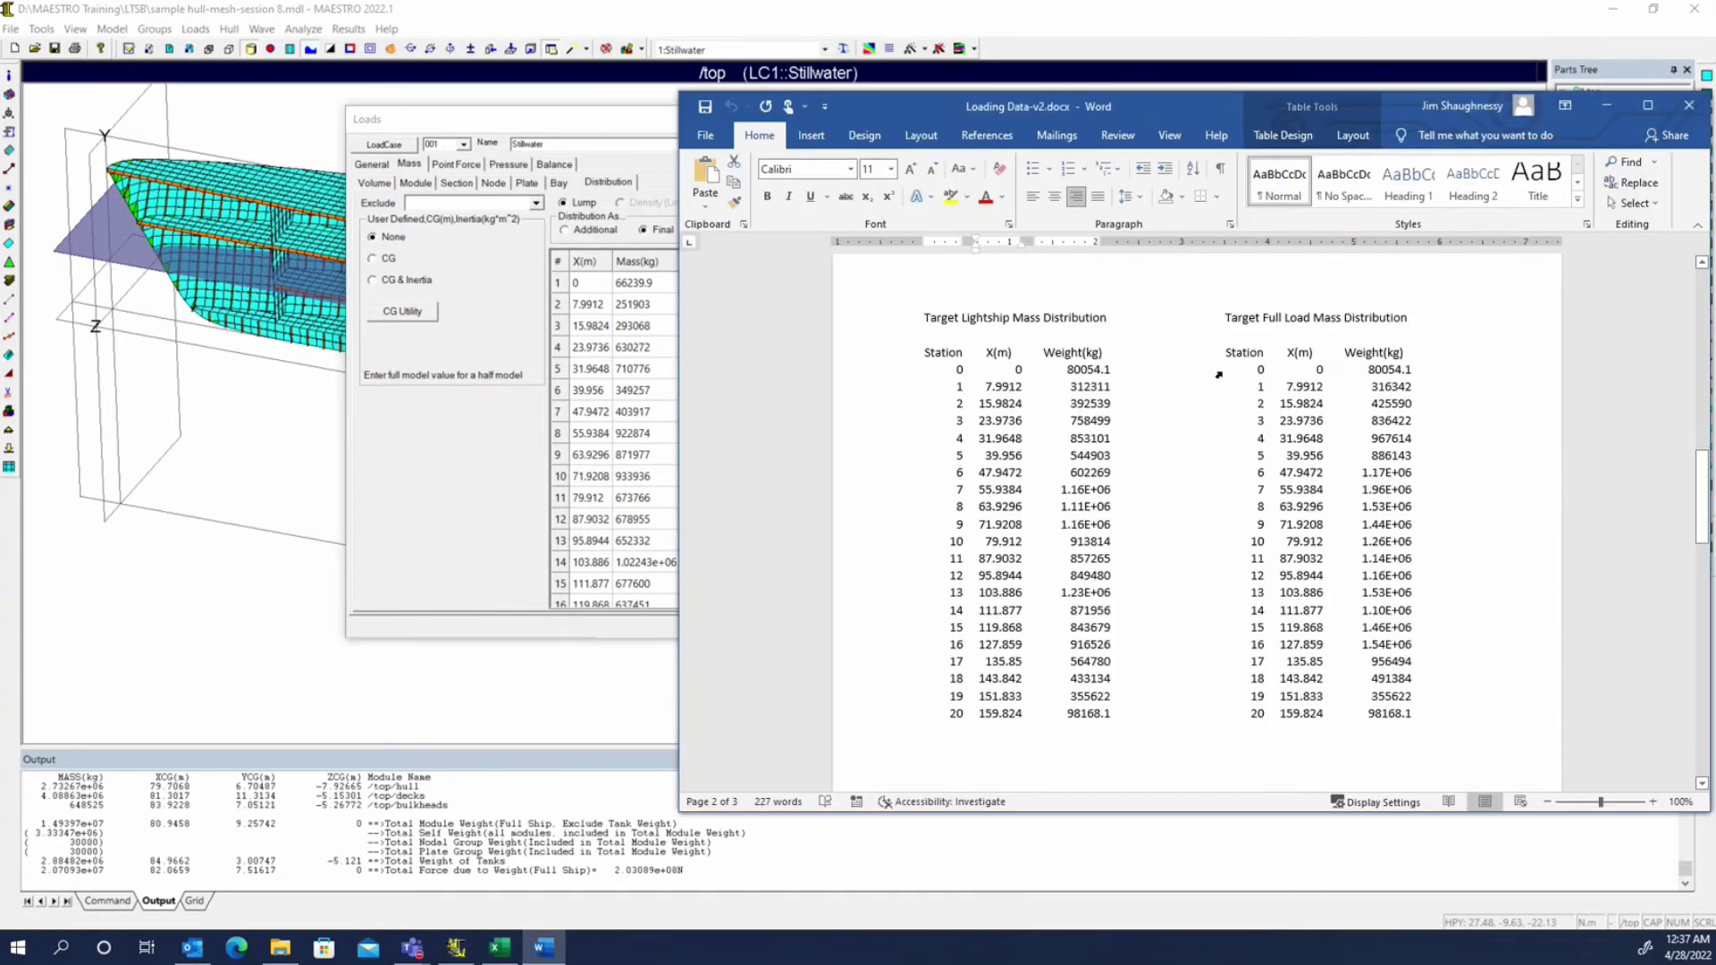
drag(1298, 369, 1416, 715)
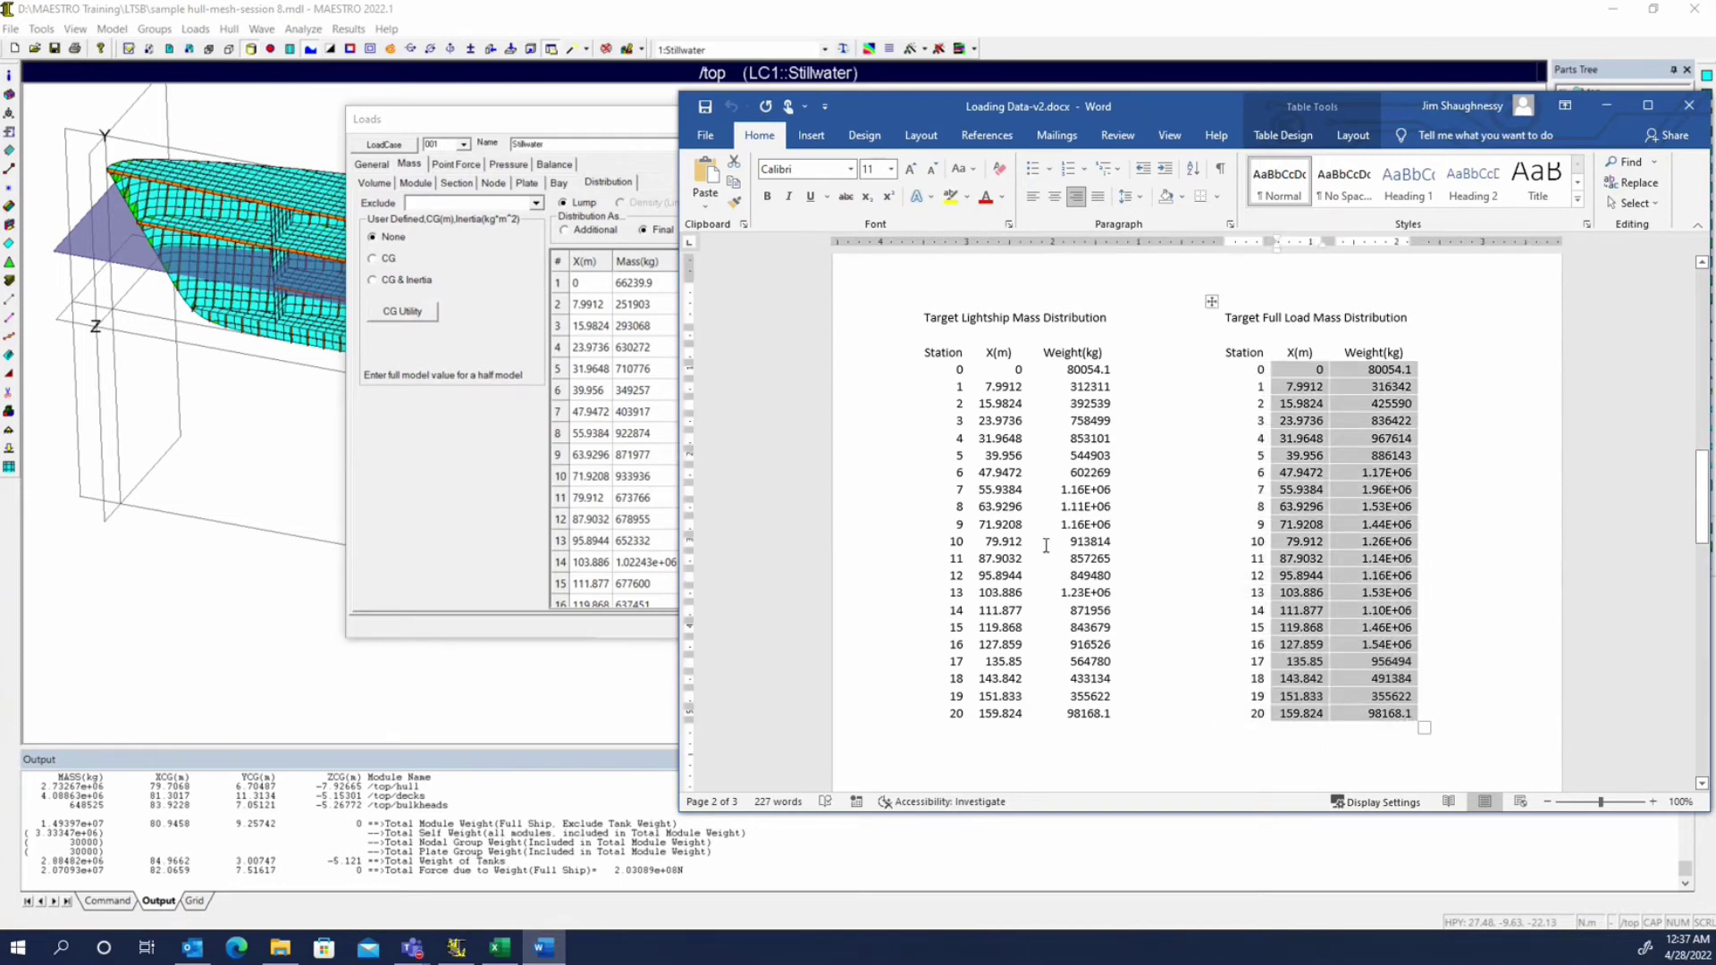
key(ctrl+c)
click(663, 363)
key(ctrl+v)
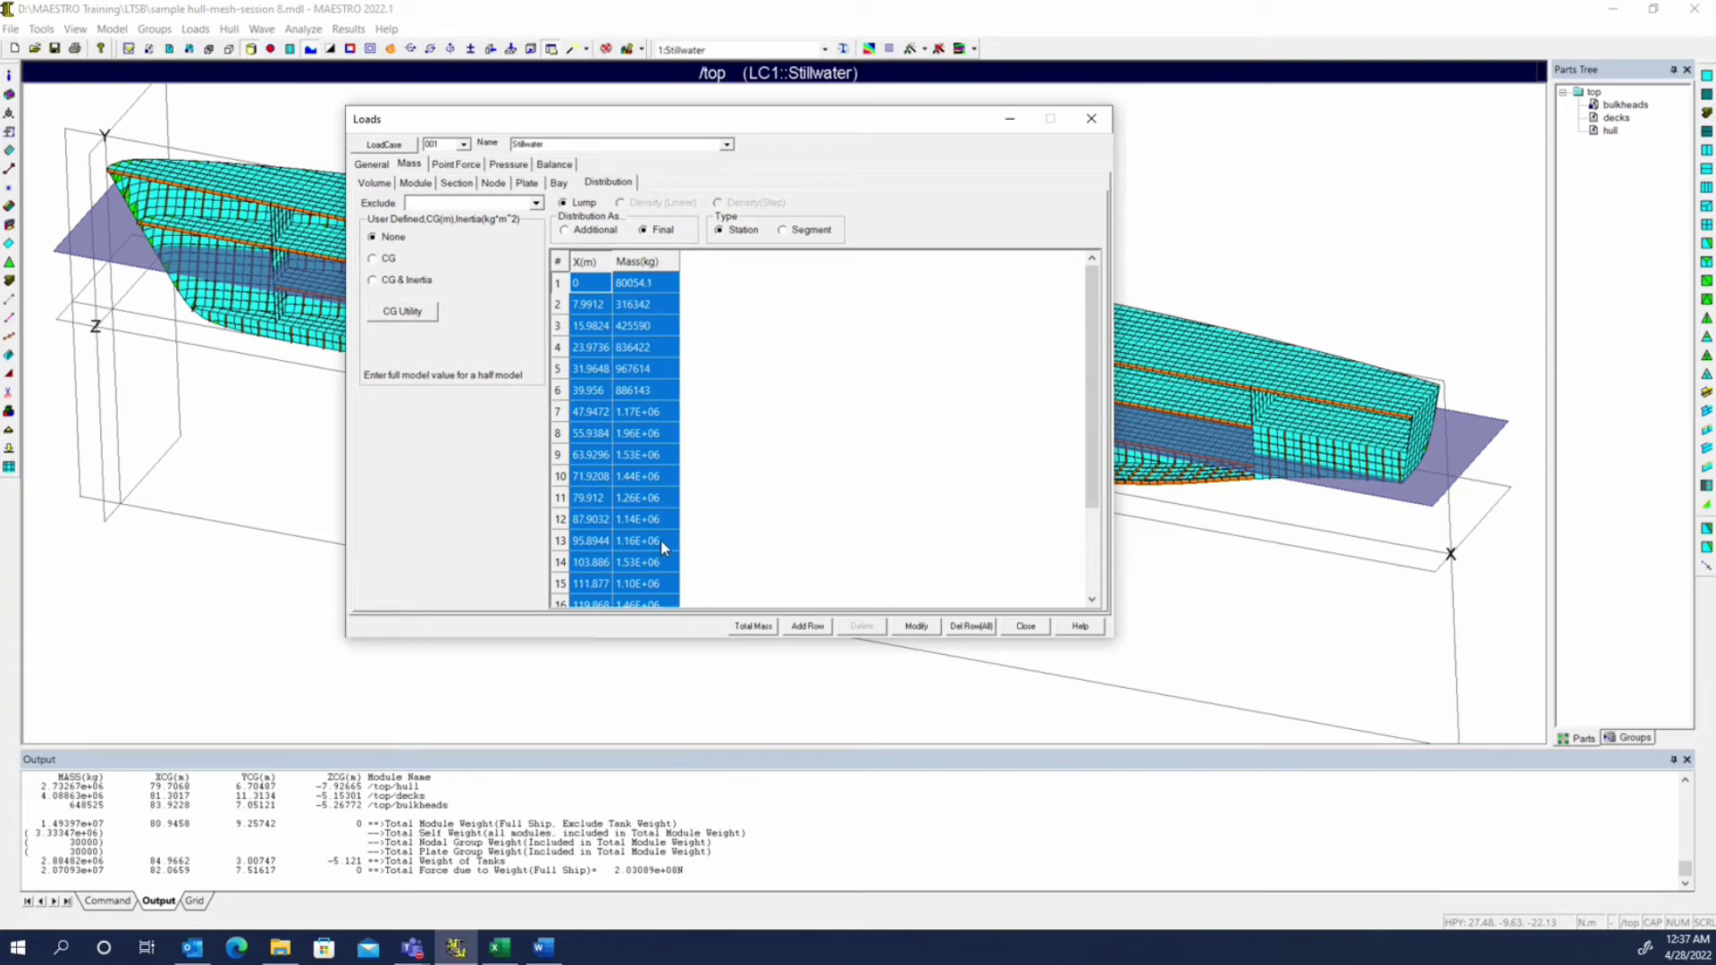
click(913, 626)
- Generate the Stillwater load case's weight summary and examine its group weights and combined totals in the output
click(229, 29)
click(268, 99)
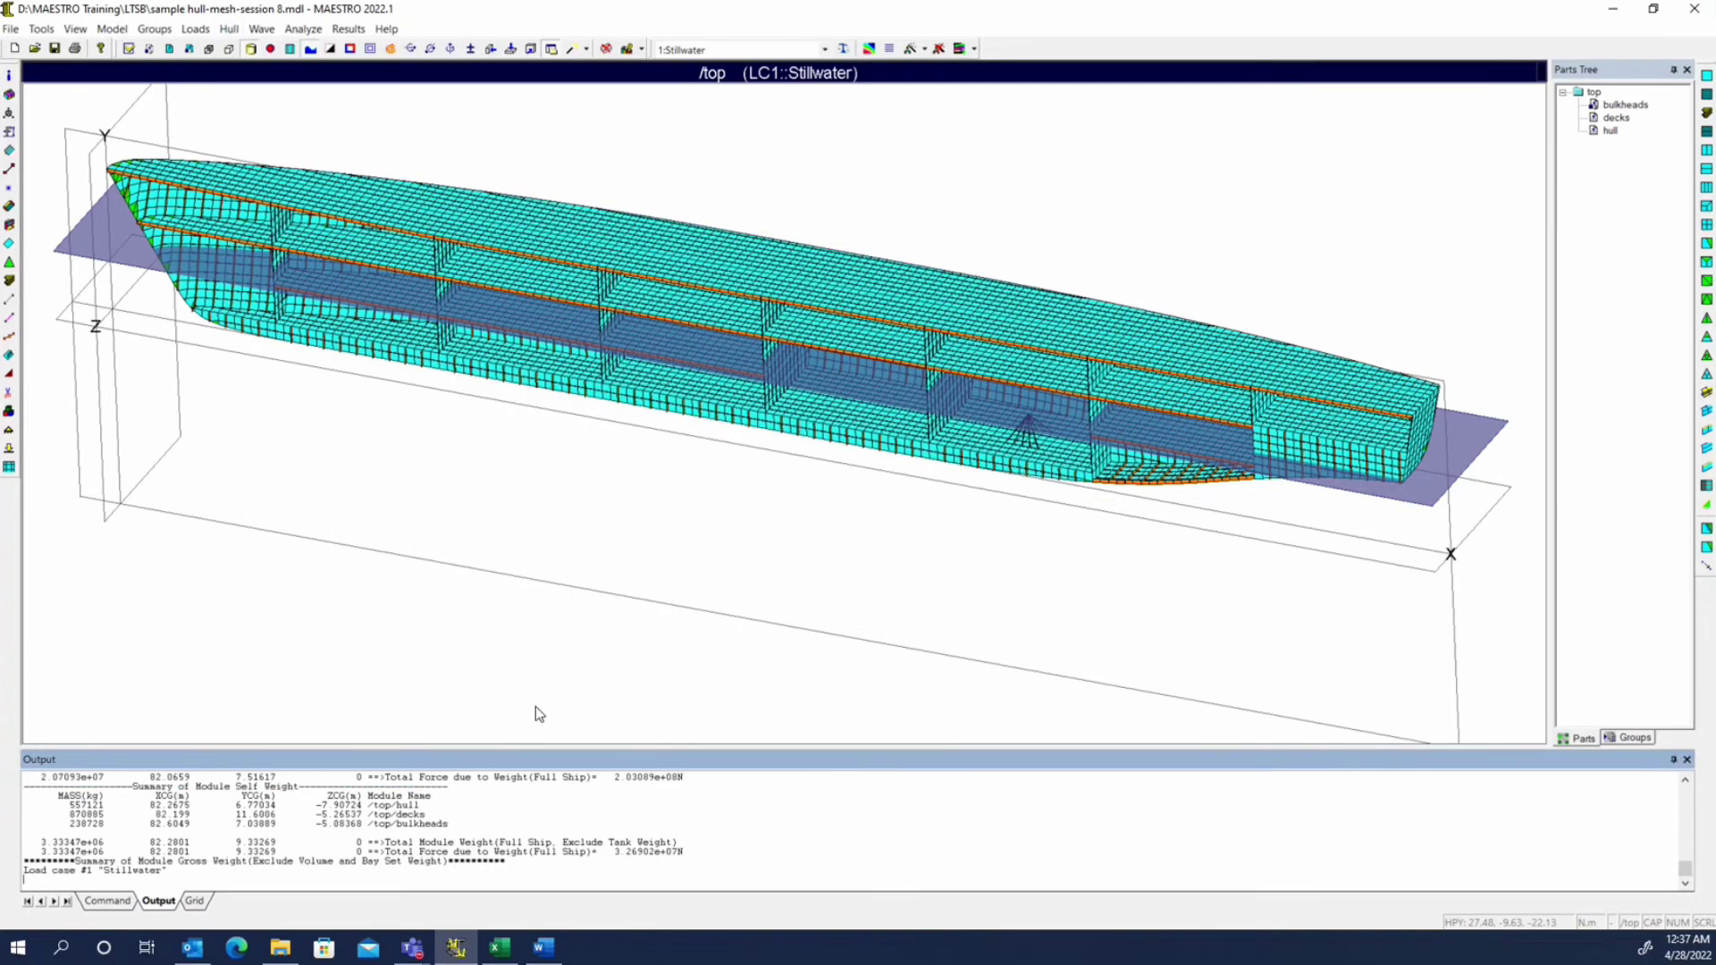
scroll(603, 834, up, 5)
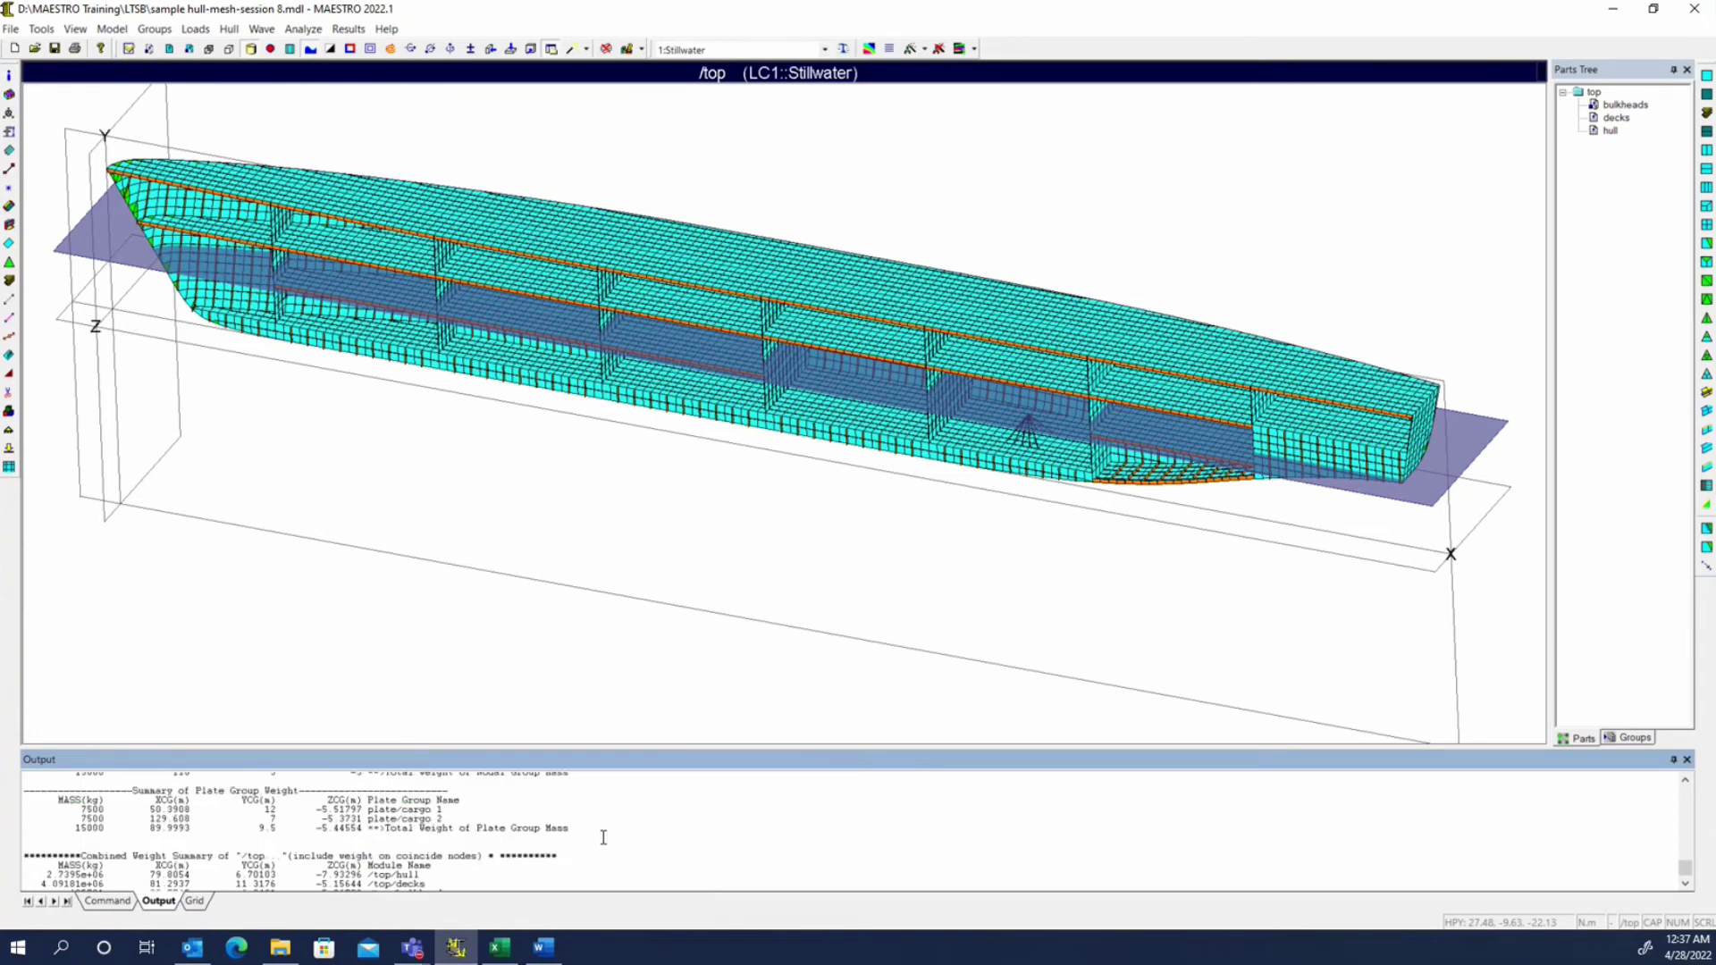
scroll(603, 834, down, 5)
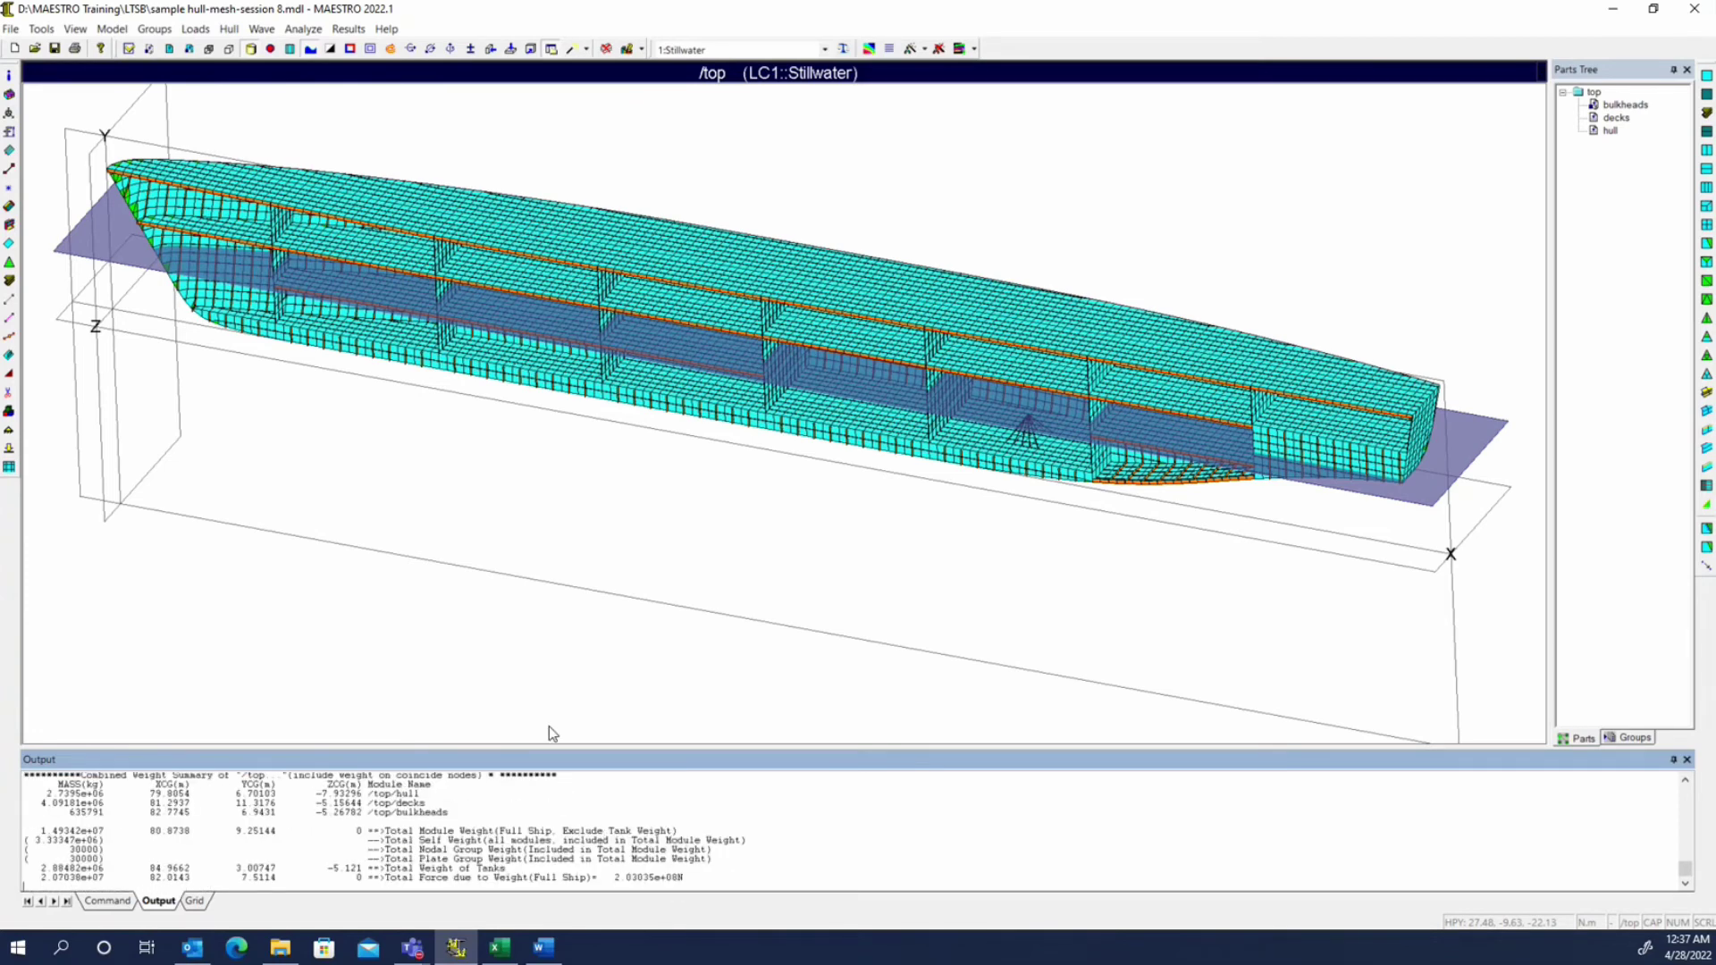
- Display the Stillwater gross weight distribution and examine its station weights in an enlarged Output window
click(230, 29)
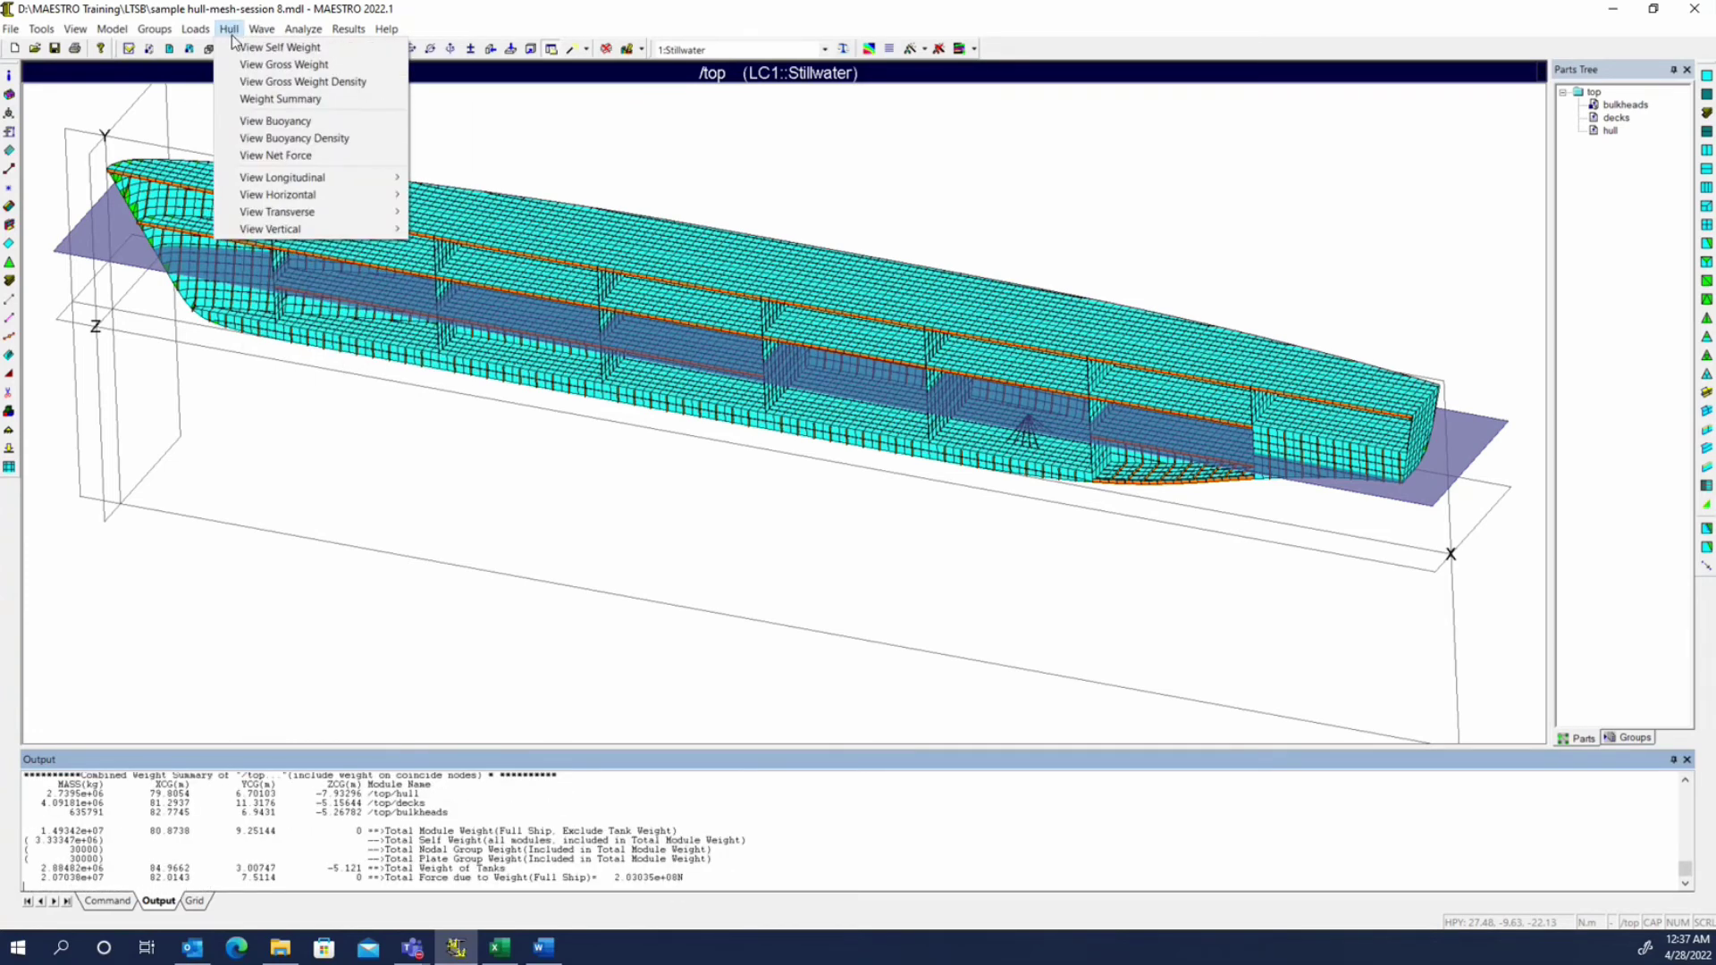
click(268, 64)
drag(443, 749, 443, 416)
scroll(444, 750, up, 5)
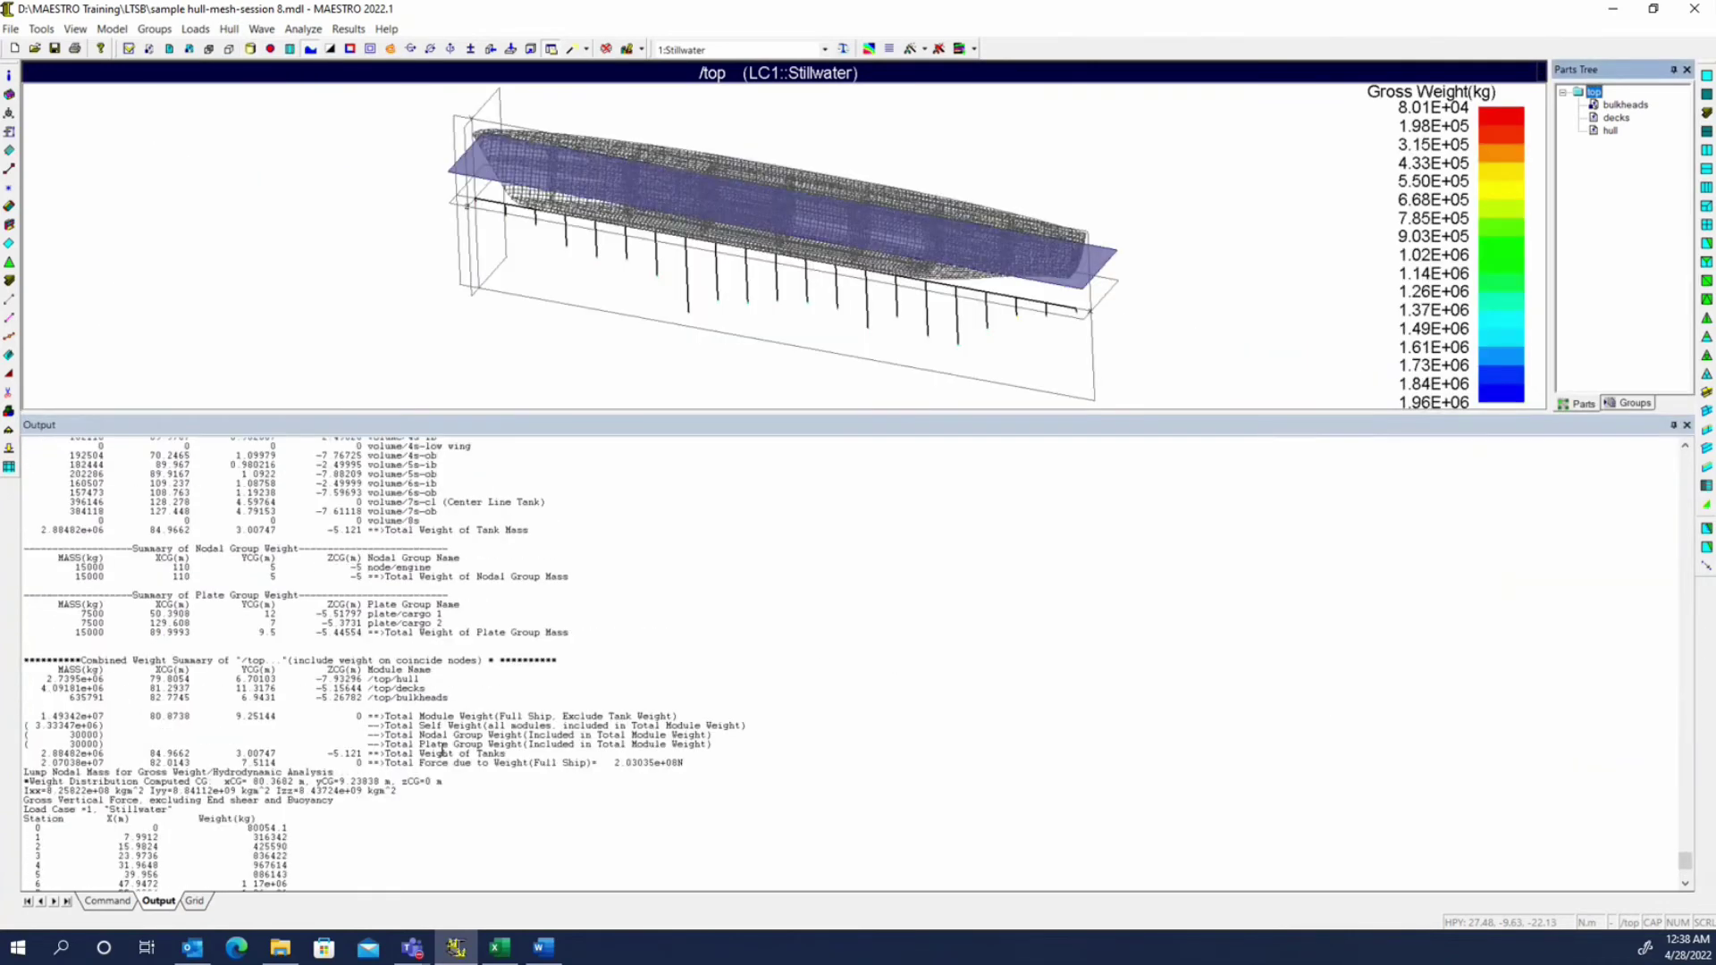
scroll(411, 751, down, 2)
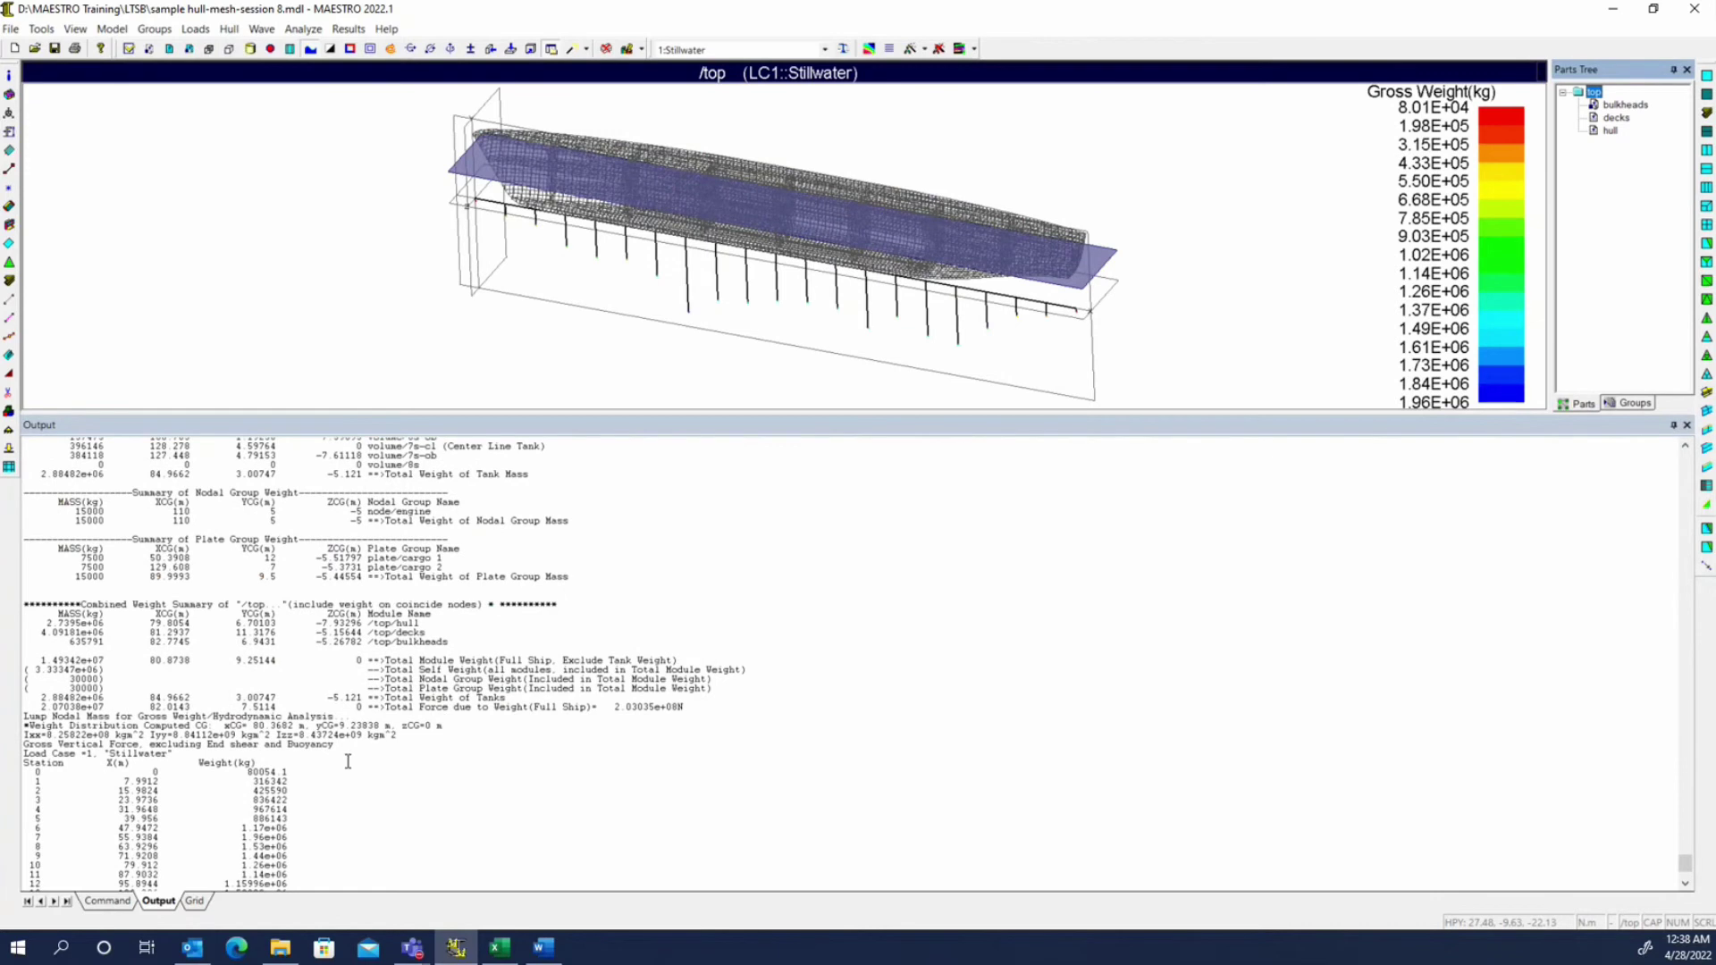
- Clear the Output window, then regenerate the Stillwater gross weight distribution starting from the element-type view
right_click(469, 552)
click(541, 647)
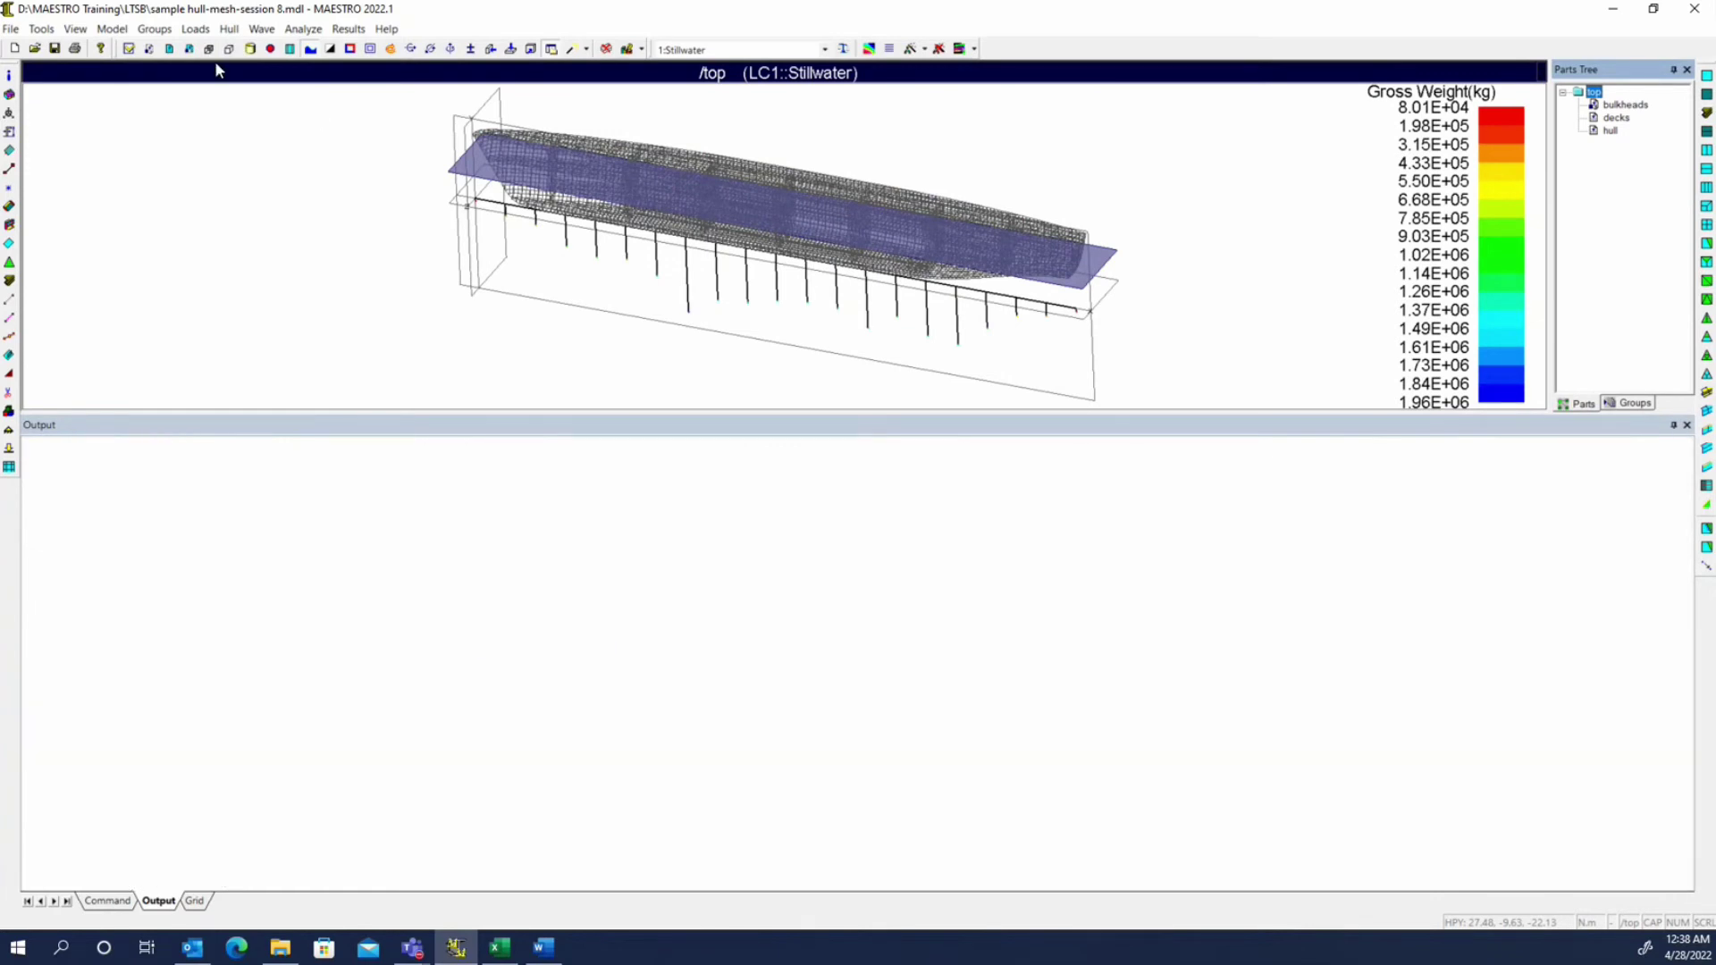
right_click(189, 129)
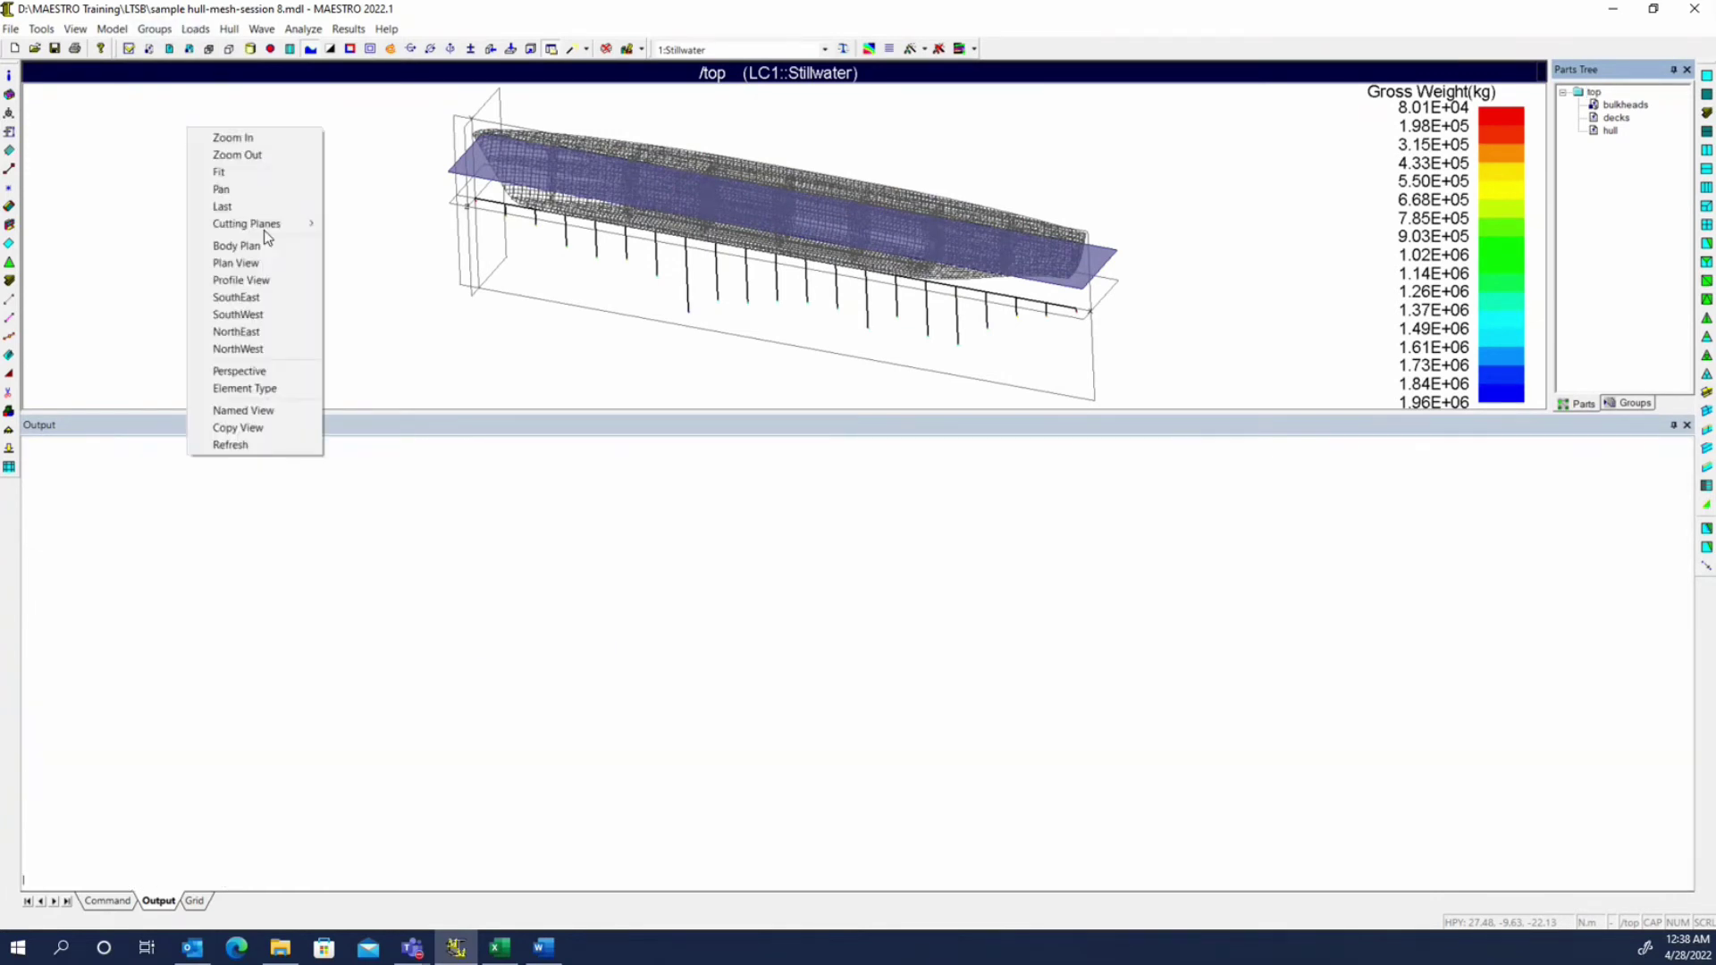
click(276, 388)
click(227, 29)
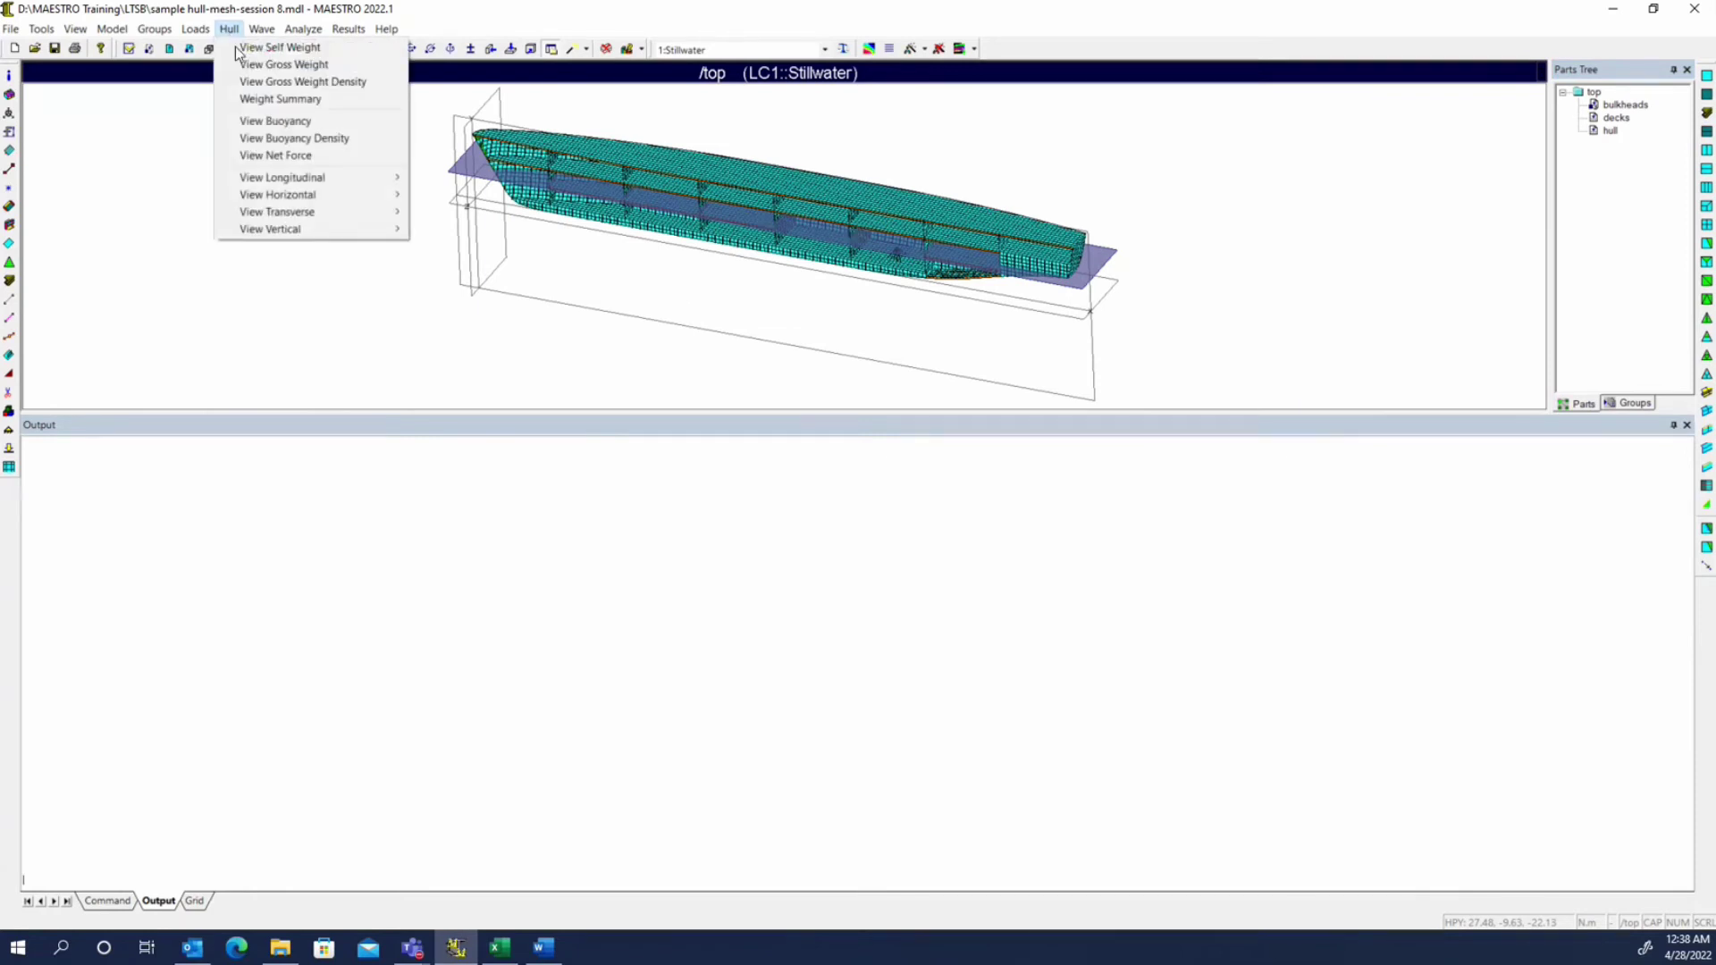
click(273, 64)
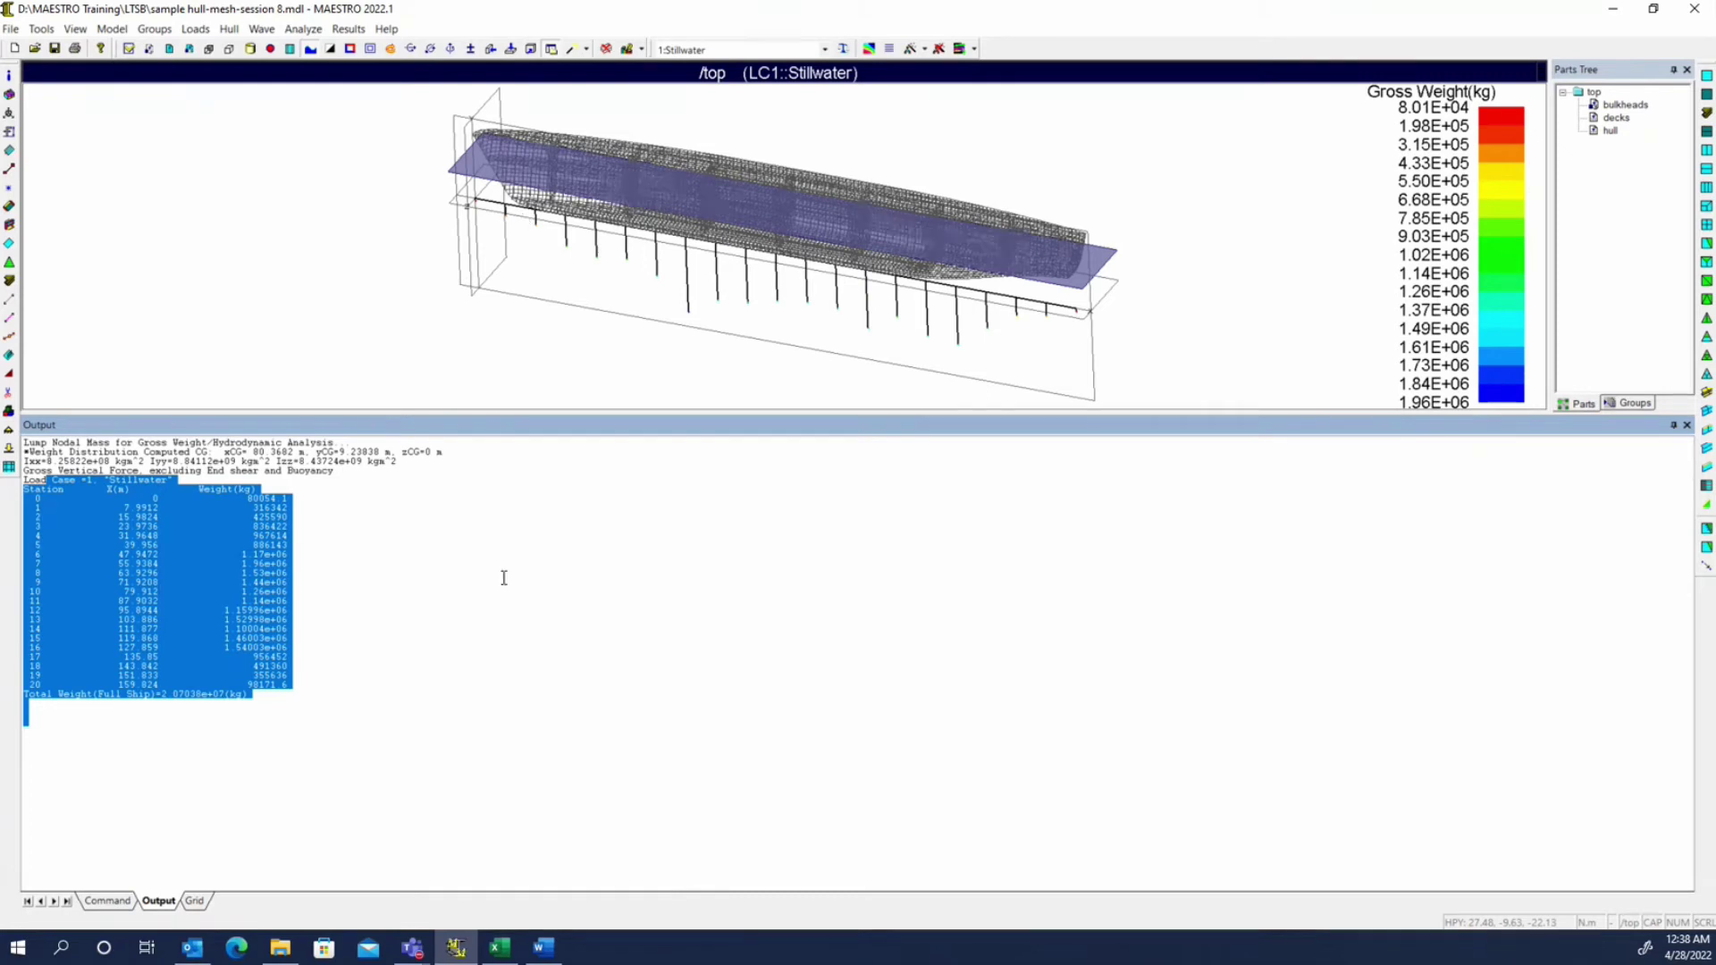
- Open the Stillwater load case's mass distribution settings and examine its station masses
mouse_move(501, 957)
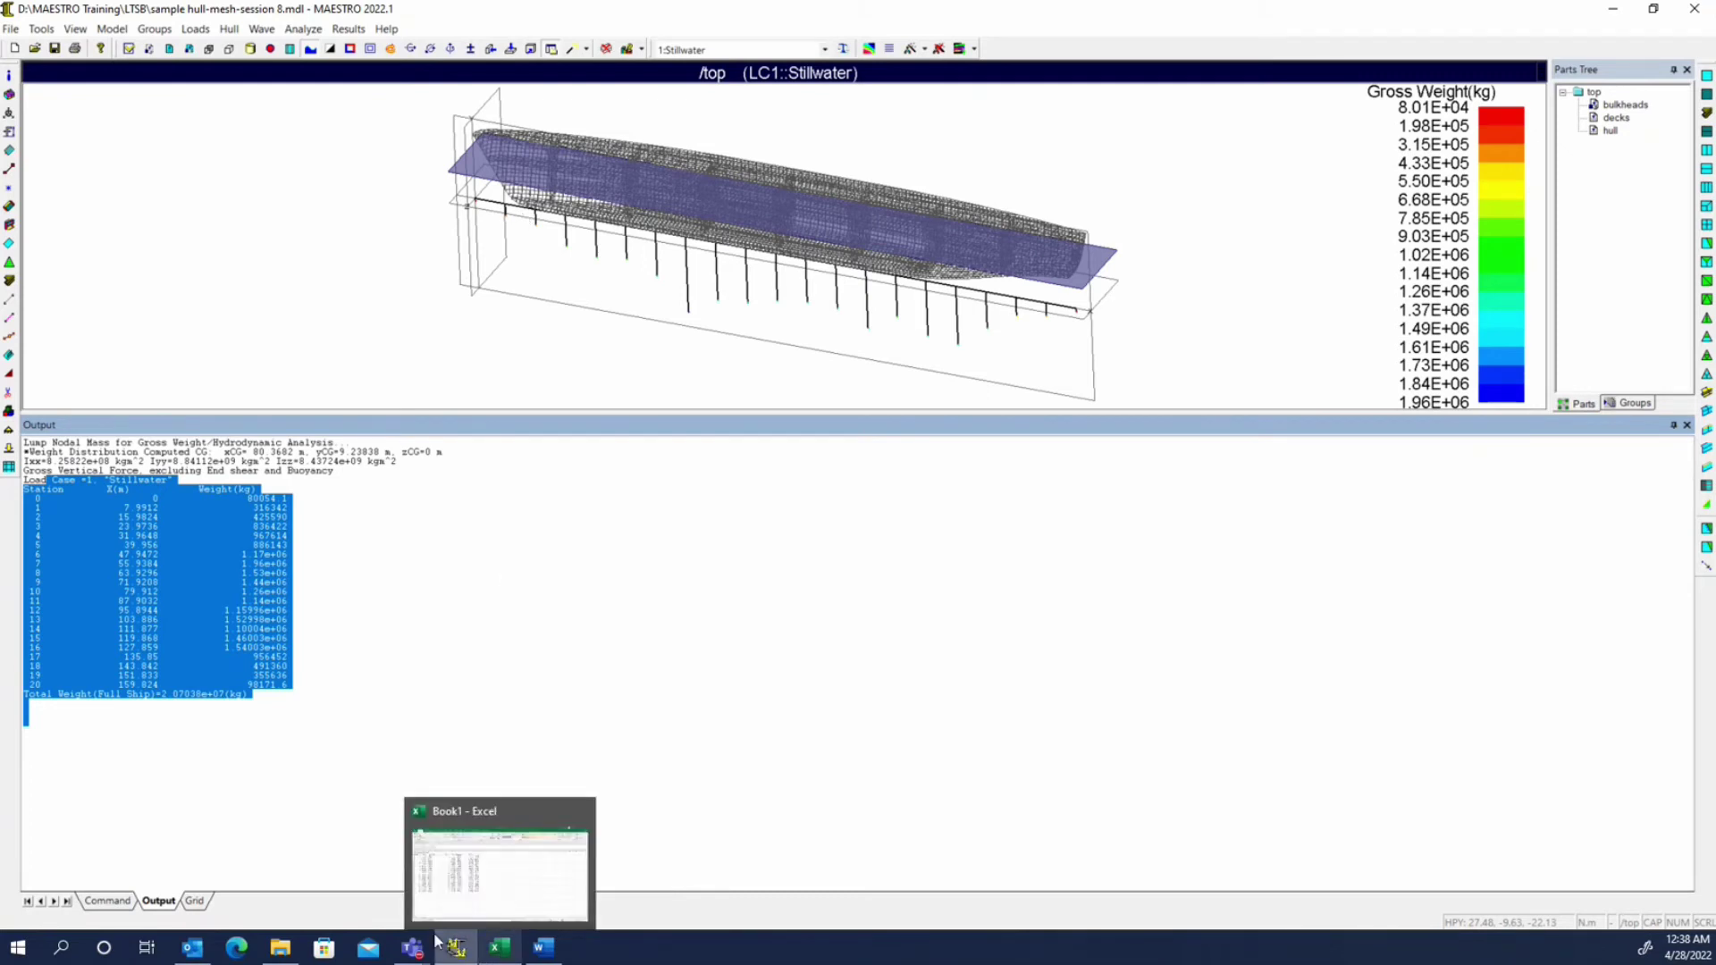
click(473, 858)
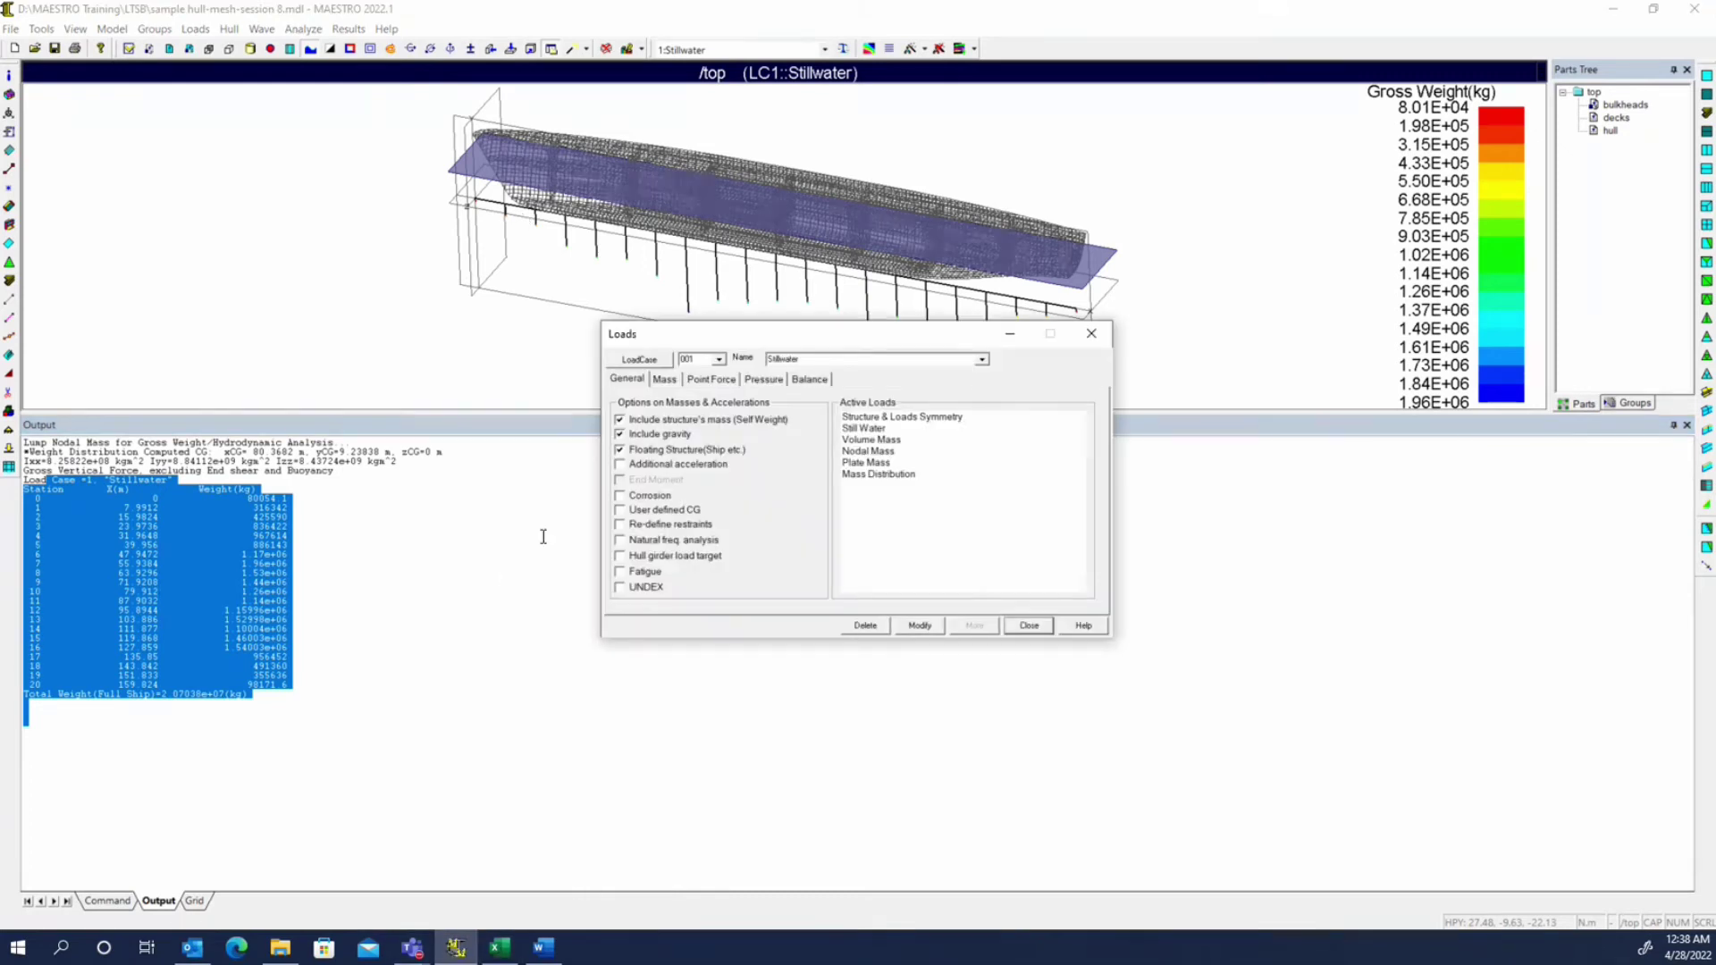
click(665, 379)
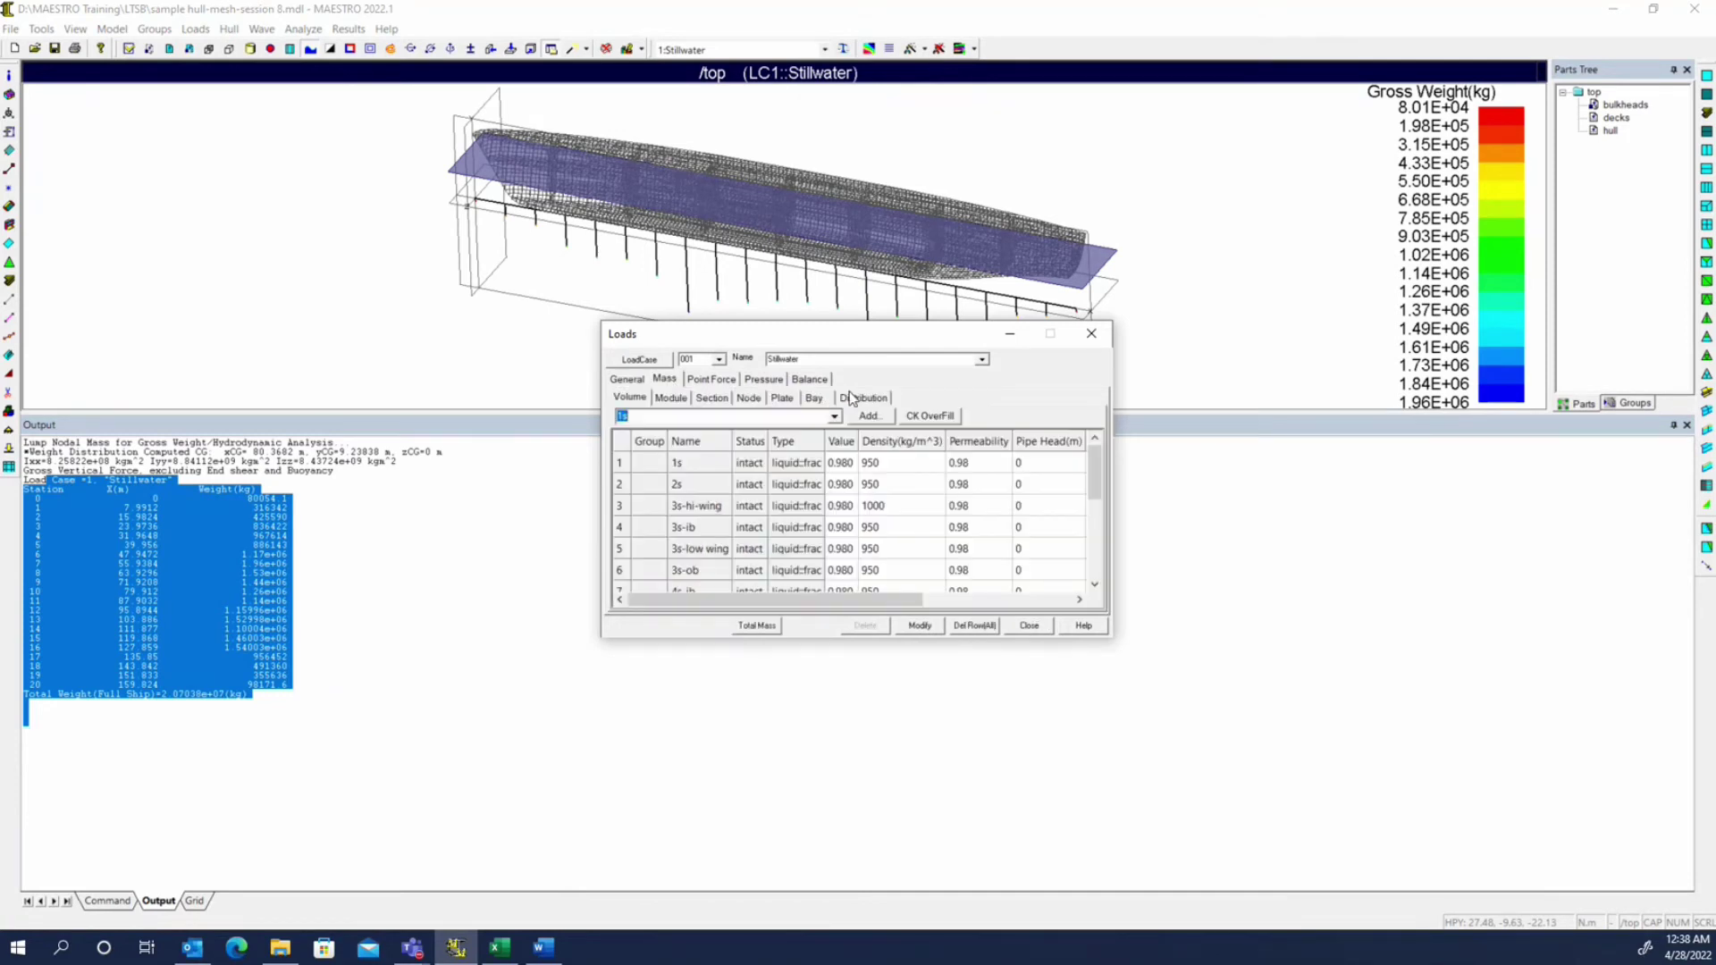
click(860, 398)
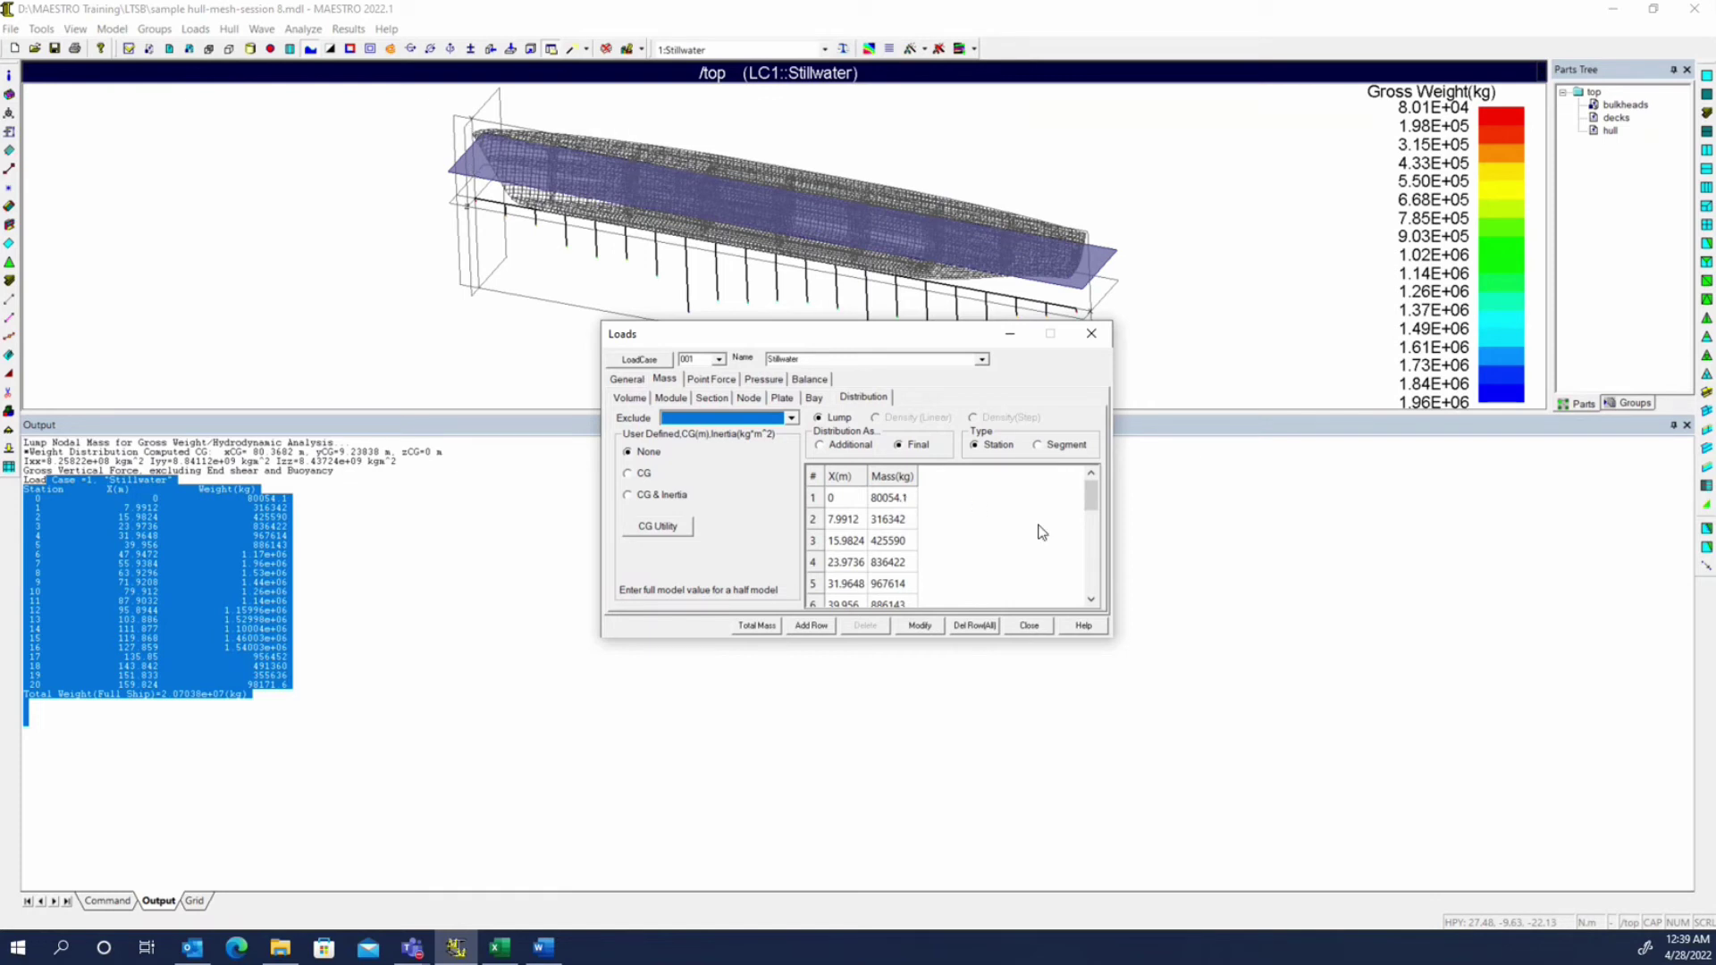
- Generate the Stillwater weight summary and examine the combined full-ship totals and centre of gravity
click(781, 716)
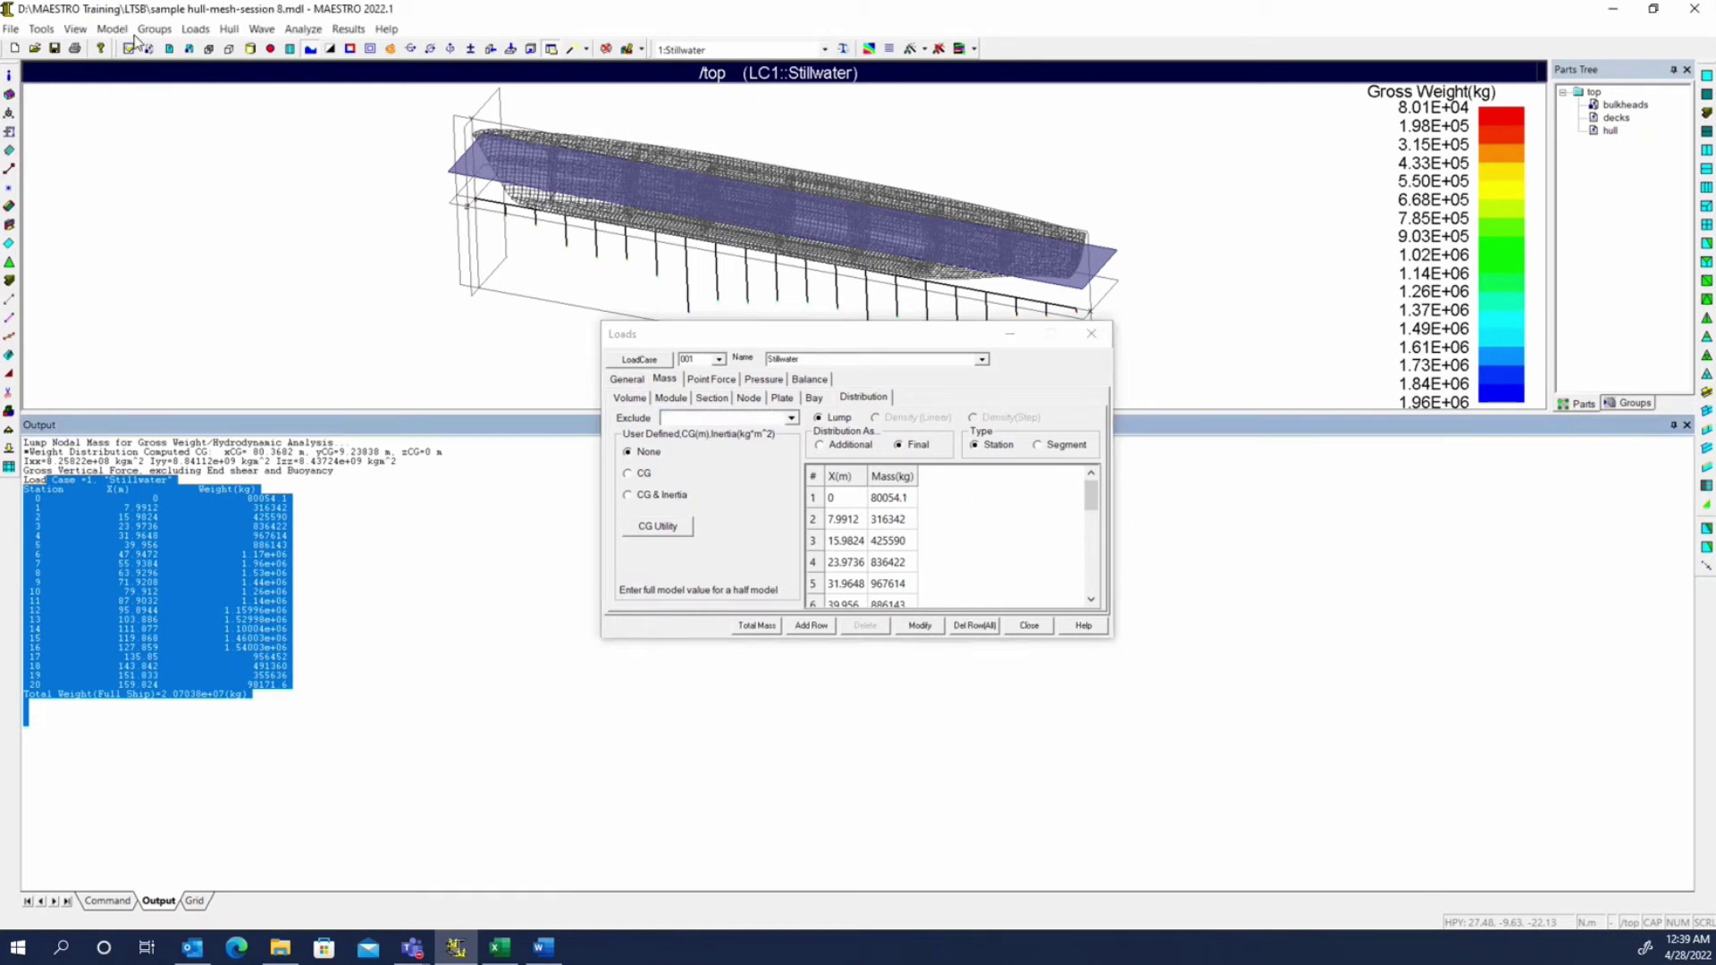
click(230, 31)
click(268, 99)
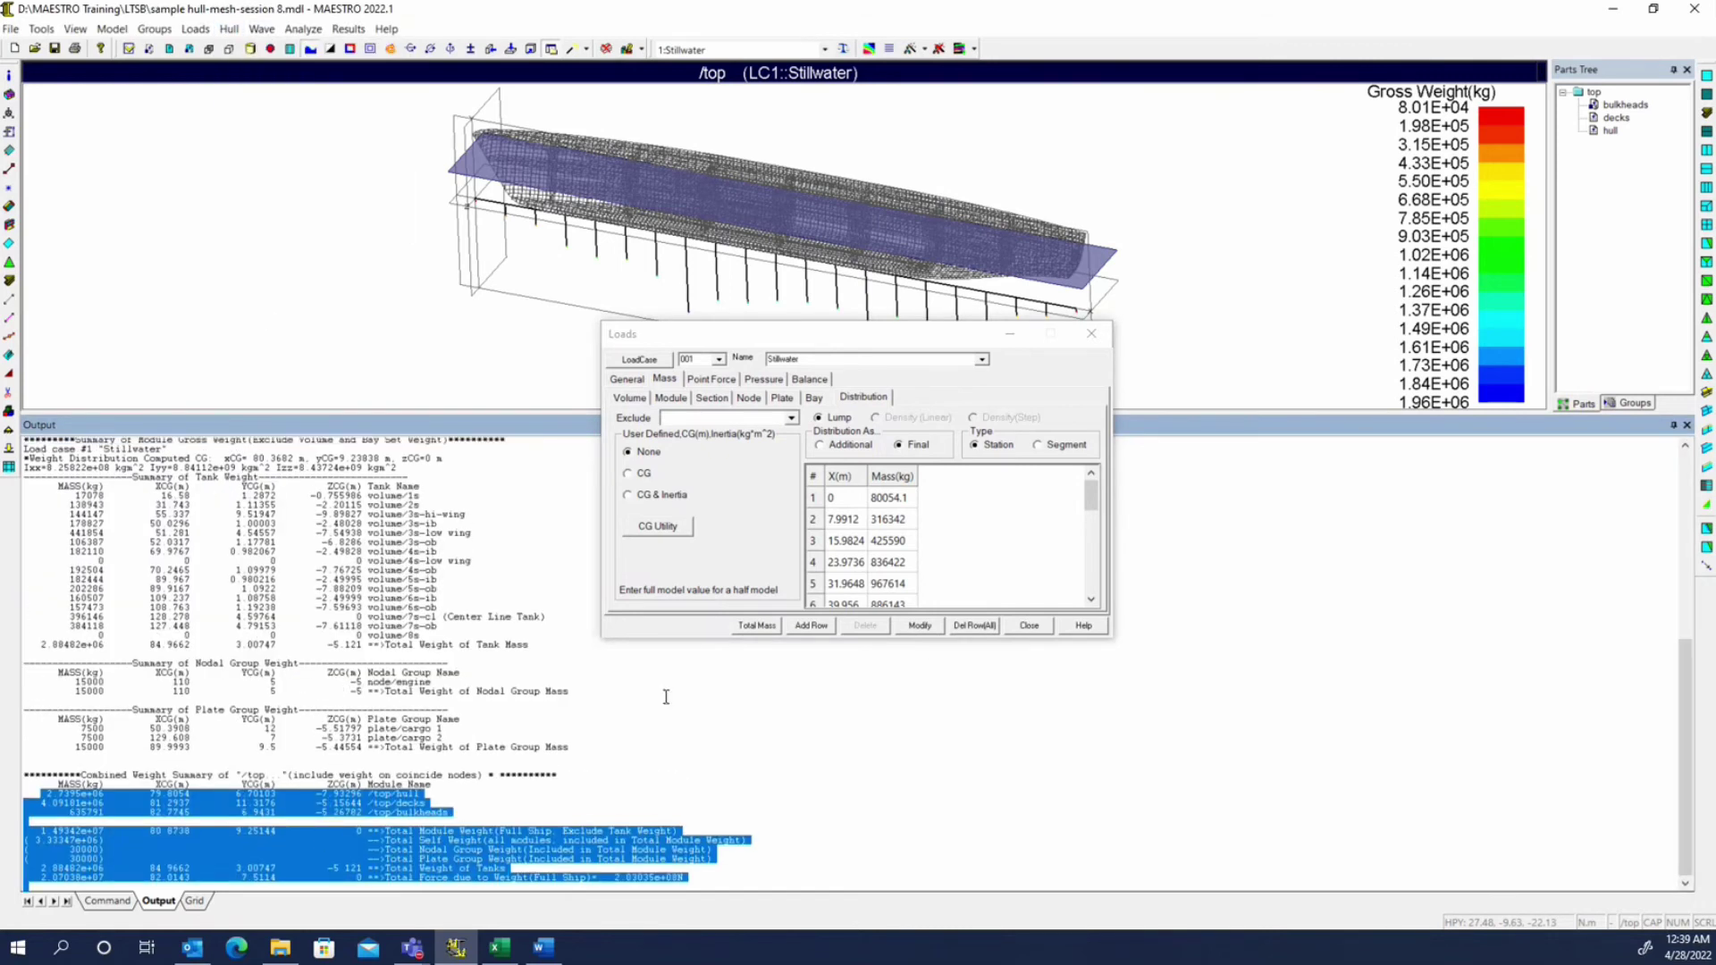
click(349, 868)
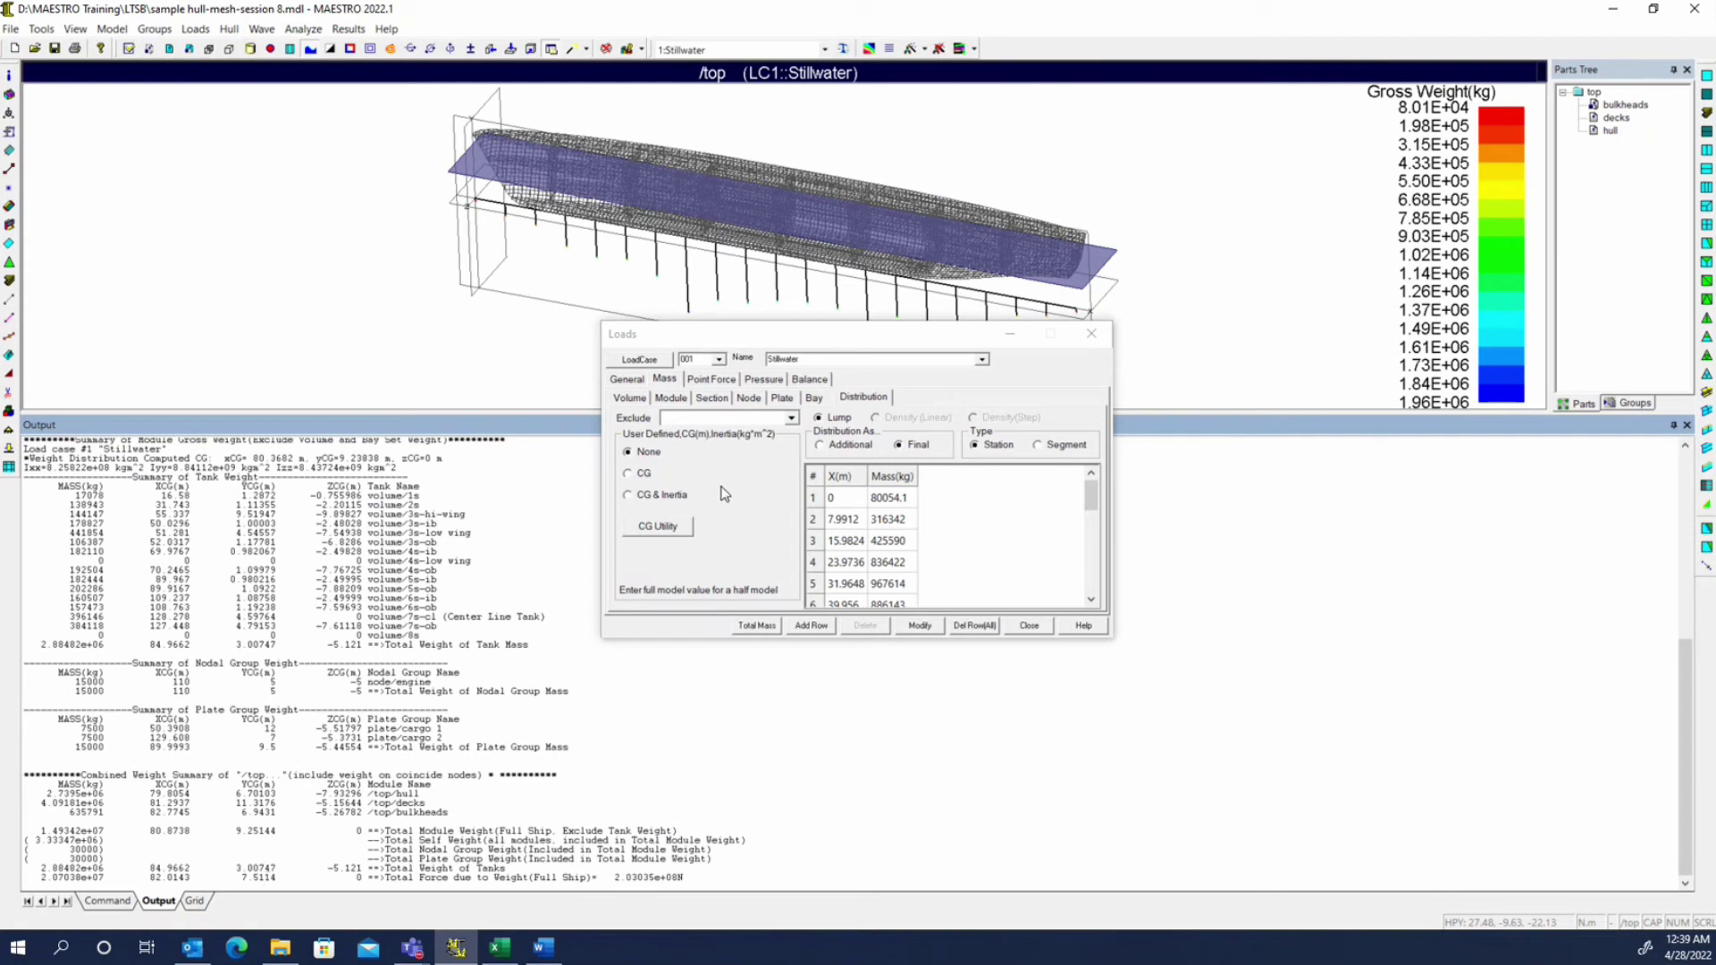
- Set the Stillwater distribution's user-defined CG option to CG with VCG 7.75, apply the modification, and regenerate the weight summary
drag(791, 338, 826, 405)
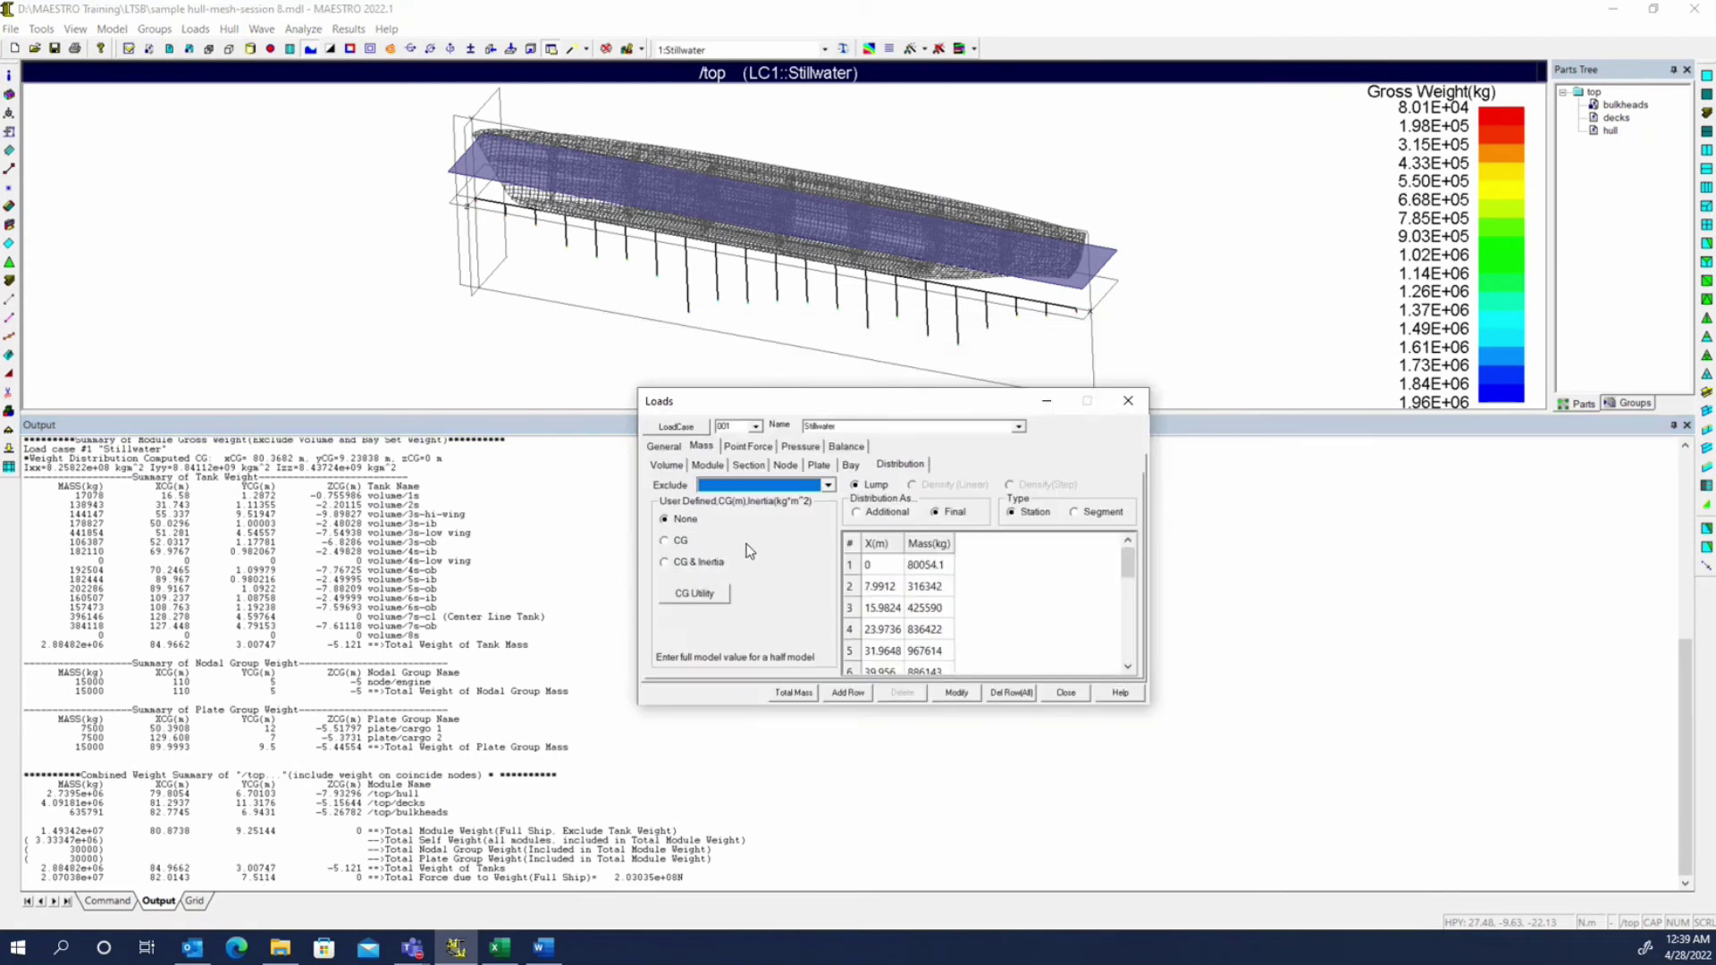
click(664, 540)
text(7)
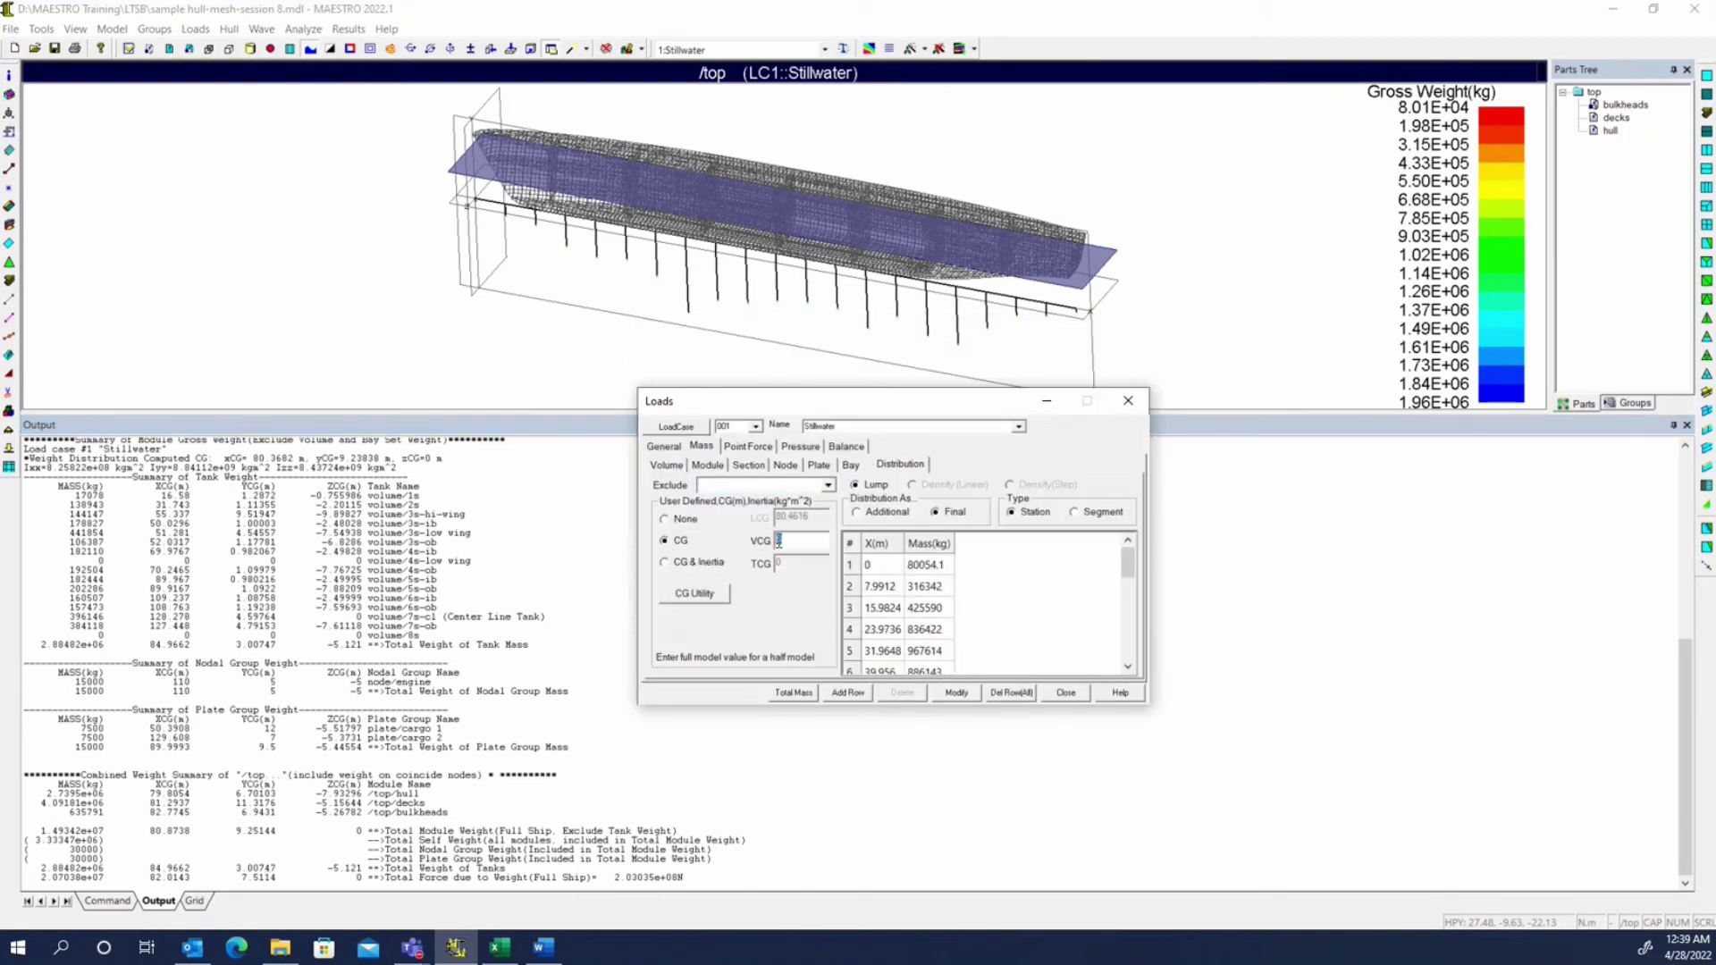
text(.75)
click(951, 695)
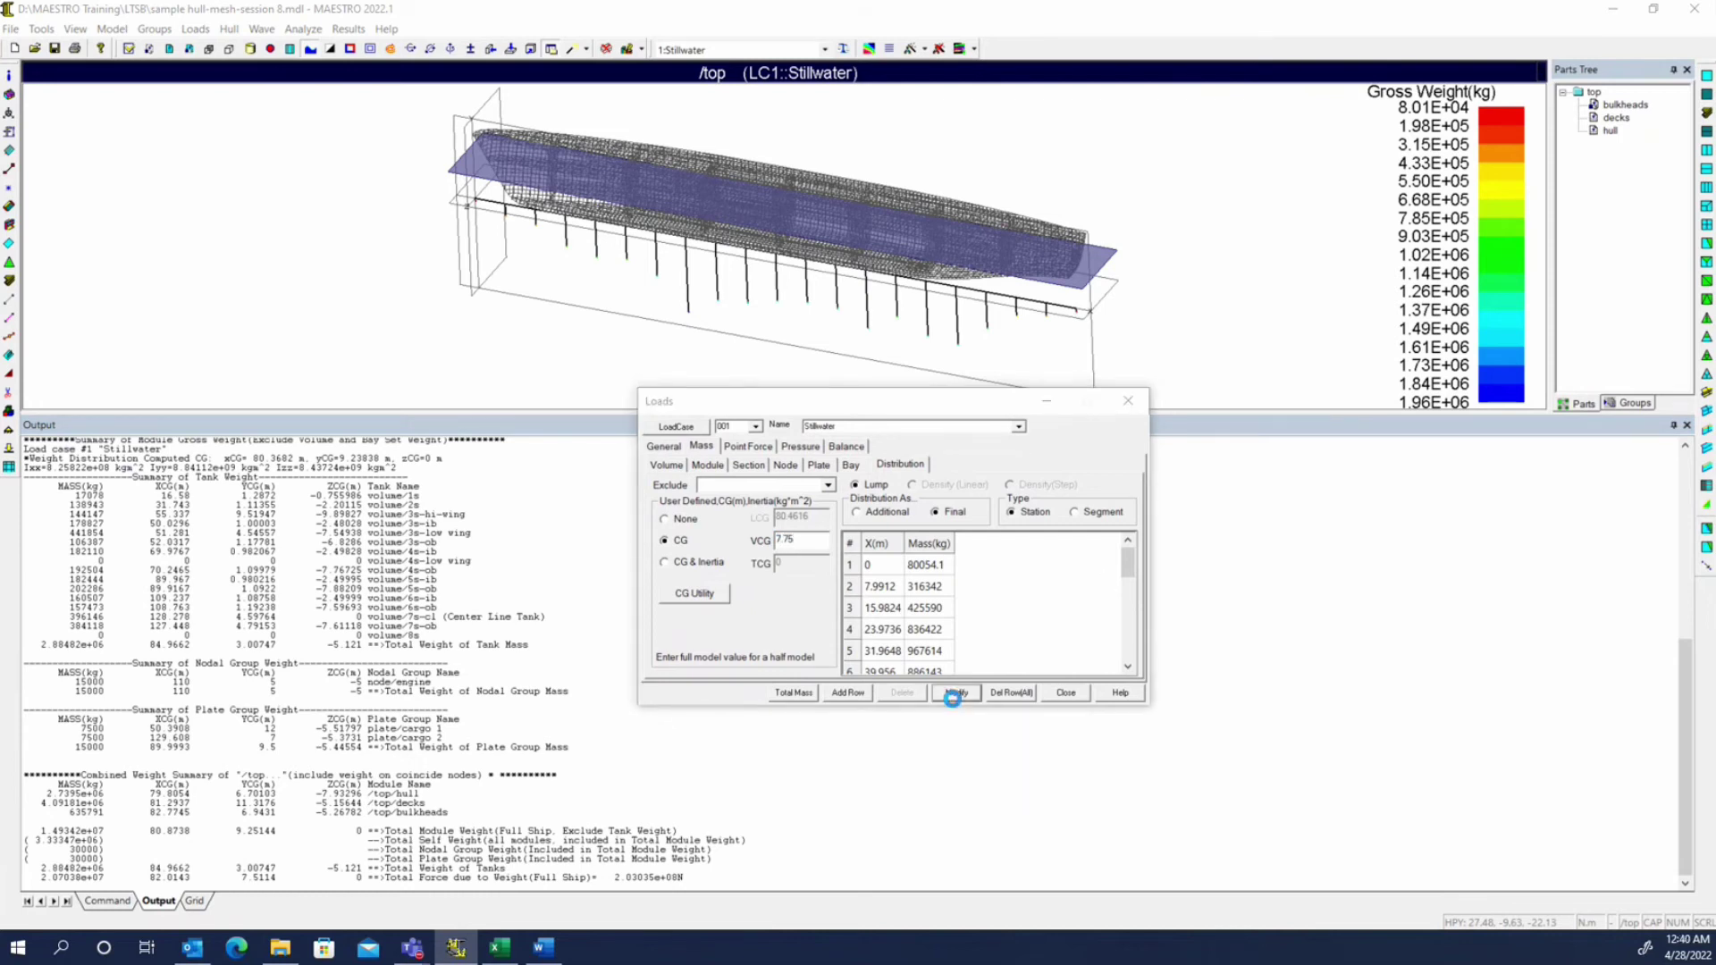
click(228, 30)
click(280, 98)
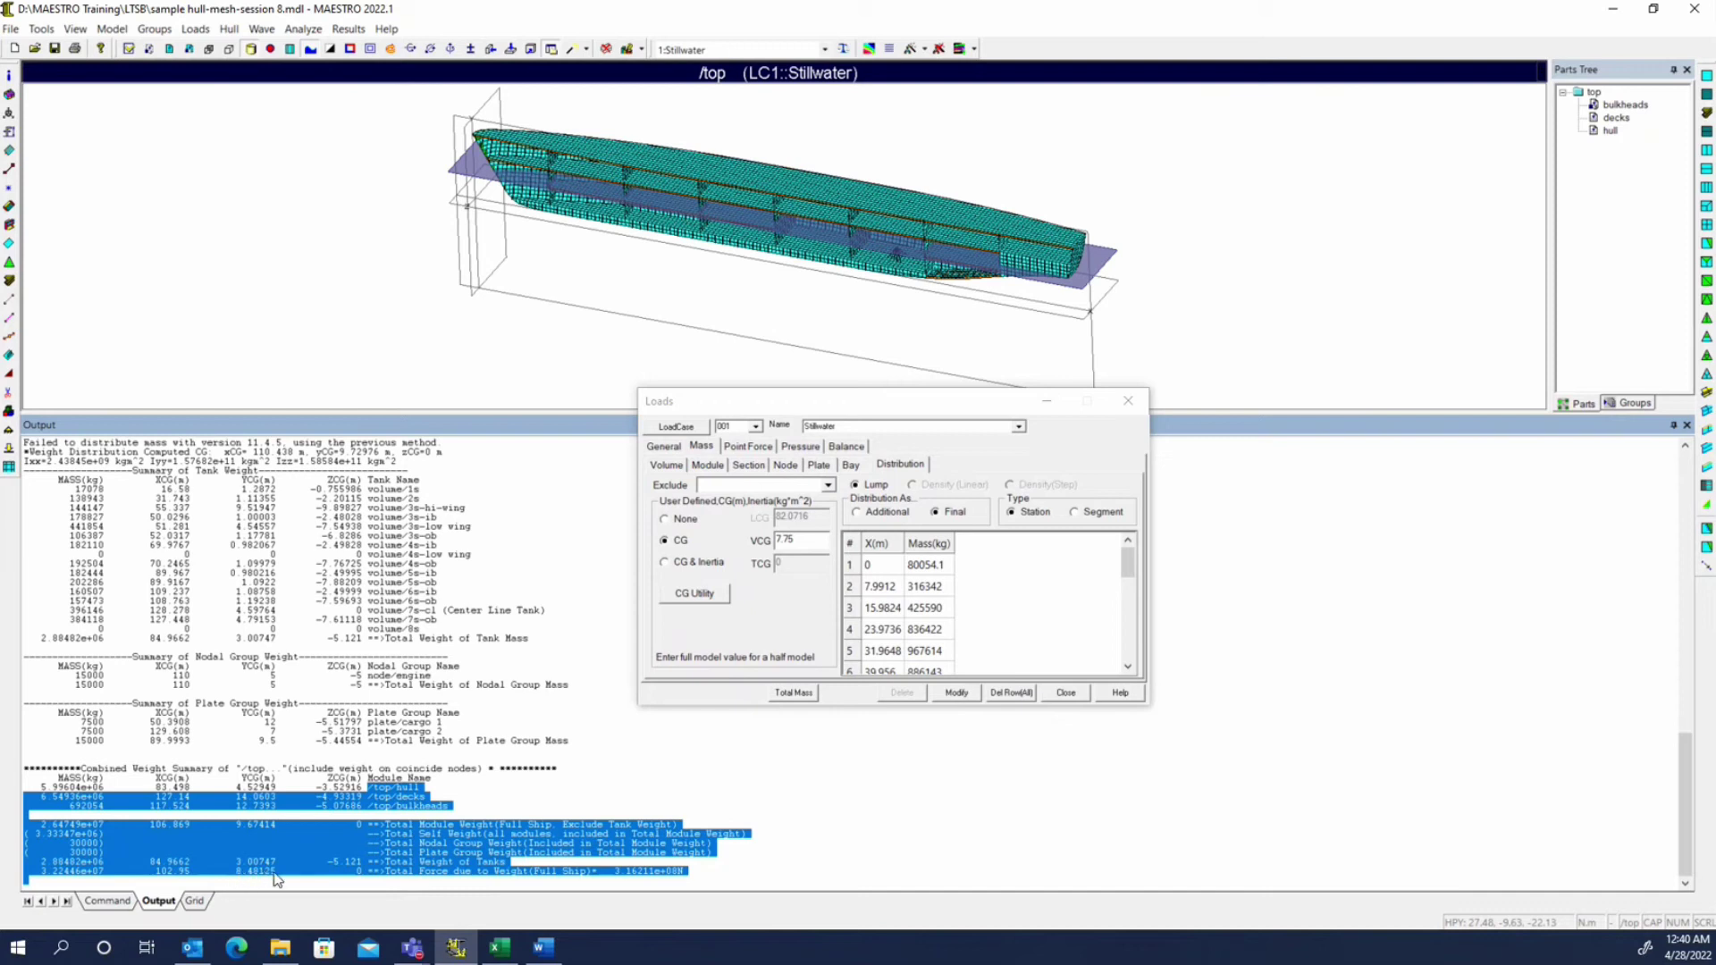
- Balance the Stillwater load case with the Hydrostatics type and Auto selection, moving the Loads dialog clear of the model
click(845, 50)
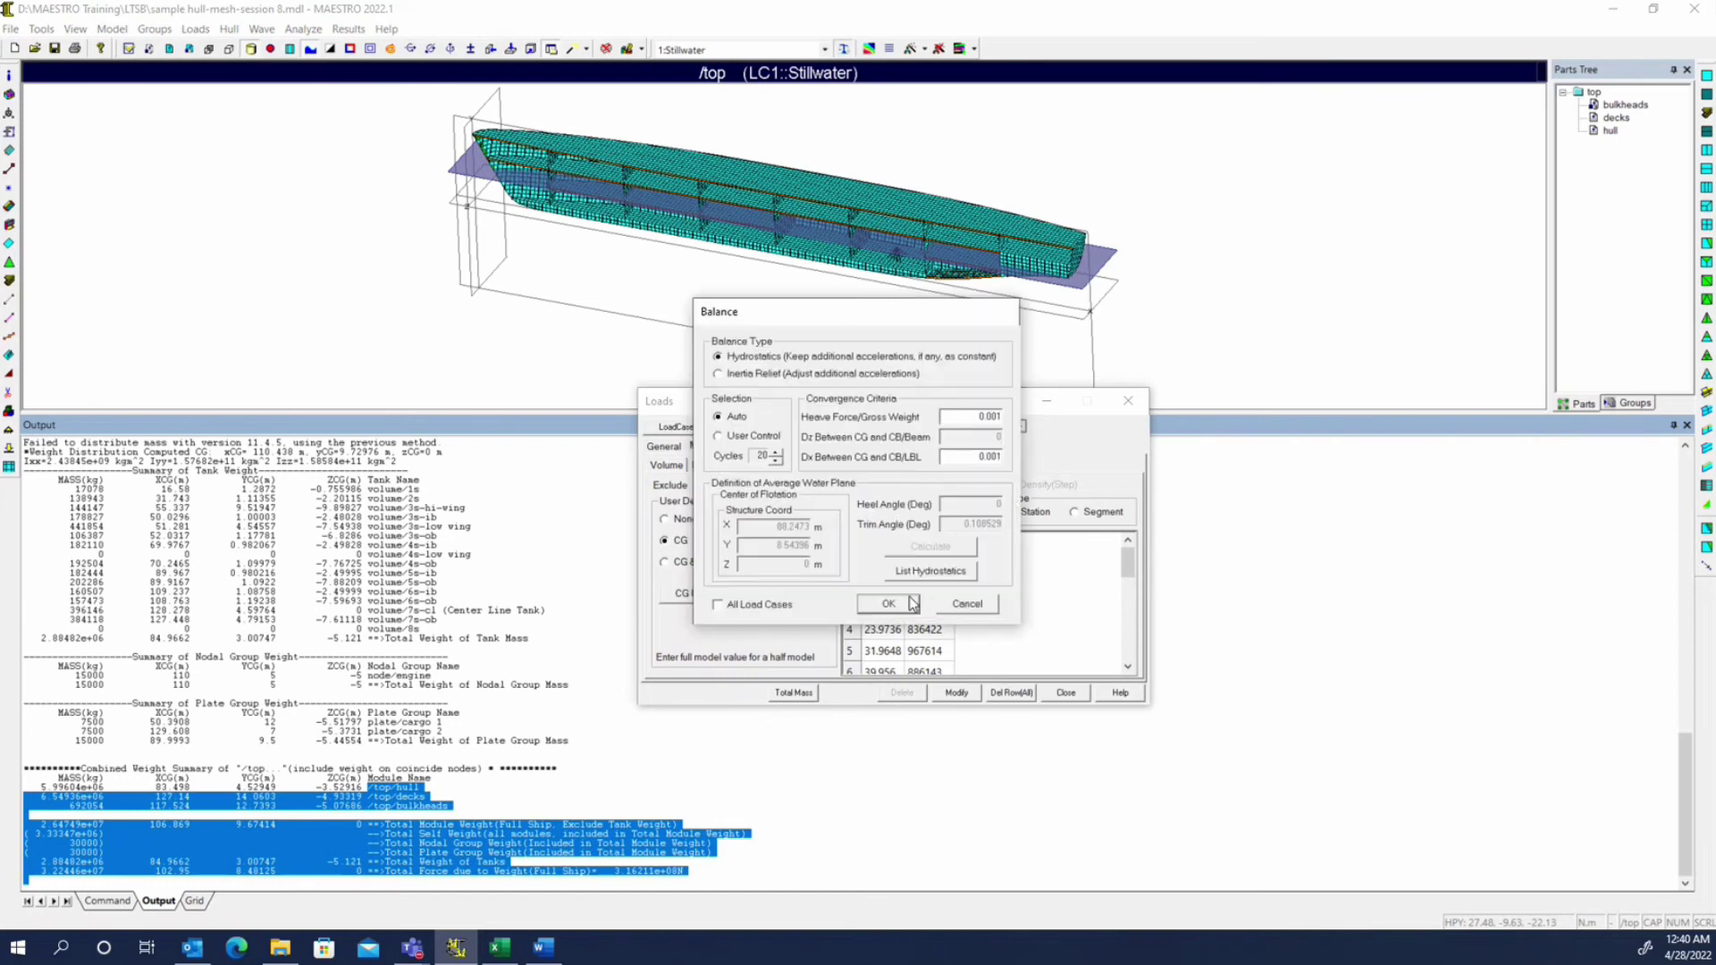
click(921, 601)
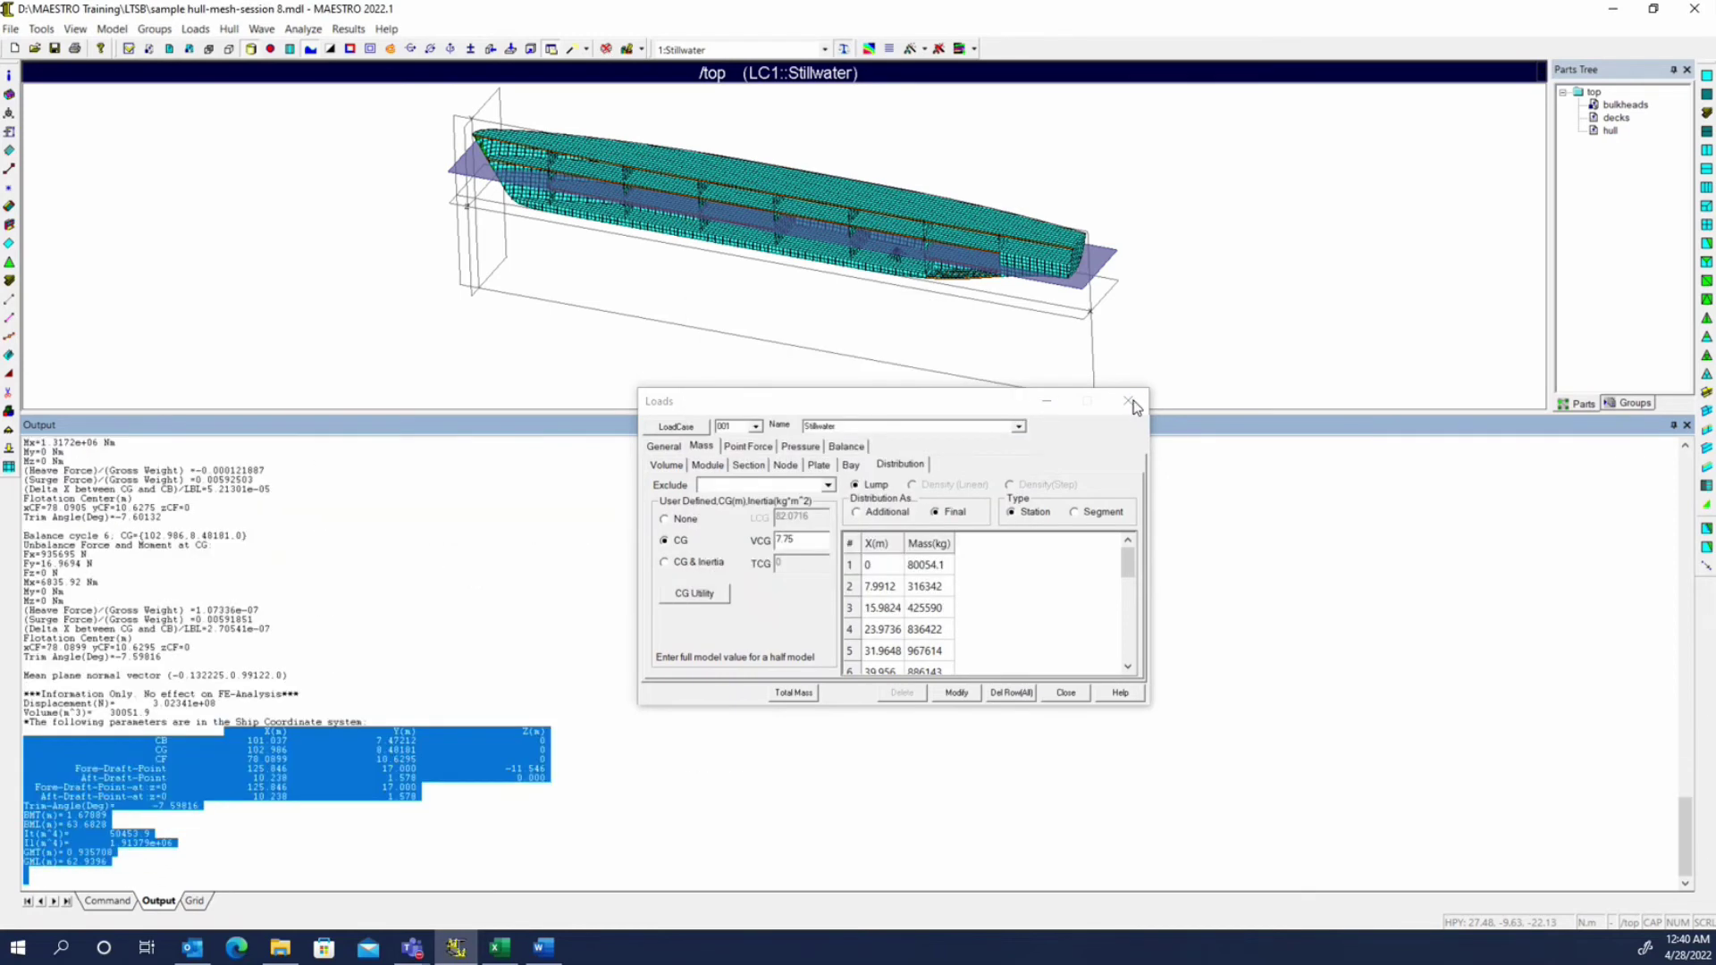
drag(1008, 410, 1227, 510)
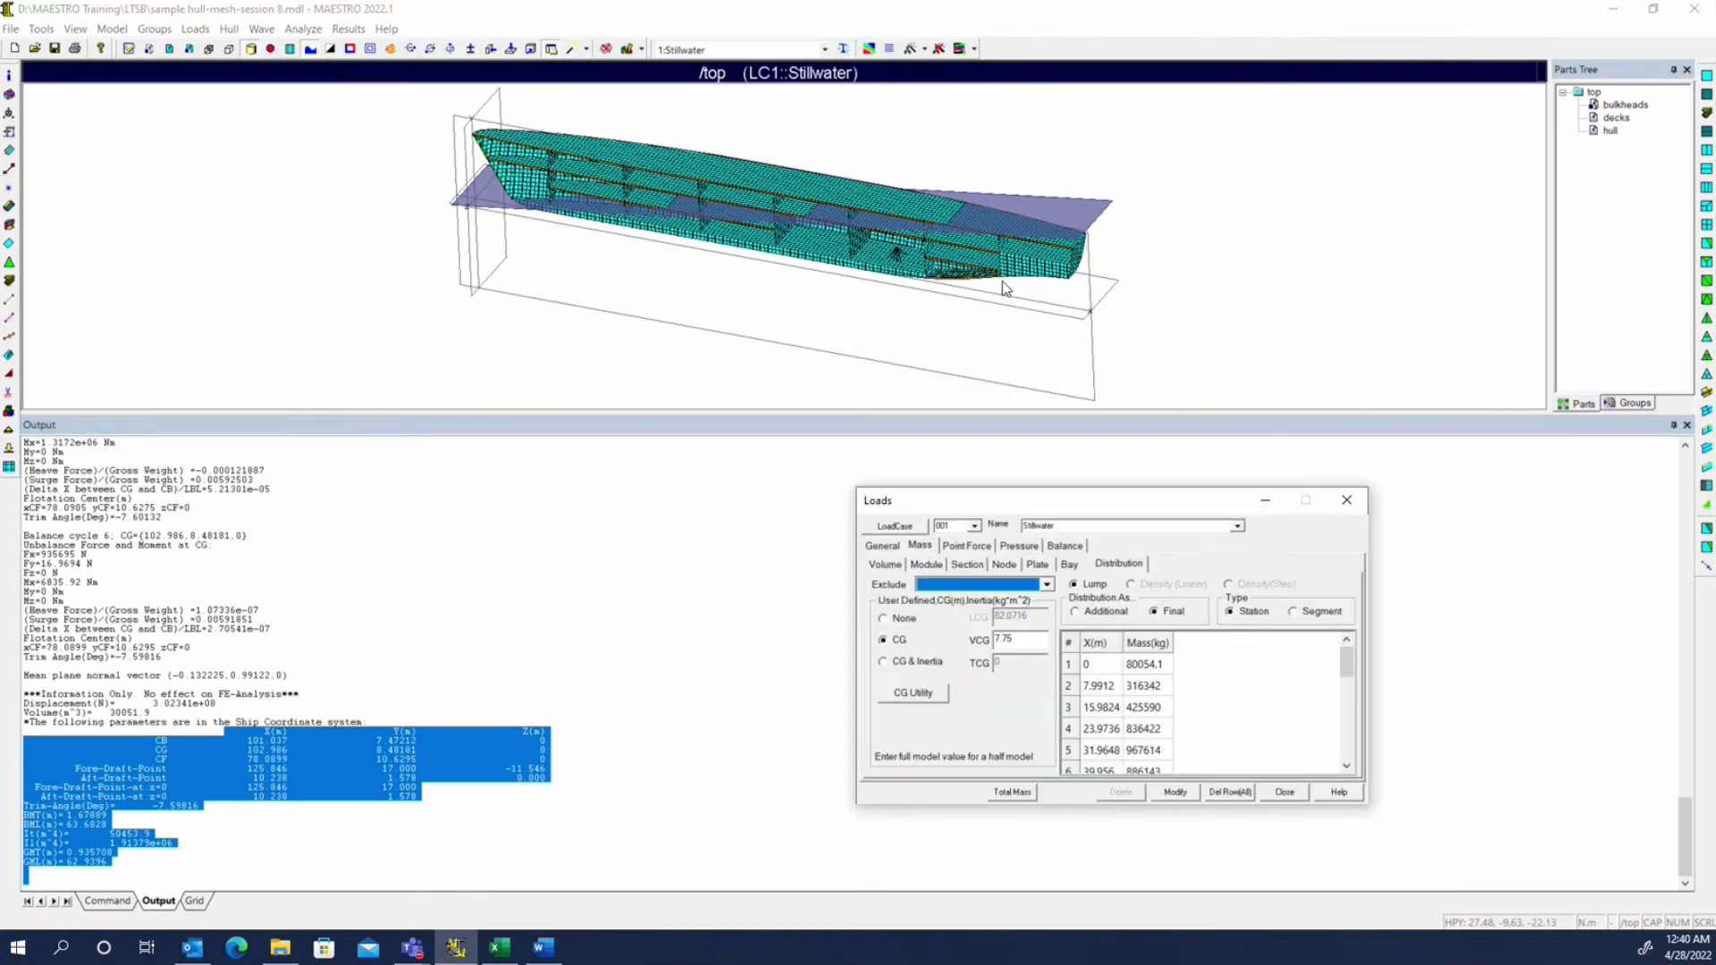
- Display the gross weight distribution of the balanced Stillwater load case and examine its station weights
click(1105, 261)
click(195, 29)
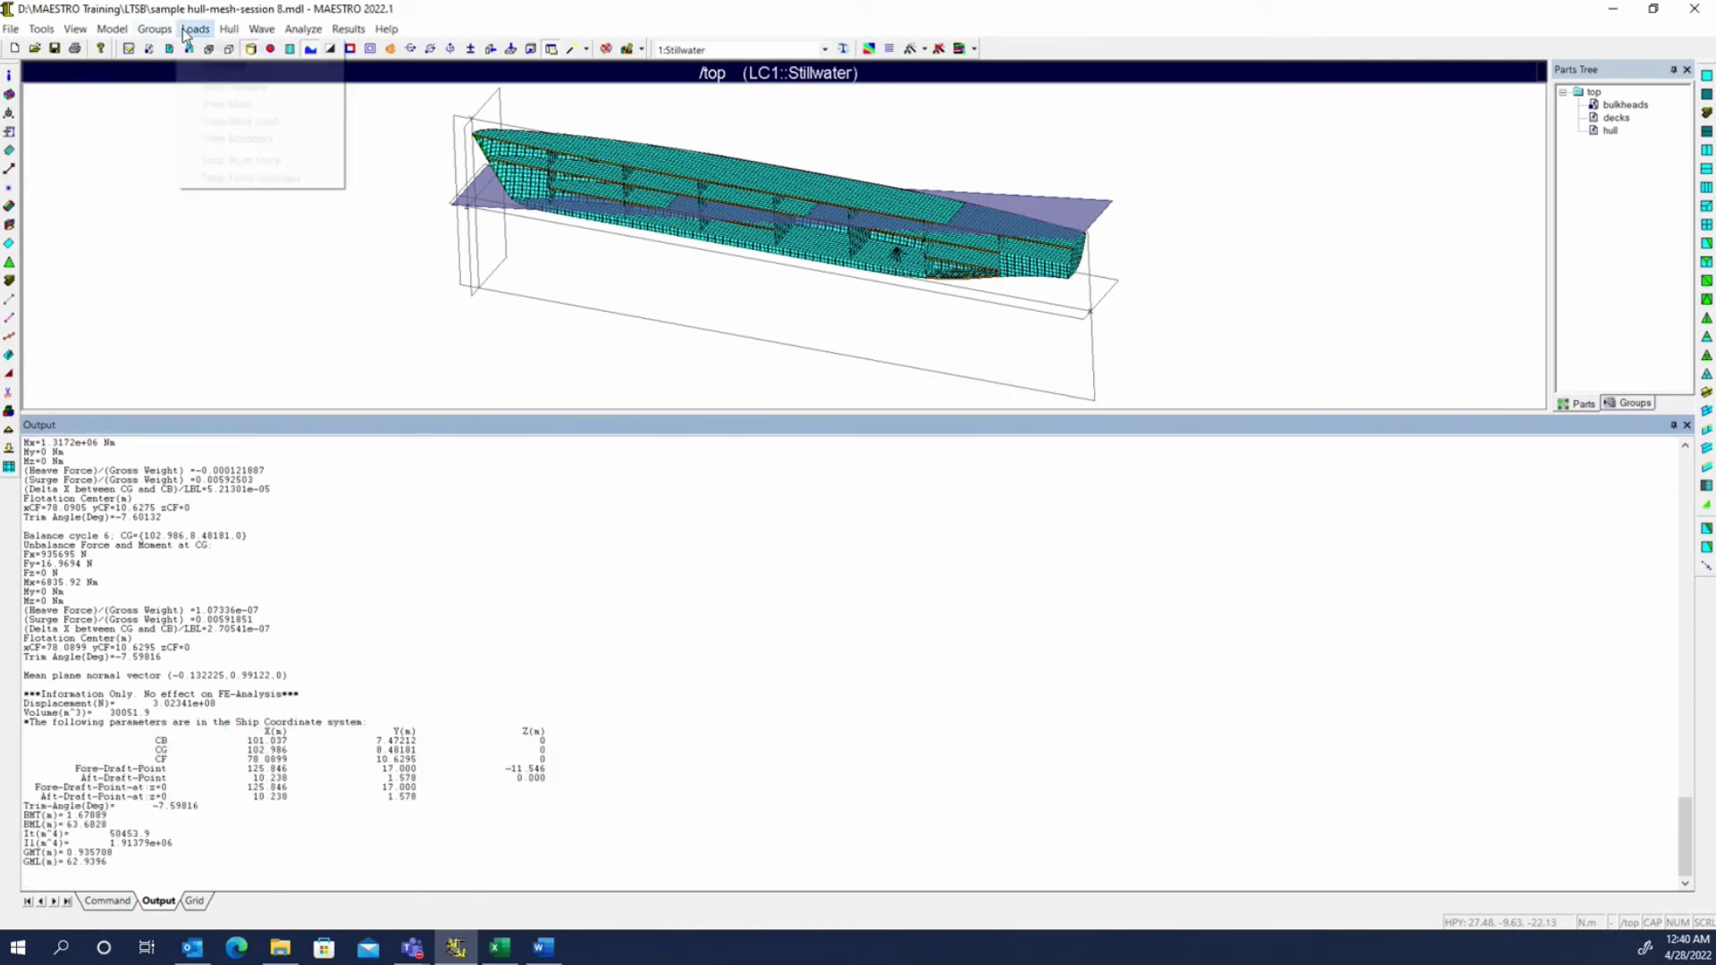
click(229, 28)
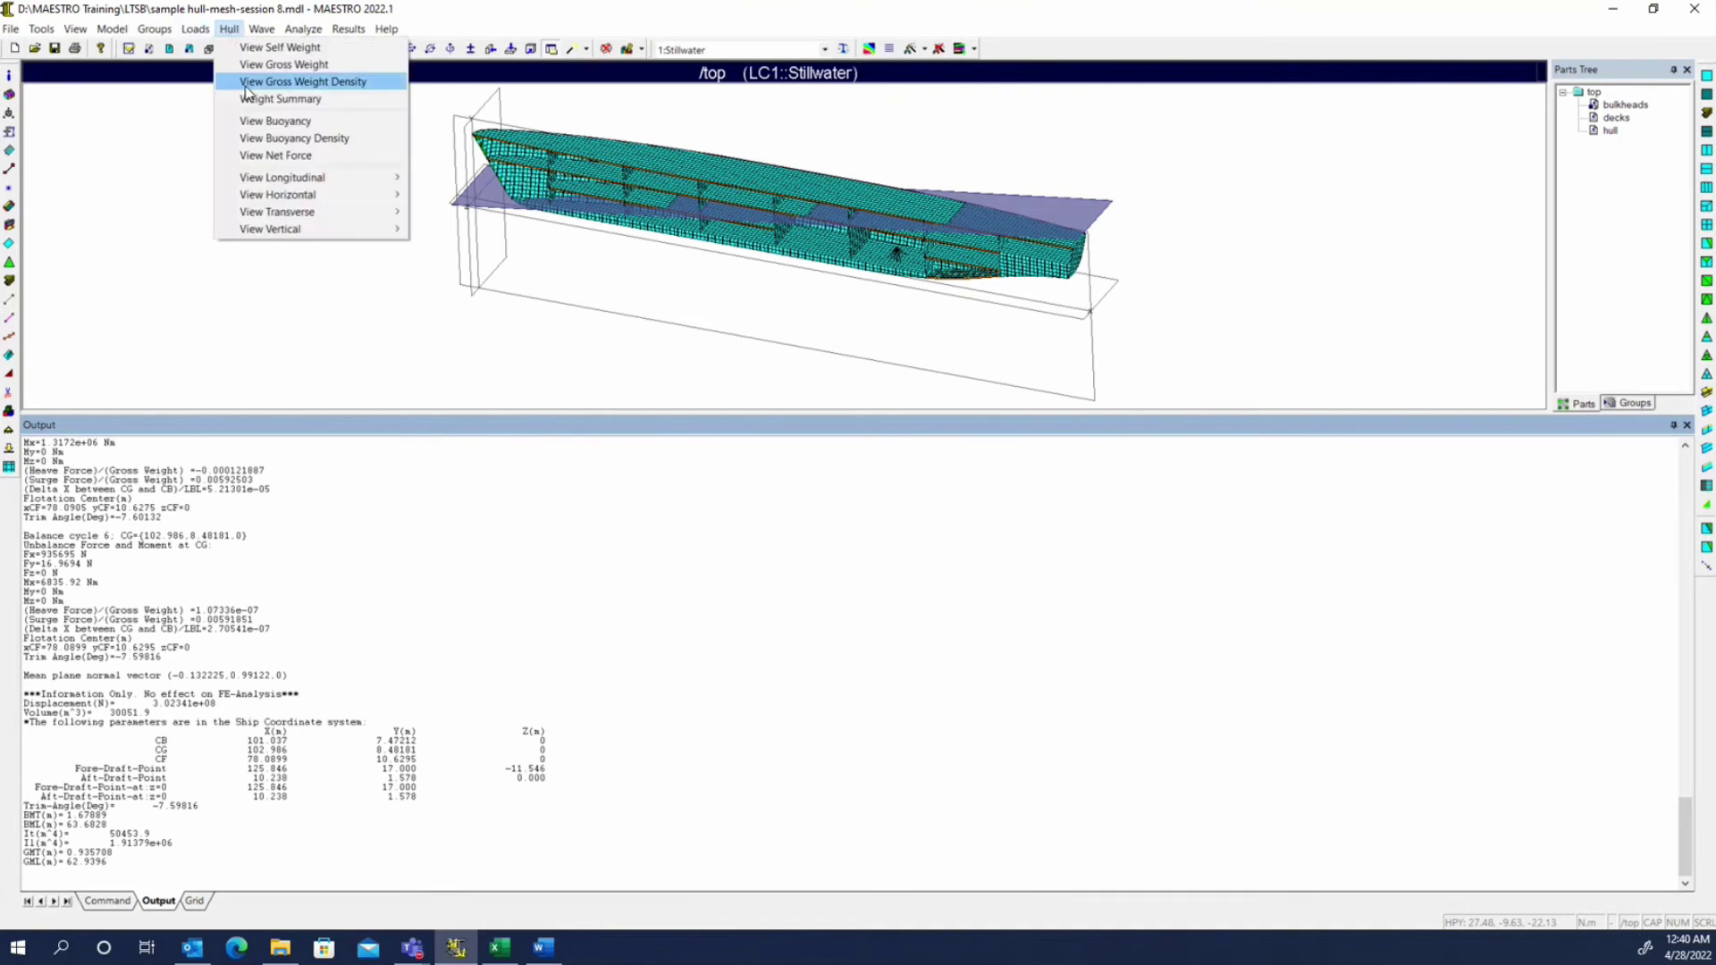
click(277, 68)
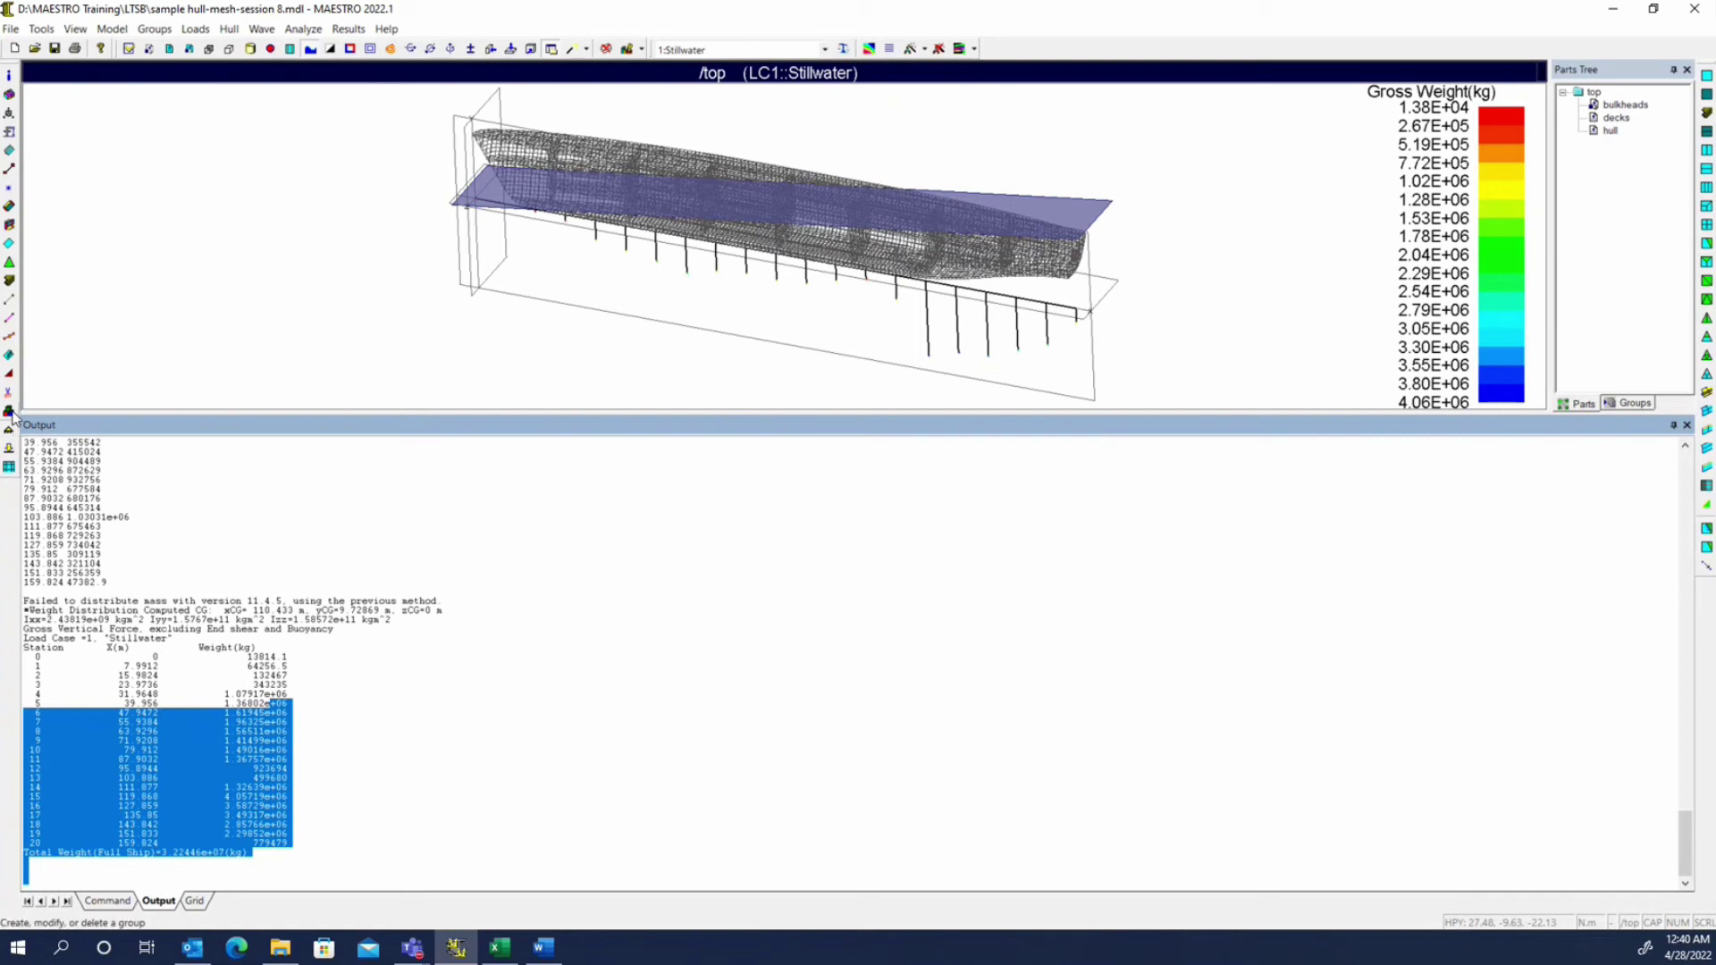
- Reopen the Stillwater mass distribution settings, set the user-defined CG option to None, and apply the modification
click(9, 447)
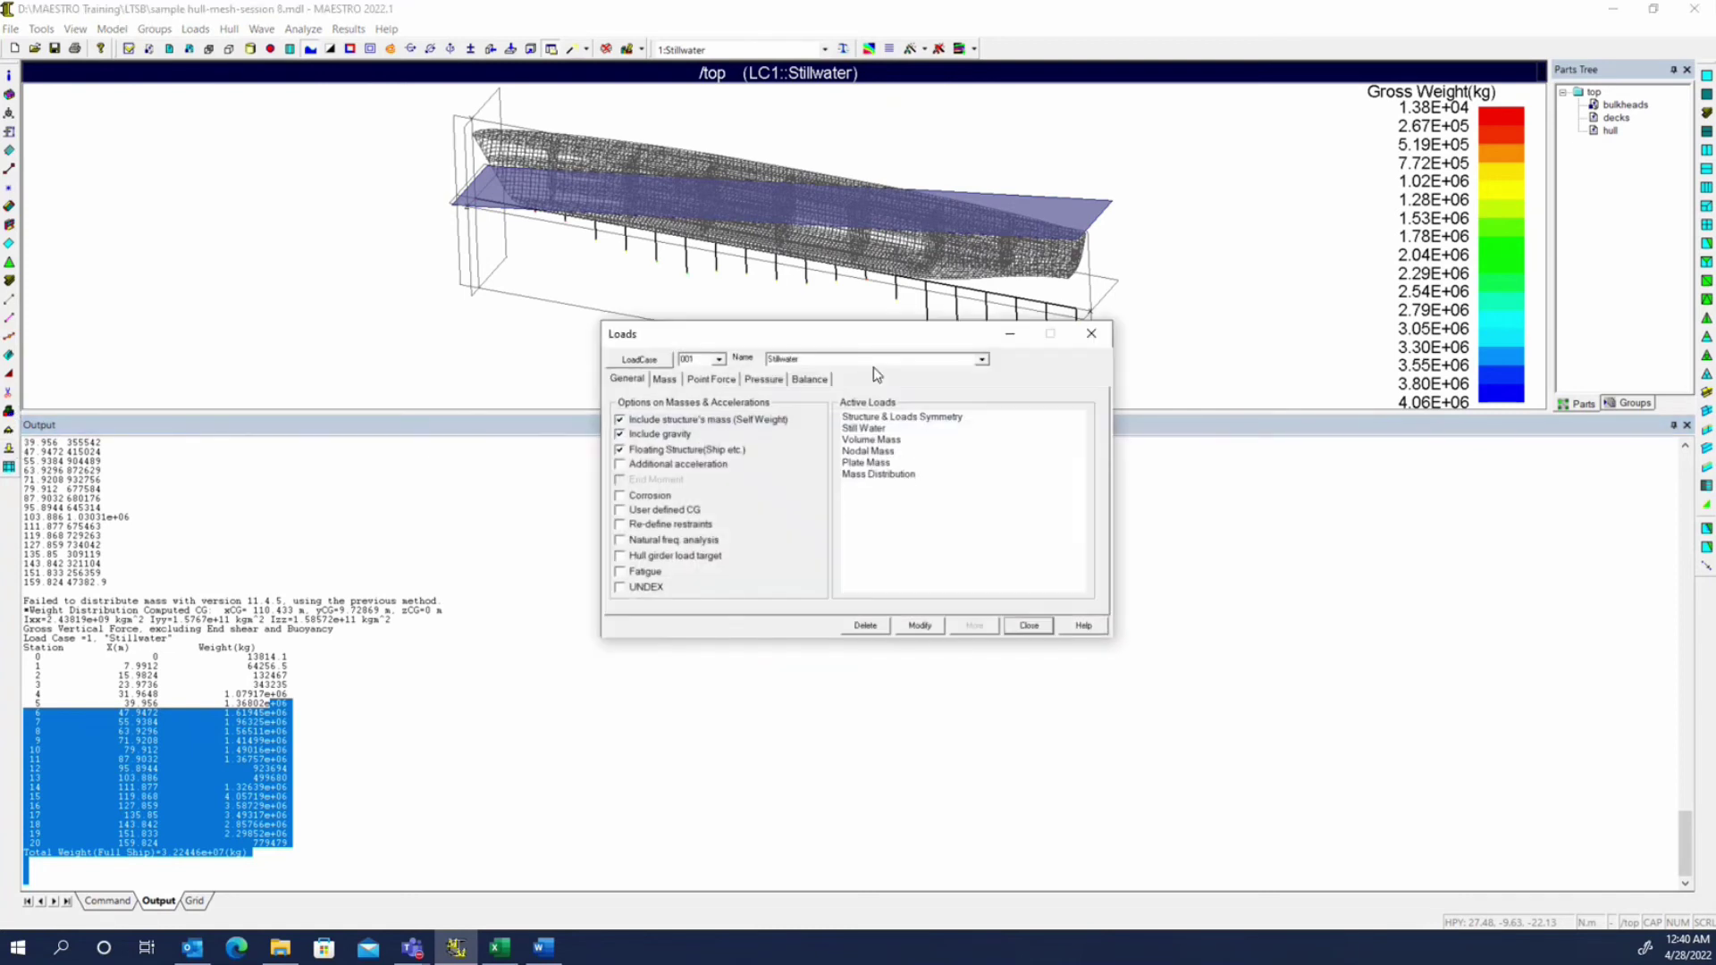
drag(1003, 461, 1201, 539)
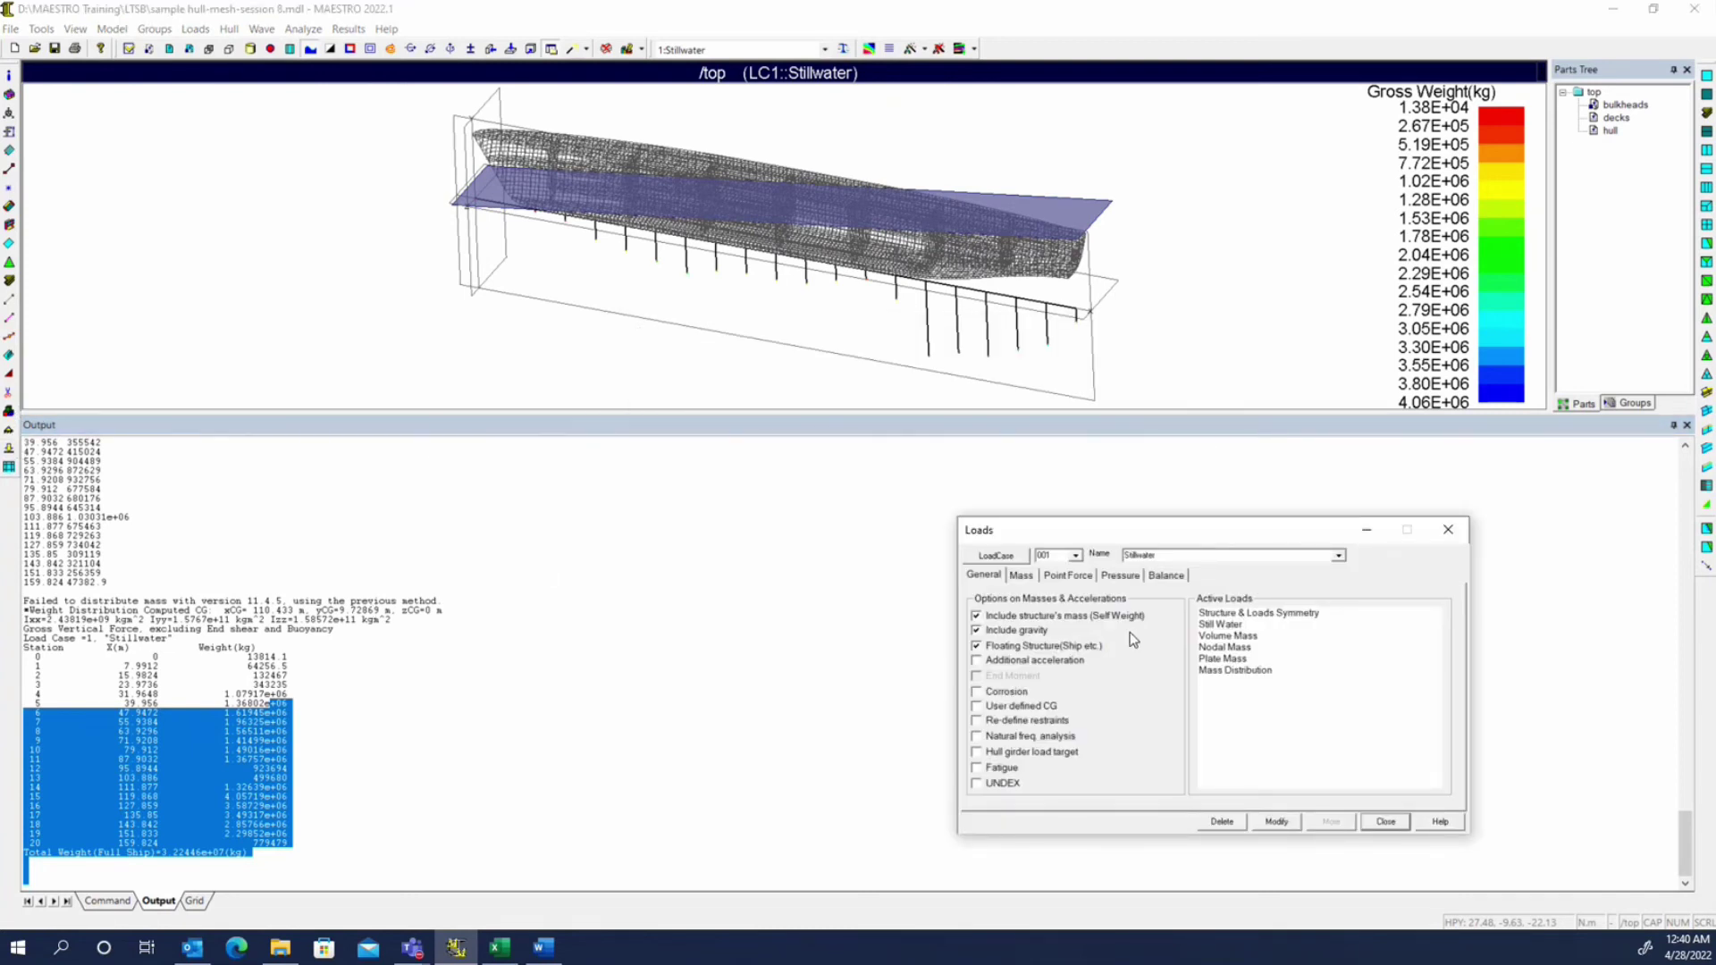
click(1021, 576)
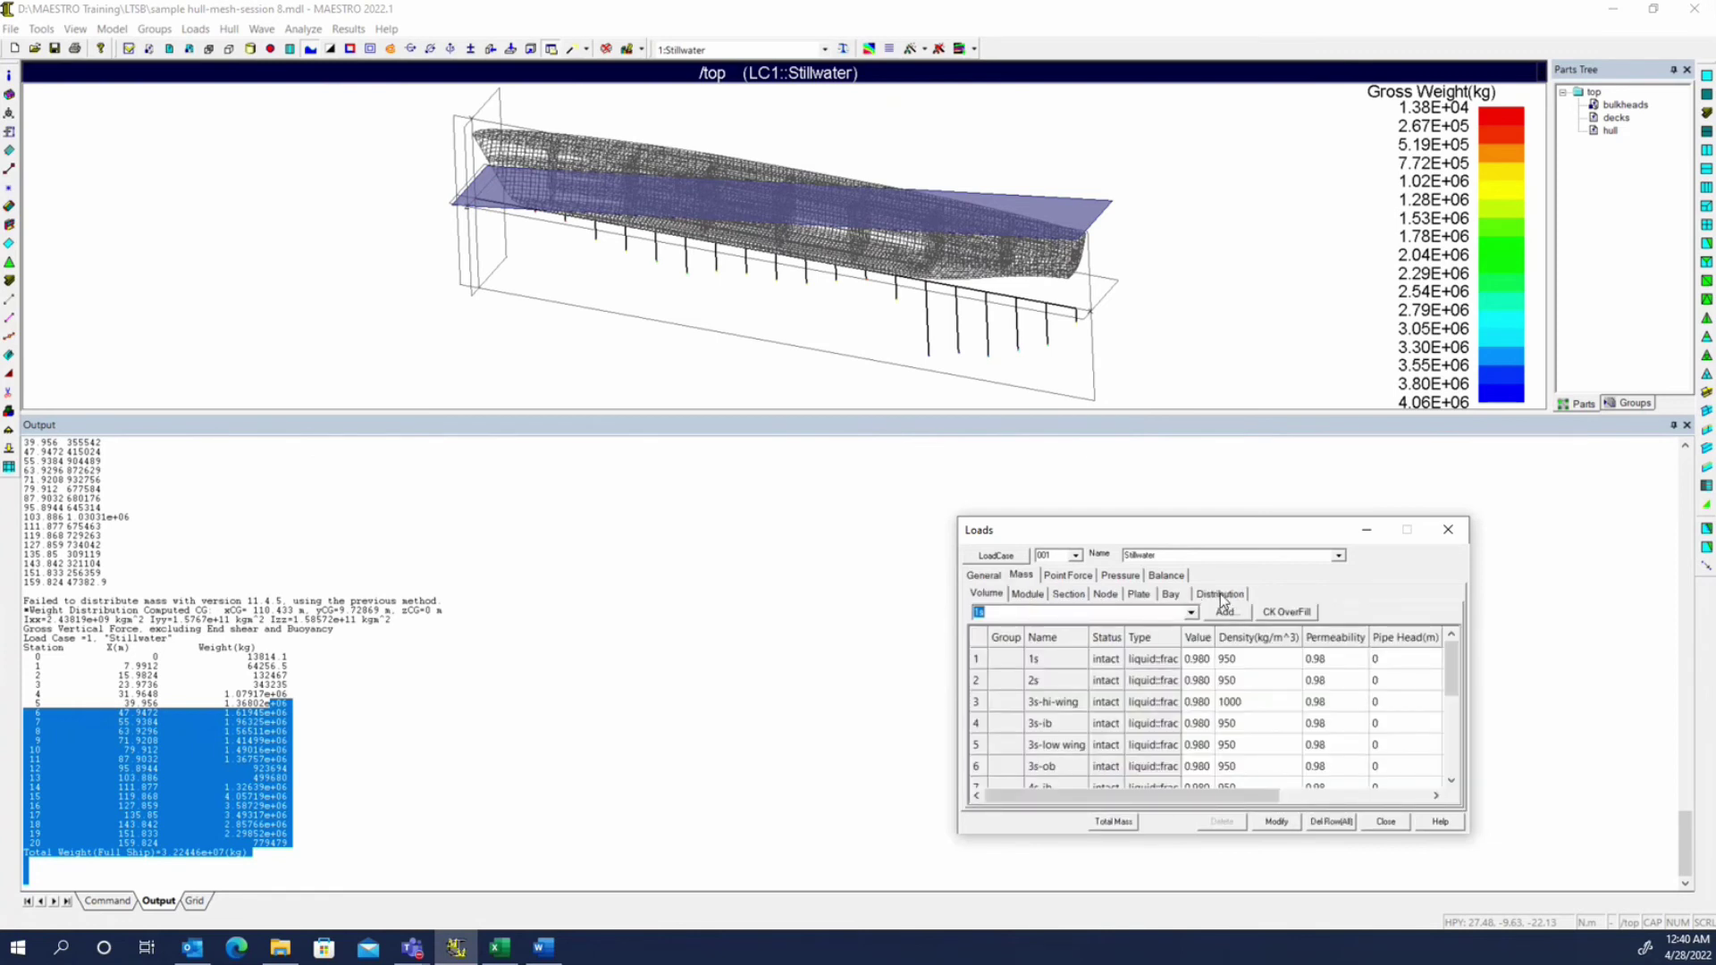
click(1221, 595)
scroll(195, 561, up, 7)
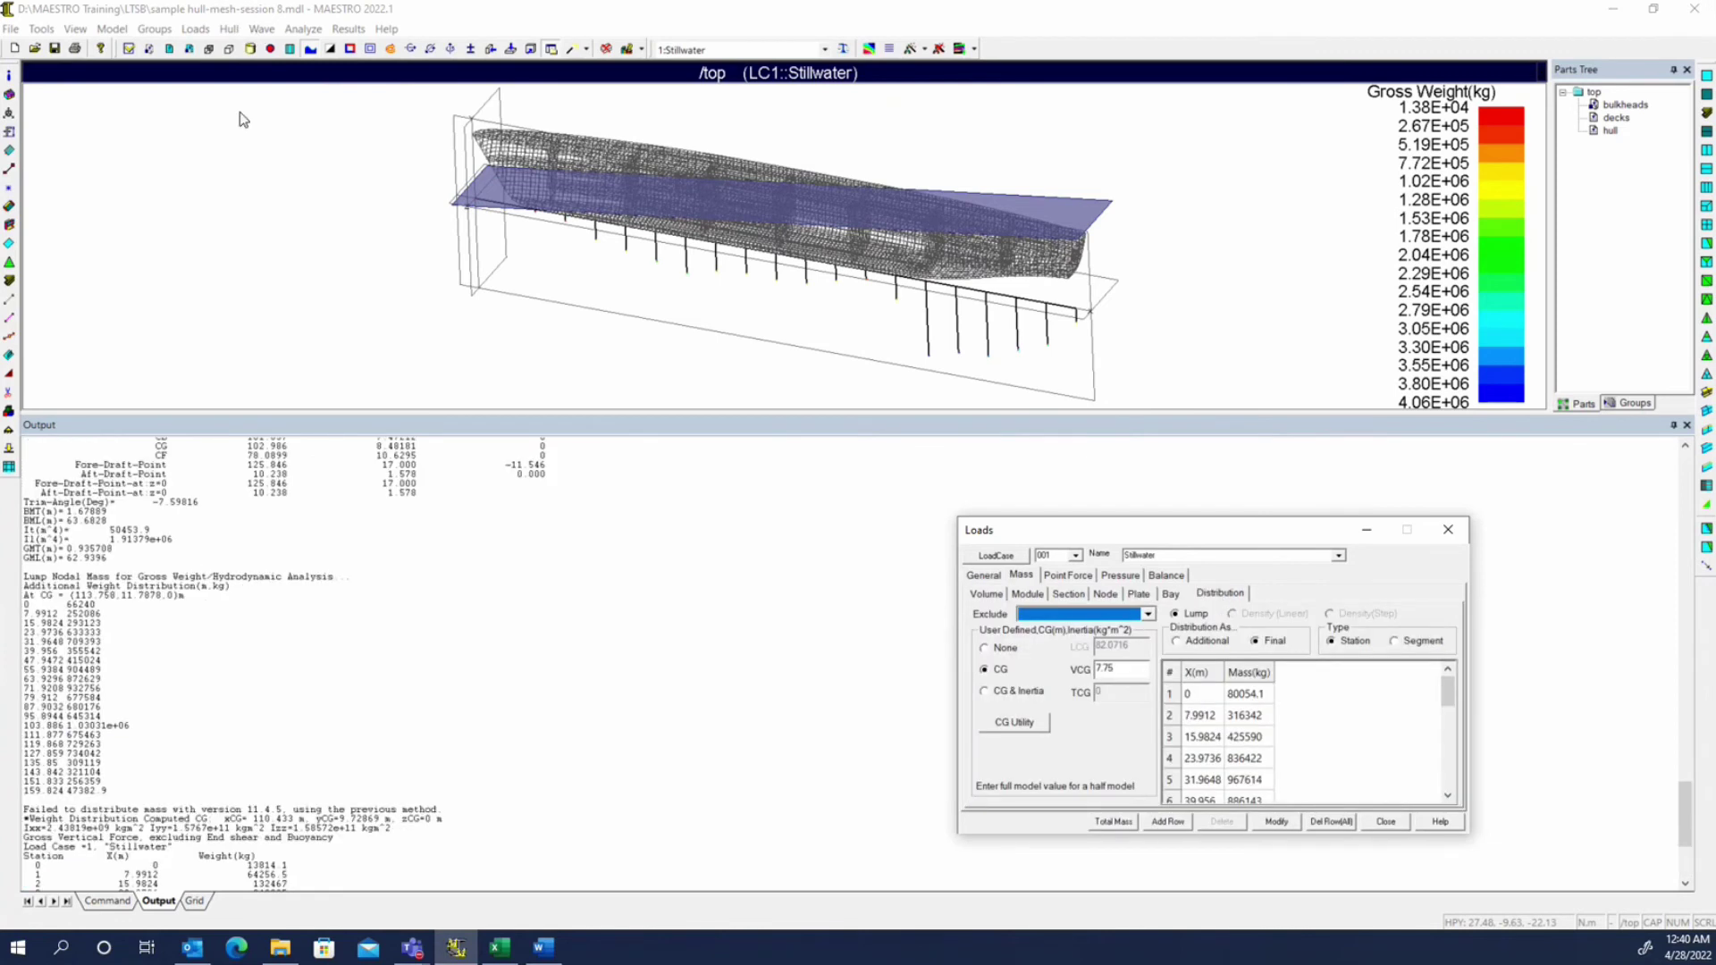
scroll(536, 670, up, 4)
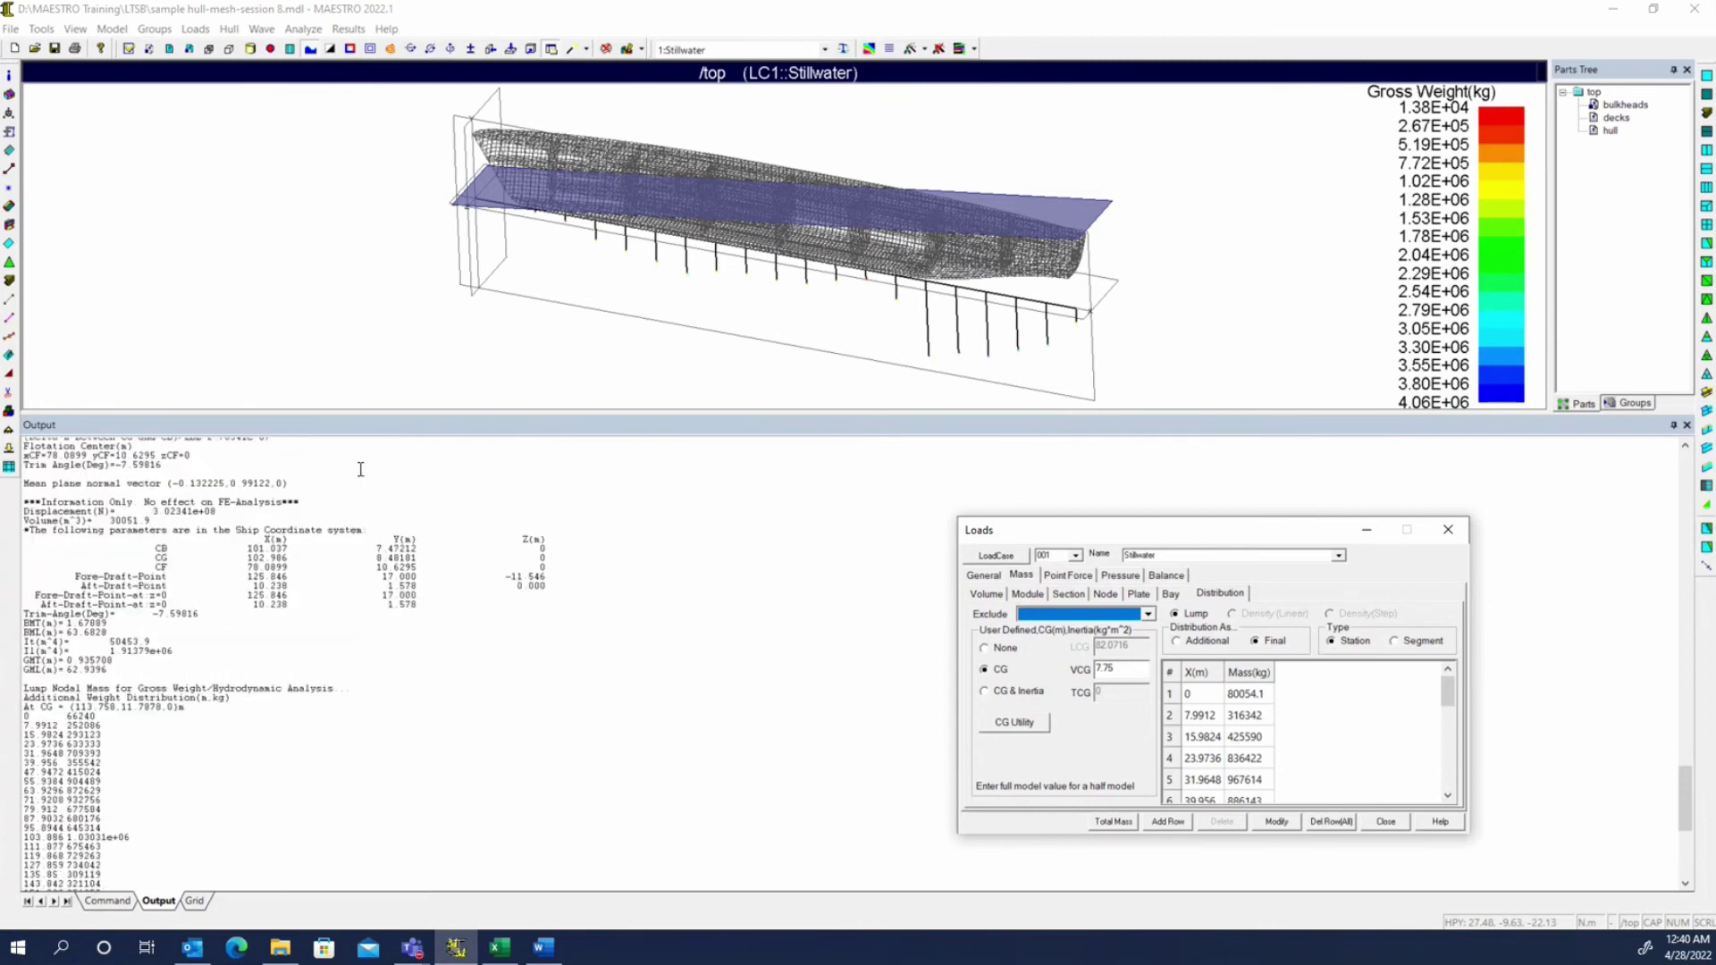
click(984, 648)
click(1276, 821)
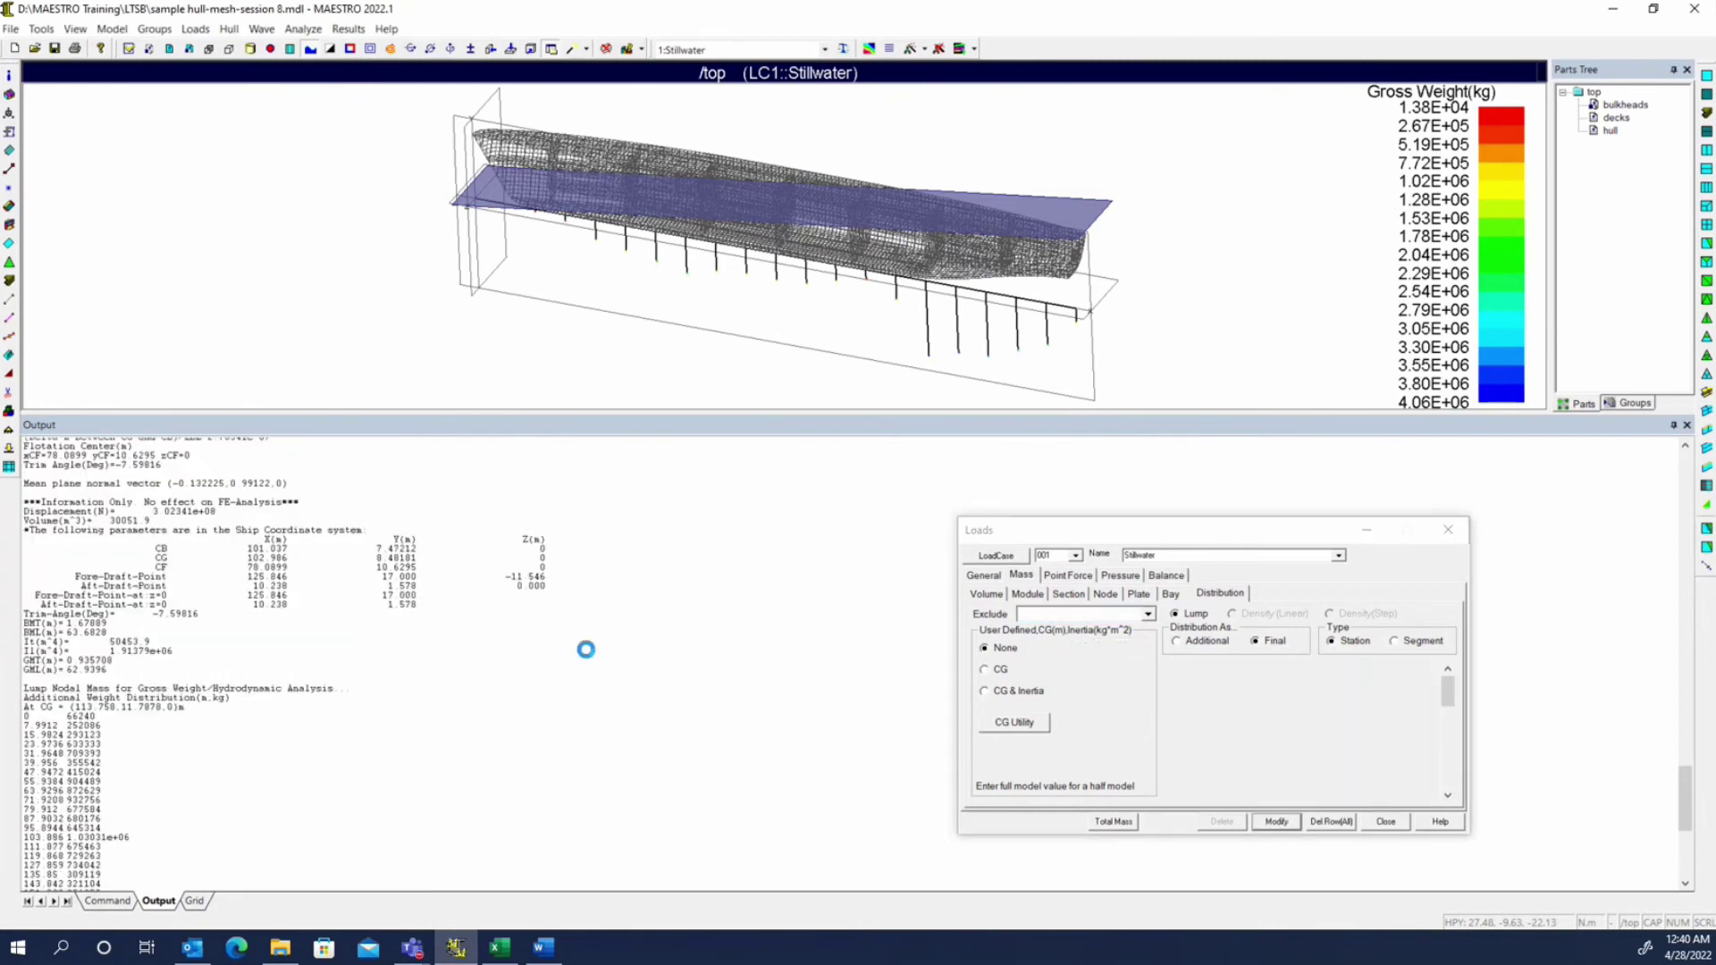
- Clear the Output window and display the Stillwater gross weight distribution without a user-defined CG
right_click(587, 647)
click(685, 742)
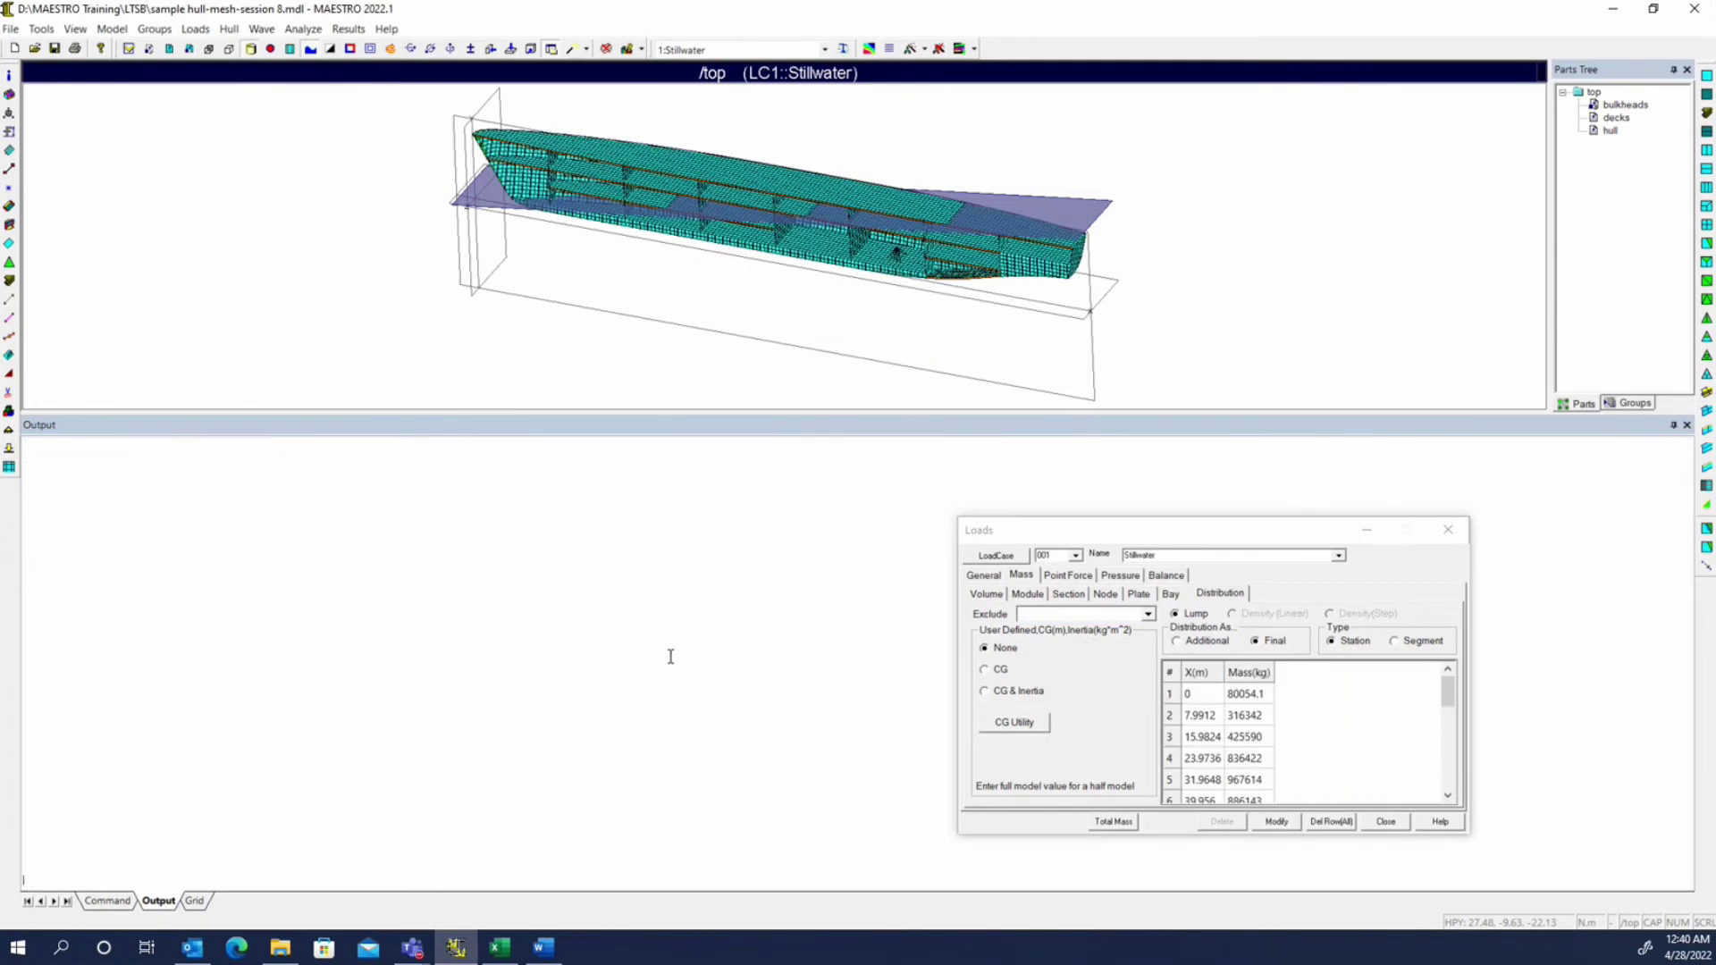
click(253, 32)
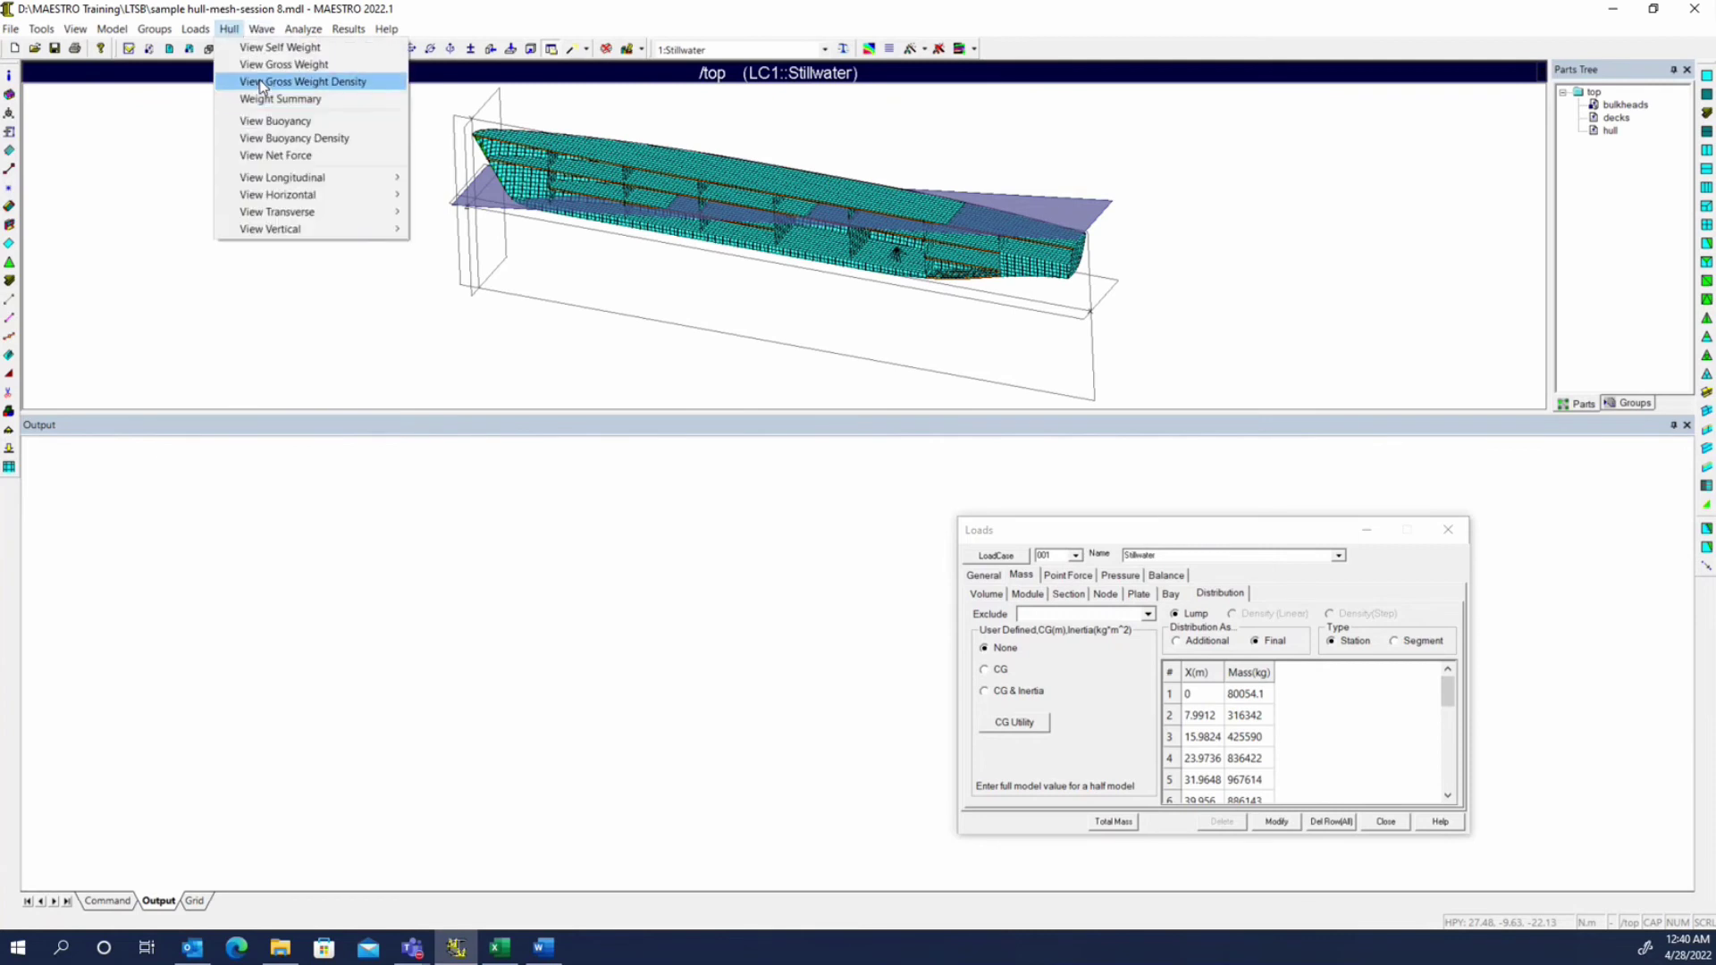
click(277, 93)
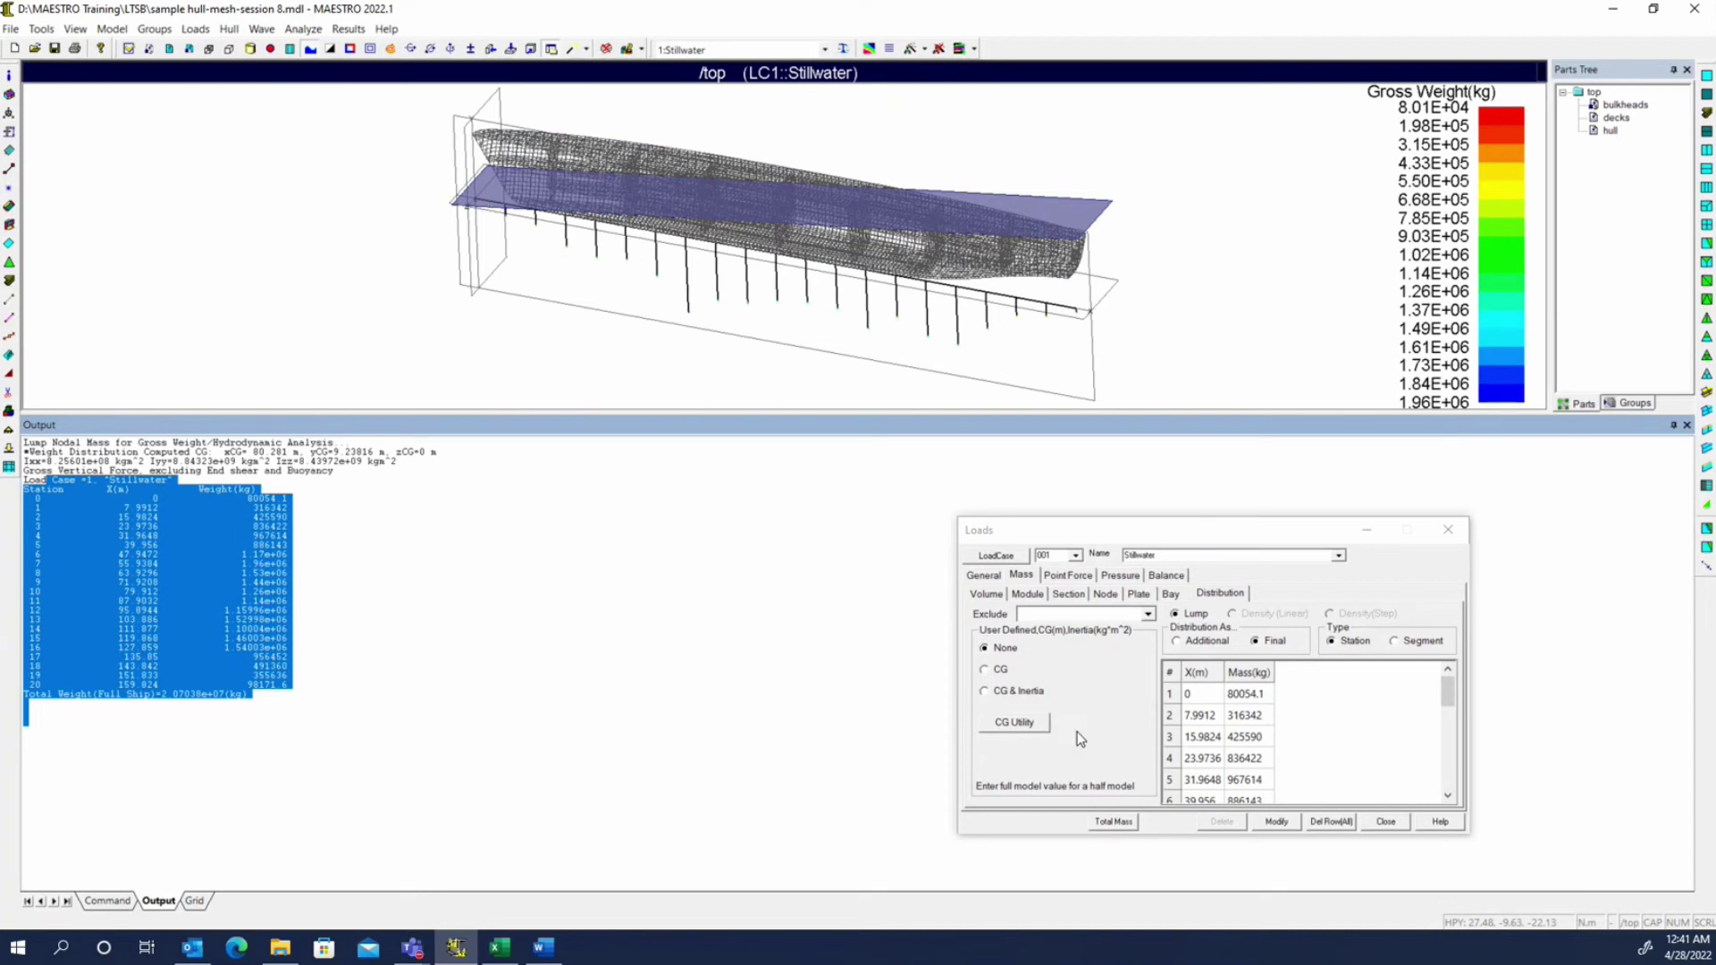
- Switch the Stillwater user-defined CG option back to CG with VCG 7.75 and display the gross weight distribution in a cleared output
click(998, 670)
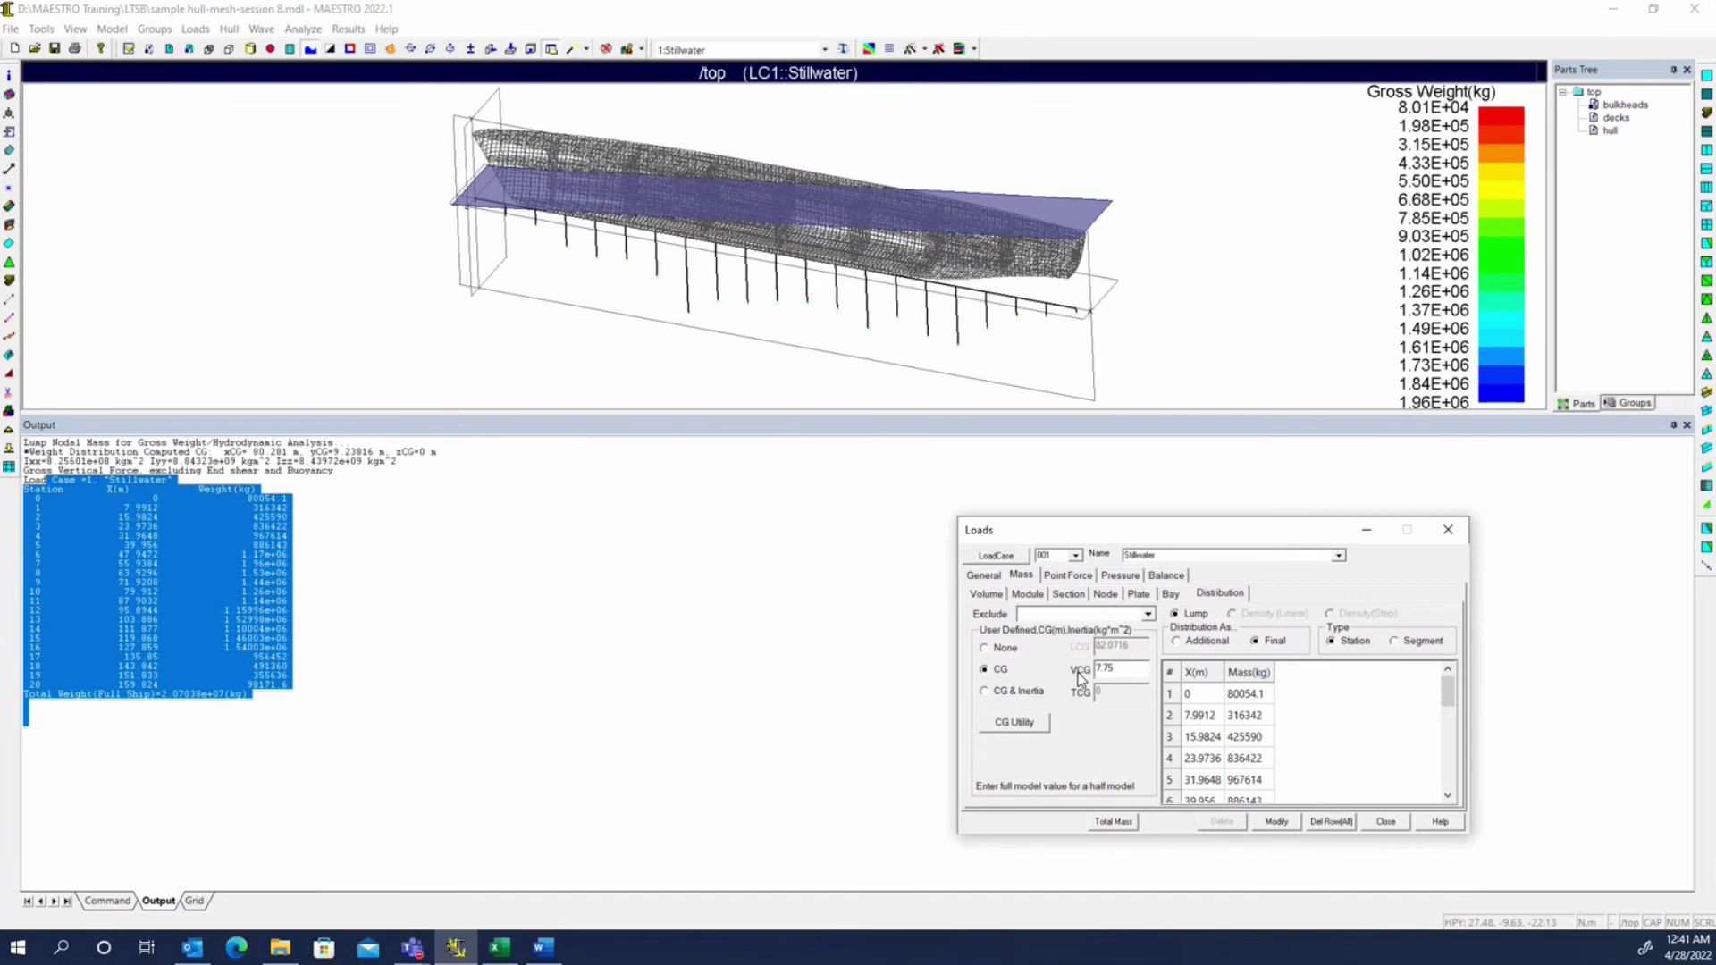
right_click(597, 568)
click(643, 675)
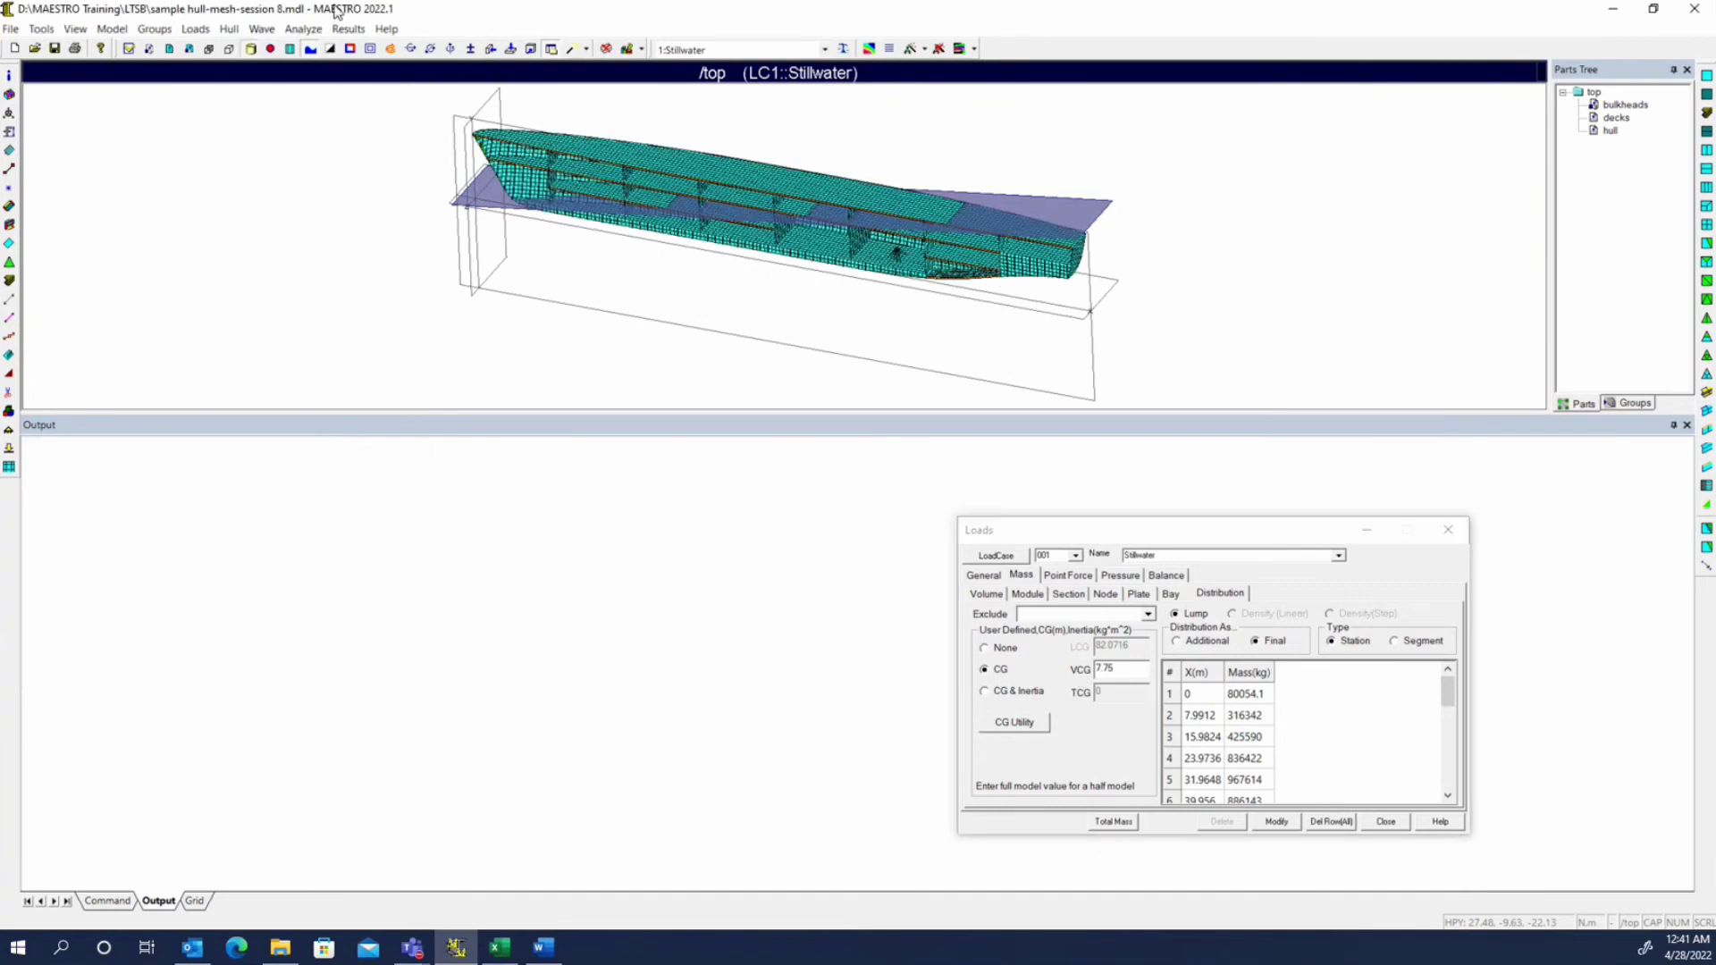
click(208, 29)
click(268, 65)
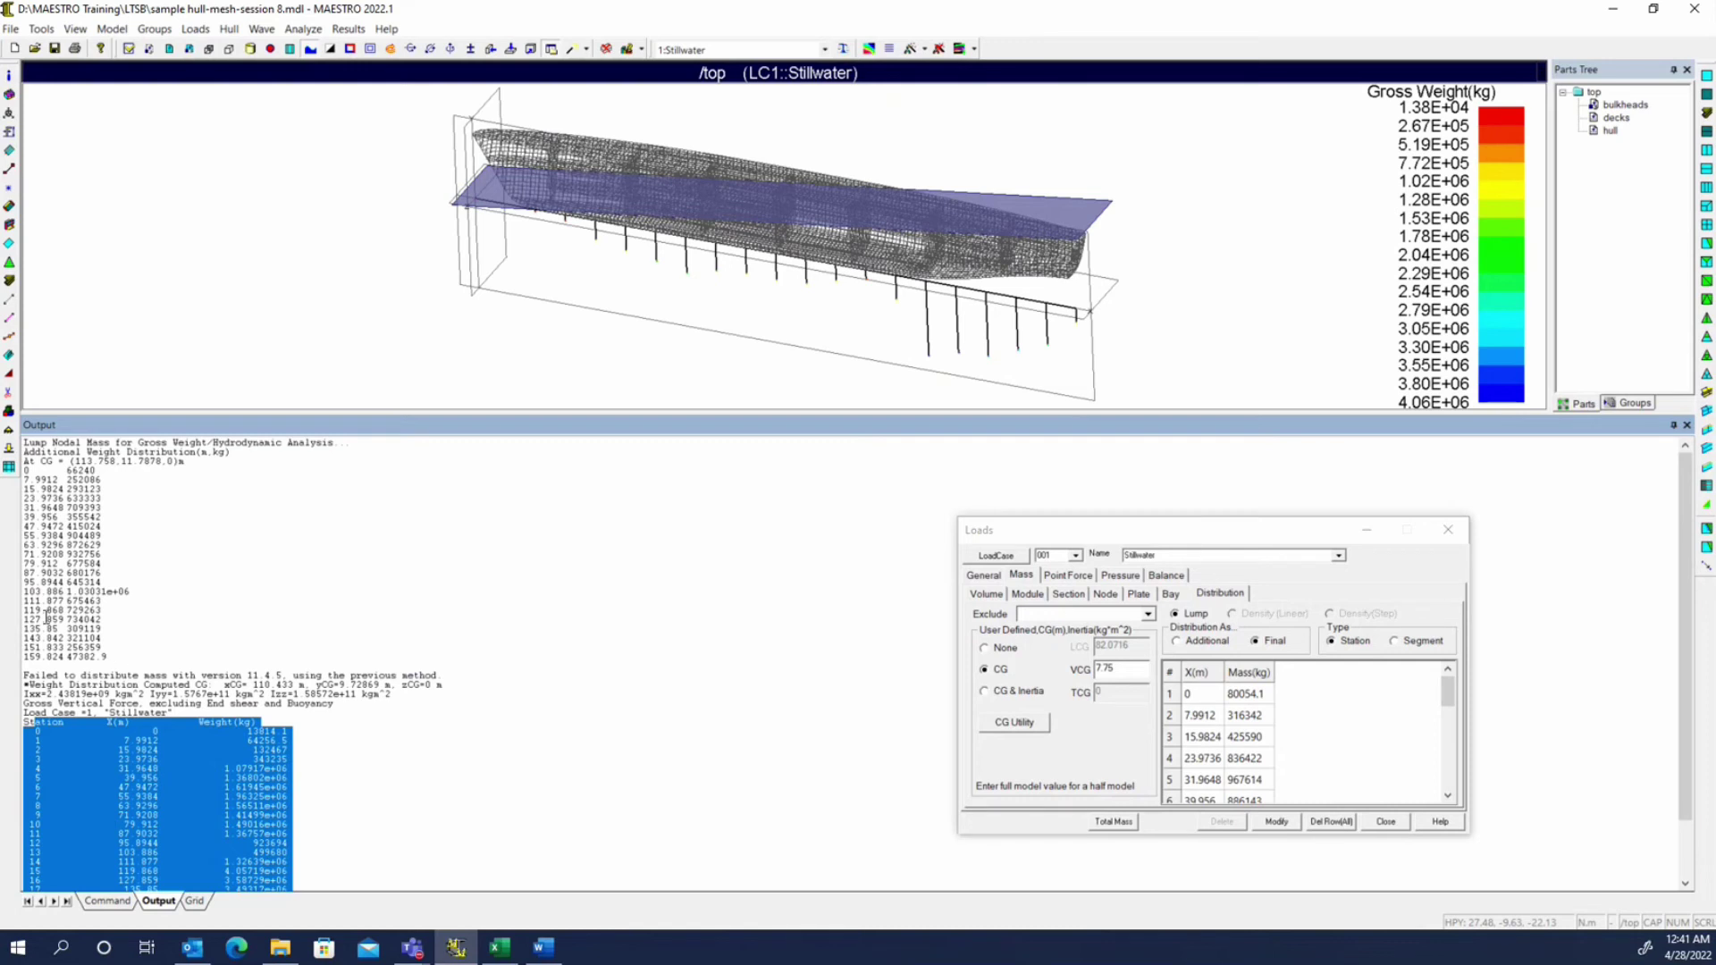
- Examine the station weights obtained with the user-defined CG and generate the matching weight summary
scroll(207, 734, down, 3)
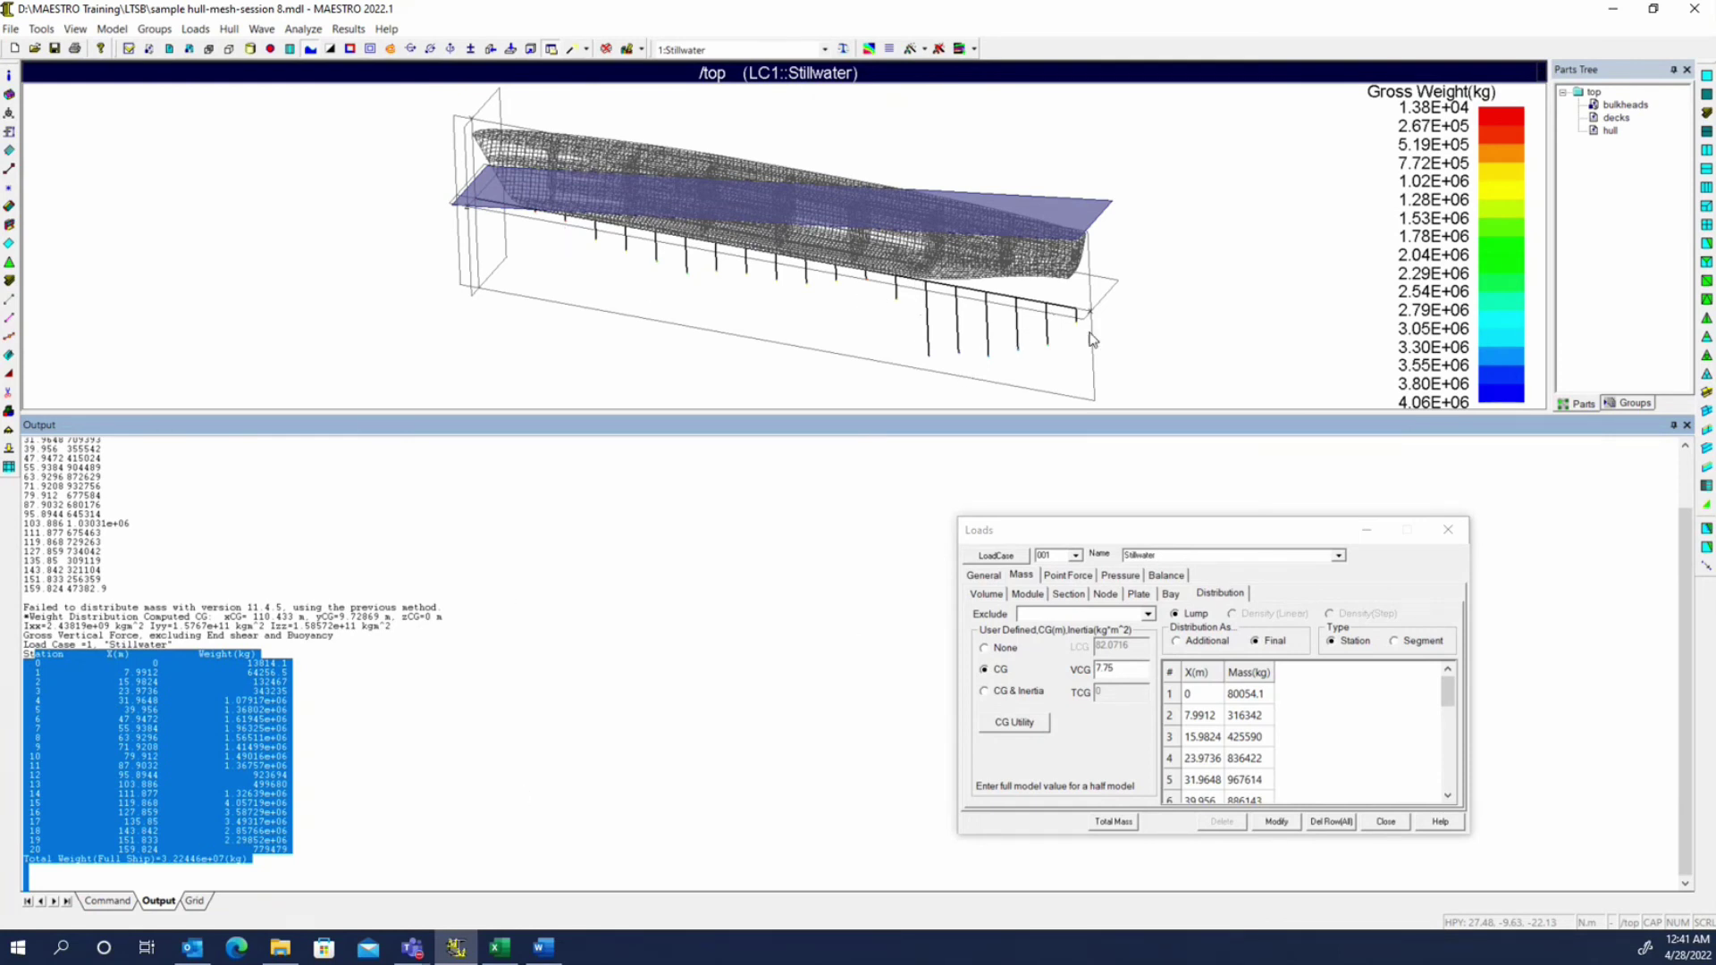
click(230, 30)
click(264, 98)
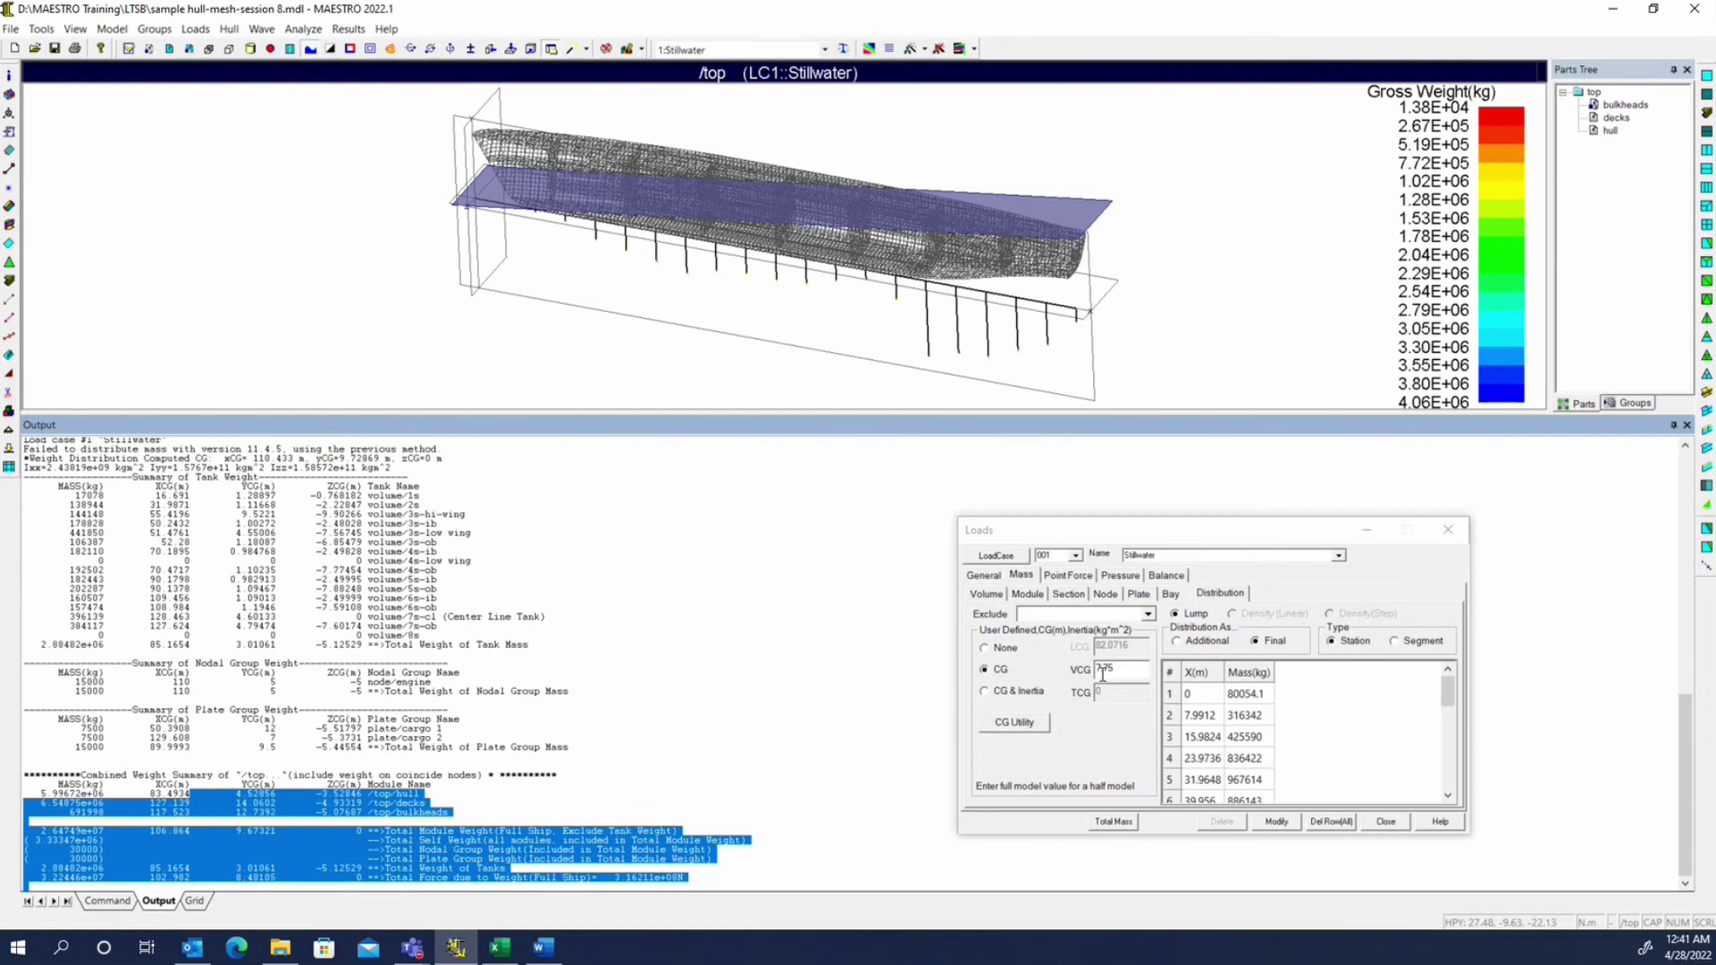
- Close the Loads dialog and mirror the top part to /top/mirror, including its groups and loads but not its restraints
click(1396, 827)
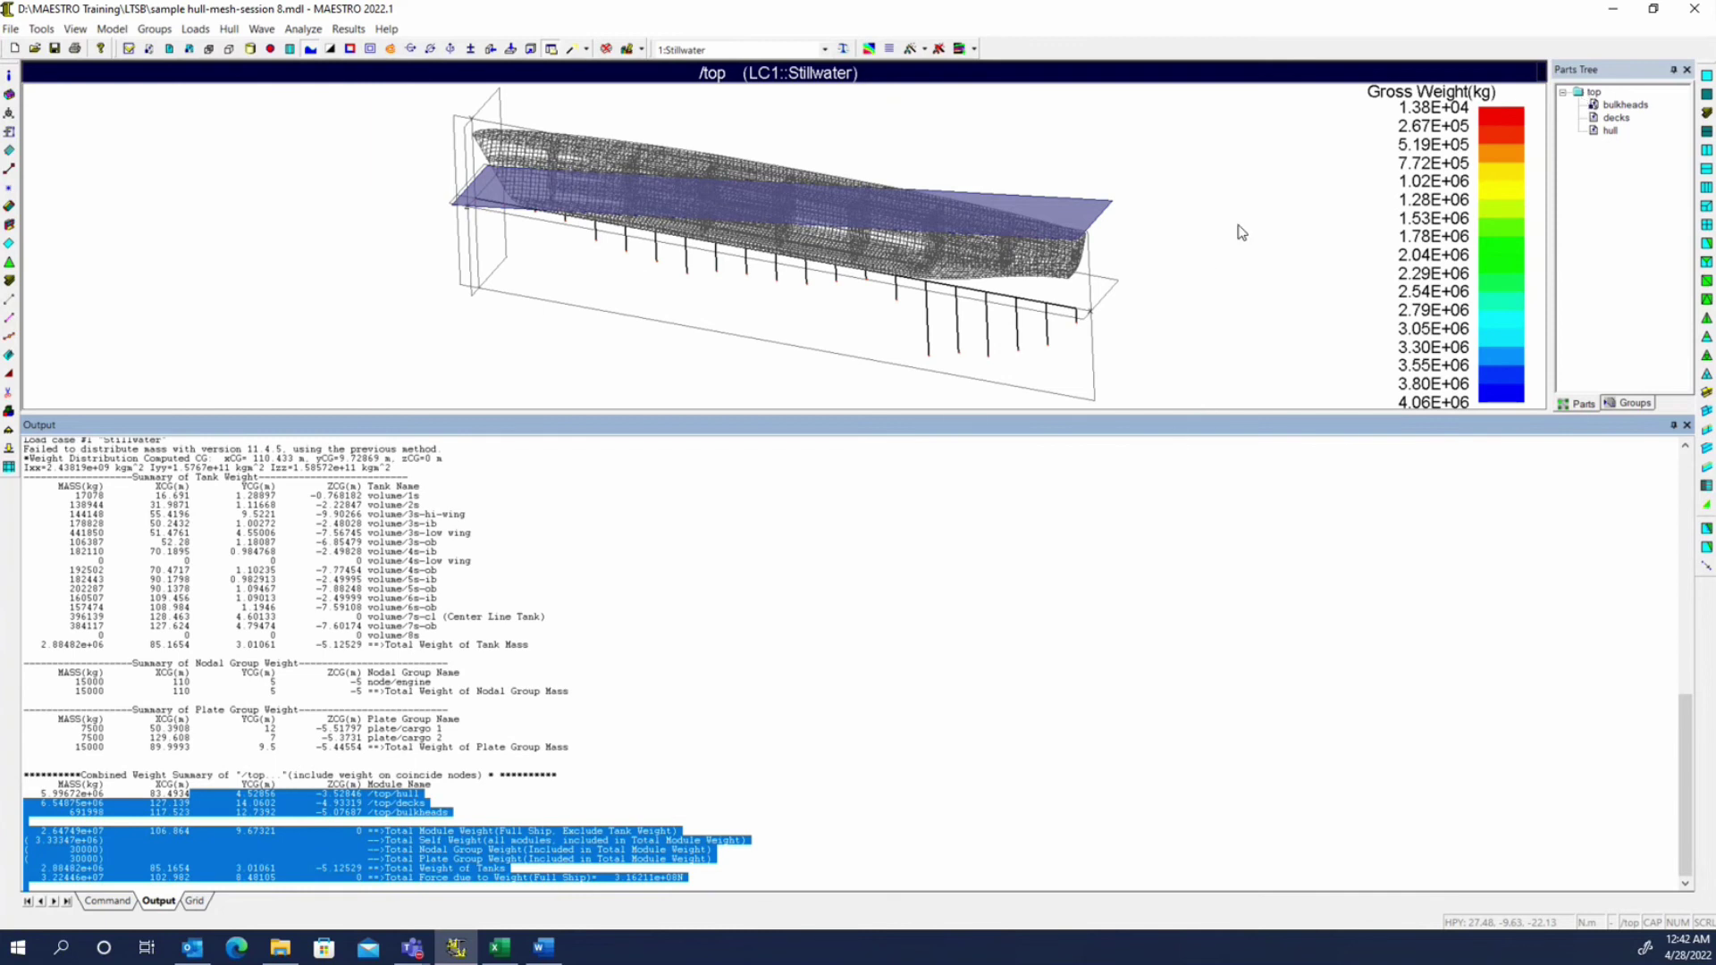
right_click(1587, 92)
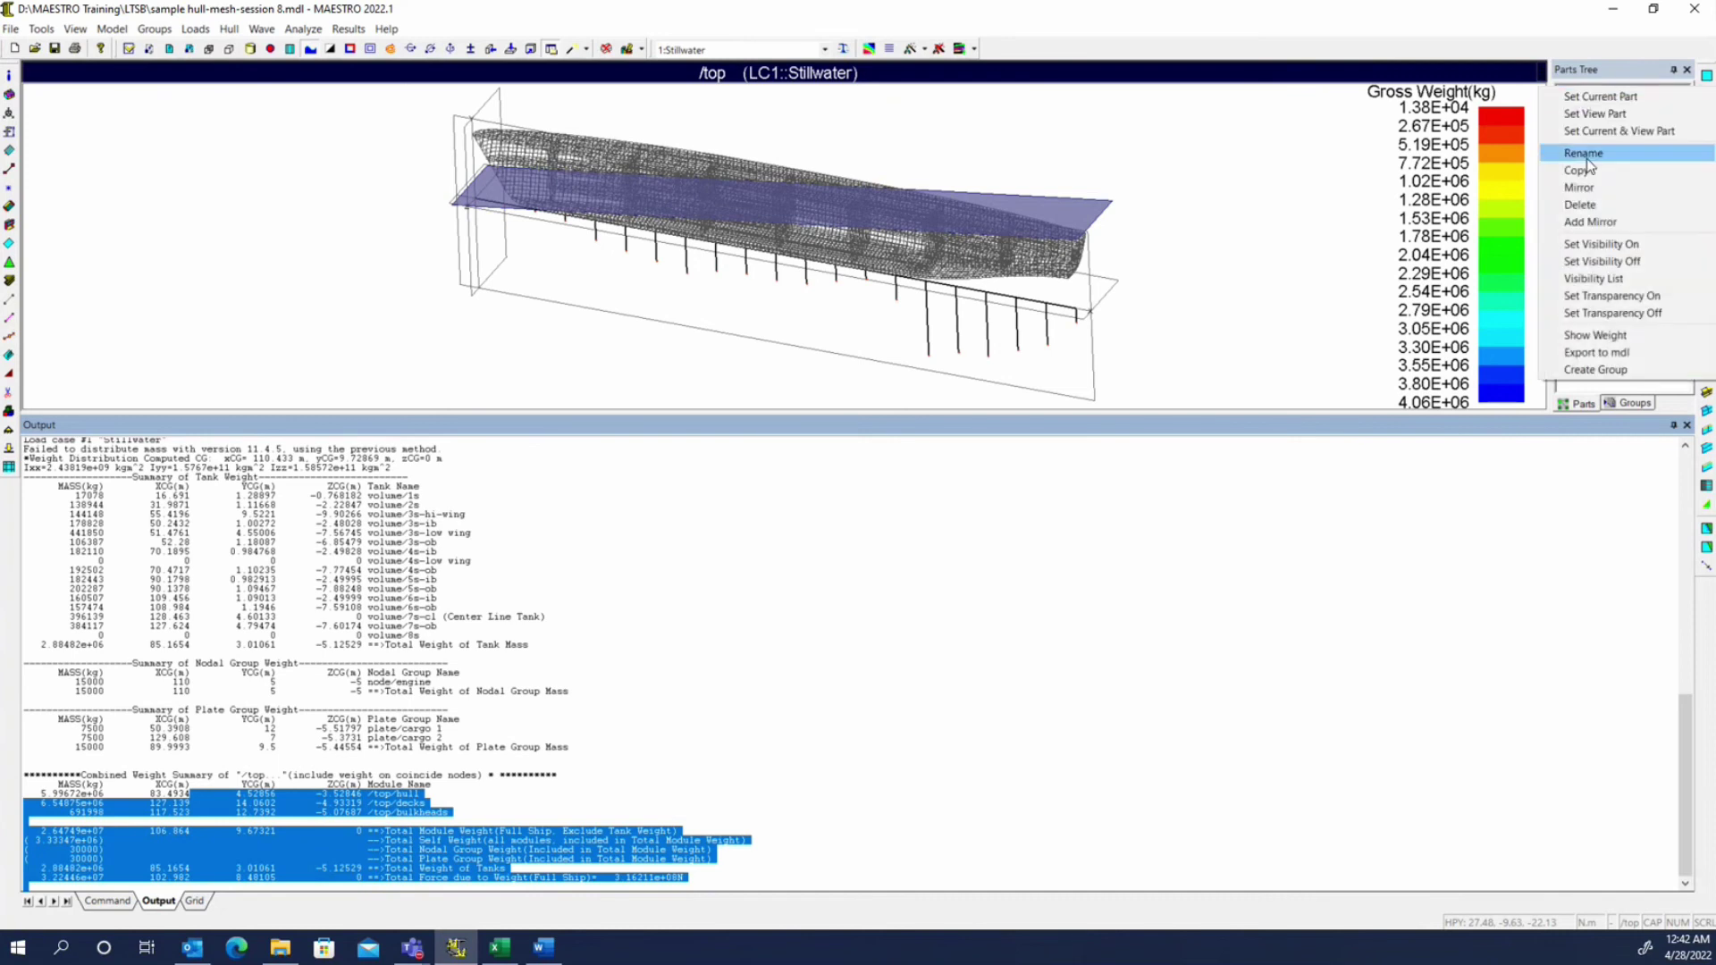
click(1583, 188)
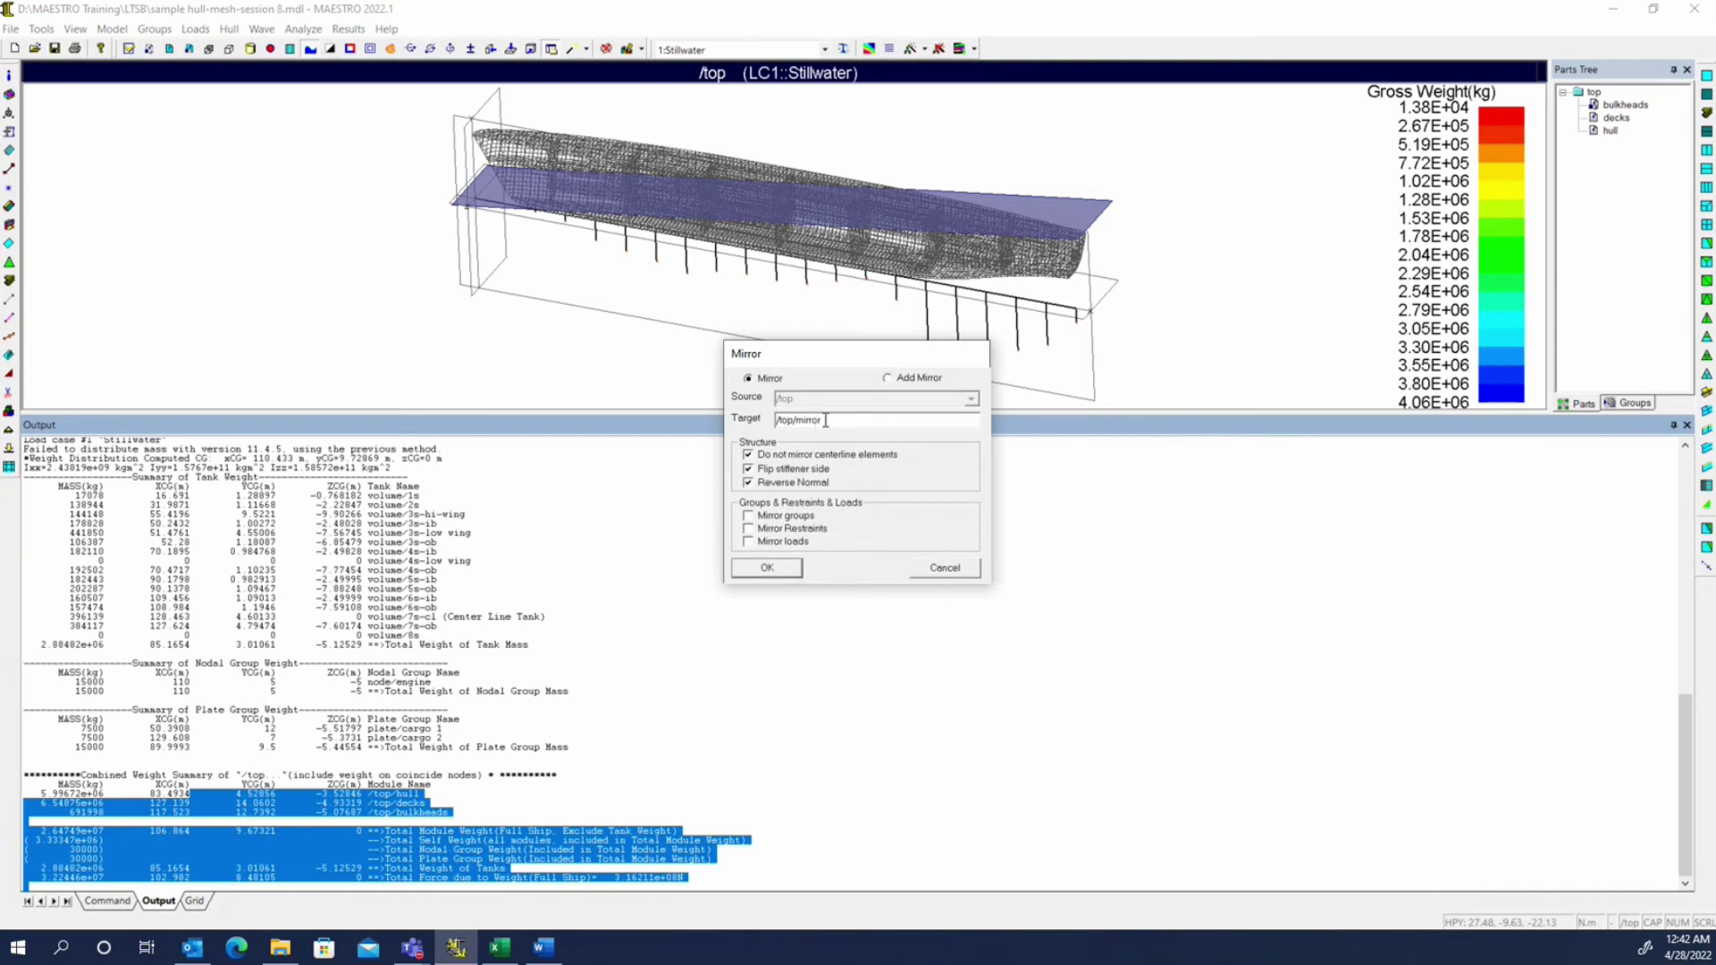
click(803, 517)
click(767, 568)
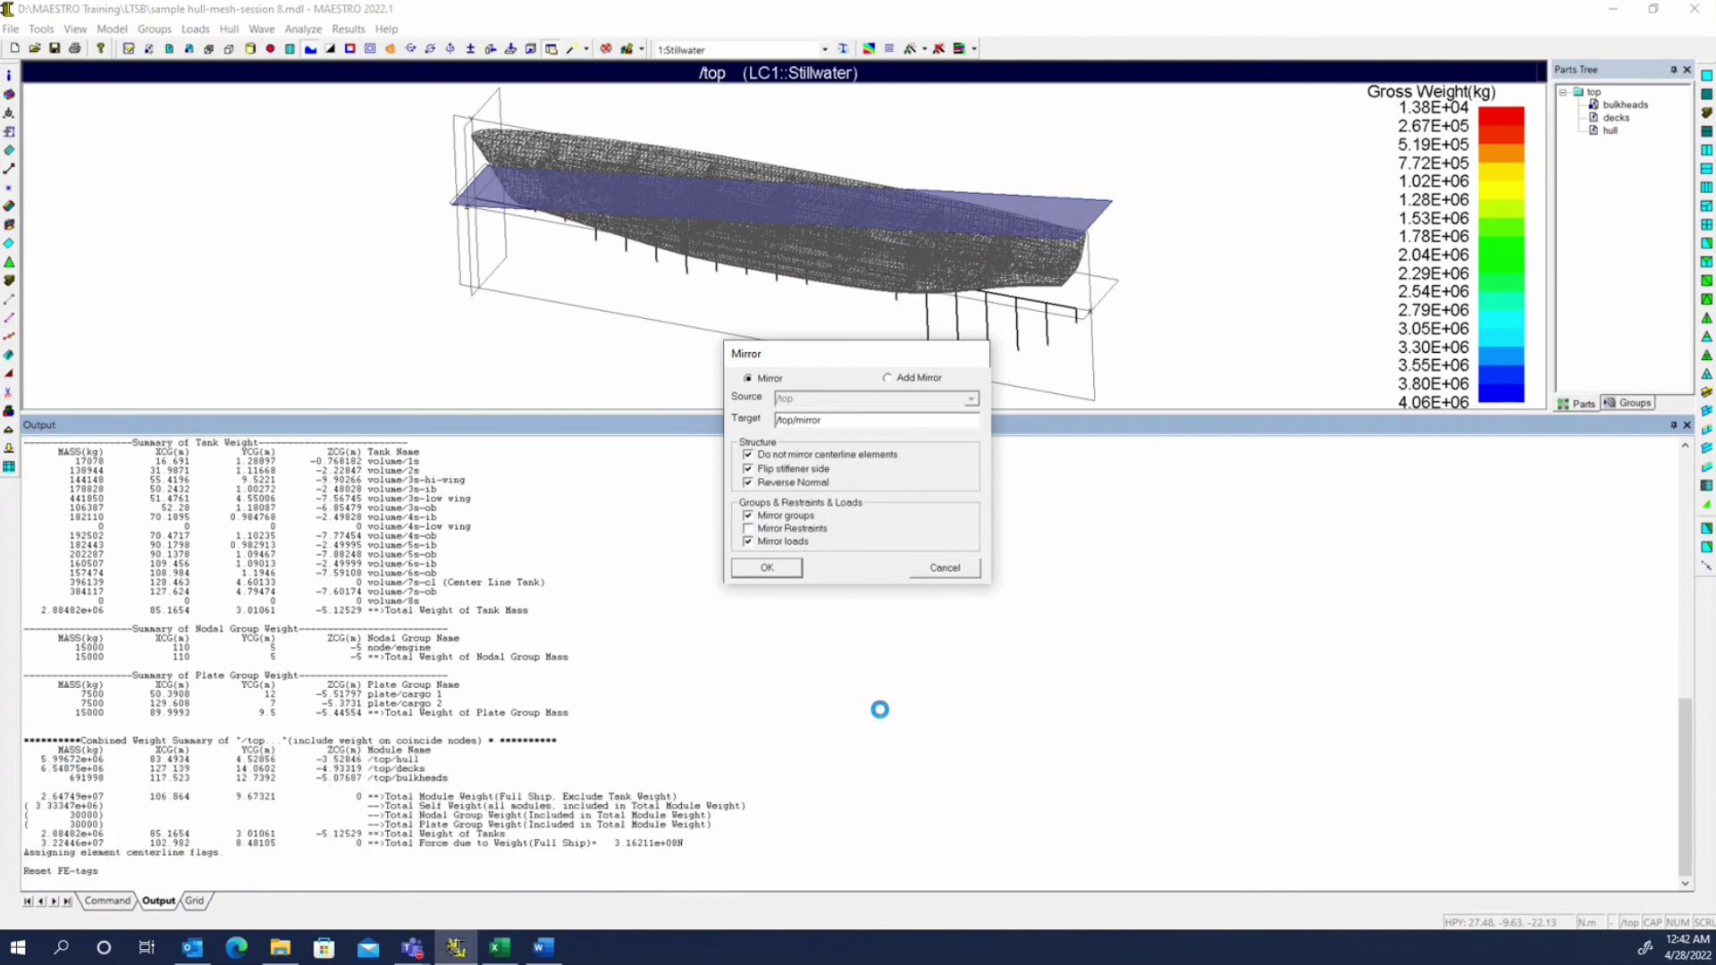
- Clear the Output window, expand the mirror part in the tree, and show the model's groups
scroll(893, 626, up, 1)
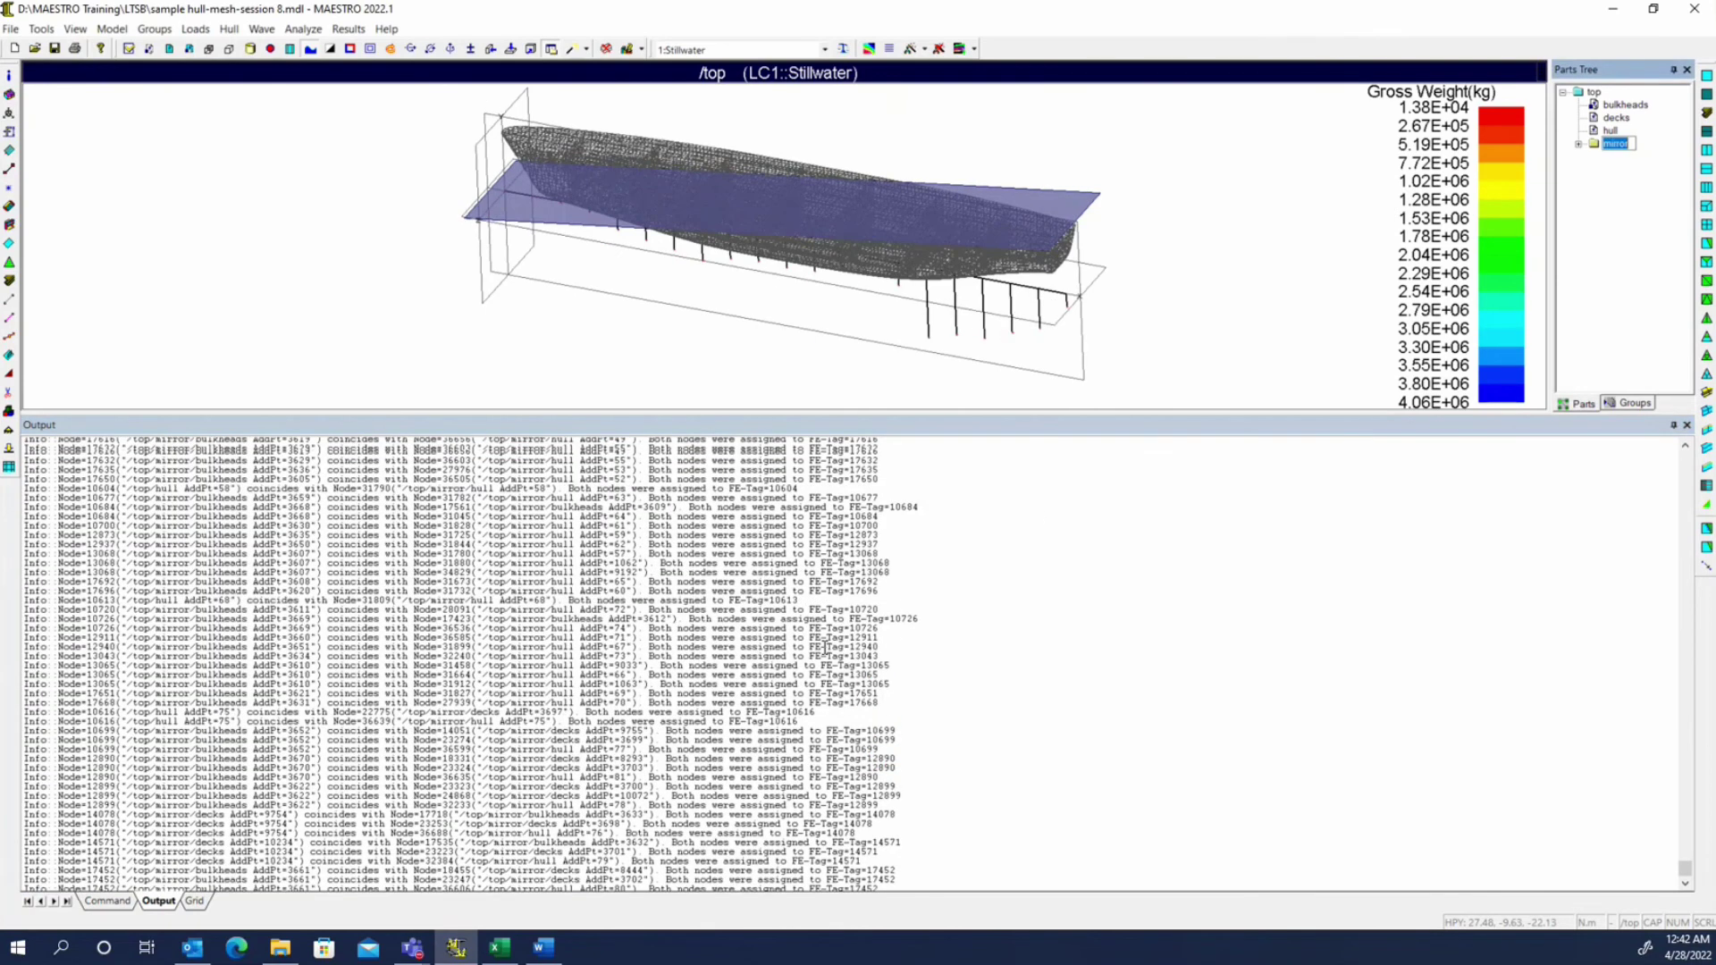
right_click(957, 570)
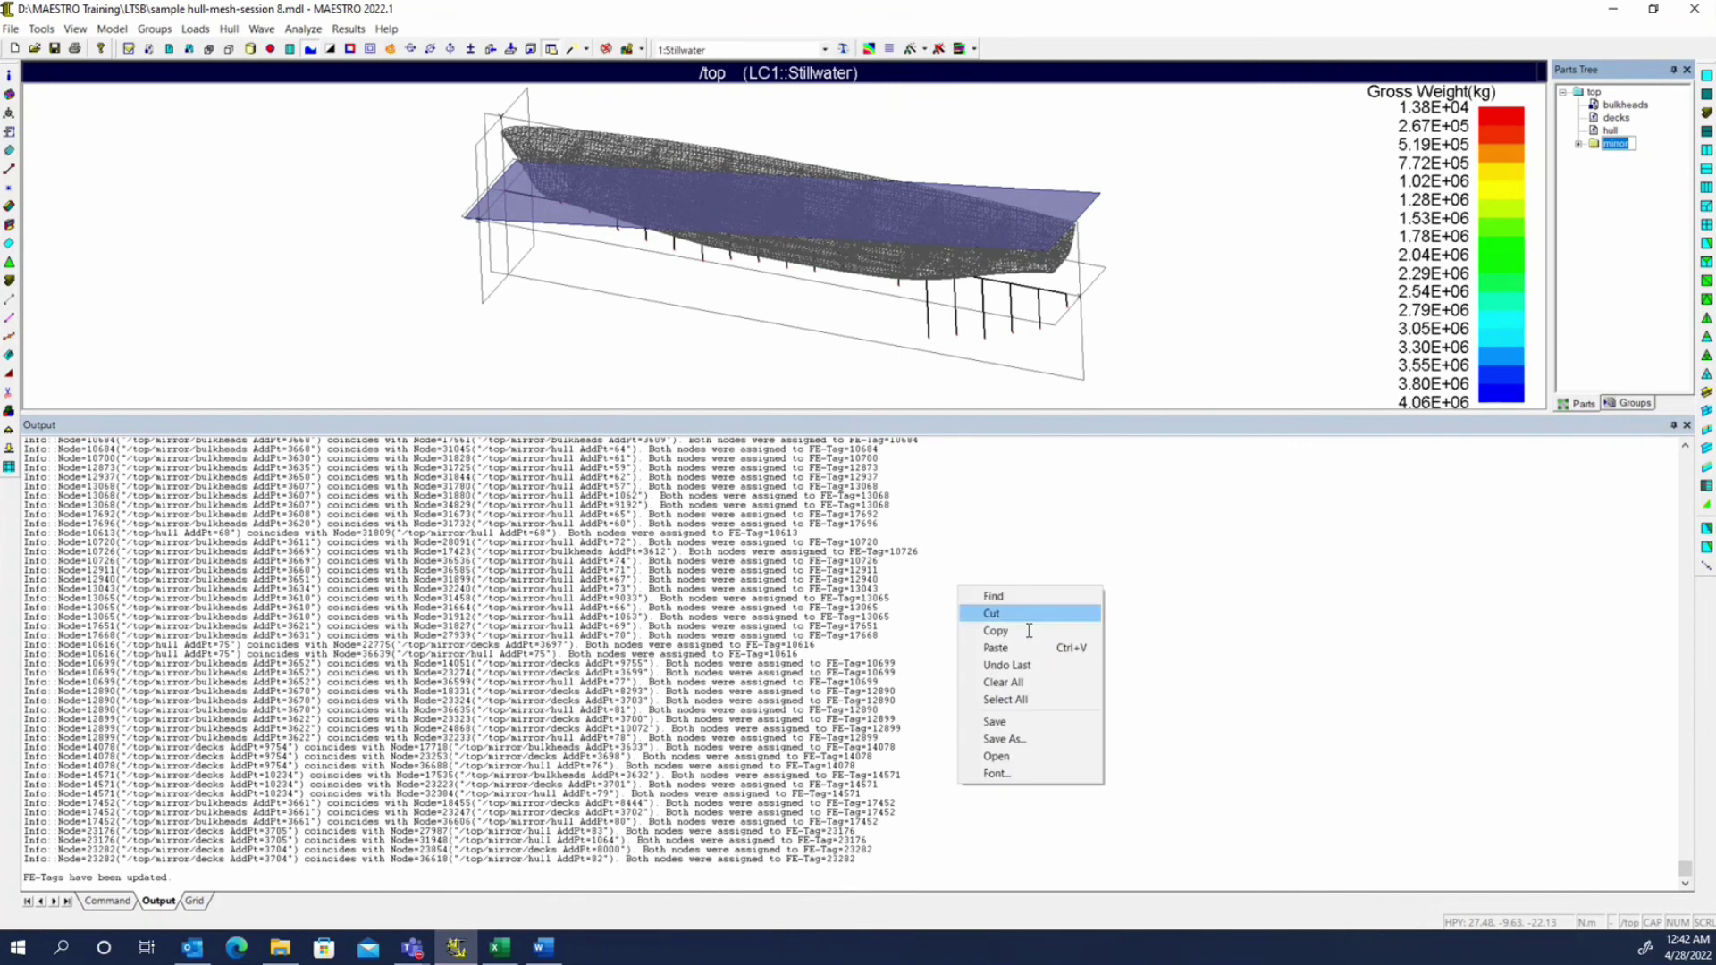
click(1043, 680)
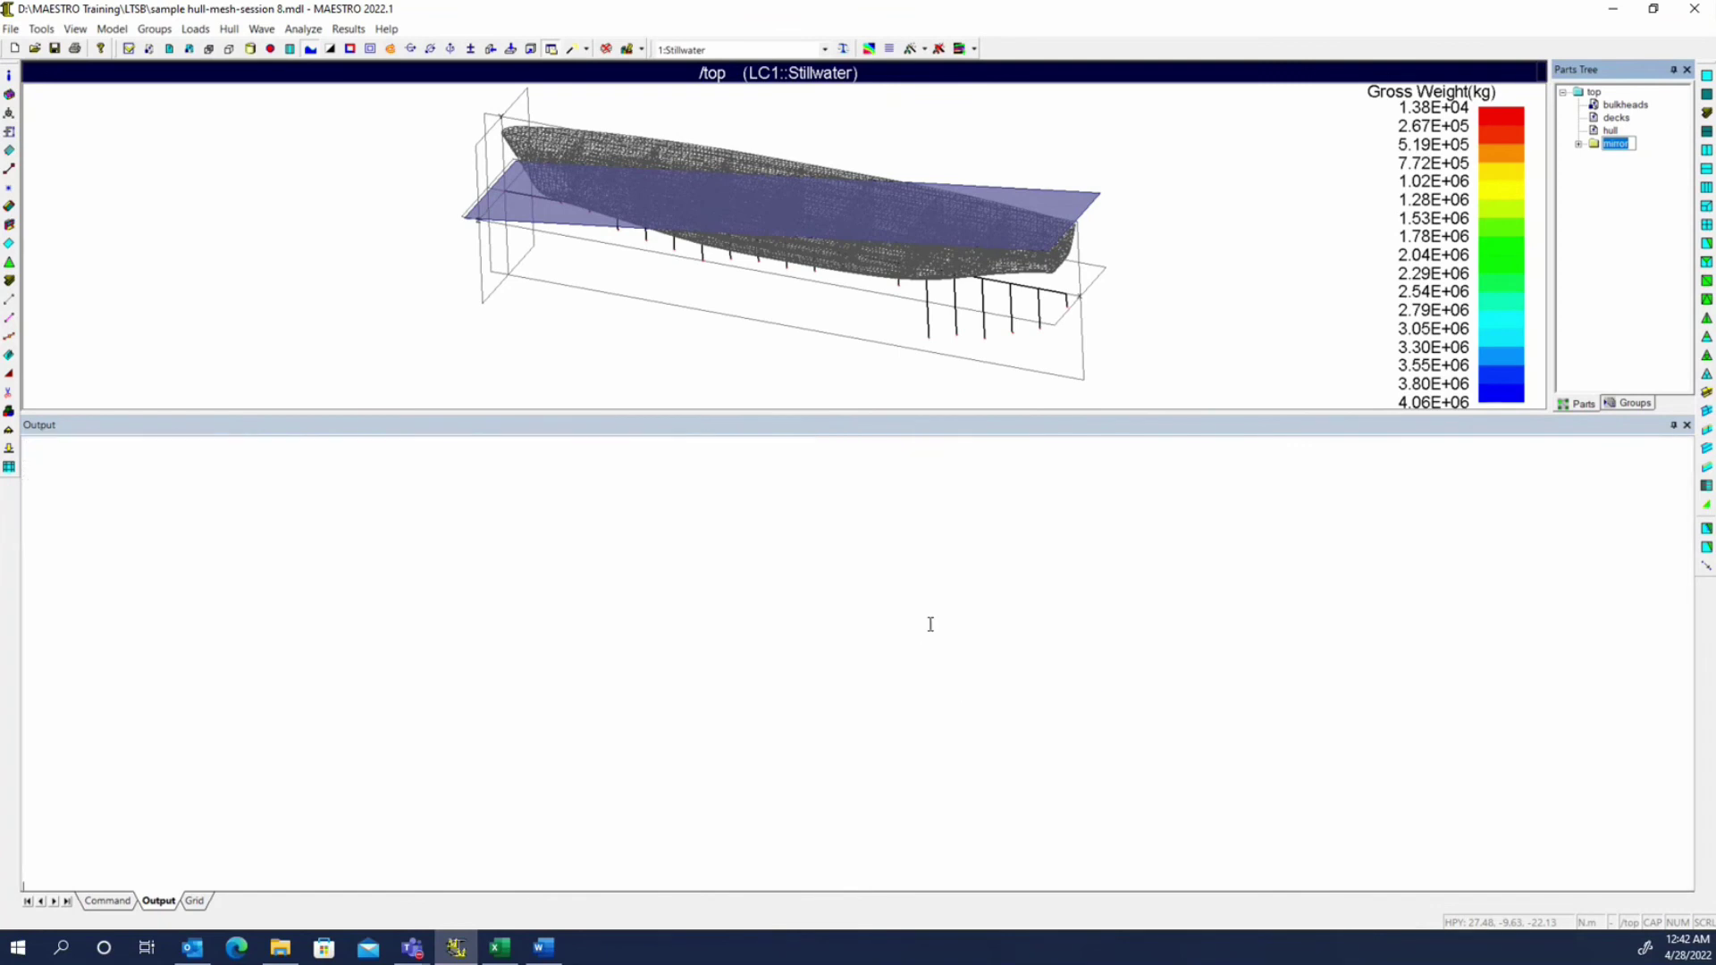
click(1577, 143)
click(1634, 404)
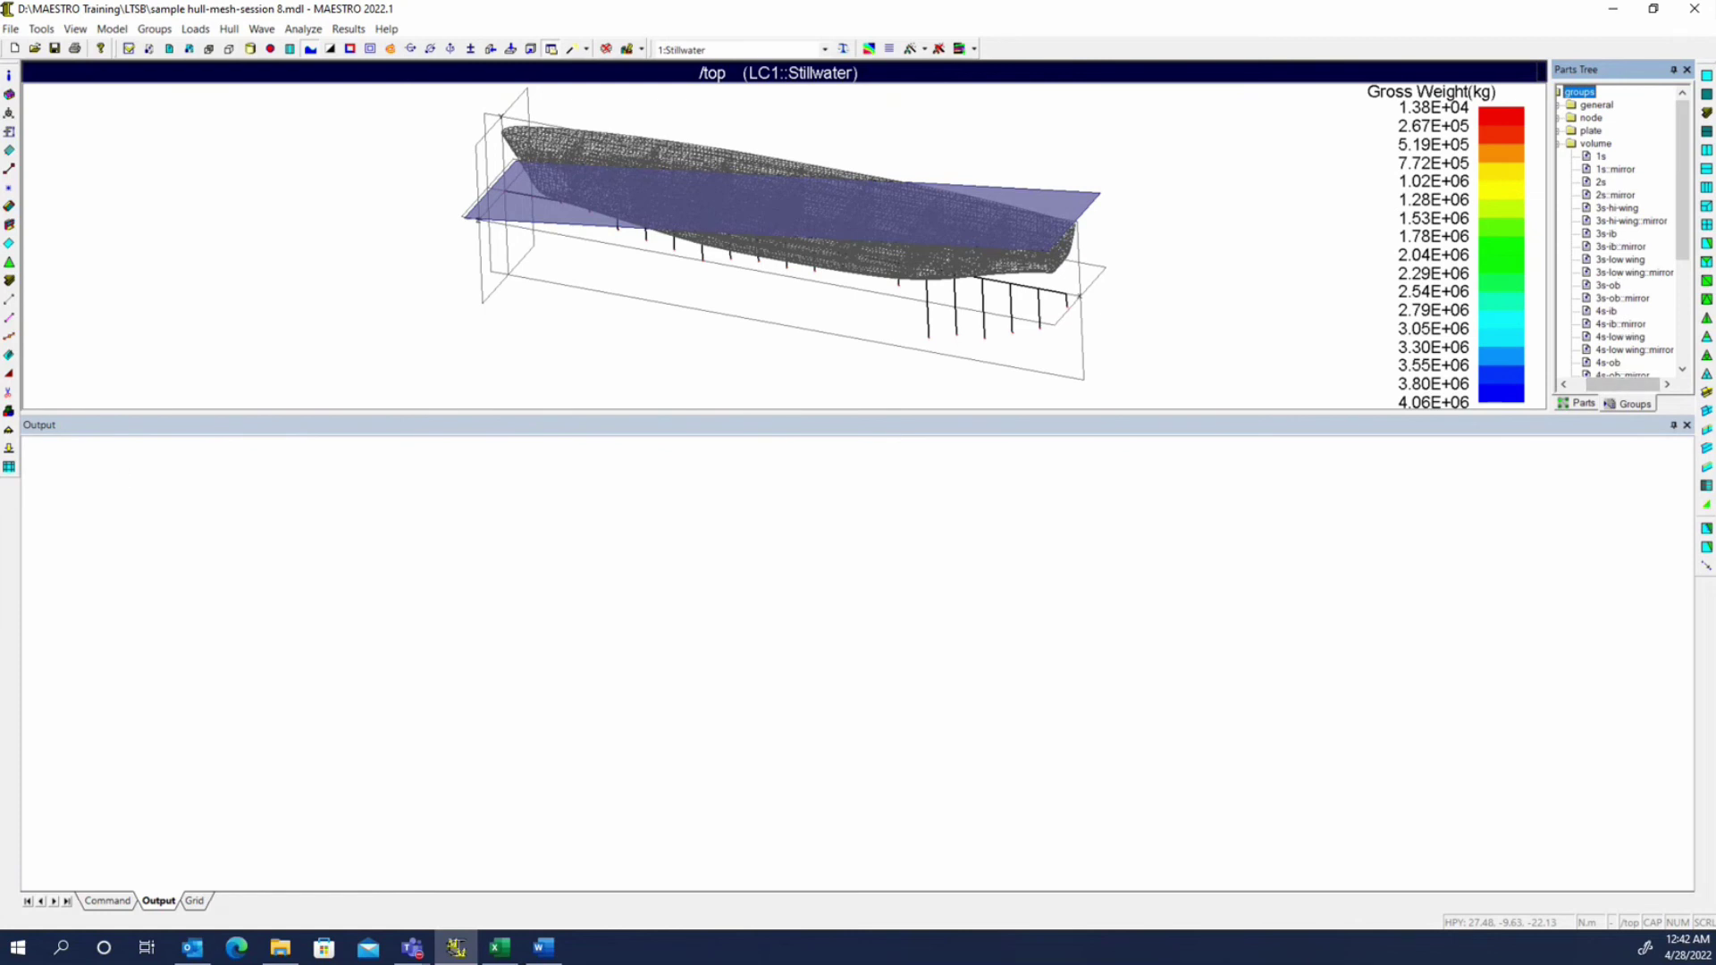
- Review the mirrored volume, node and plate masses and the mass distribution of the Stillwater load case in an enlarged Loads dialog
click(8, 448)
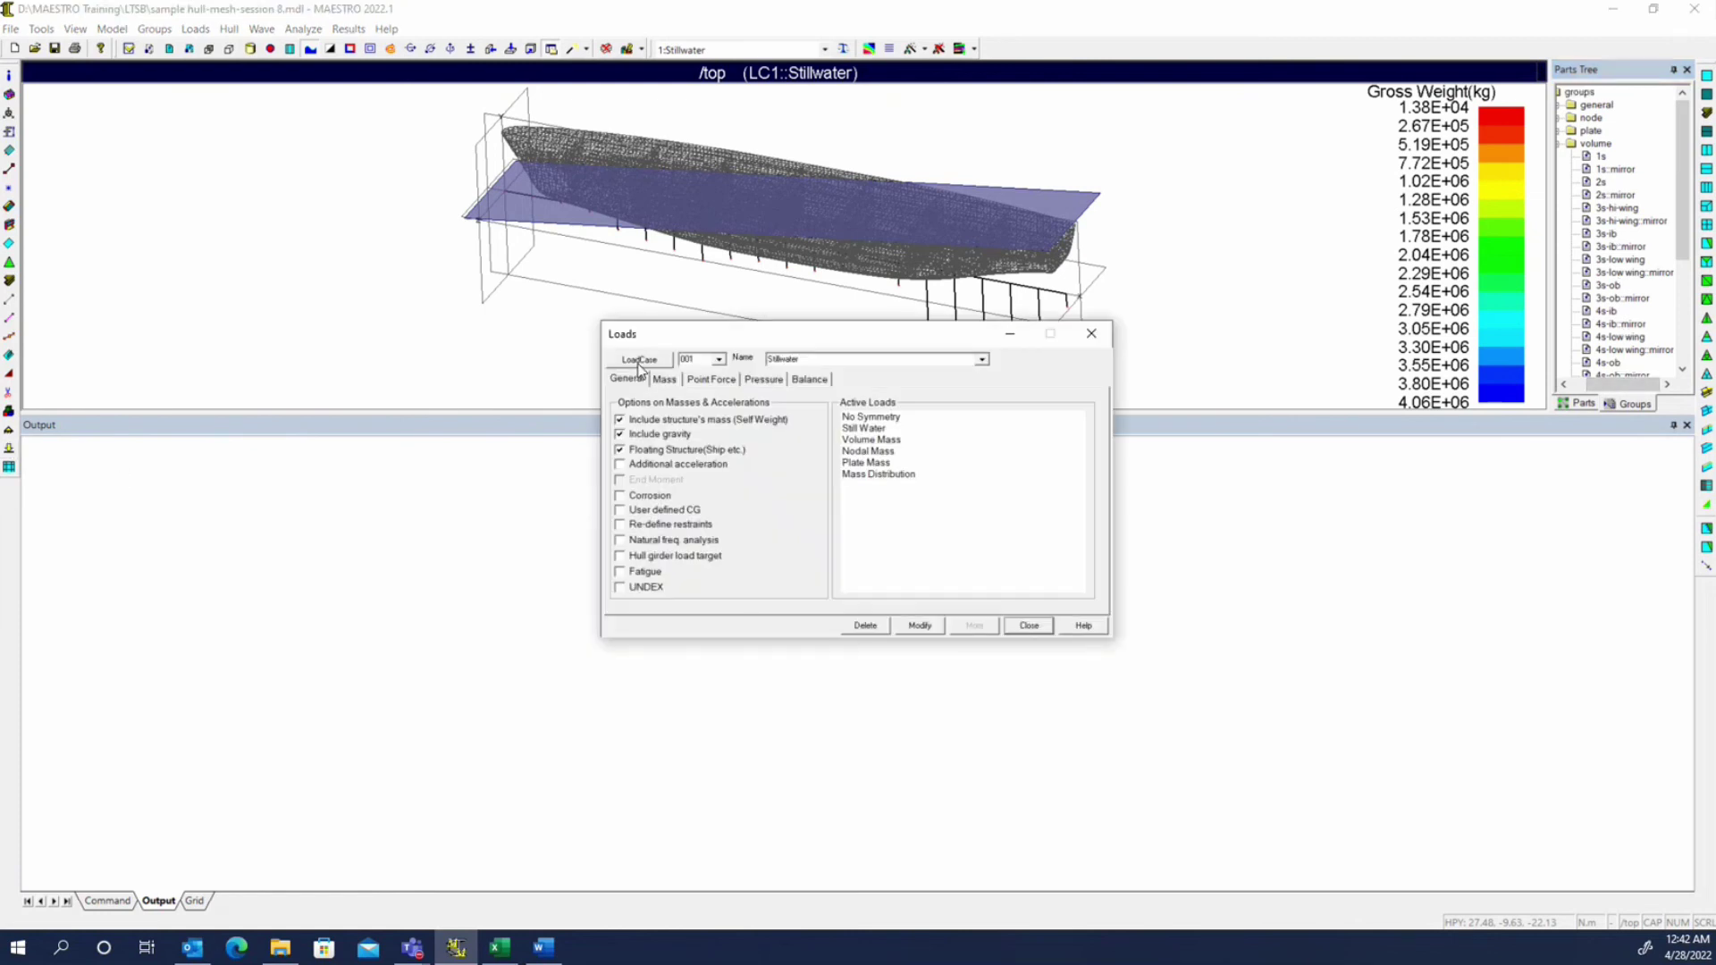
click(661, 381)
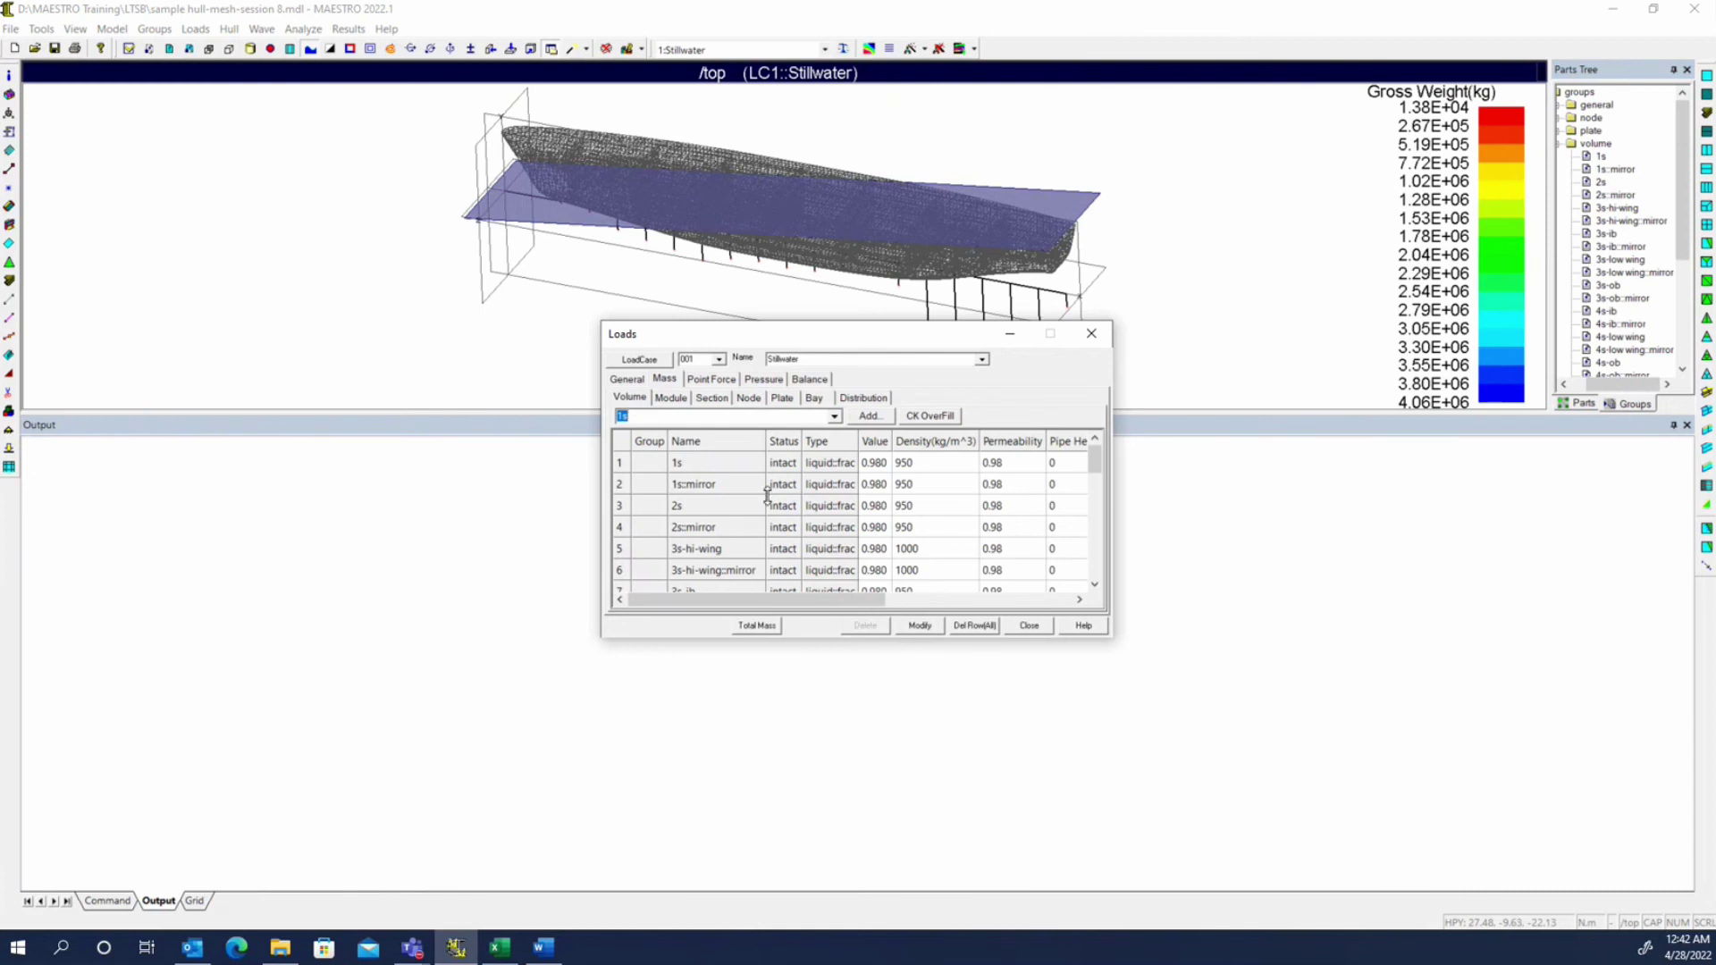
drag(596, 320, 287, 141)
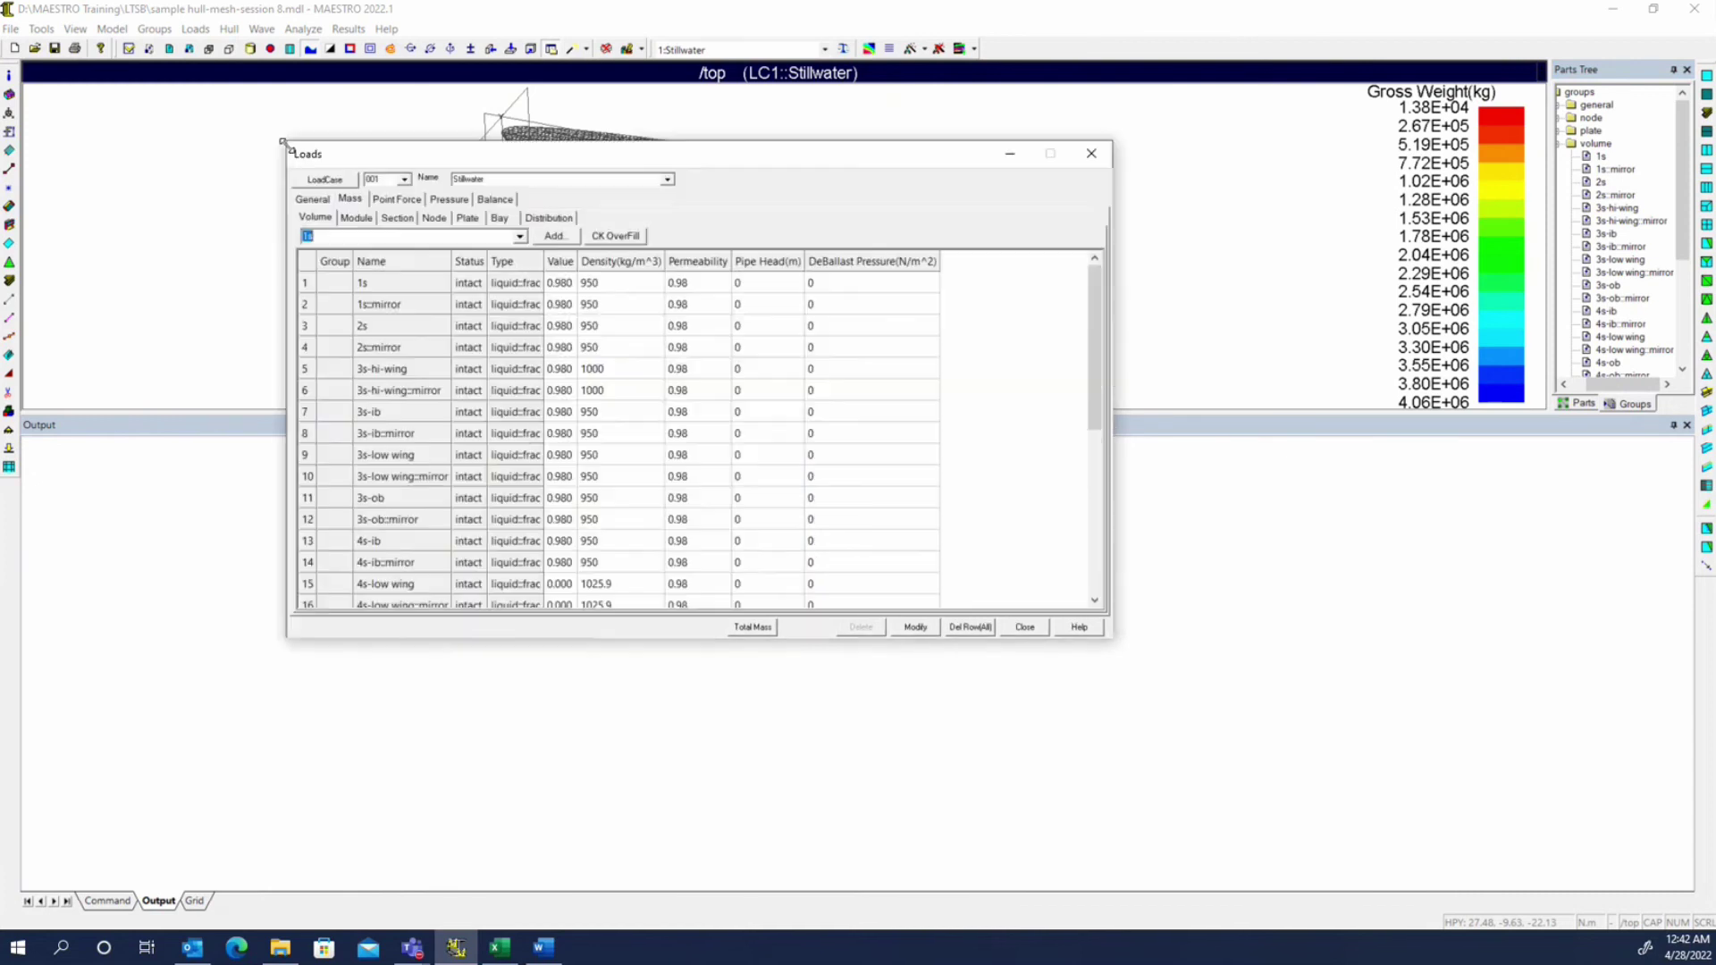
drag(1109, 638, 1372, 891)
scroll(983, 619, down, 2)
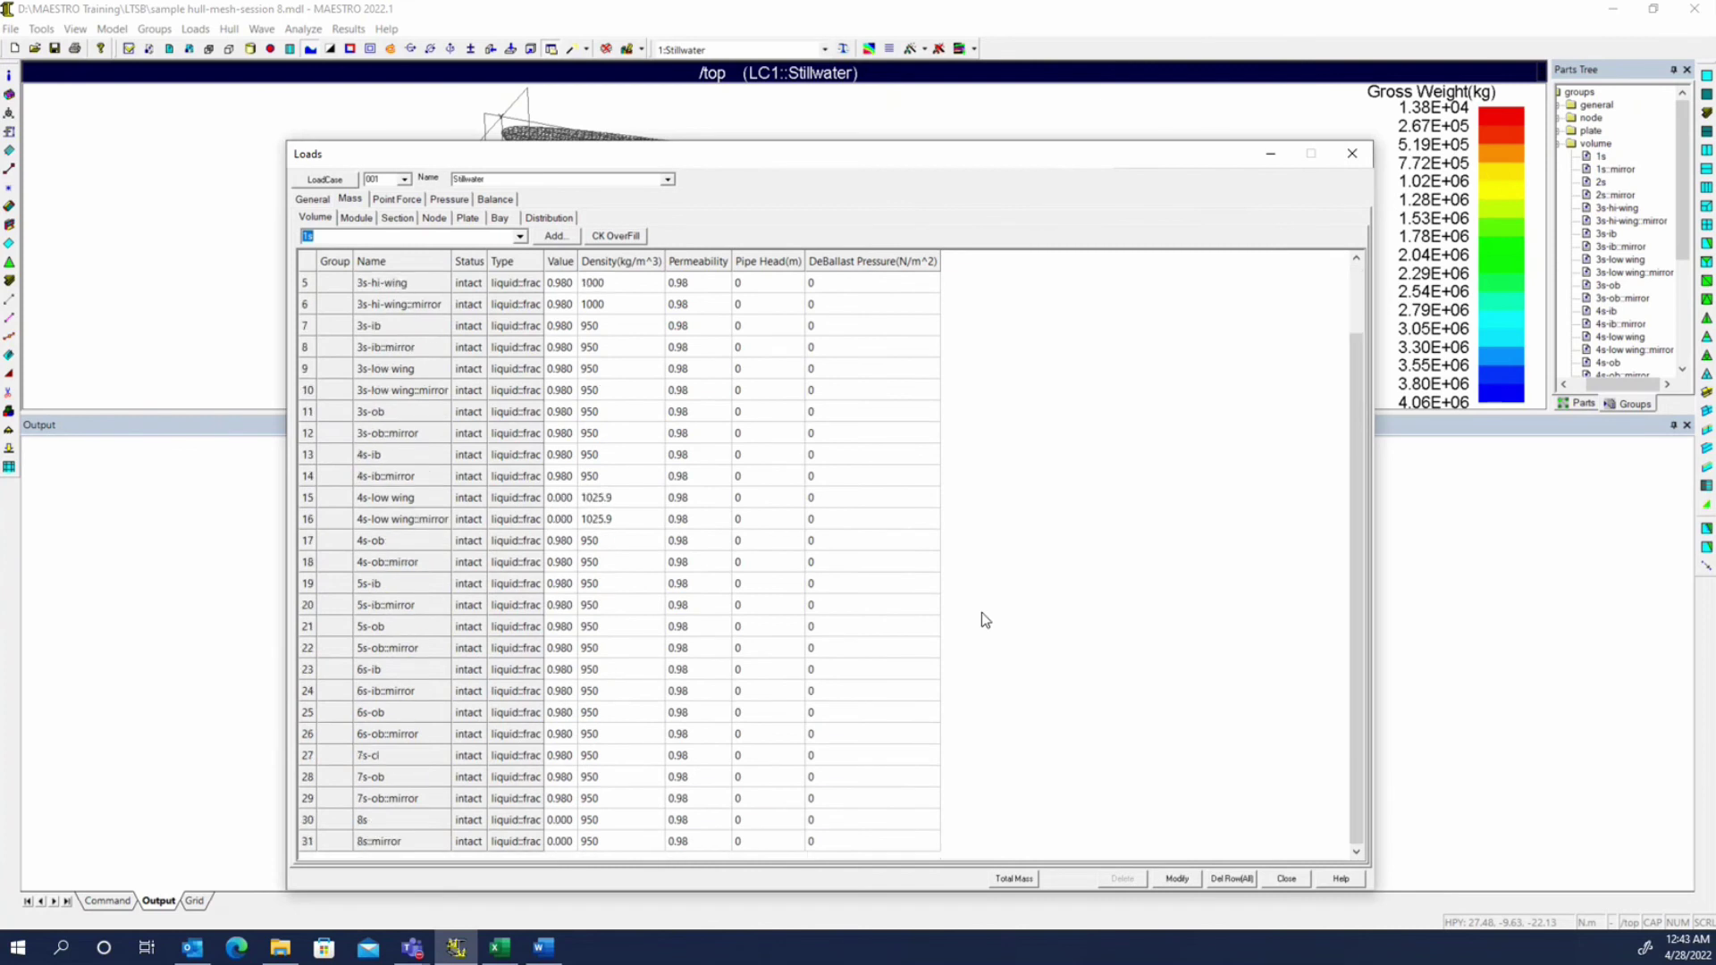
scroll(981, 613, up, 2)
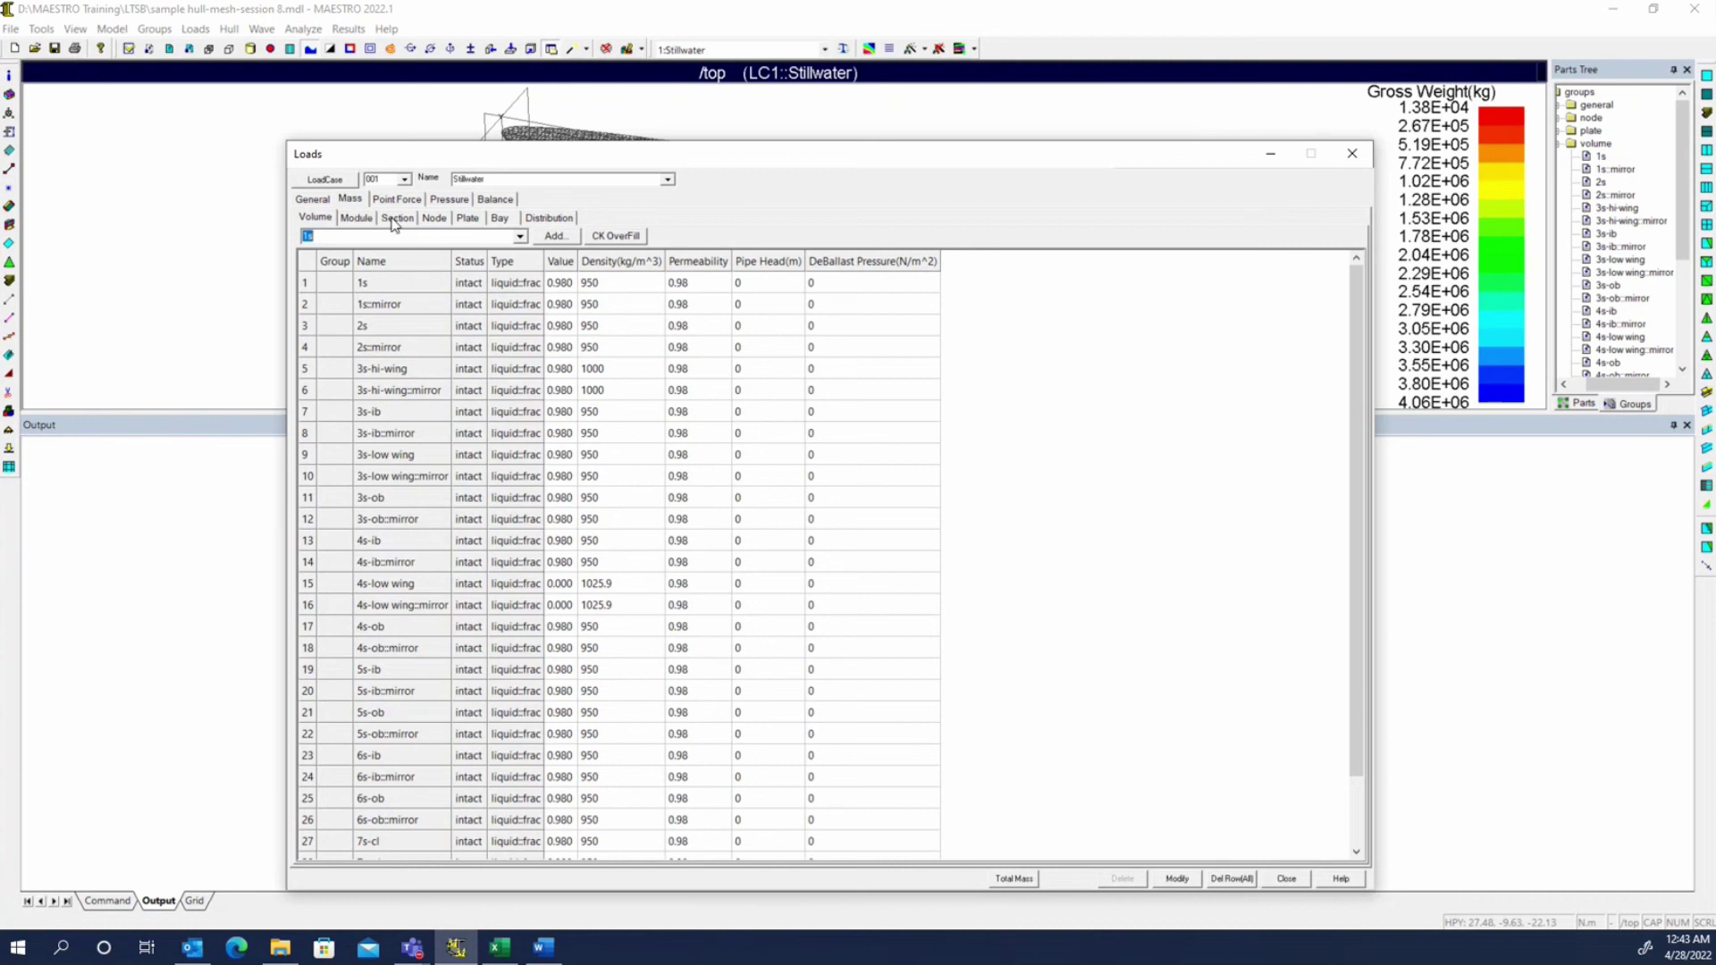
click(441, 221)
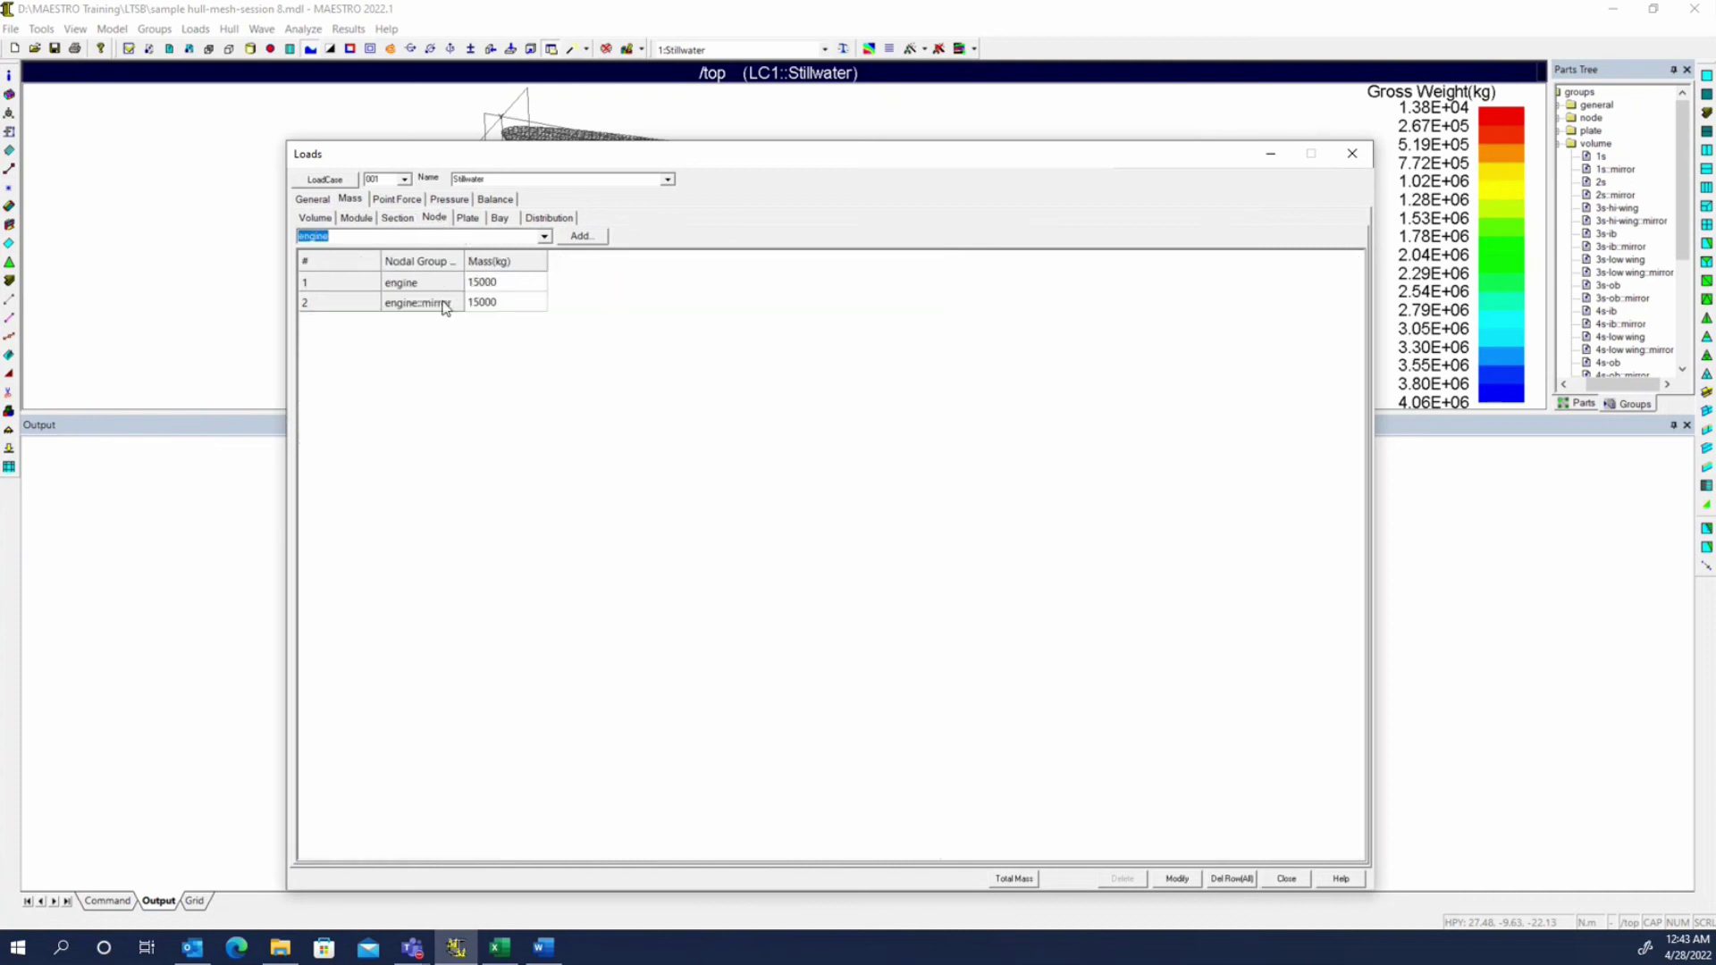
click(467, 218)
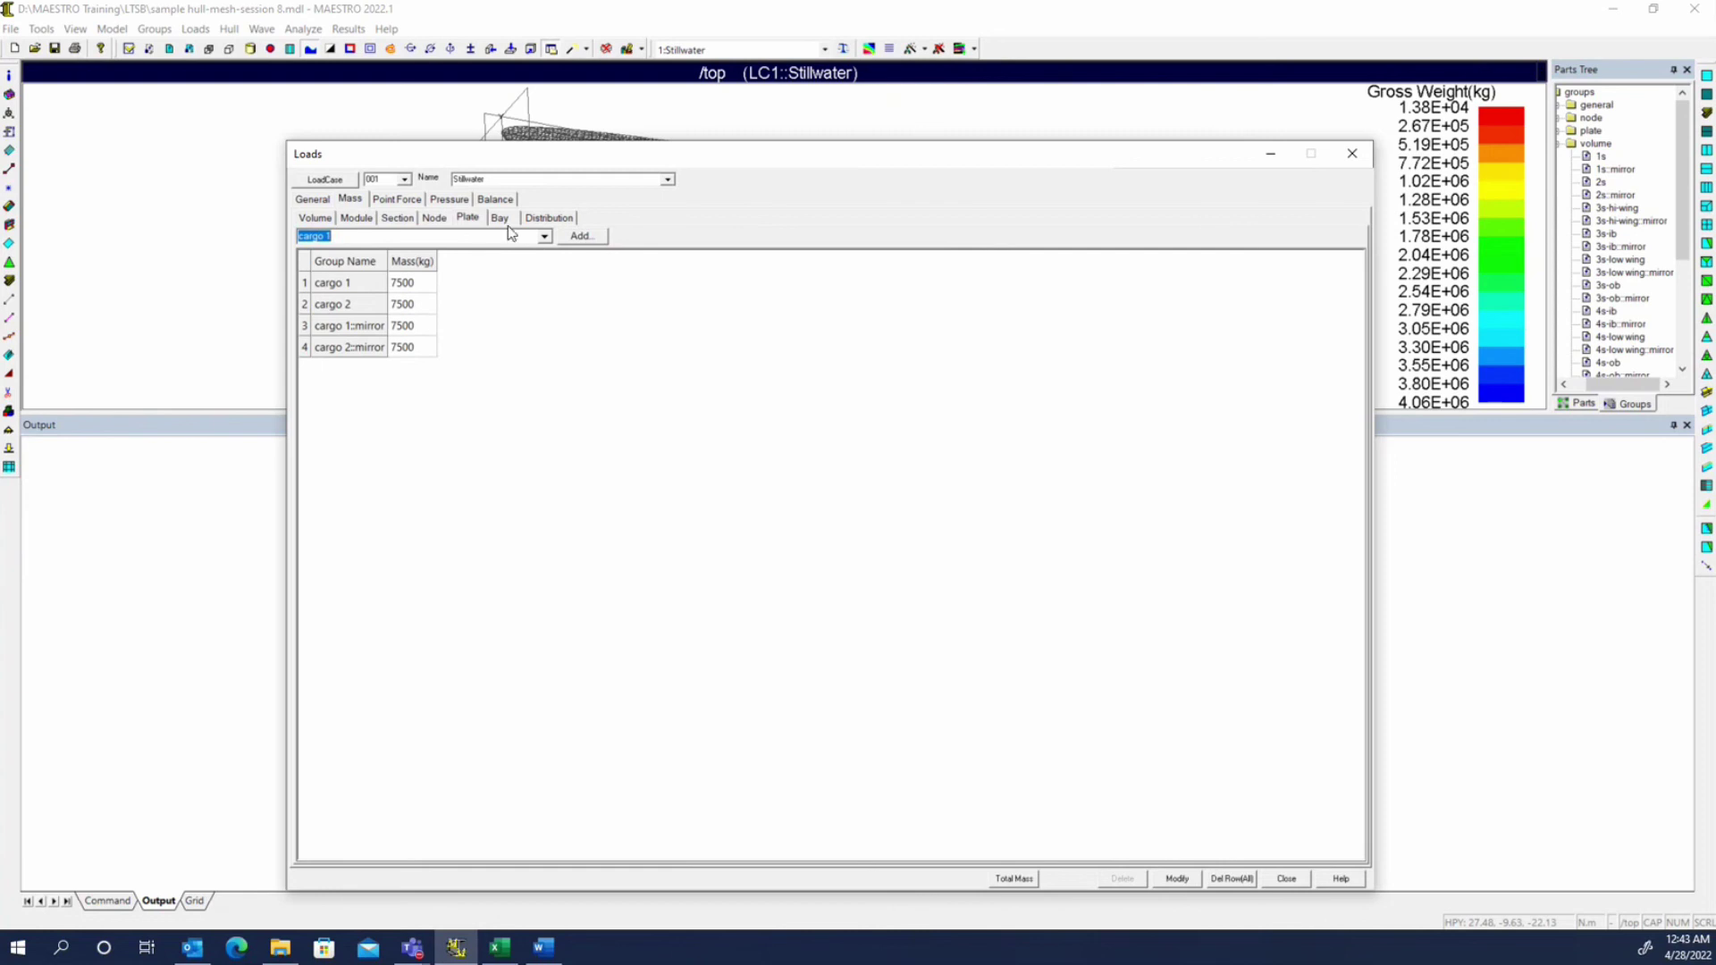
click(547, 218)
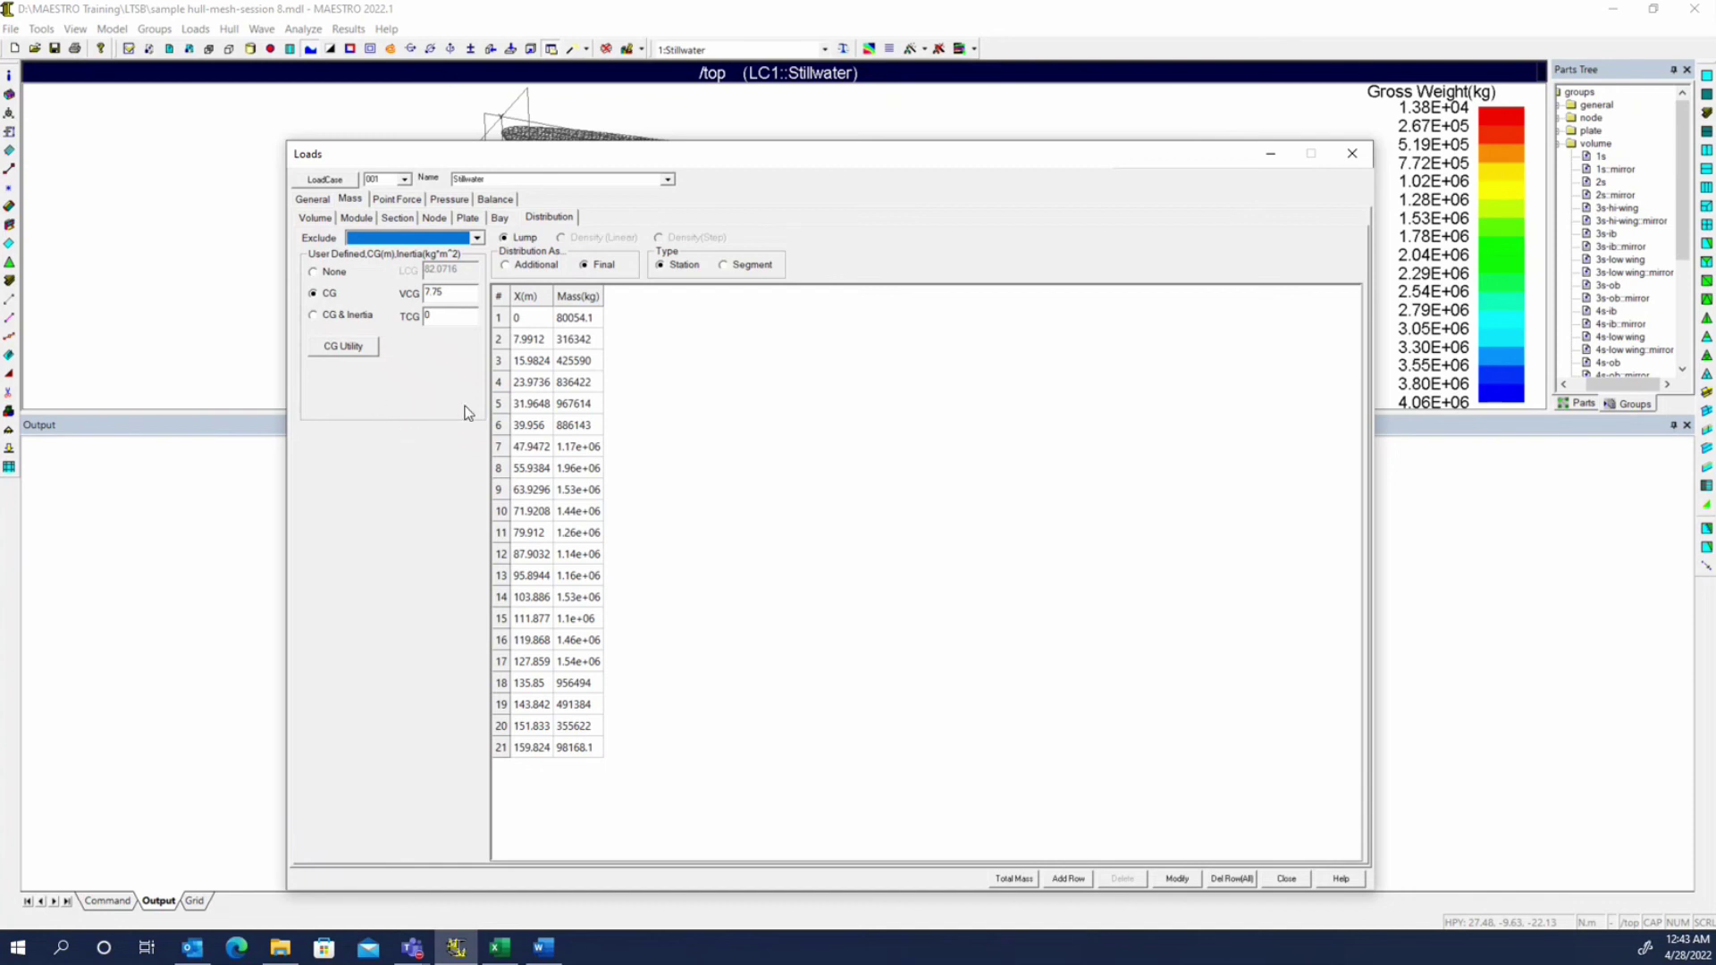
click(1286, 878)
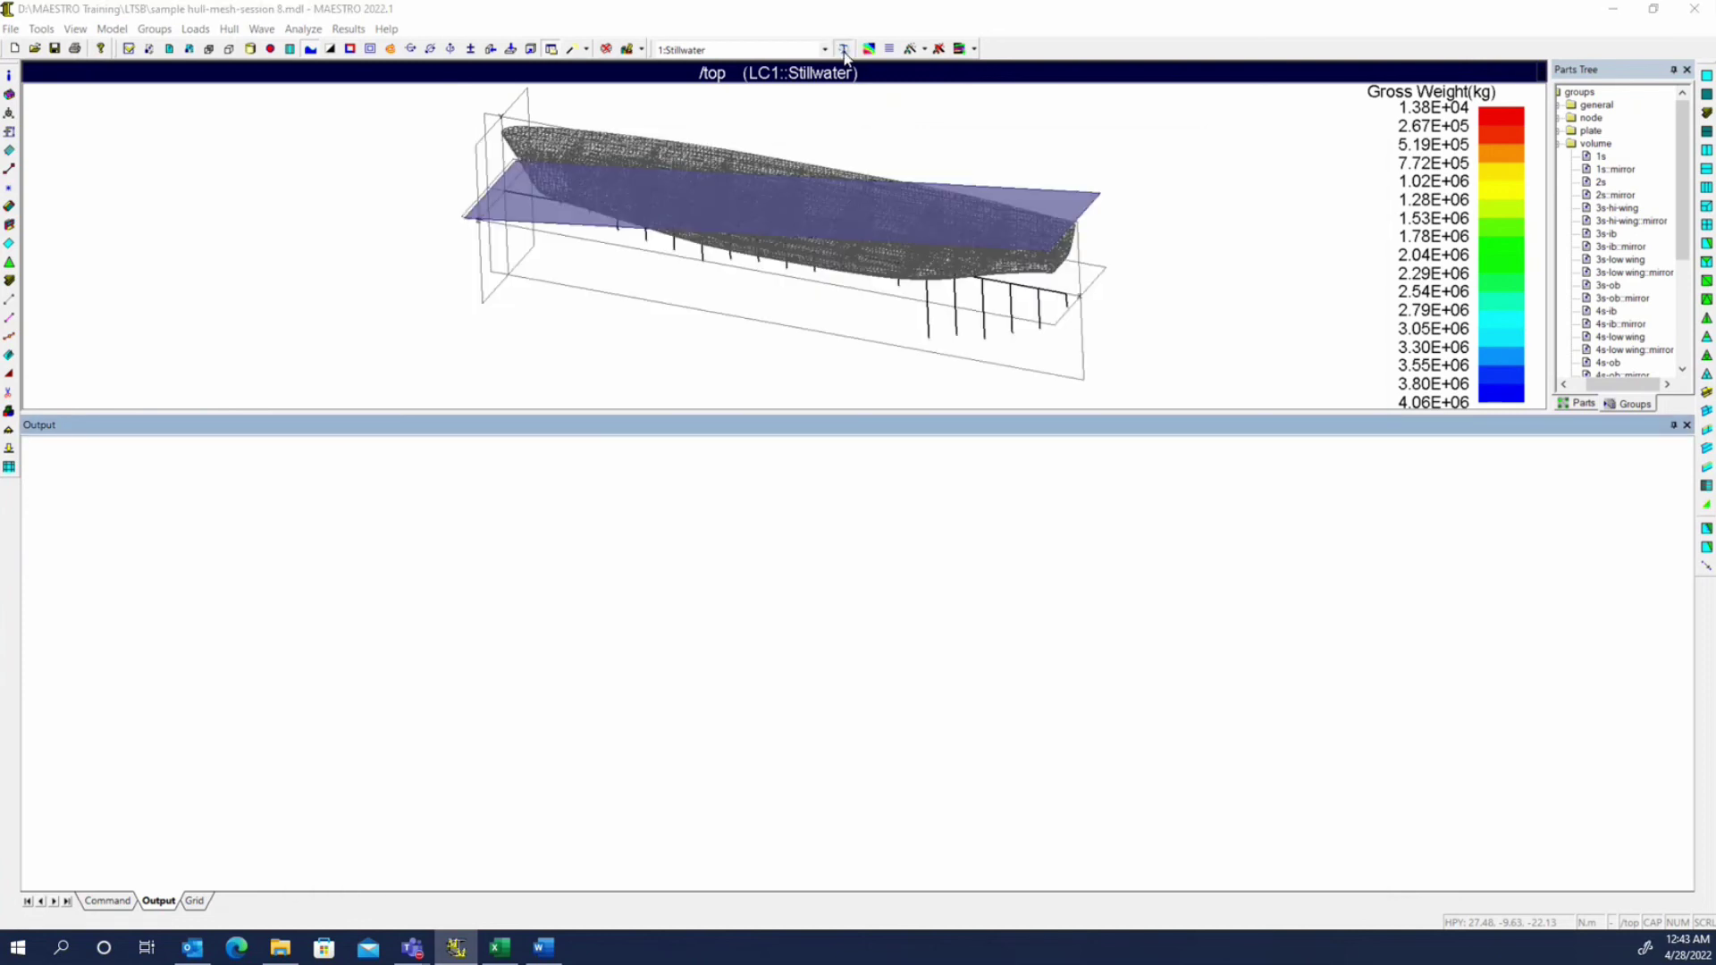
- Balance the full-ship Stillwater load case with the automatic hydrostatics option and display the model by element type
click(843, 50)
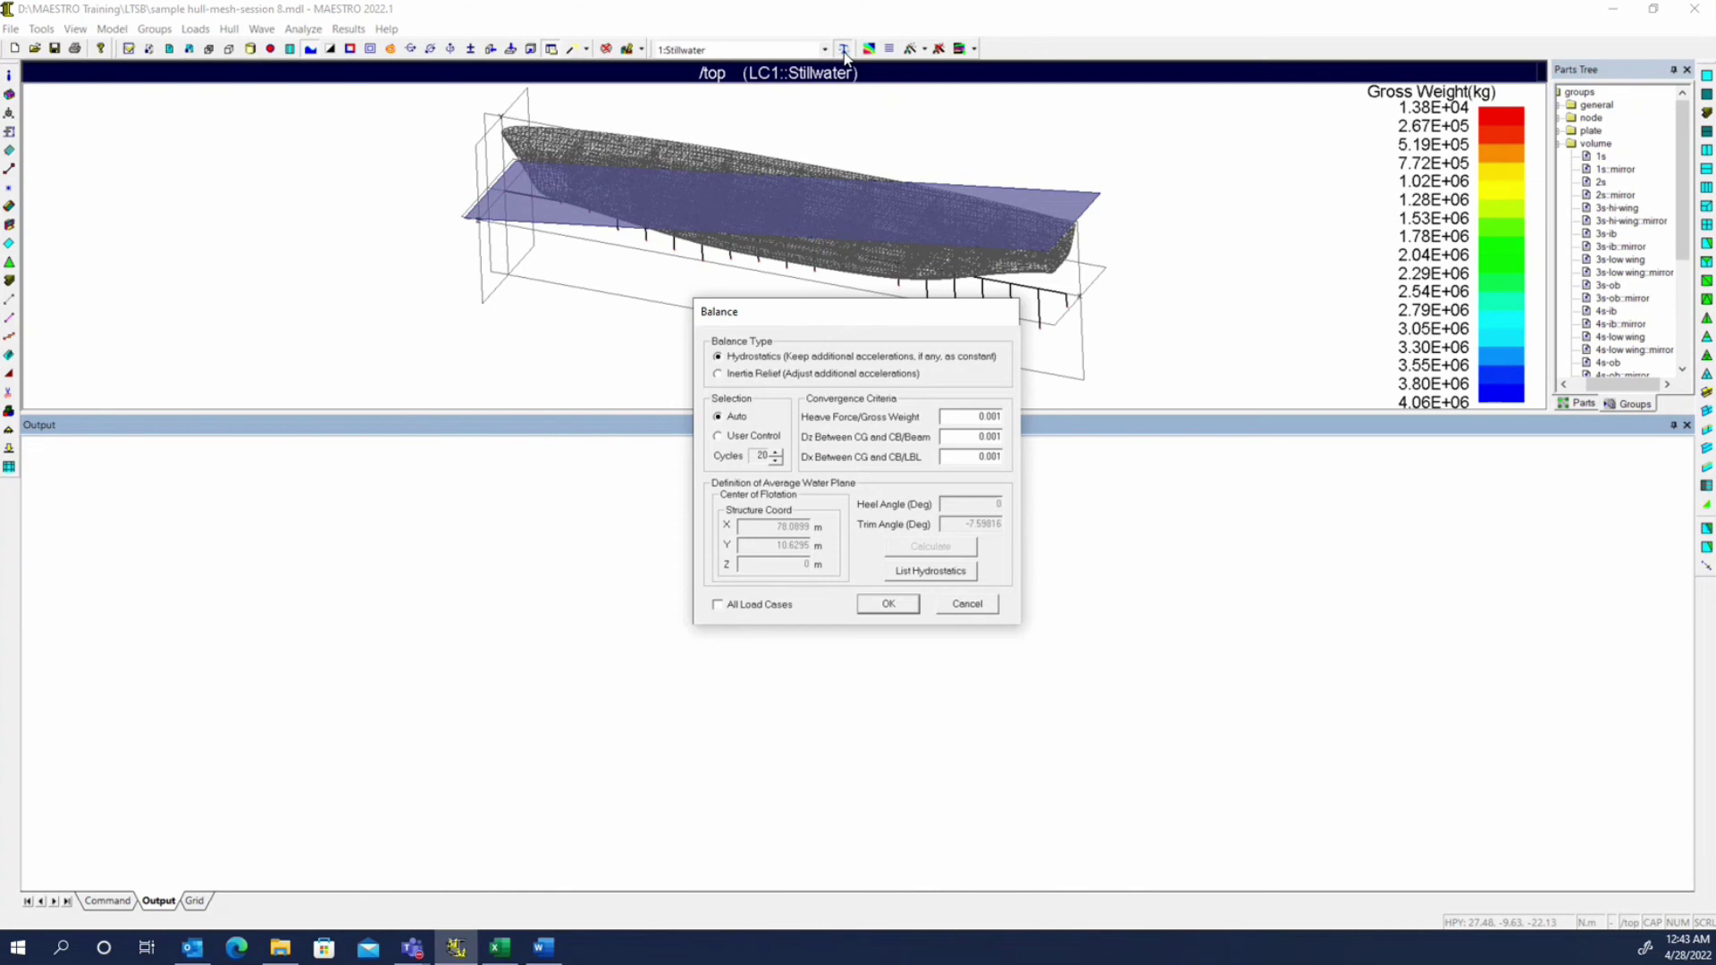
click(888, 604)
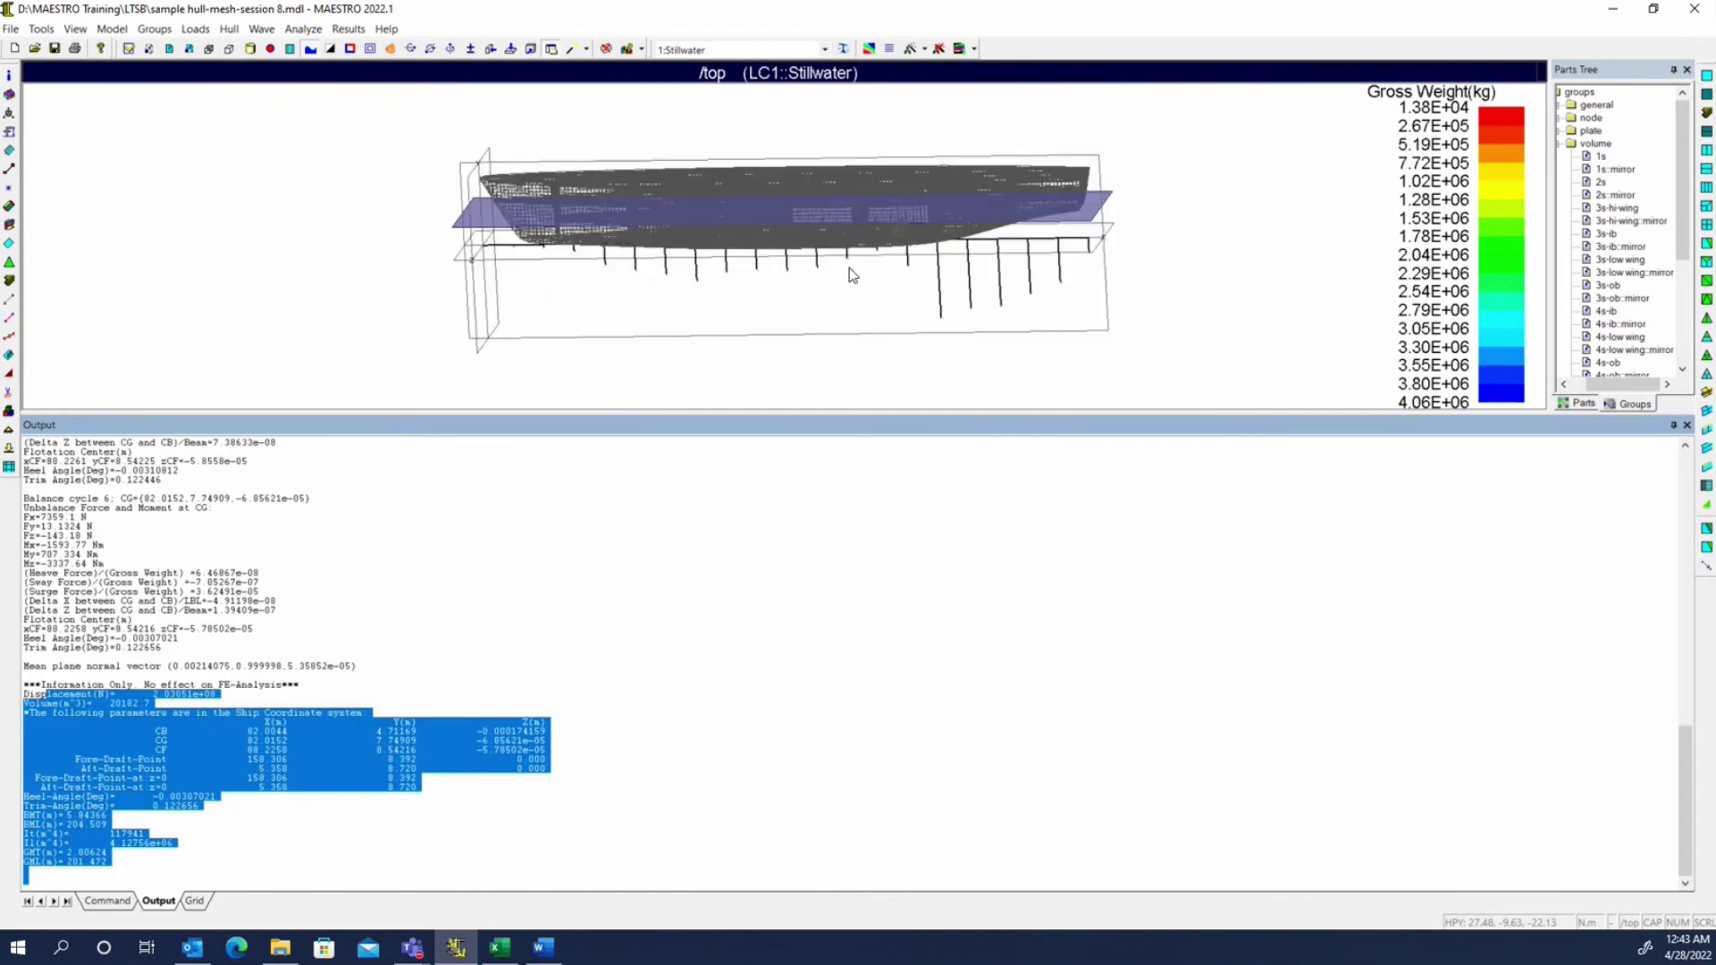
right_click(821, 330)
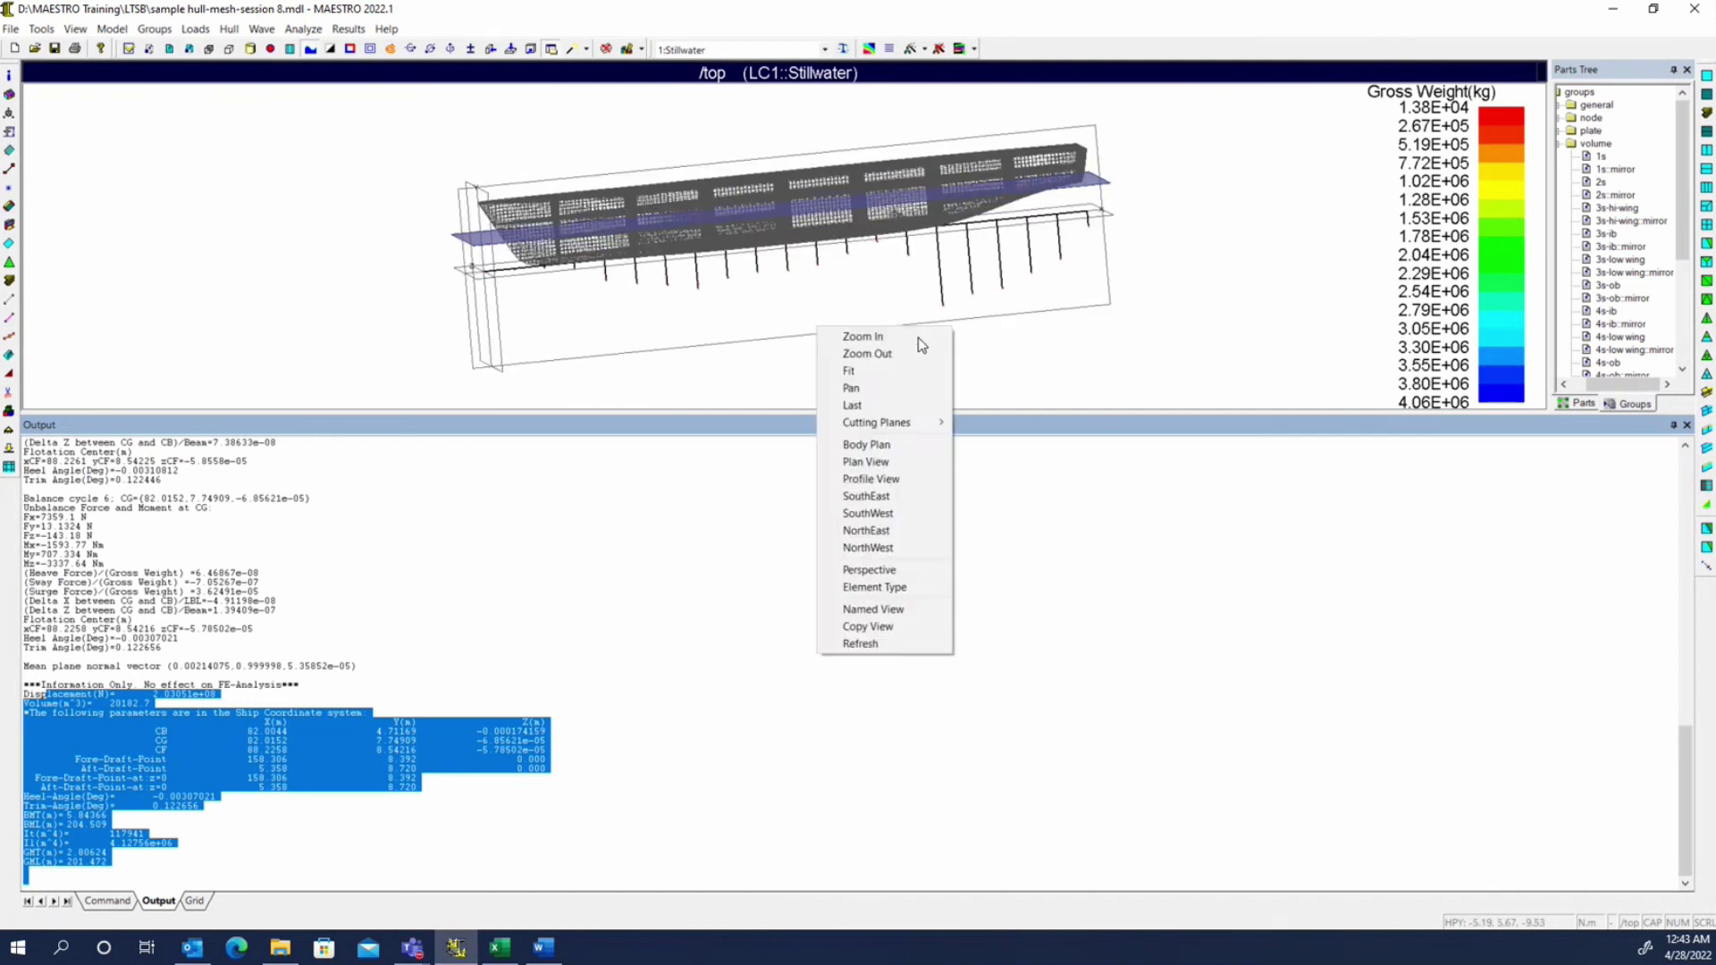
click(904, 587)
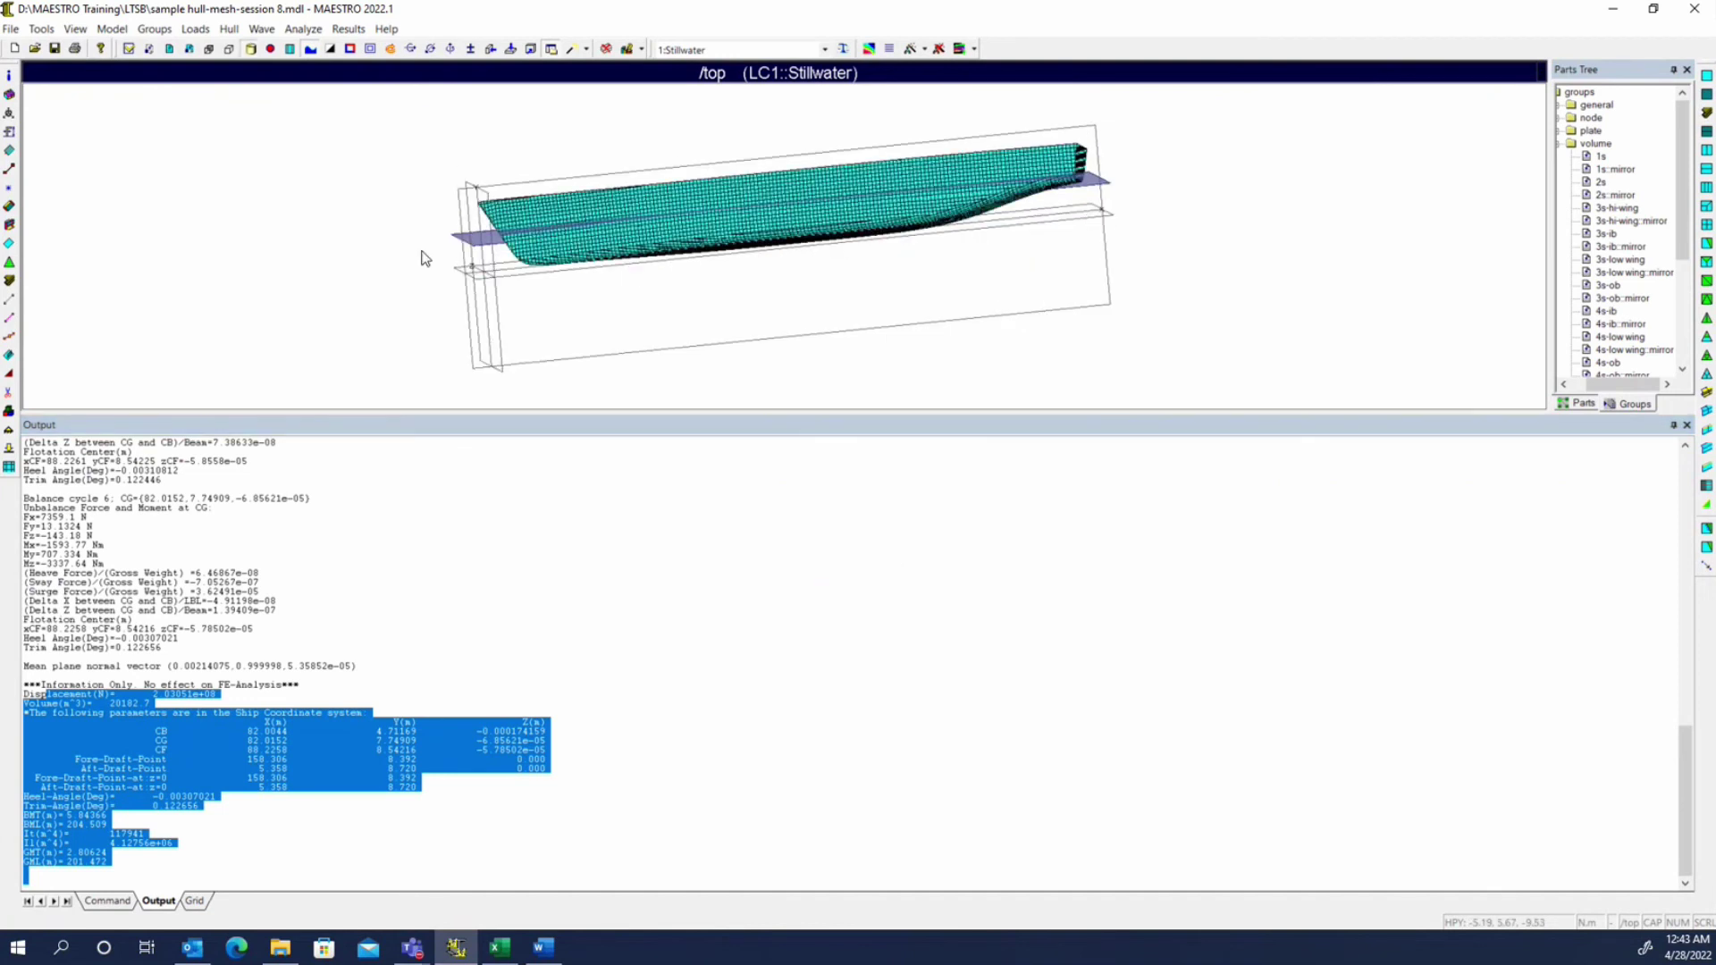
- Display the Stillwater gross weight for the mirrored model, review the station weights, and generate the weight summary
click(193, 28)
click(229, 28)
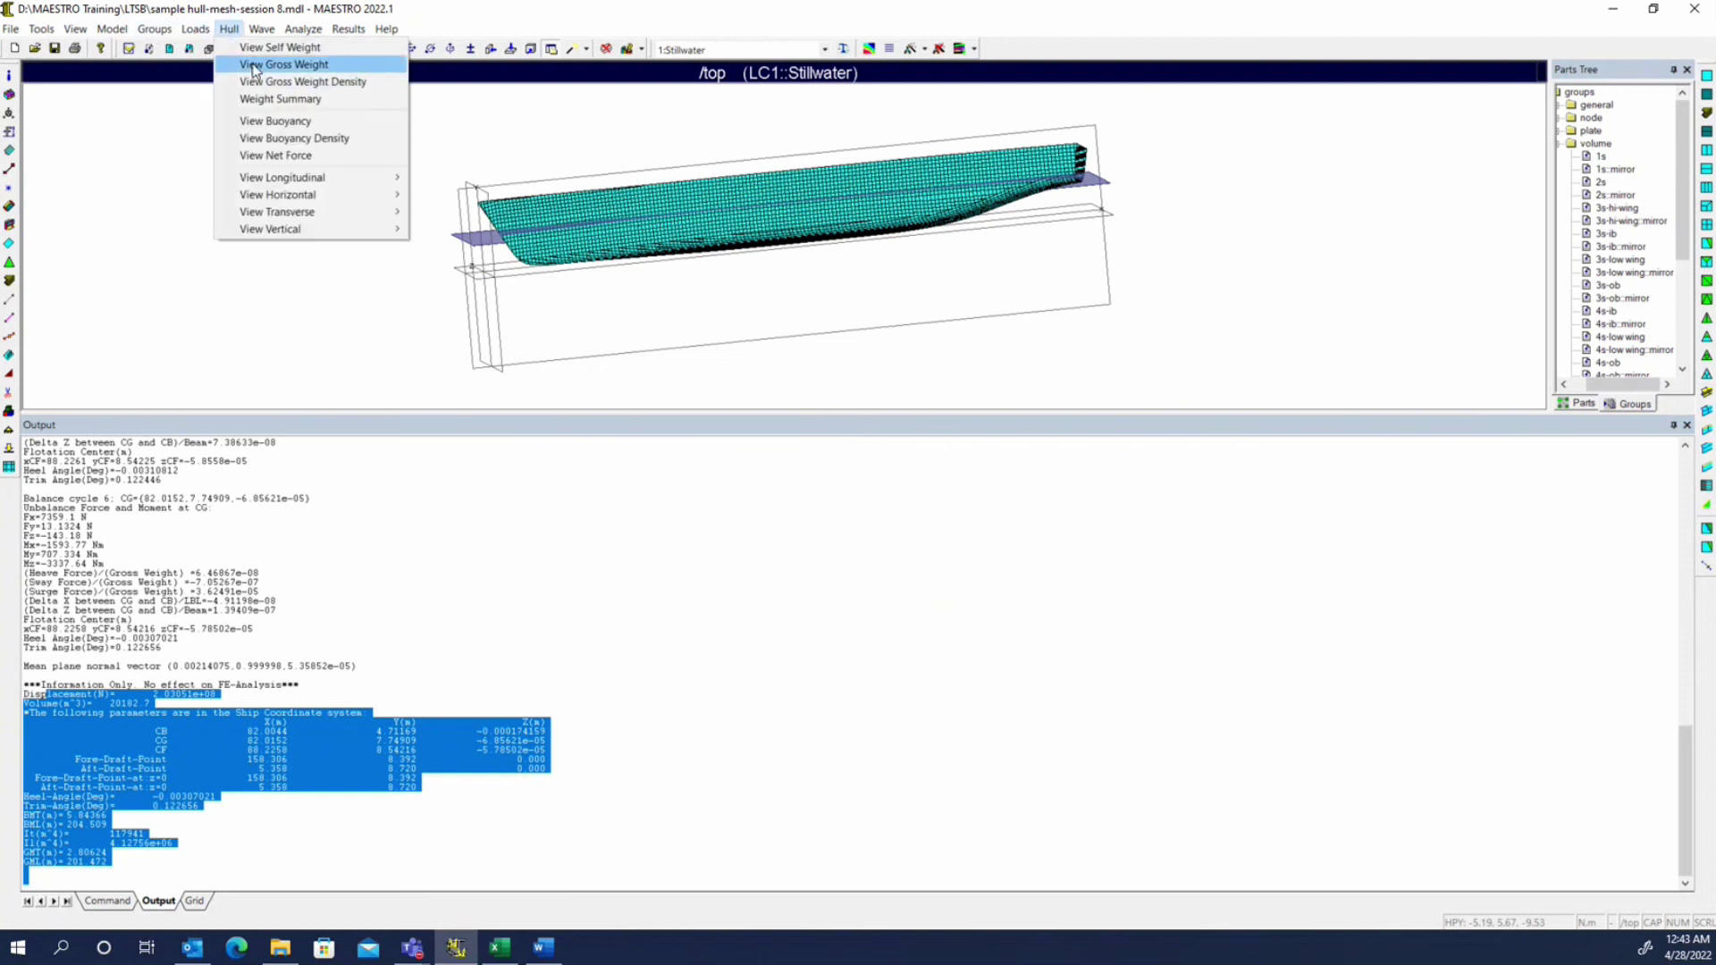
click(254, 66)
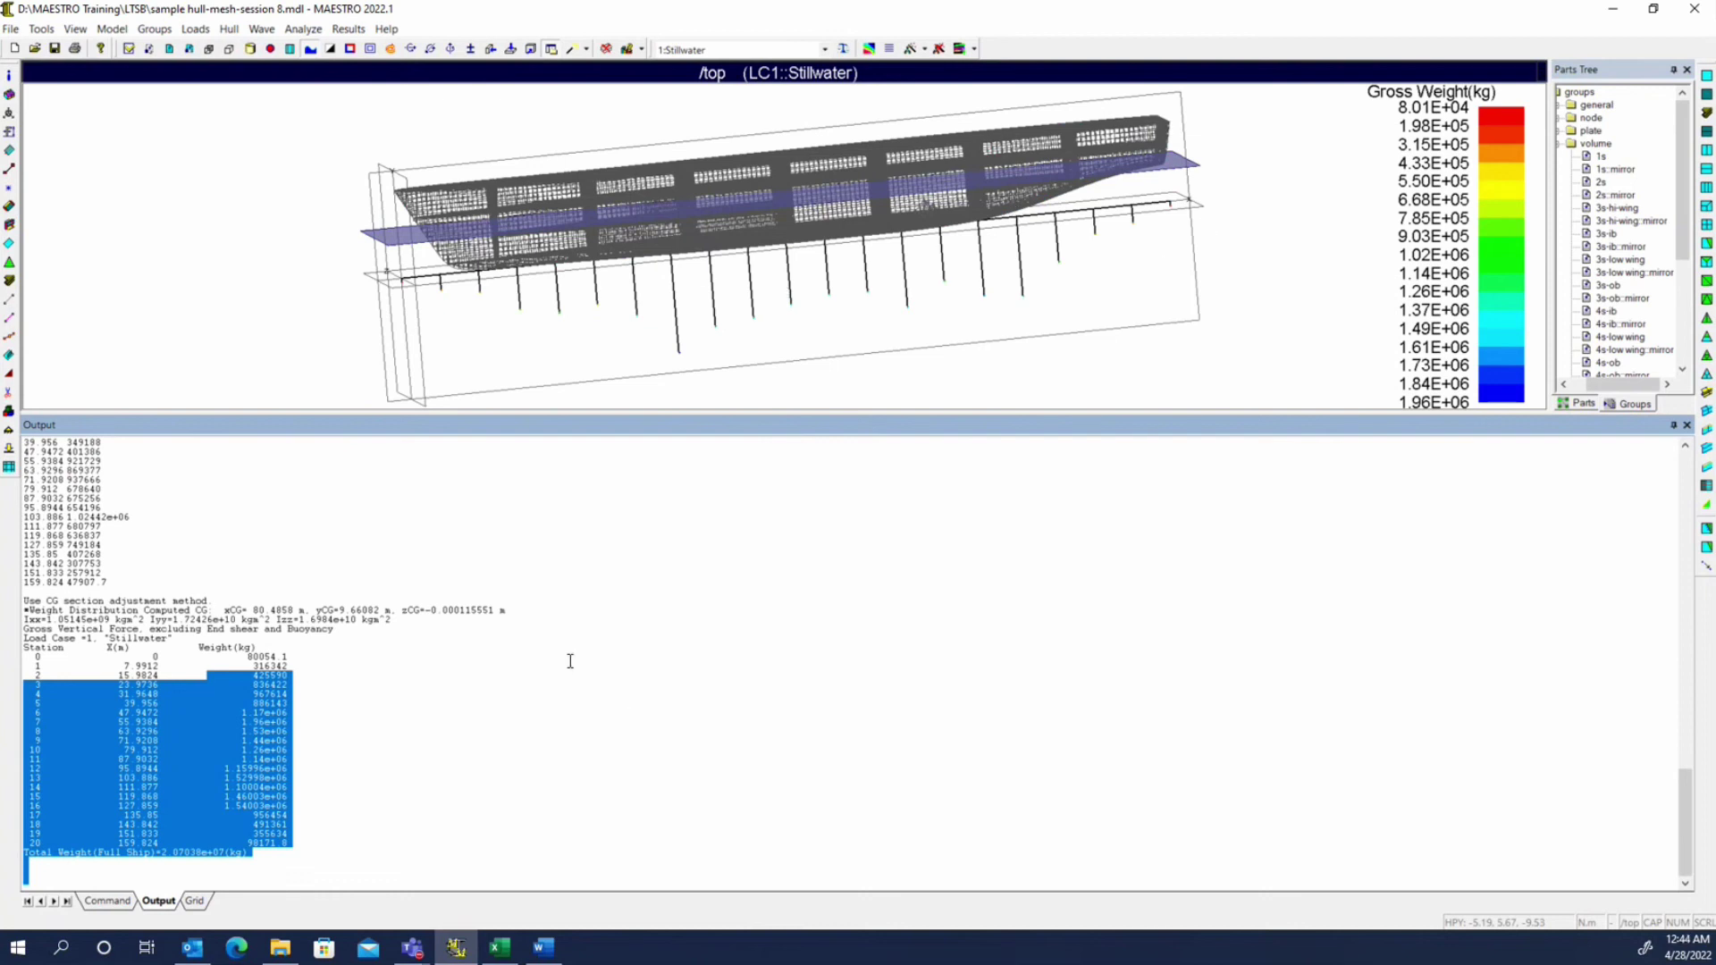
scroll(570, 659, up, 7)
scroll(570, 658, down, 7)
click(232, 29)
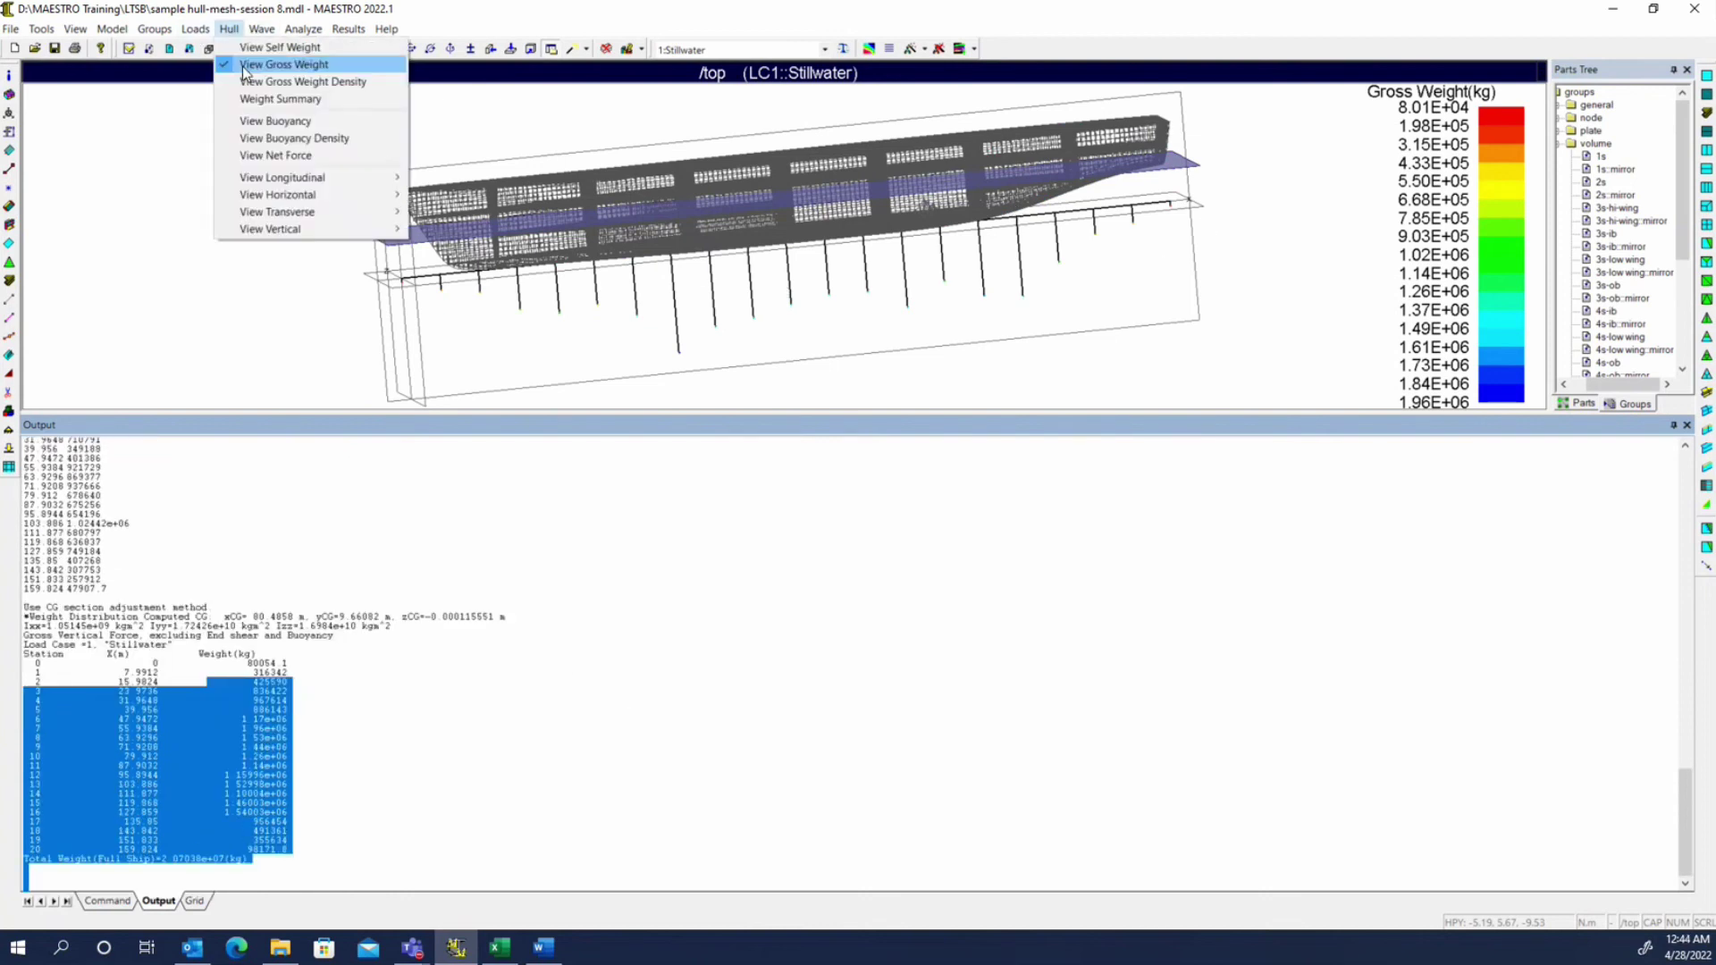
click(265, 99)
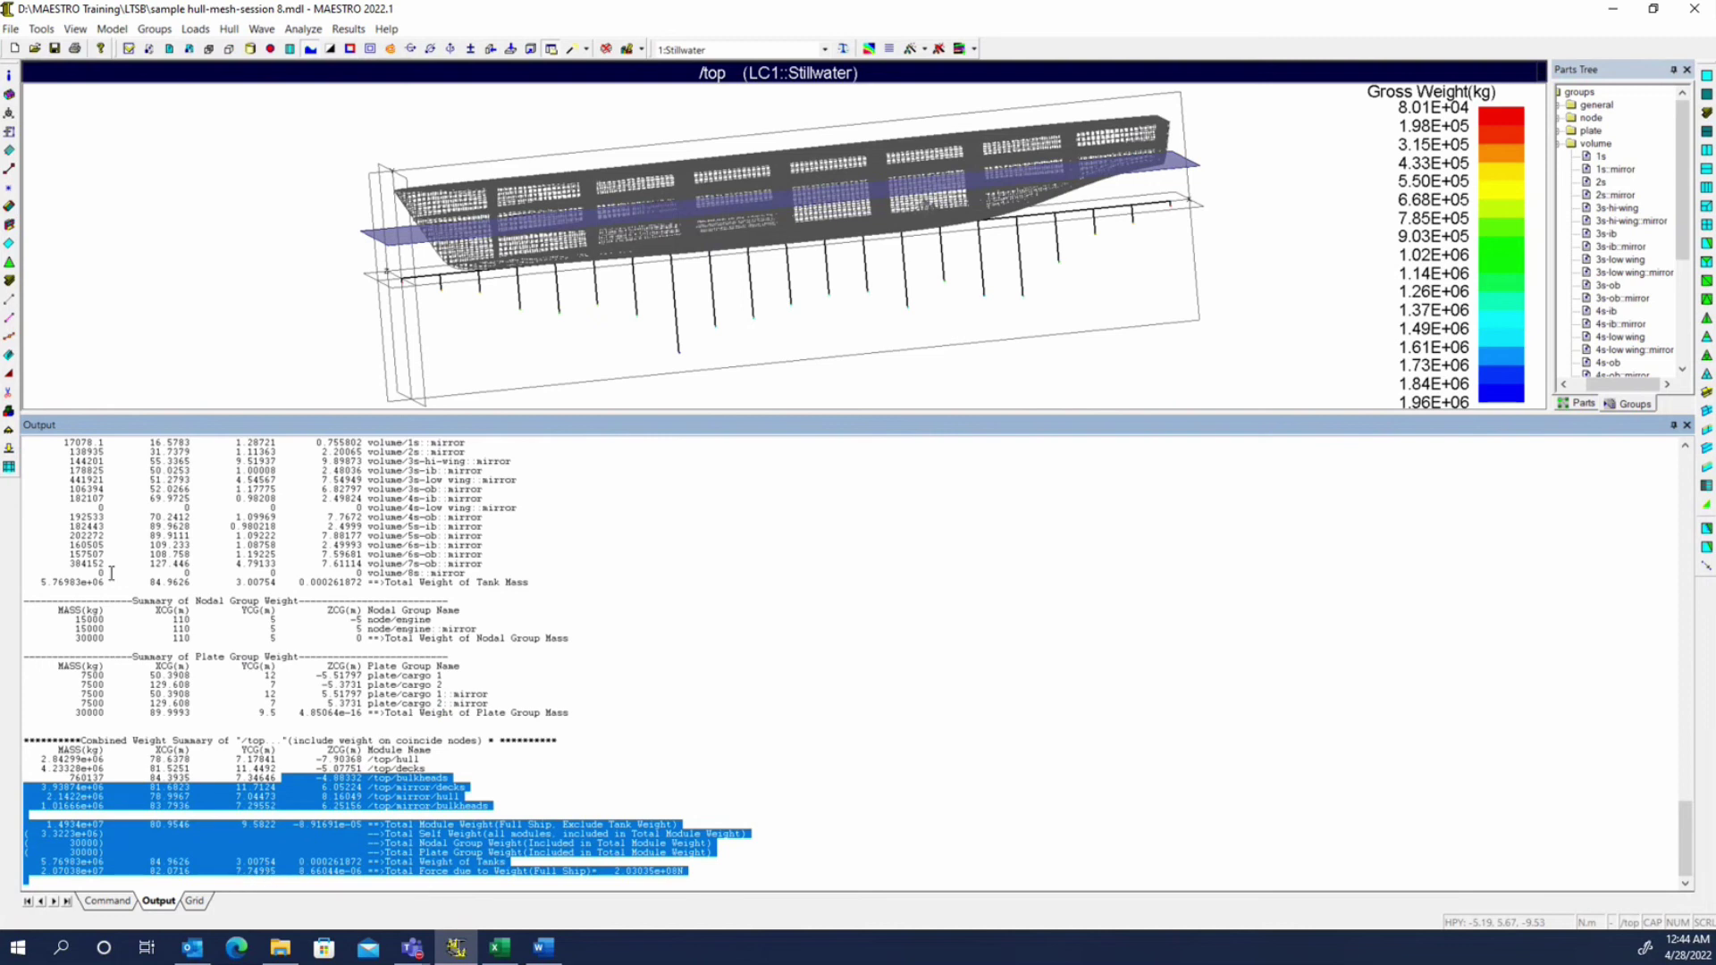
- Reopen the Stillwater mass settings and check the distribution, volume, node and plate entries against the weight summary
click(9, 447)
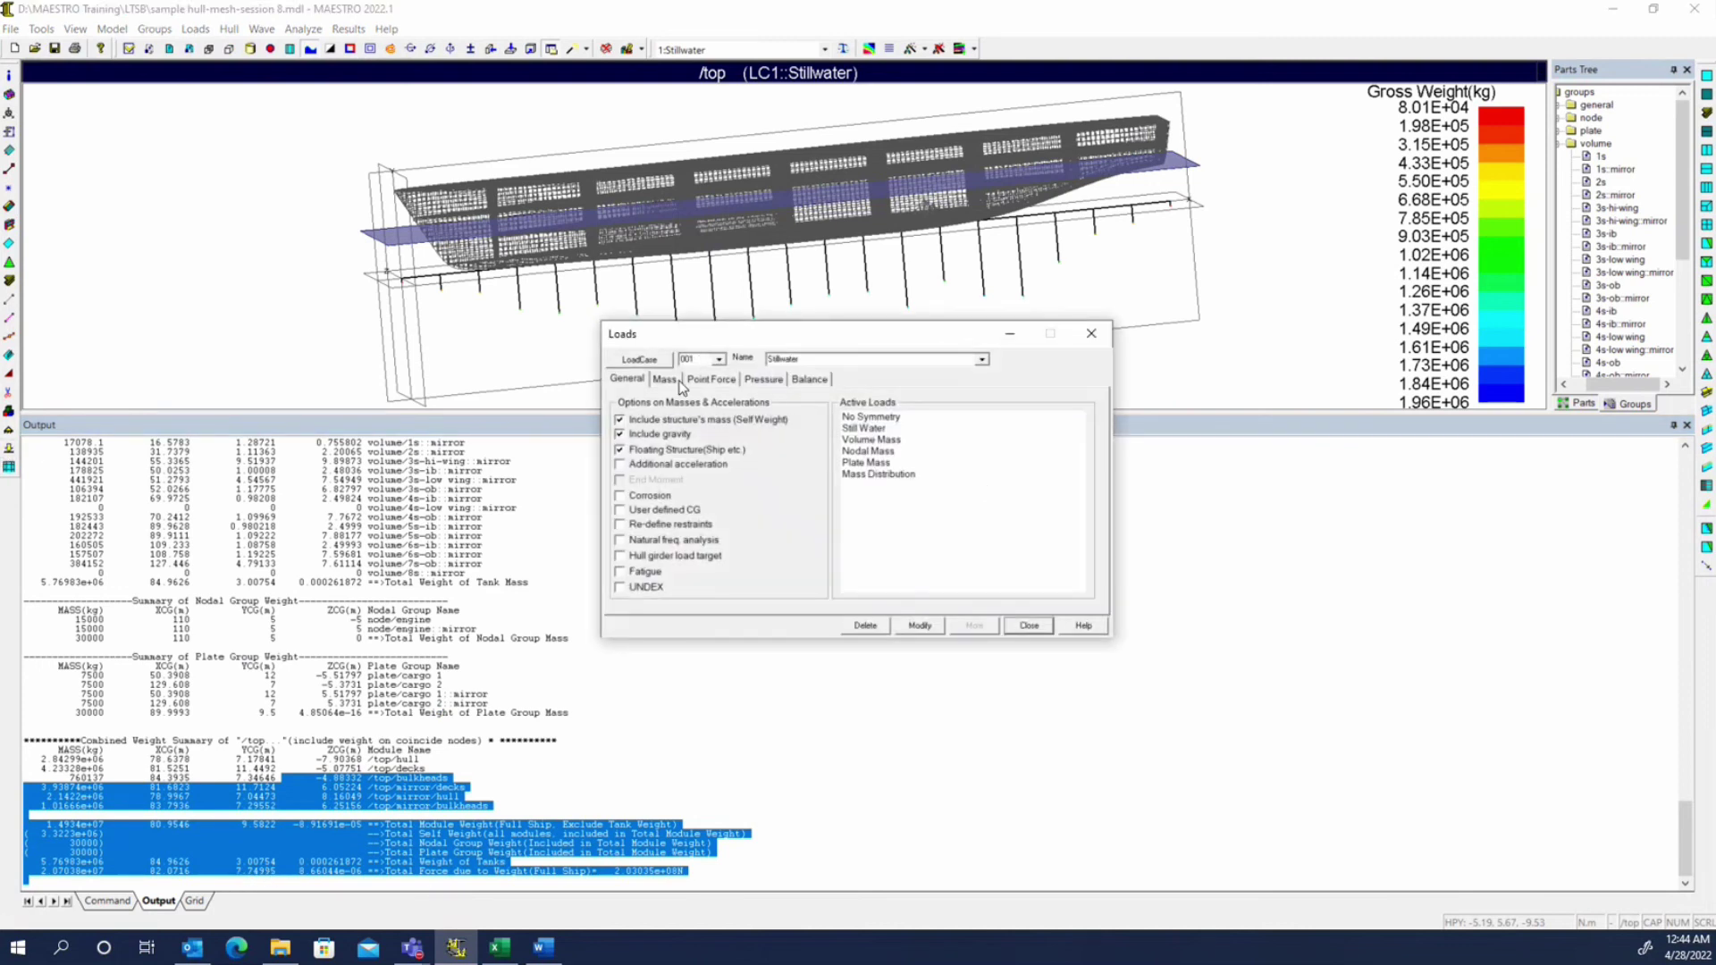
click(678, 383)
click(849, 397)
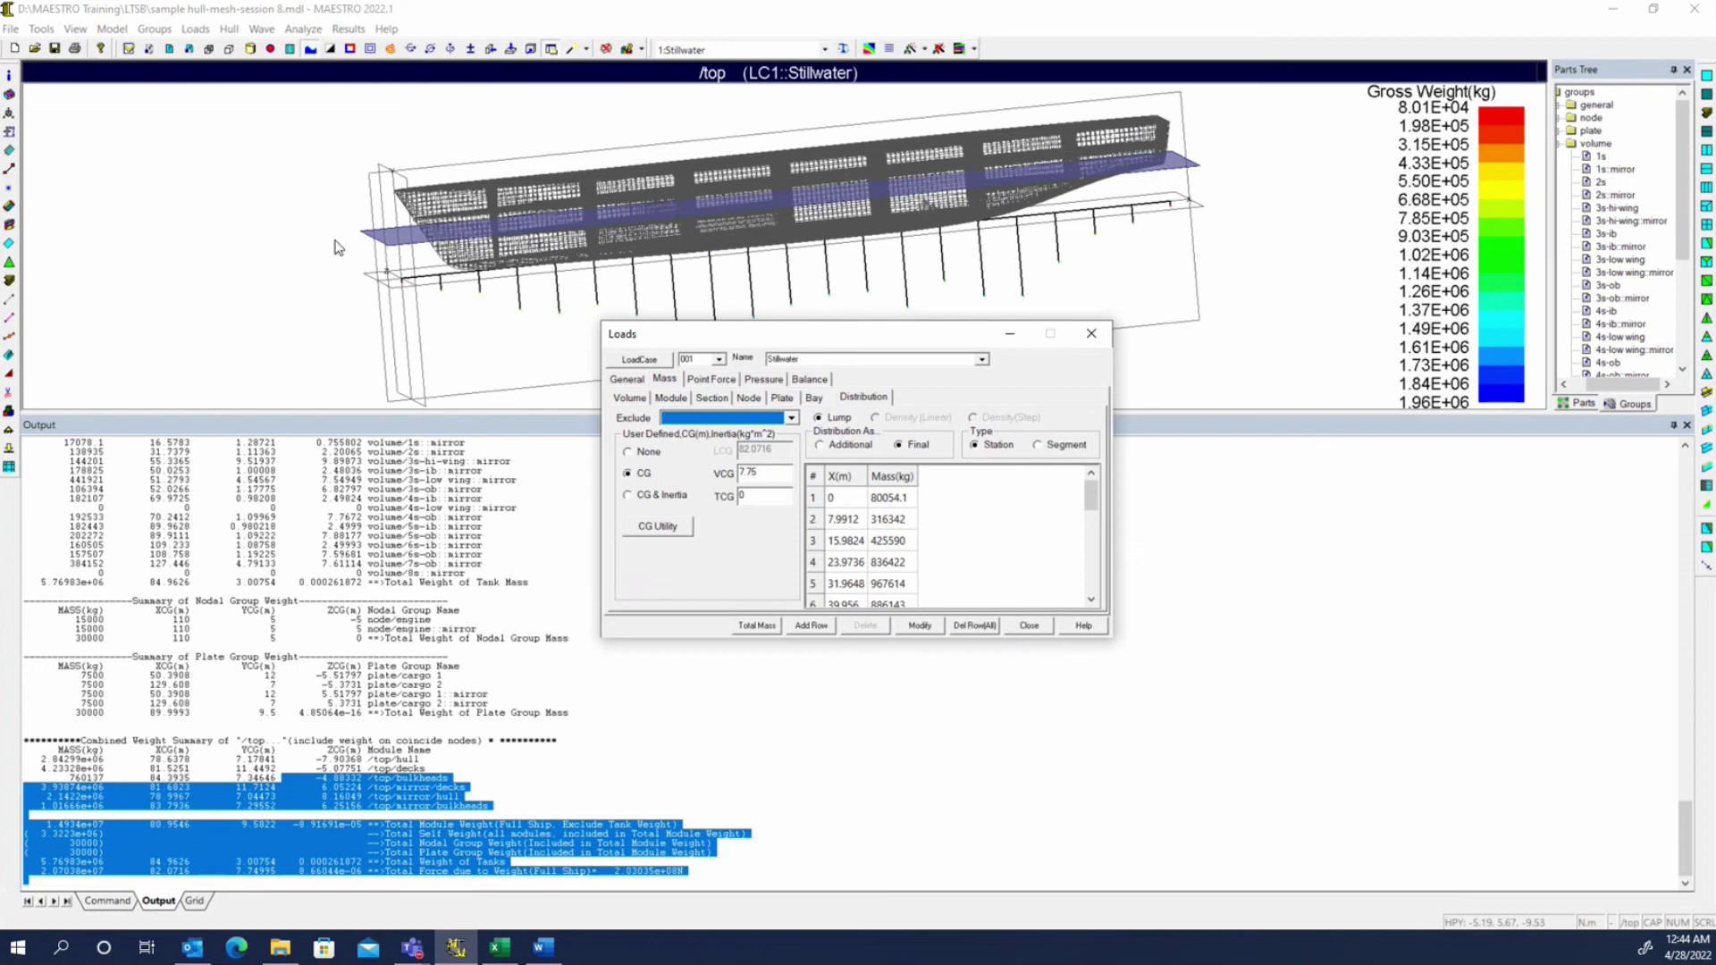
click(630, 397)
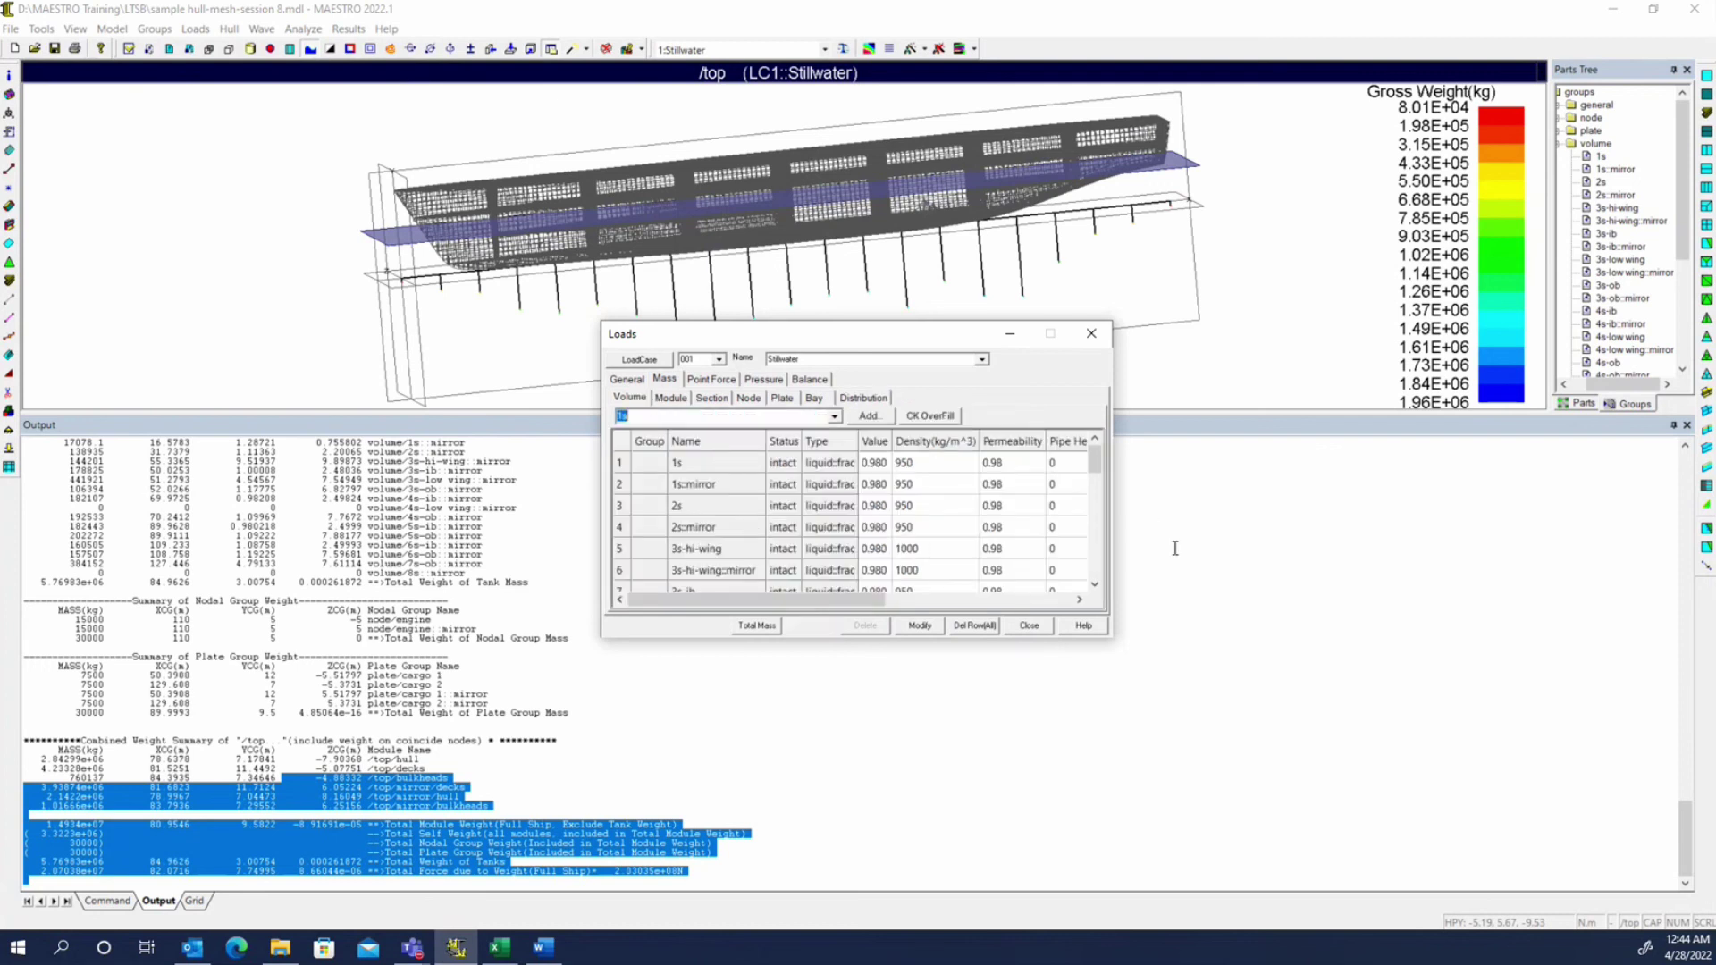
click(751, 398)
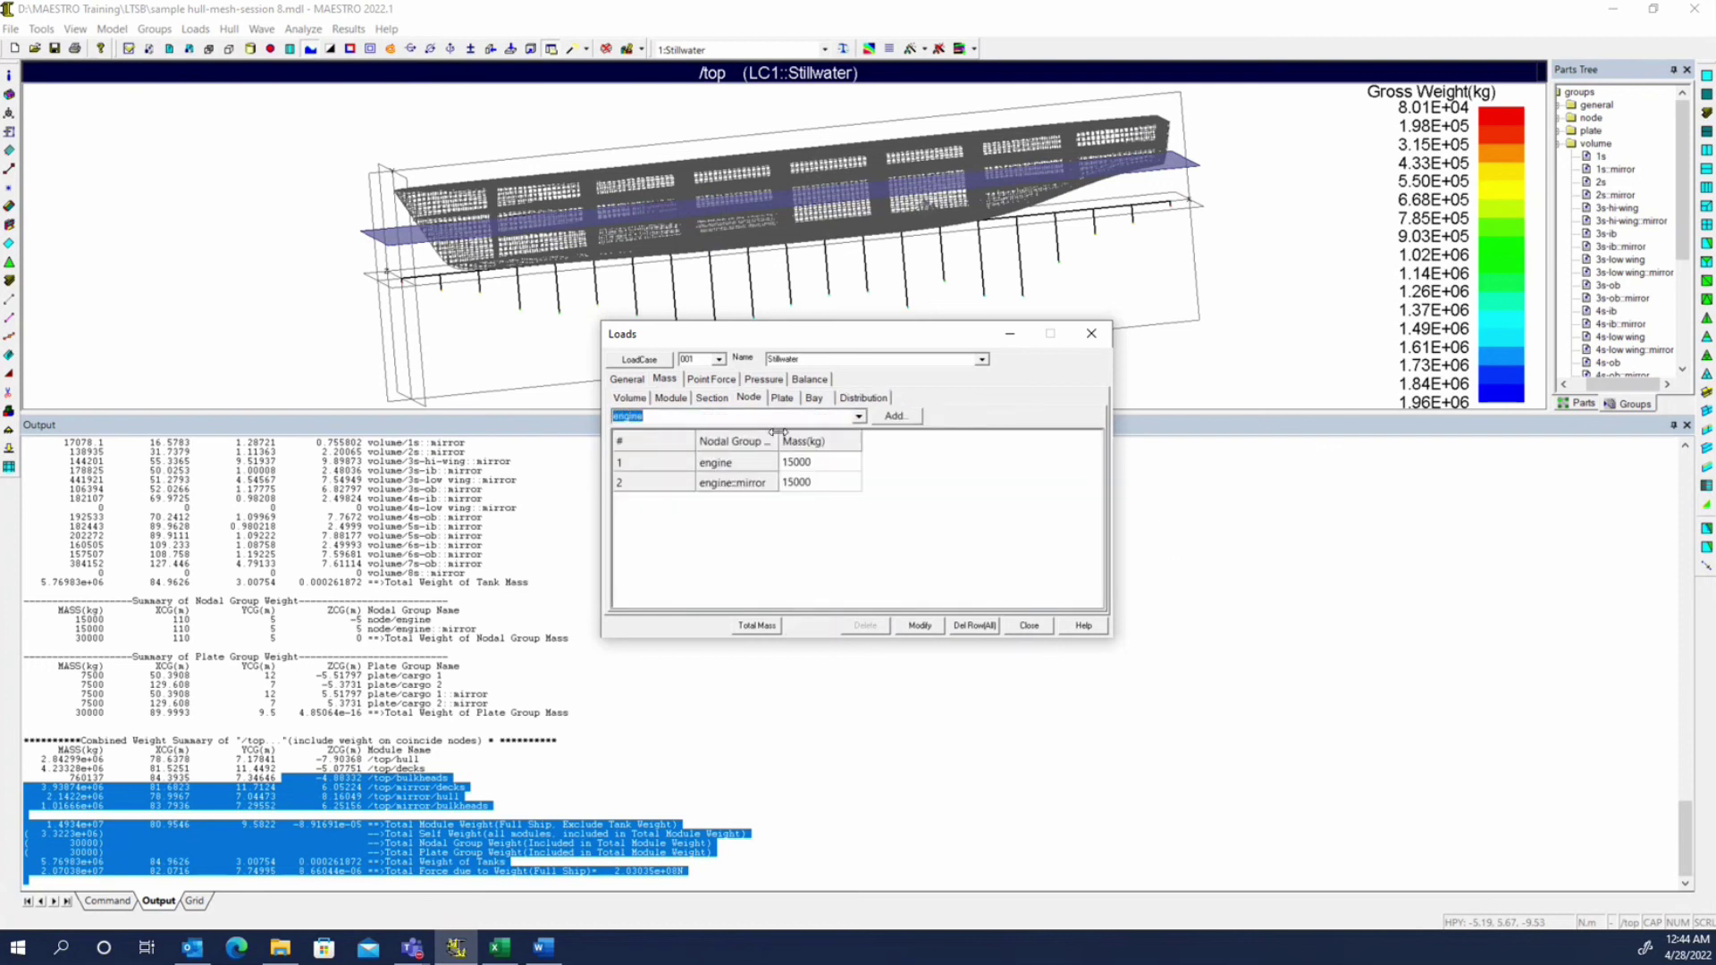
click(783, 399)
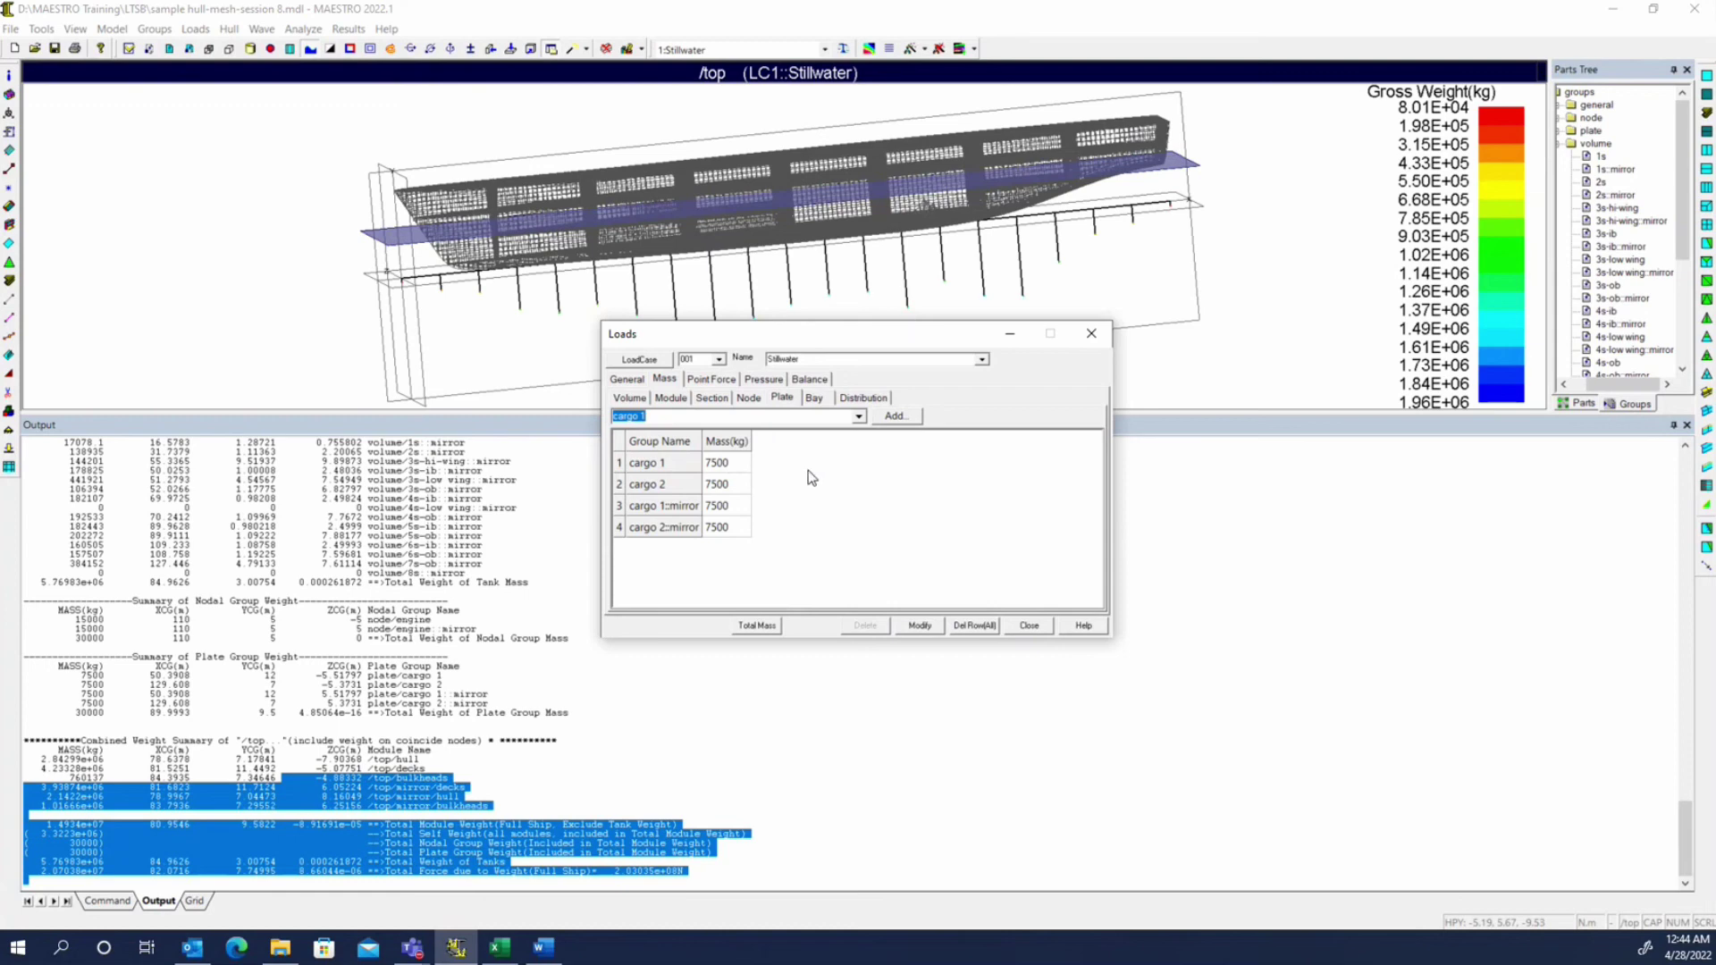
- Examine the tank weights, additional weight distribution and combined weight summary in the output, and close the Loads dialog
scroll(427, 594, up, 10)
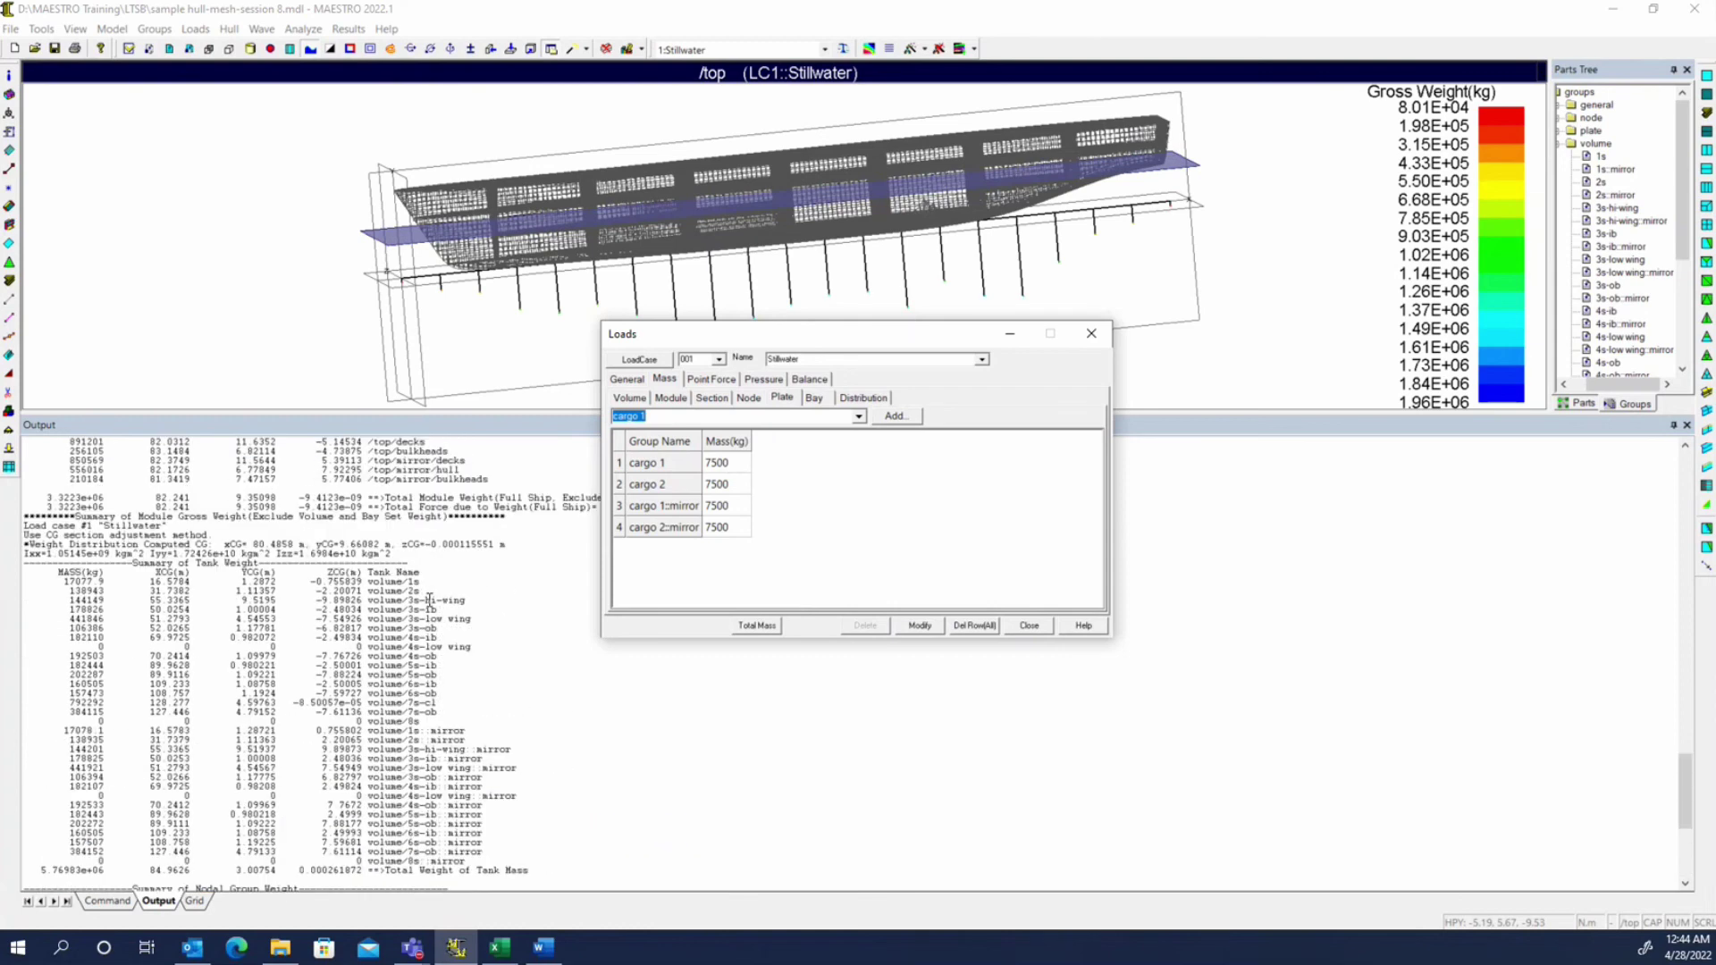
scroll(429, 598, up, 15)
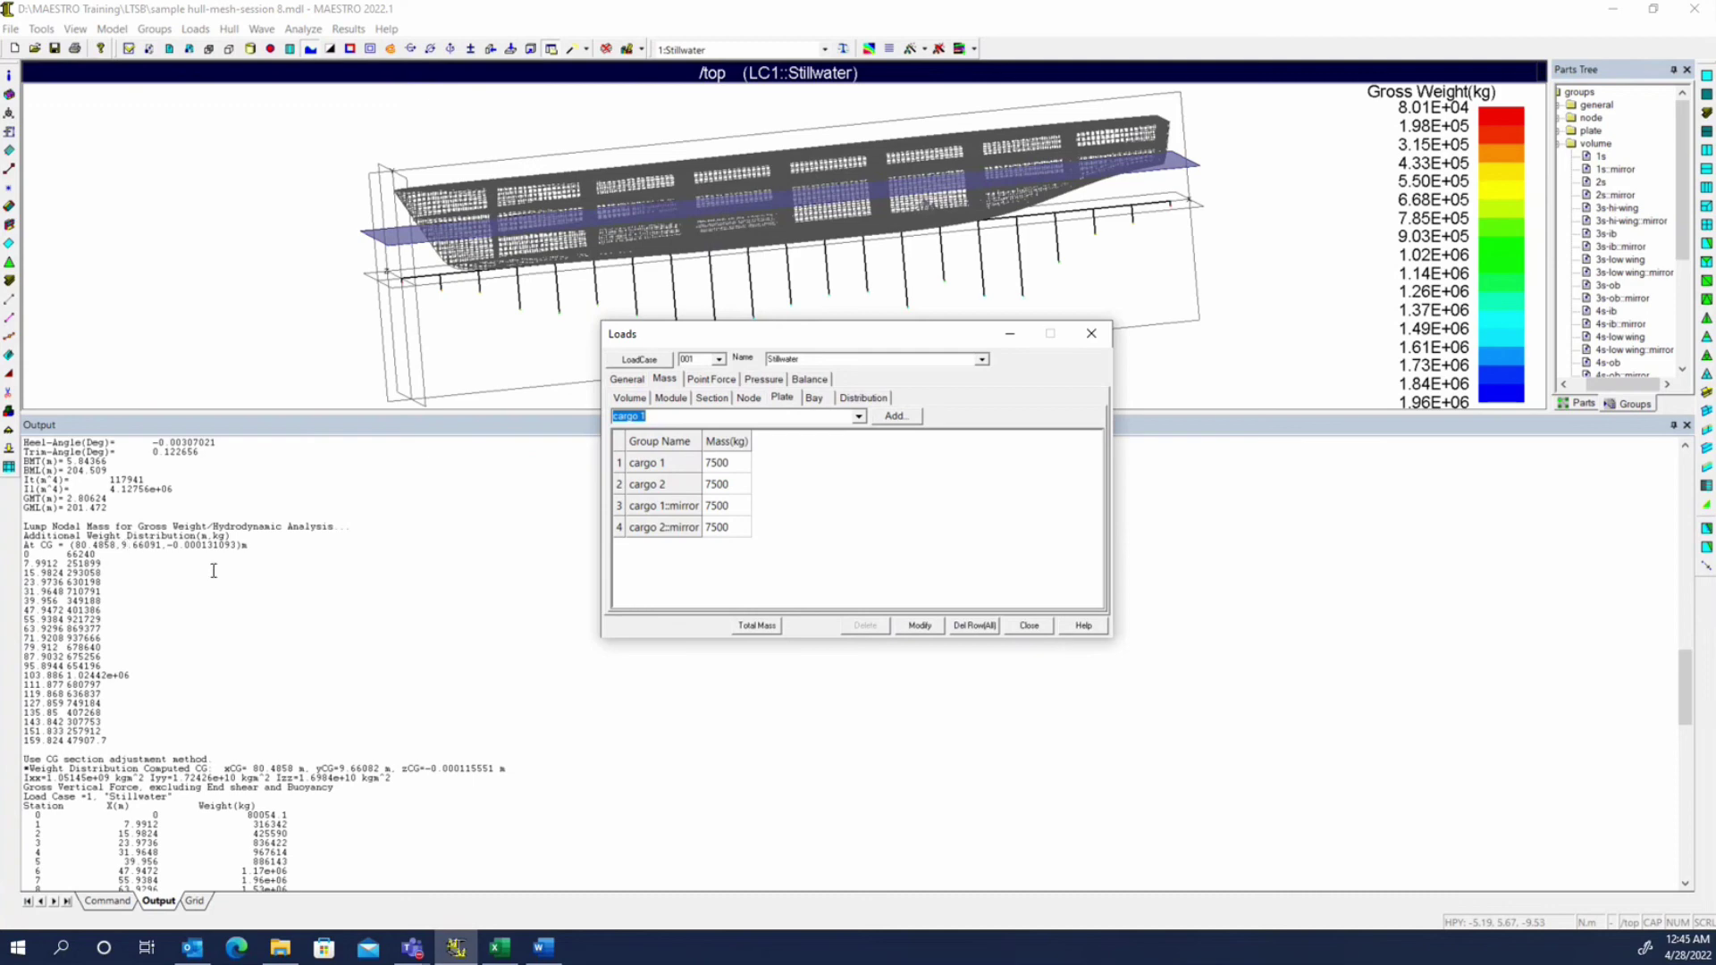
scroll(248, 570, down, 10)
drag(683, 878, 281, 785)
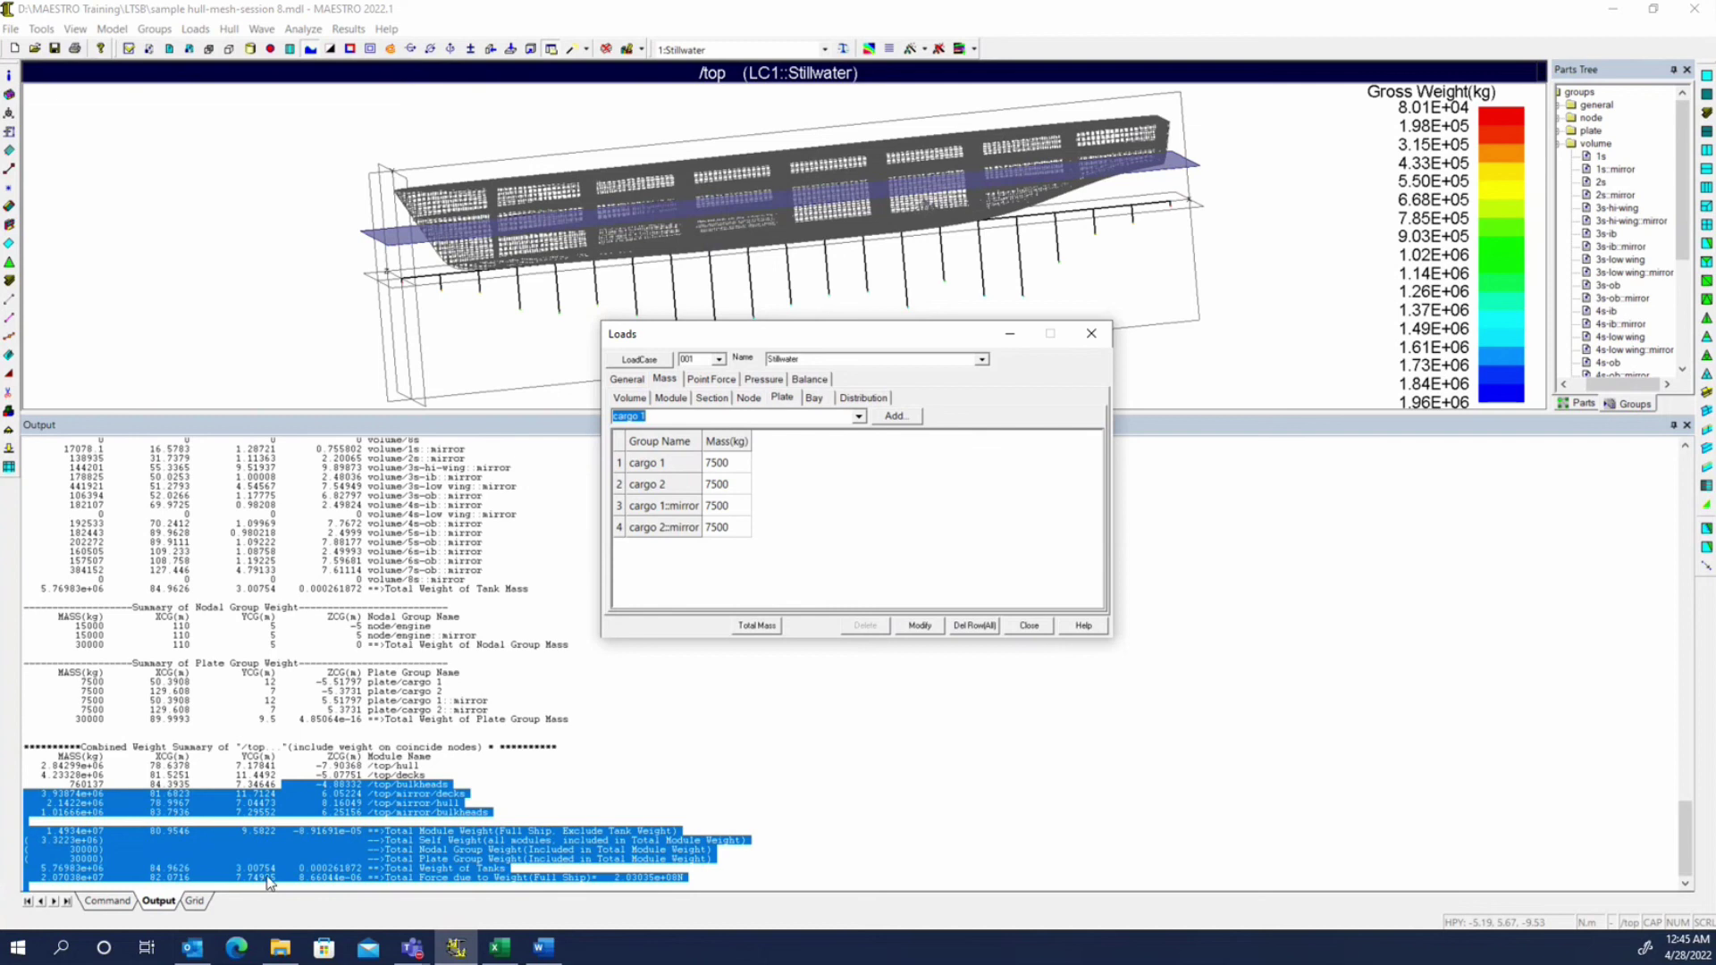
click(1029, 625)
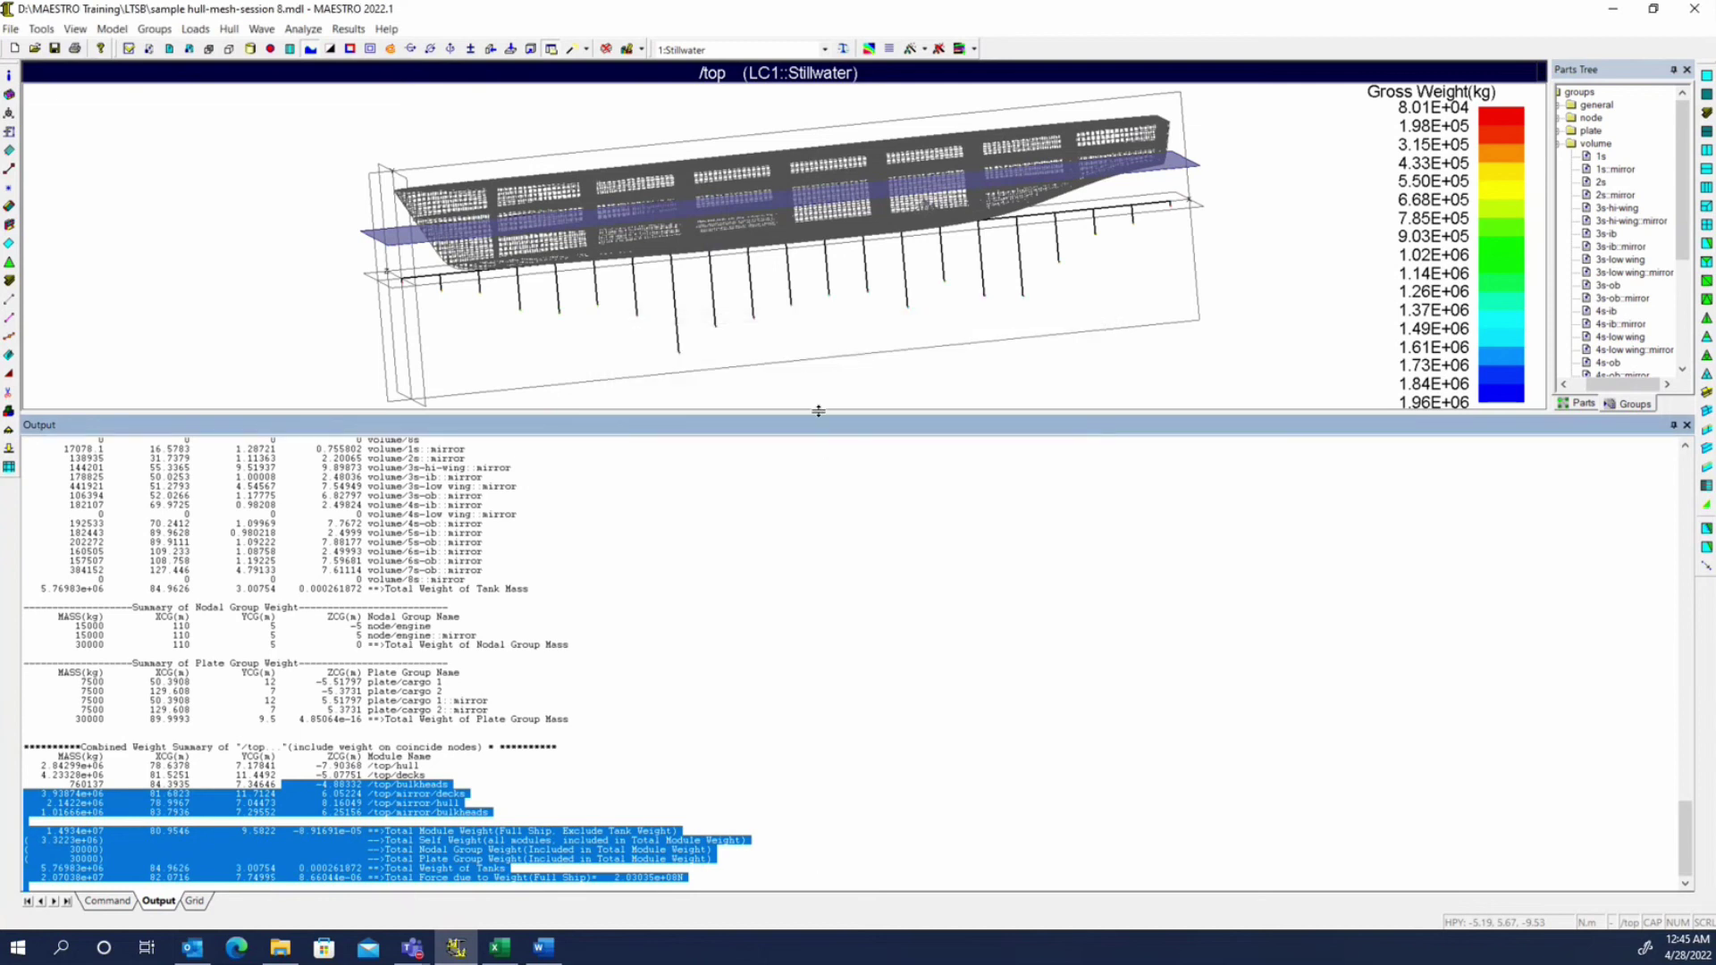
- Enlarge the model view by shrinking the Output window and open the view options
drag(819, 415, 858, 630)
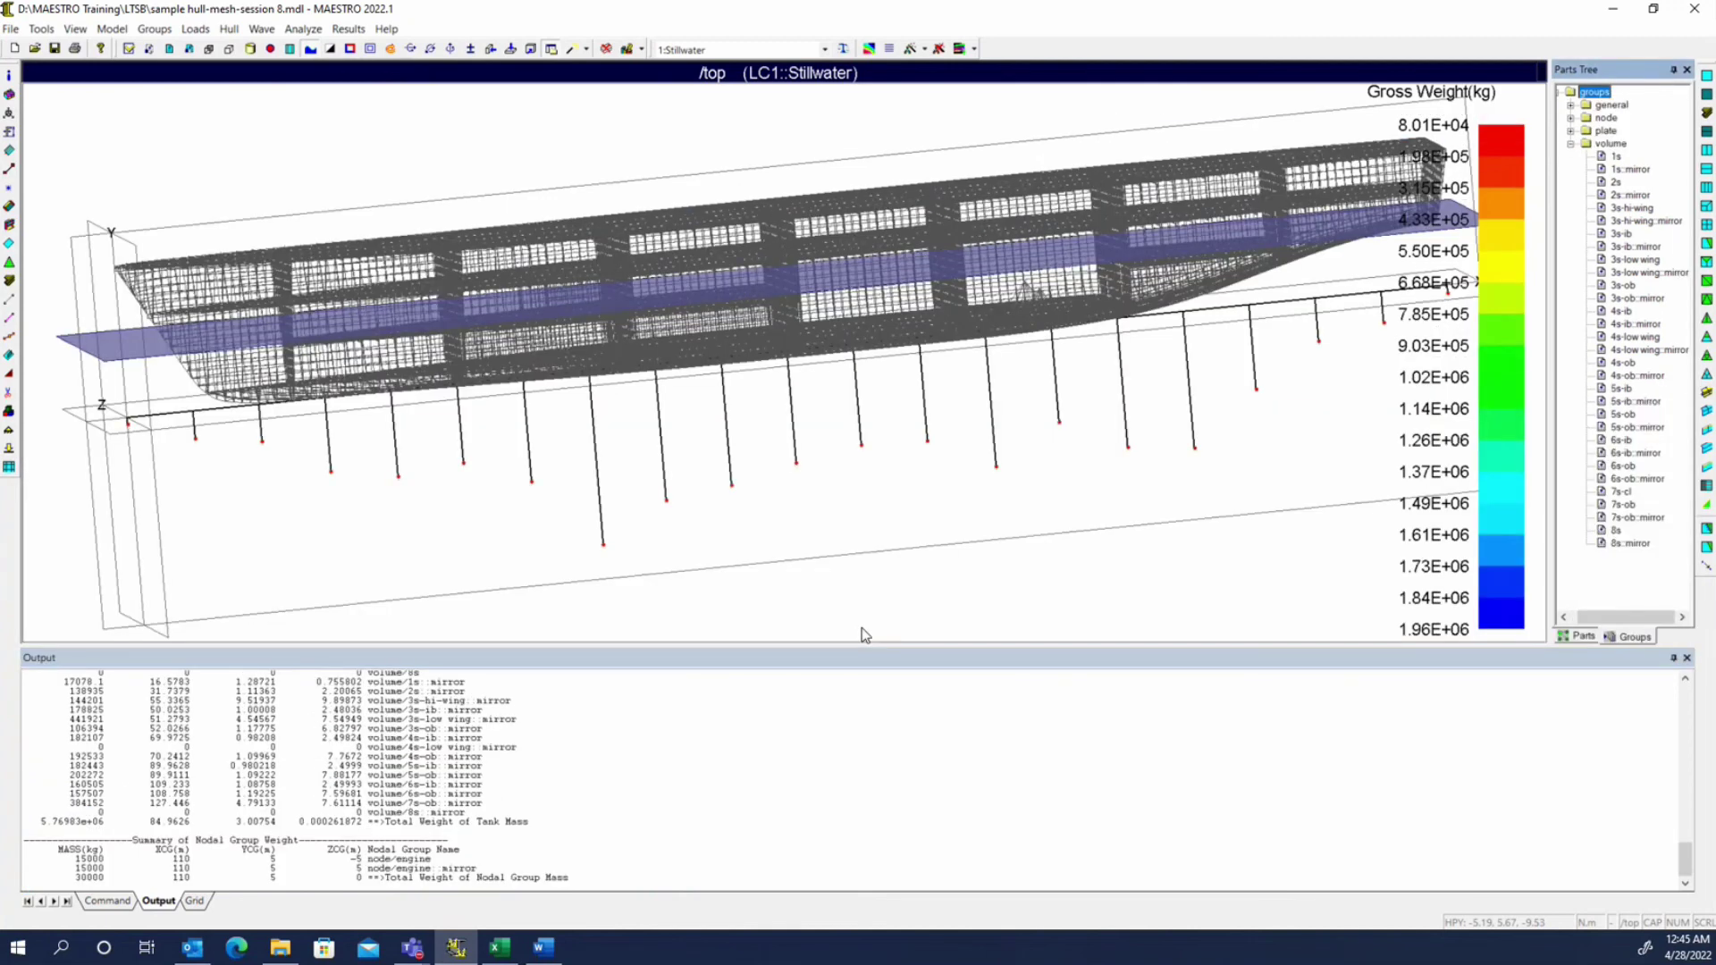
right_click(820, 490)
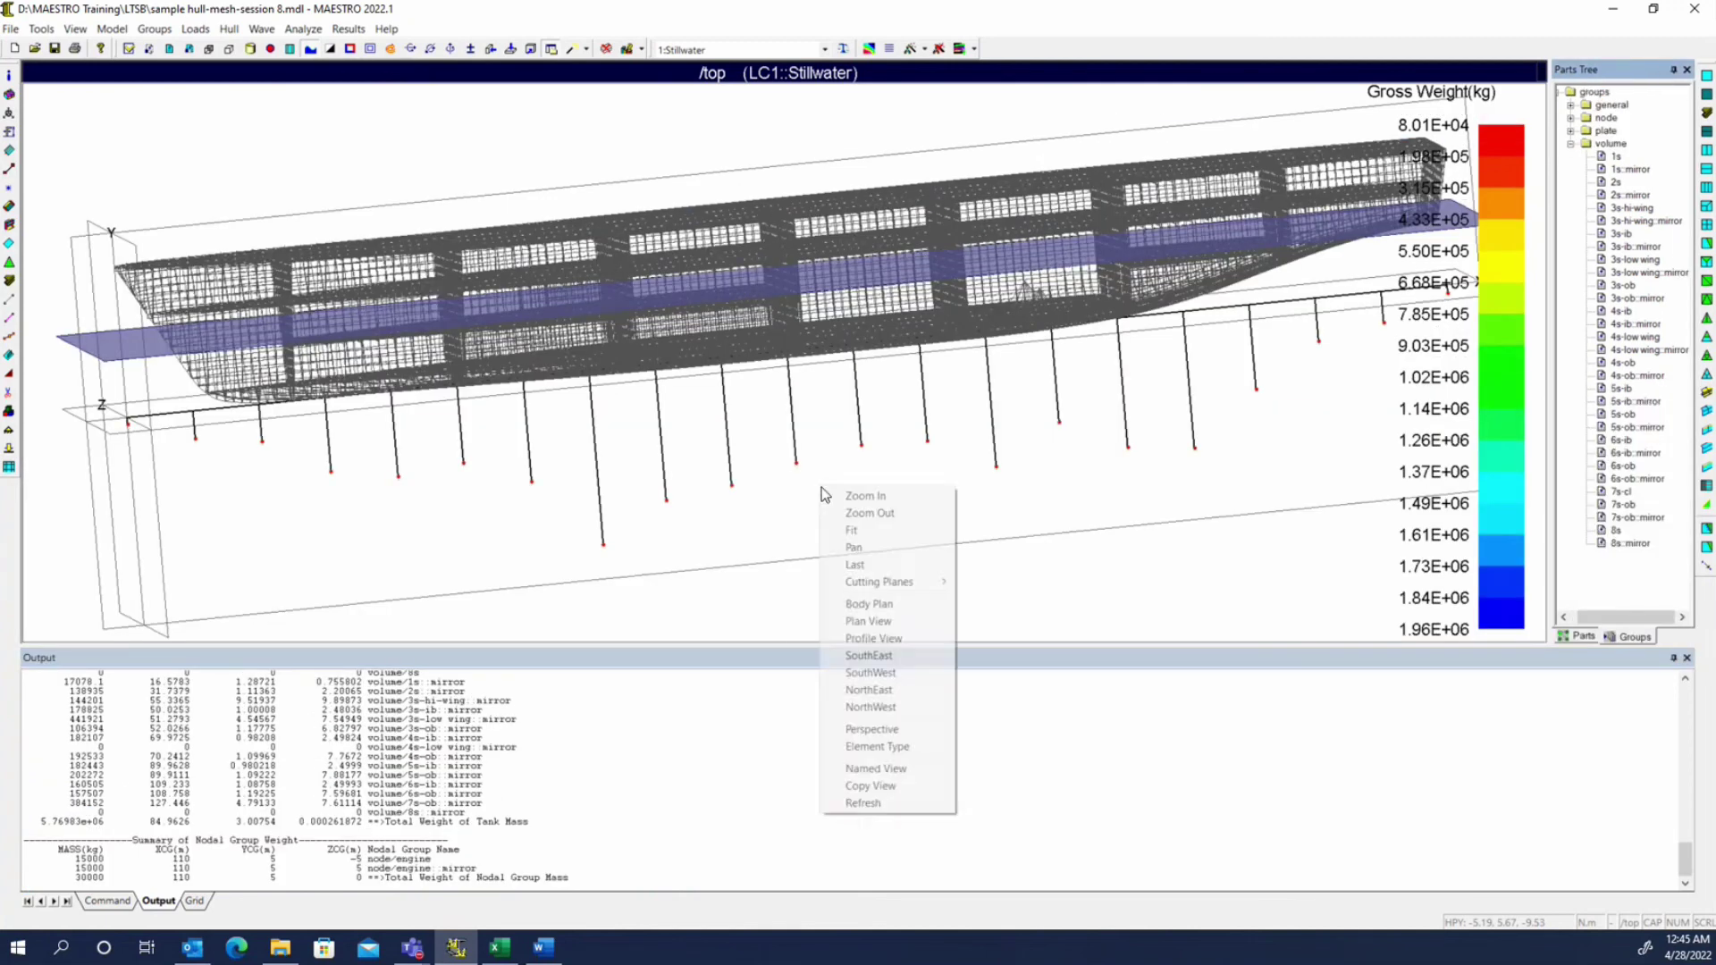